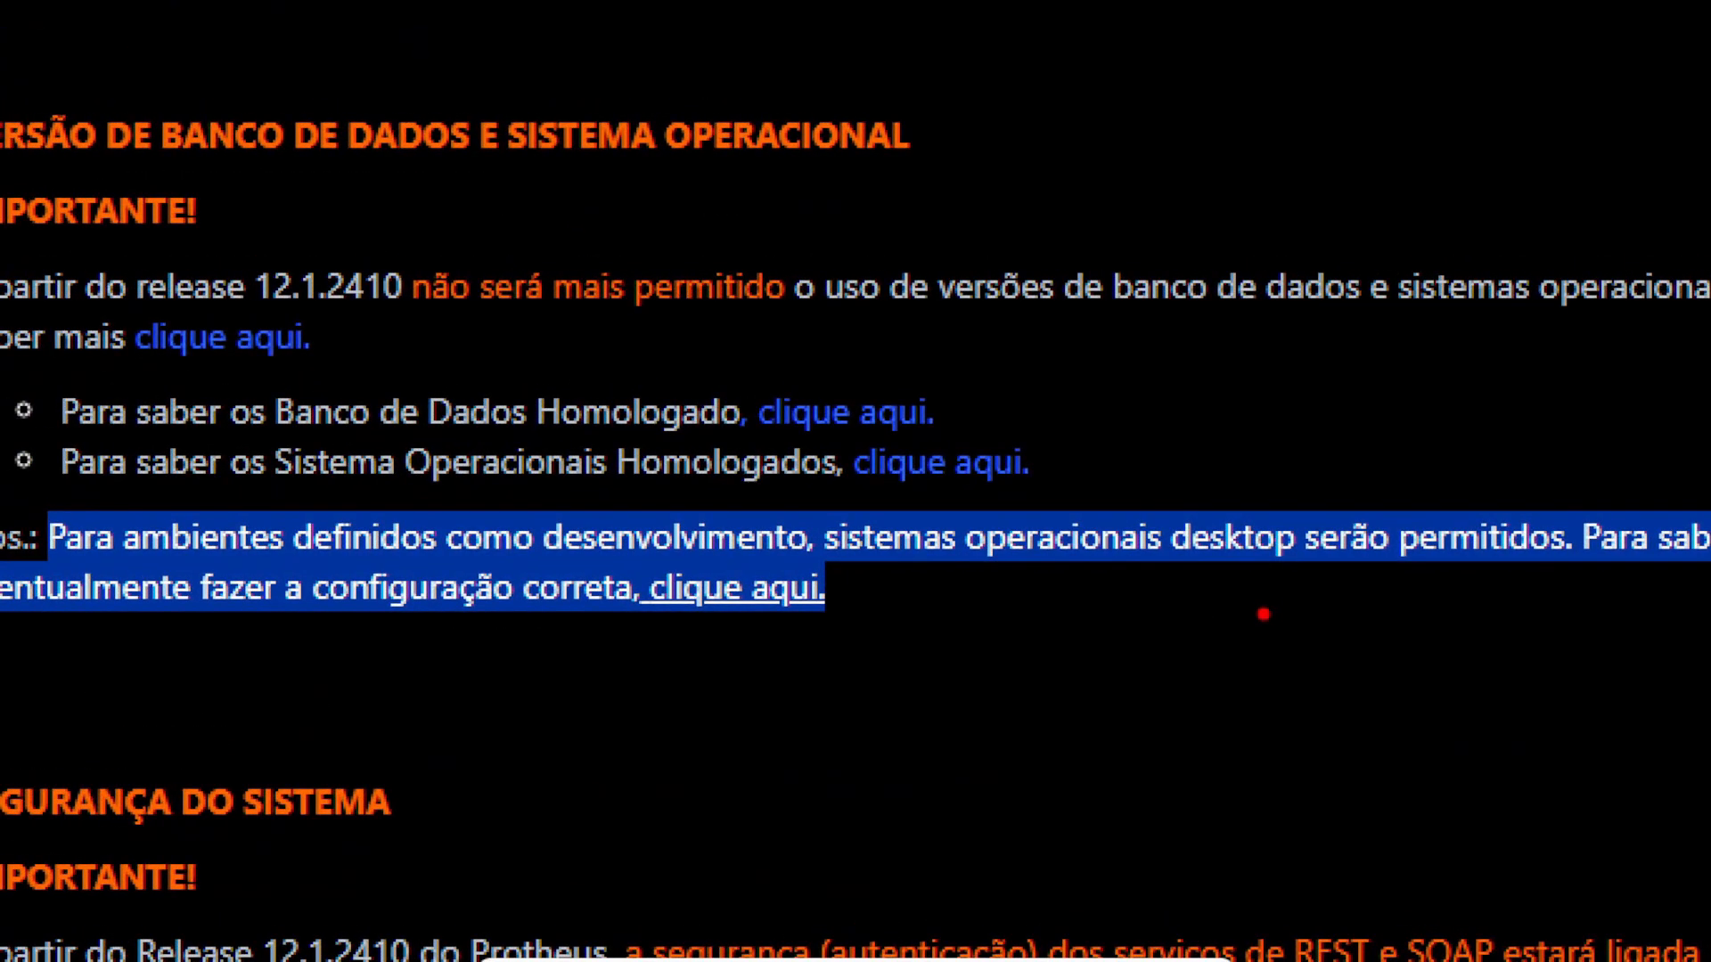
# Highlight the homologated operating systems text on the requirements page
pyautogui.moveTo(877, 595)
pyautogui.mouseDown()
pyautogui.moveTo(1105, 548)
pyautogui.moveTo(1108, 656)
pyautogui.mouseUp()
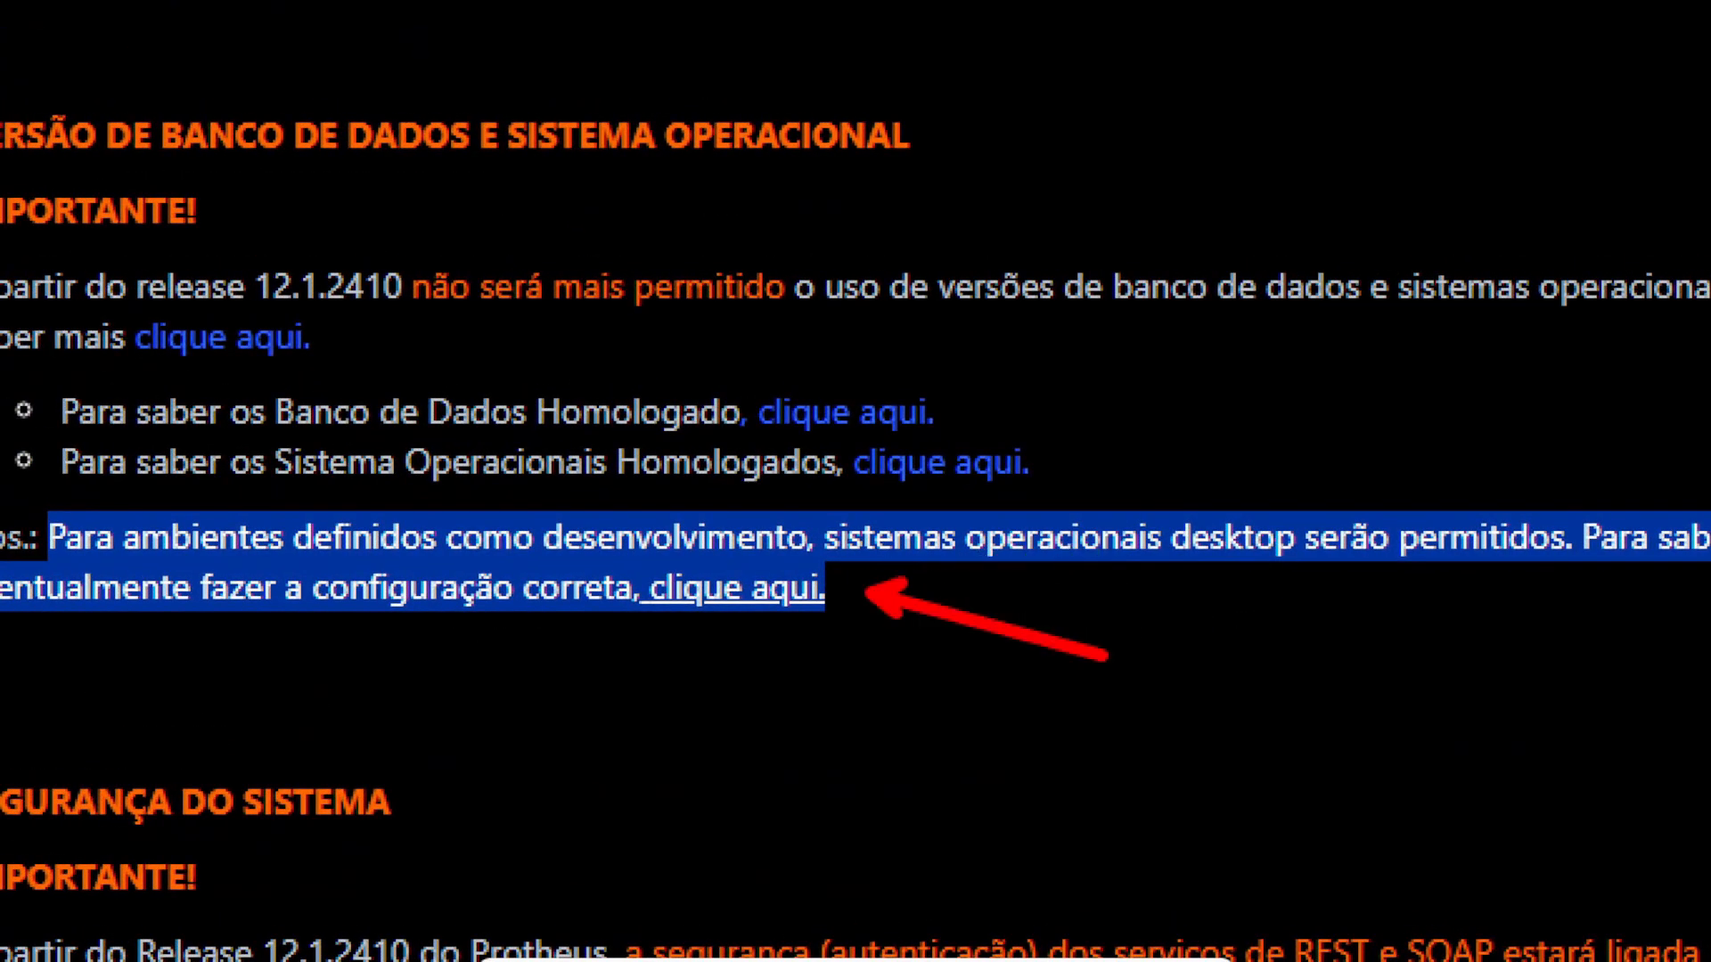
pyautogui.press('Escape')
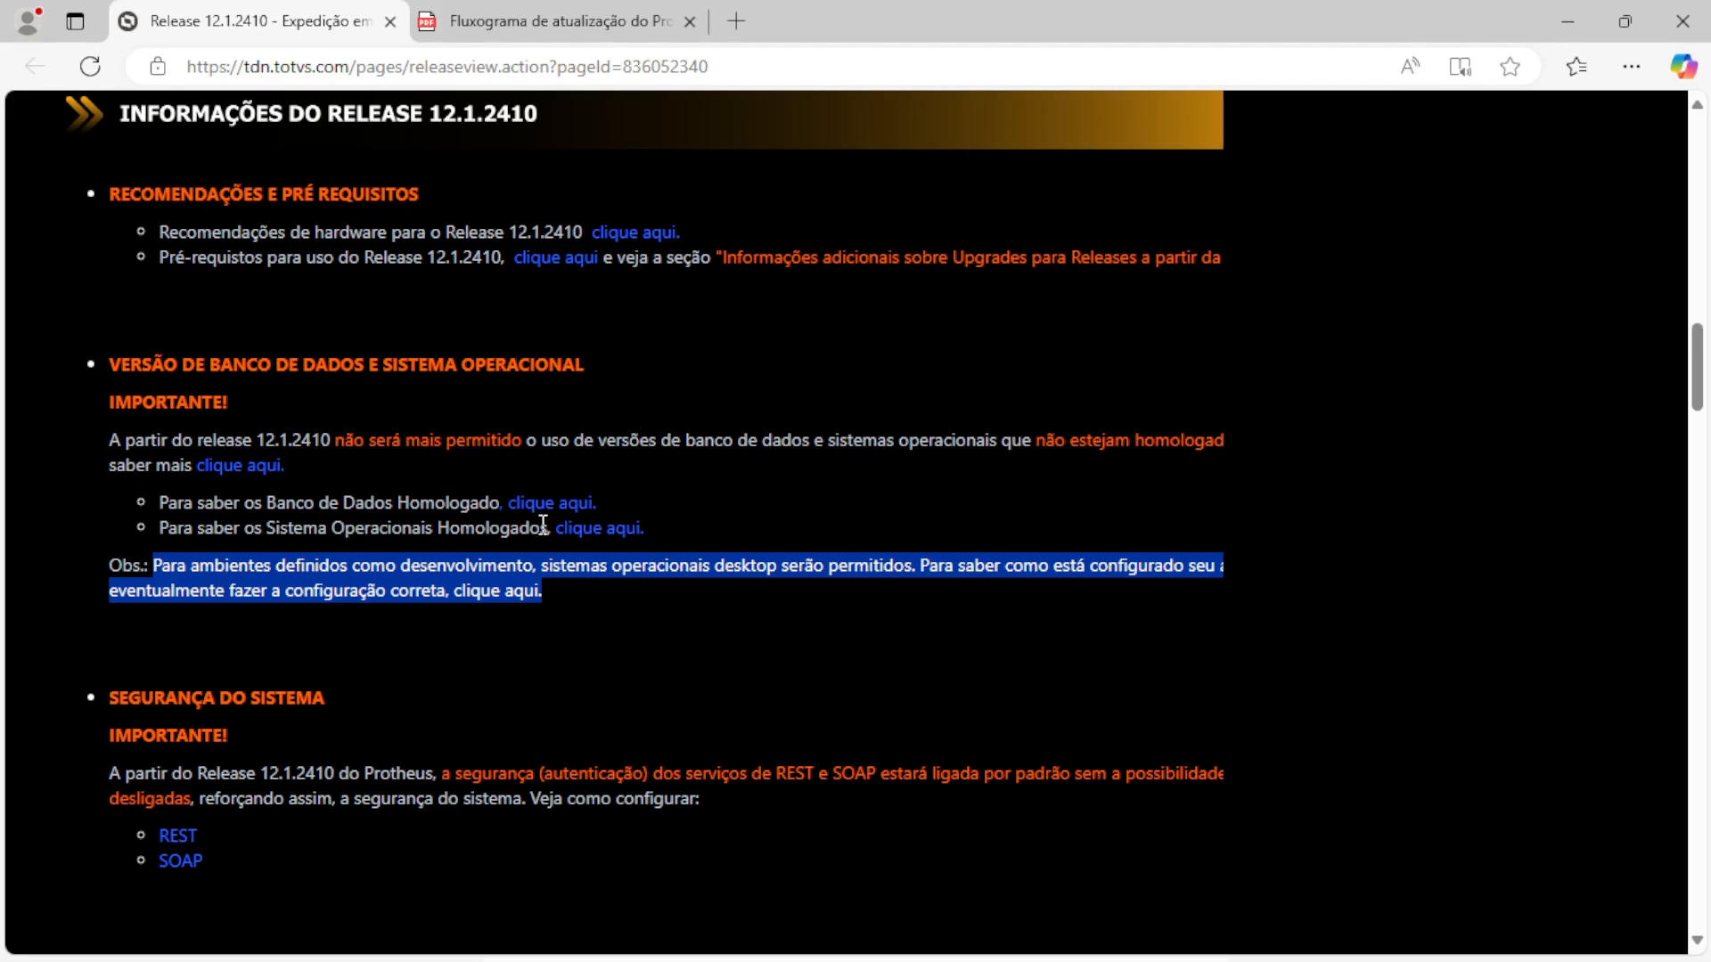
pyautogui.moveTo(548, 525); pyautogui.dragTo(330, 527)
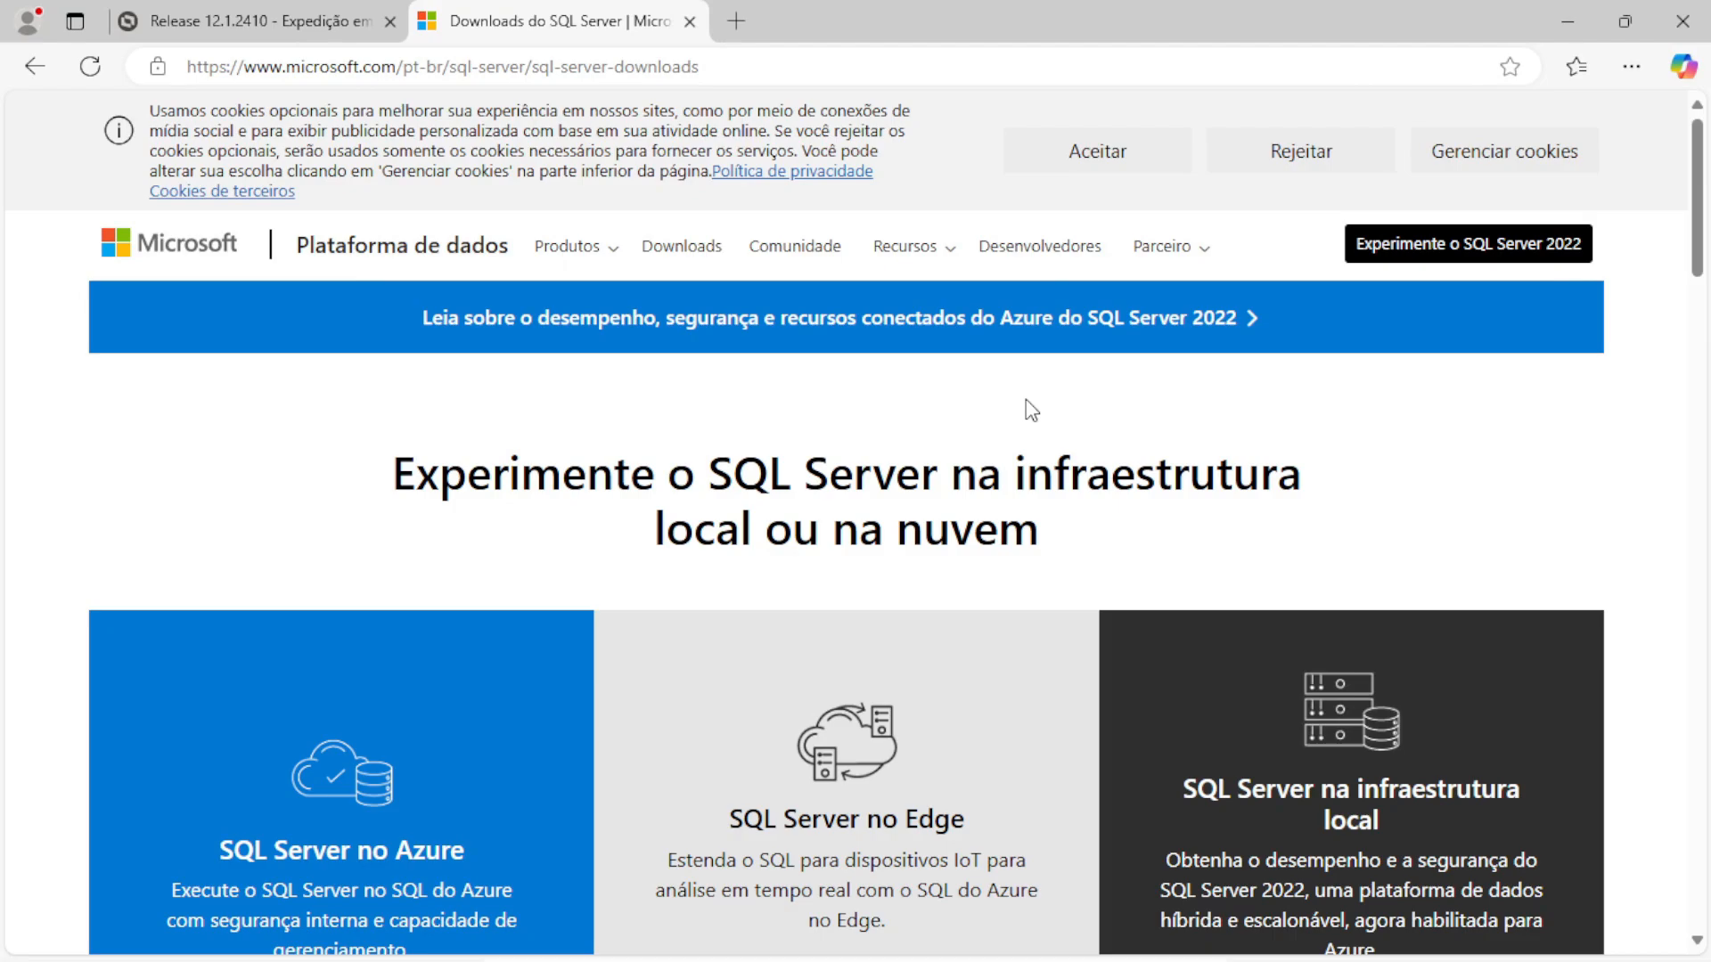
# Download the SQL Server 2022 Developer installer via 'Baixe agora' and minimize Edge
pyautogui.scroll(-4, 1024, 399)
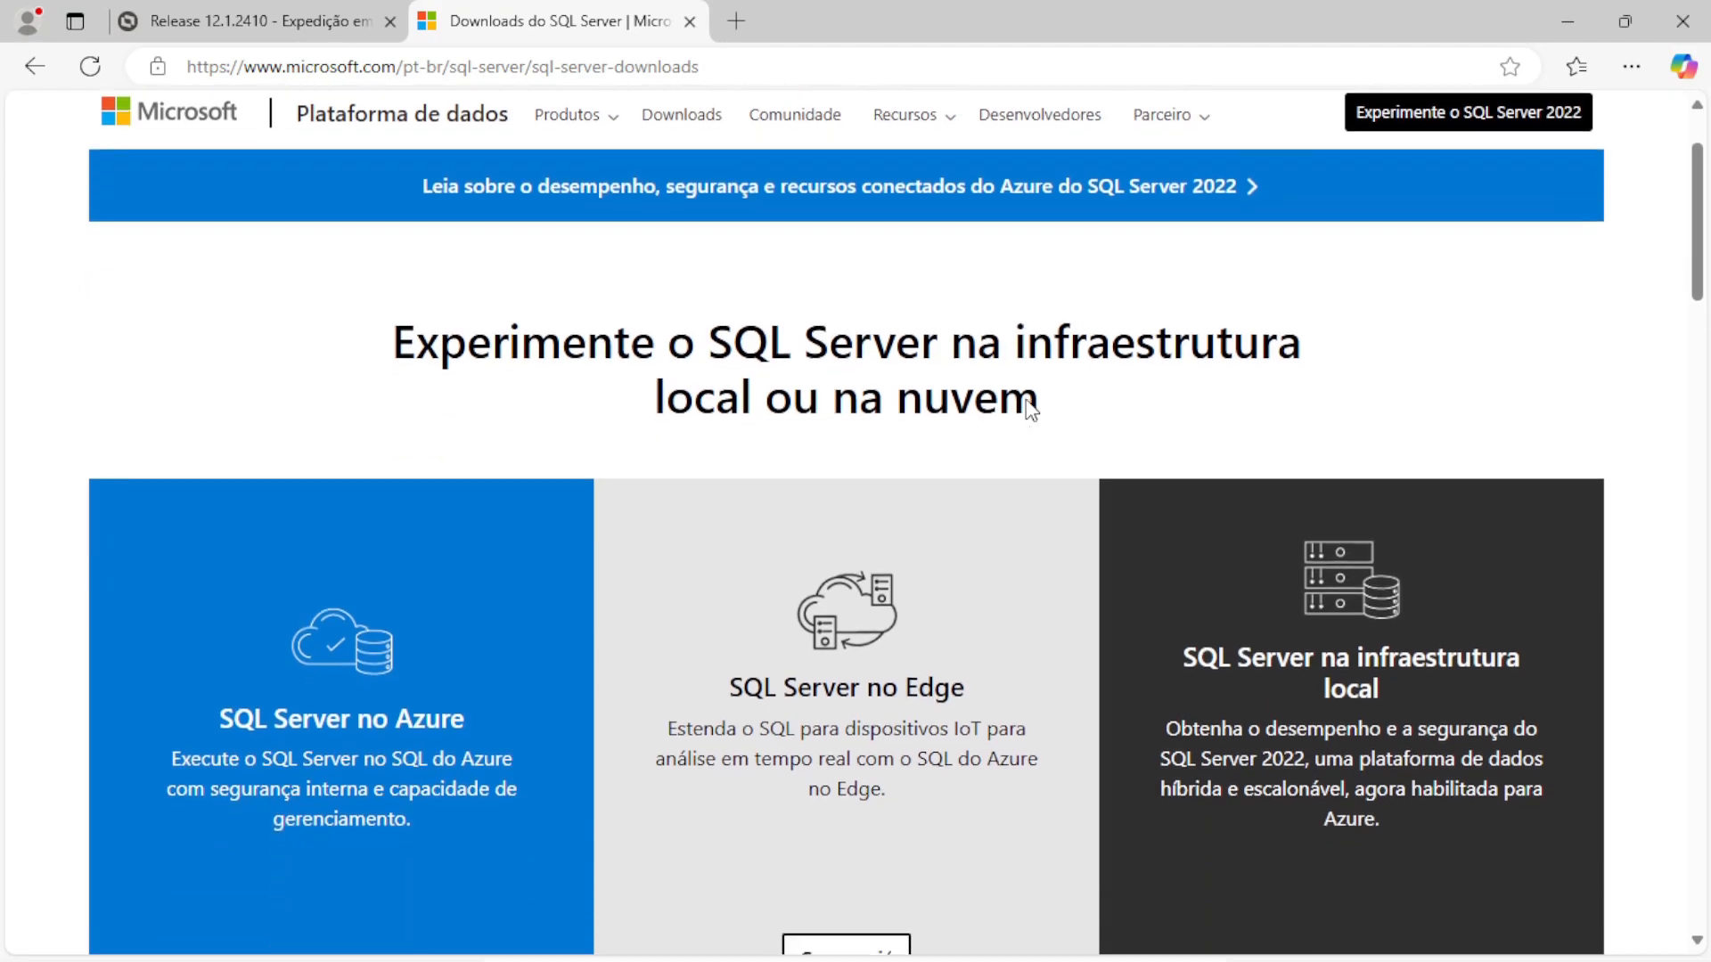
pyautogui.scroll(3, 1025, 400)
pyautogui.scroll(-14, 851, 267)
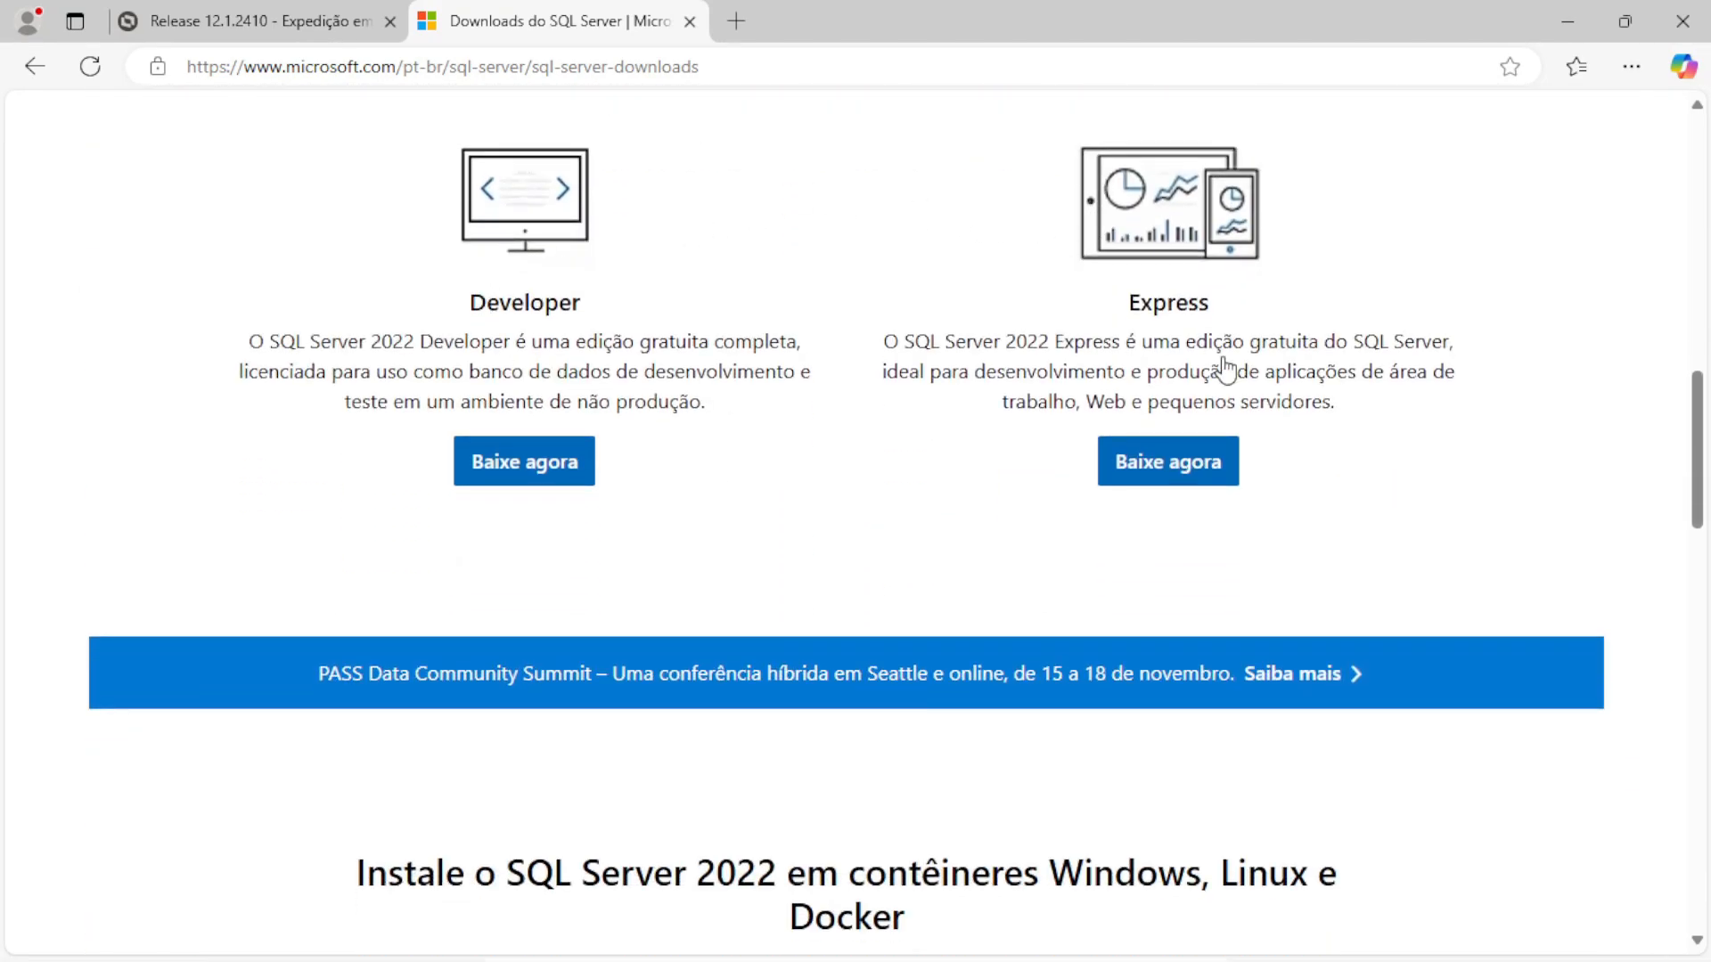
pyautogui.scroll(3, 1206, 275)
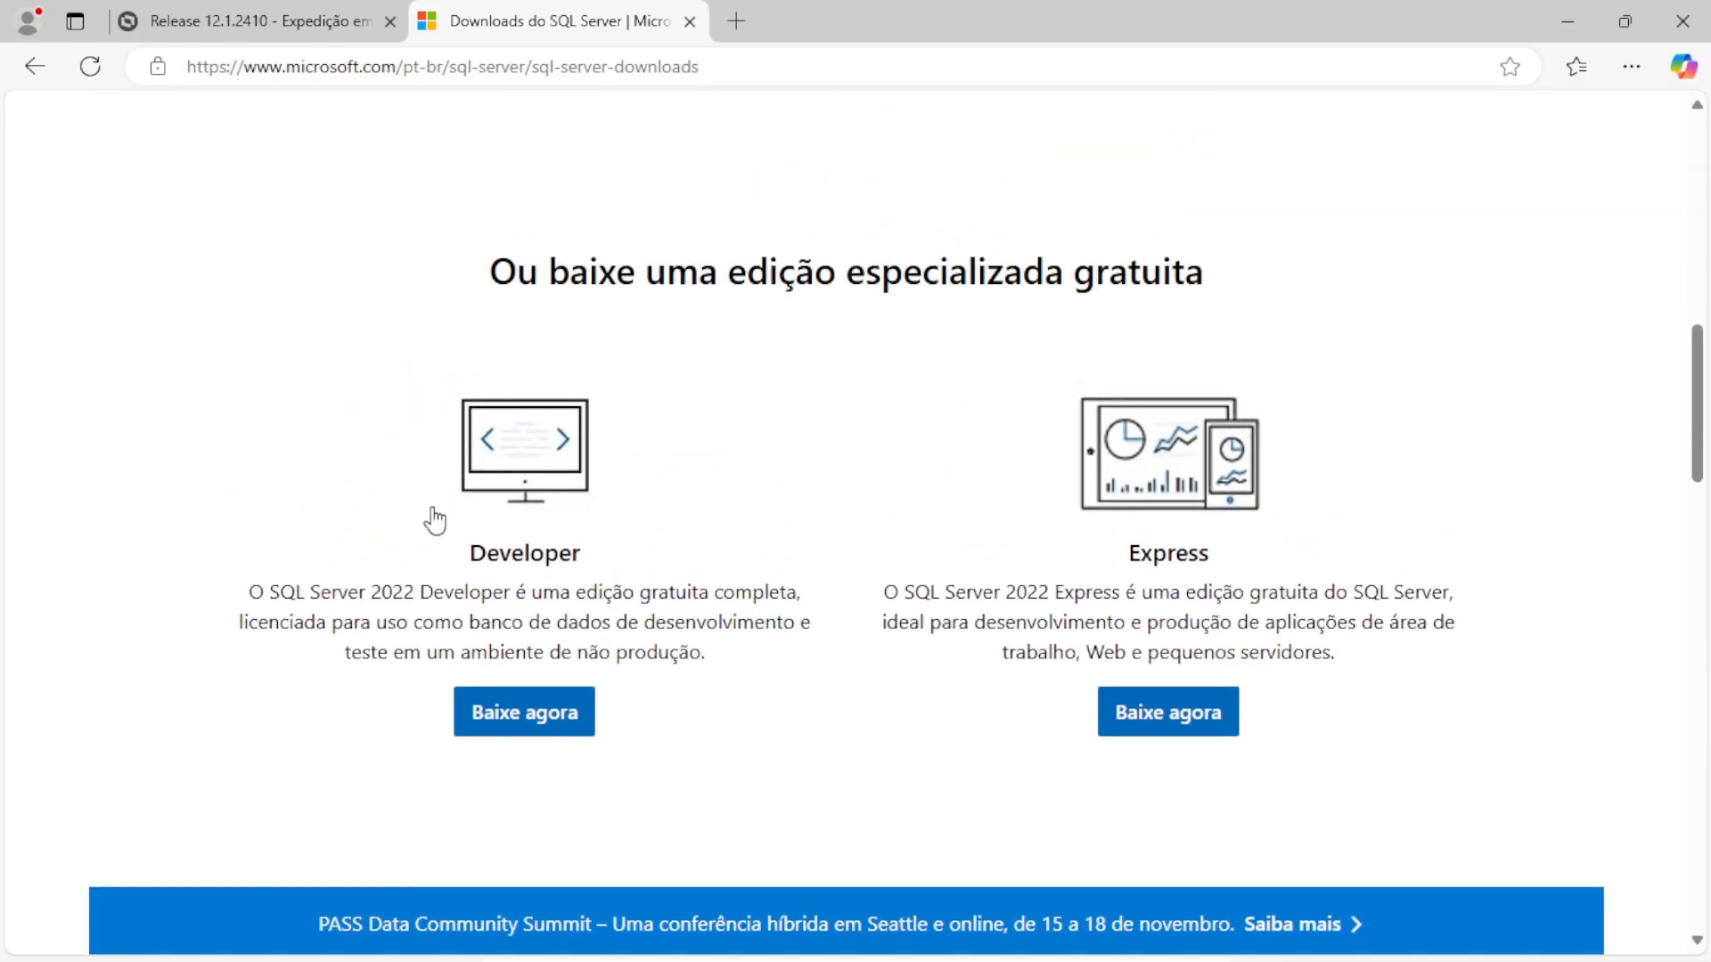
pyautogui.click(524, 713)
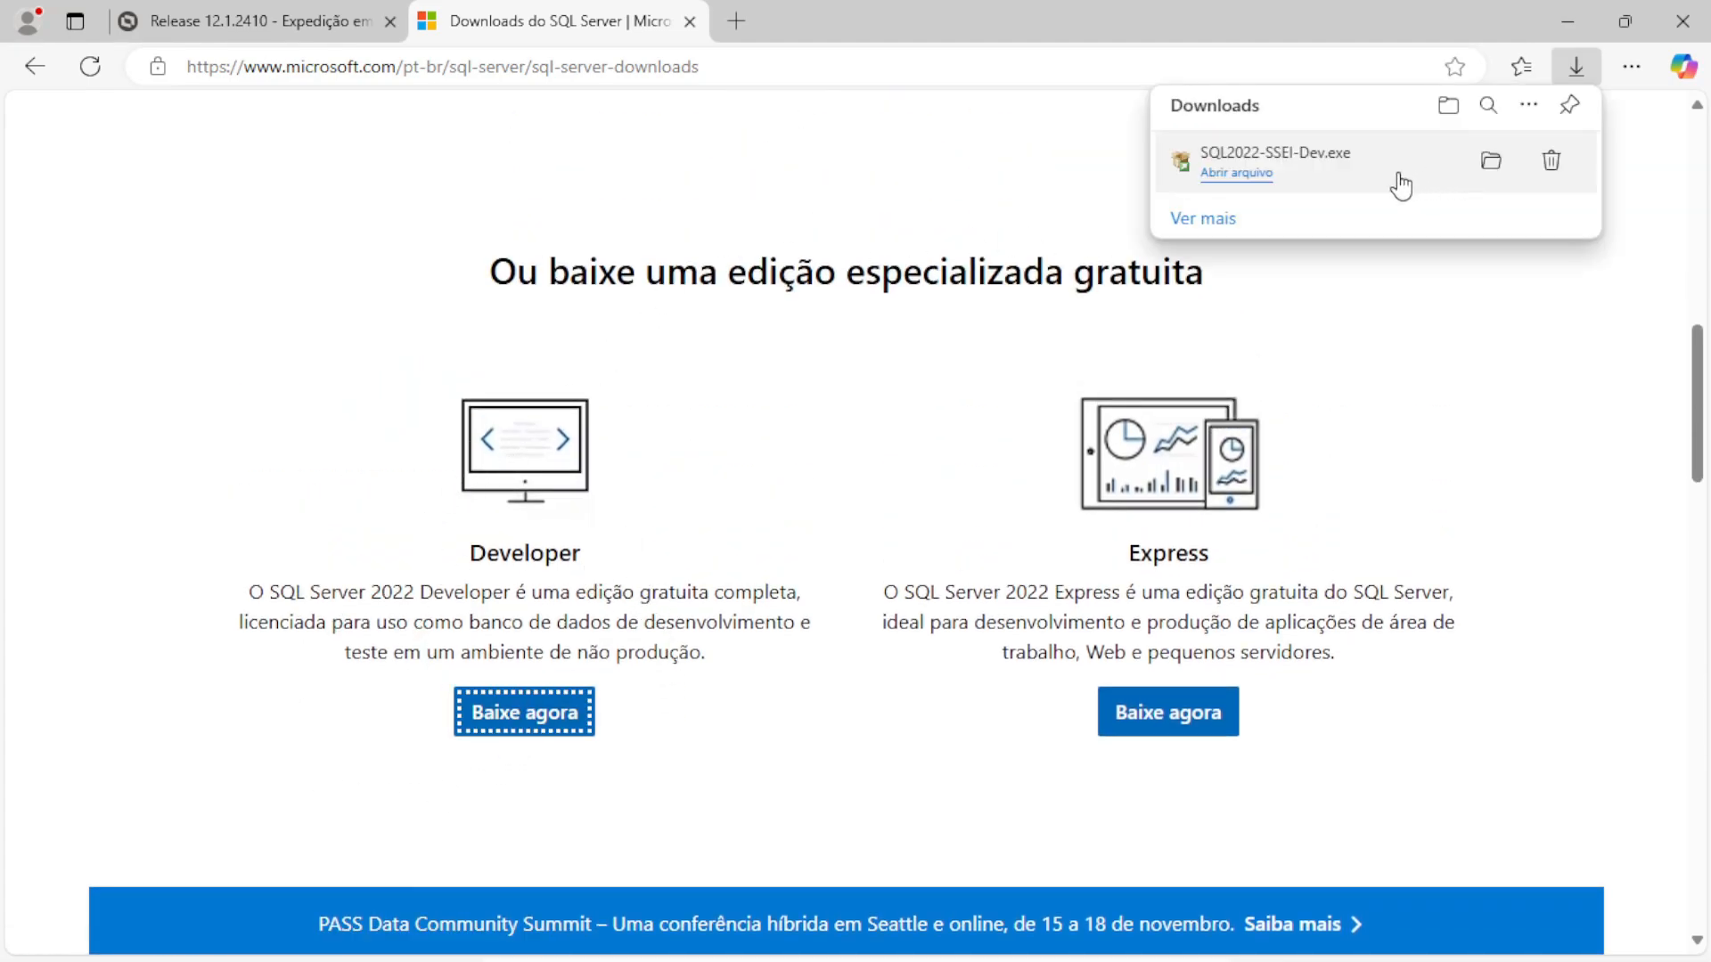
pyautogui.click(1567, 9)
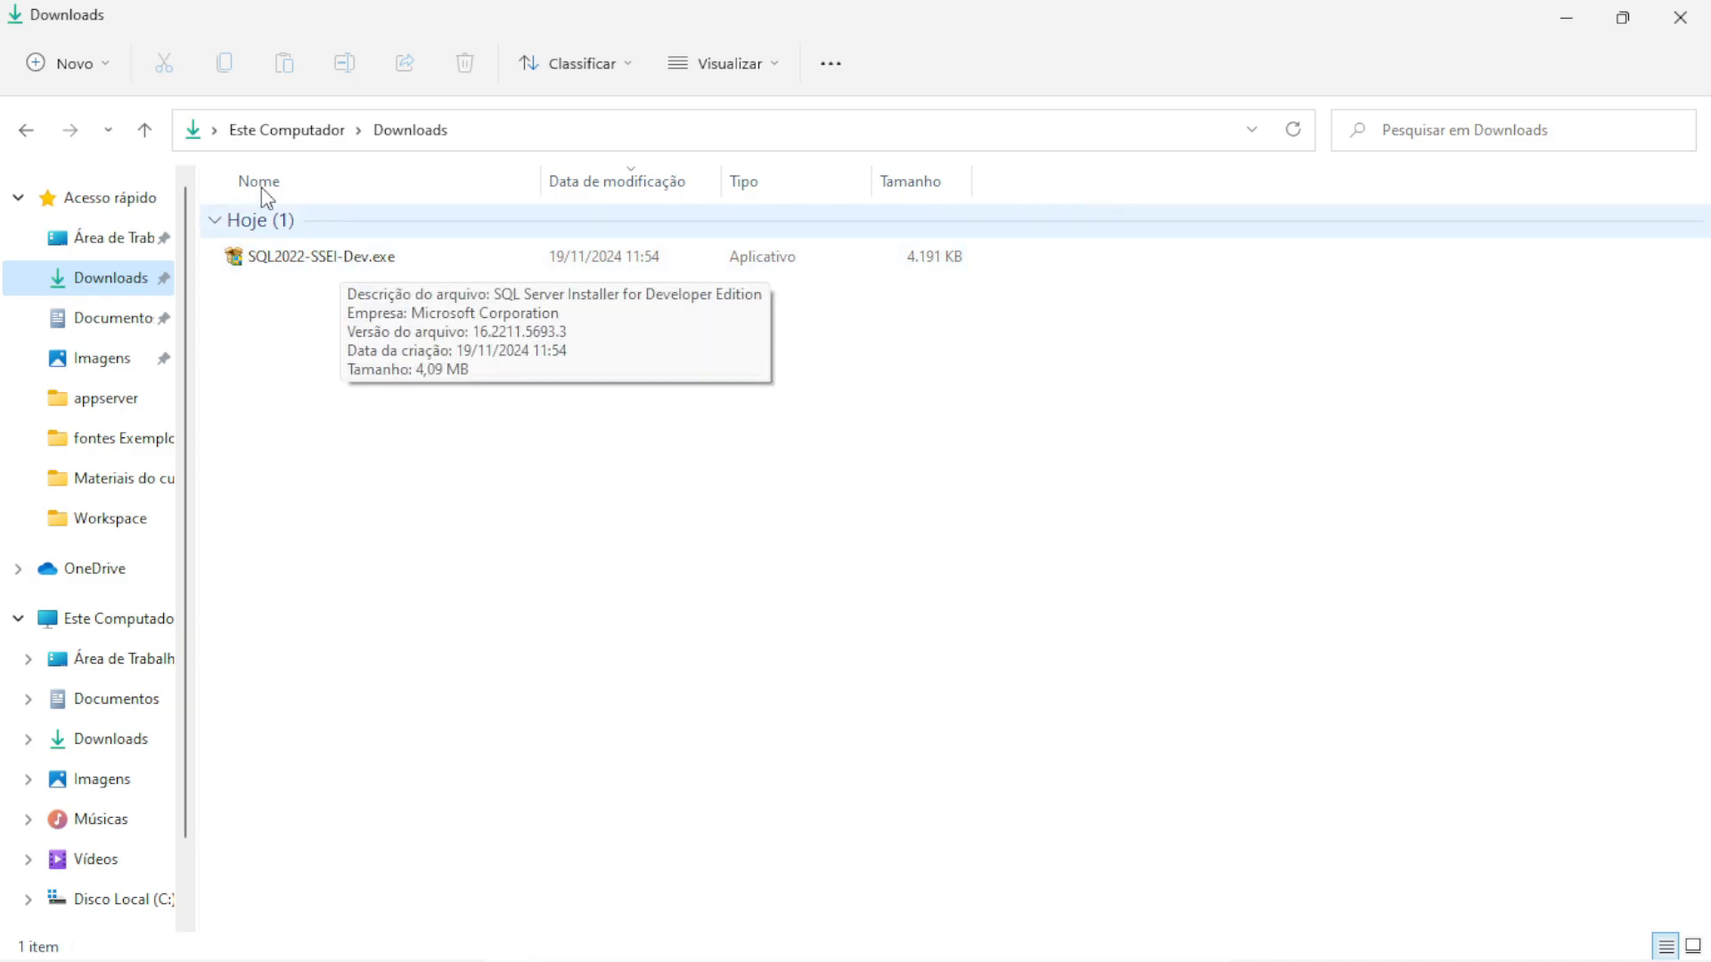
# Run SQL2022-SSEI-Dev.exe as a Personalizado install with media saved to C:\SQL2022
pyautogui.click(316, 266)
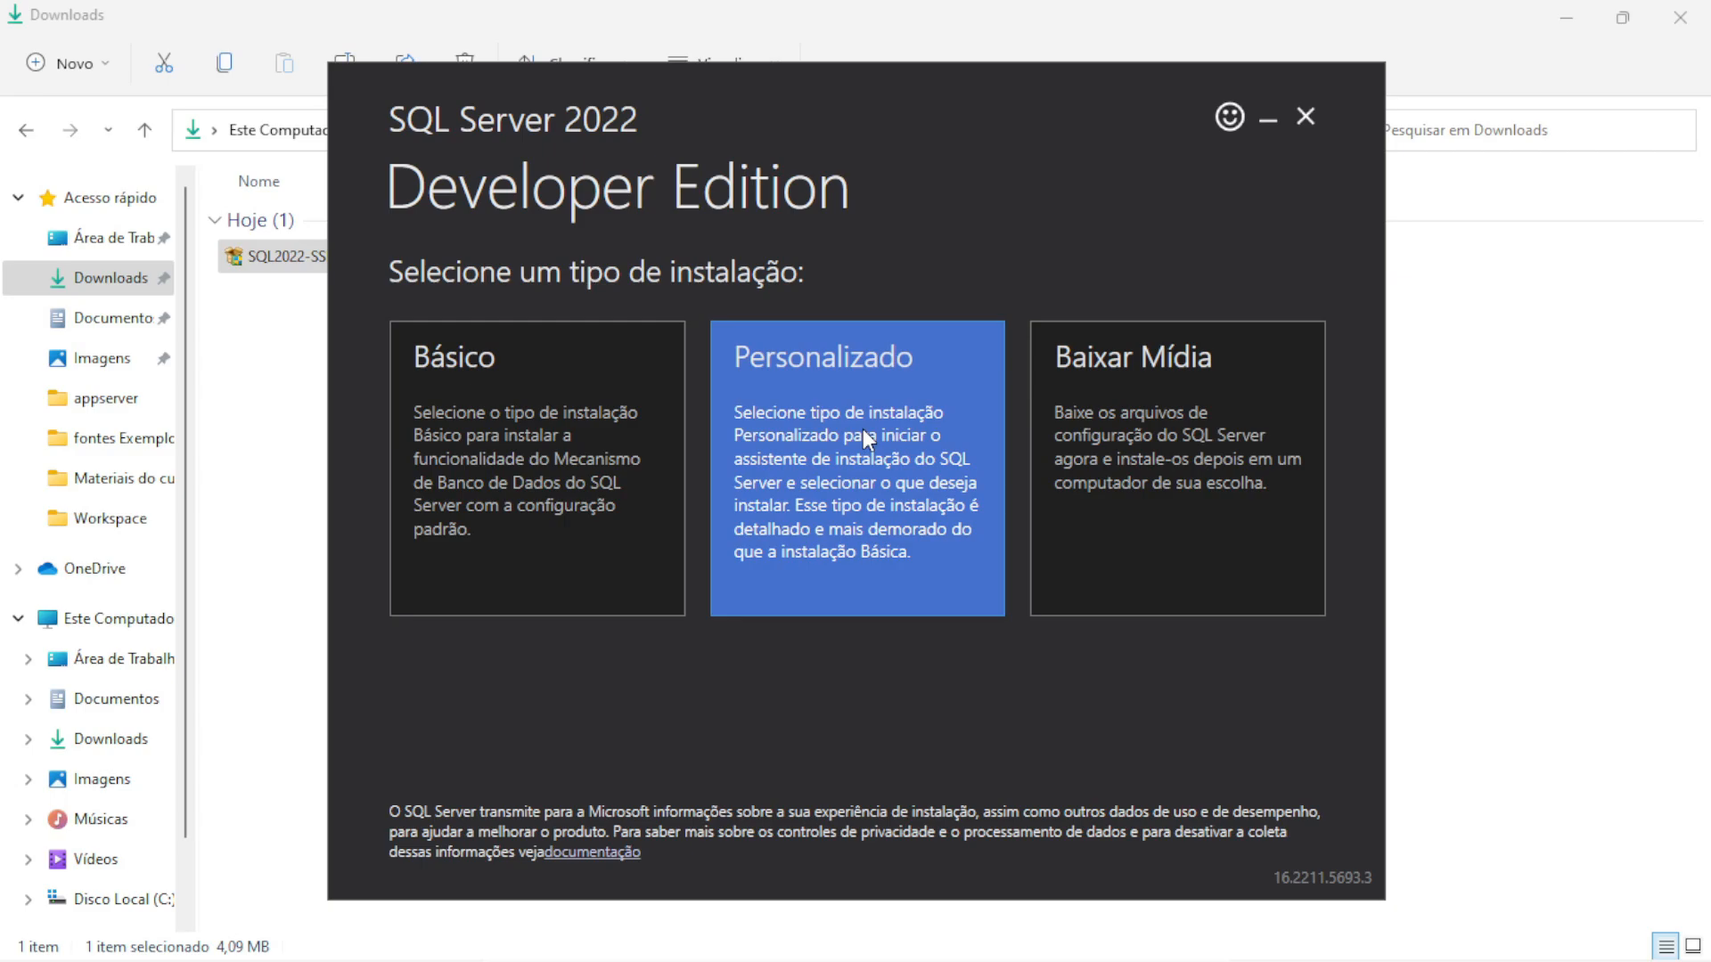
pyautogui.click(862, 430)
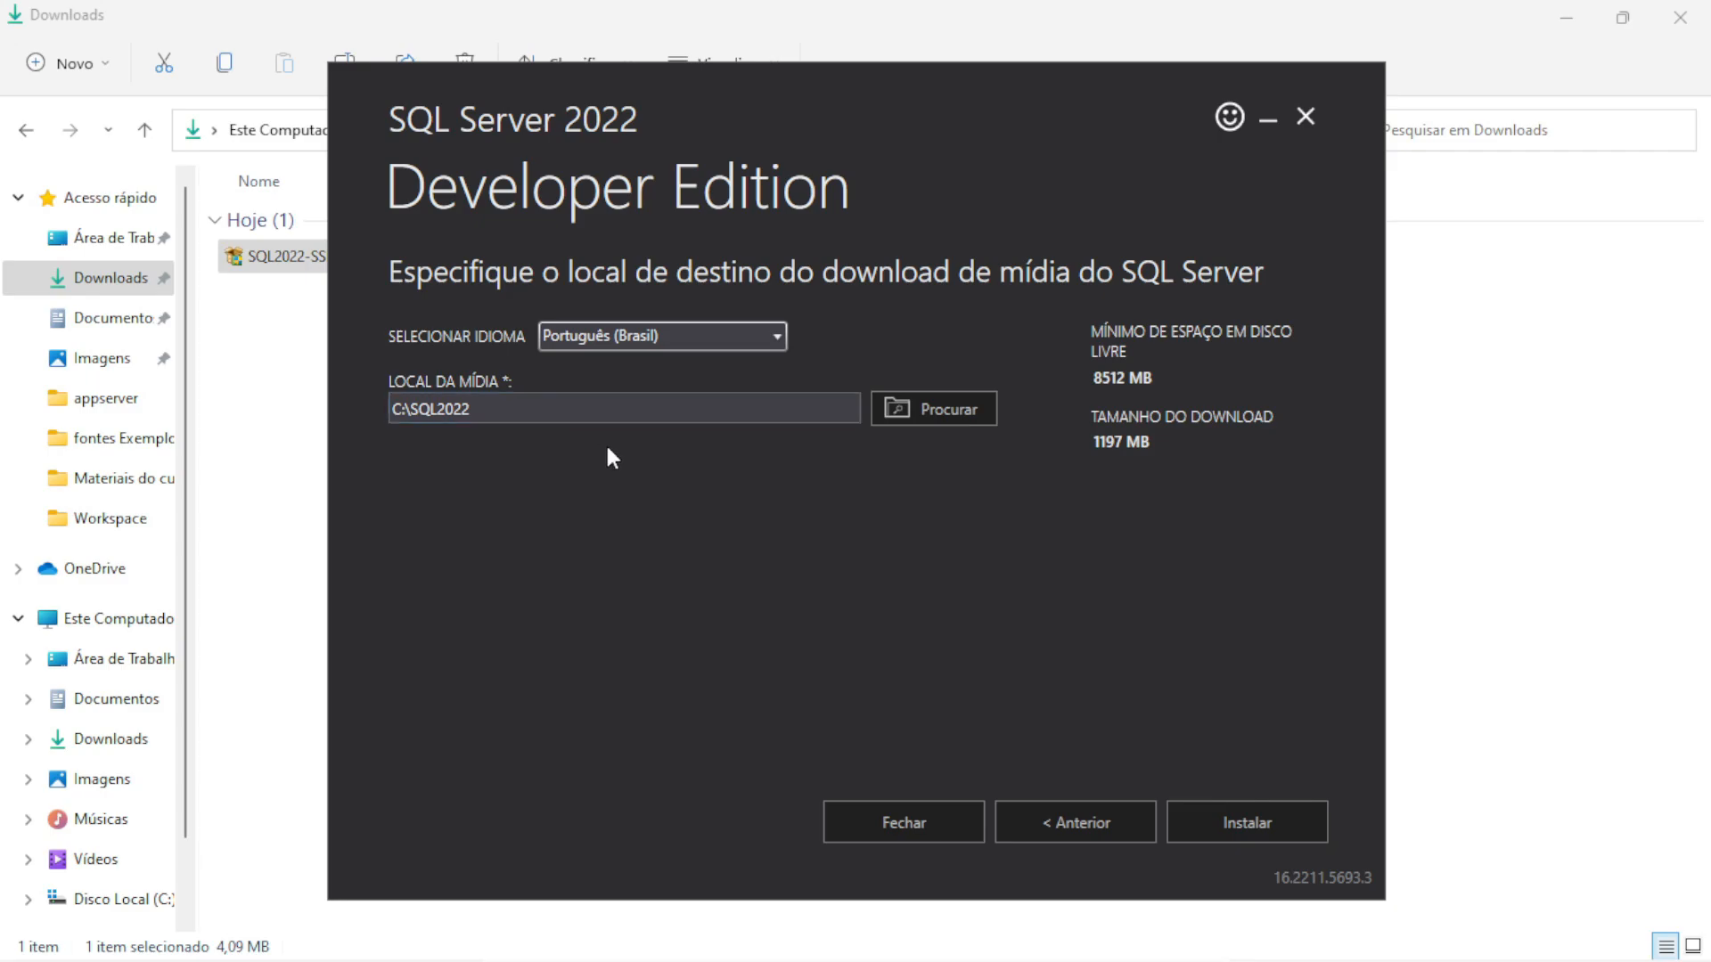
pyautogui.click(1221, 815)
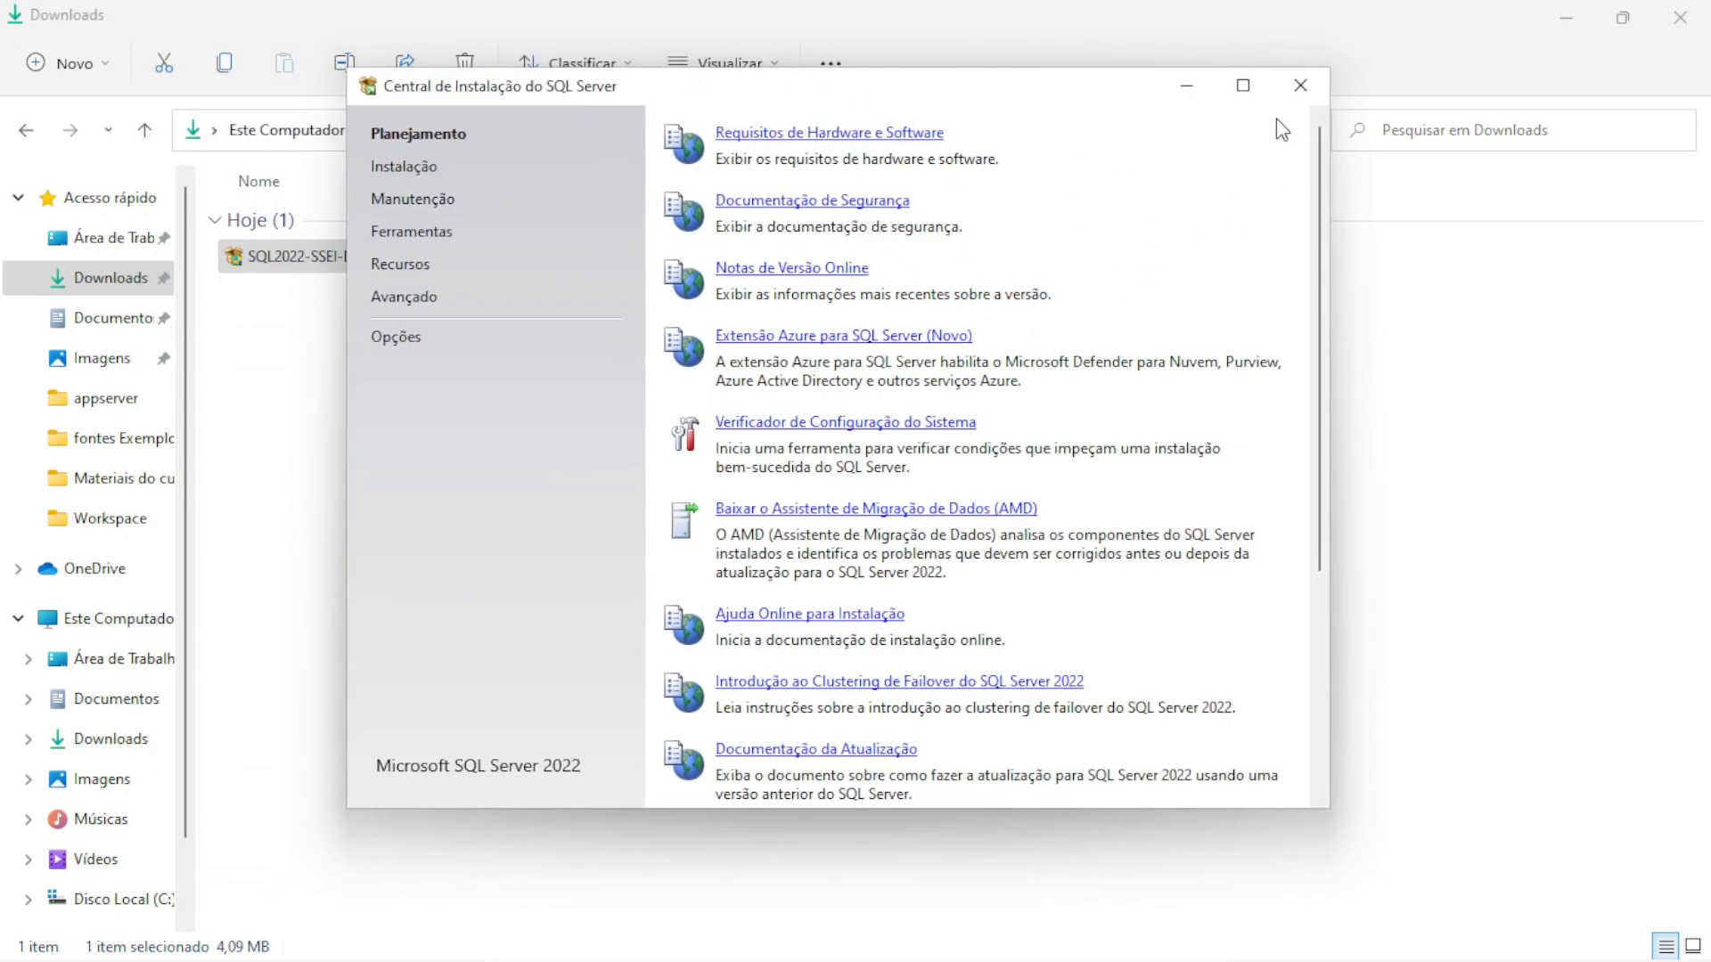
# Maximize Installation Center and launch Atualização de Edição from the Manutenção page
pyautogui.click(1242, 84)
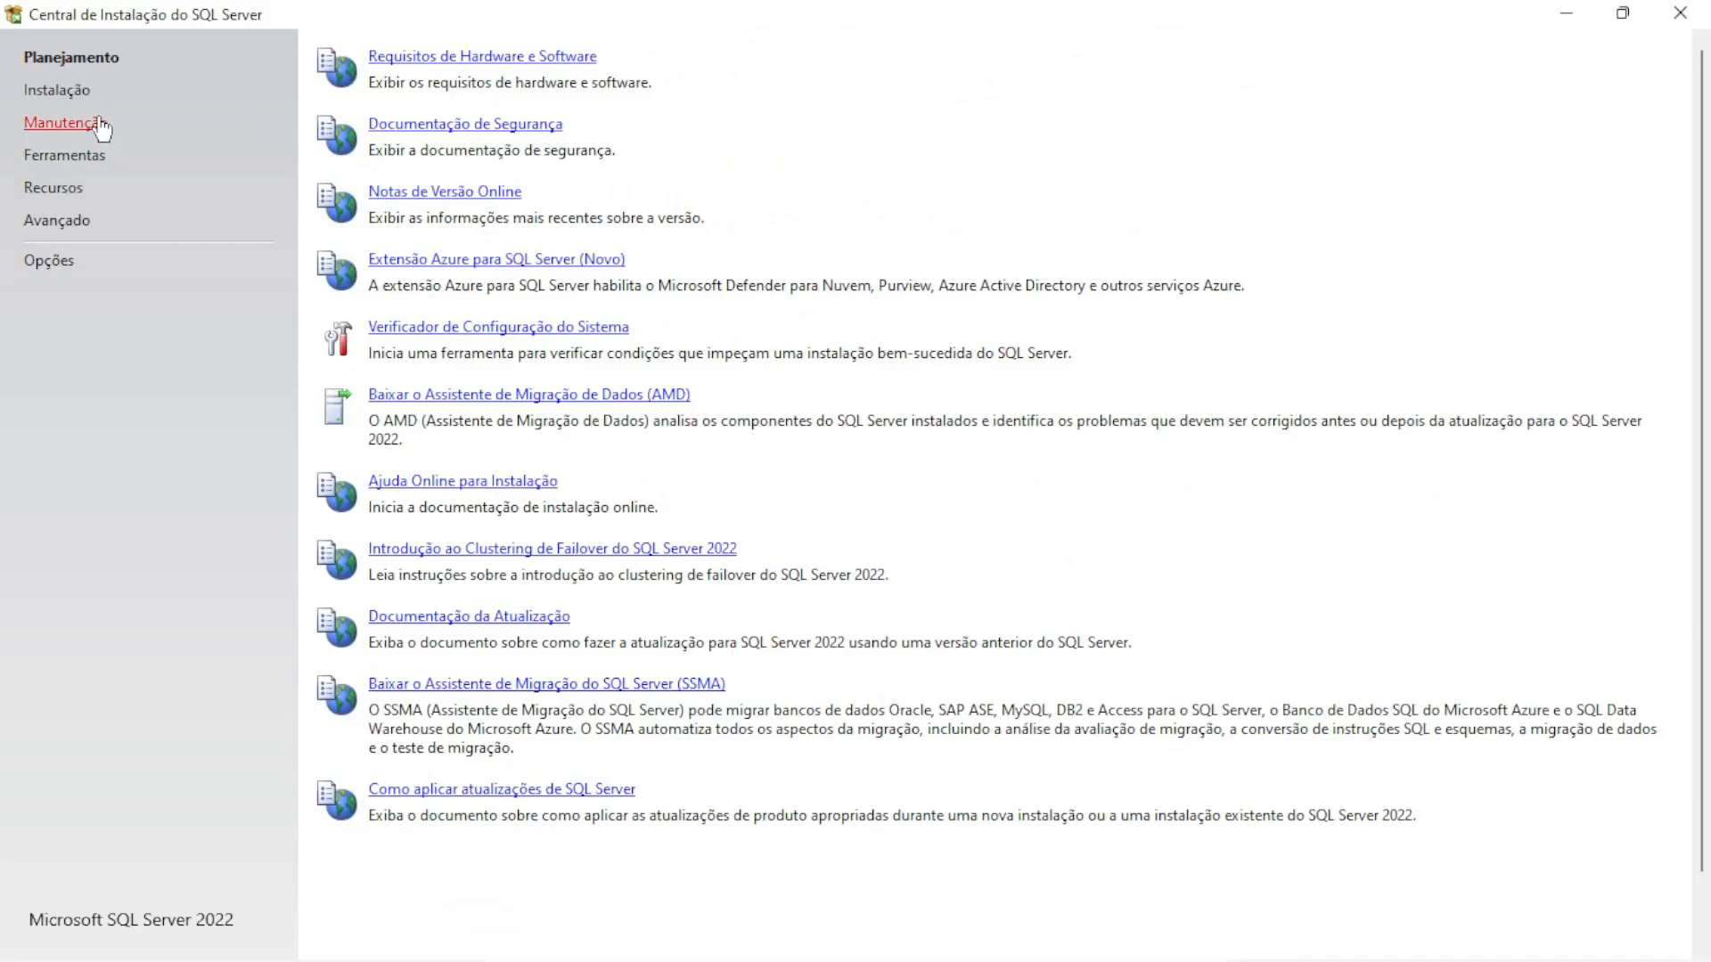
pyautogui.click(203, 166)
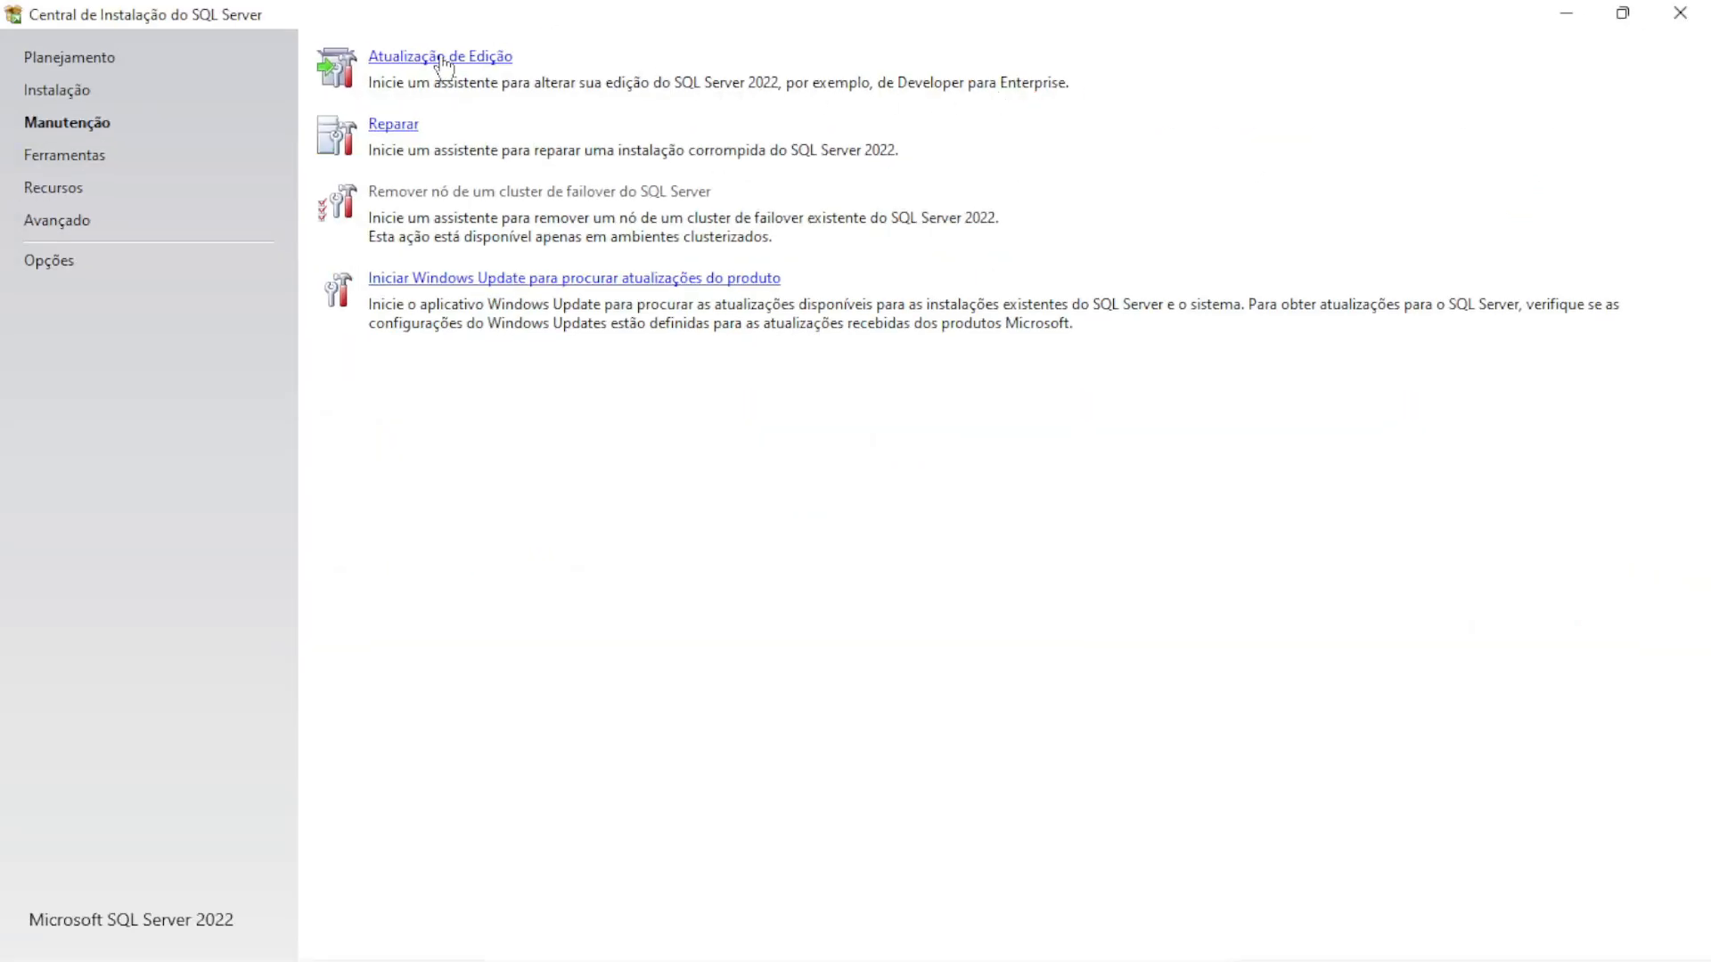
pyautogui.click(442, 57)
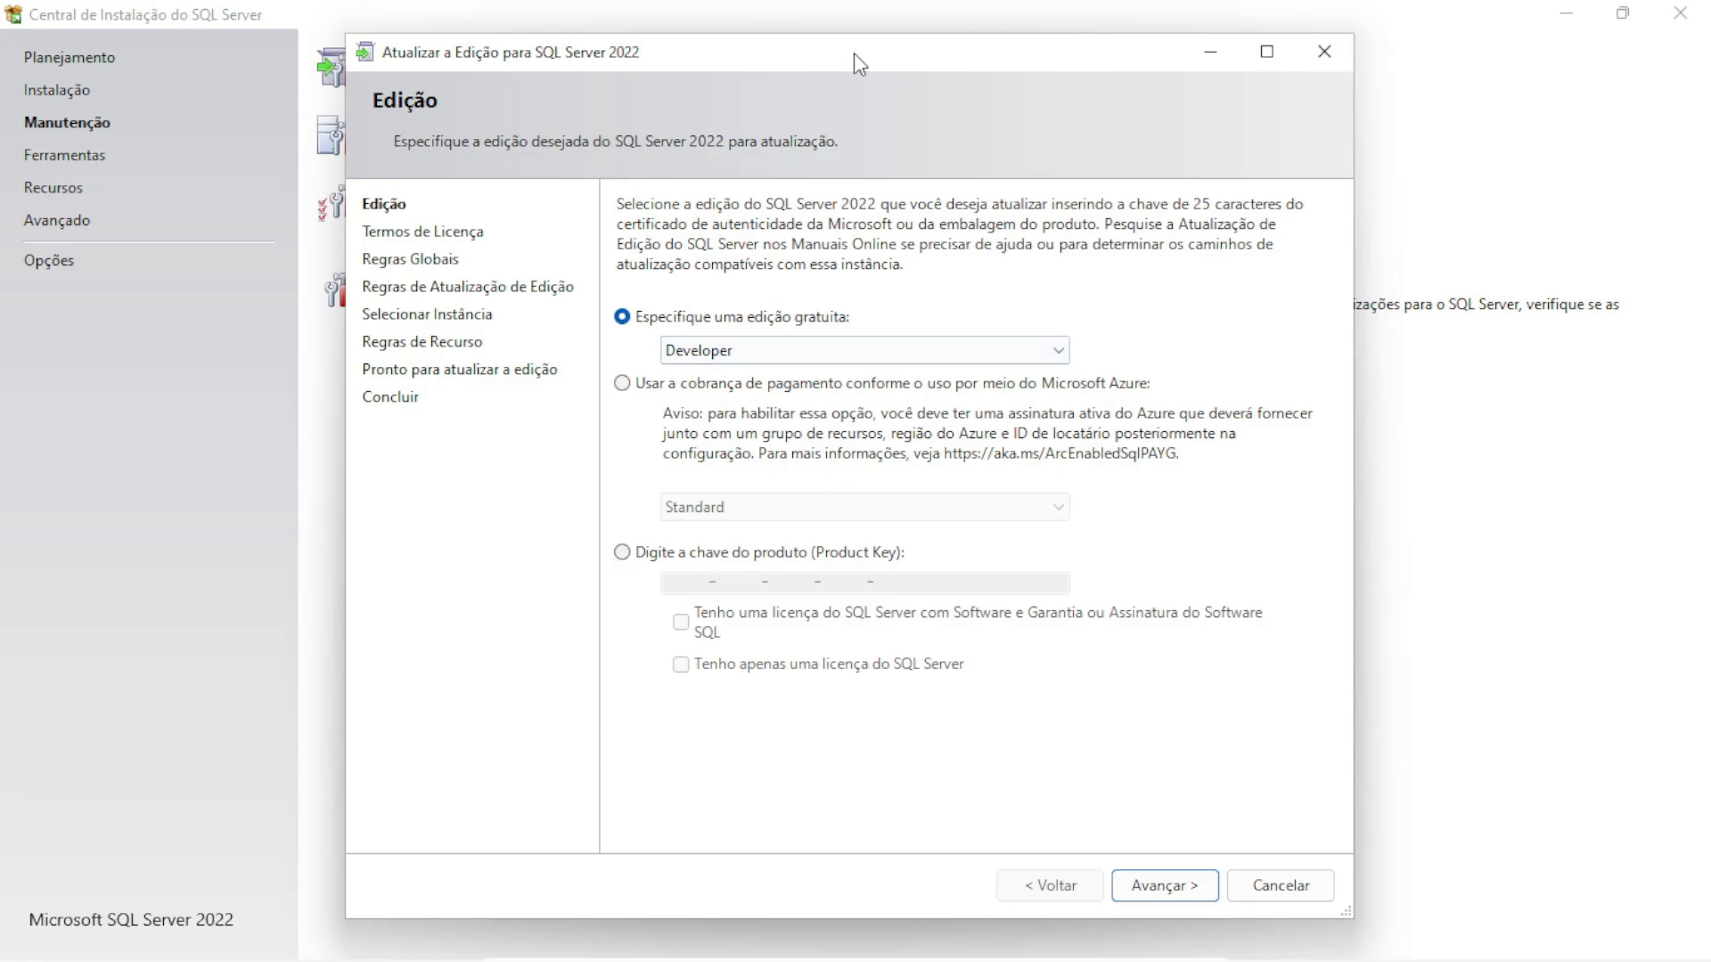
# Keep Developer as the free edition, accept 'Aceito as condições', and proceed to global rules
pyautogui.moveTo(854, 55)
pyautogui.mouseDown()
pyautogui.moveTo(846, 34)
pyautogui.moveTo(863, 44)
pyautogui.mouseUp()
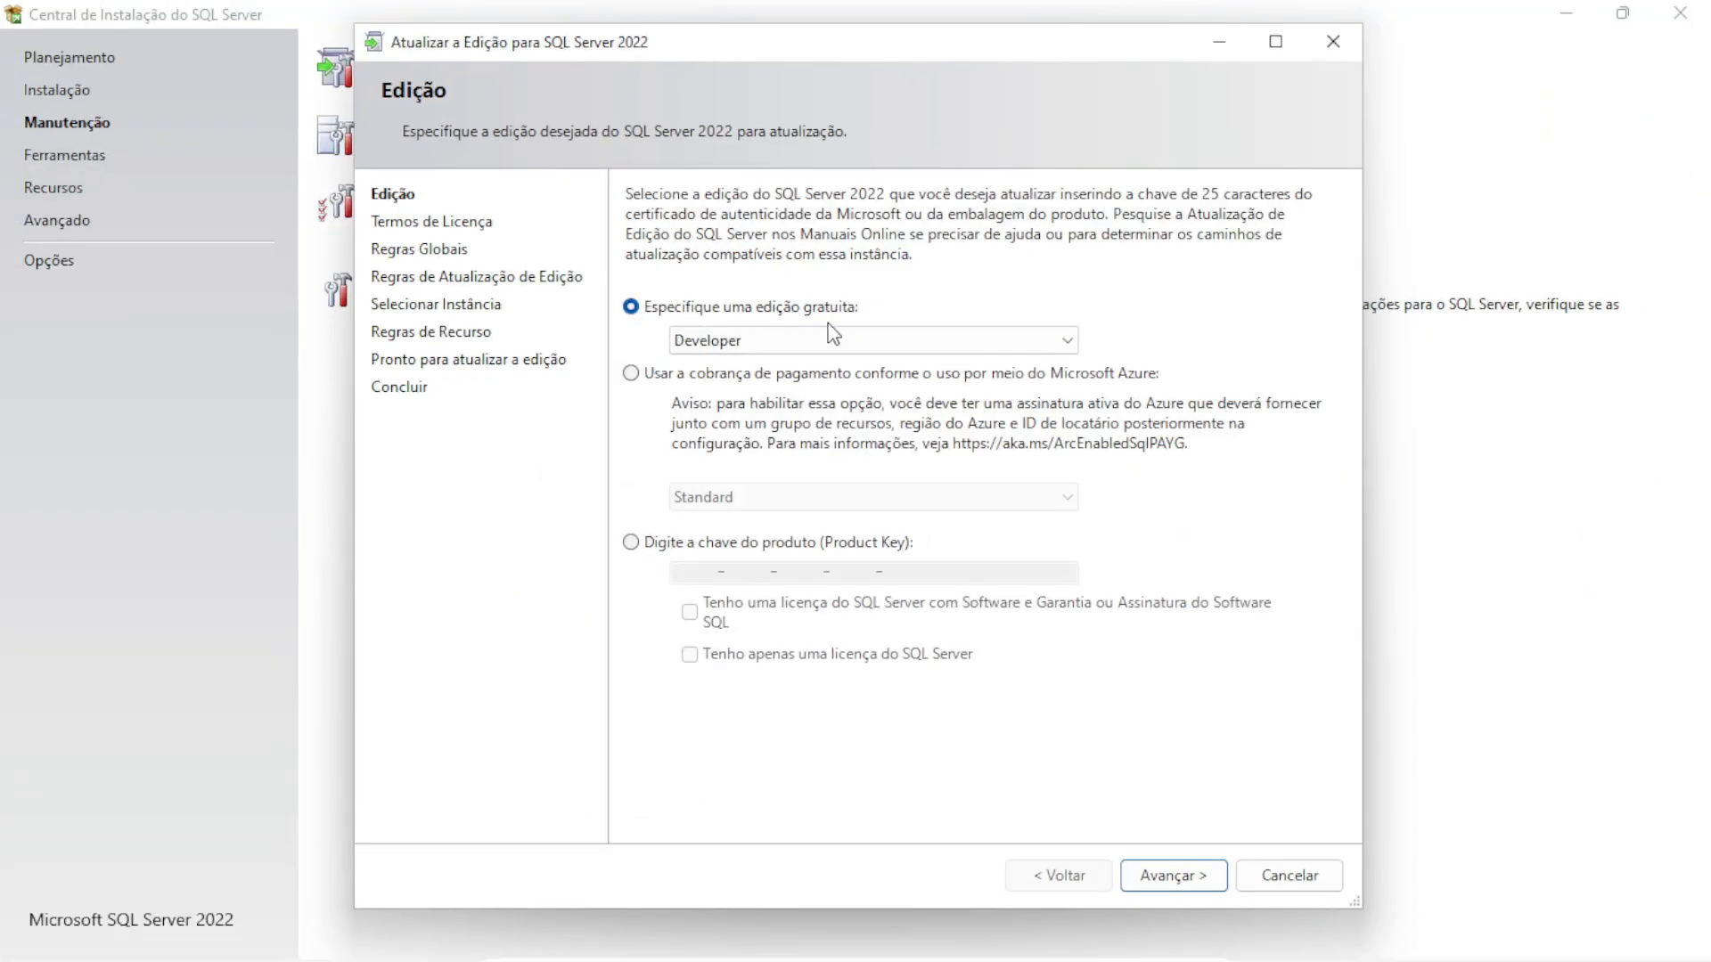
pyautogui.click(865, 432)
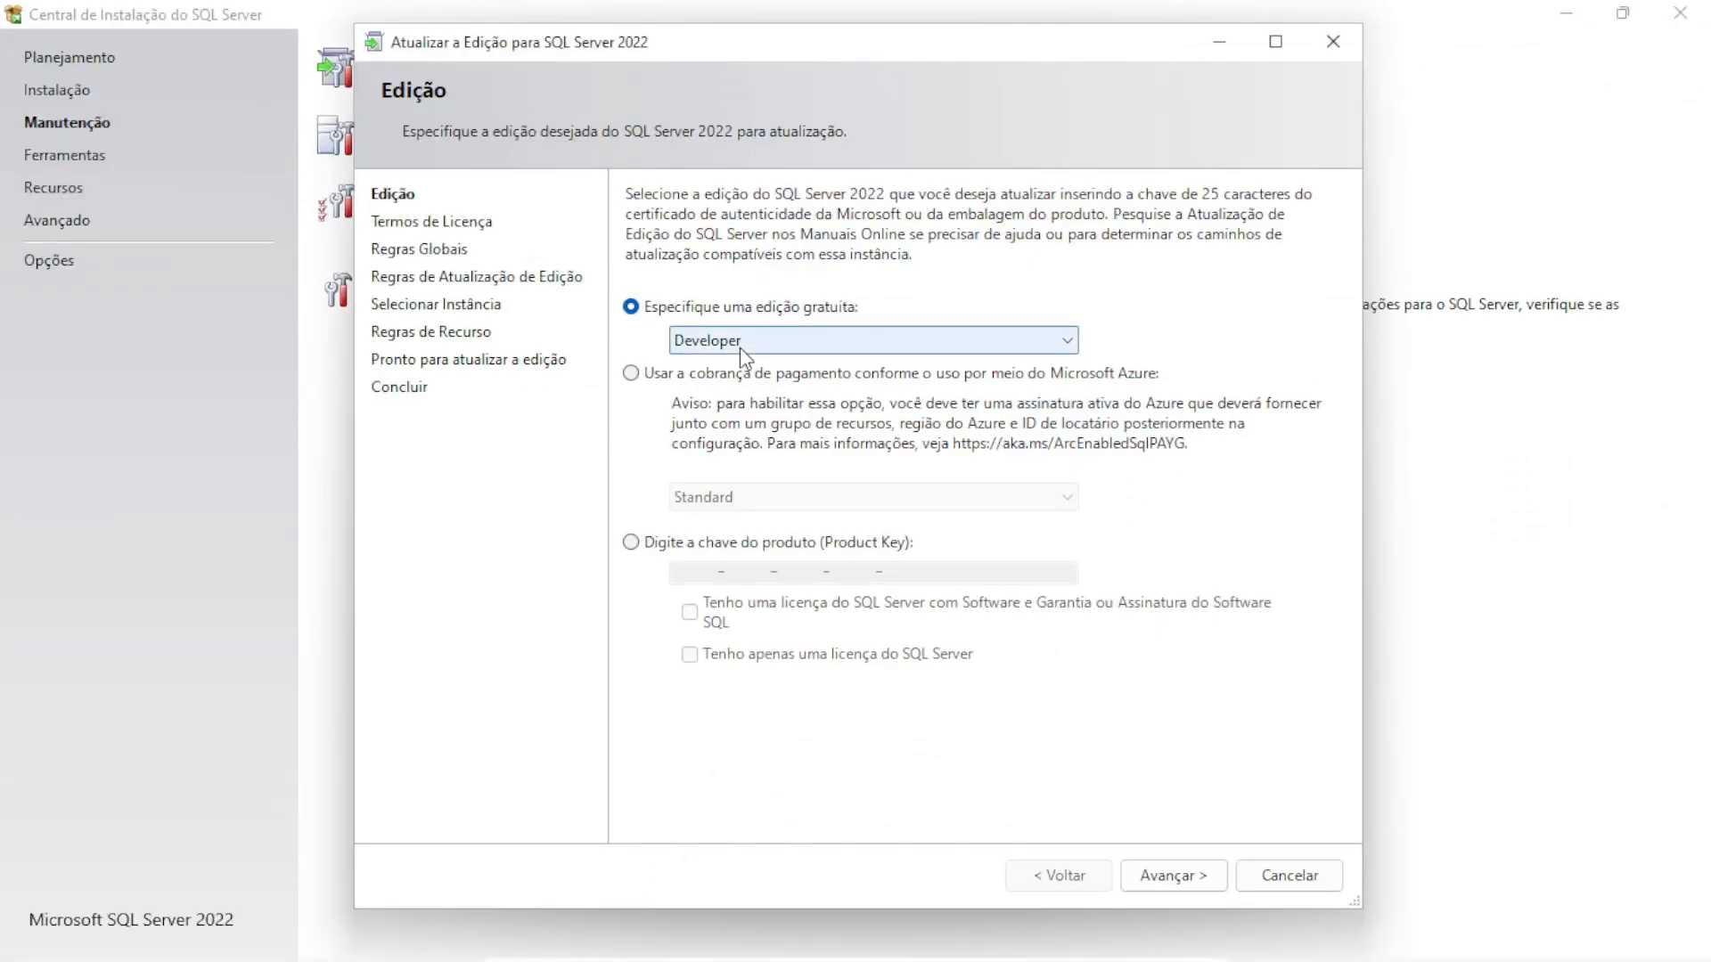
pyautogui.click(733, 347)
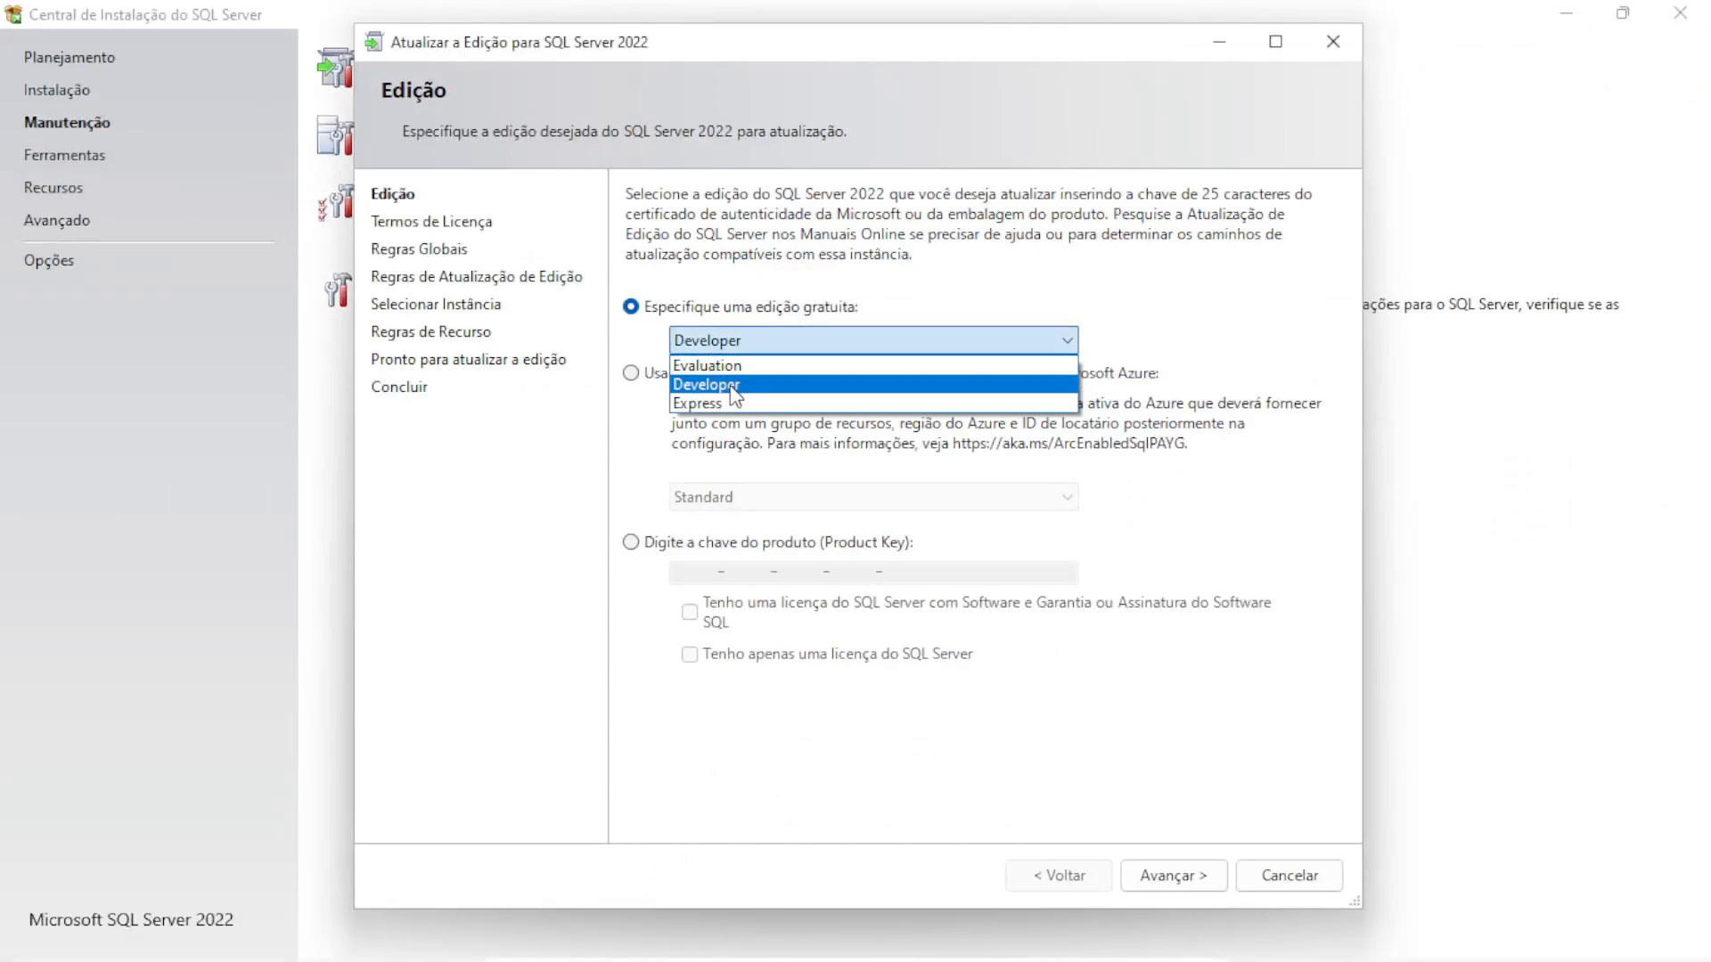
pyautogui.click(732, 387)
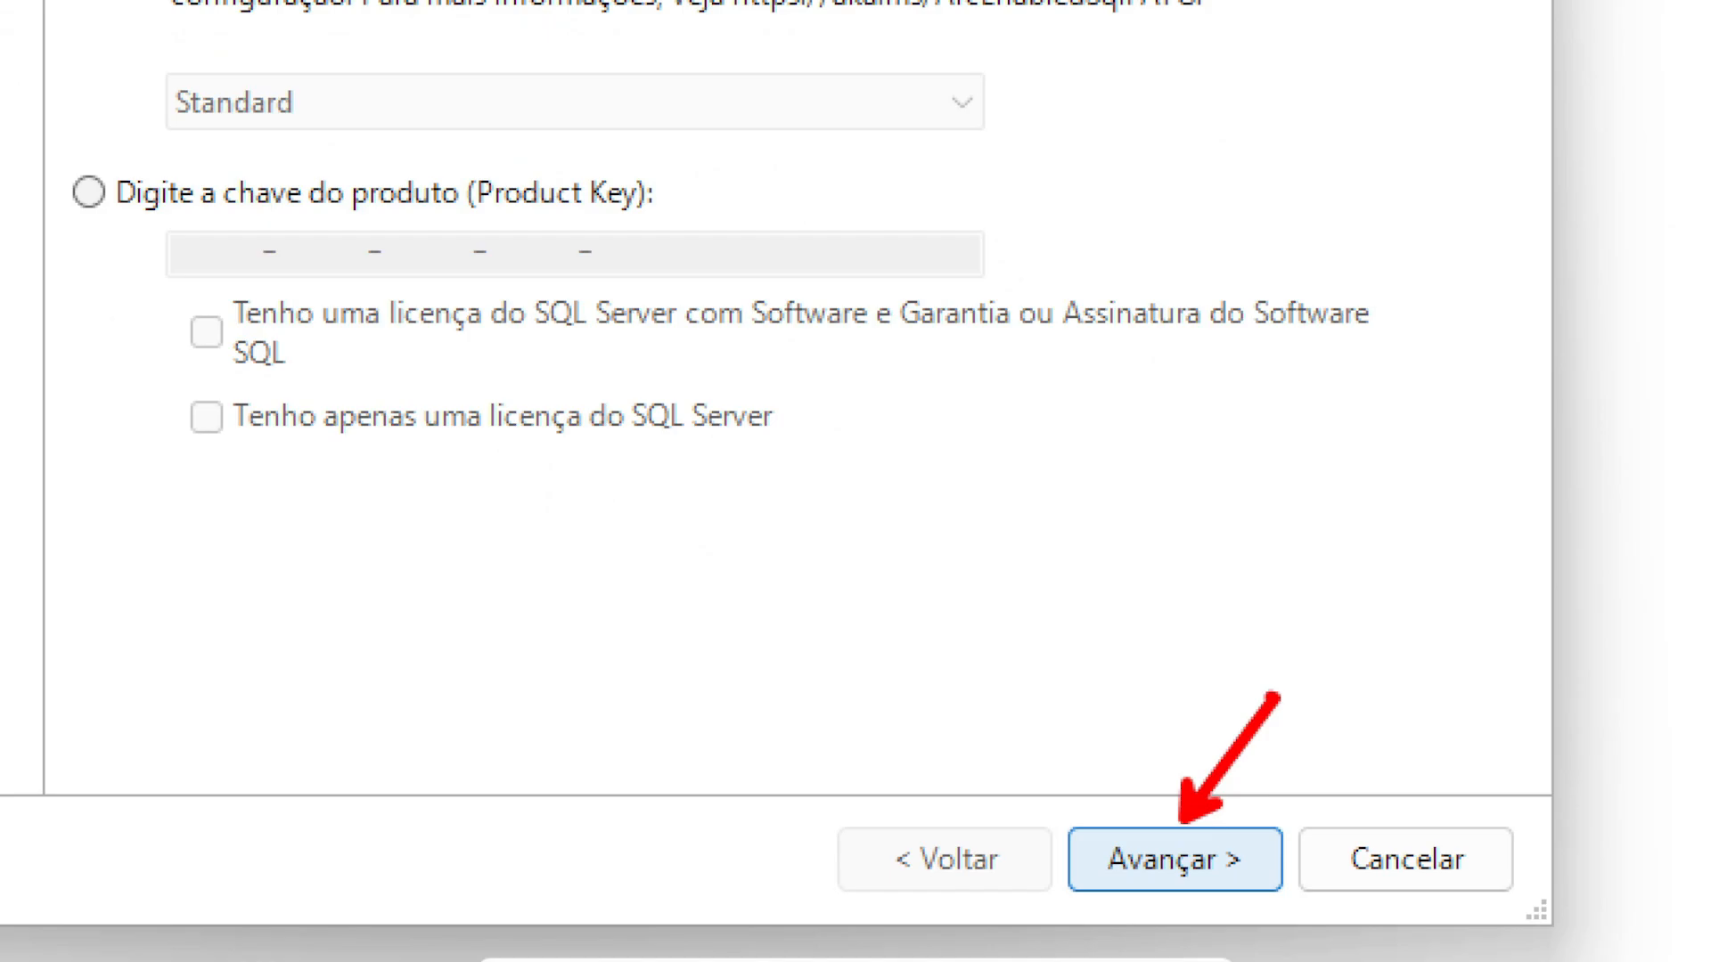
pyautogui.click(1174, 859)
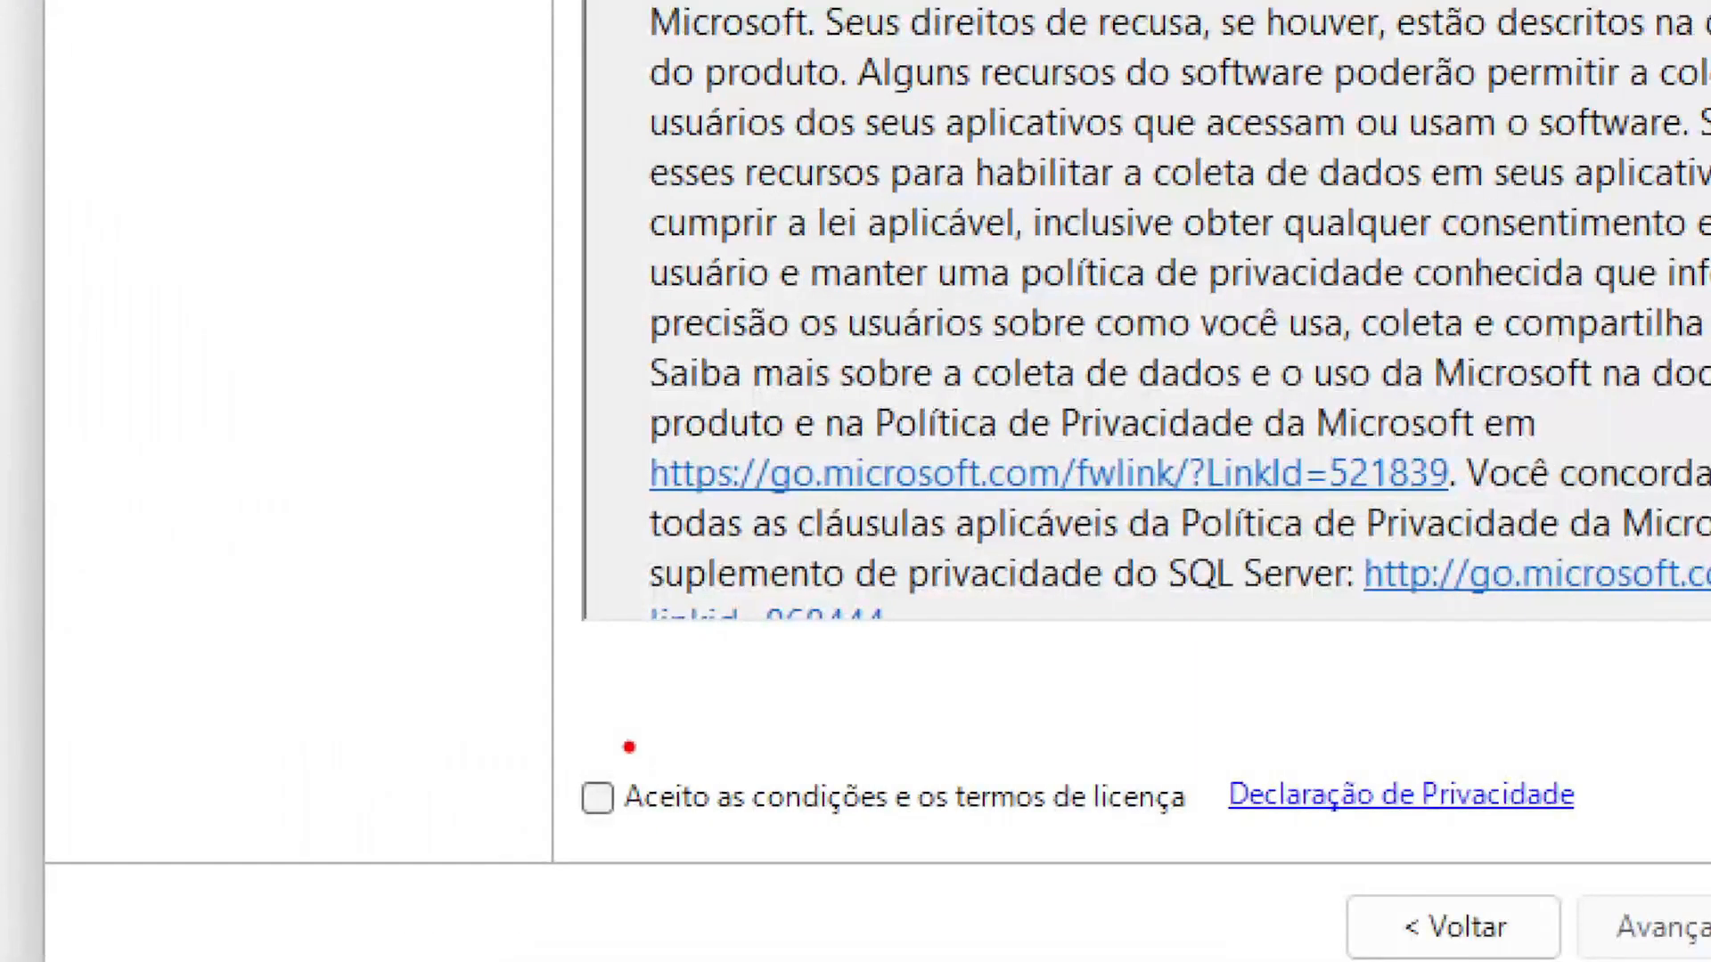
pyautogui.click(631, 810)
pyautogui.click(1173, 874)
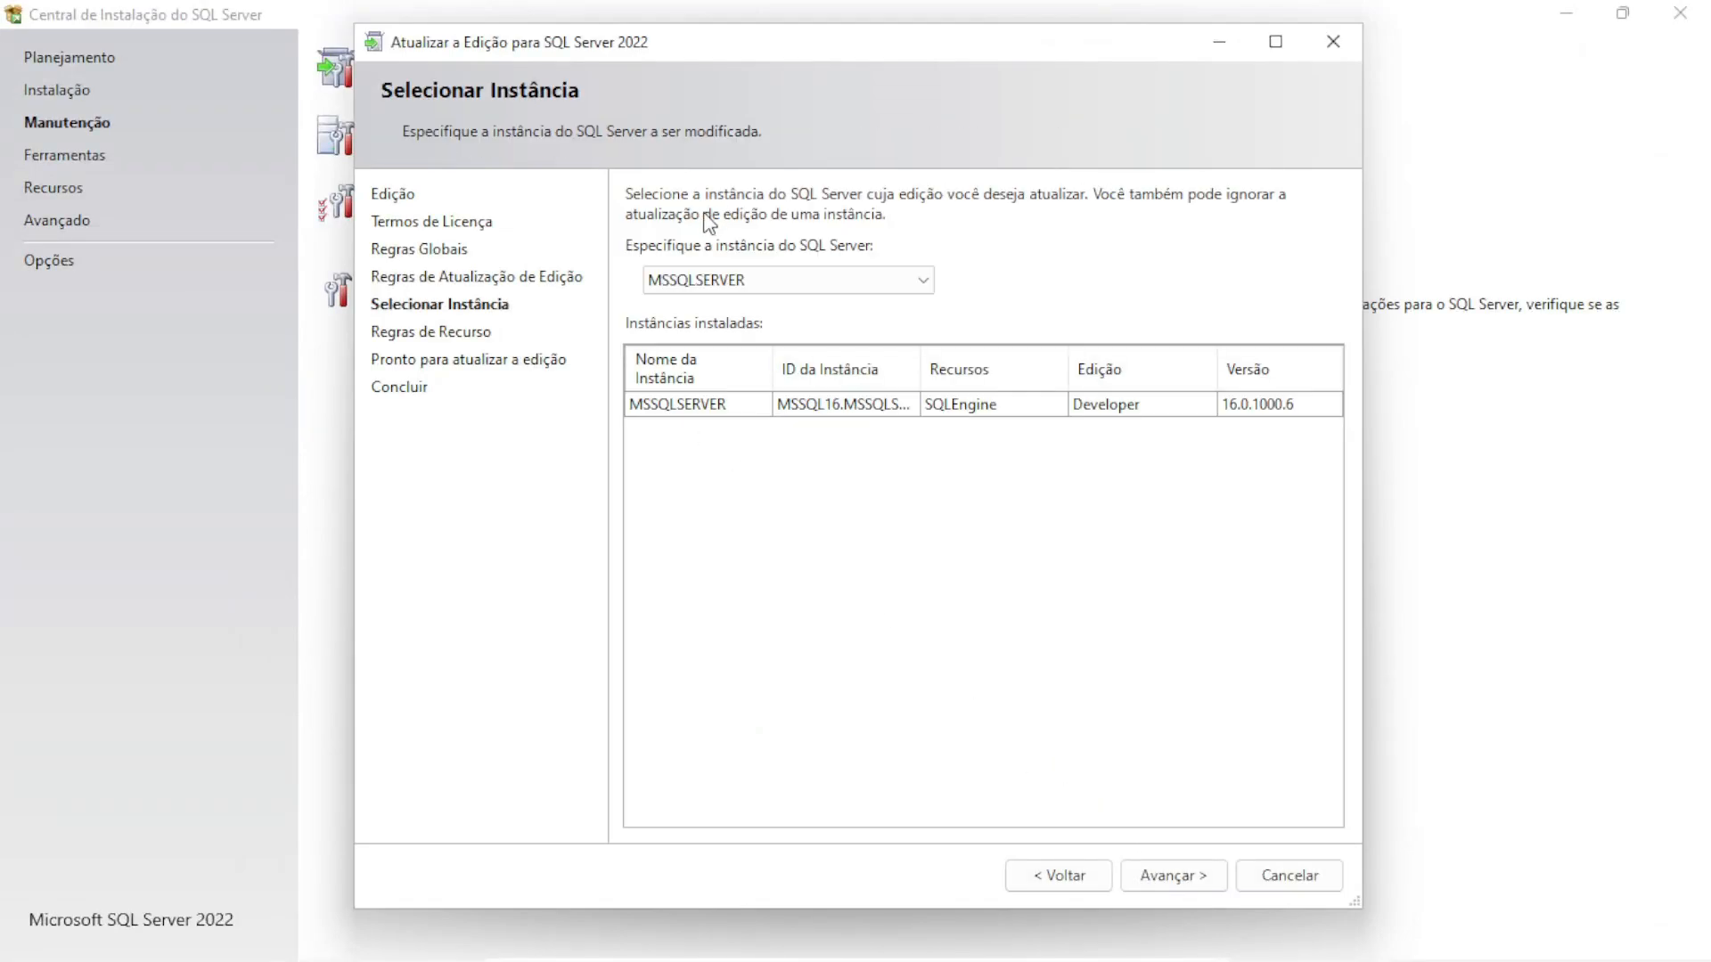
# Keep MSSQLSERVER as the instance, run Atualizar, and close the finished upgrade wizard
pyautogui.click(758, 279)
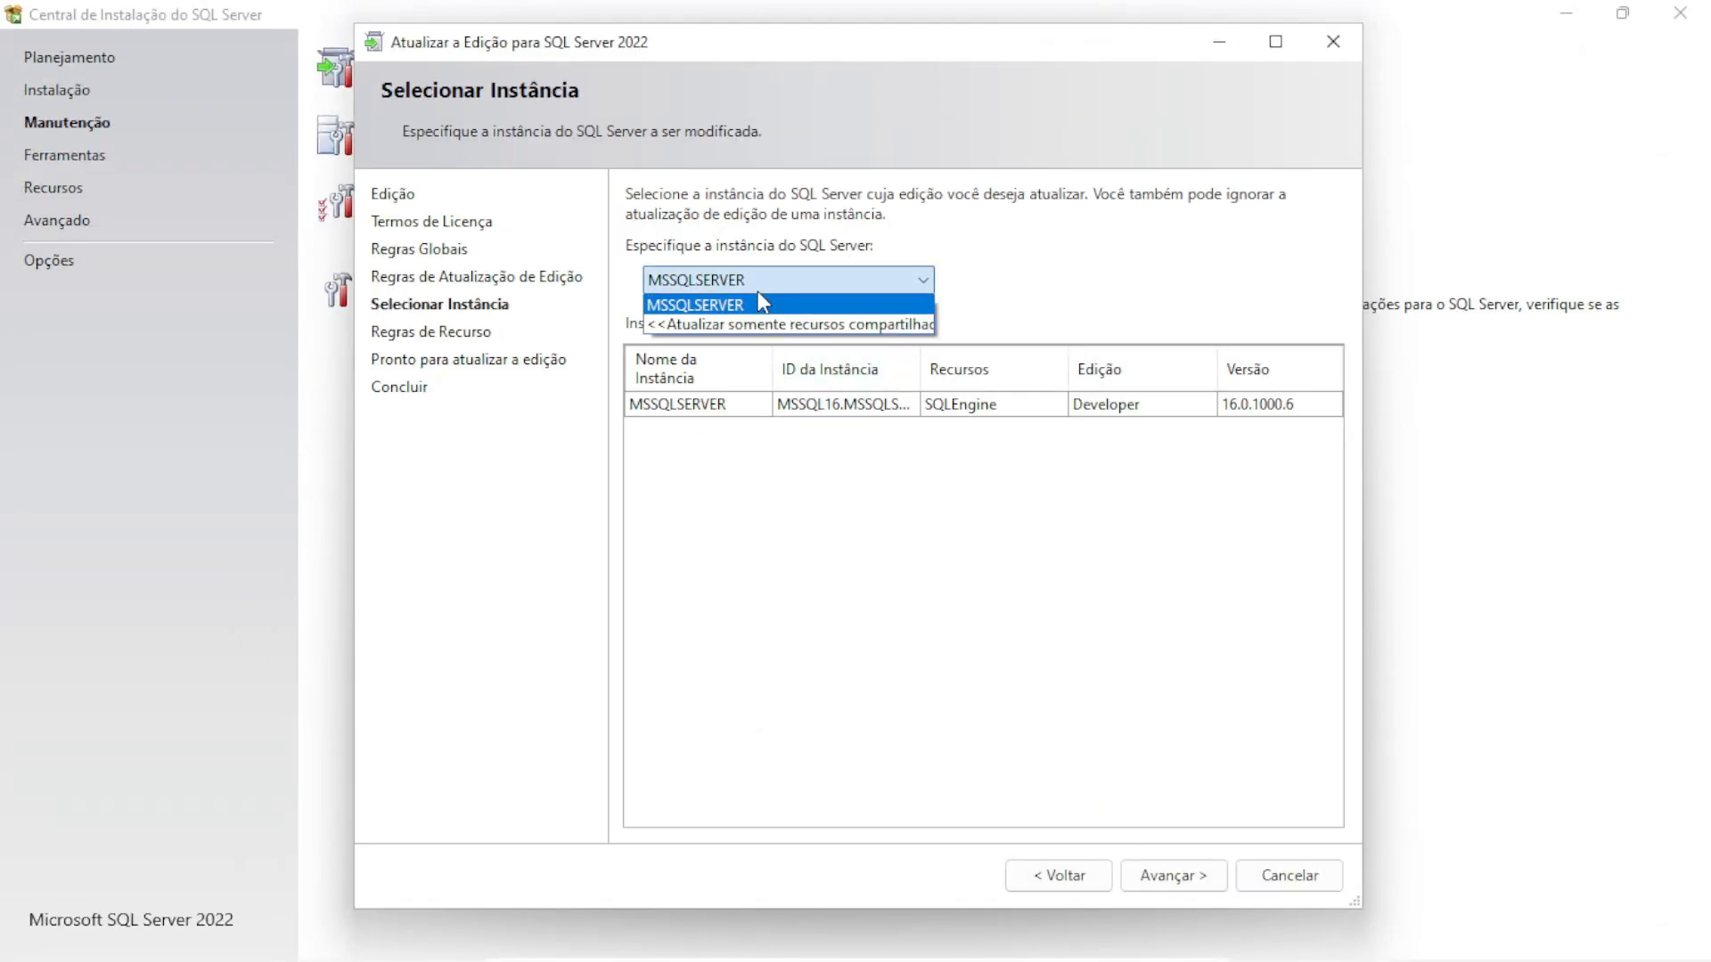
pyautogui.click(762, 303)
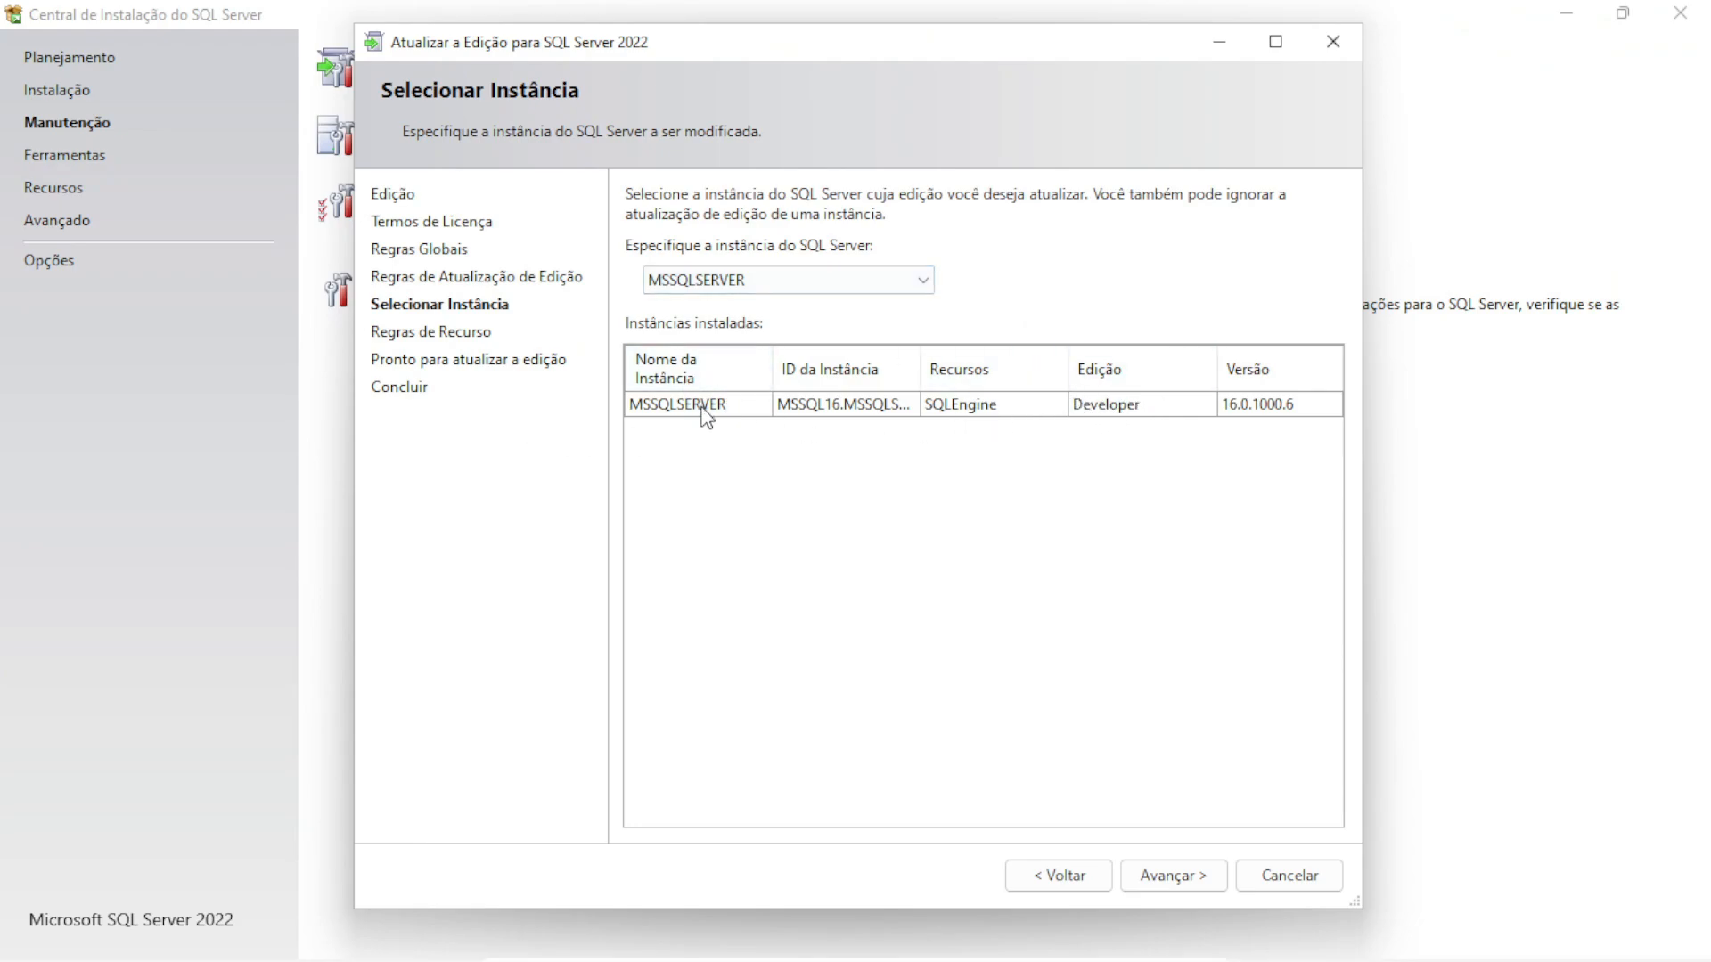
pyautogui.click(741, 279)
pyautogui.click(742, 298)
pyautogui.click(1162, 877)
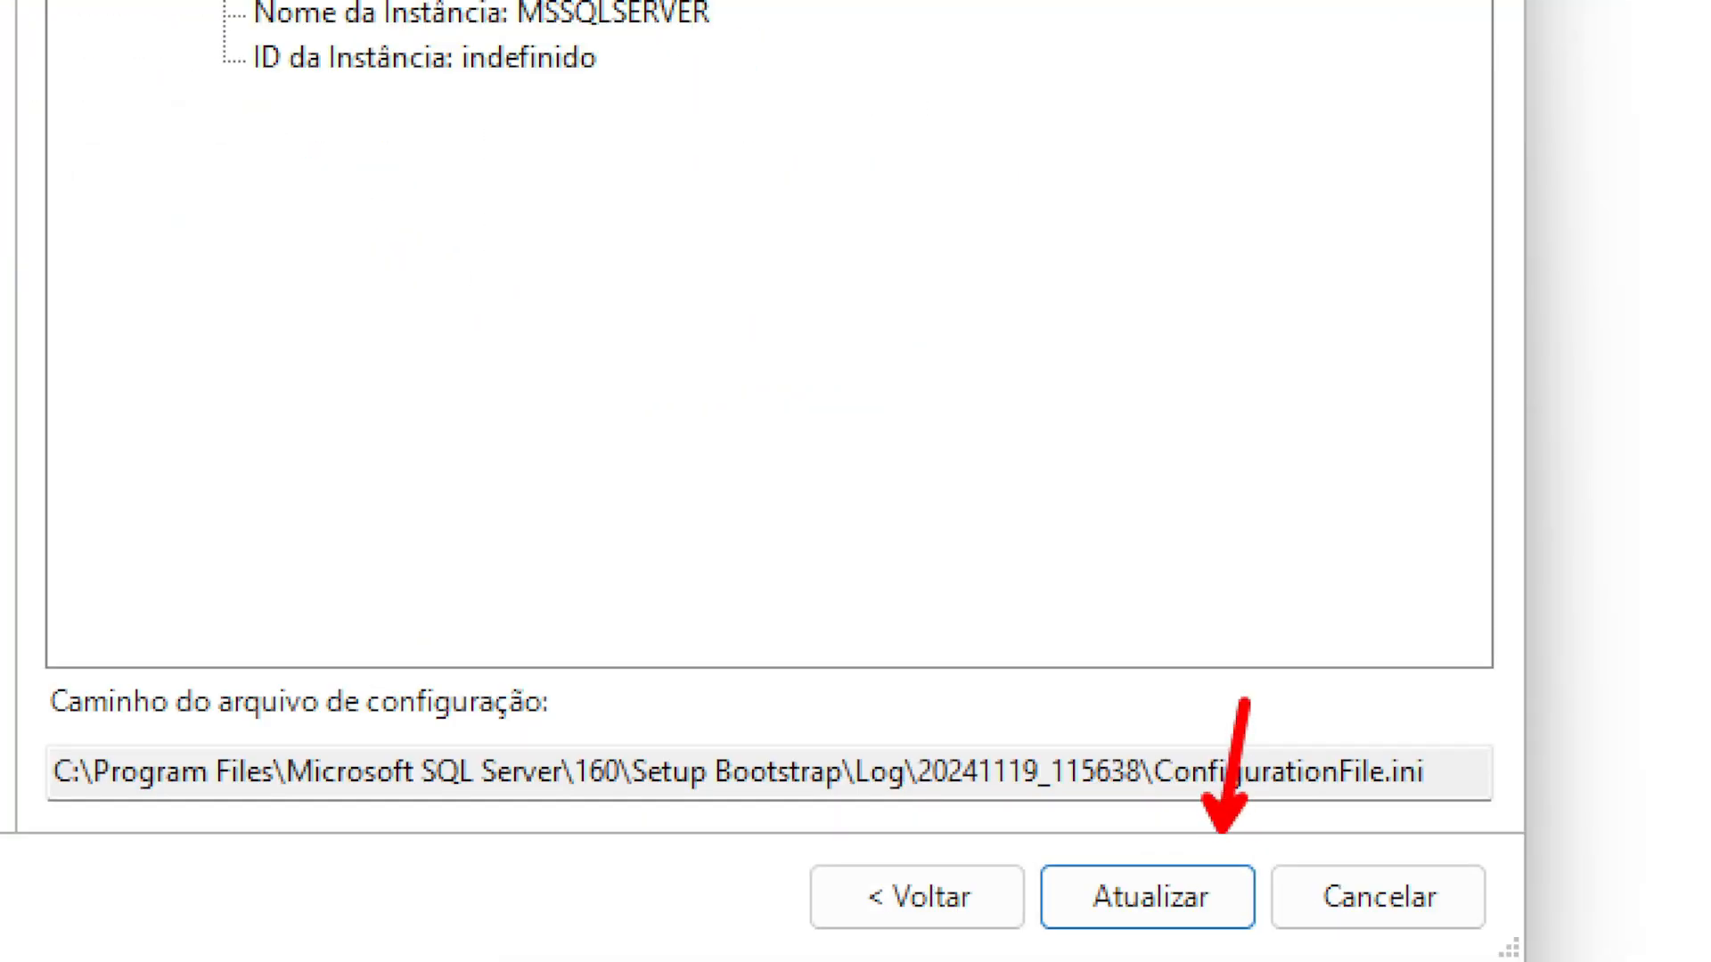
pyautogui.click(1151, 901)
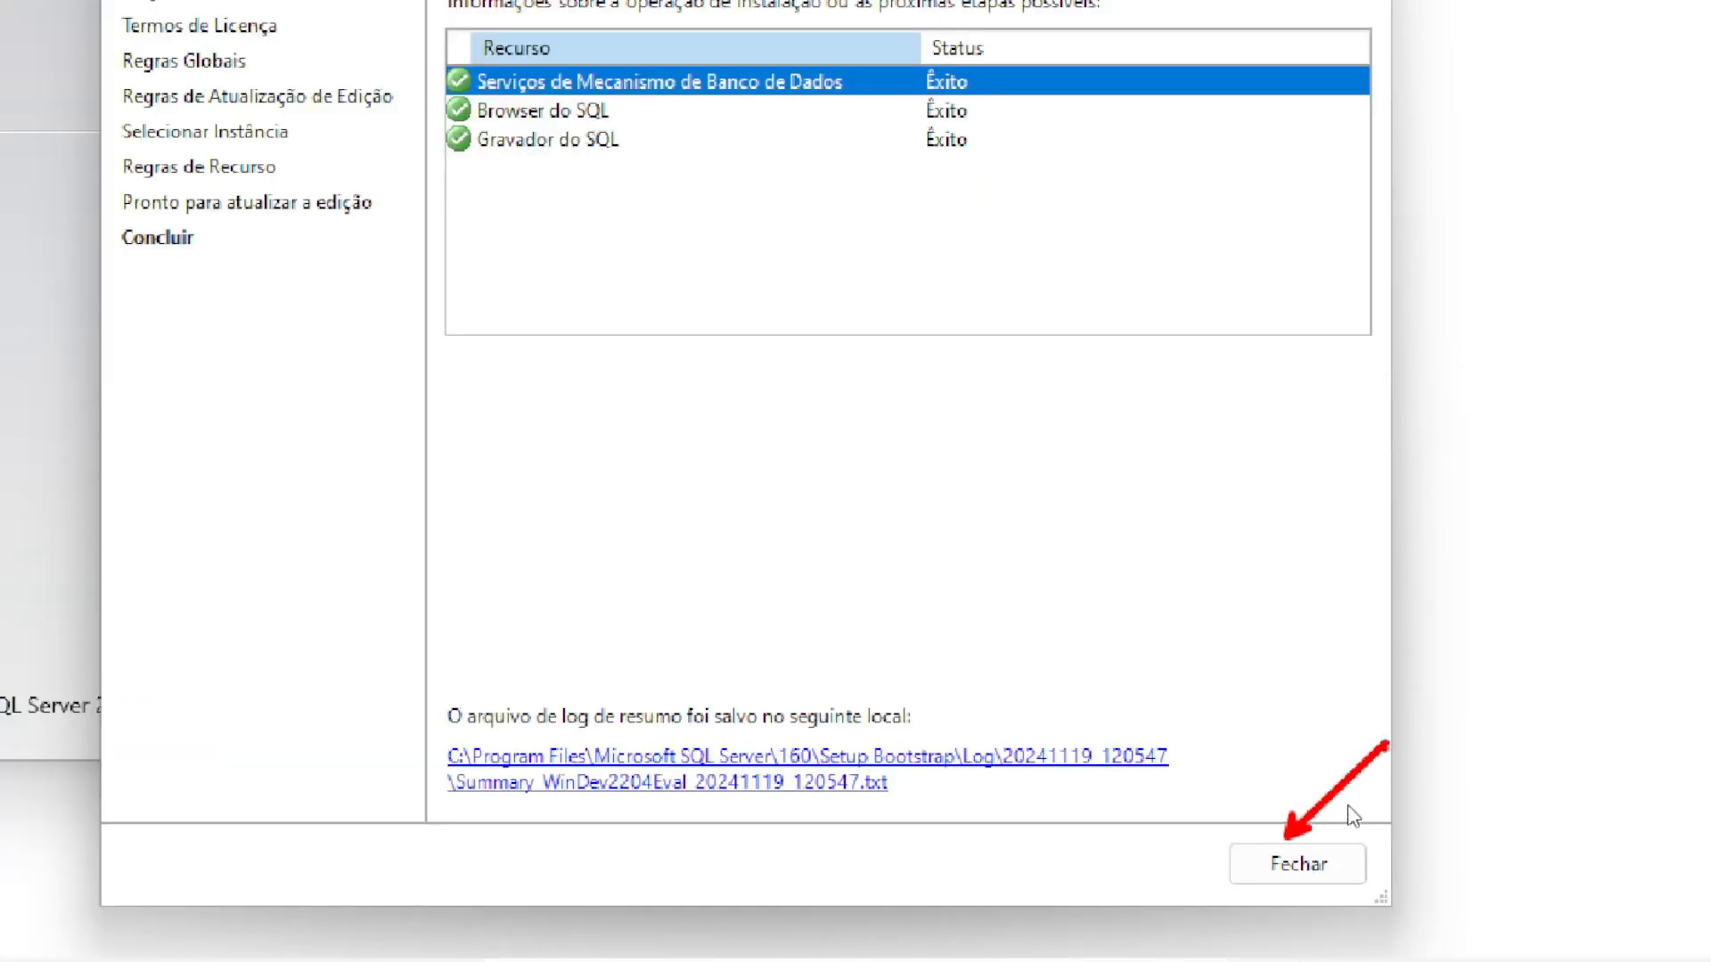
pyautogui.click(1298, 863)
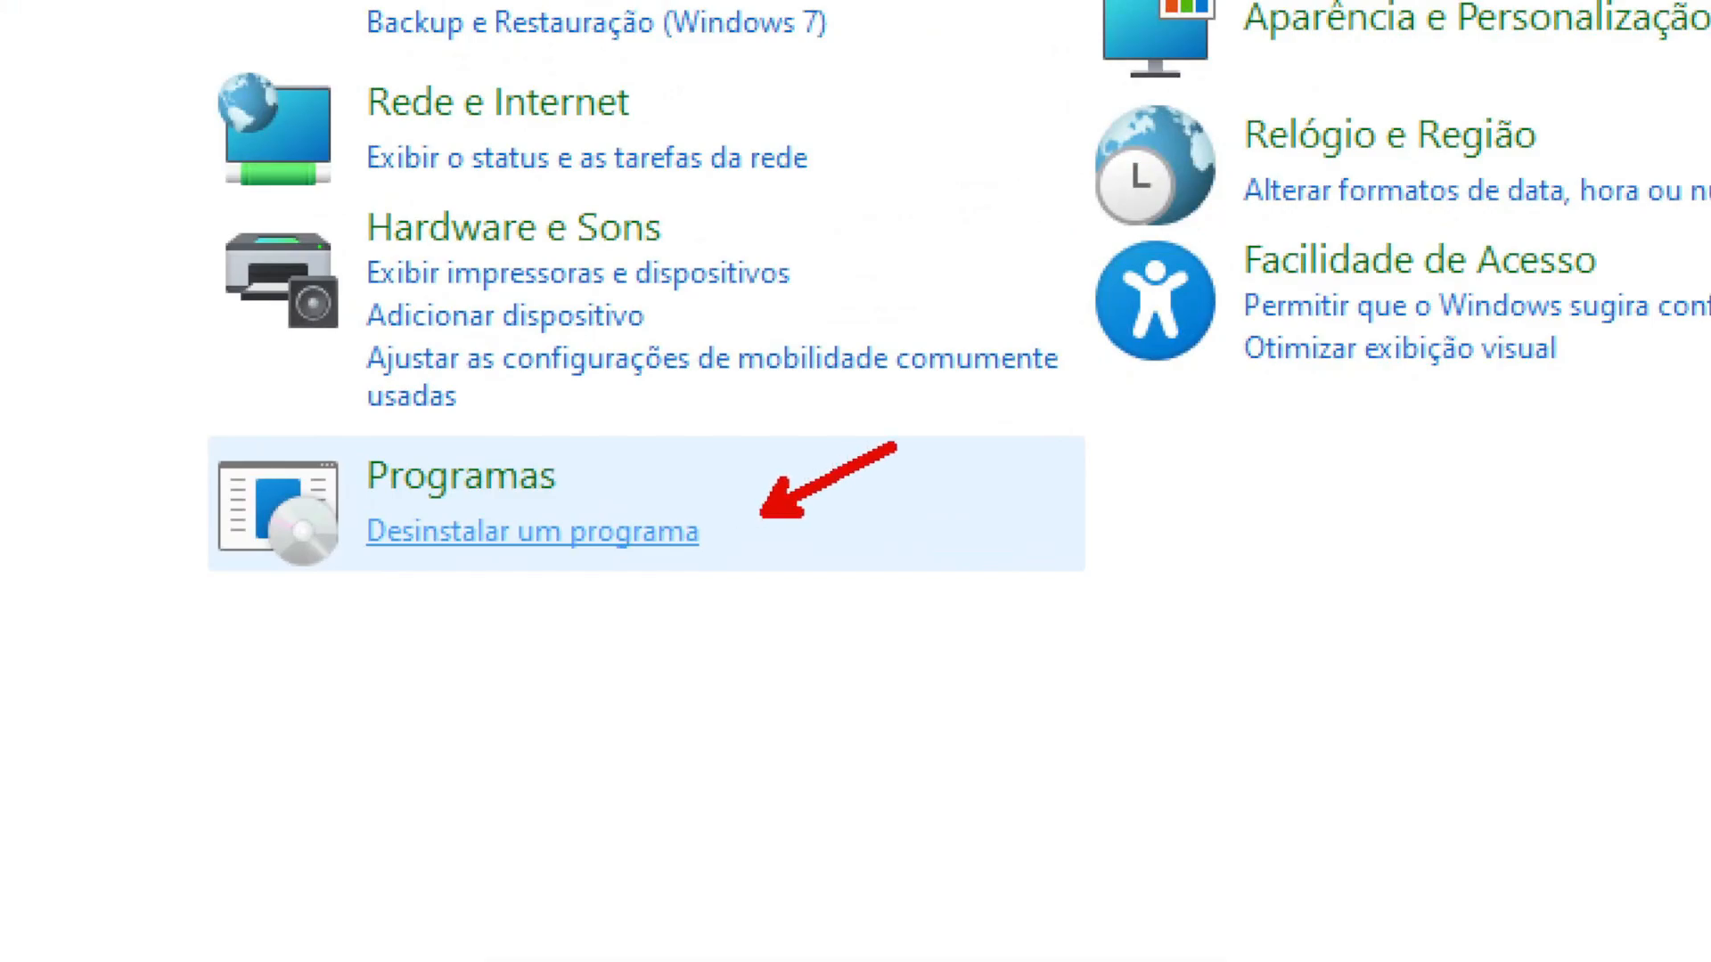
# Uninstall Microsoft SQL Server Management Studio 19.1 from Programs and dismiss the completion notice
pyautogui.click(661, 537)
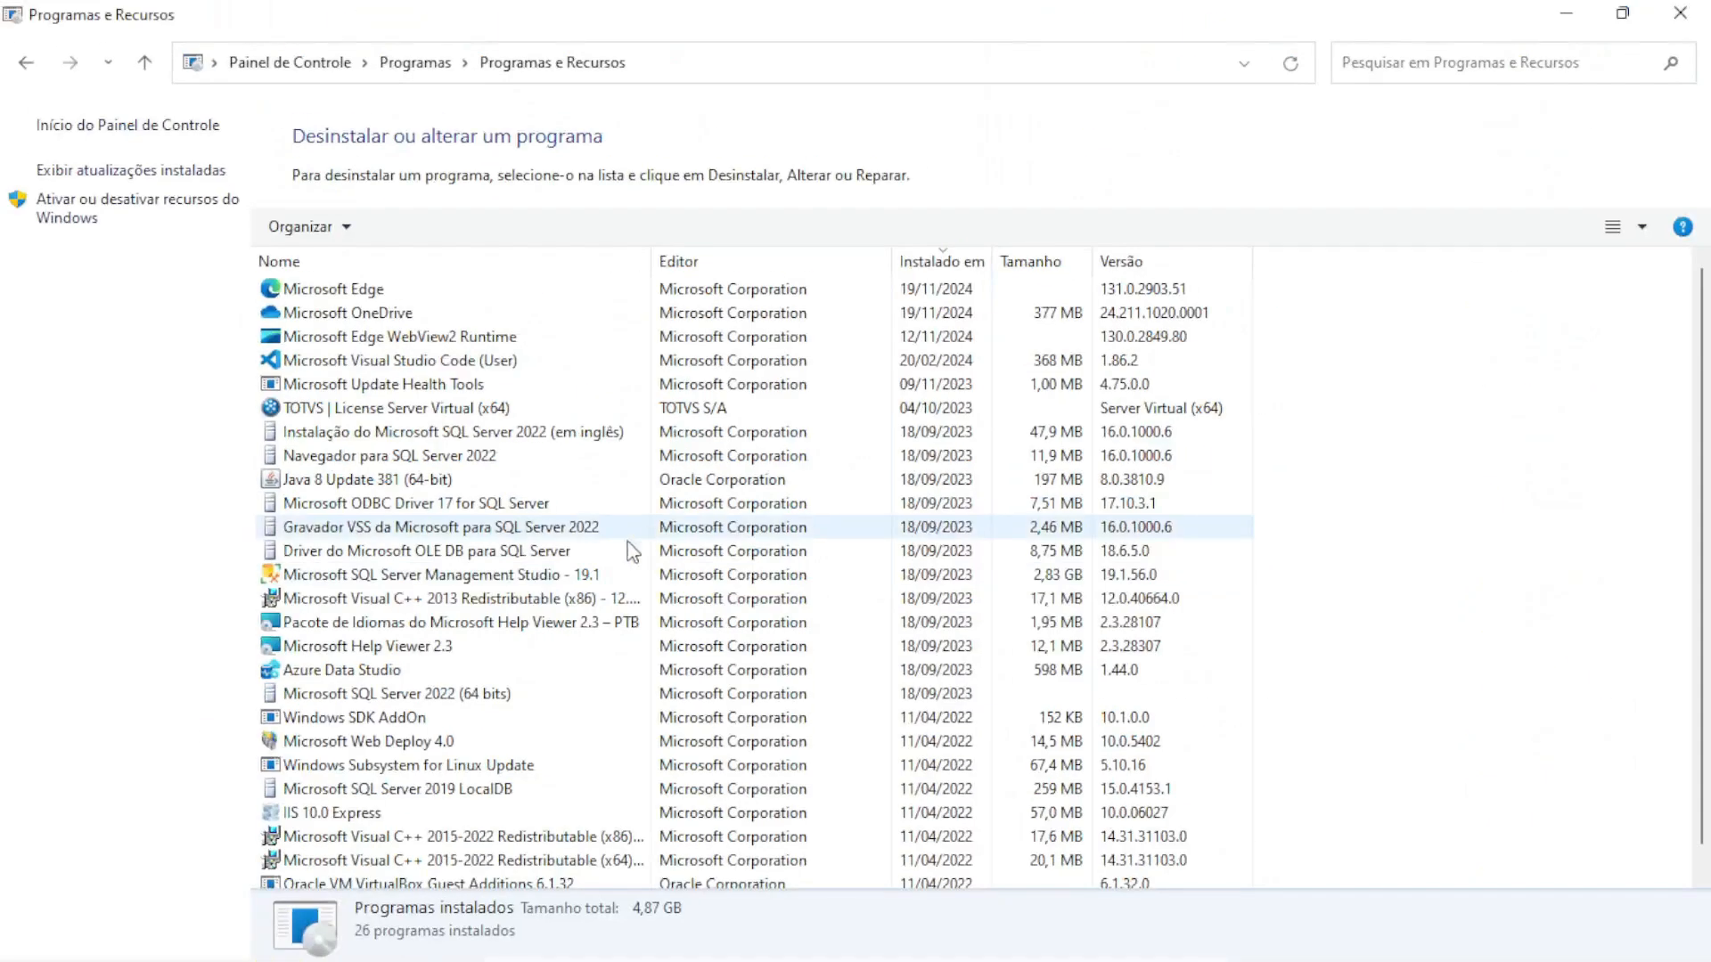
pyautogui.click(937, 543)
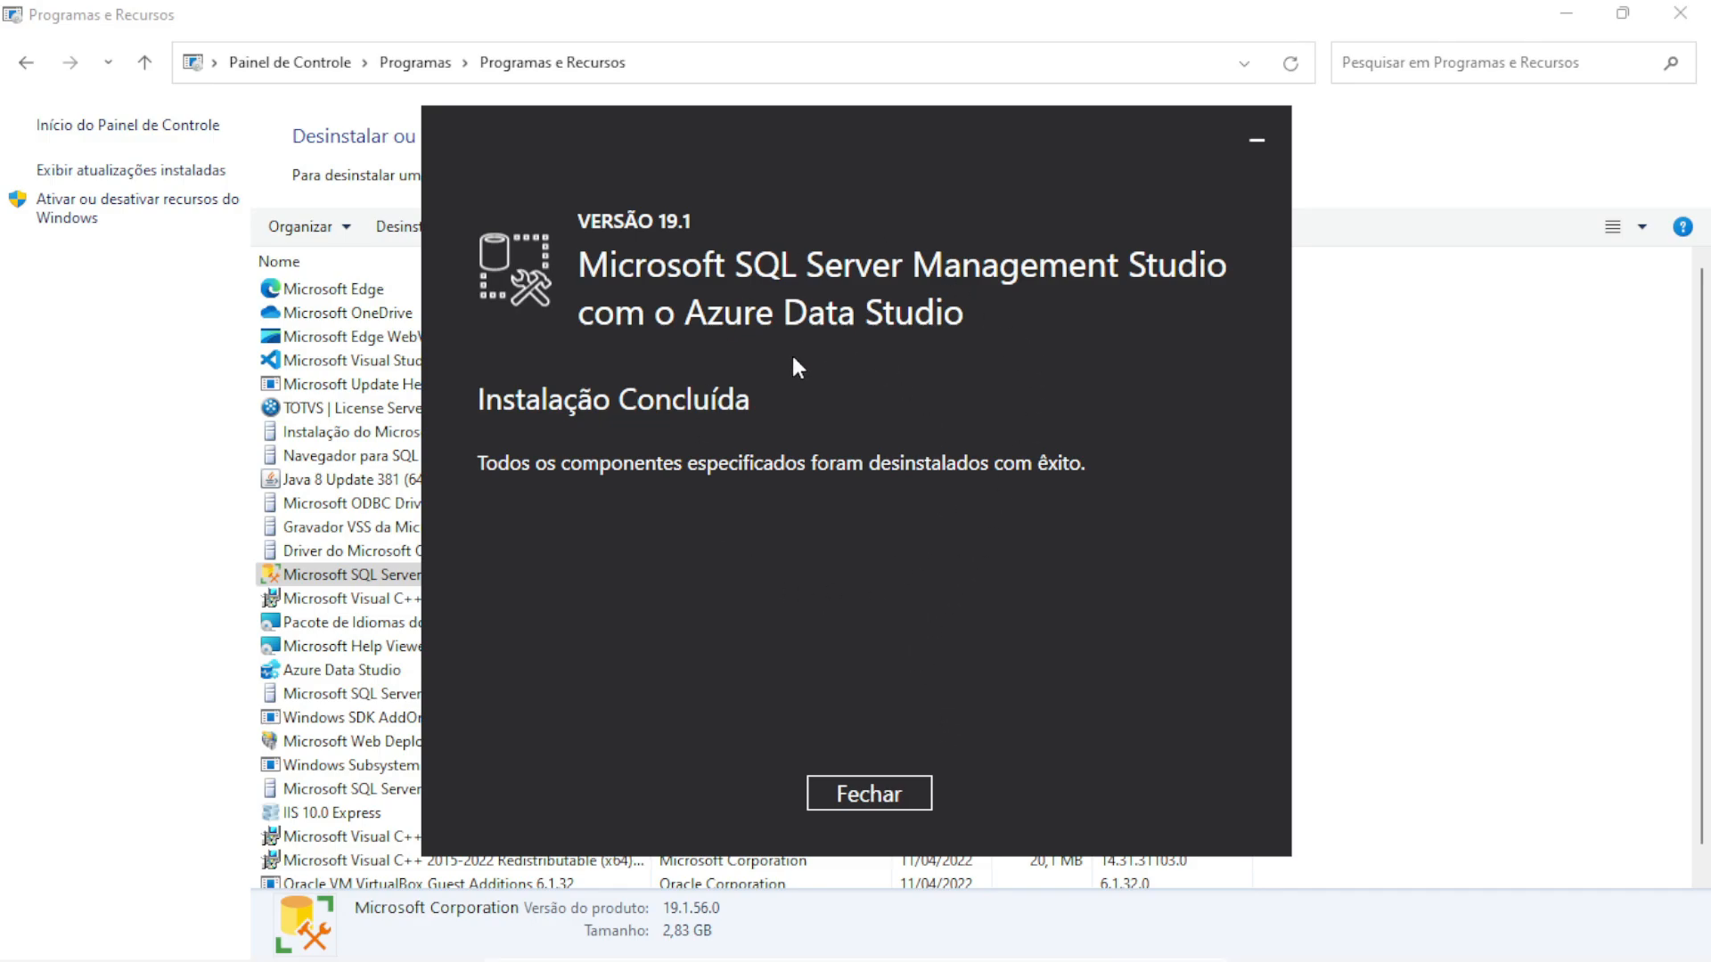
pyautogui.click(880, 796)
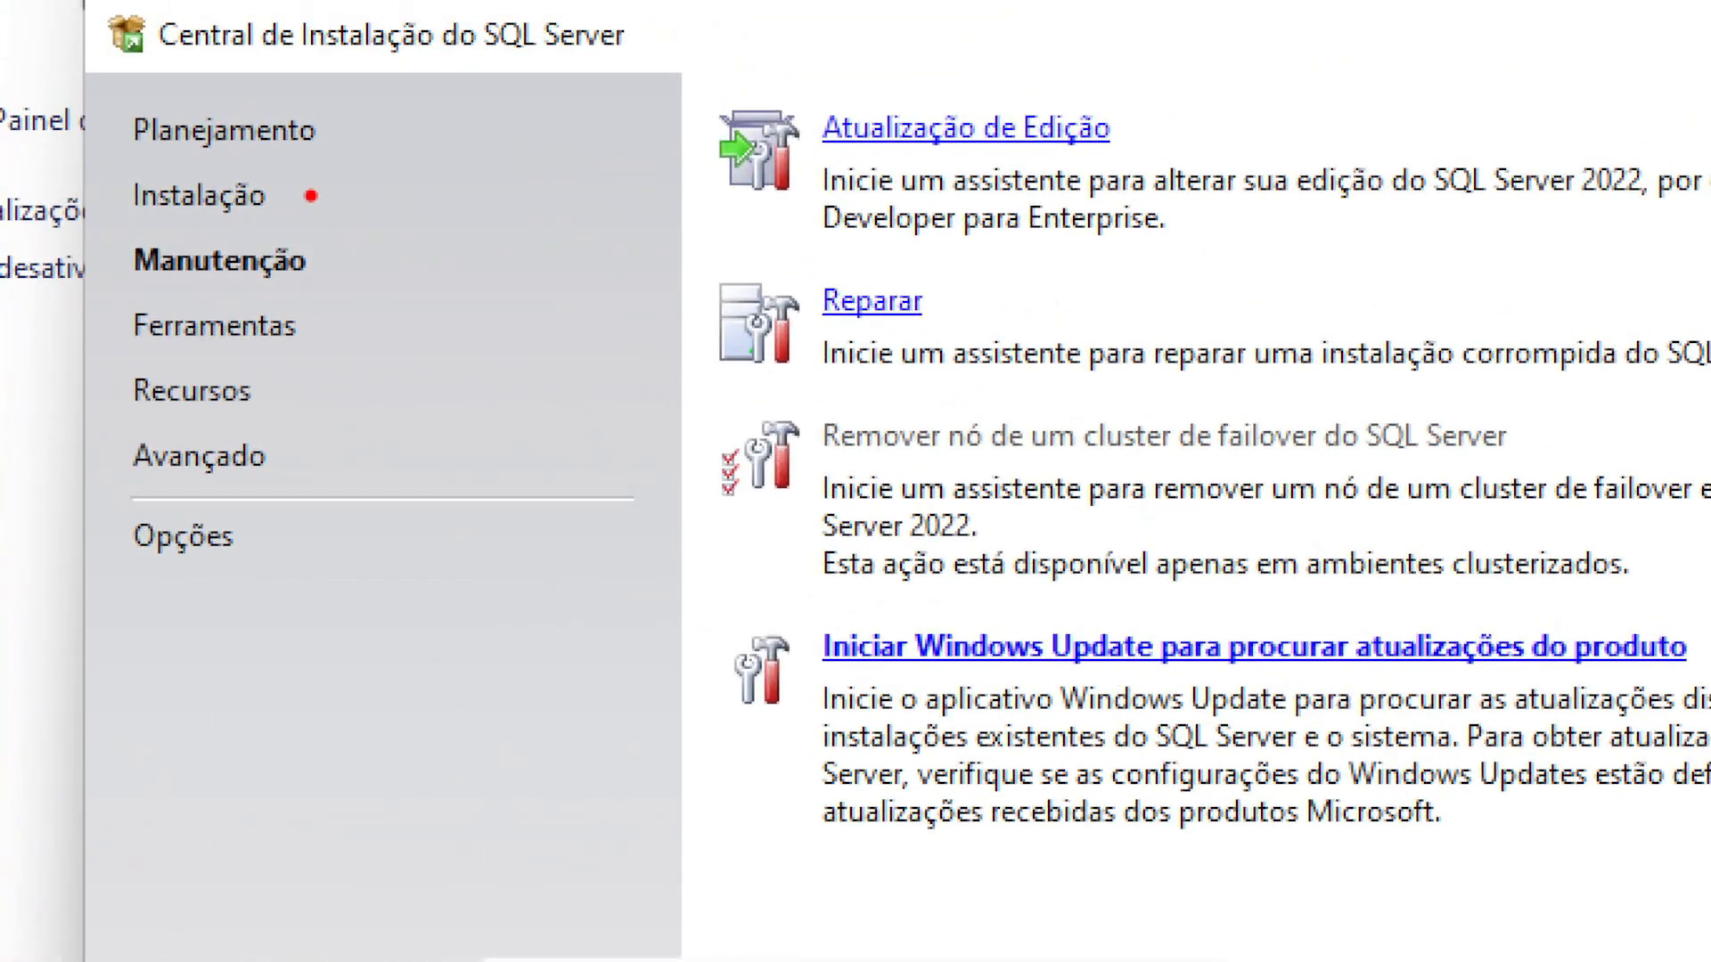
# Open the SQL Server Management Tools download page from Installation Center
pyautogui.moveTo(310, 195); pyautogui.dragTo(468, 156)
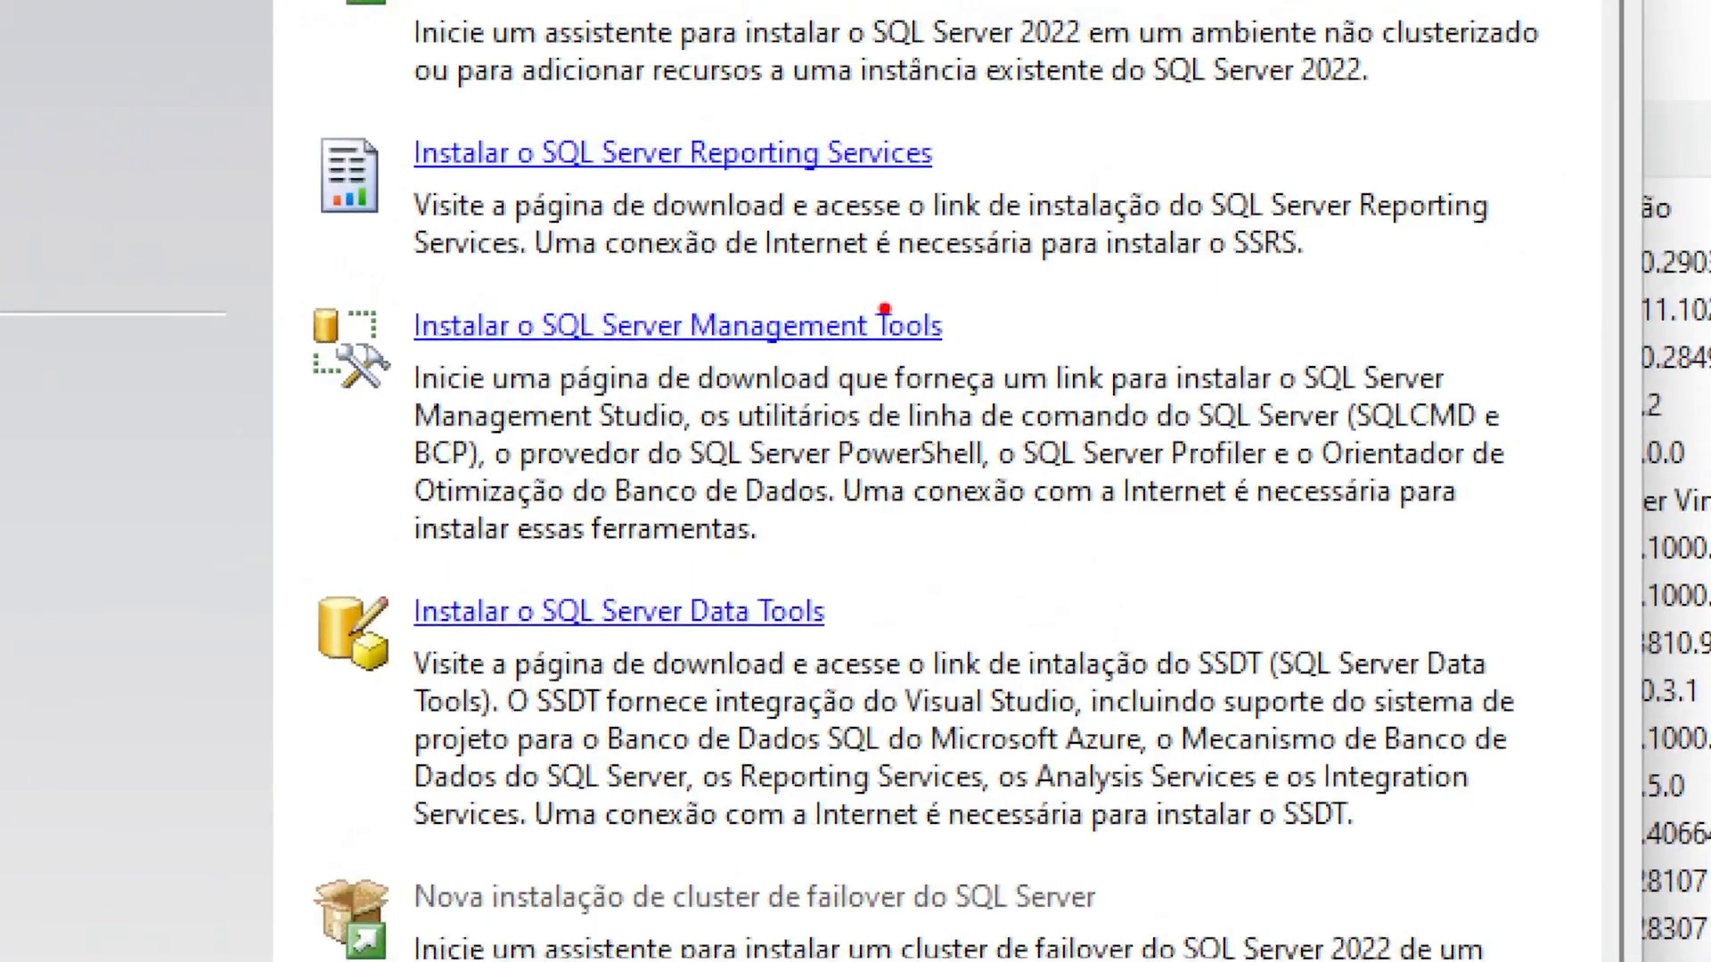
pyautogui.moveTo(997, 312); pyautogui.dragTo(1259, 223)
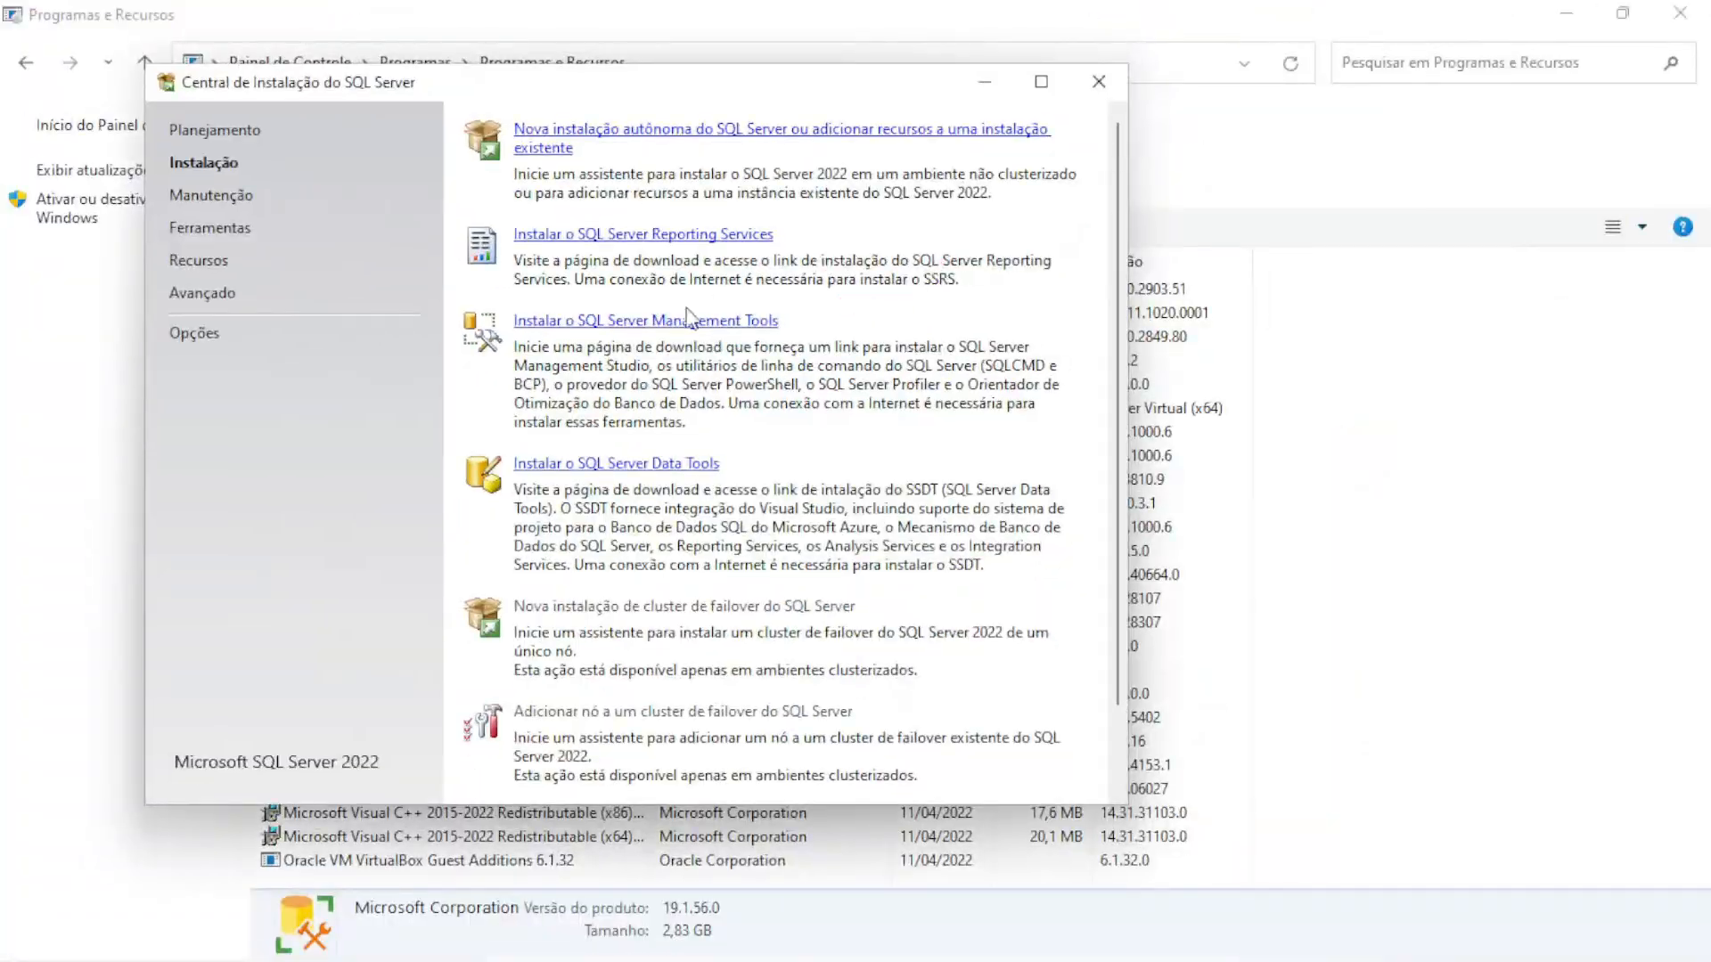
pyautogui.click(668, 325)
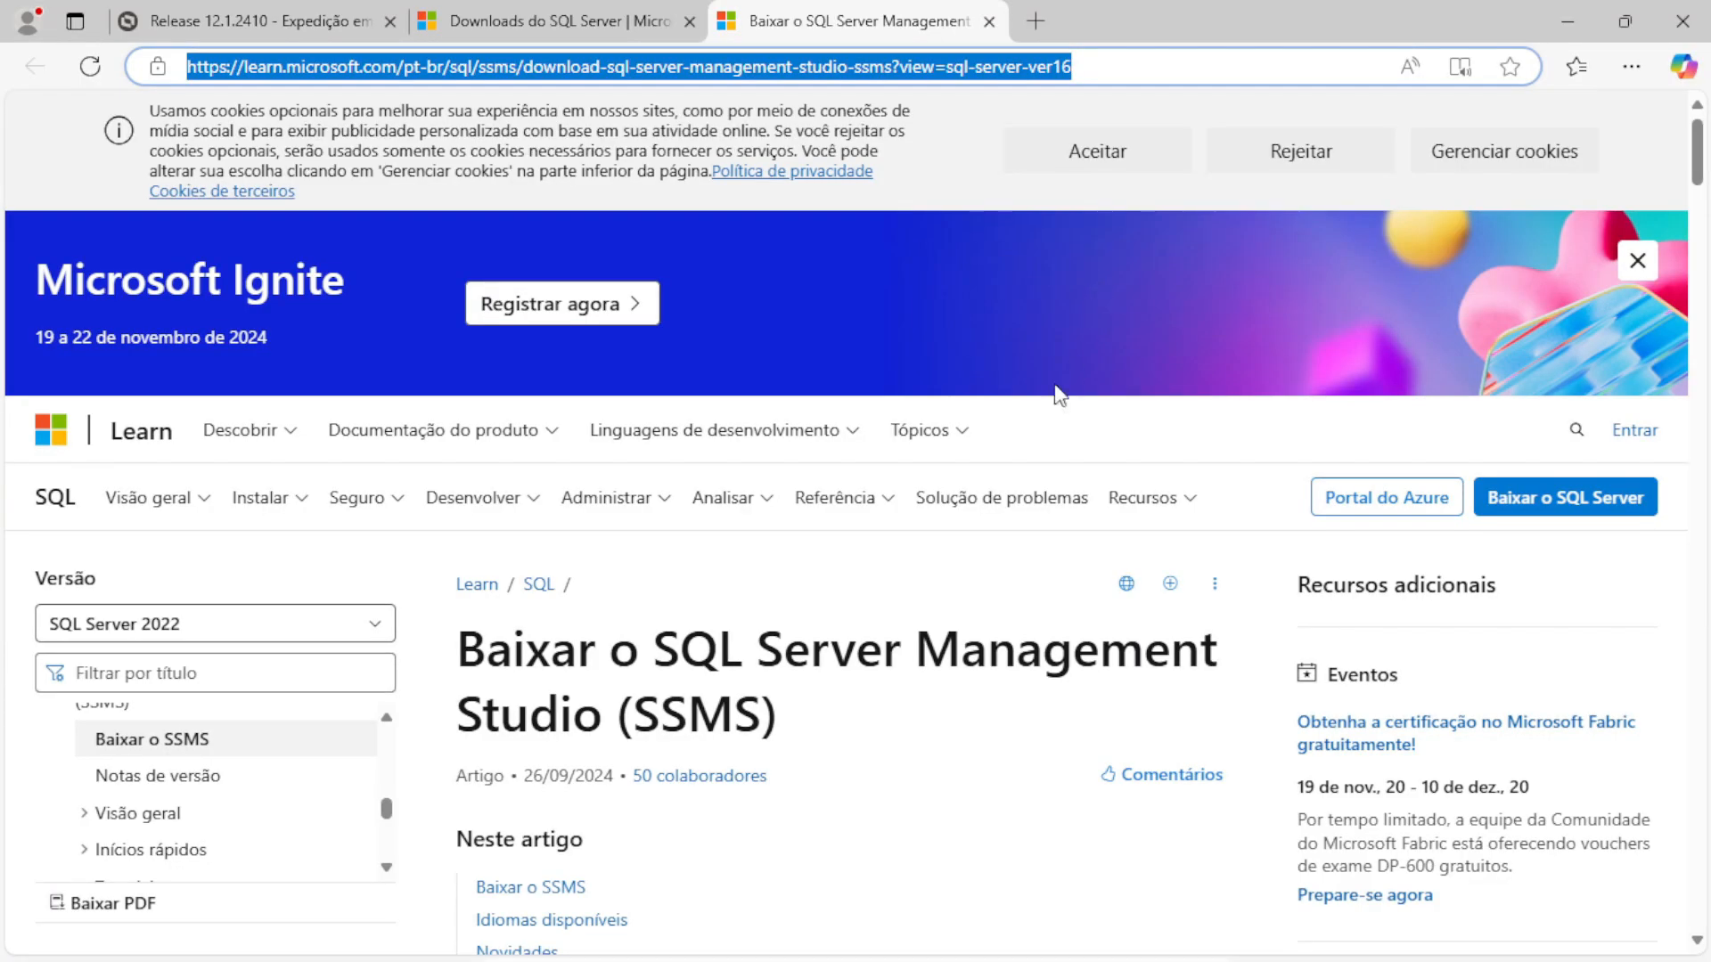
# Download the SSMS 20.2 installer SSMS-Setup-PTB.exe and show it in the Downloads folder
pyautogui.scroll(-7, 1054, 386)
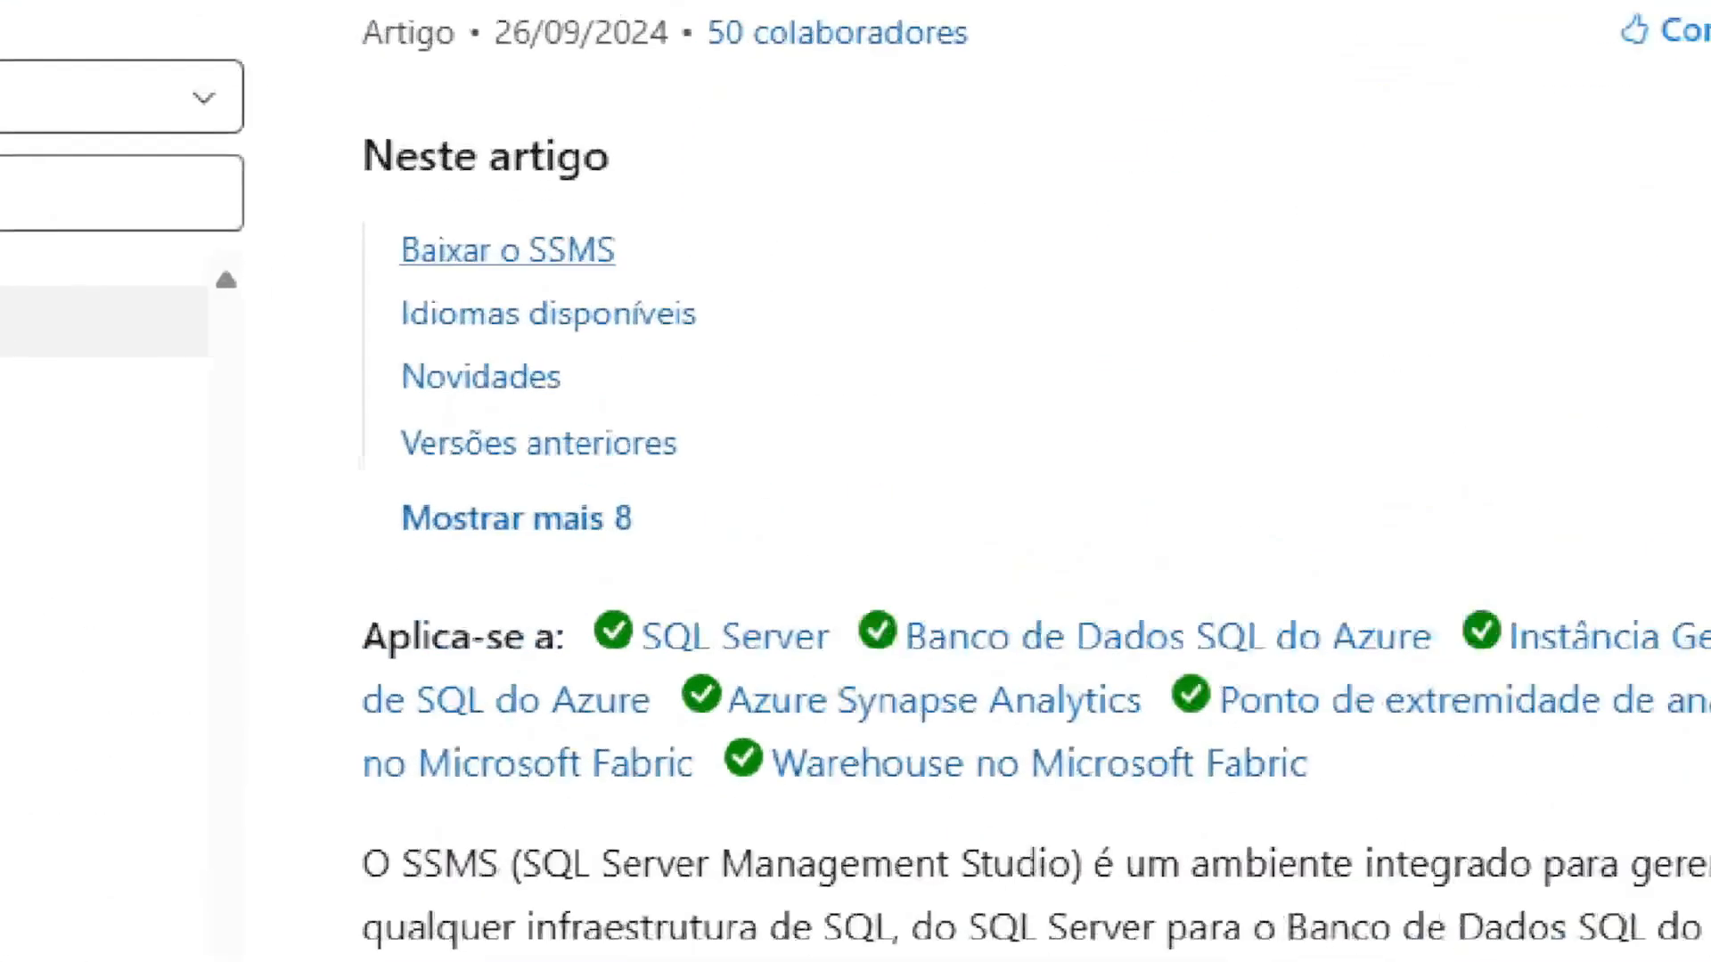
pyautogui.moveTo(703, 267); pyautogui.dragTo(904, 198)
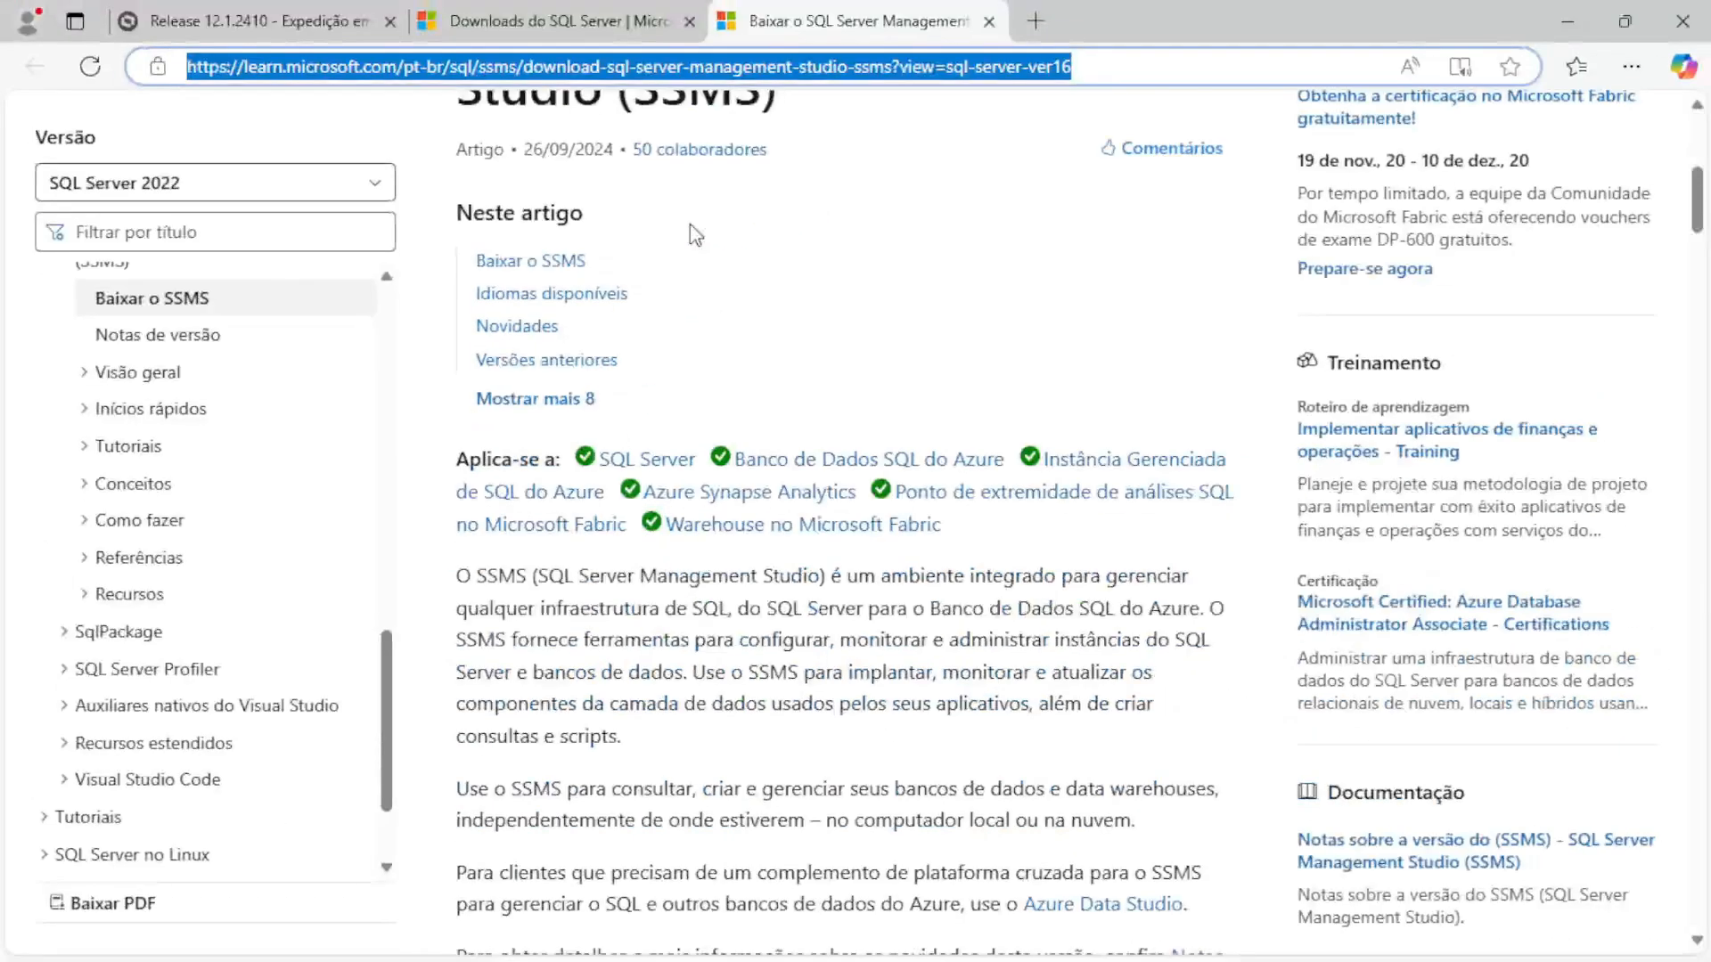
pyautogui.click(637, 273)
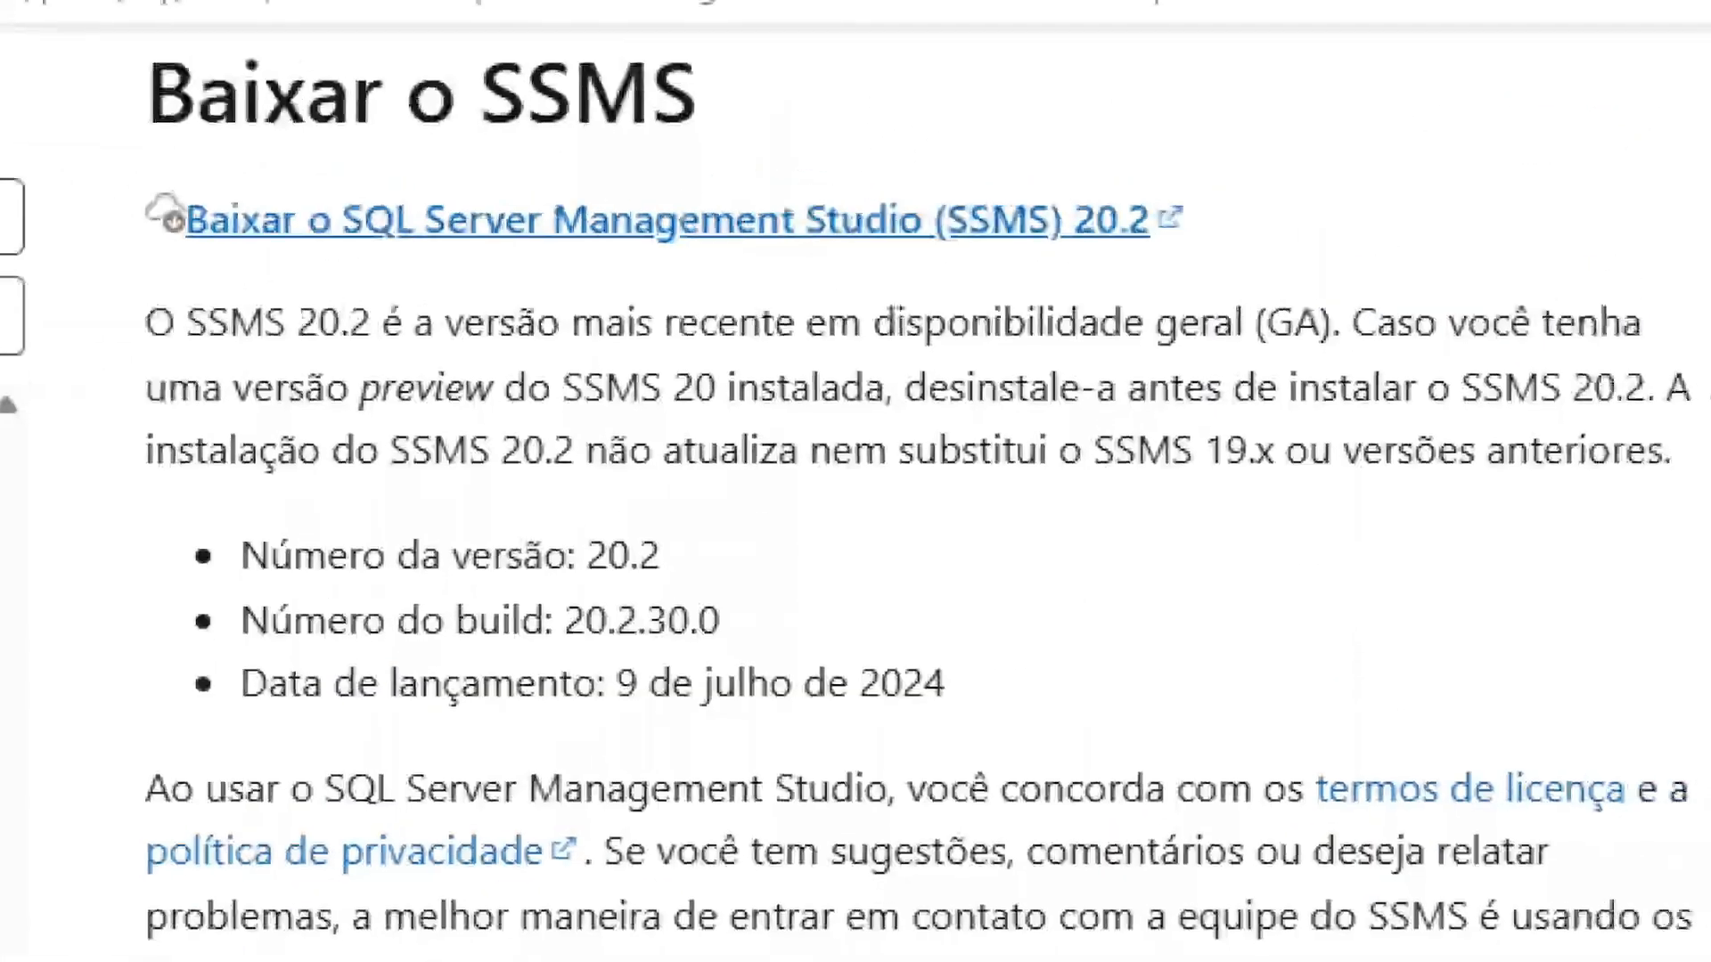
pyautogui.moveTo(1091, 182); pyautogui.dragTo(1182, 177)
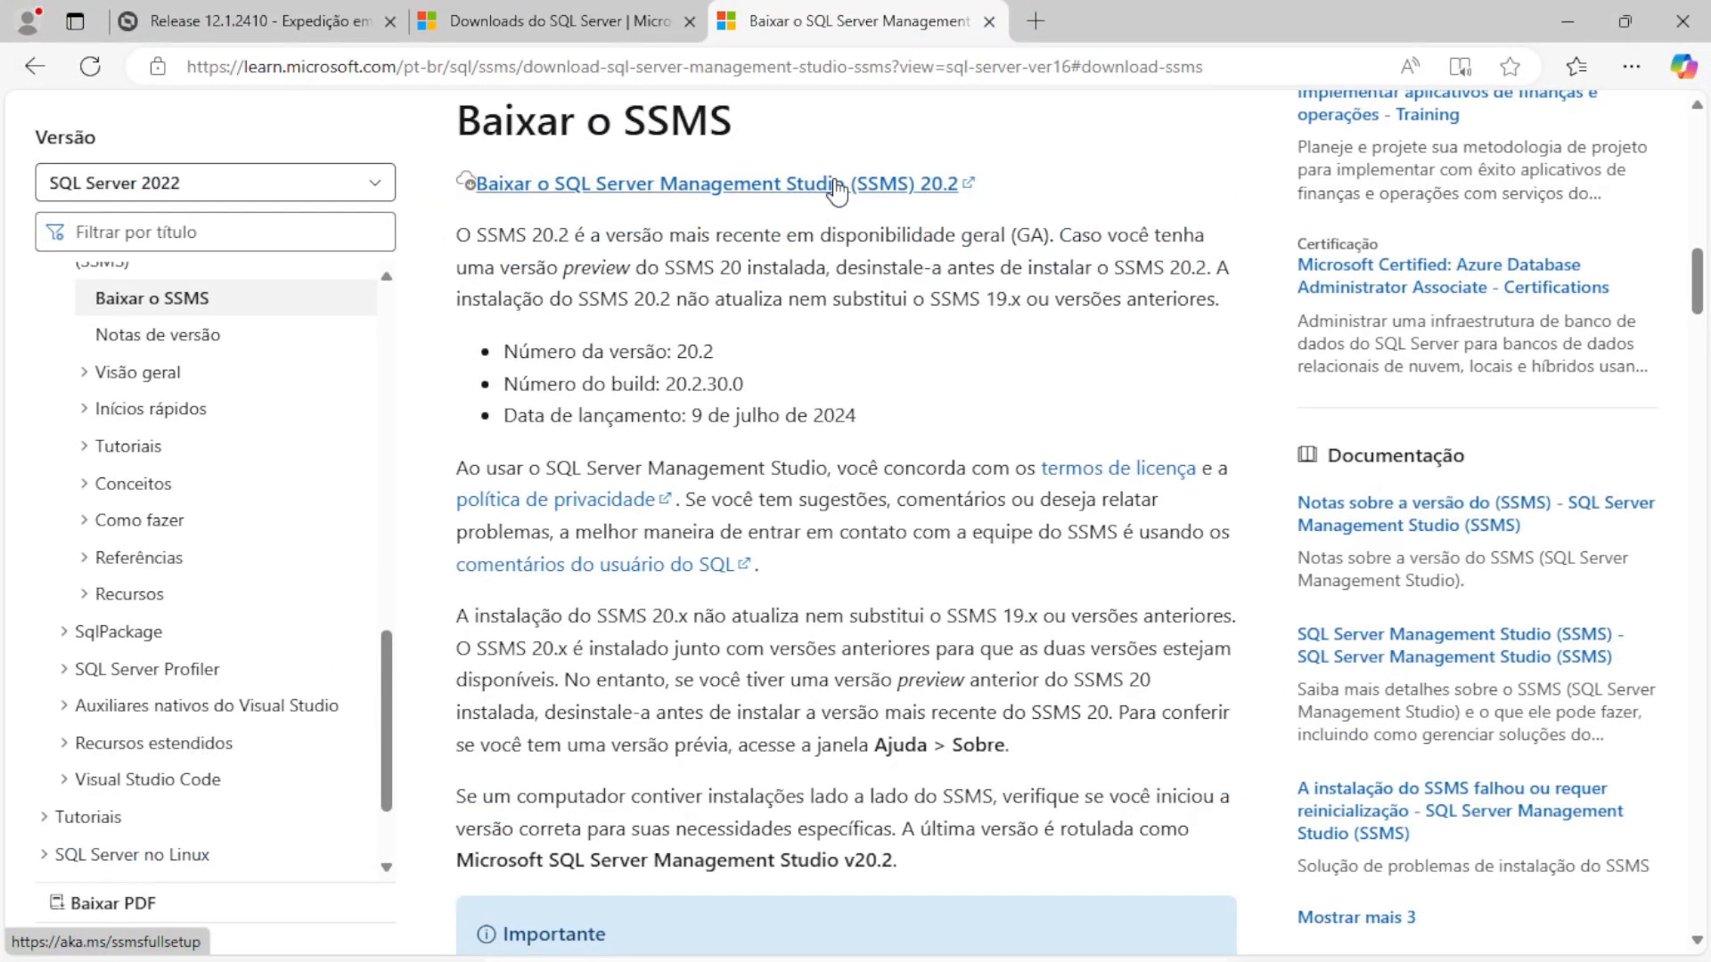
pyautogui.click(642, 185)
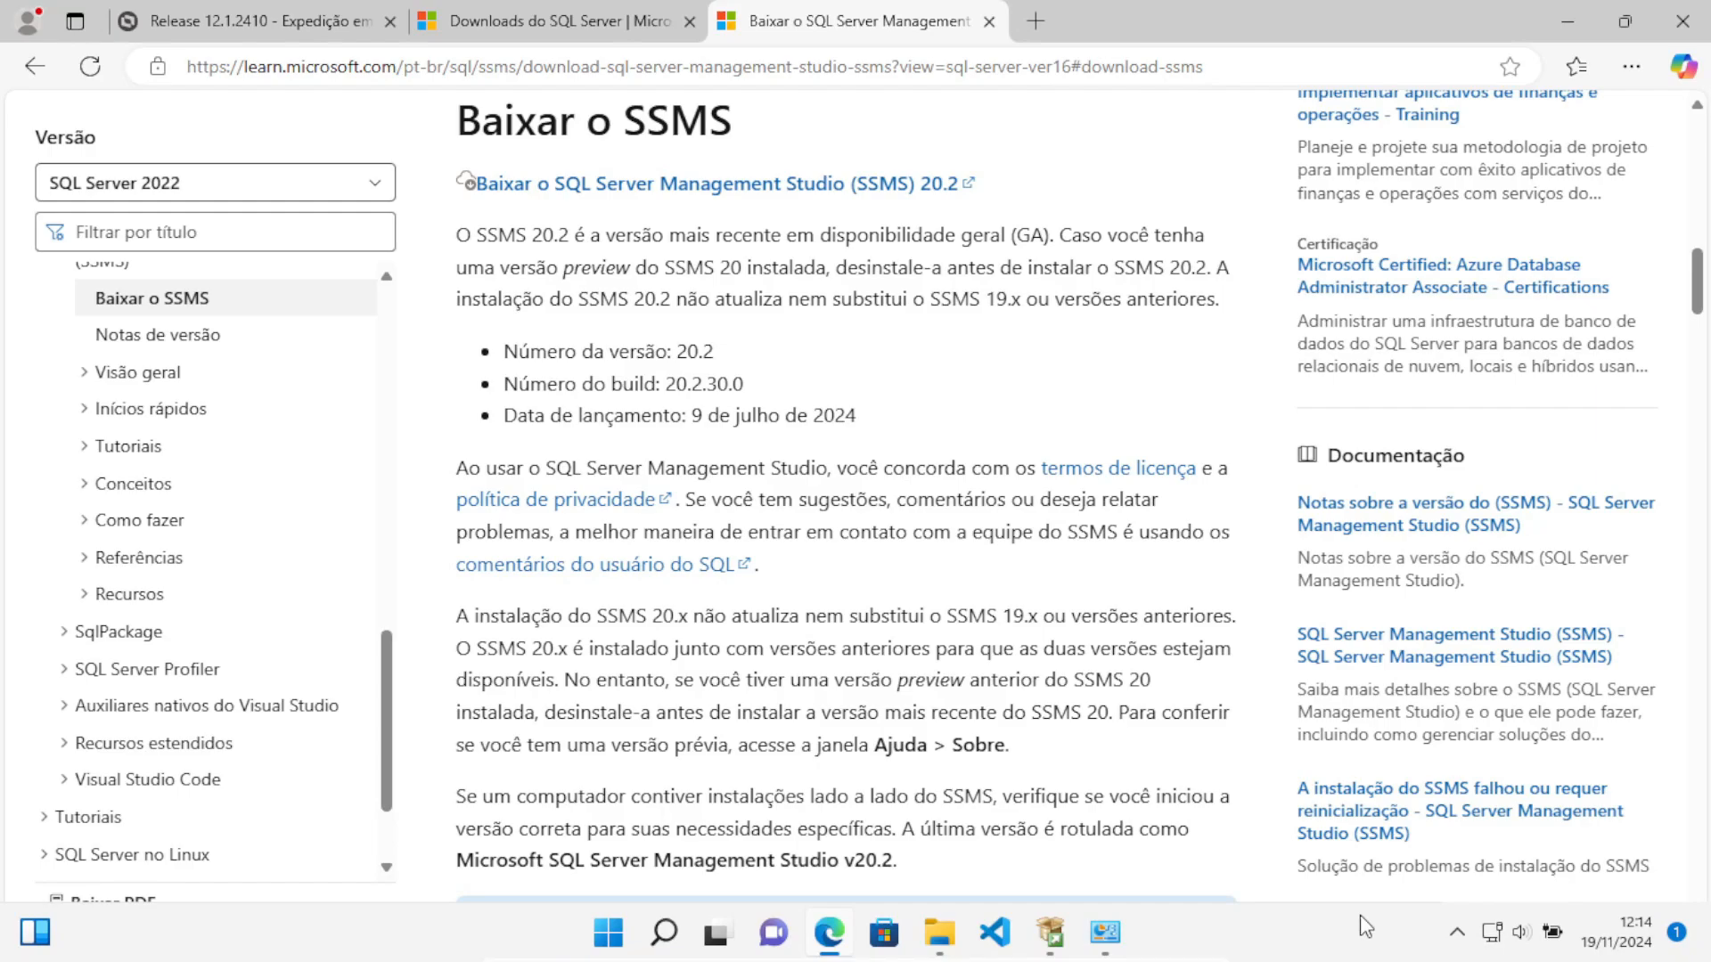
pyautogui.click(1099, 914)
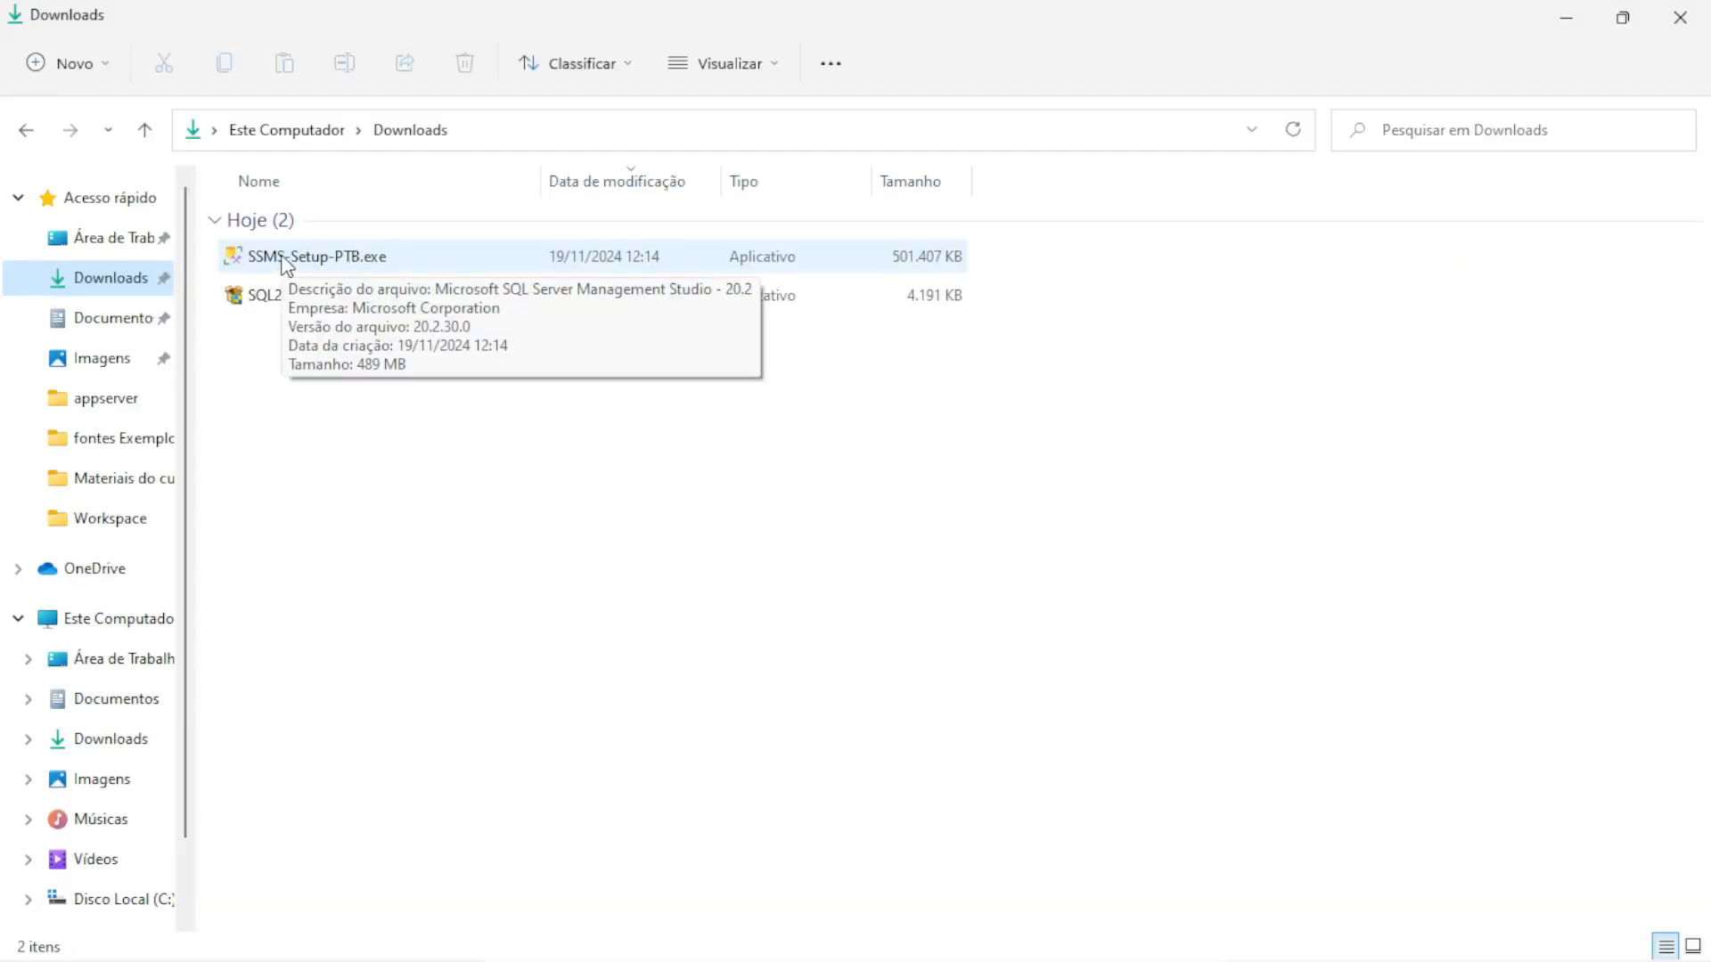
# Install SSMS 20.2 from SSMS-Setup-PTB.exe to the default folder, approving UAC, then close the installer
pyautogui.doubleClick(283, 258)
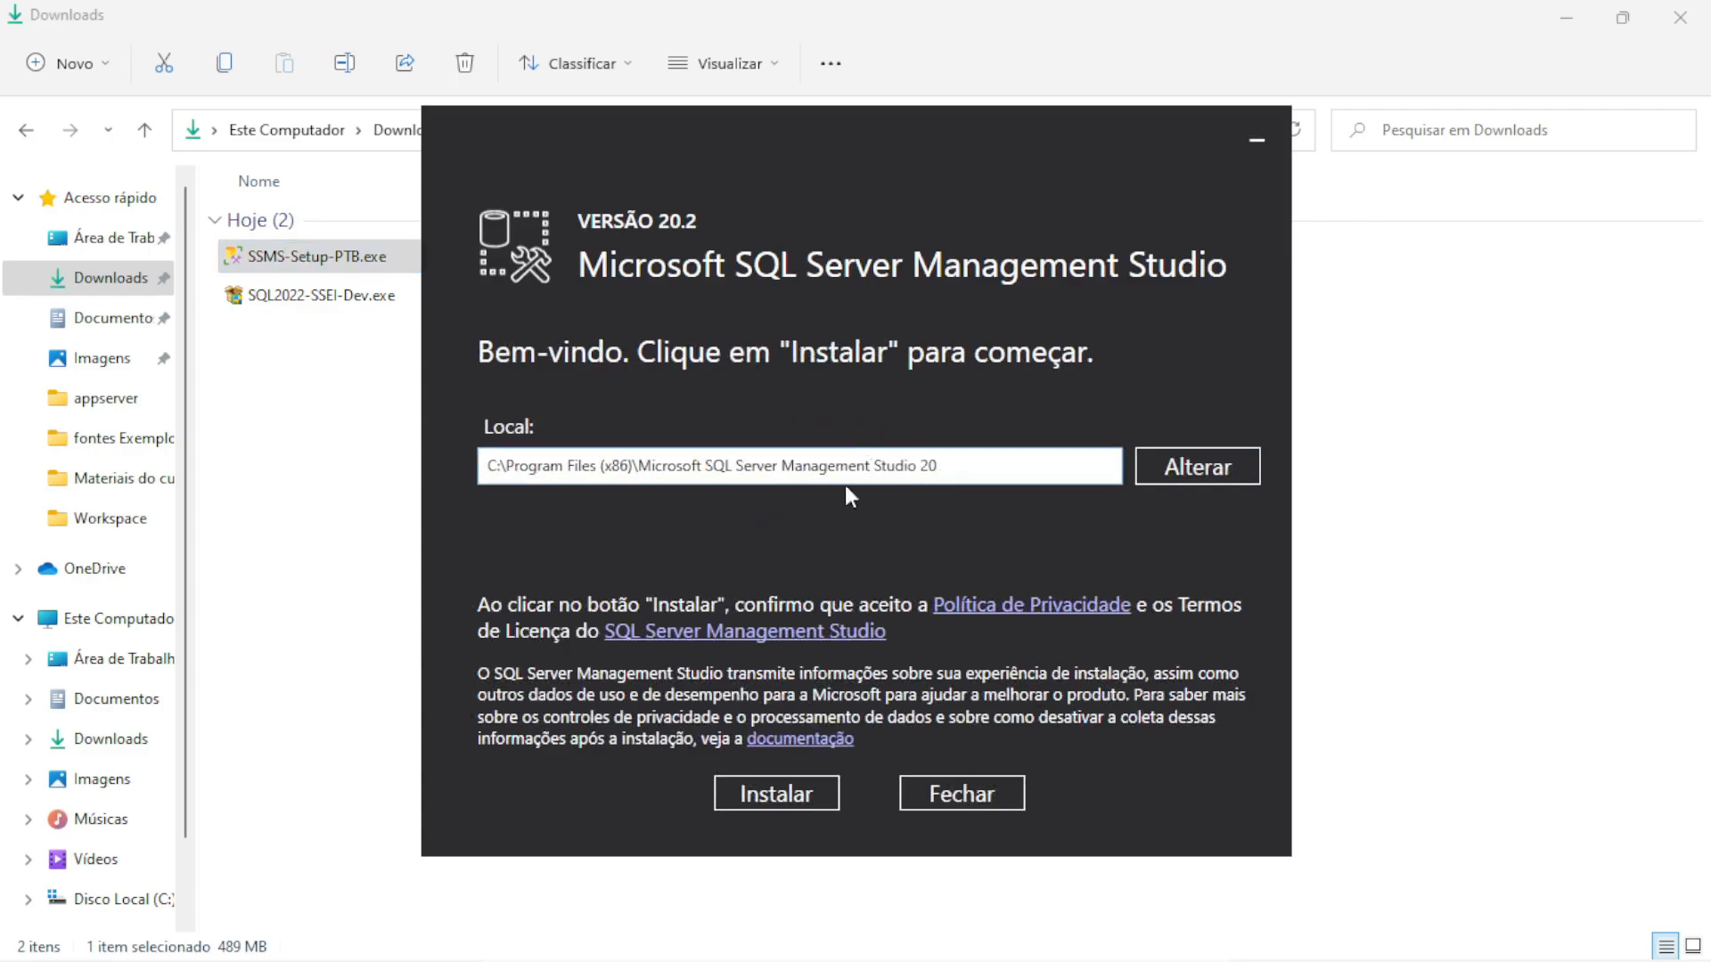
pyautogui.click(795, 793)
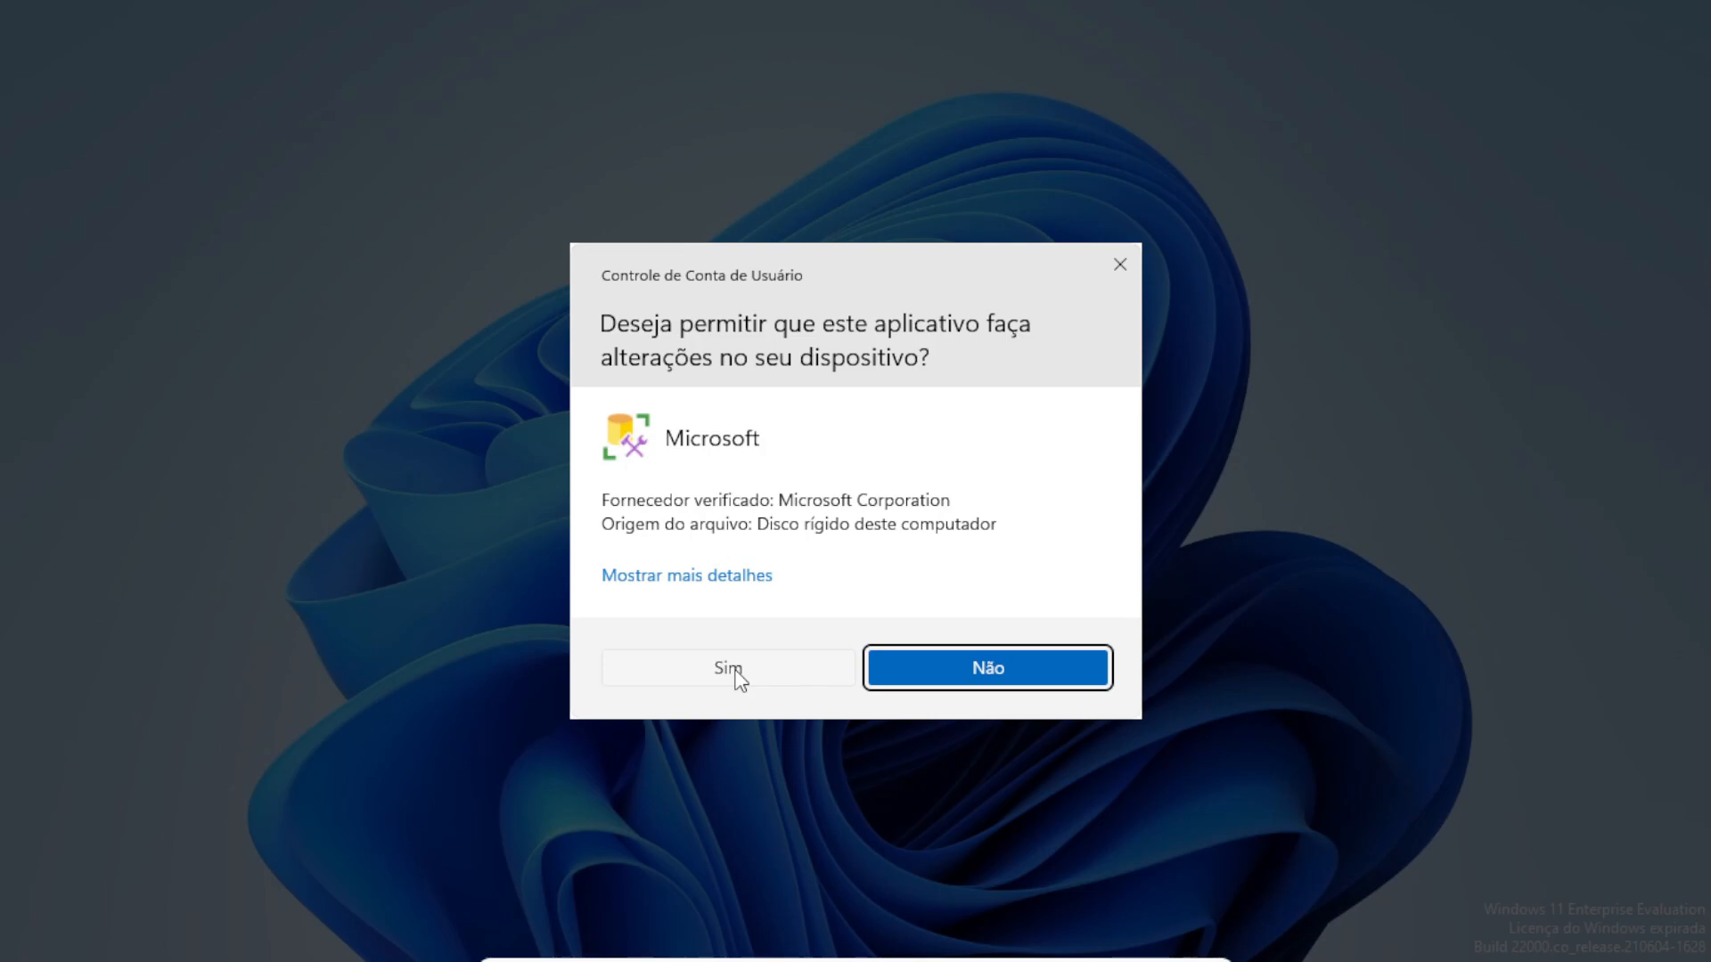
pyautogui.click(731, 674)
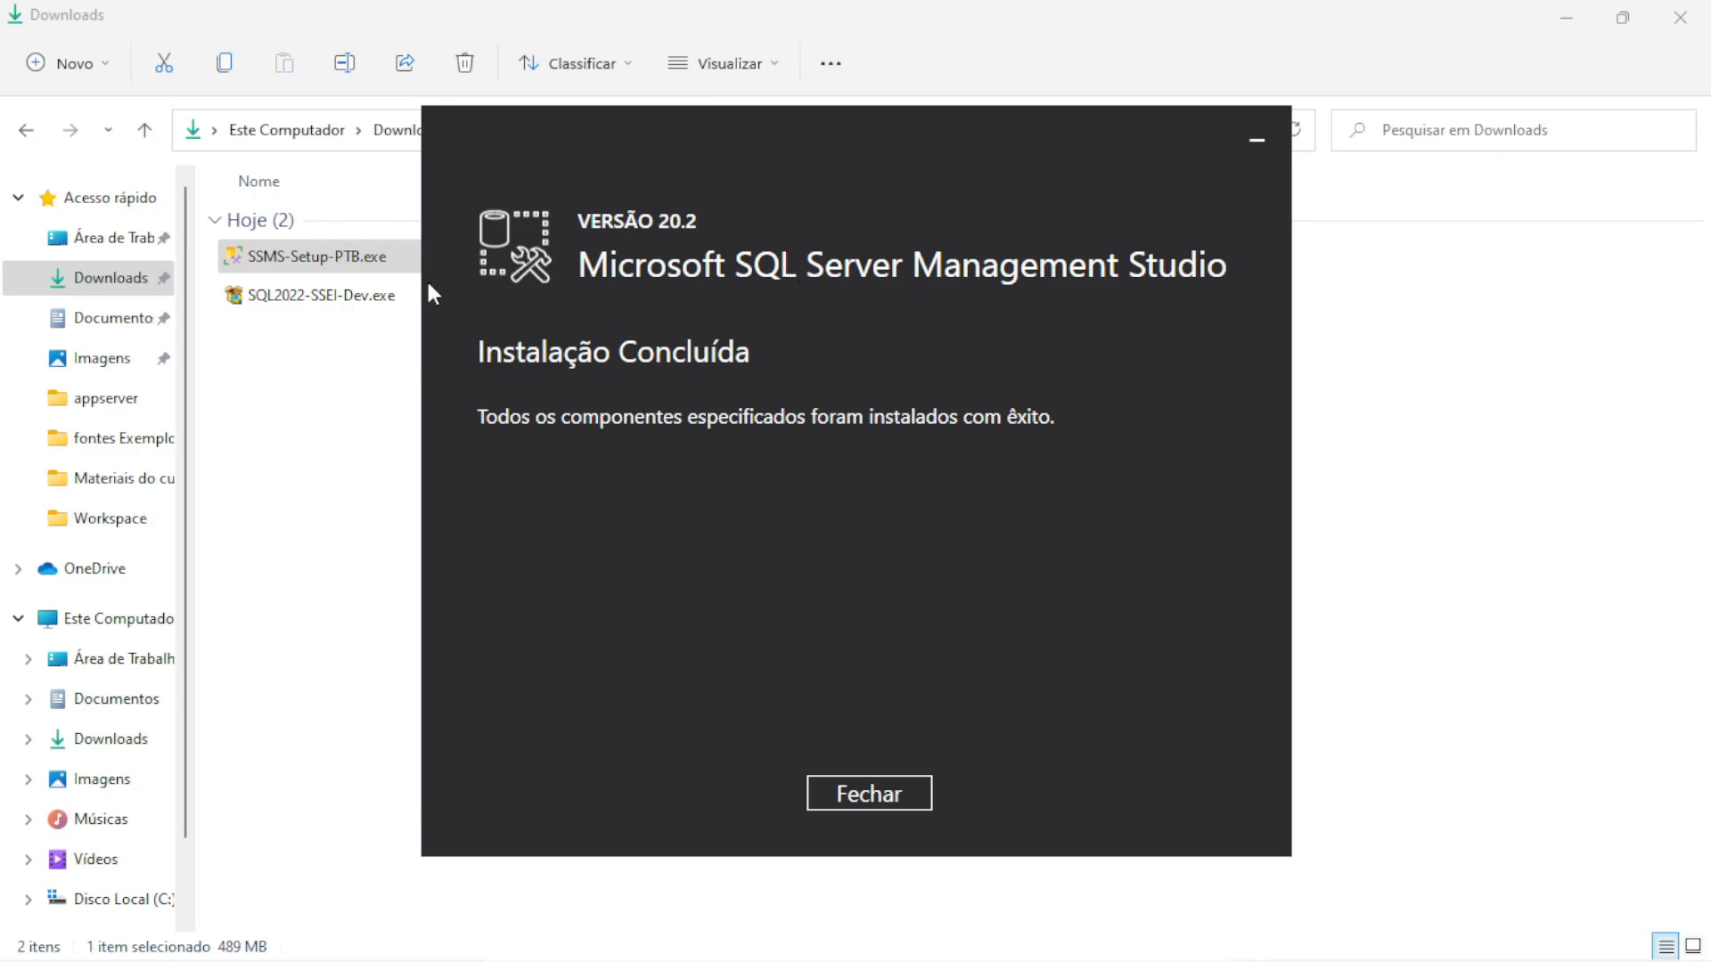
pyautogui.click(897, 793)
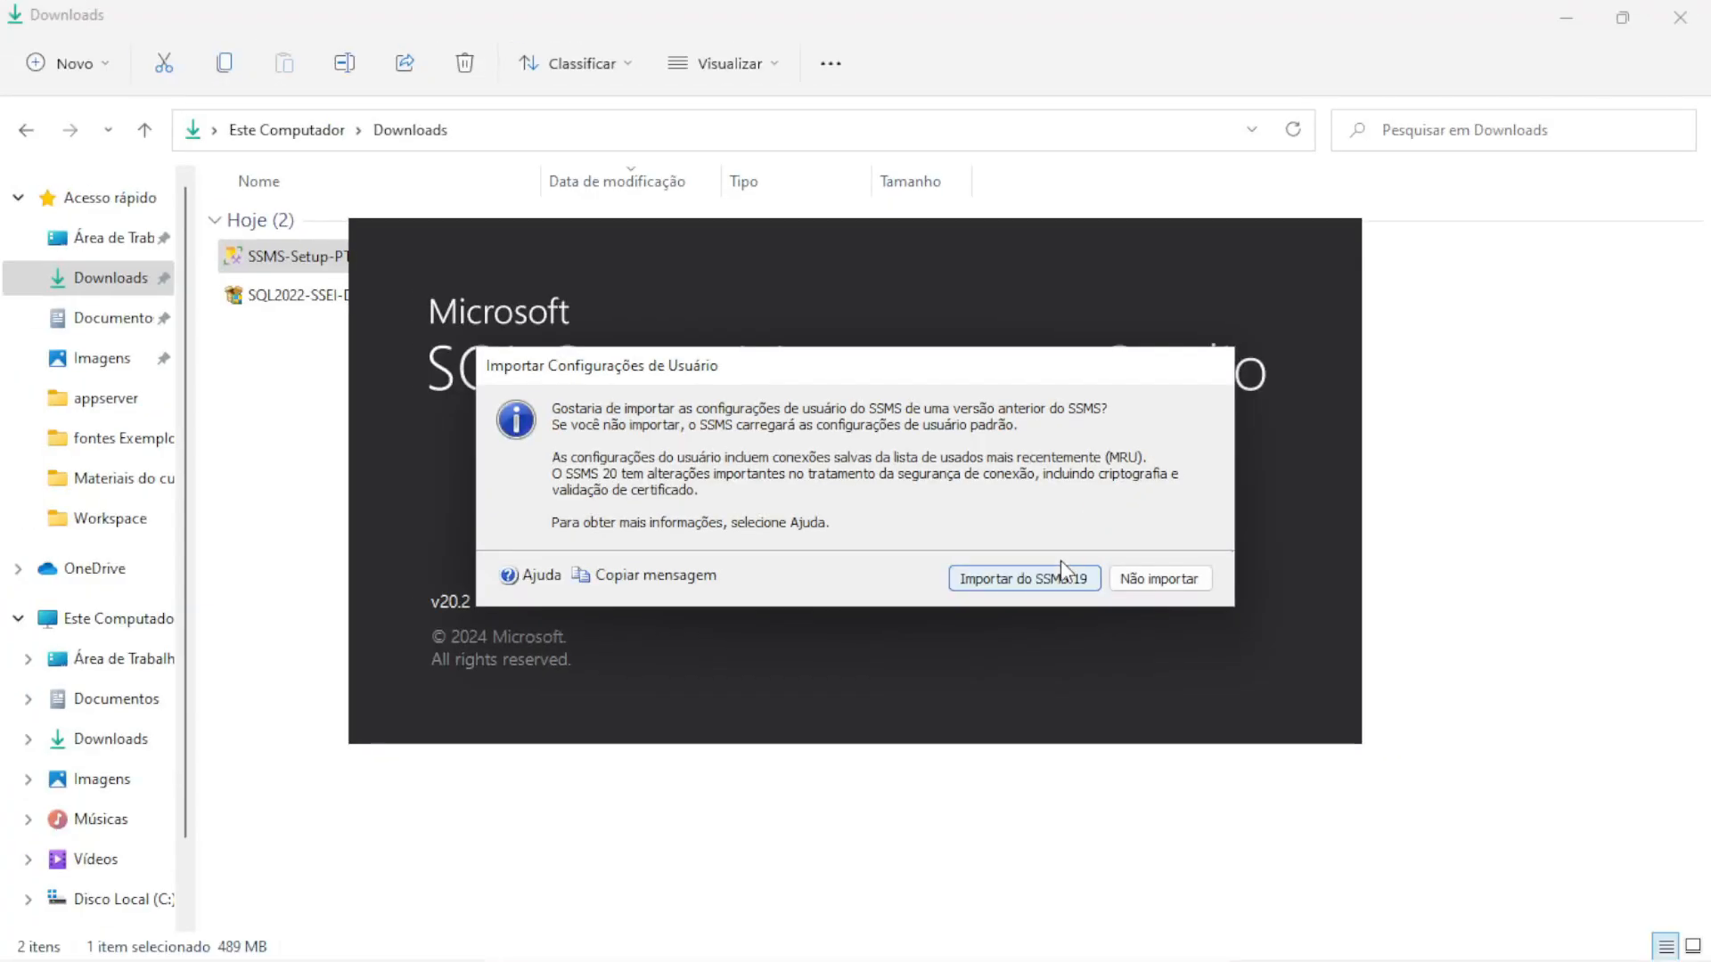
# Import the SSMS 19 user settings, try connecting, and dismiss the untrusted certificate error
pyautogui.click(1045, 609)
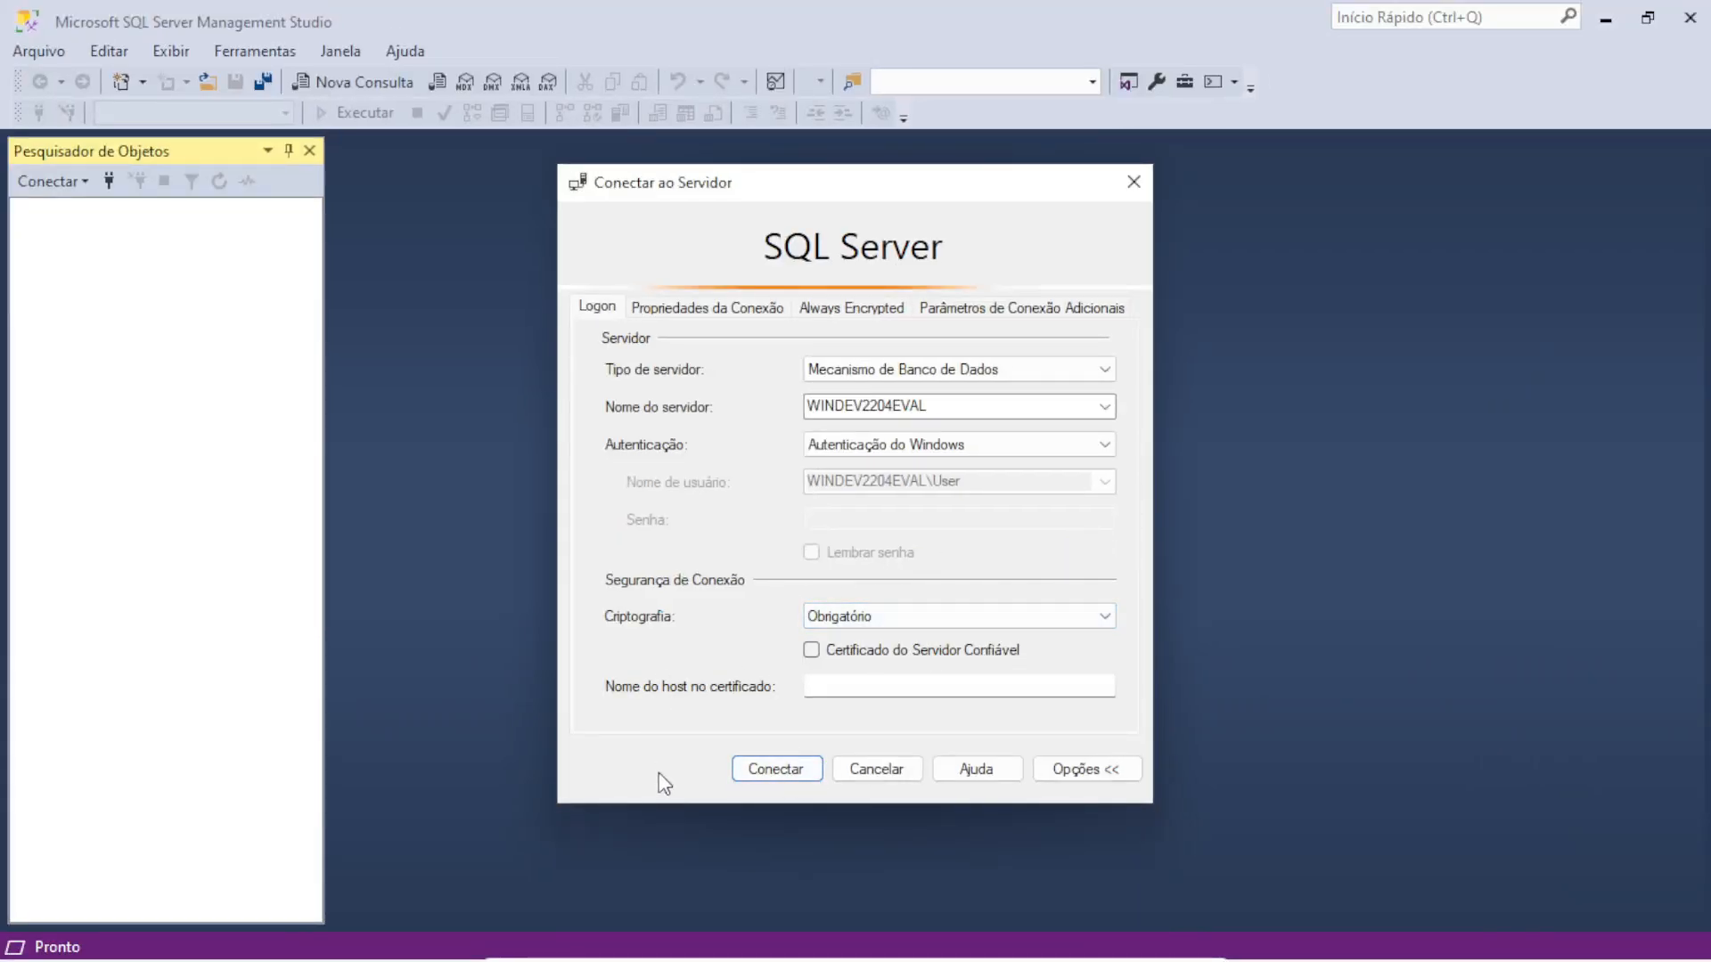
pyautogui.click(762, 773)
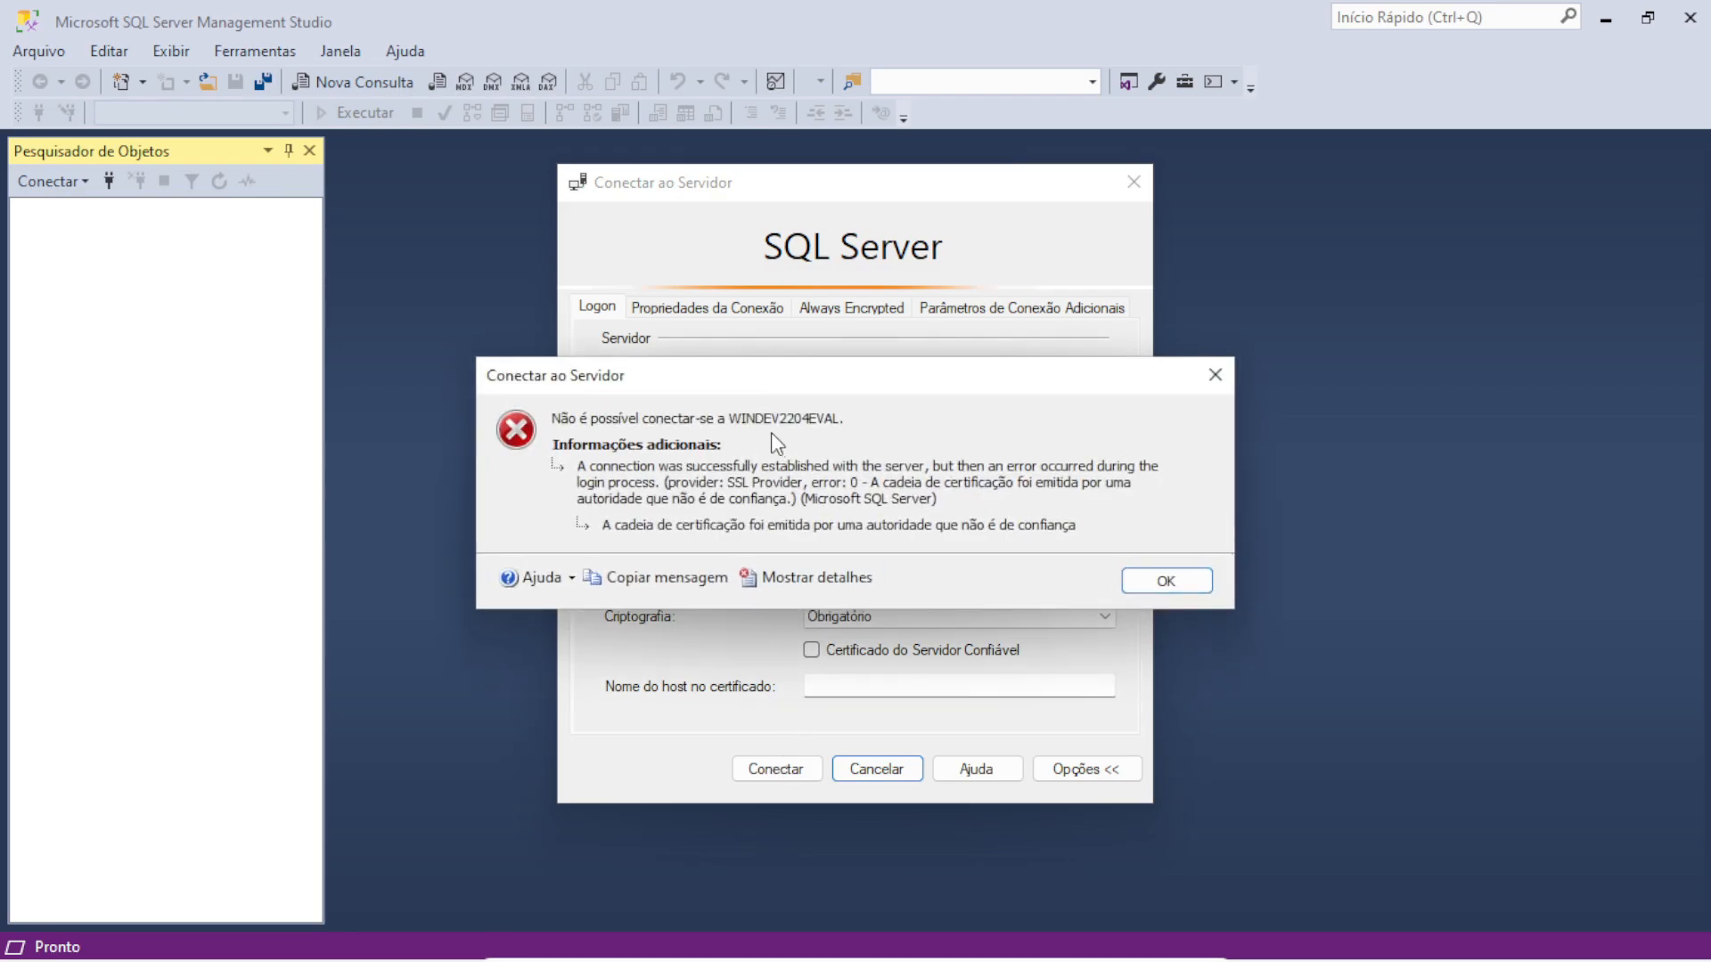
pyautogui.click(1189, 580)
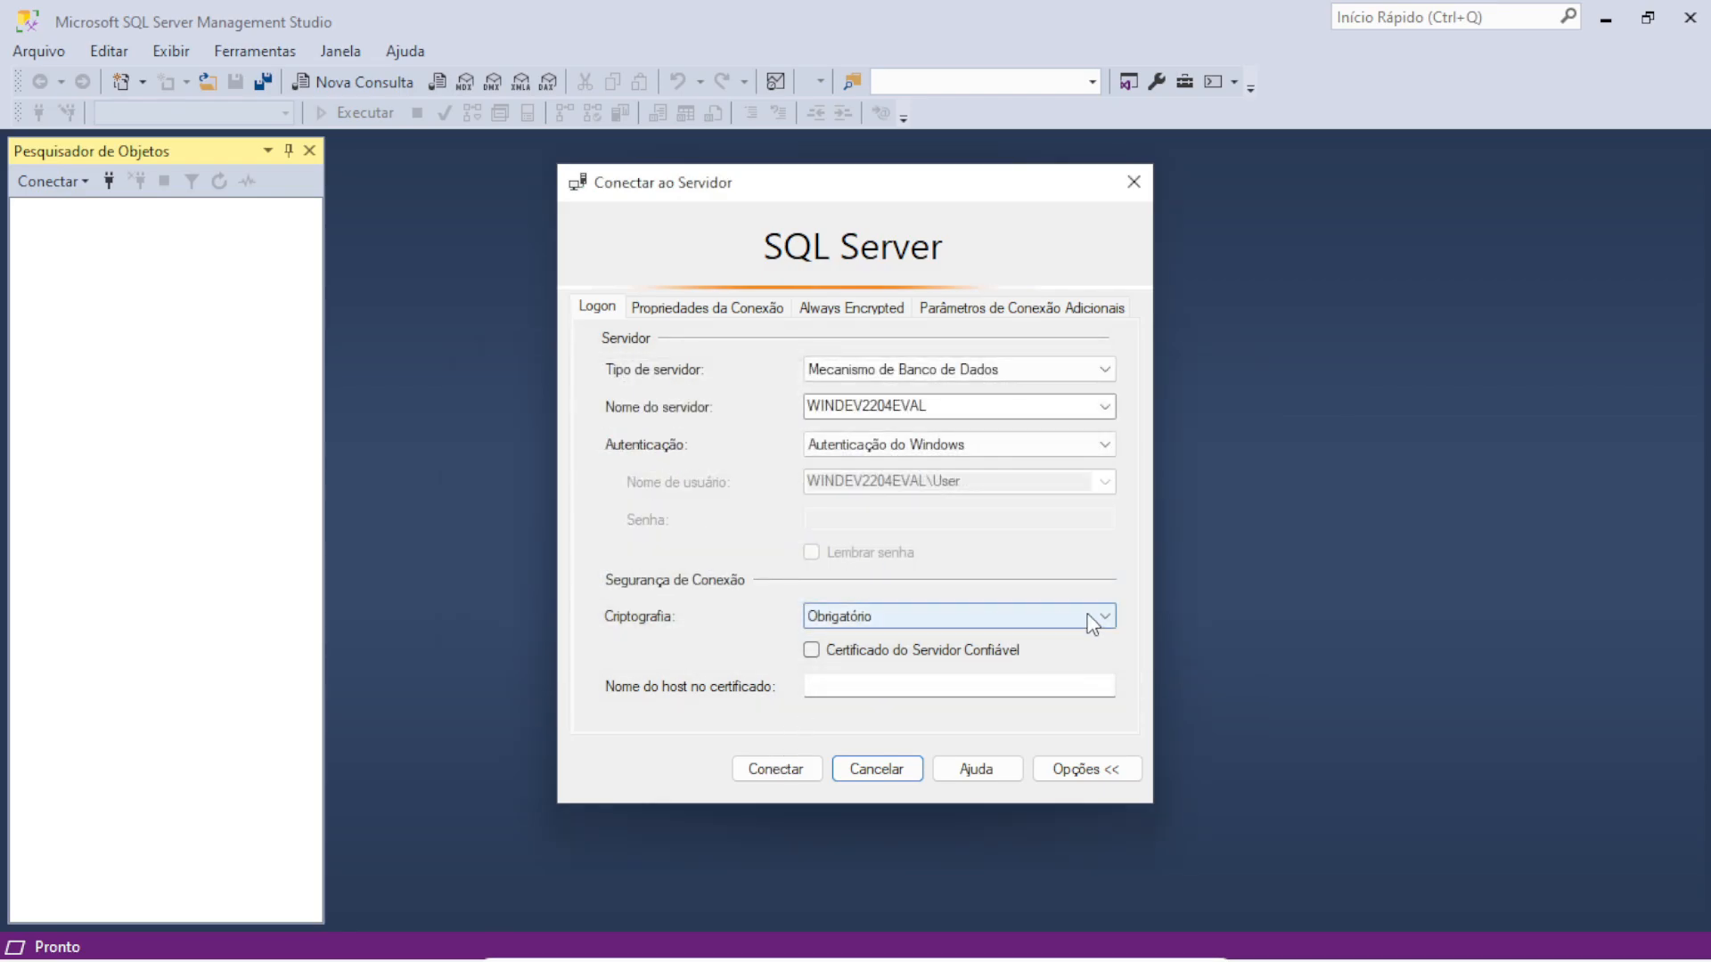
# Set the connection's Criptografia option to Opcional
pyautogui.click(1091, 617)
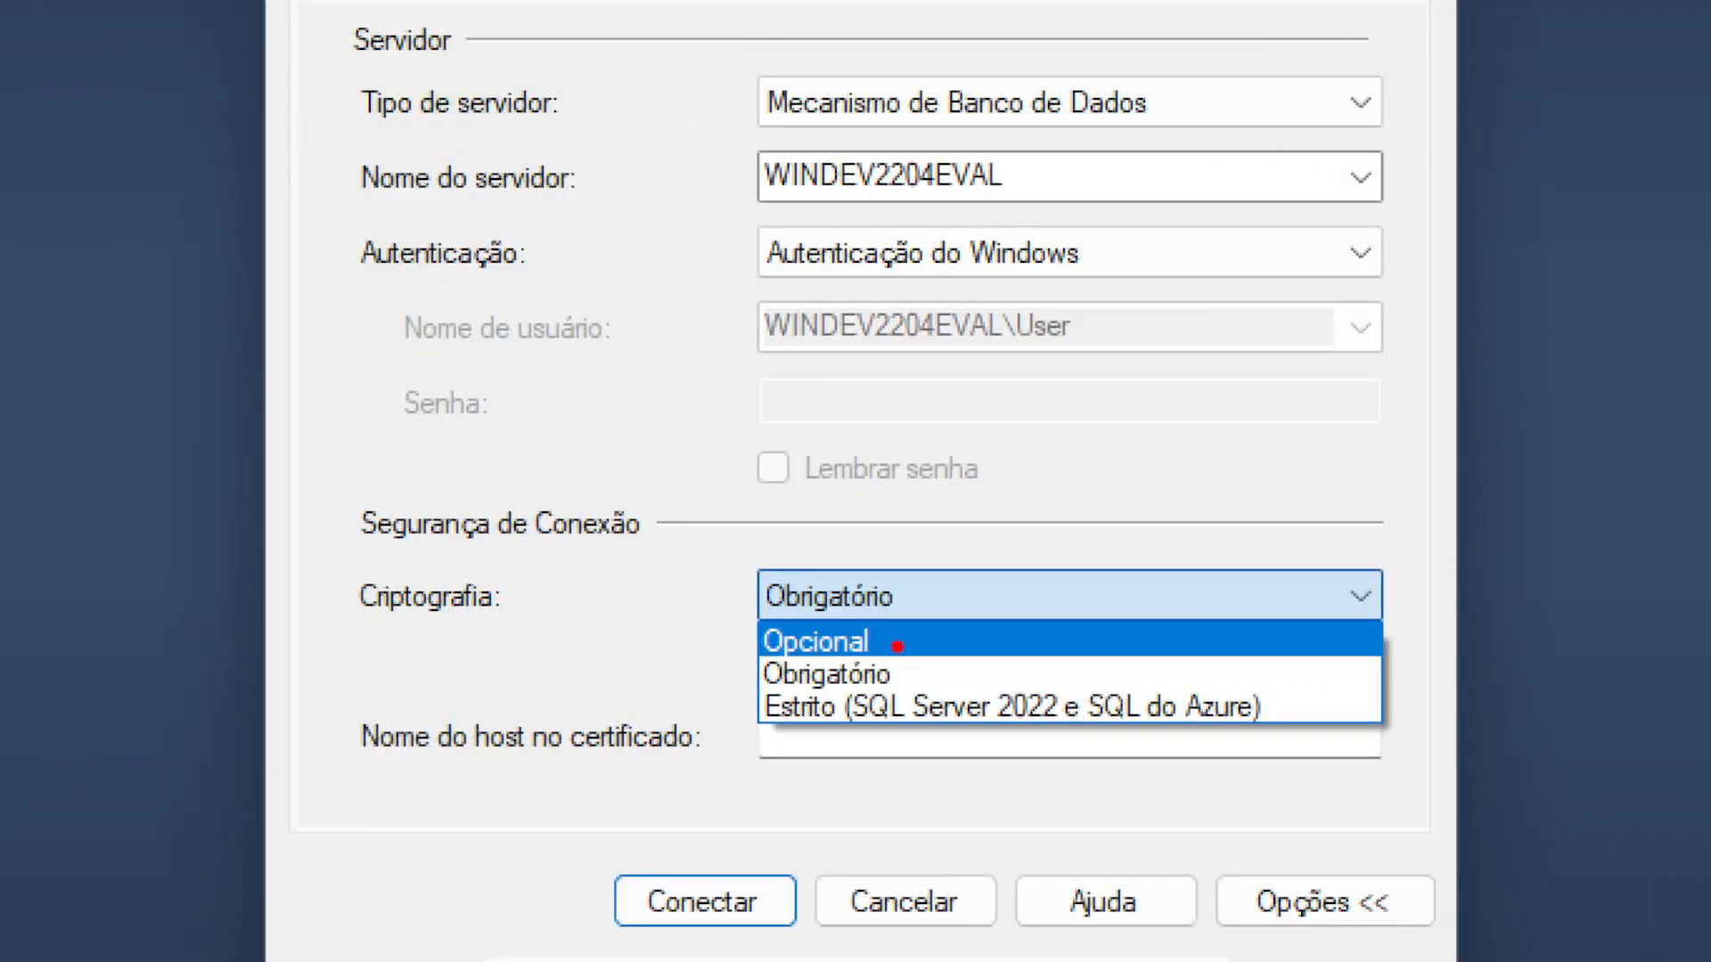
pyautogui.moveTo(897, 648); pyautogui.dragTo(1048, 599)
pyautogui.press('Escape')
pyautogui.click(925, 628)
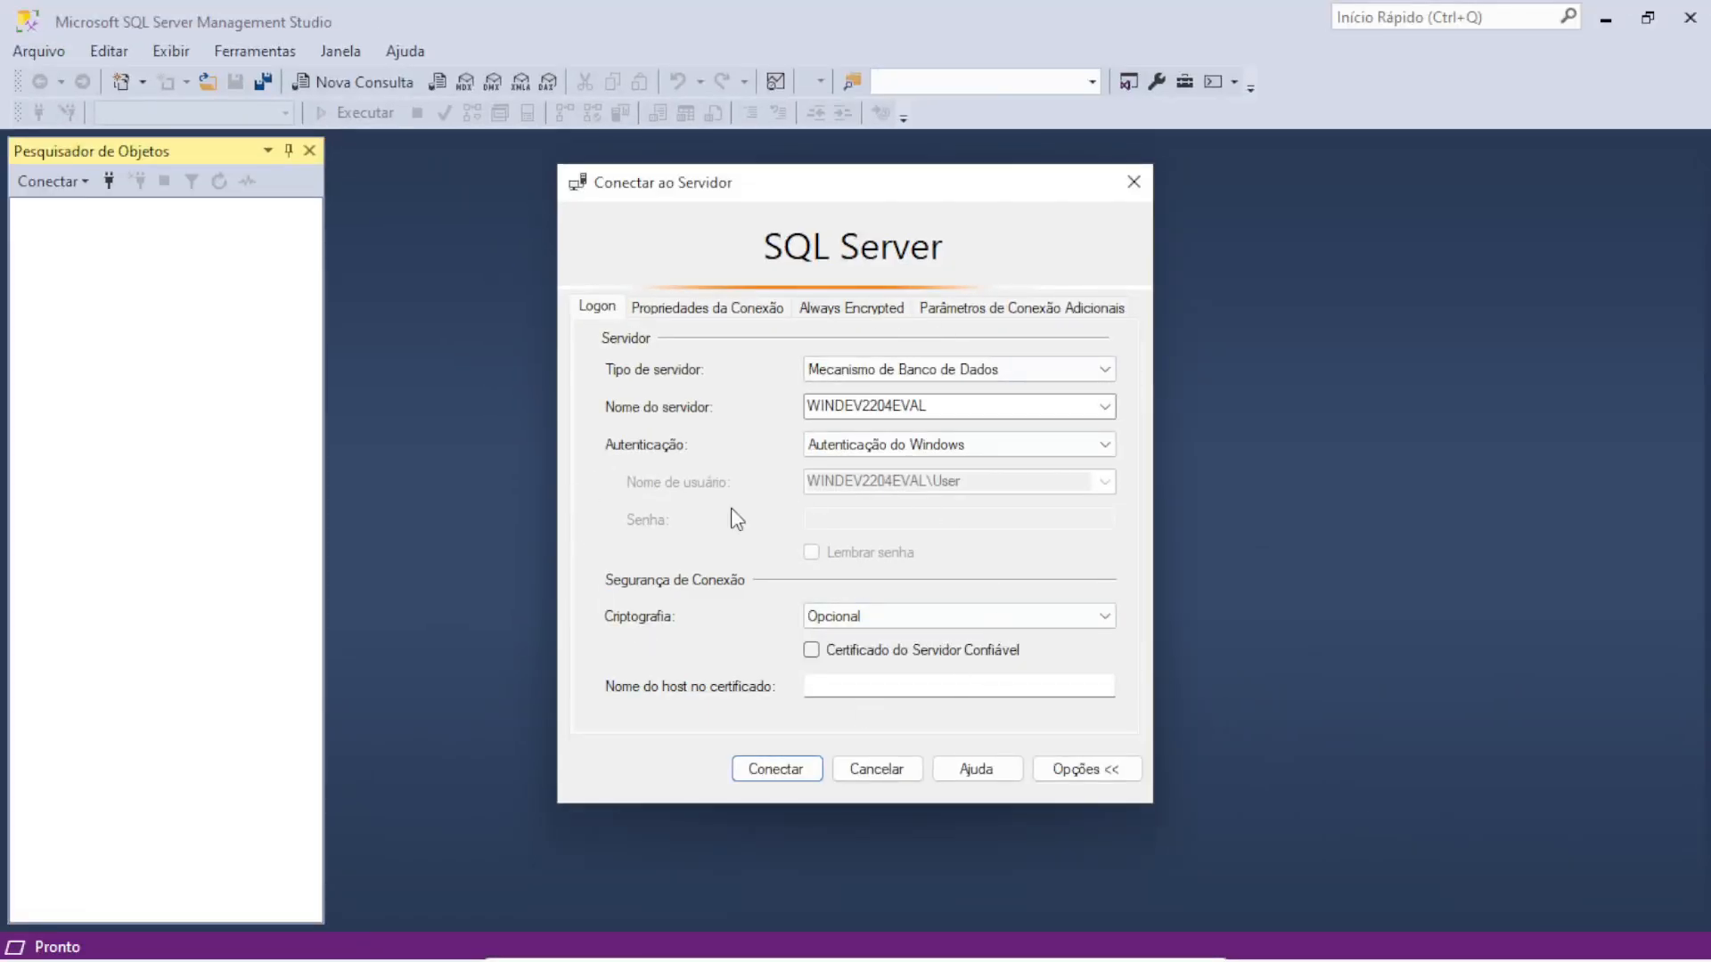
# Connect to WINDEV2204EVAL and expand Bancos de Dados and the Protheus database
pyautogui.click(773, 772)
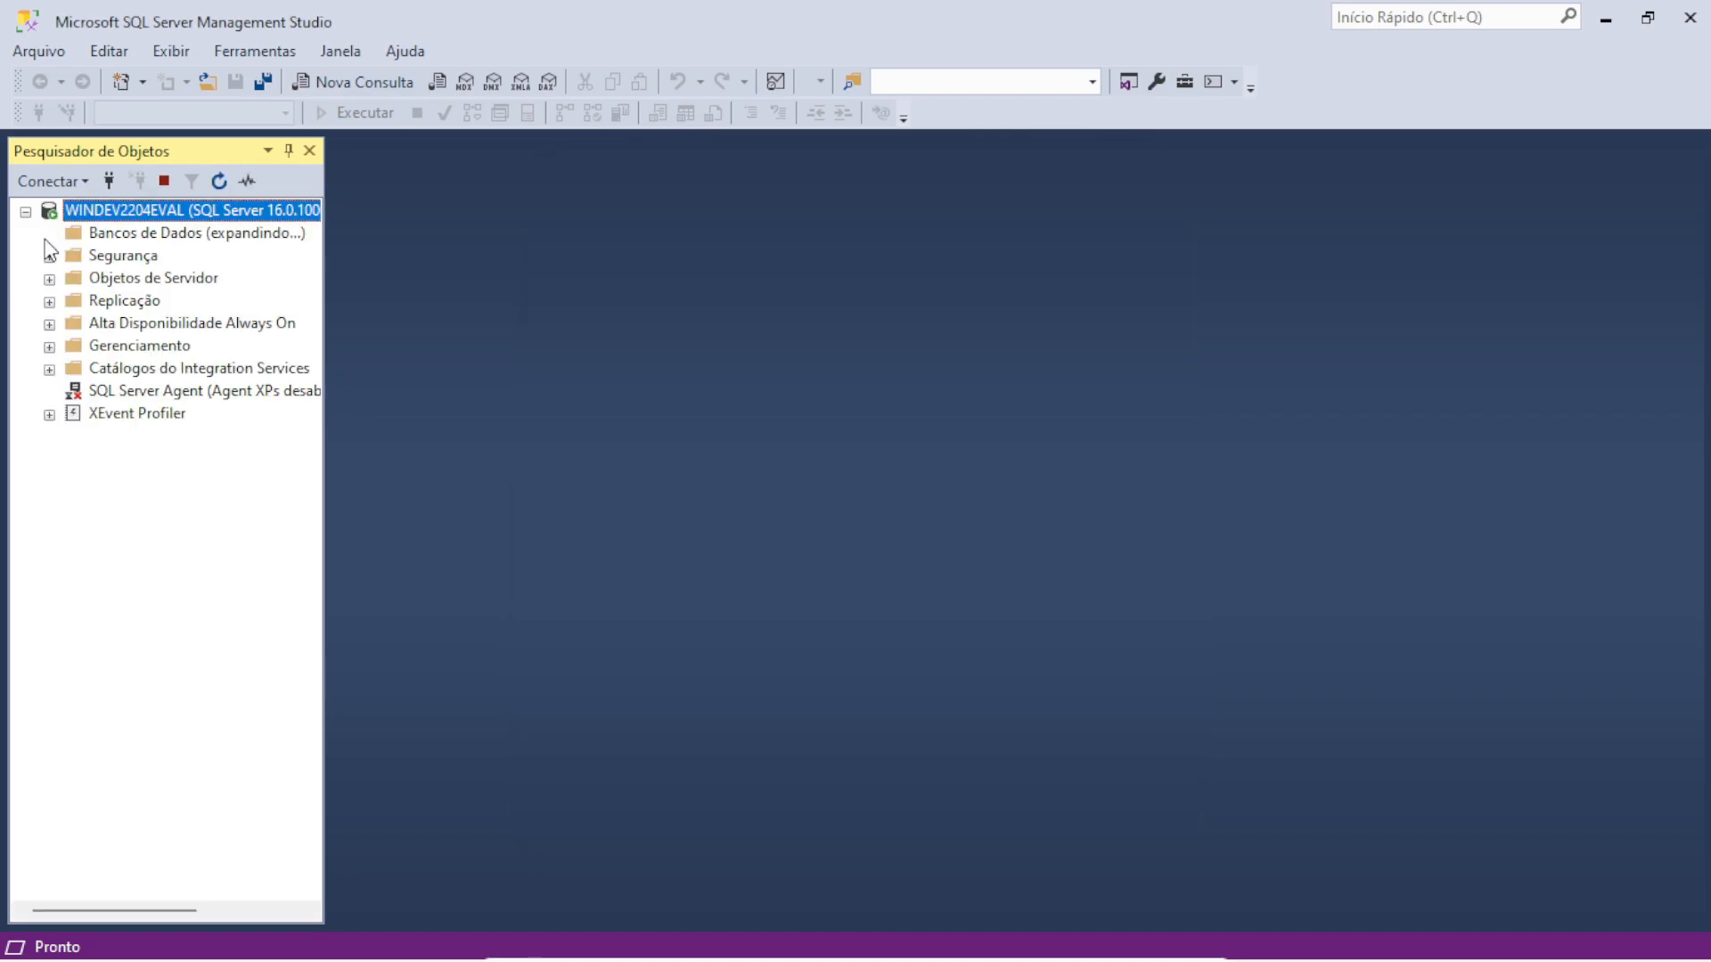
pyautogui.click(49, 234)
pyautogui.click(134, 303)
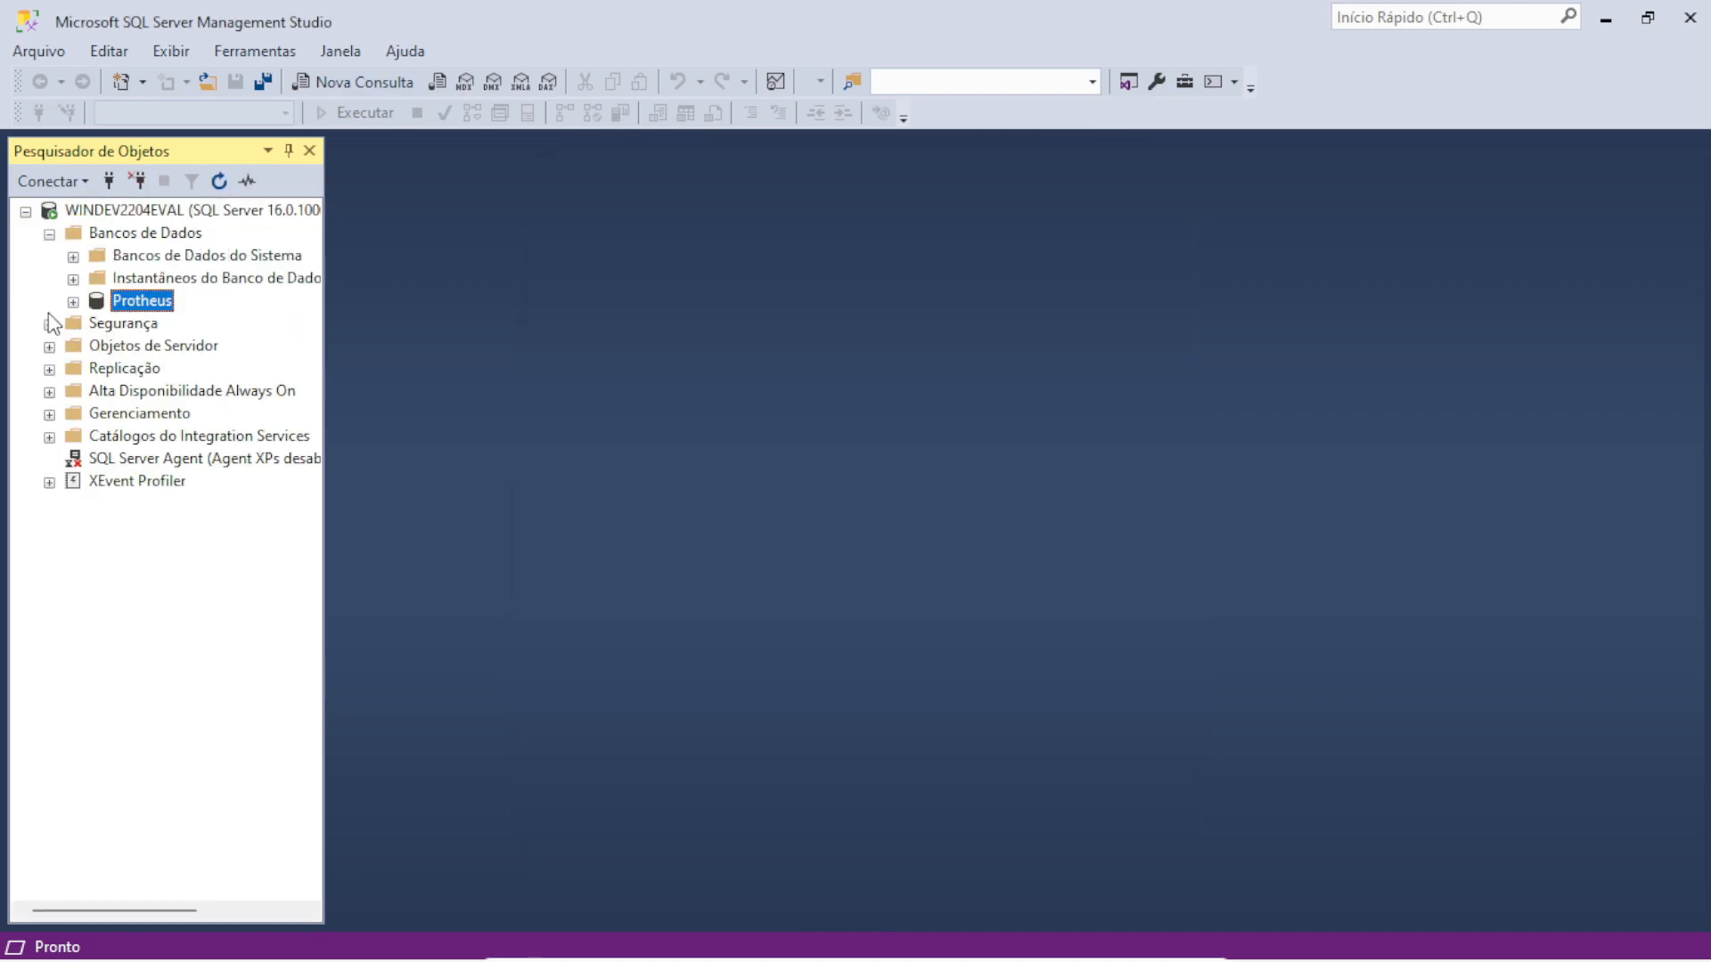
pyautogui.click(73, 301)
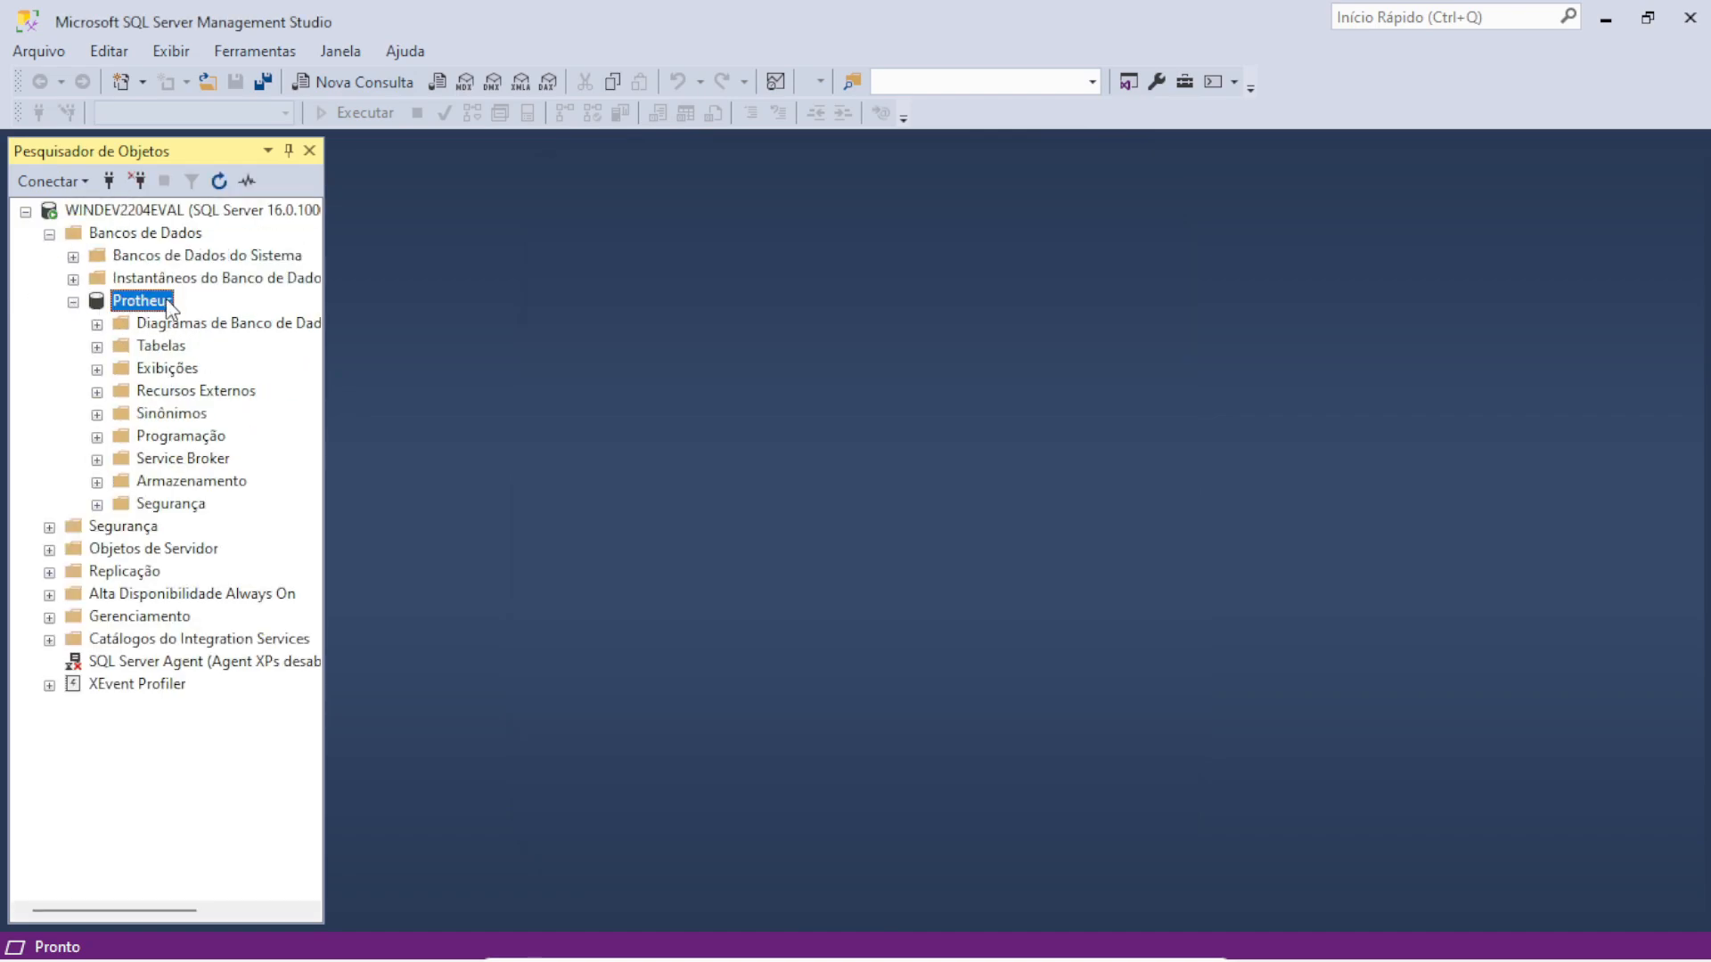
# Review the WINDEV2204EVAL server properties and cancel without changes
pyautogui.rightClick(149, 215)
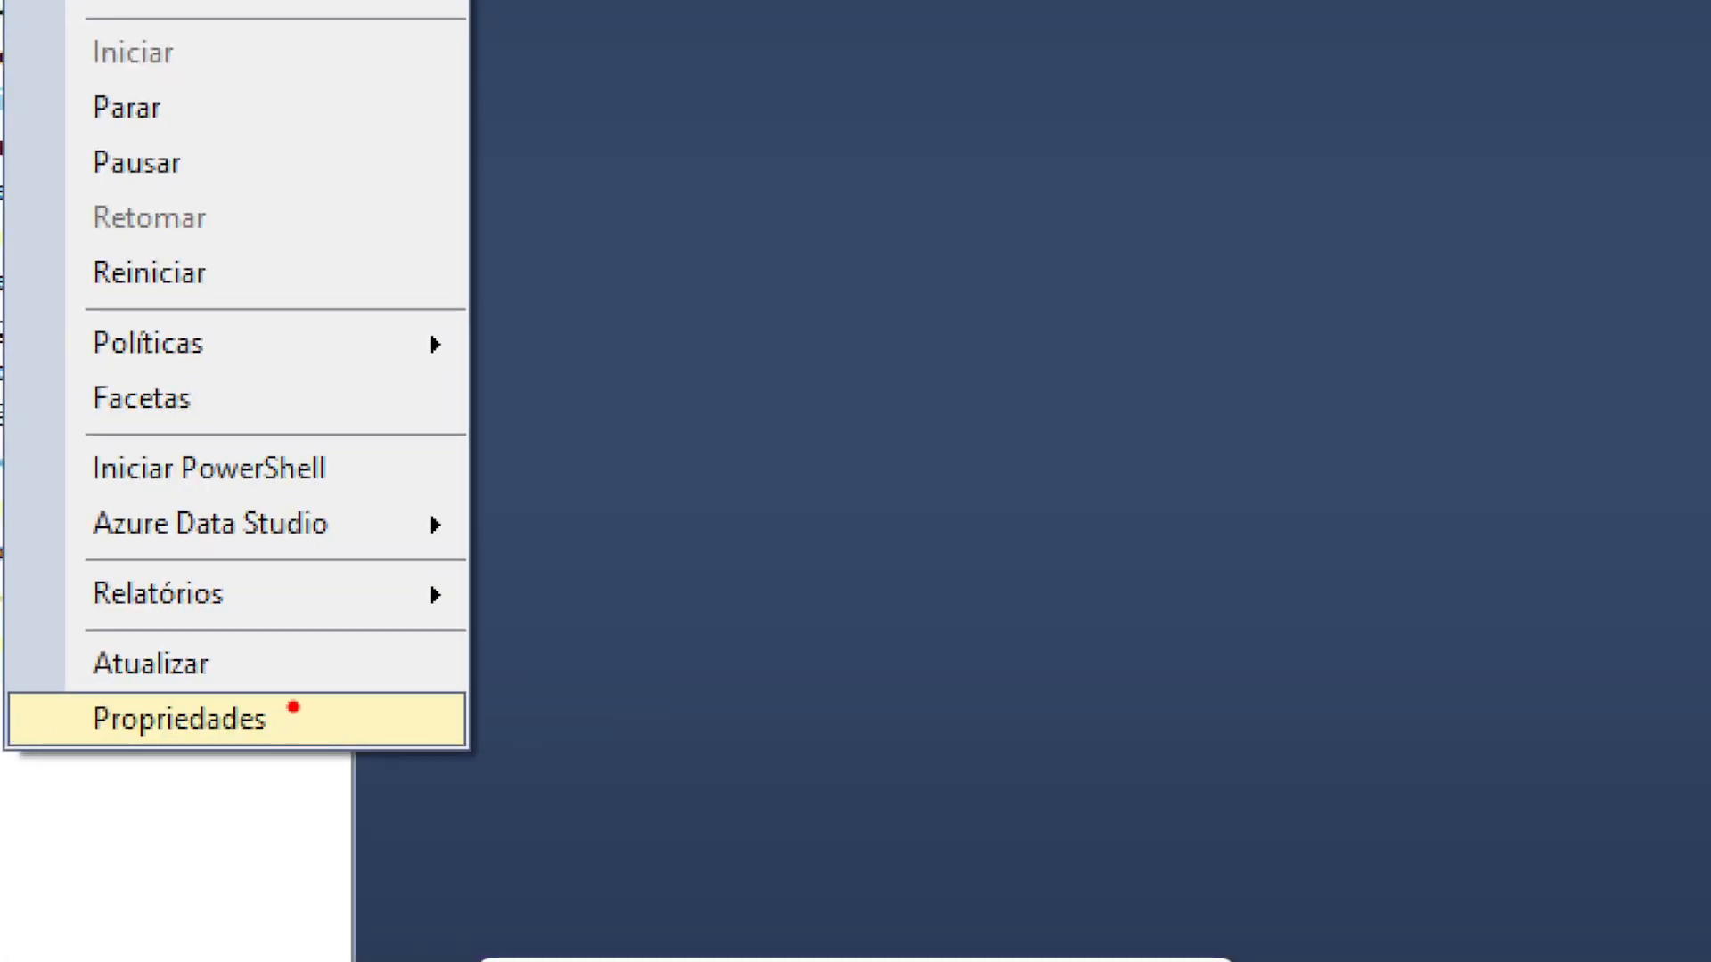
pyautogui.click(293, 711)
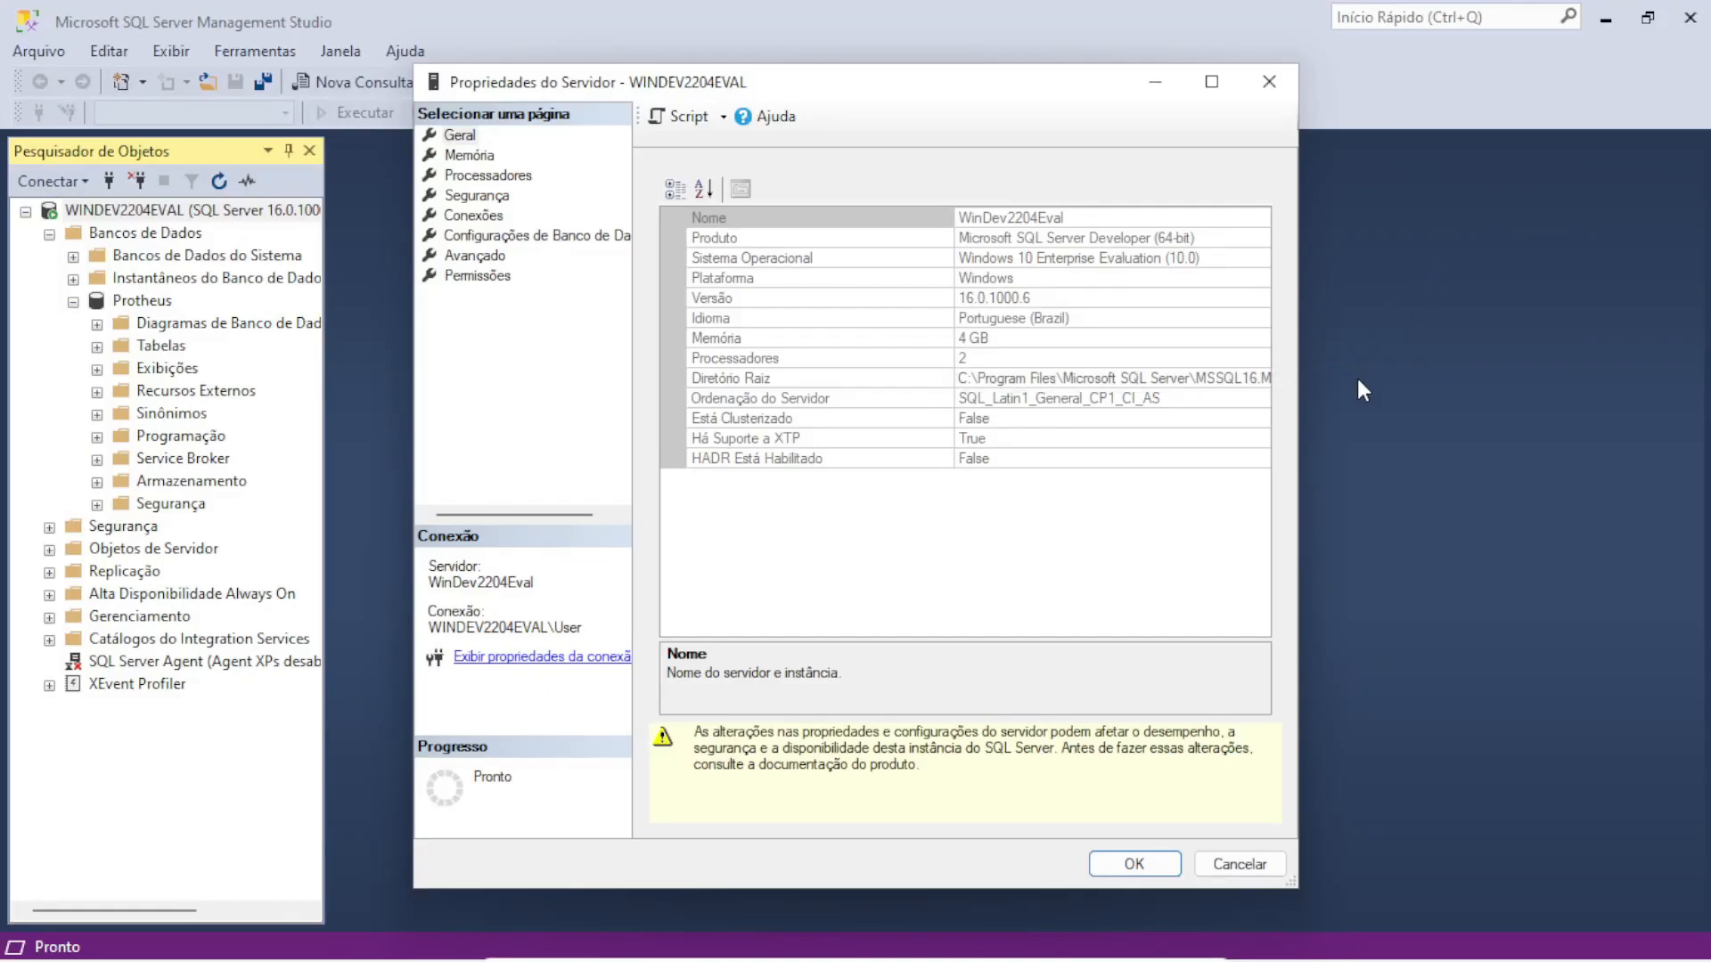
pyautogui.click(1260, 862)
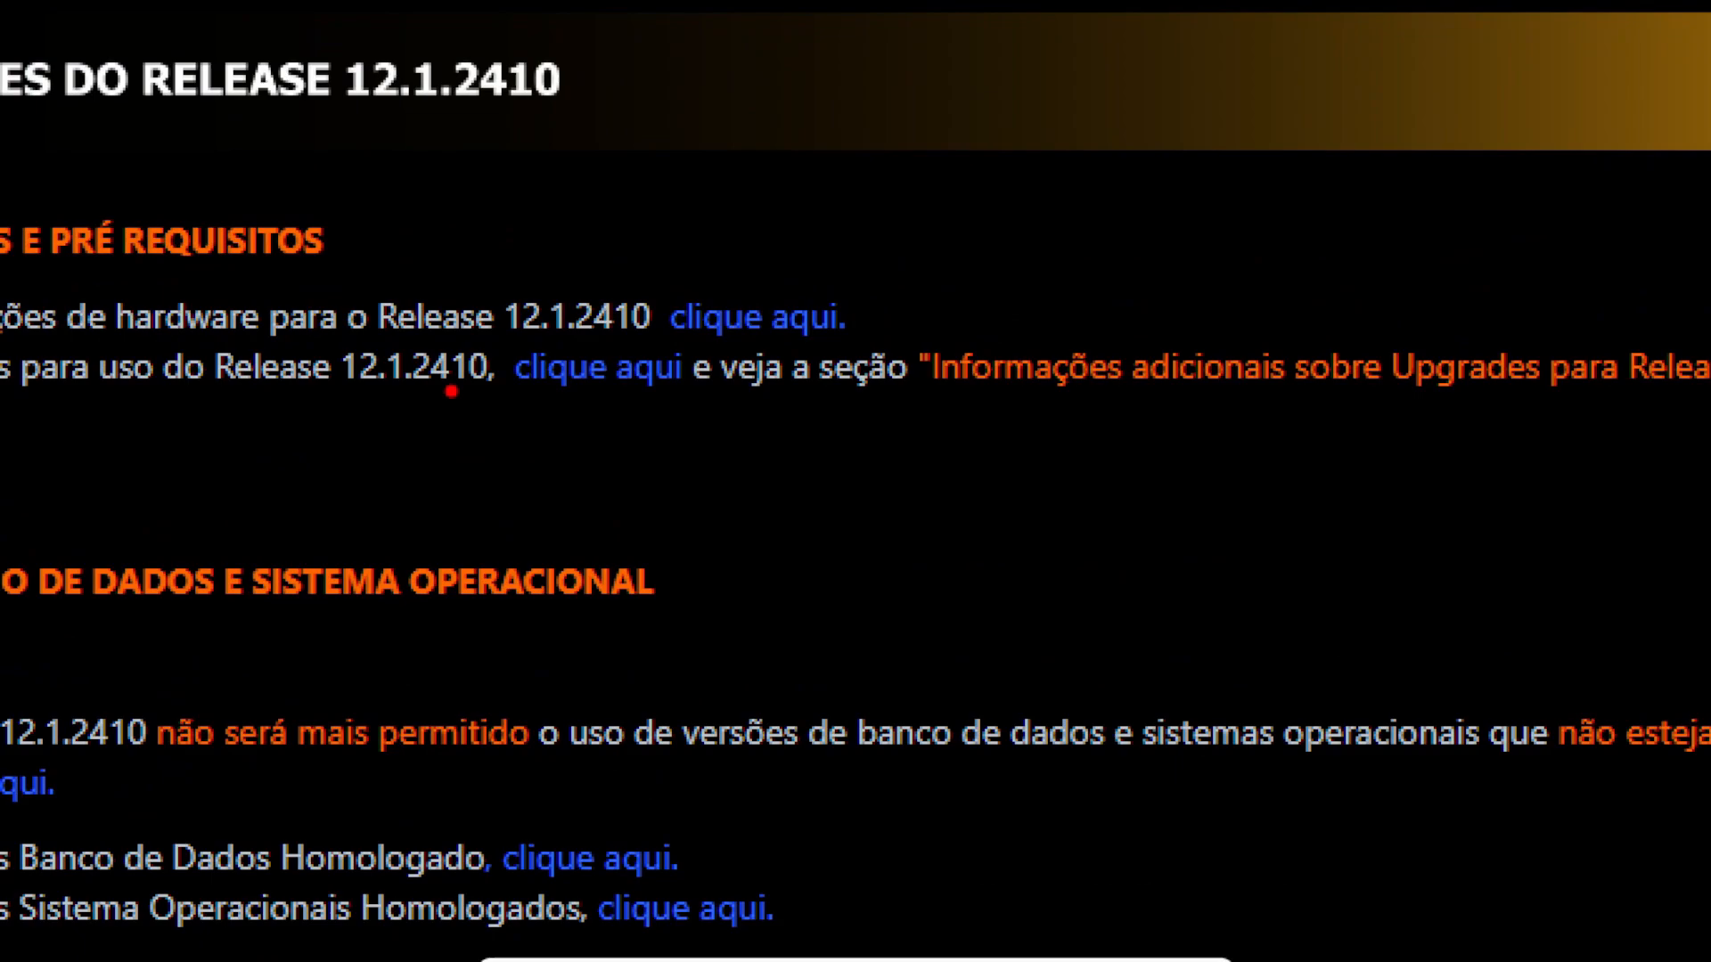
pyautogui.moveTo(524, 396); pyautogui.dragTo(397, 534)
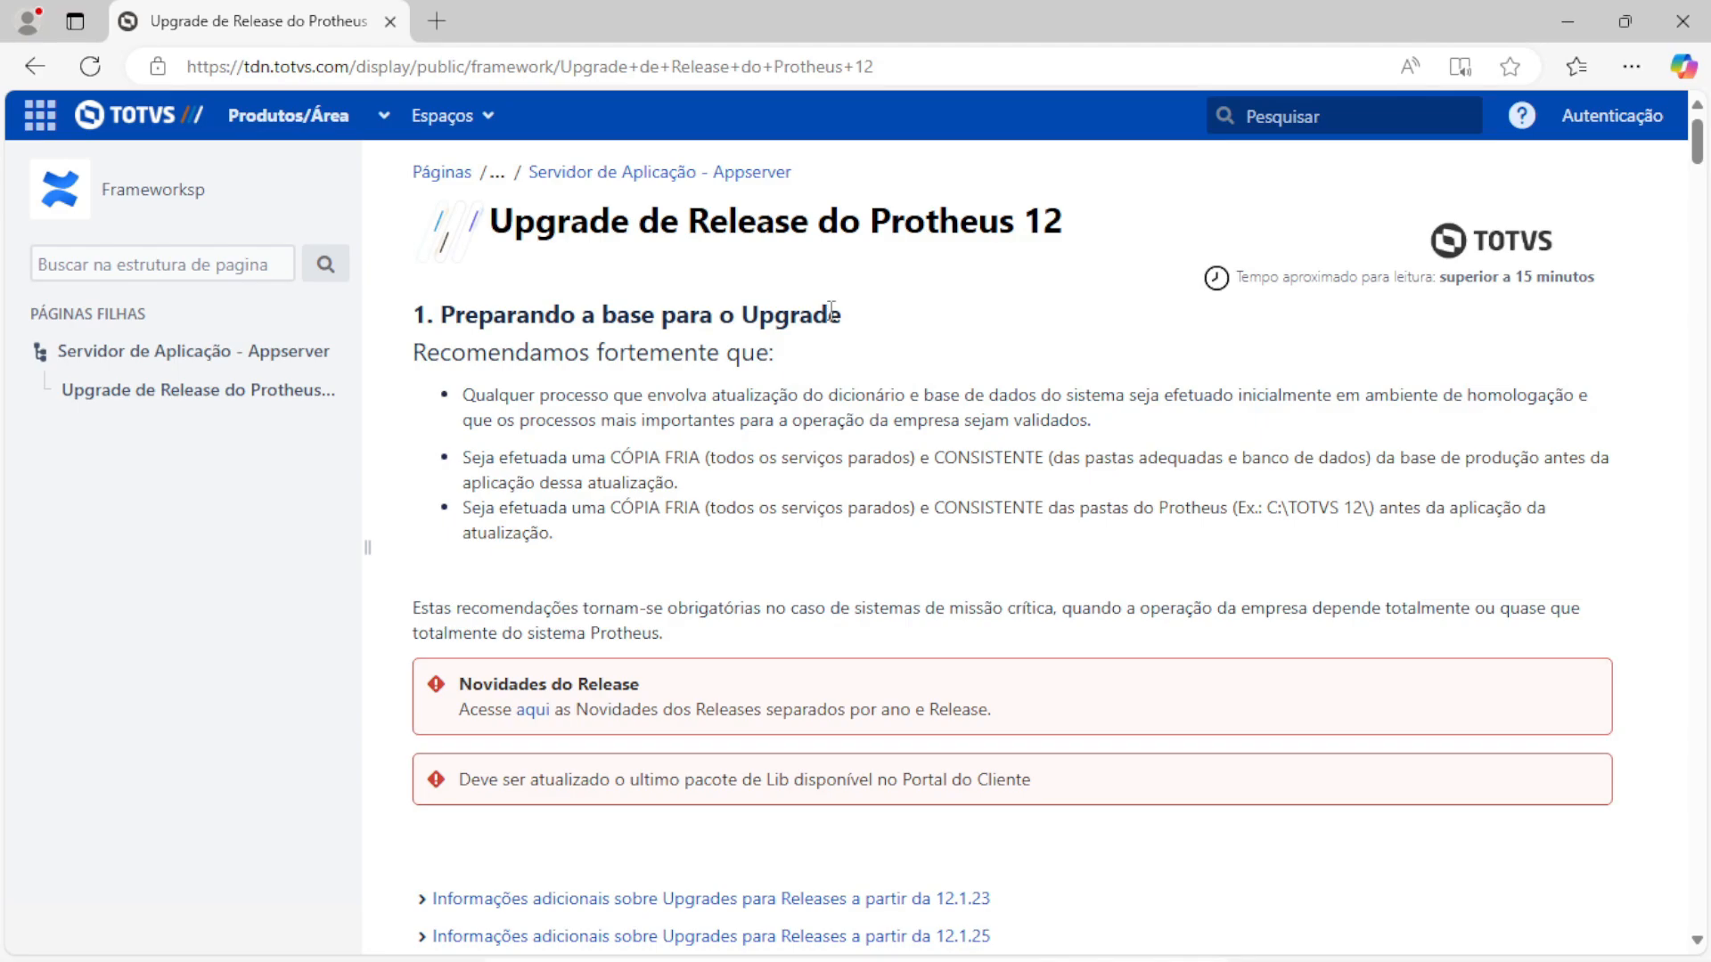
pyautogui.scroll(-5, 830, 311)
pyautogui.scroll(-3, 886, 477)
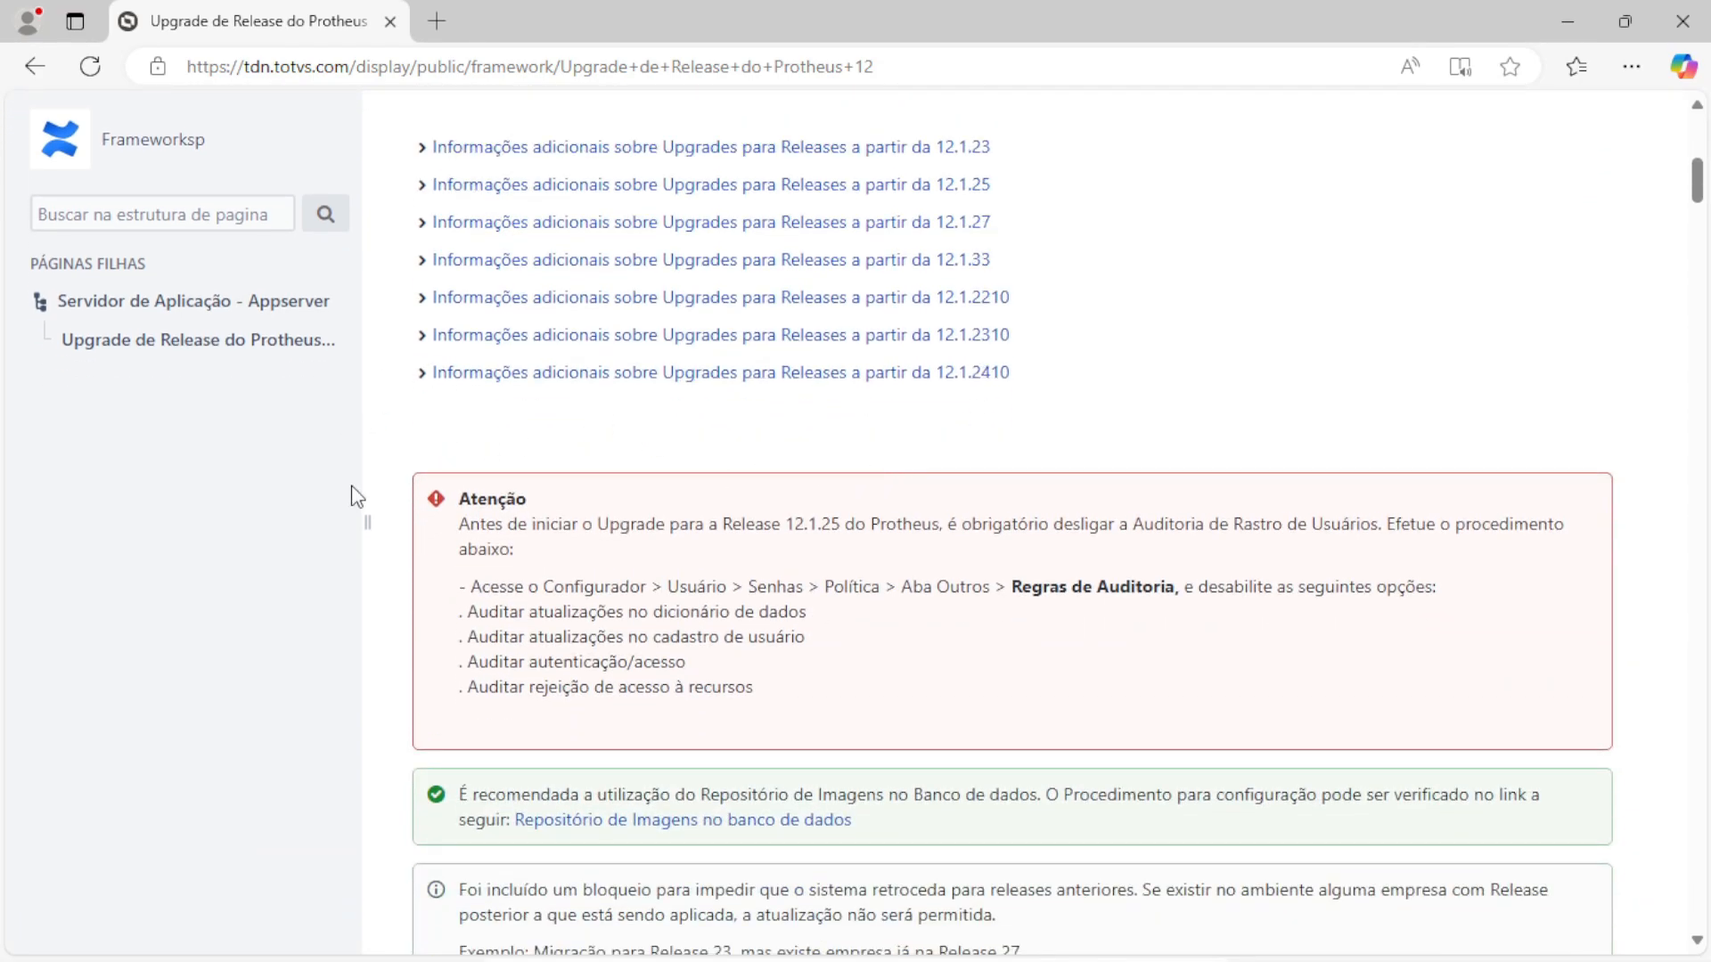
pyautogui.click(421, 376)
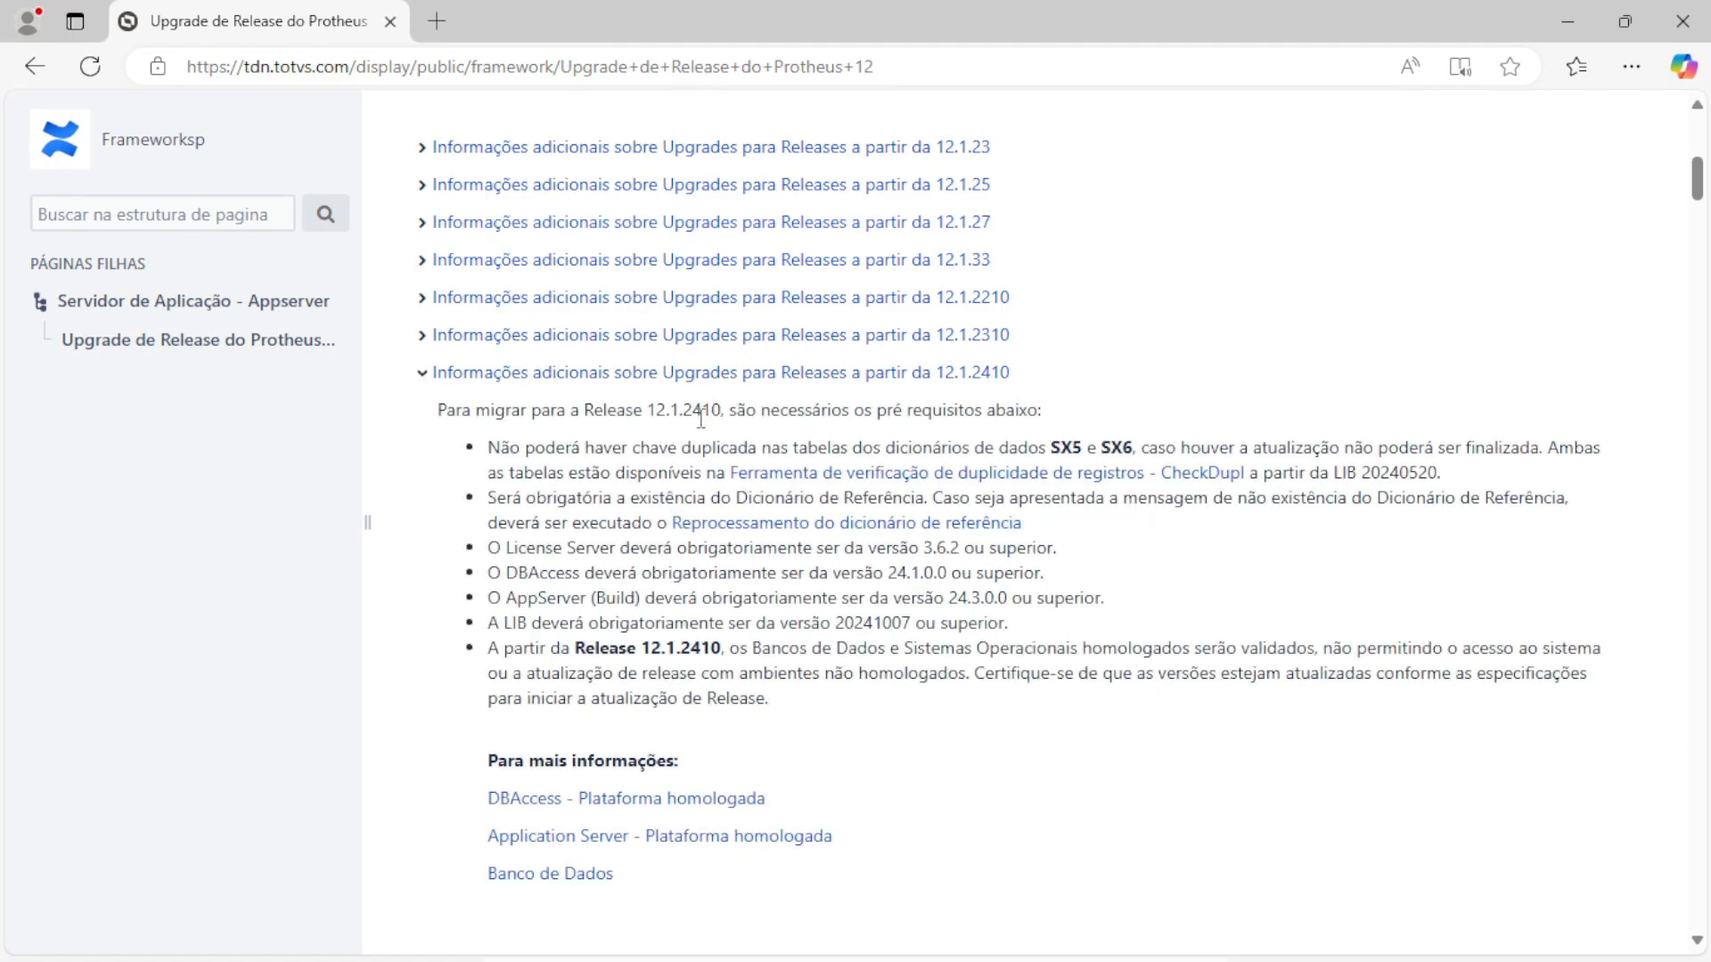
pyautogui.scroll(-3, 701, 417)
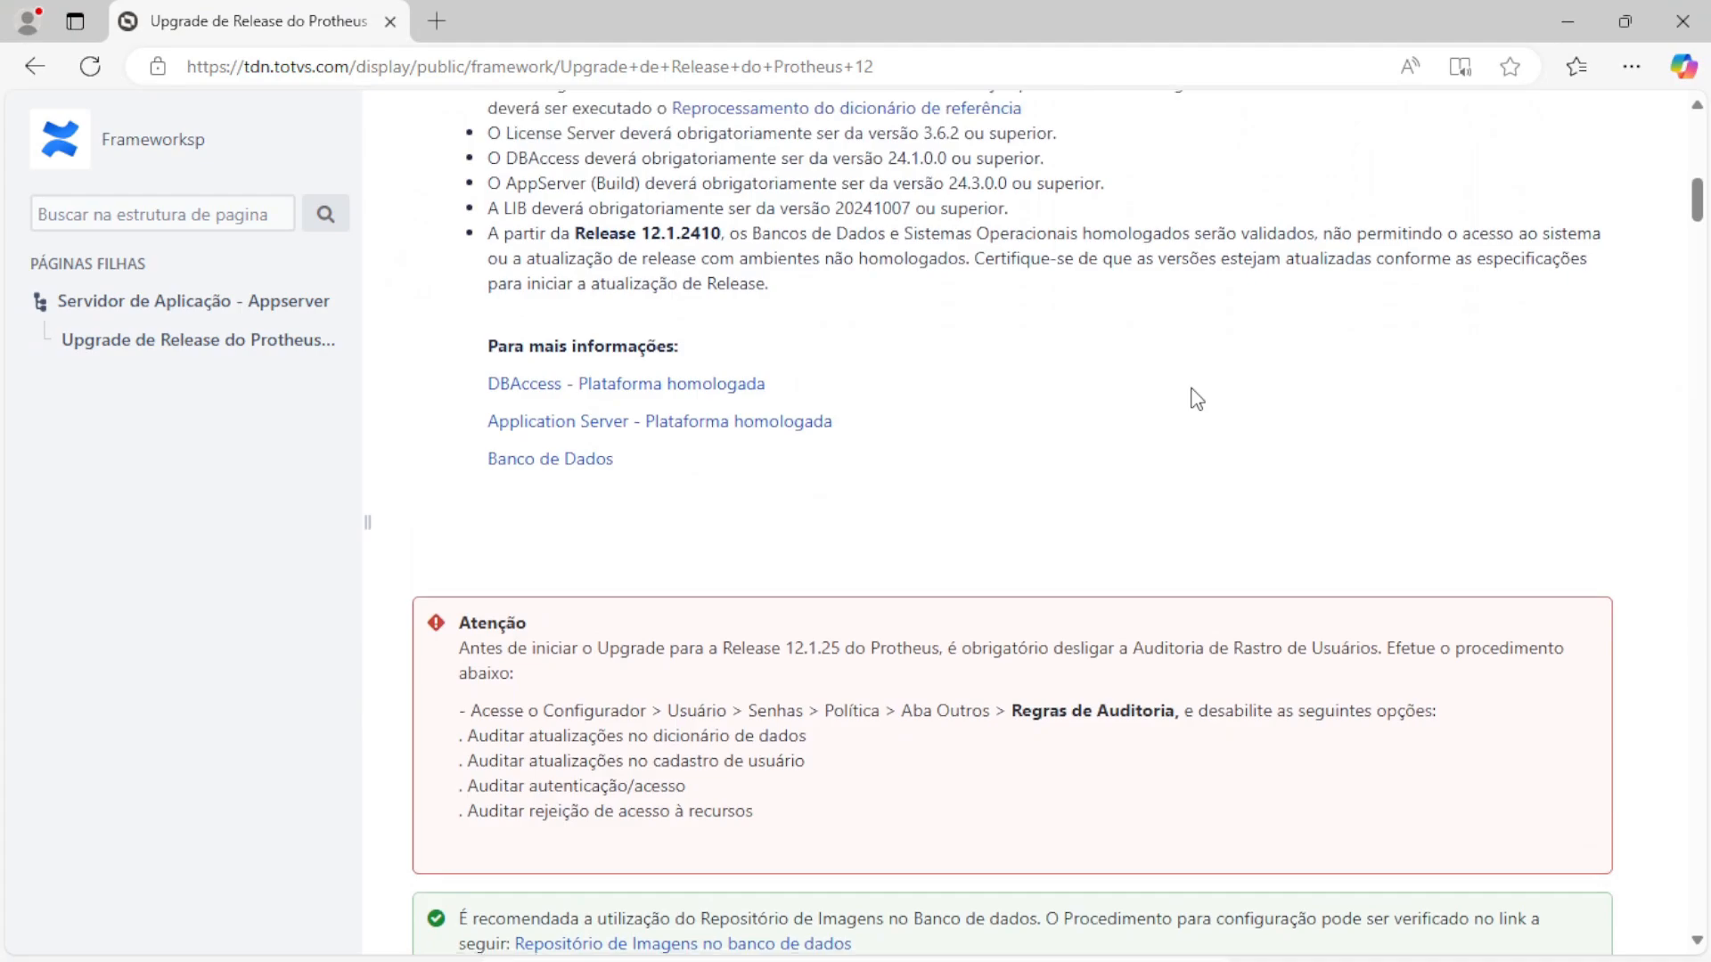
pyautogui.scroll(-3, 1192, 398)
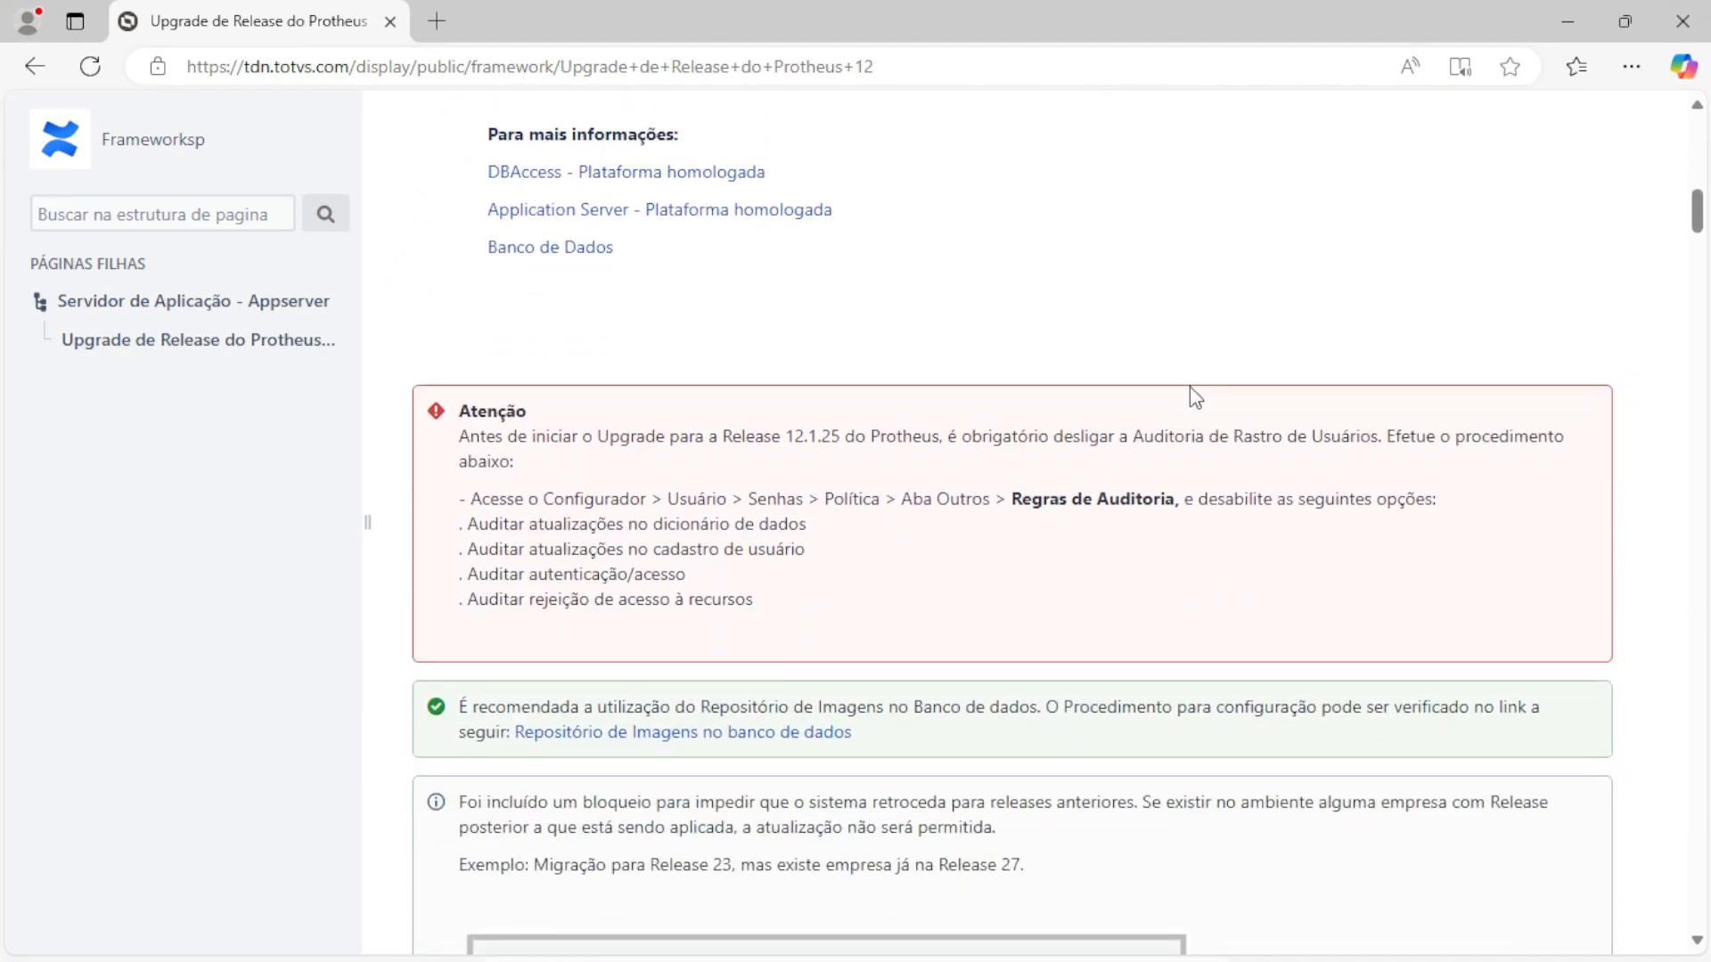
pyautogui.scroll(-10, 1191, 389)
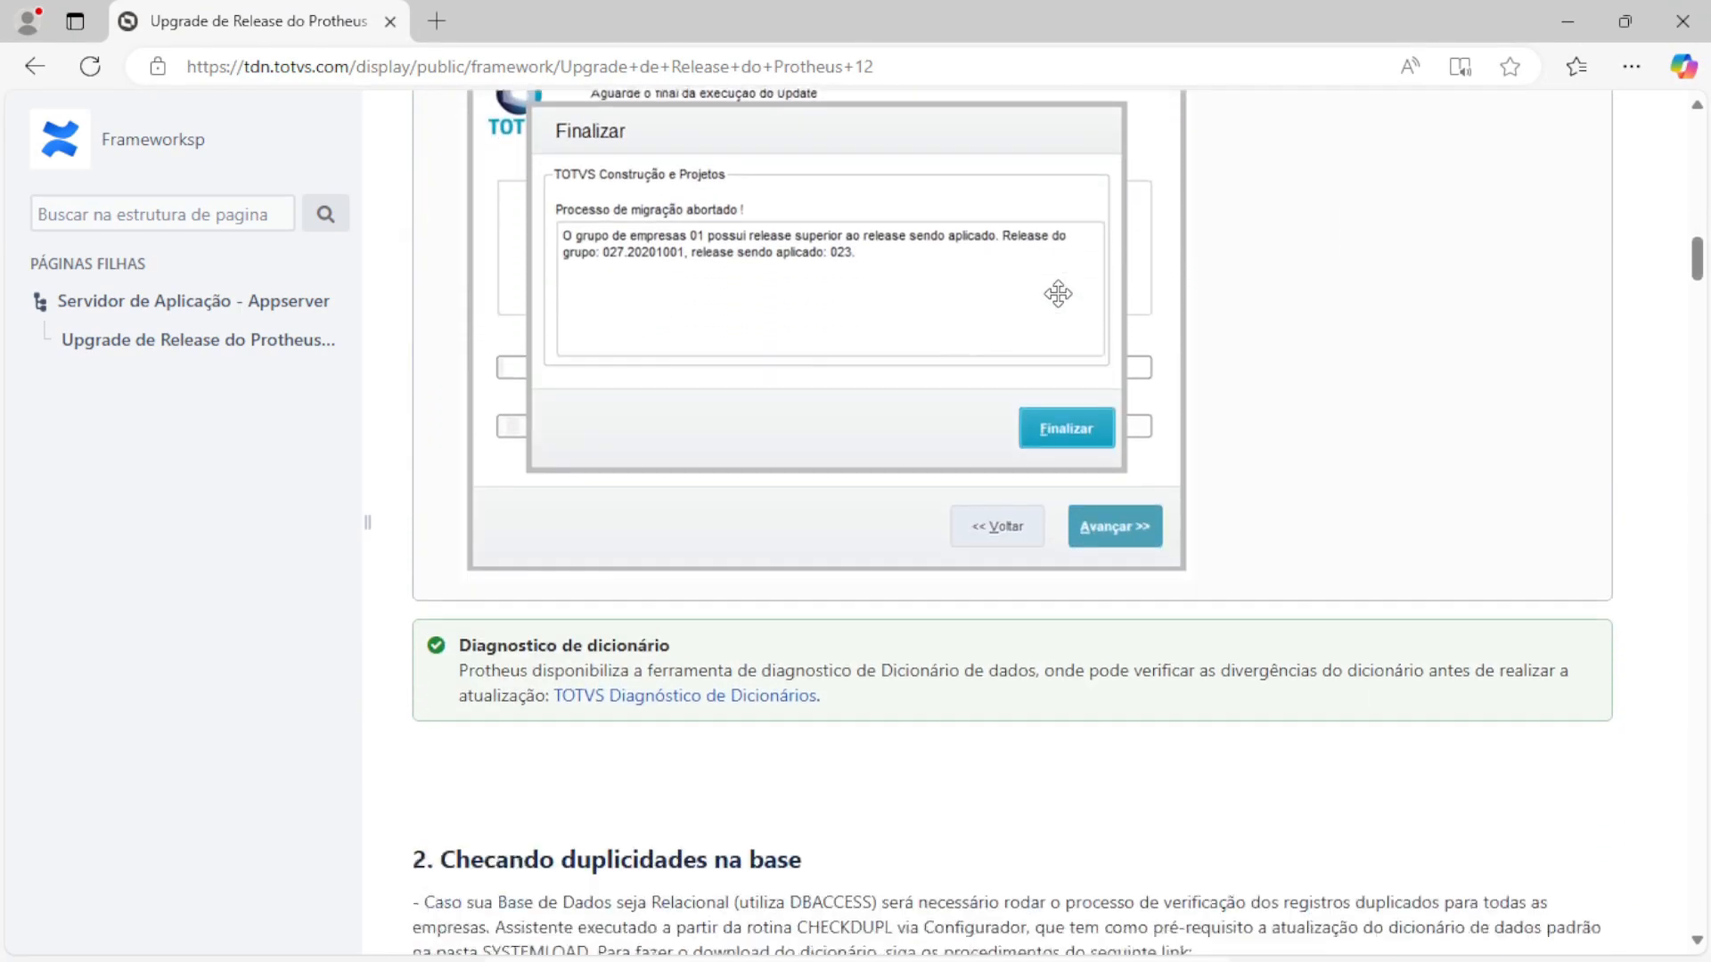
pyautogui.scroll(-15, 1058, 293)
pyautogui.scroll(10, 1081, 306)
pyautogui.scroll(-2, 1061, 352)
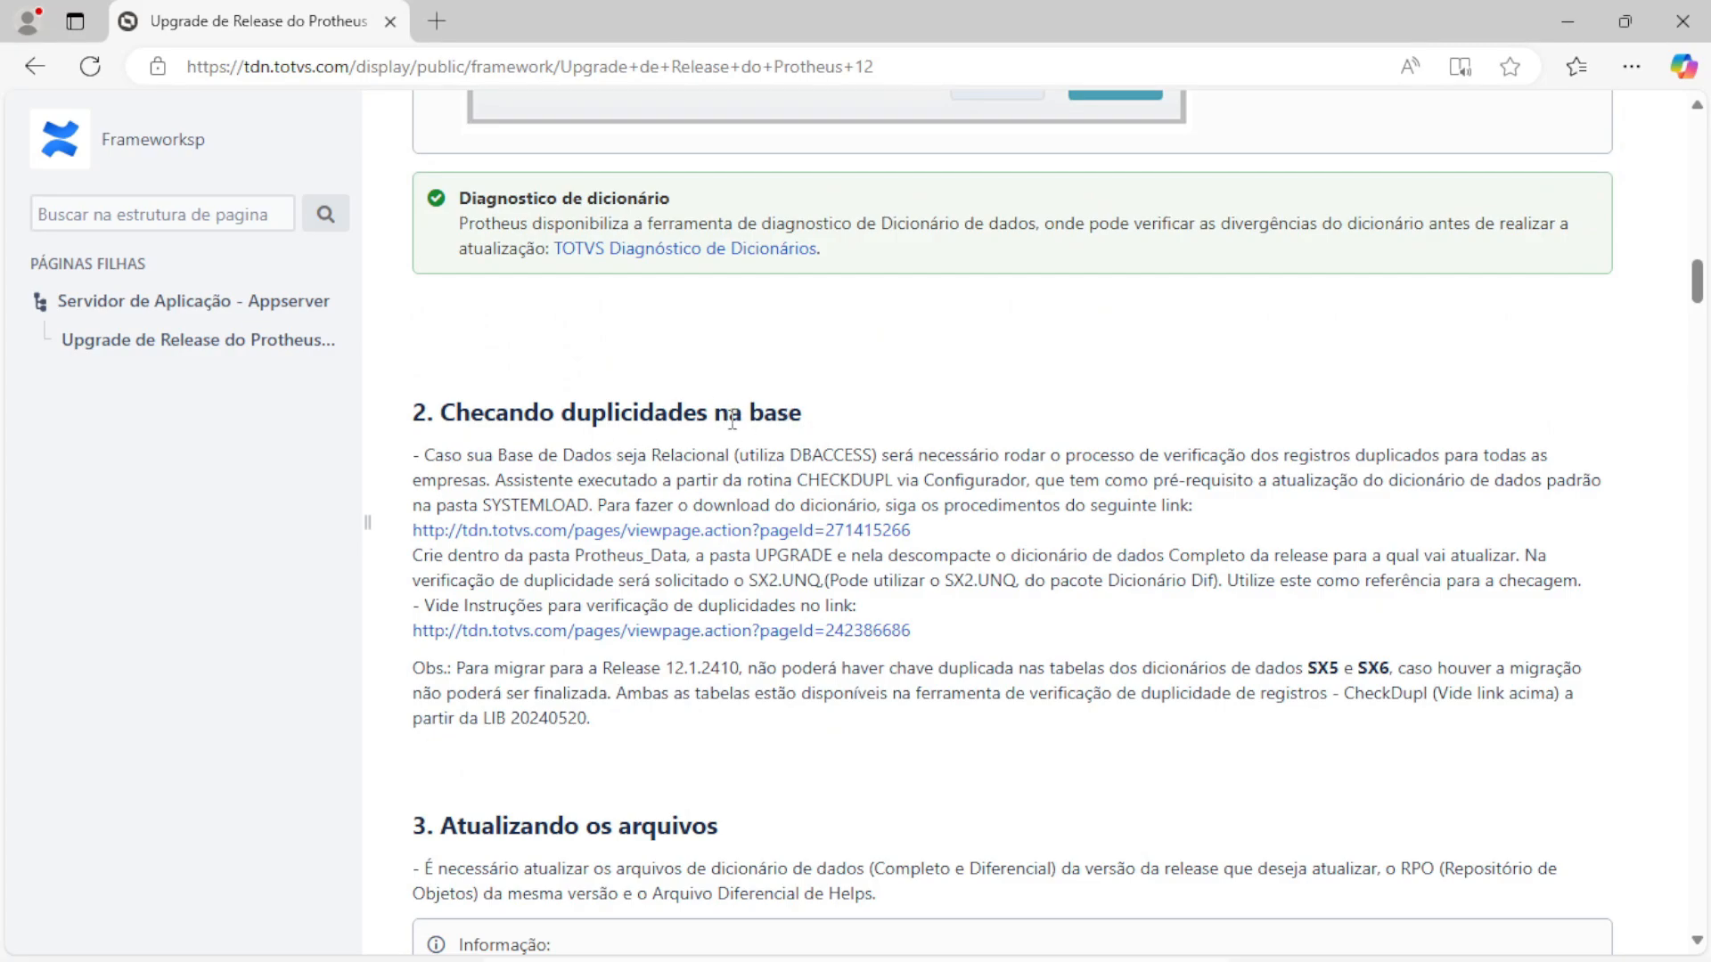
pyautogui.scroll(-5, 891, 374)
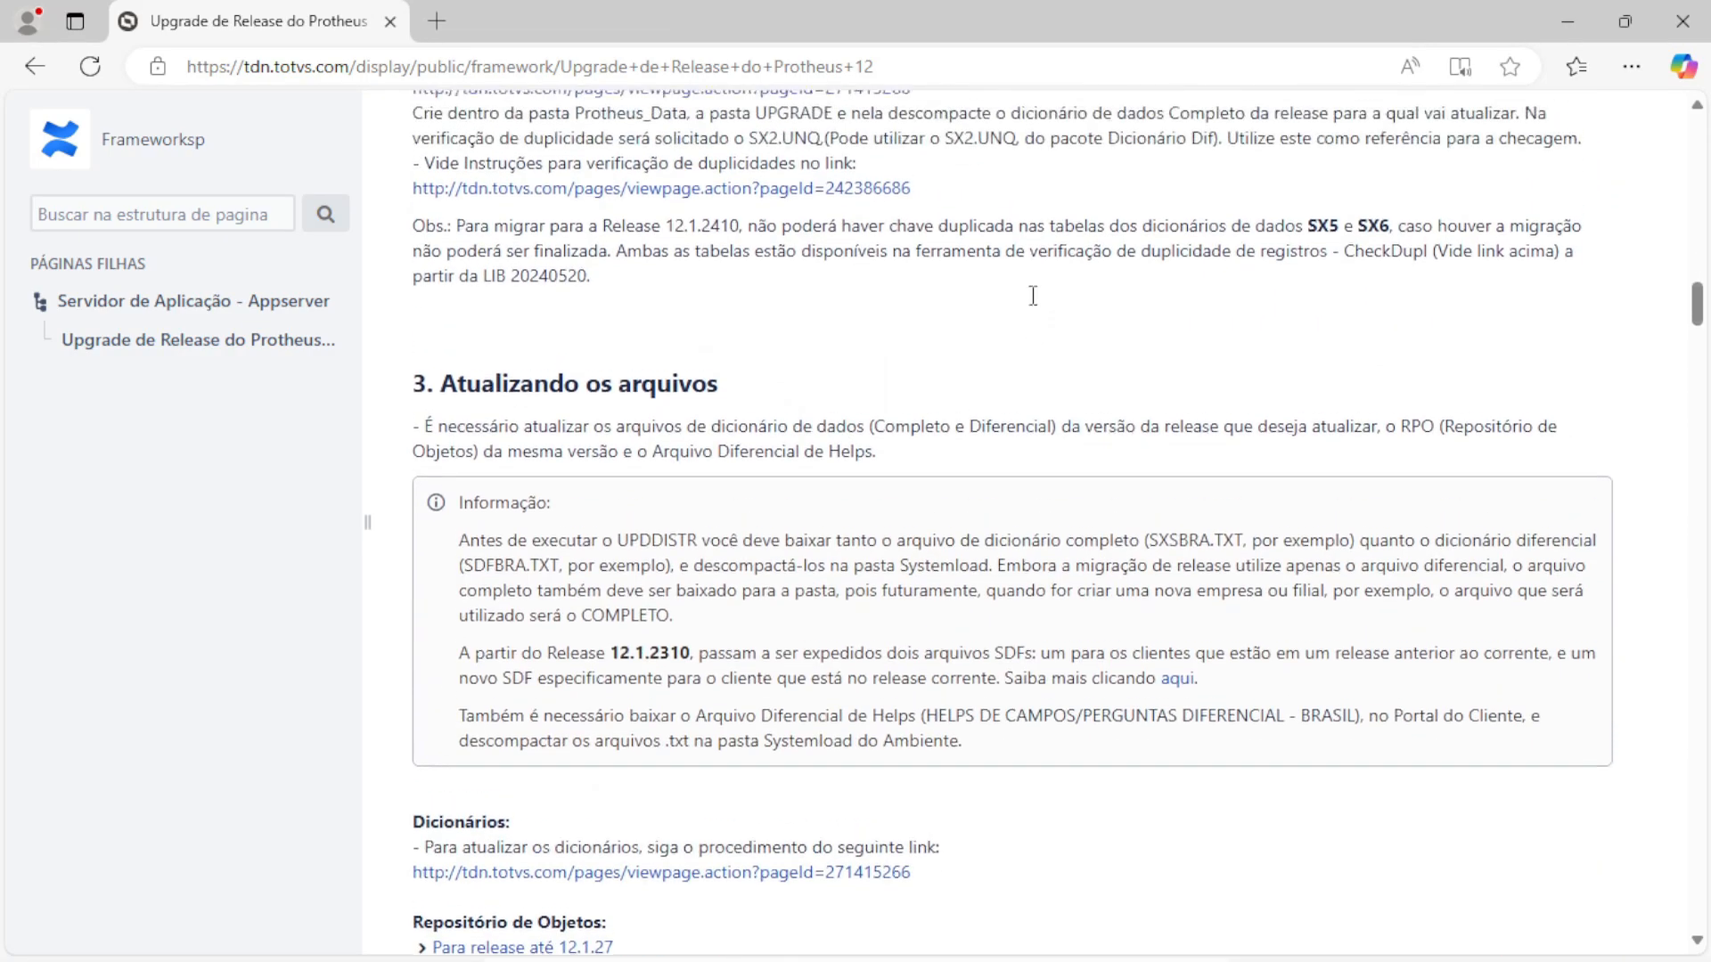
pyautogui.scroll(2, 1034, 299)
pyautogui.scroll(3, 885, 357)
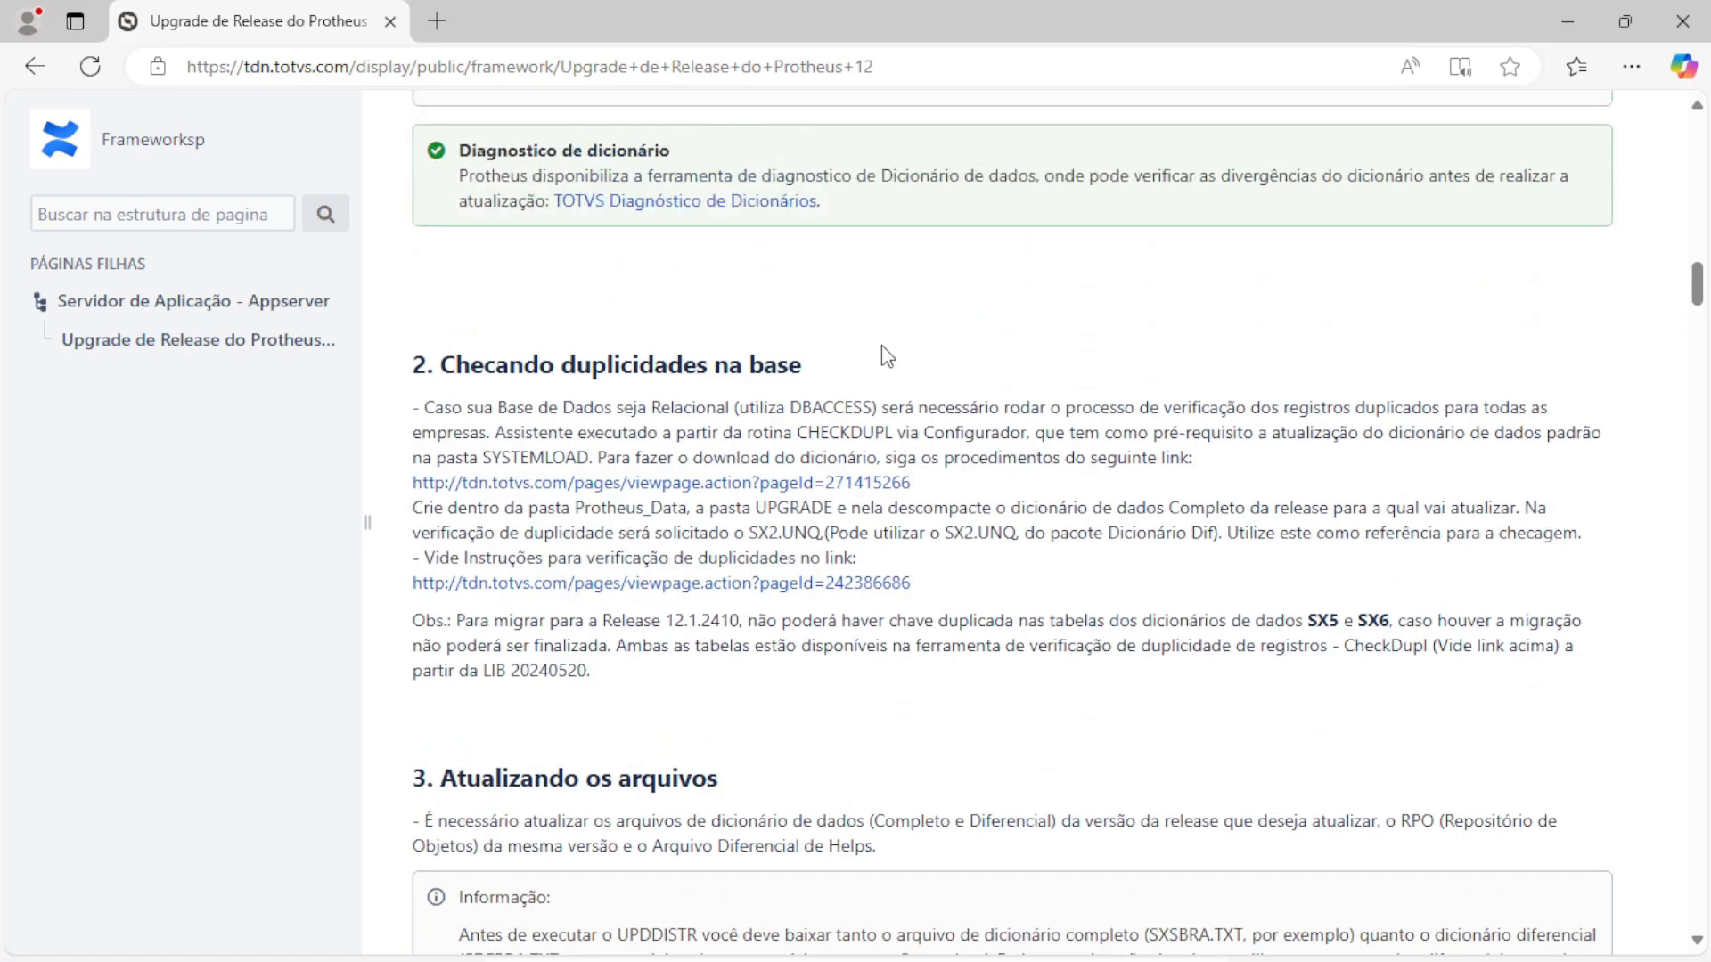
pyautogui.scroll(-2, 877, 408)
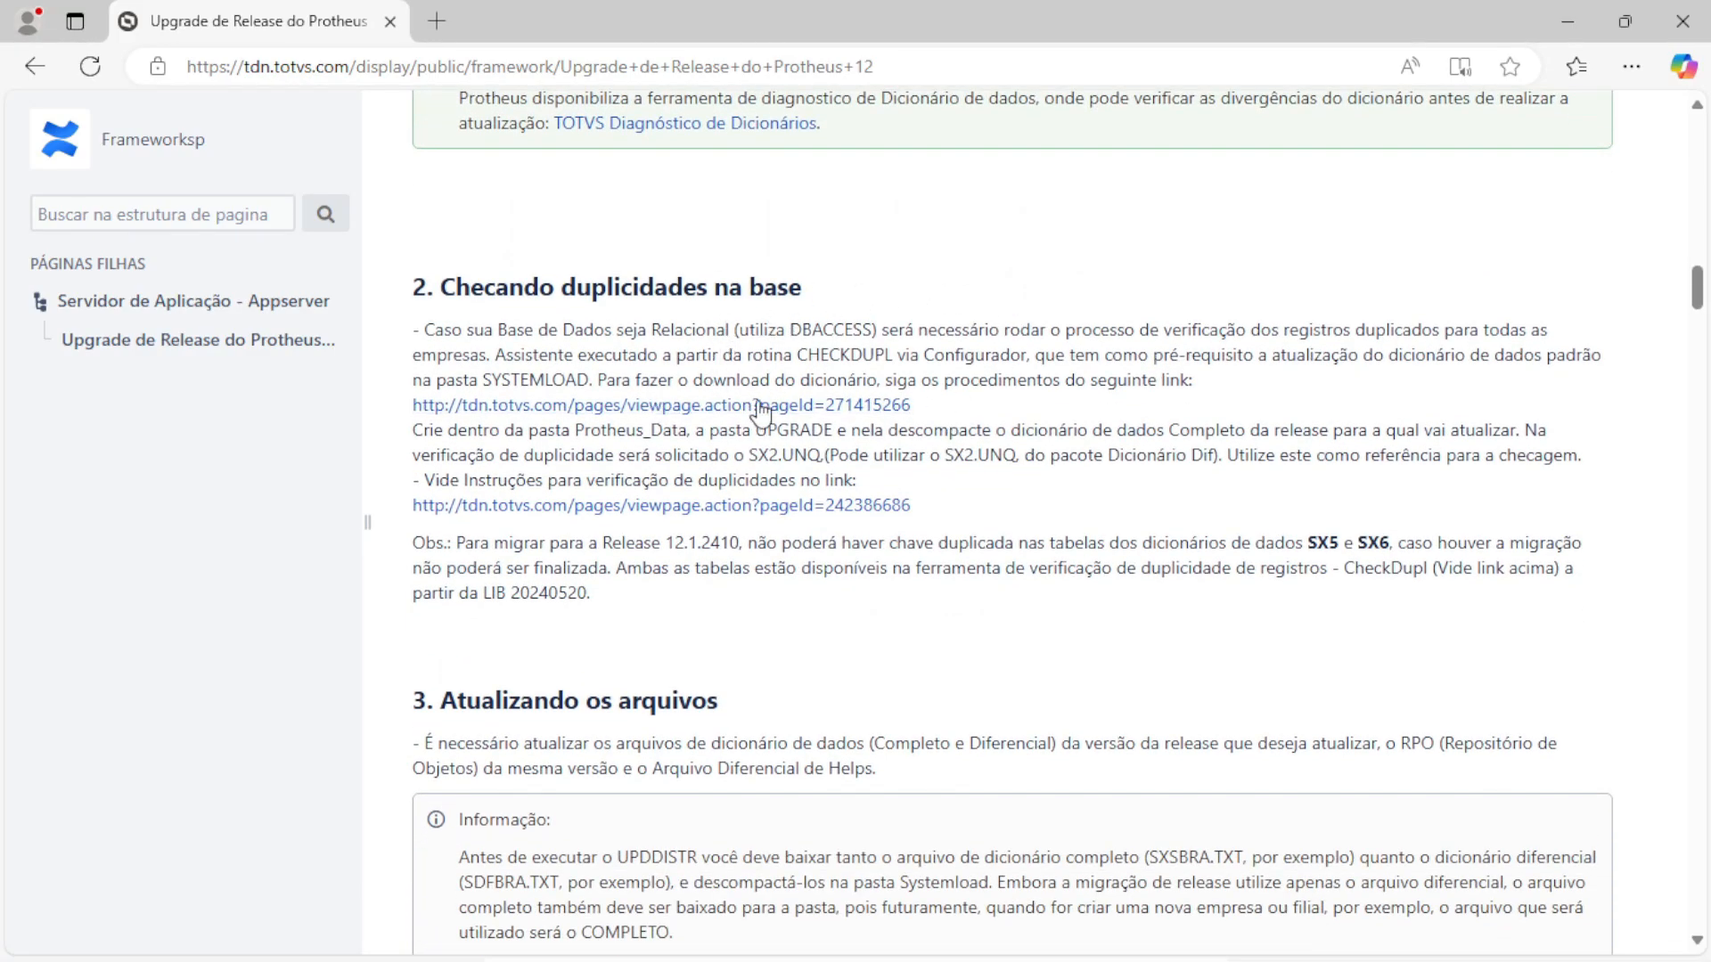
pyautogui.scroll(-1, 790, 403)
pyautogui.scroll(-6, 791, 401)
pyautogui.scroll(3, 818, 285)
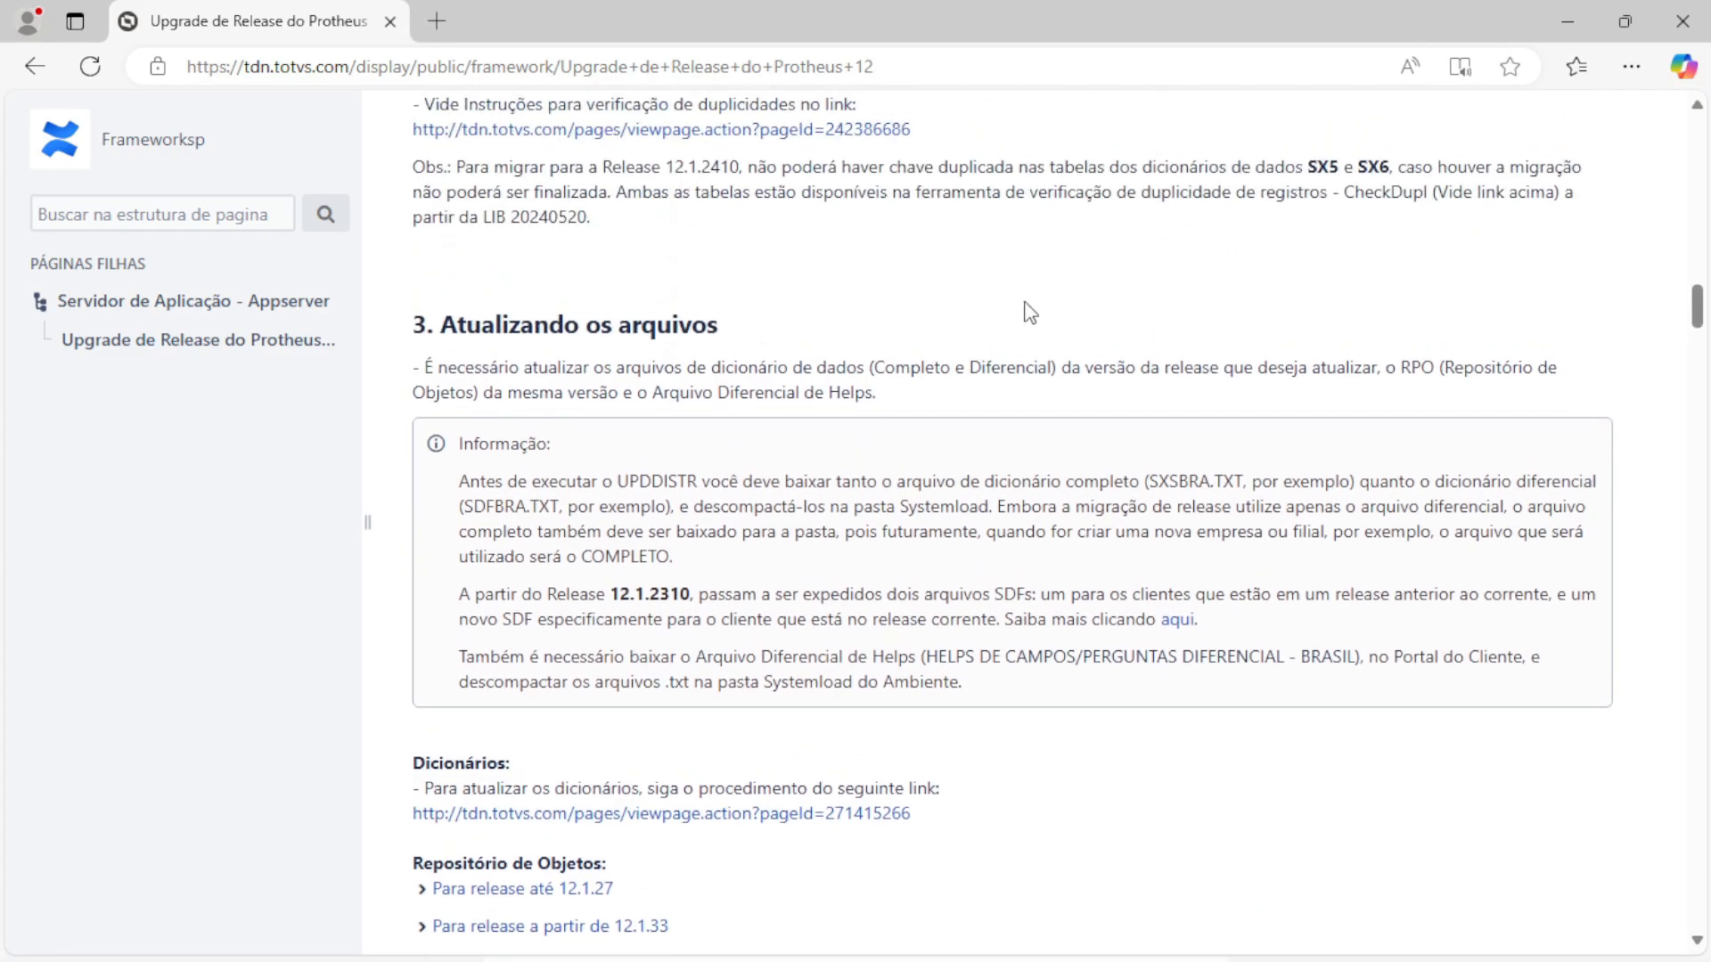
pyautogui.scroll(-1, 829, 337)
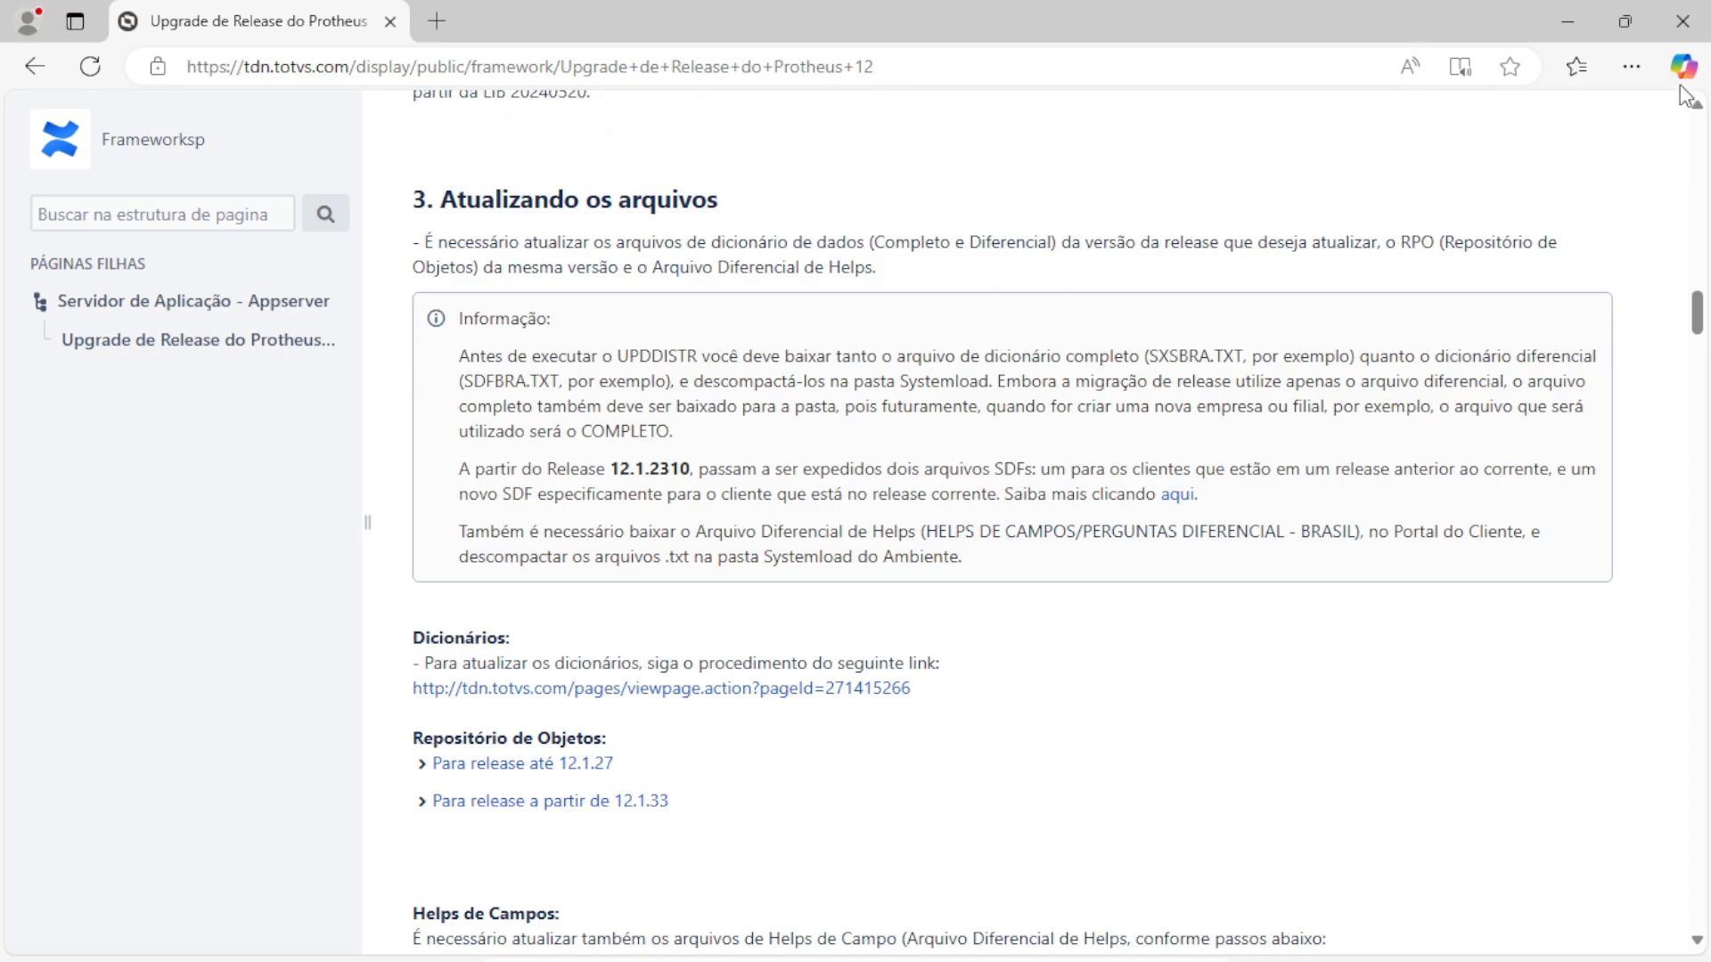
# Show the downloads as large icons, extract the APPSERVER 24.3.0.1 zip and select all its files
pyautogui.click(1567, 21)
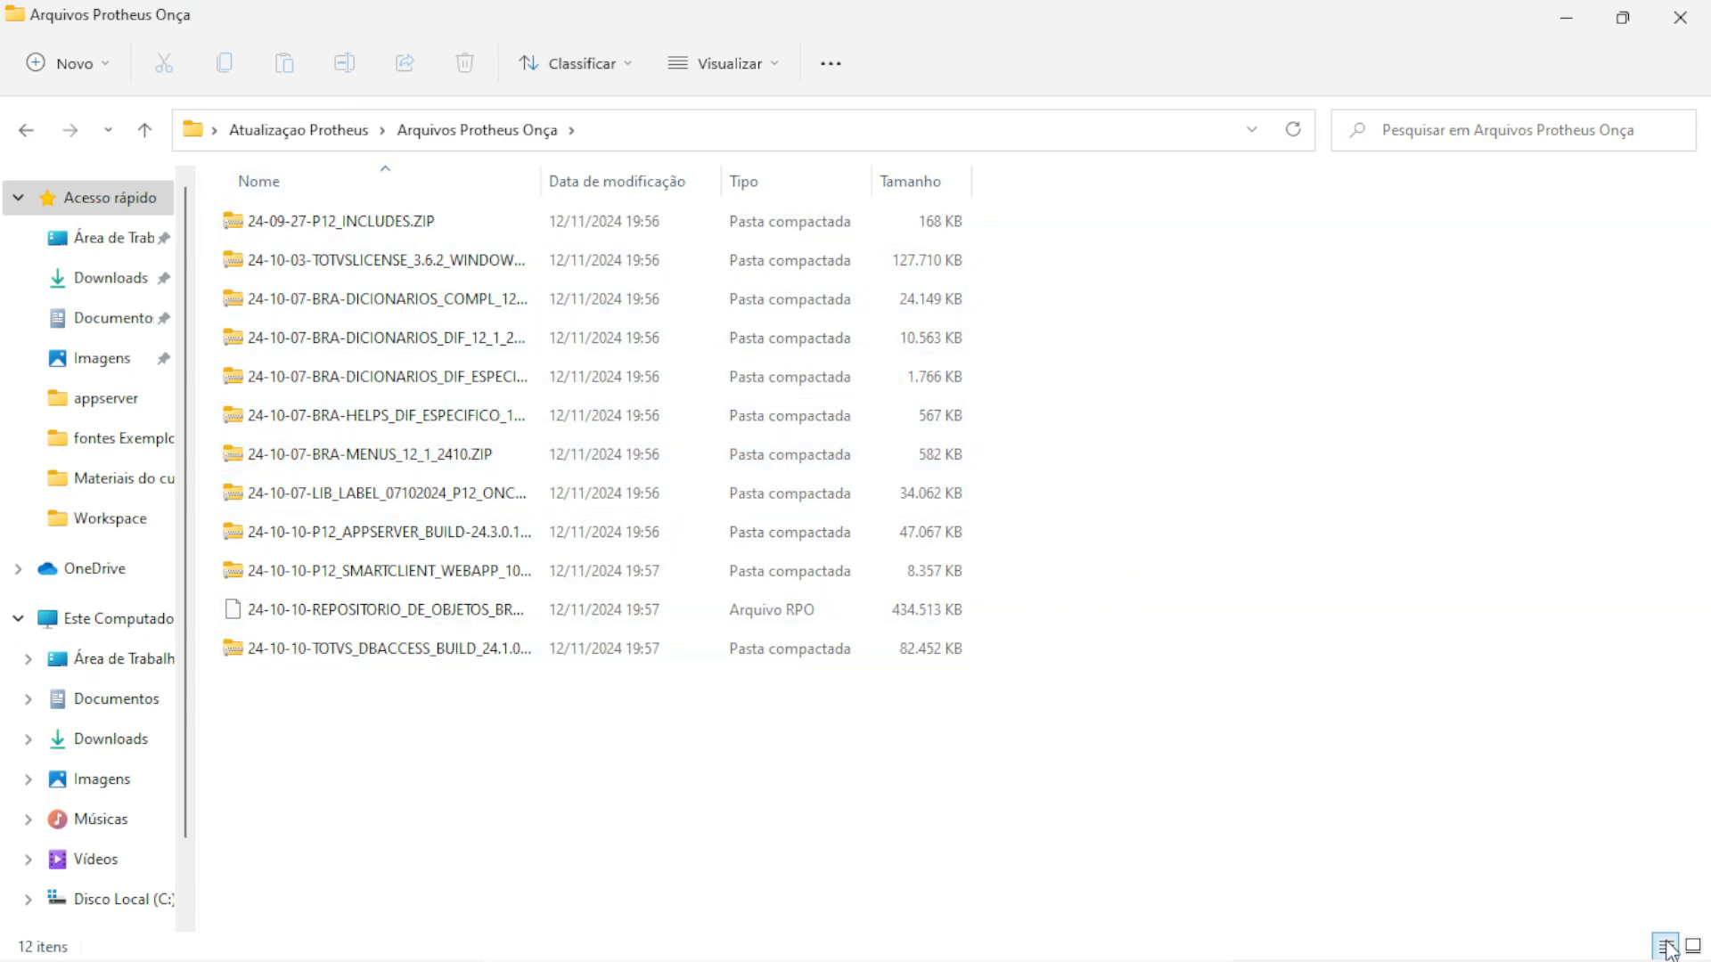
pyautogui.click(1693, 946)
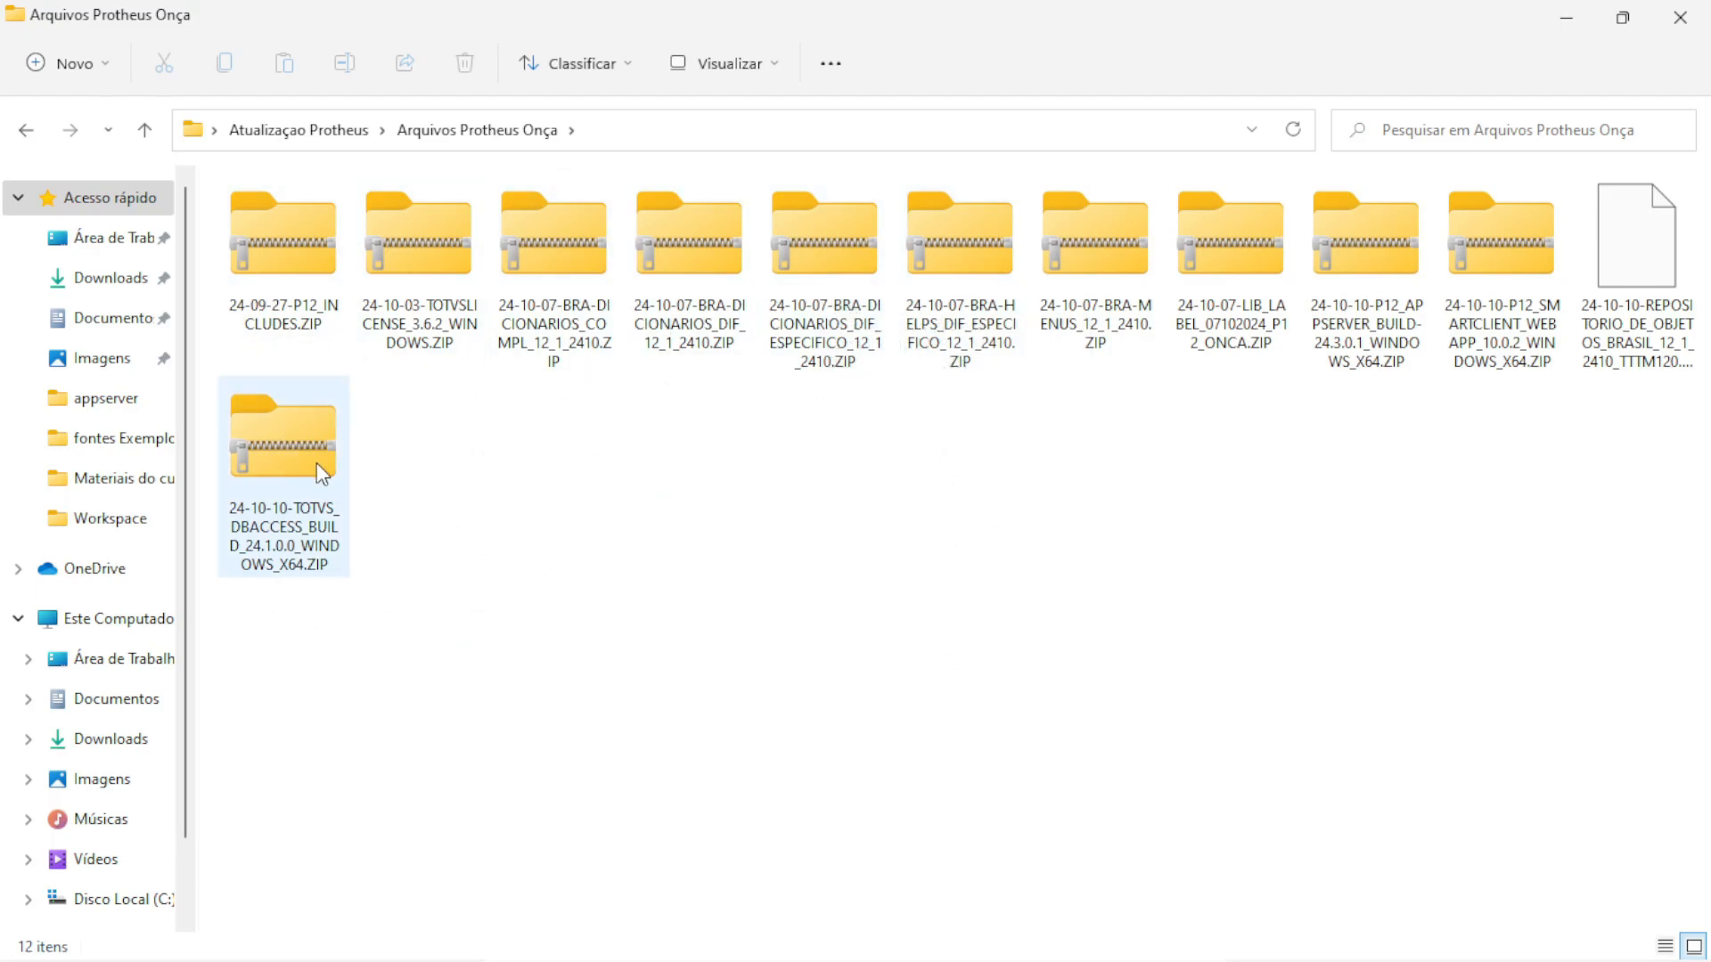
pyautogui.click(1331, 246)
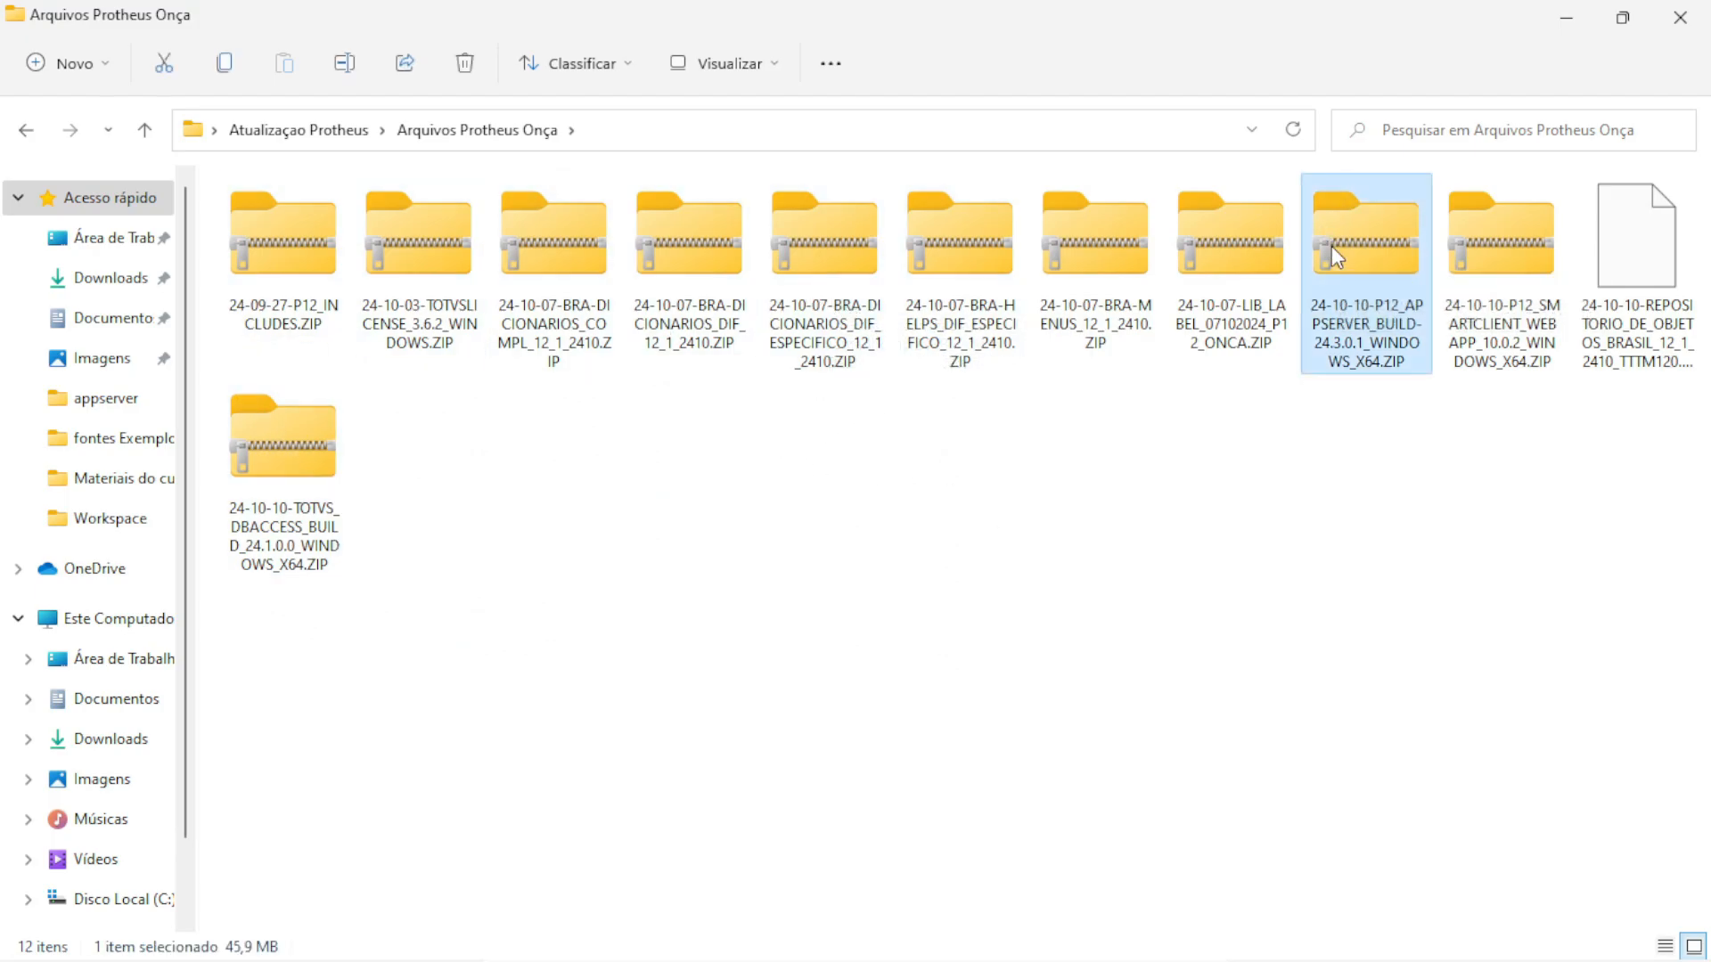
pyautogui.rightClick(1331, 246)
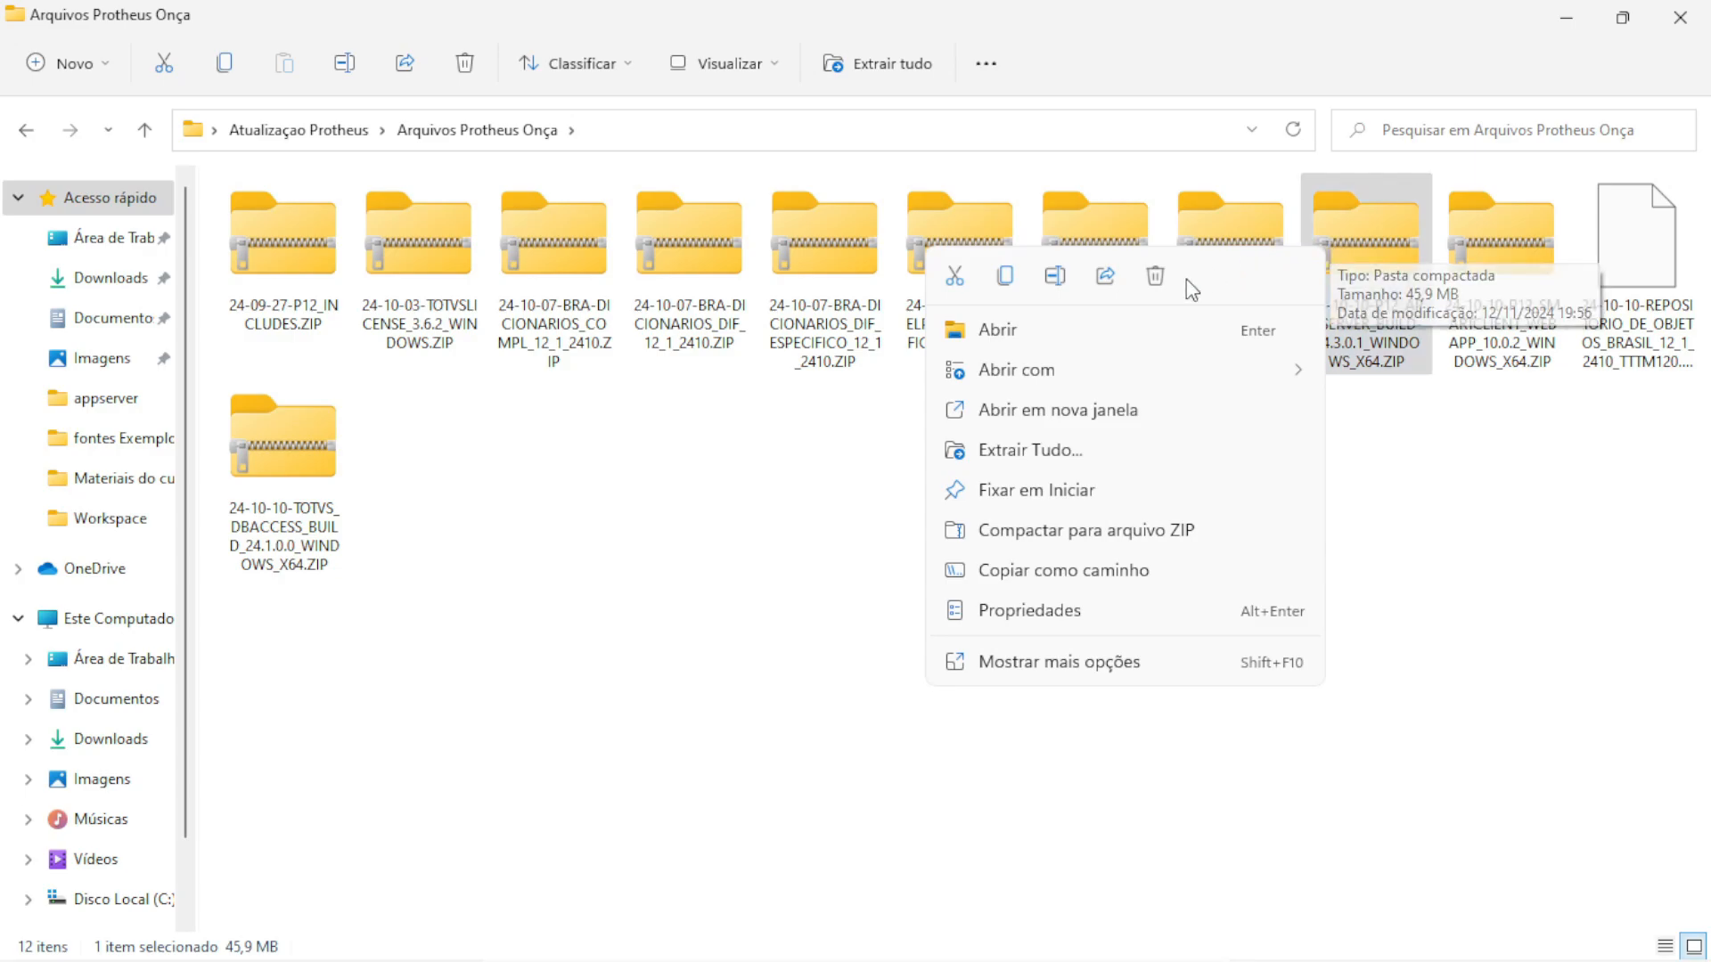
pyautogui.click(1025, 450)
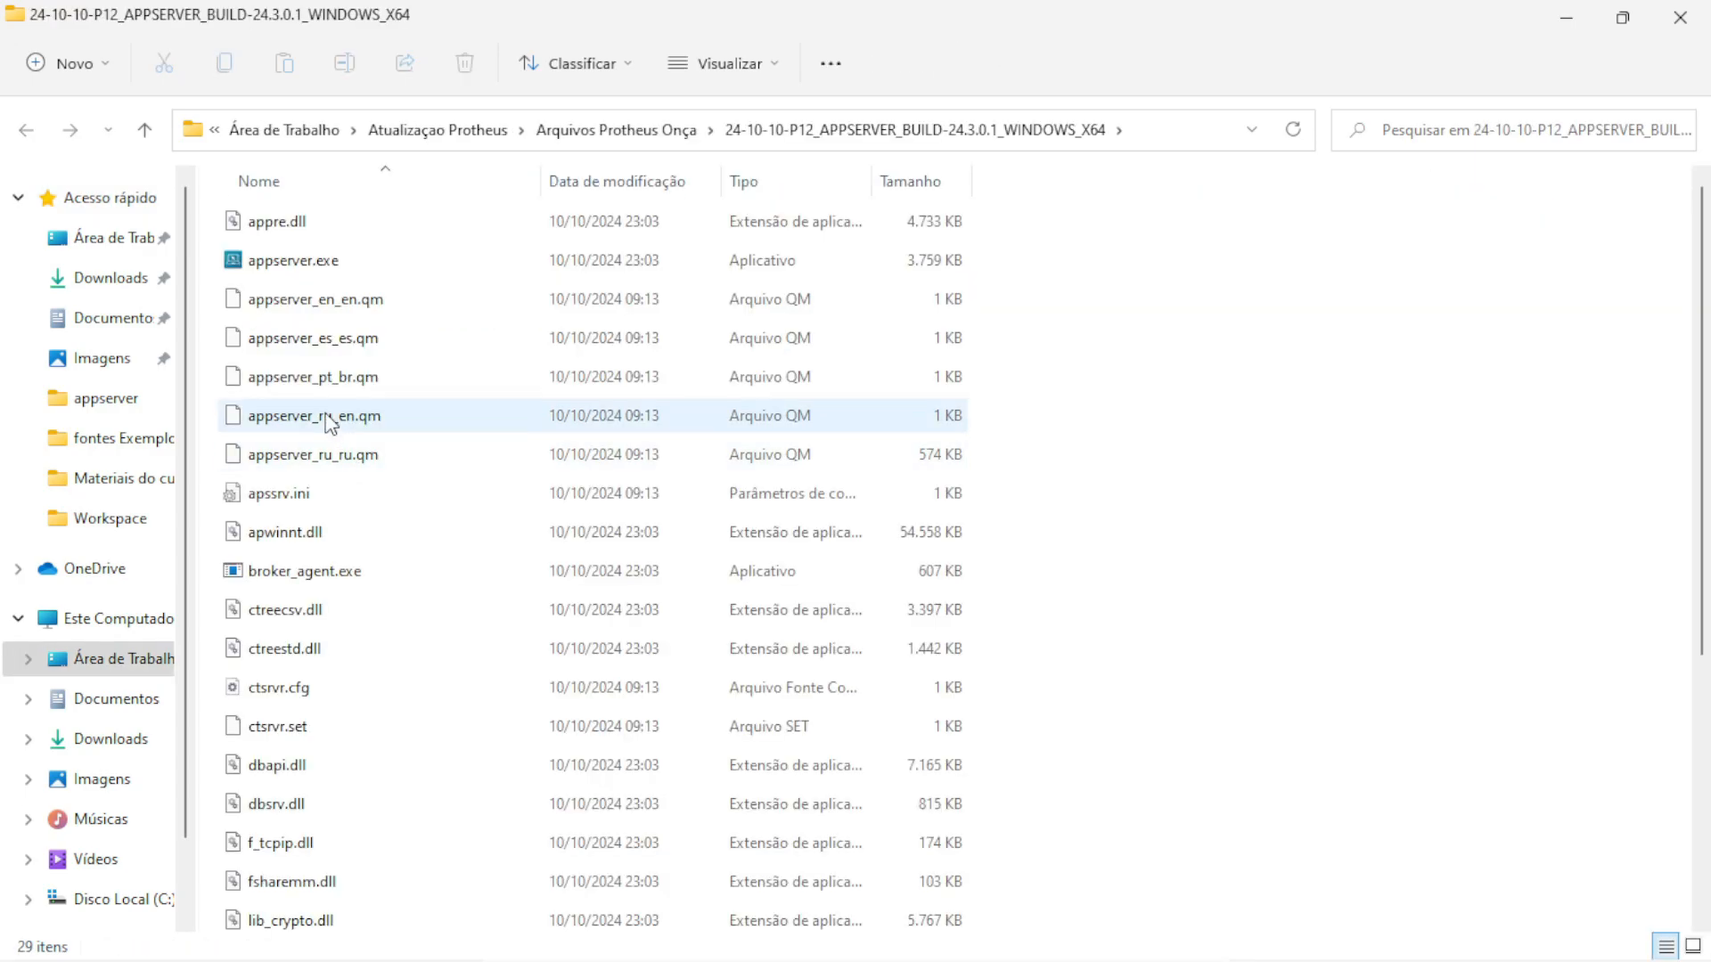
pyautogui.click(328, 420)
pyautogui.hotkey('ctrl', 'a')
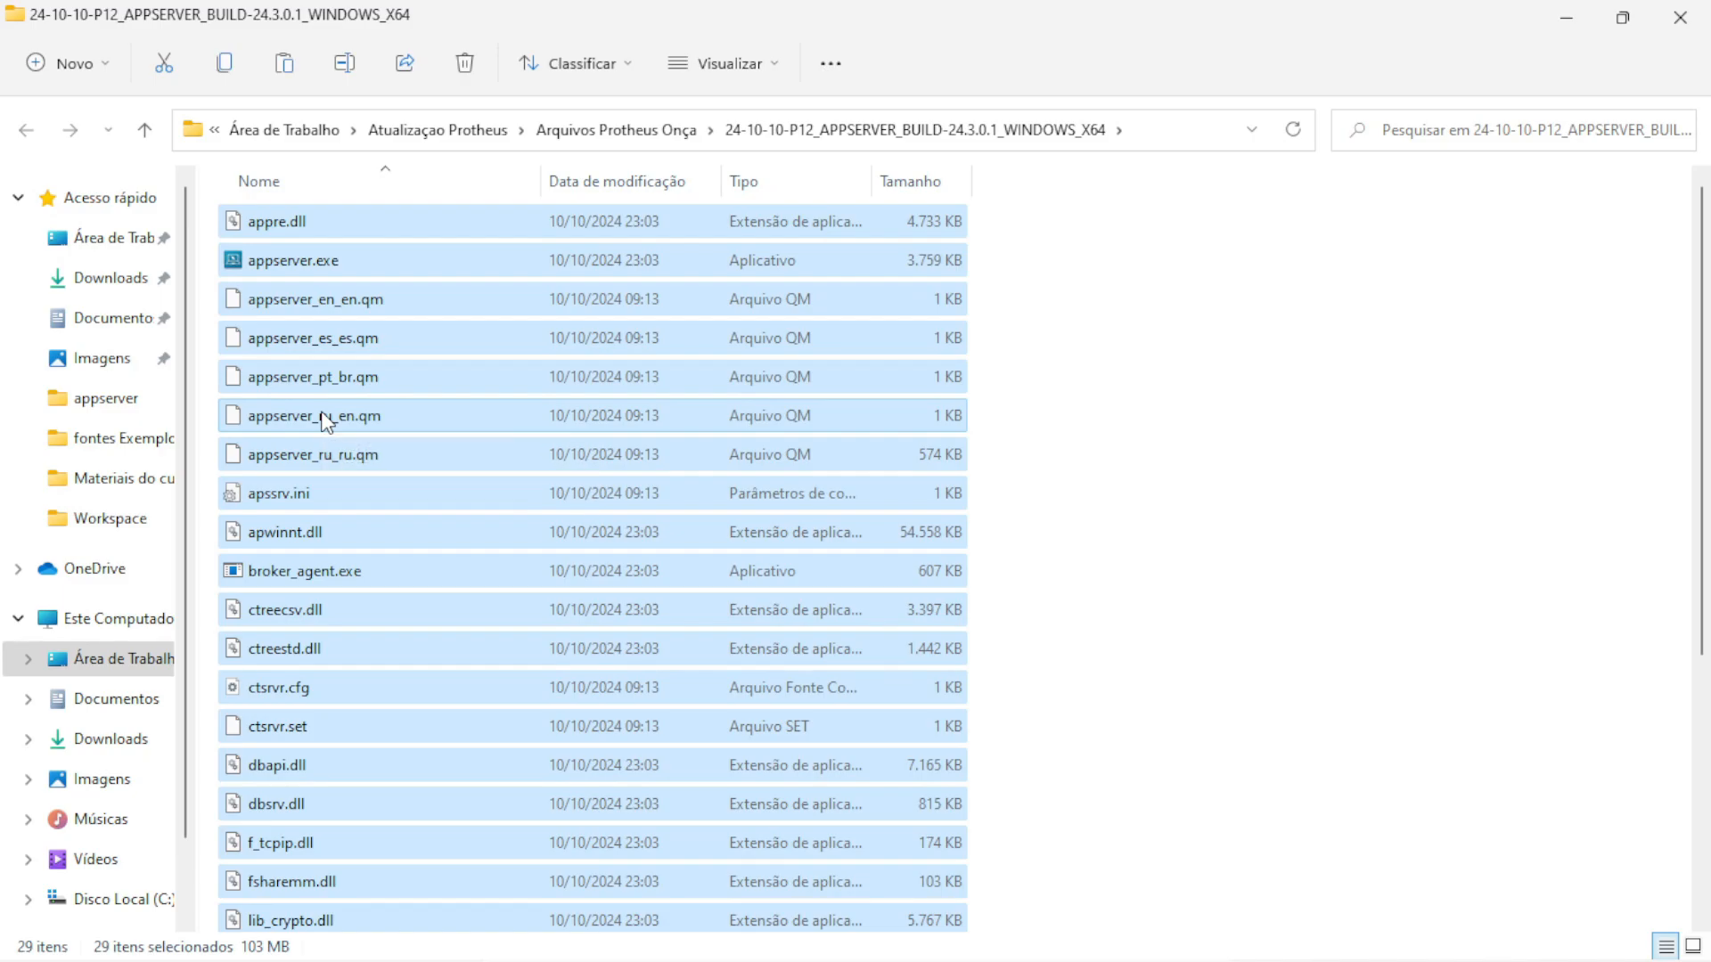
# Paste the 29 build files into C:\TOTVS\Protheus\Protheus\bin\appserver, replacing existing files
pyautogui.click(131, 905)
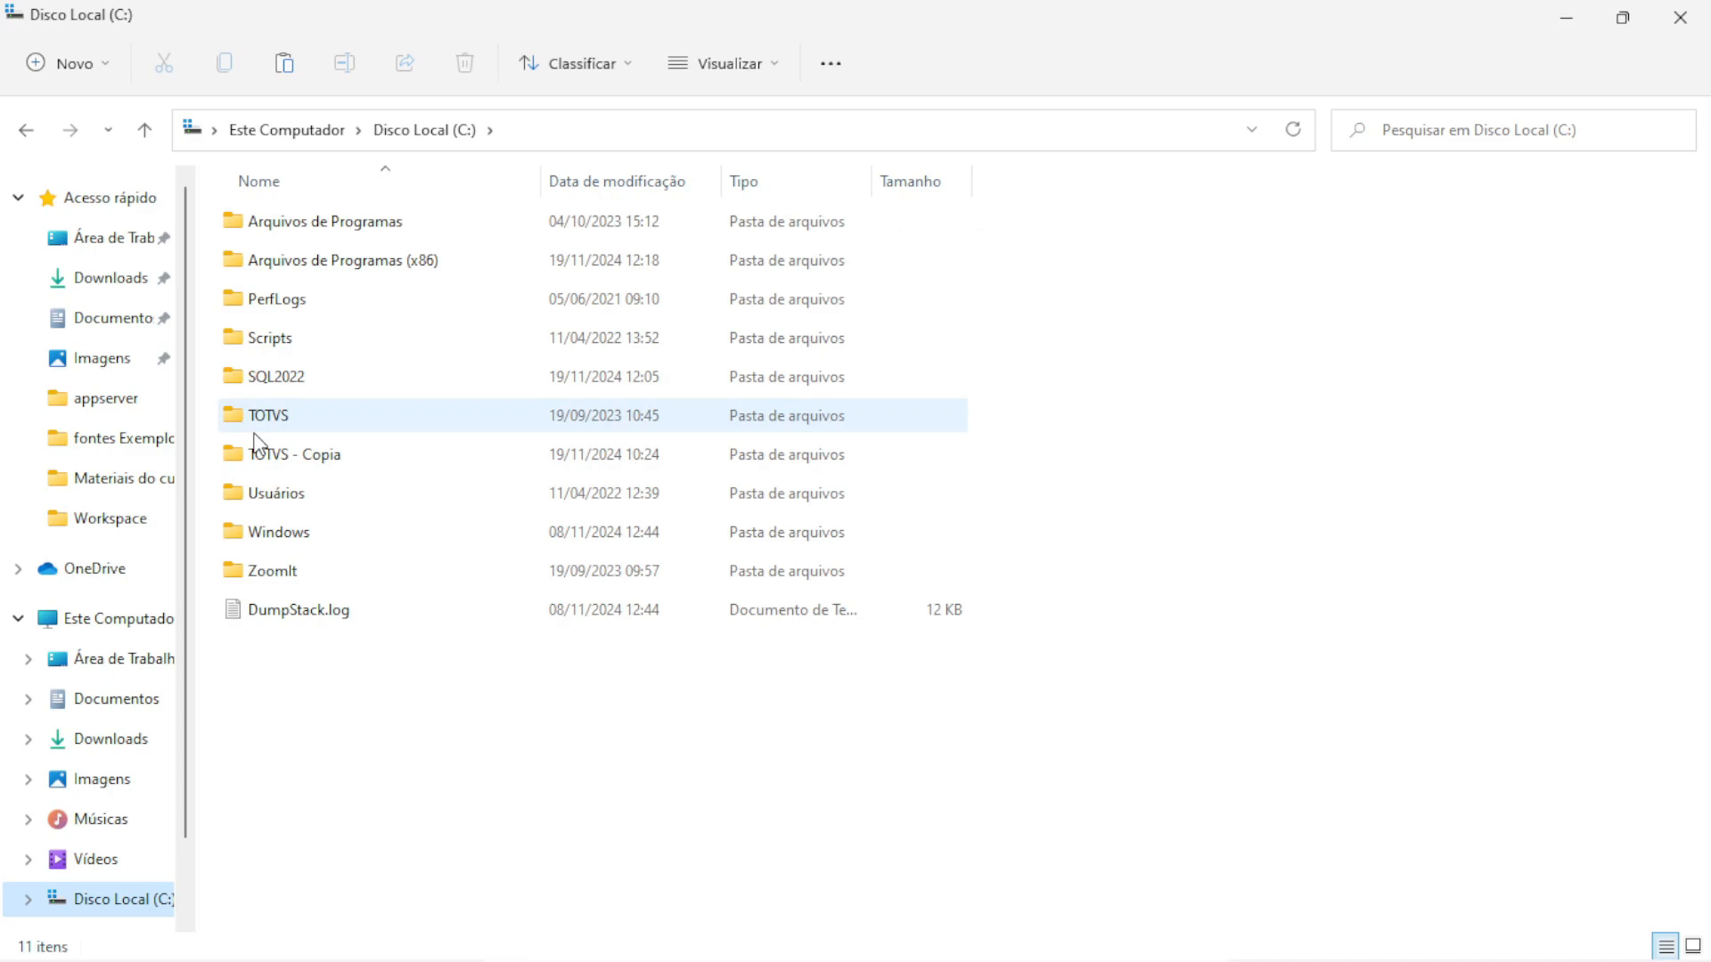
pyautogui.doubleClick(271, 424)
pyautogui.doubleClick(303, 230)
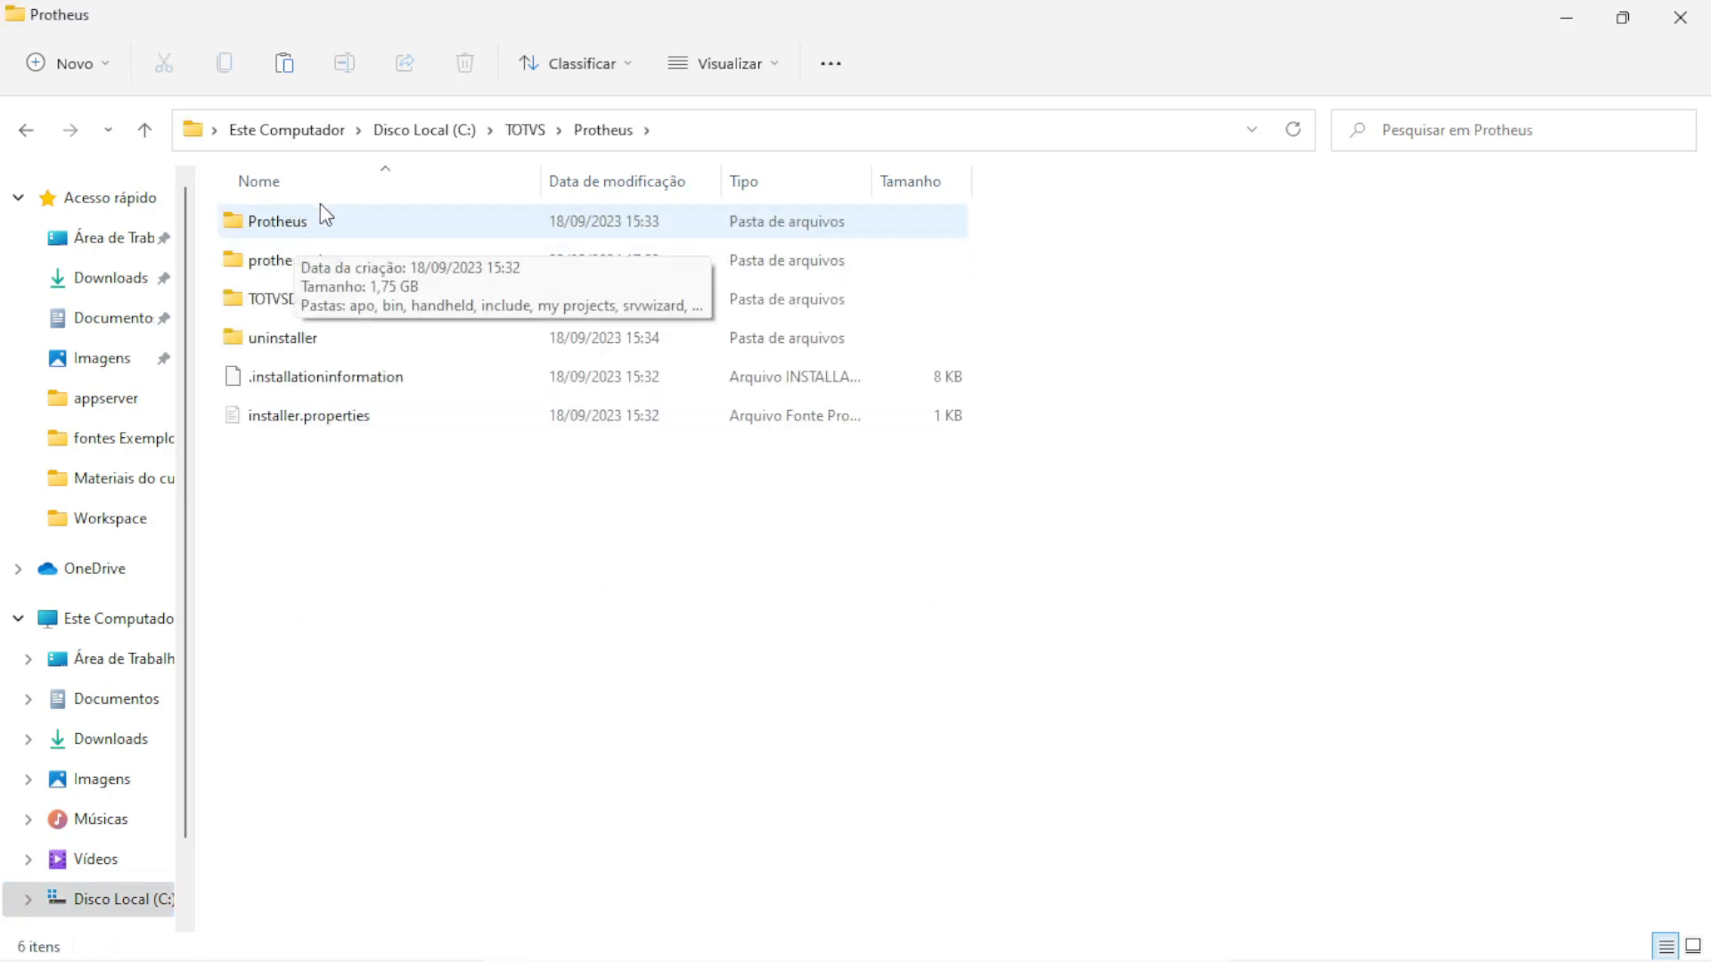
pyautogui.doubleClick(279, 224)
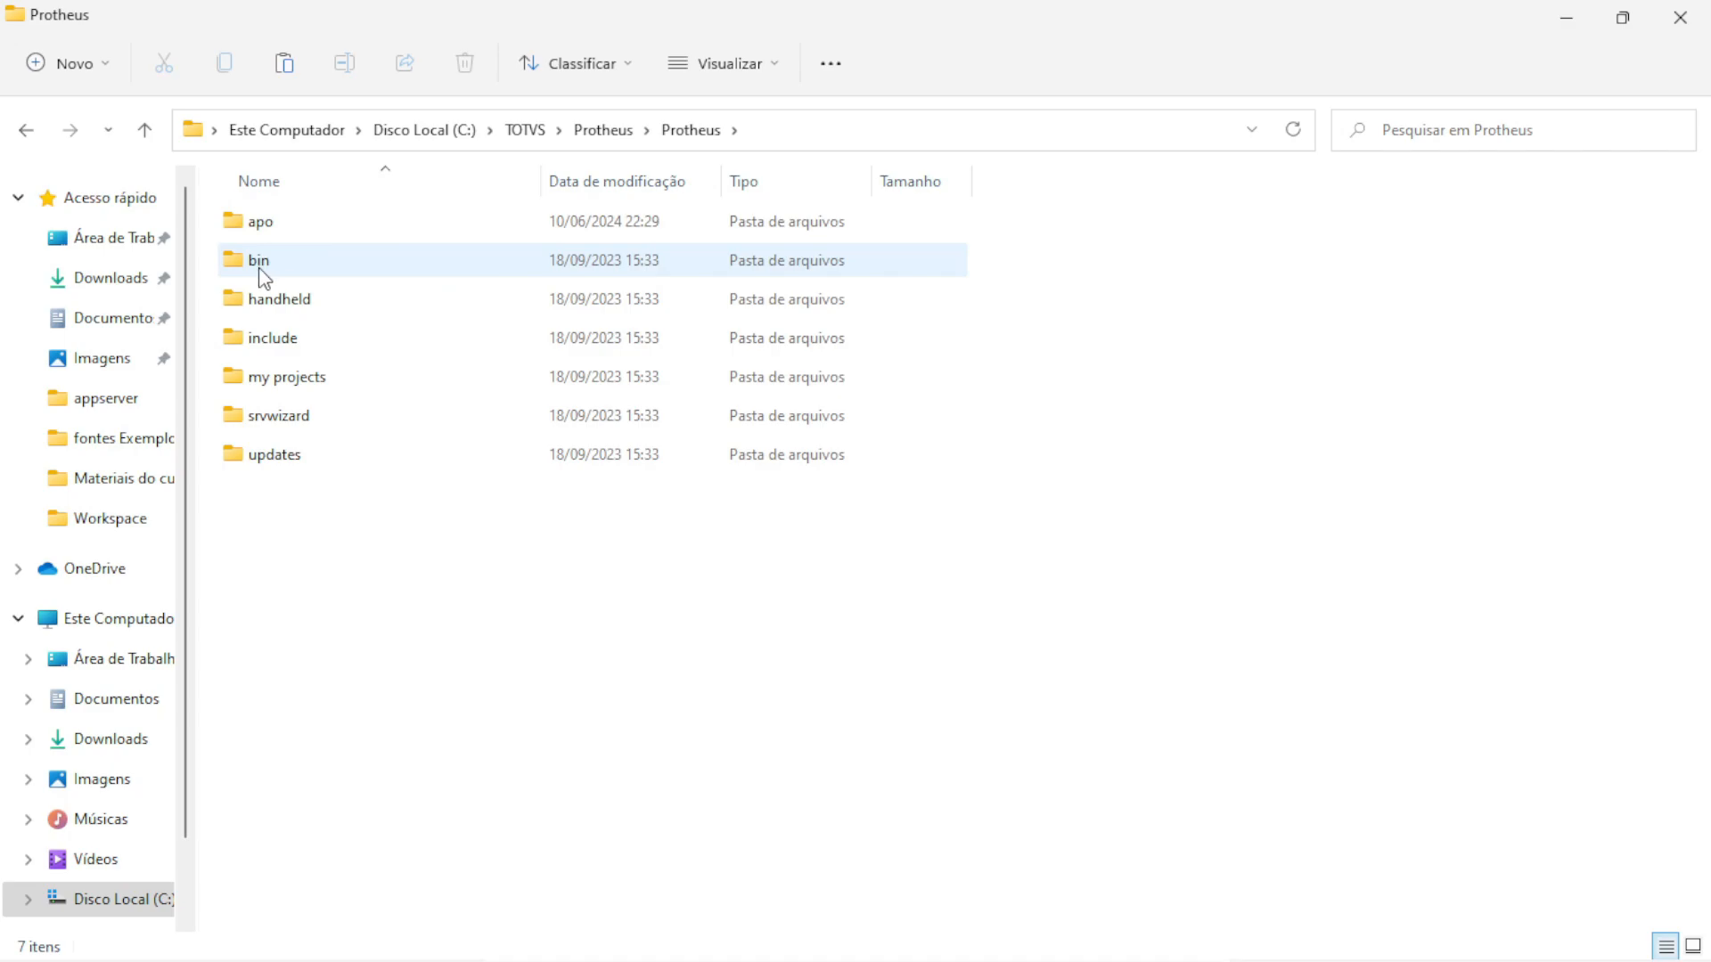
pyautogui.doubleClick(258, 265)
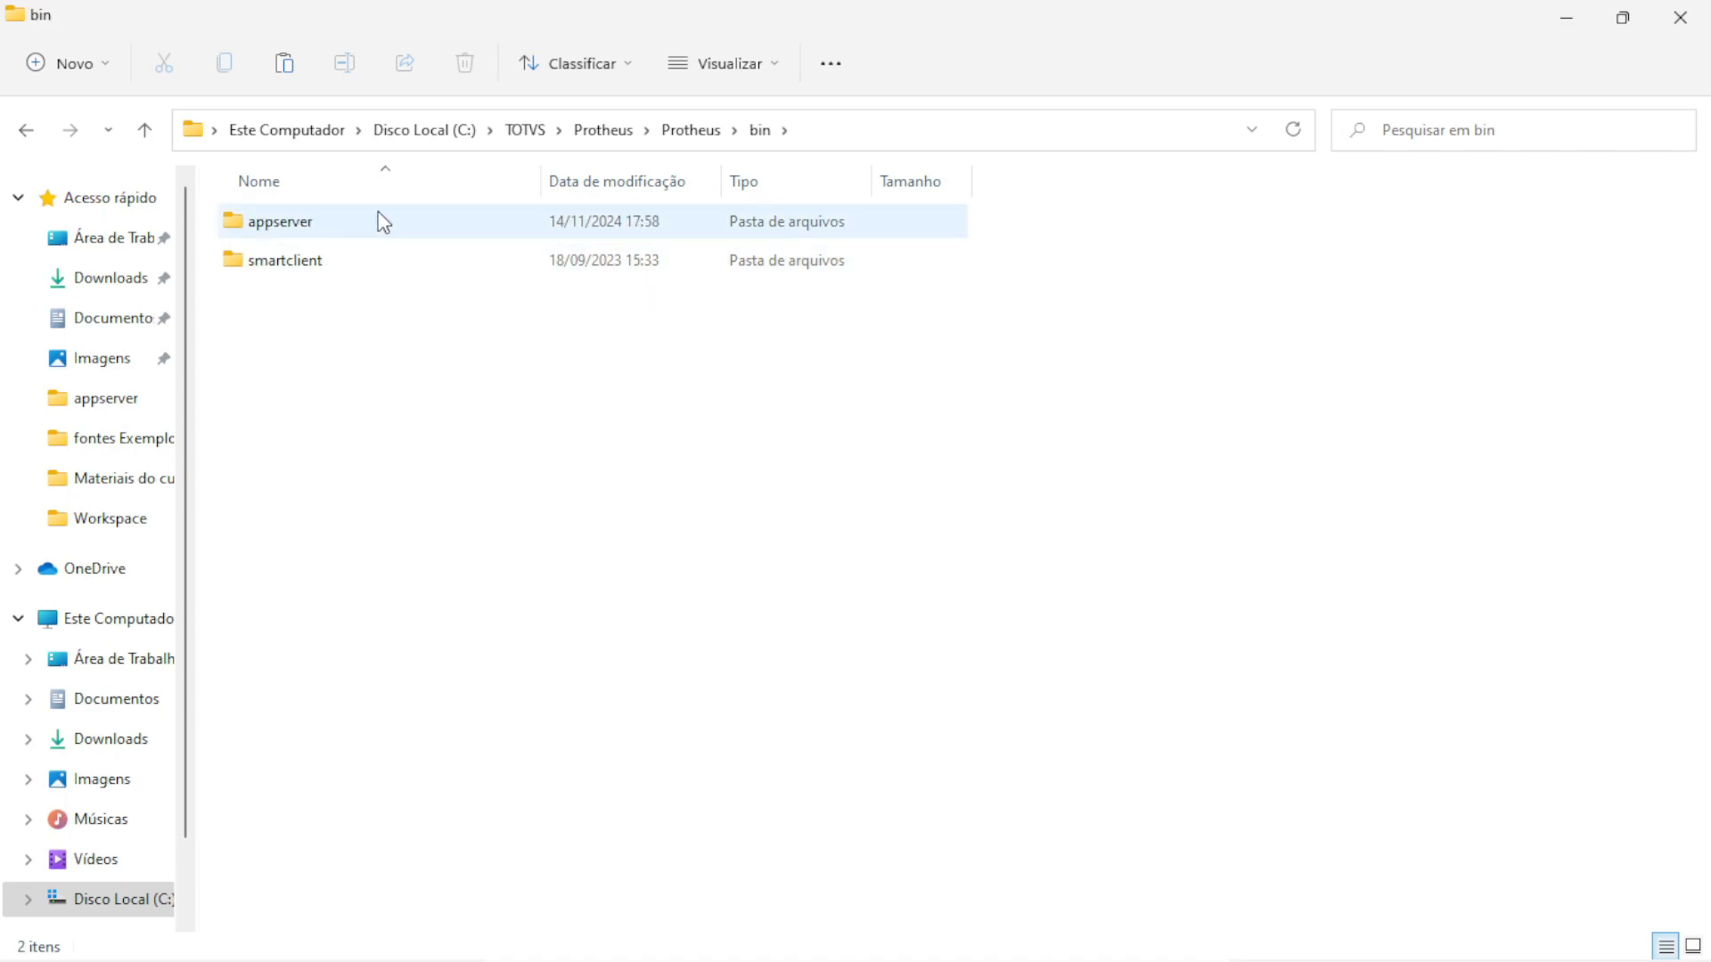
pyautogui.doubleClick(294, 222)
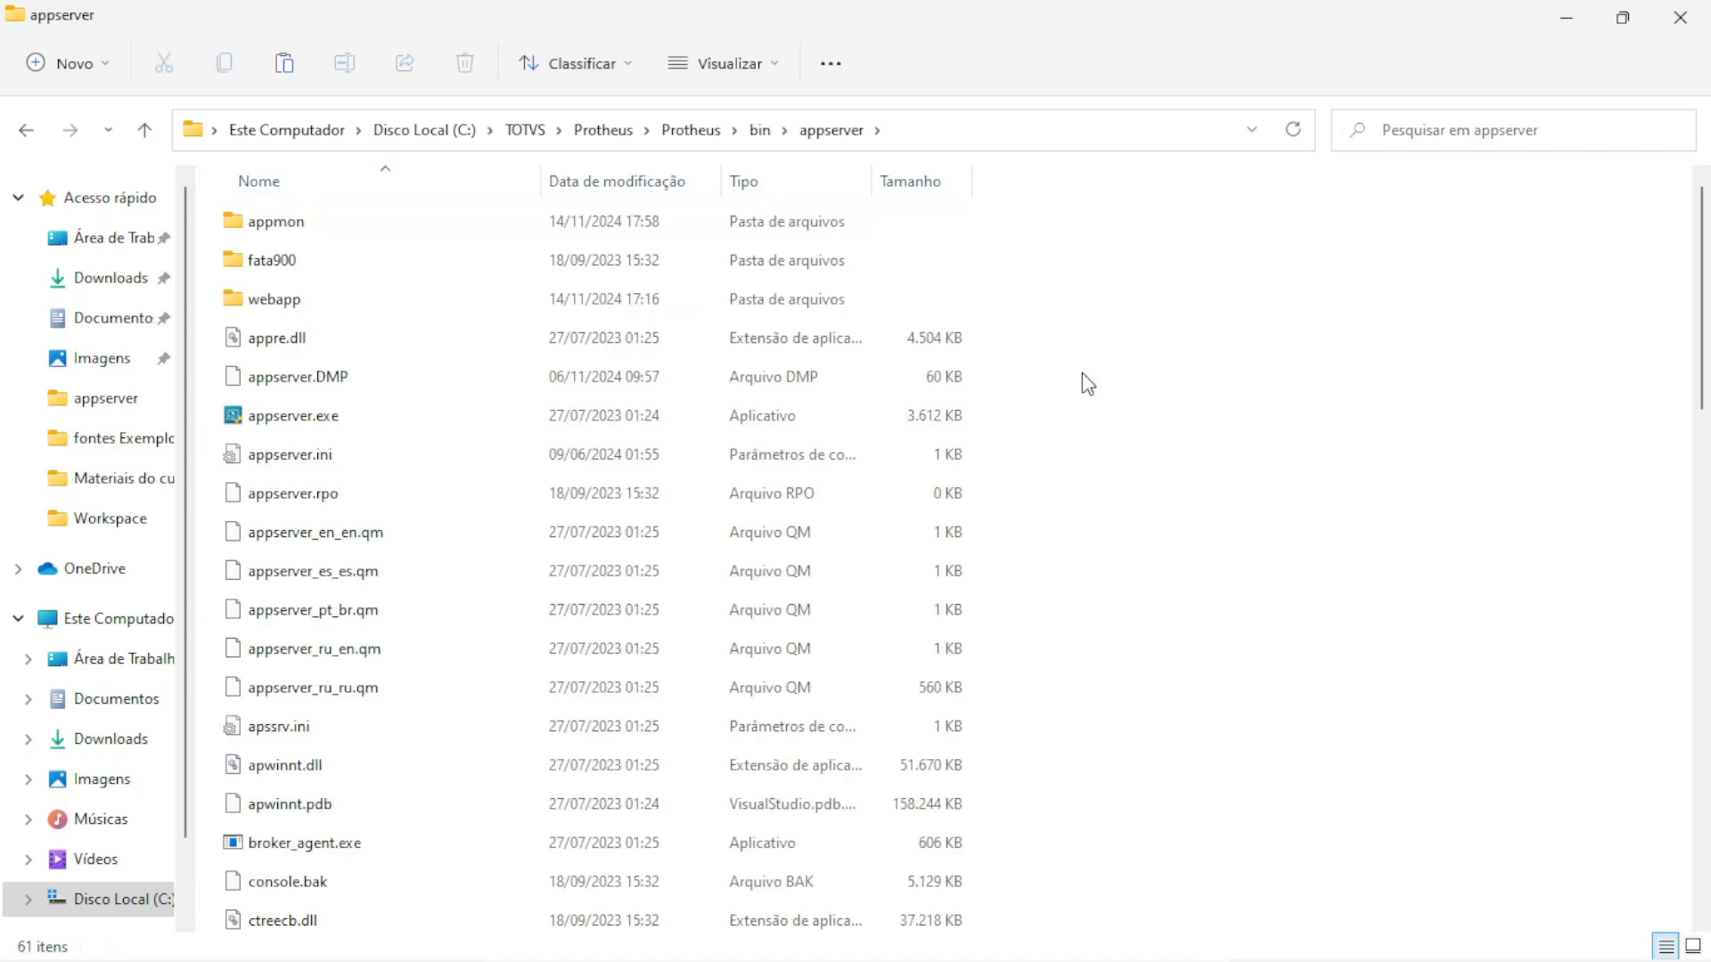
pyautogui.hotkey('ctrl', 'v')
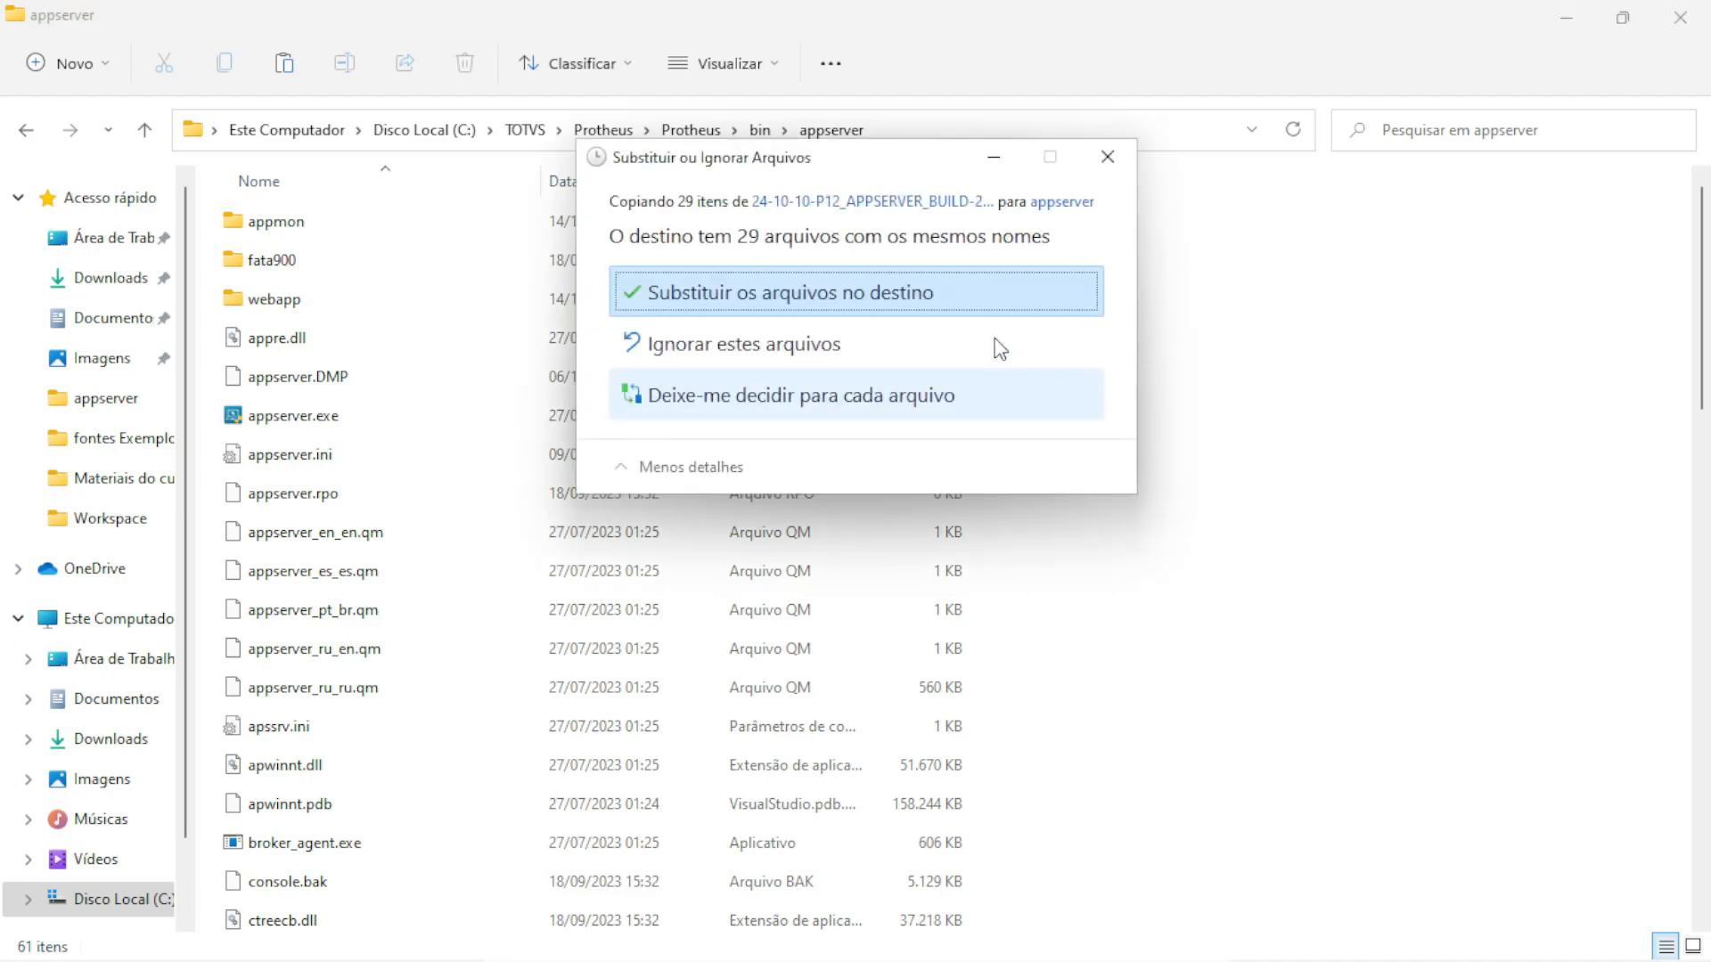
pyautogui.click(766, 307)
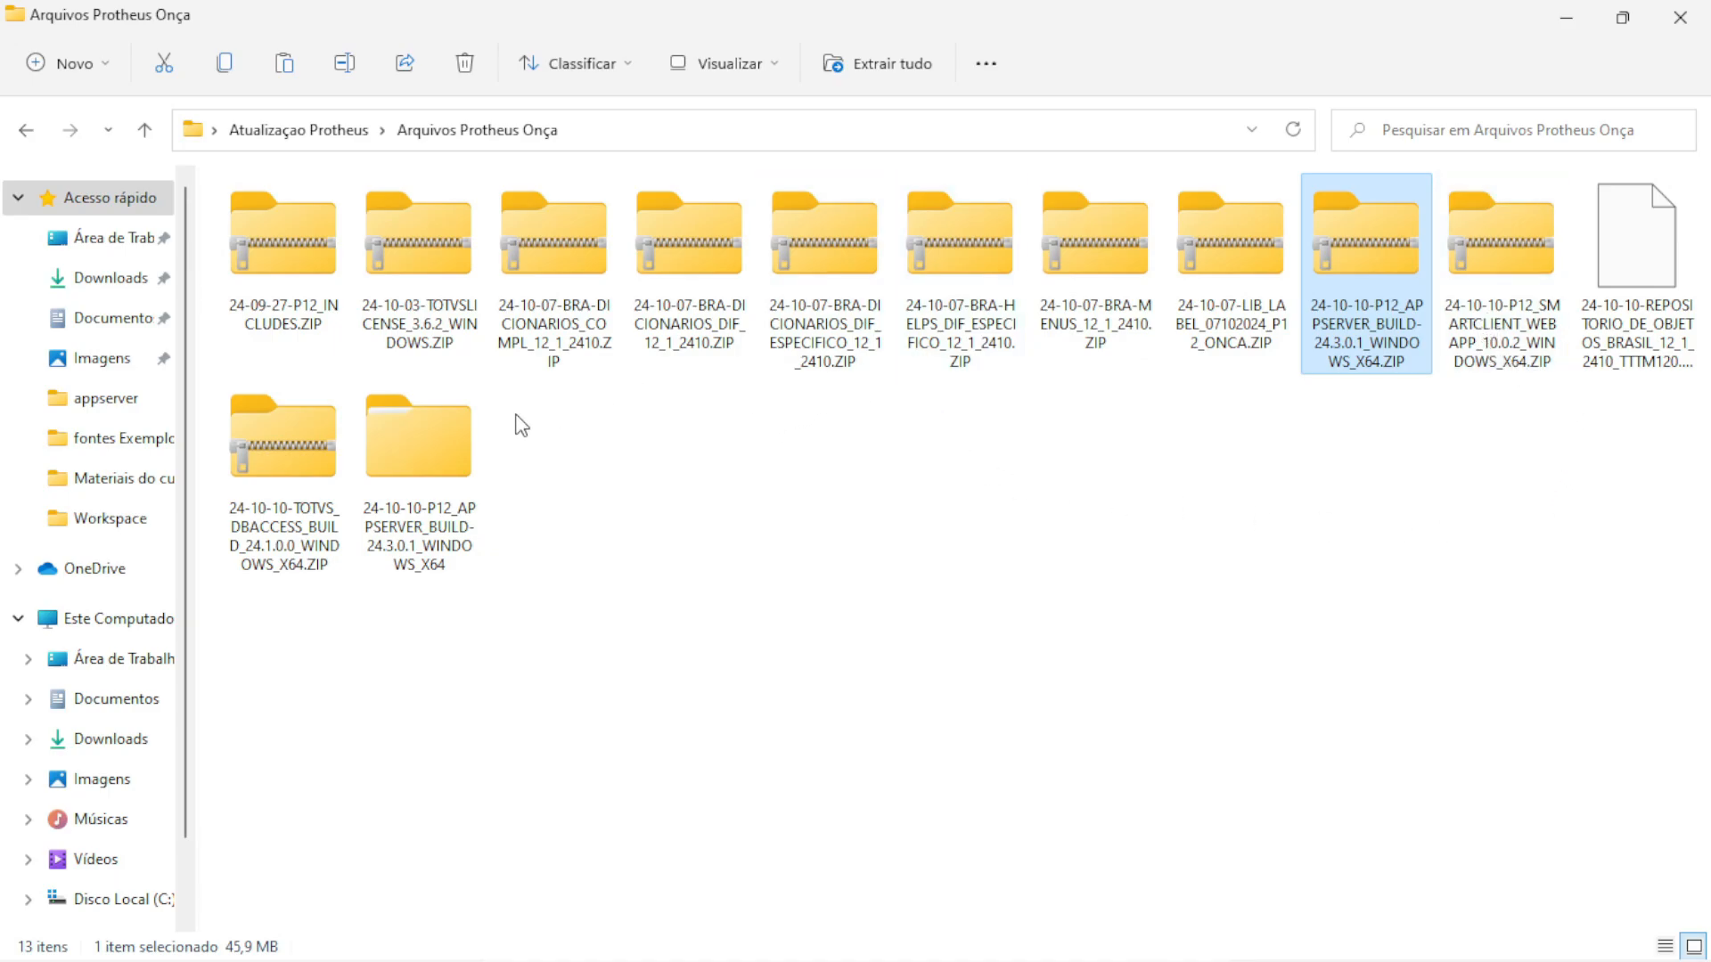
# Extract the DBAccess 24.1.0.0 zip and paste its files over C:\TOTVS\Protheus\TOTVSDBAccess\windows
pyautogui.click(294, 459)
pyautogui.rightClick(291, 451)
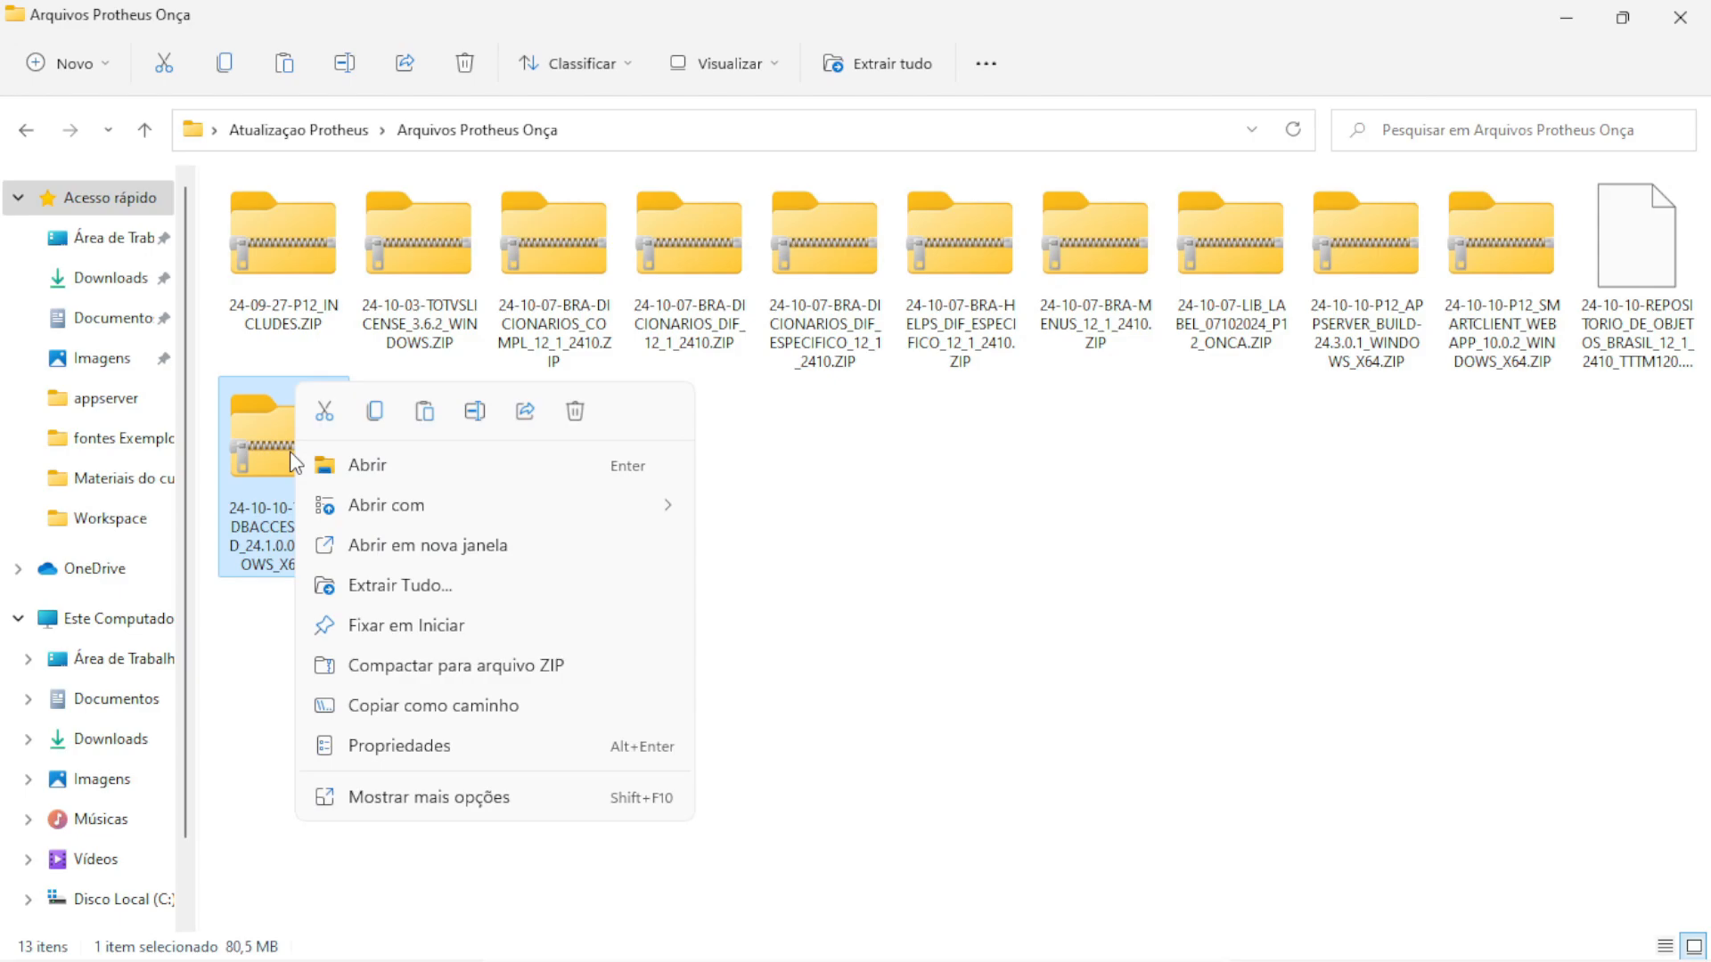
pyautogui.click(366, 577)
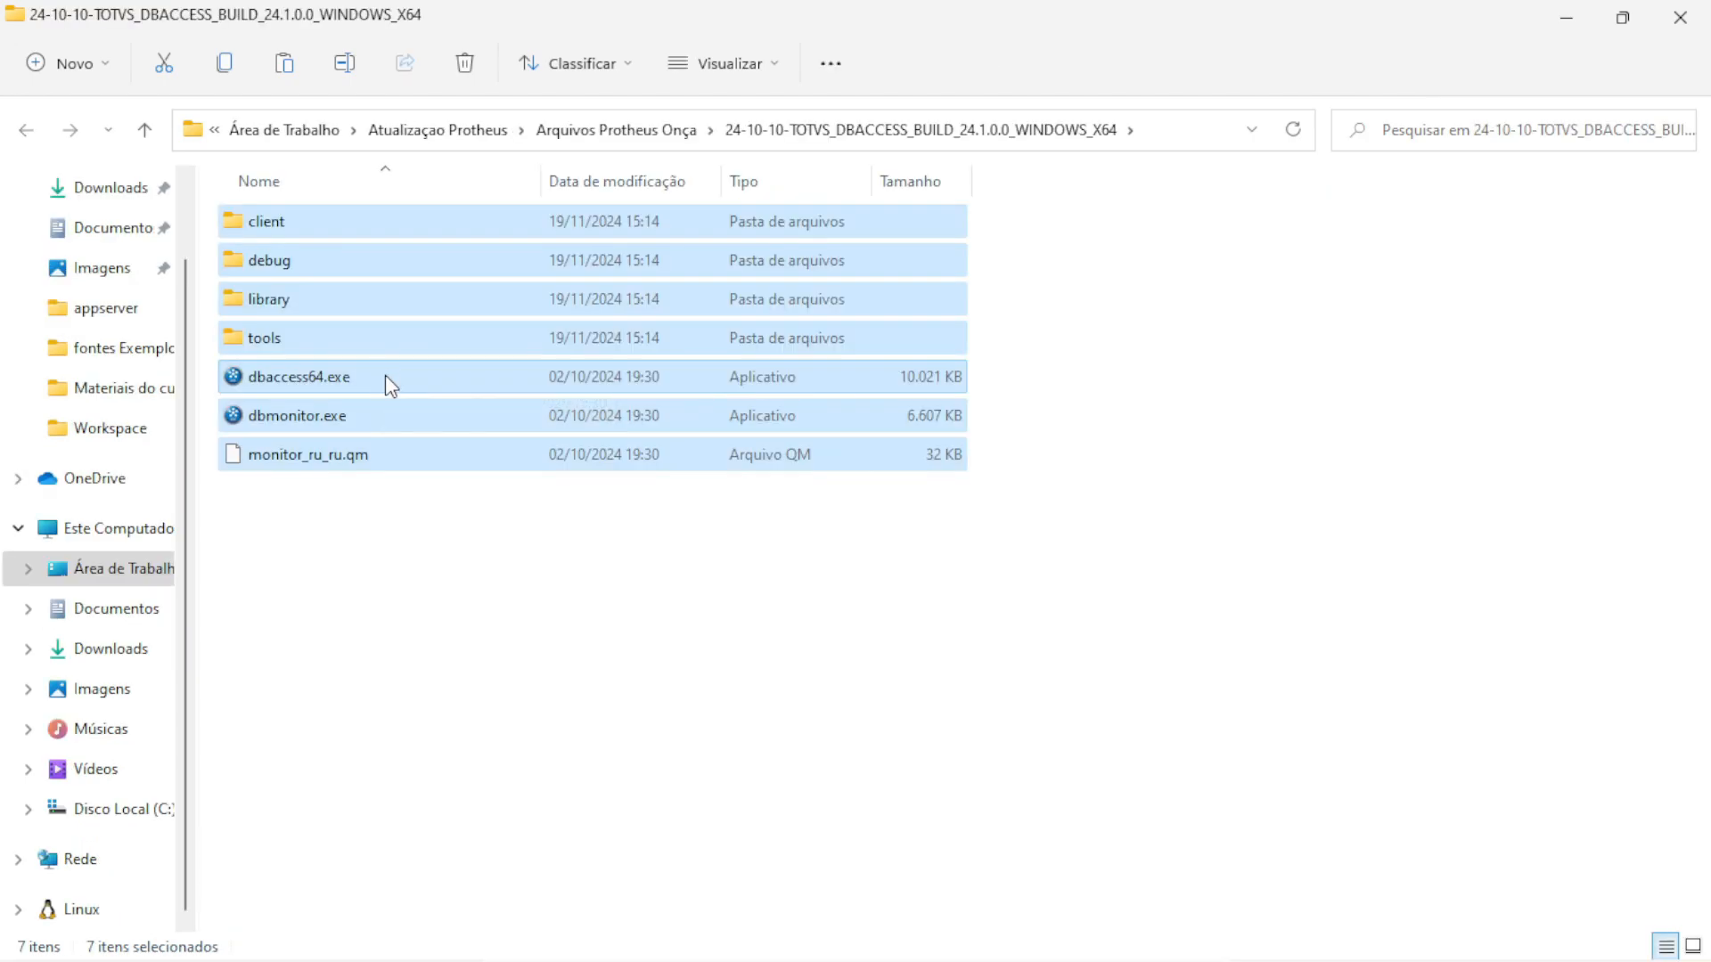
pyautogui.click(170, 806)
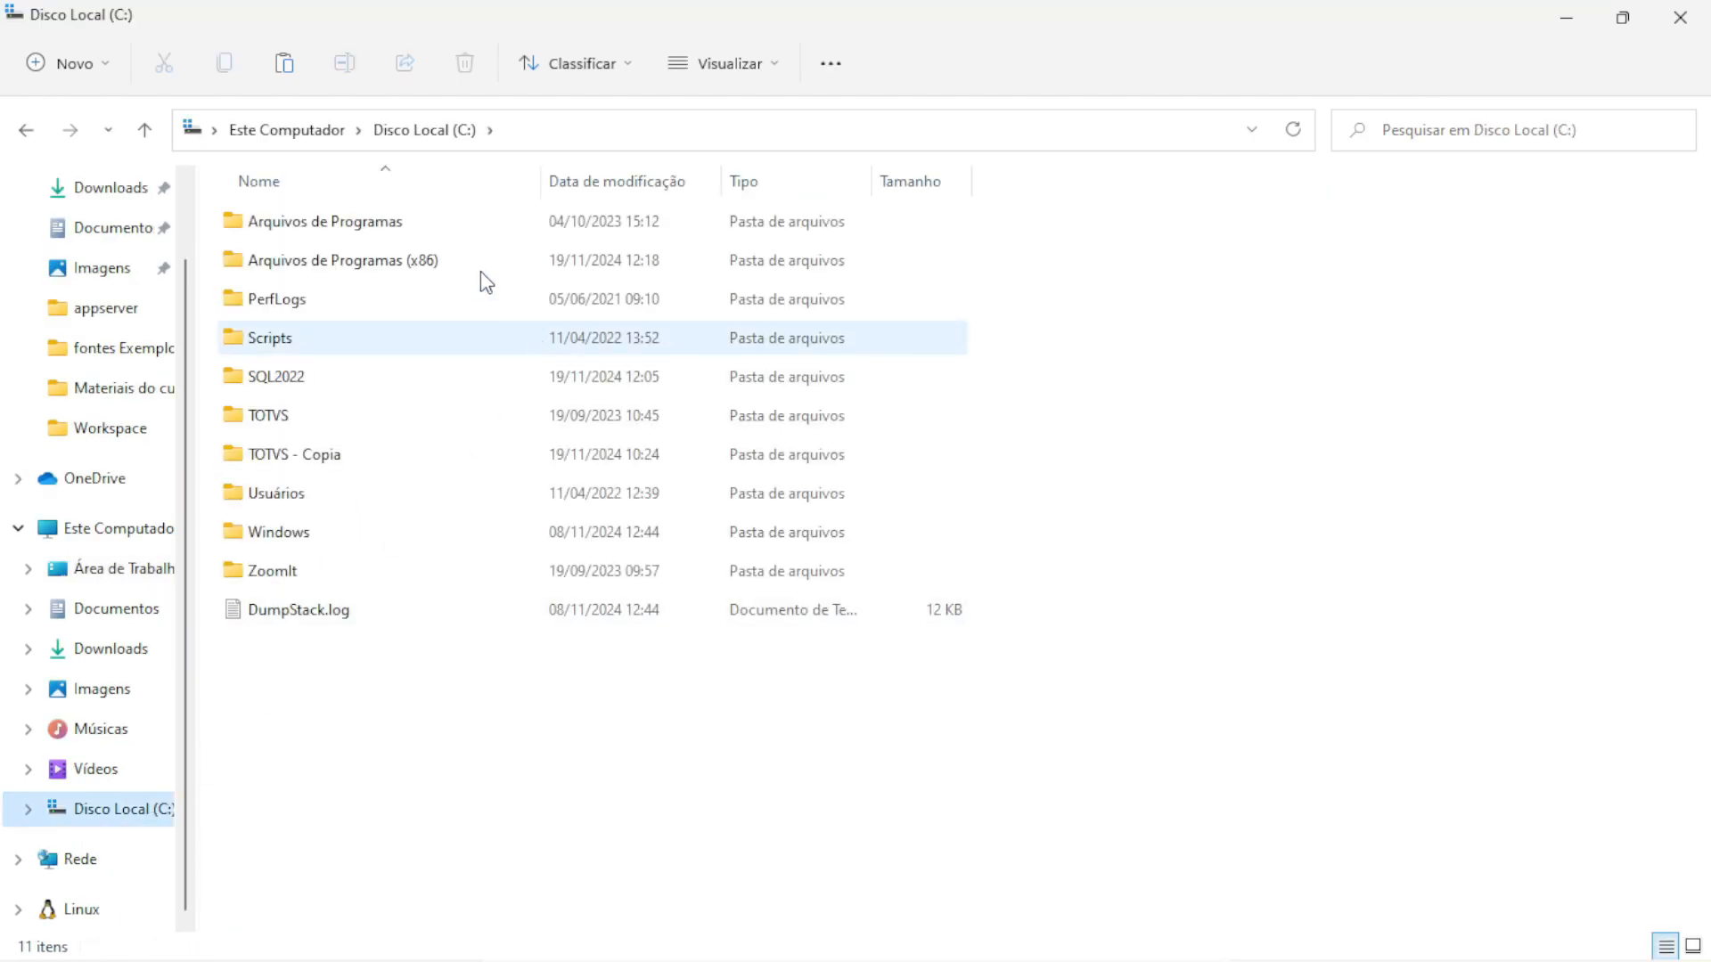
pyautogui.doubleClick(270, 418)
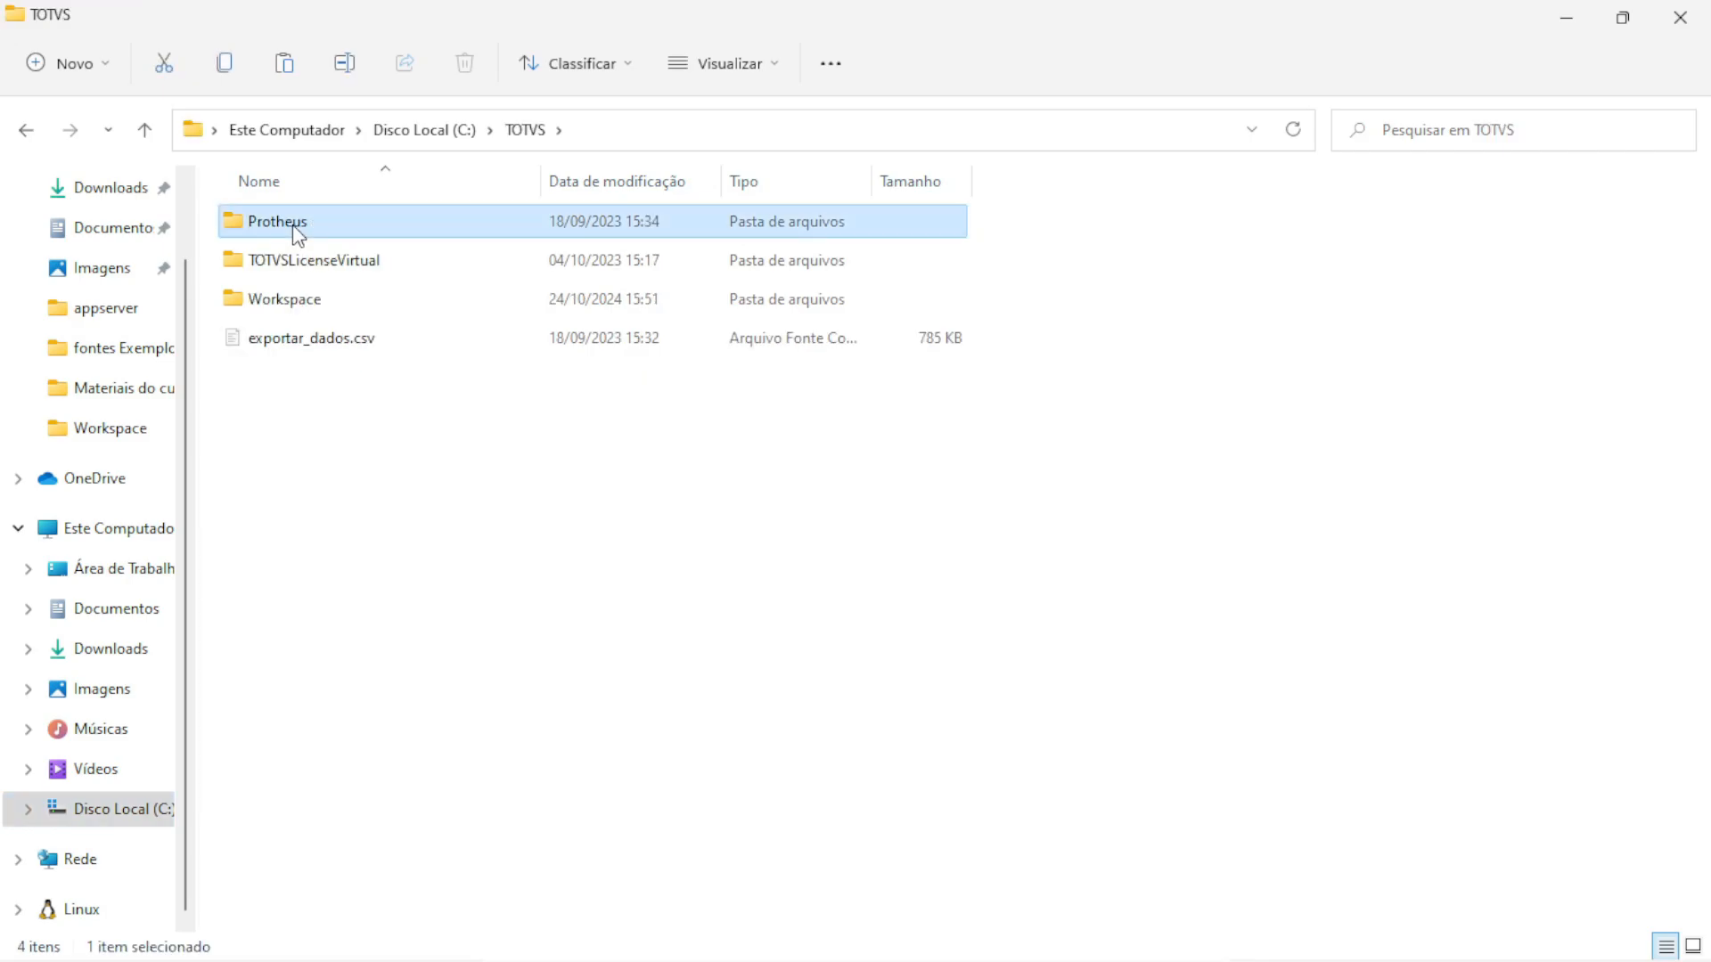
pyautogui.doubleClick(299, 236)
pyautogui.doubleClick(297, 307)
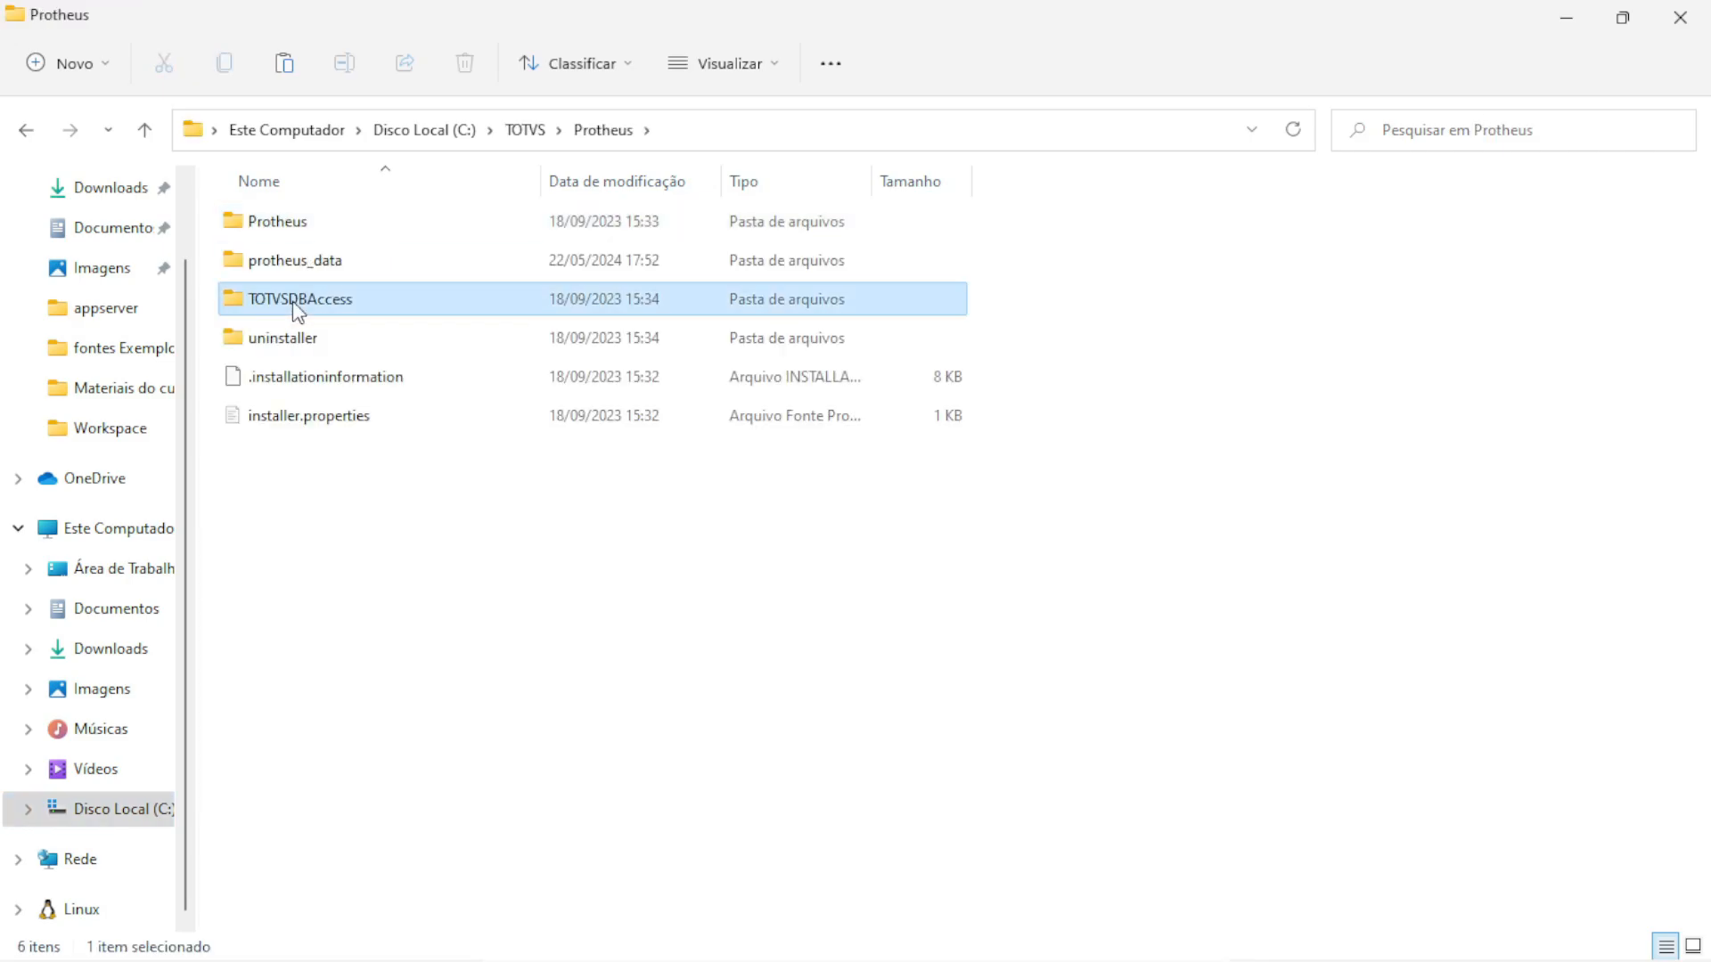
pyautogui.doubleClick(271, 235)
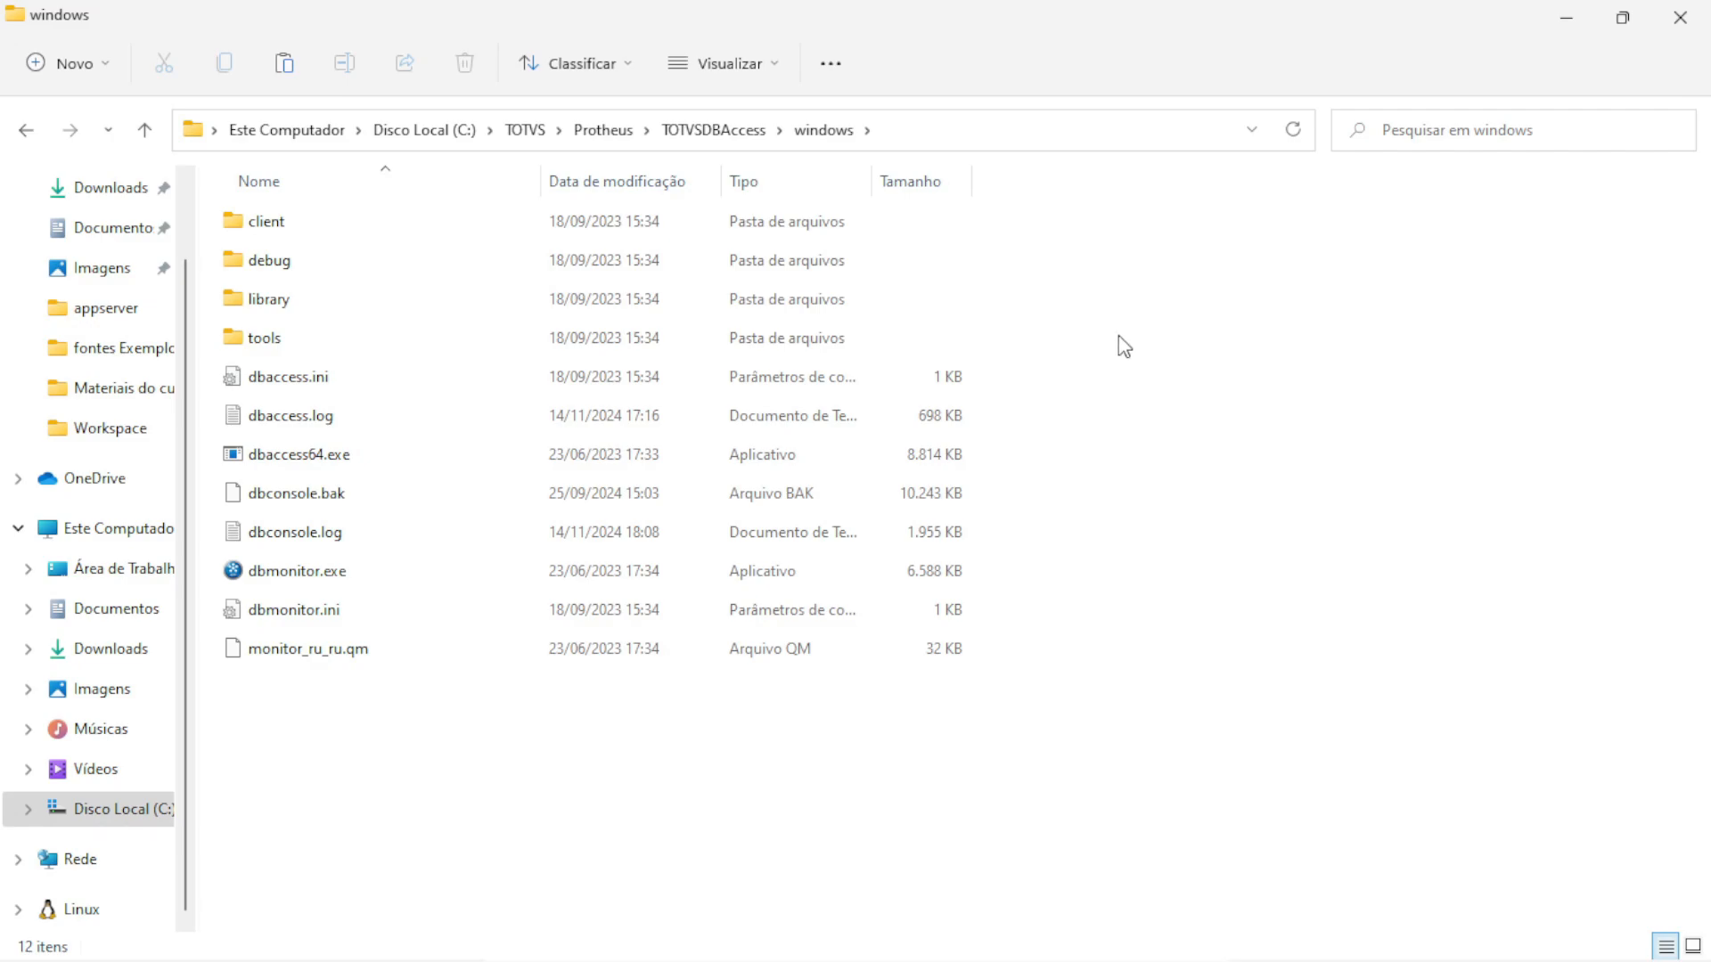
pyautogui.hotkey('ctrl', 'v')
pyautogui.click(850, 298)
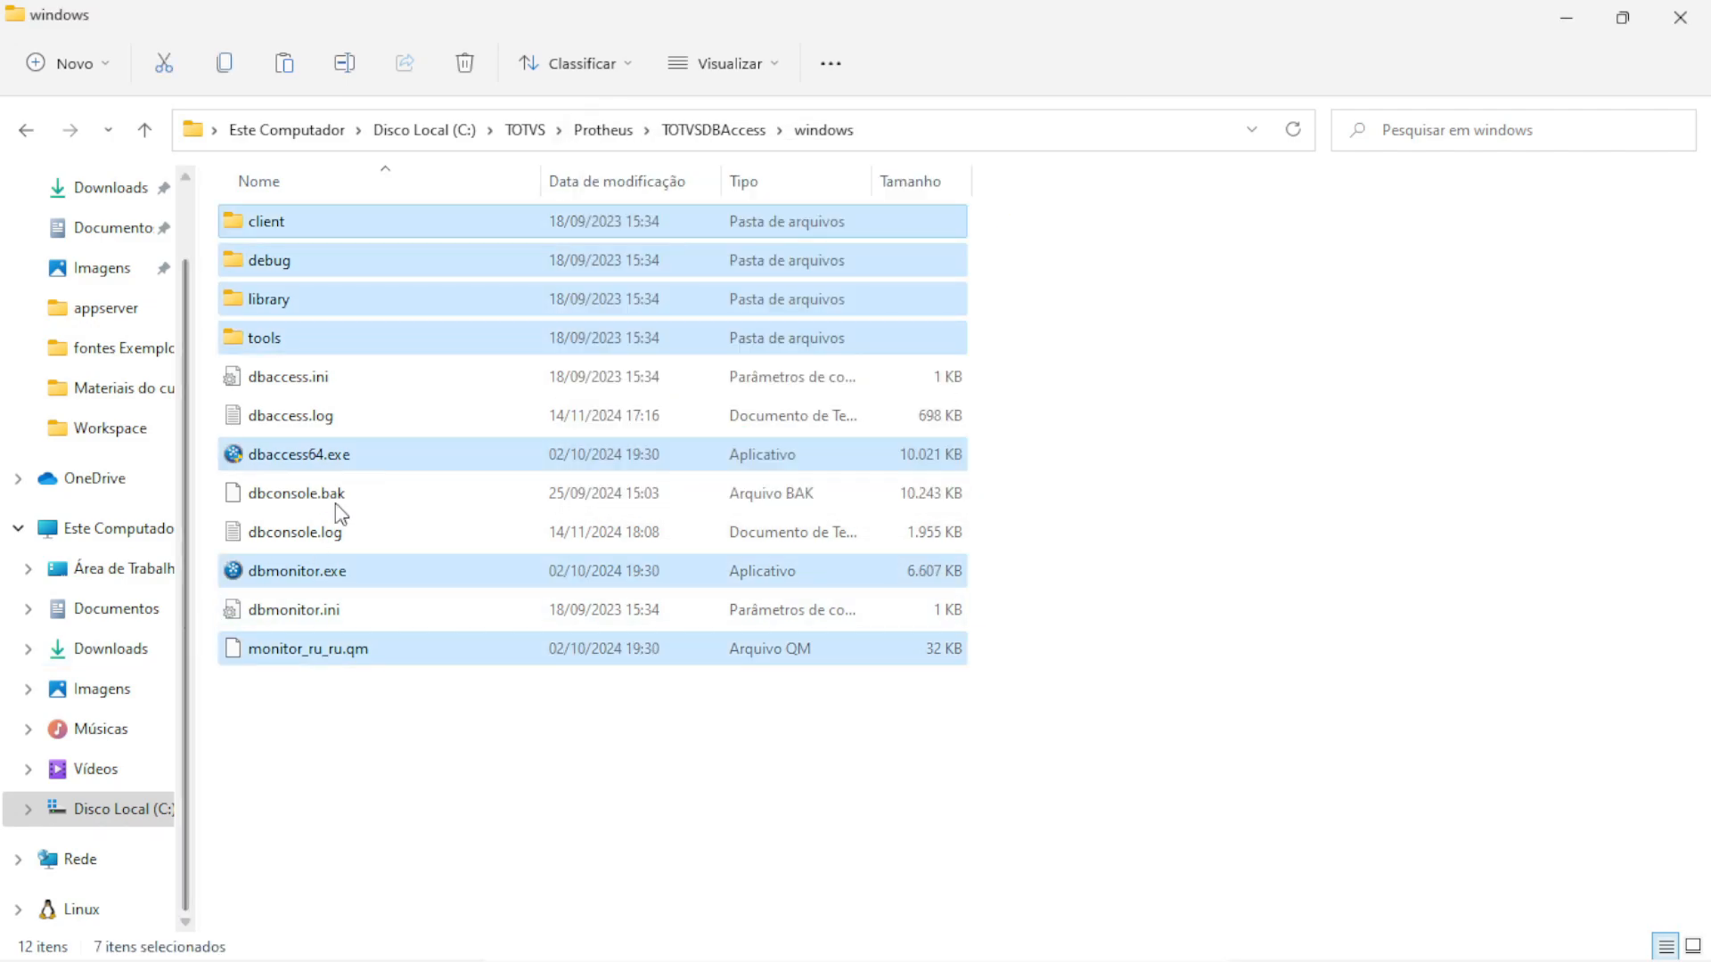
# Extract the TOTVSLICENSE 3.6.2 package and select its setup program
pyautogui.hotkey('alt', 'Tab')
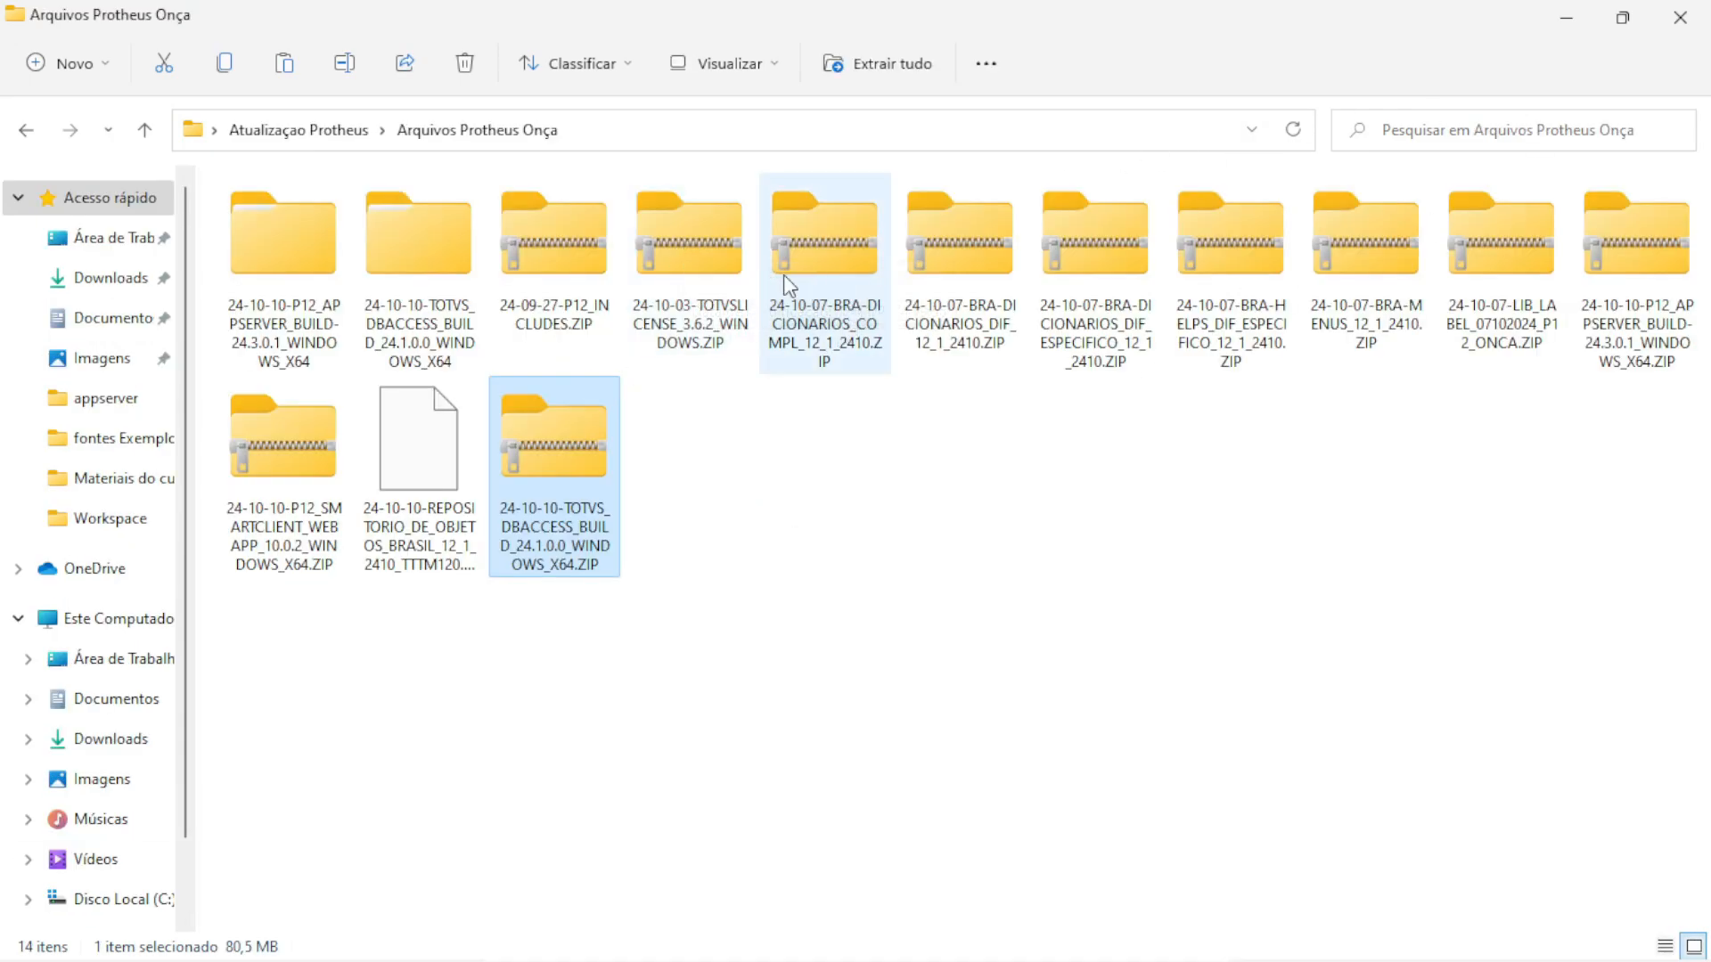
pyautogui.rightClick(695, 241)
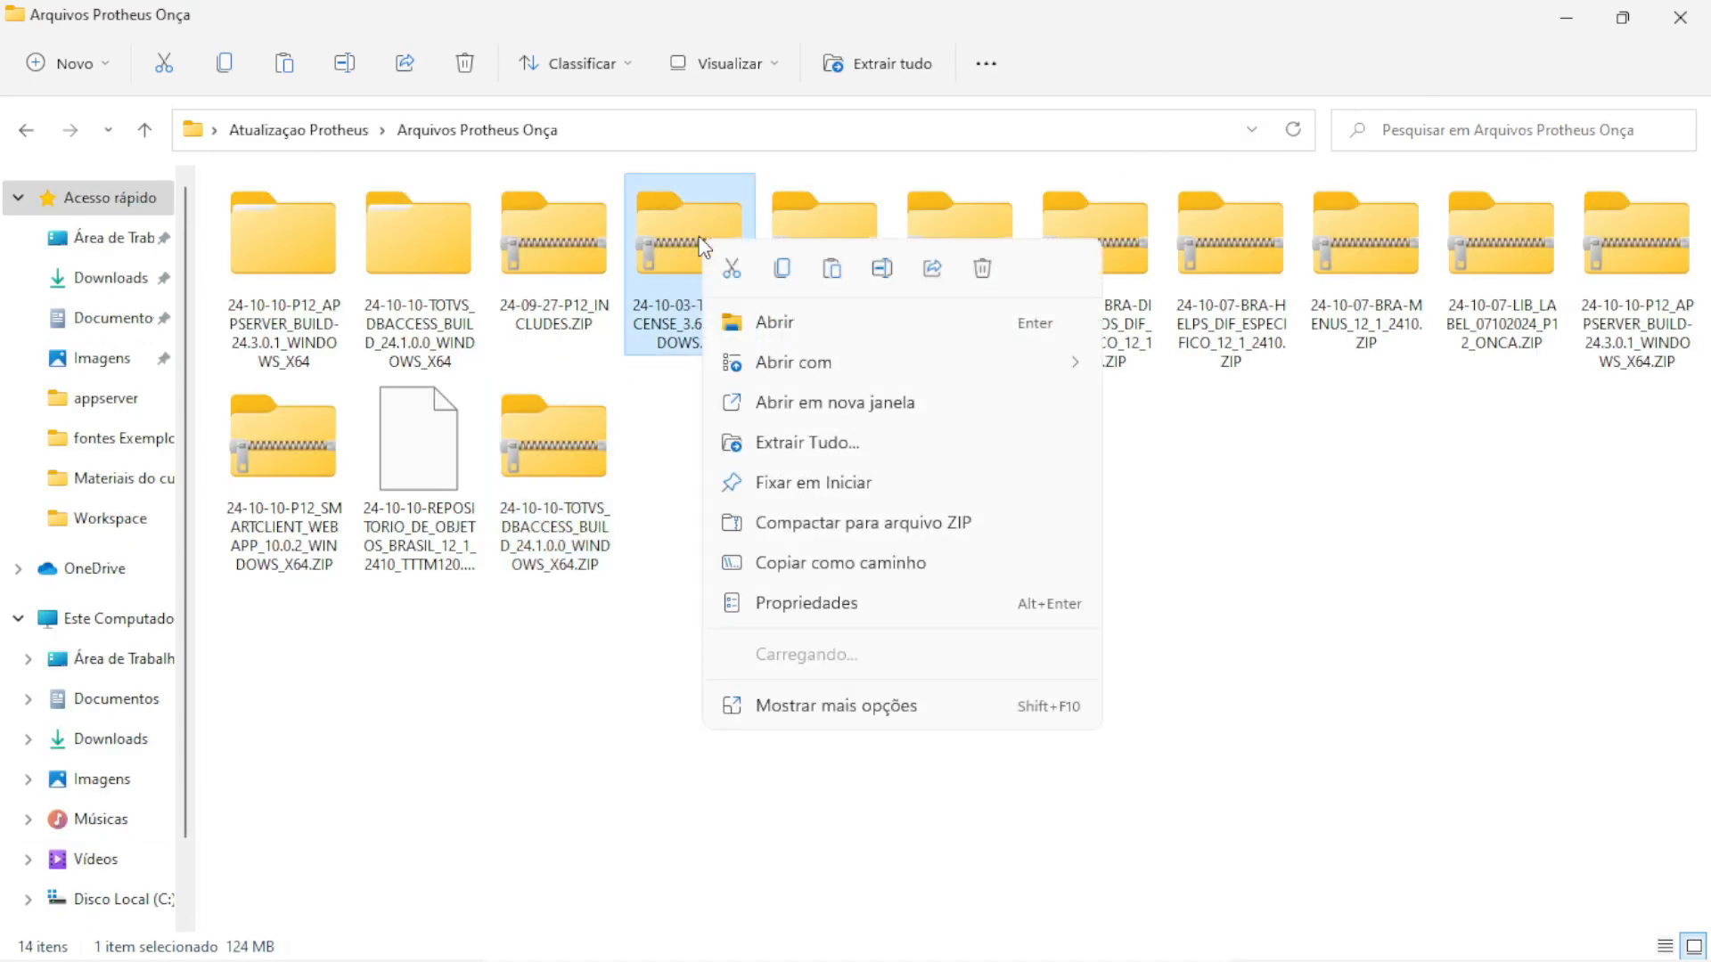
pyautogui.click(773, 441)
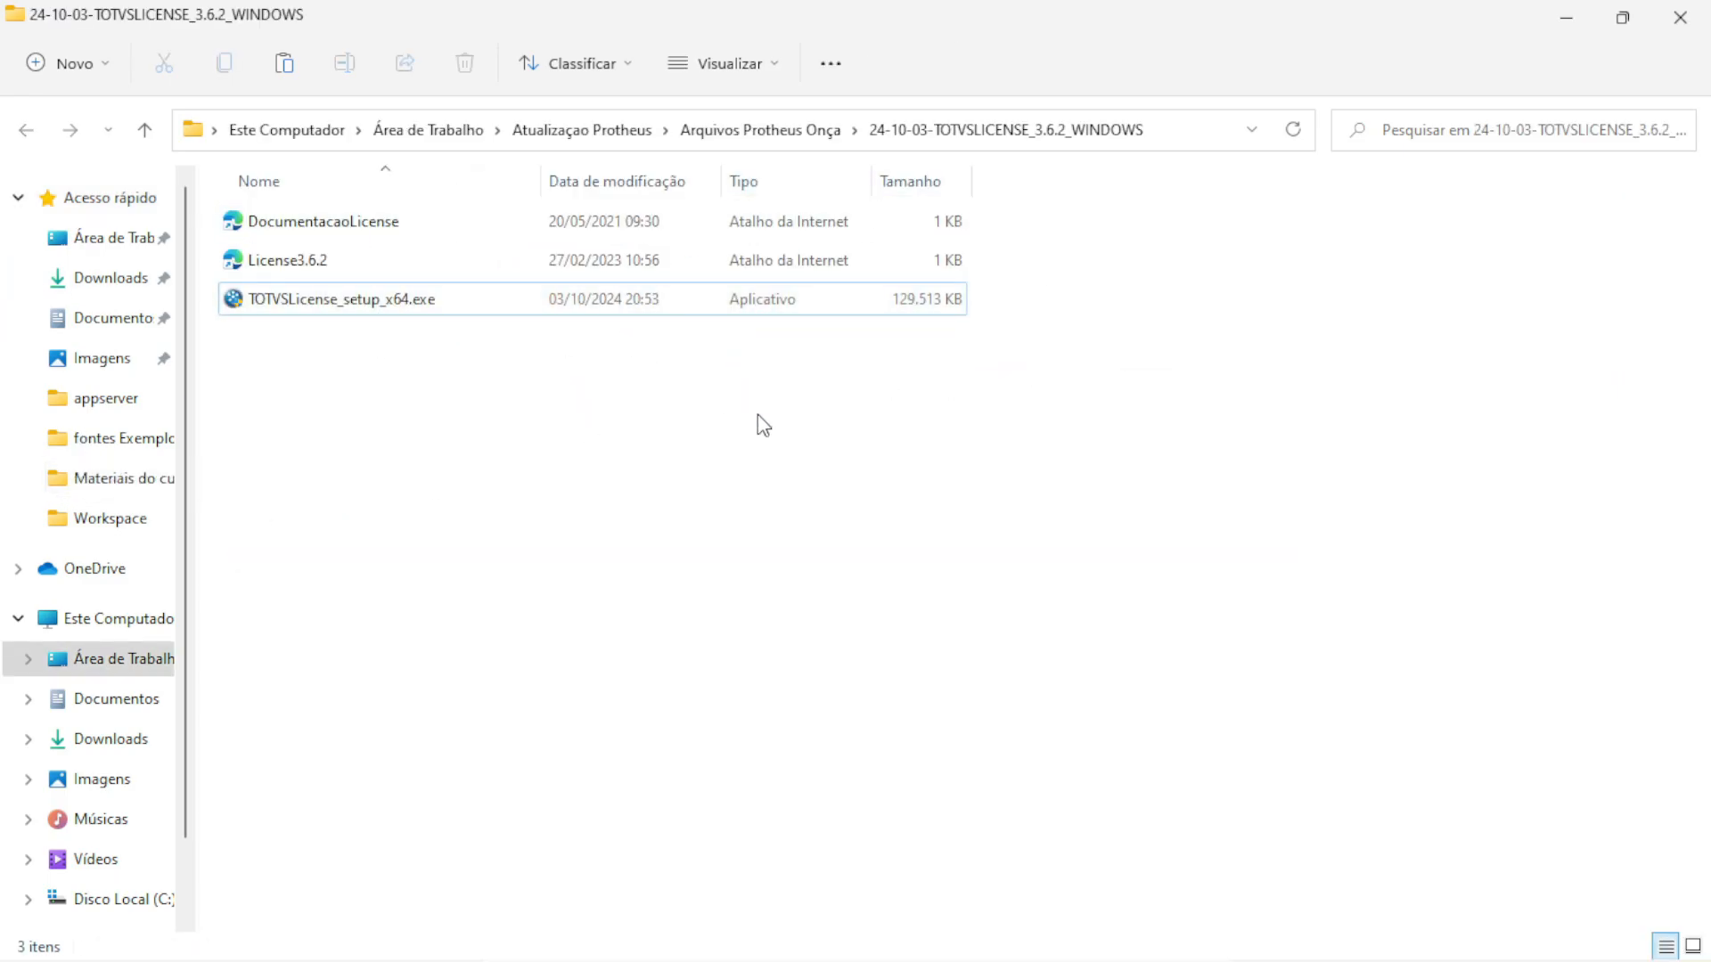
pyautogui.click(394, 305)
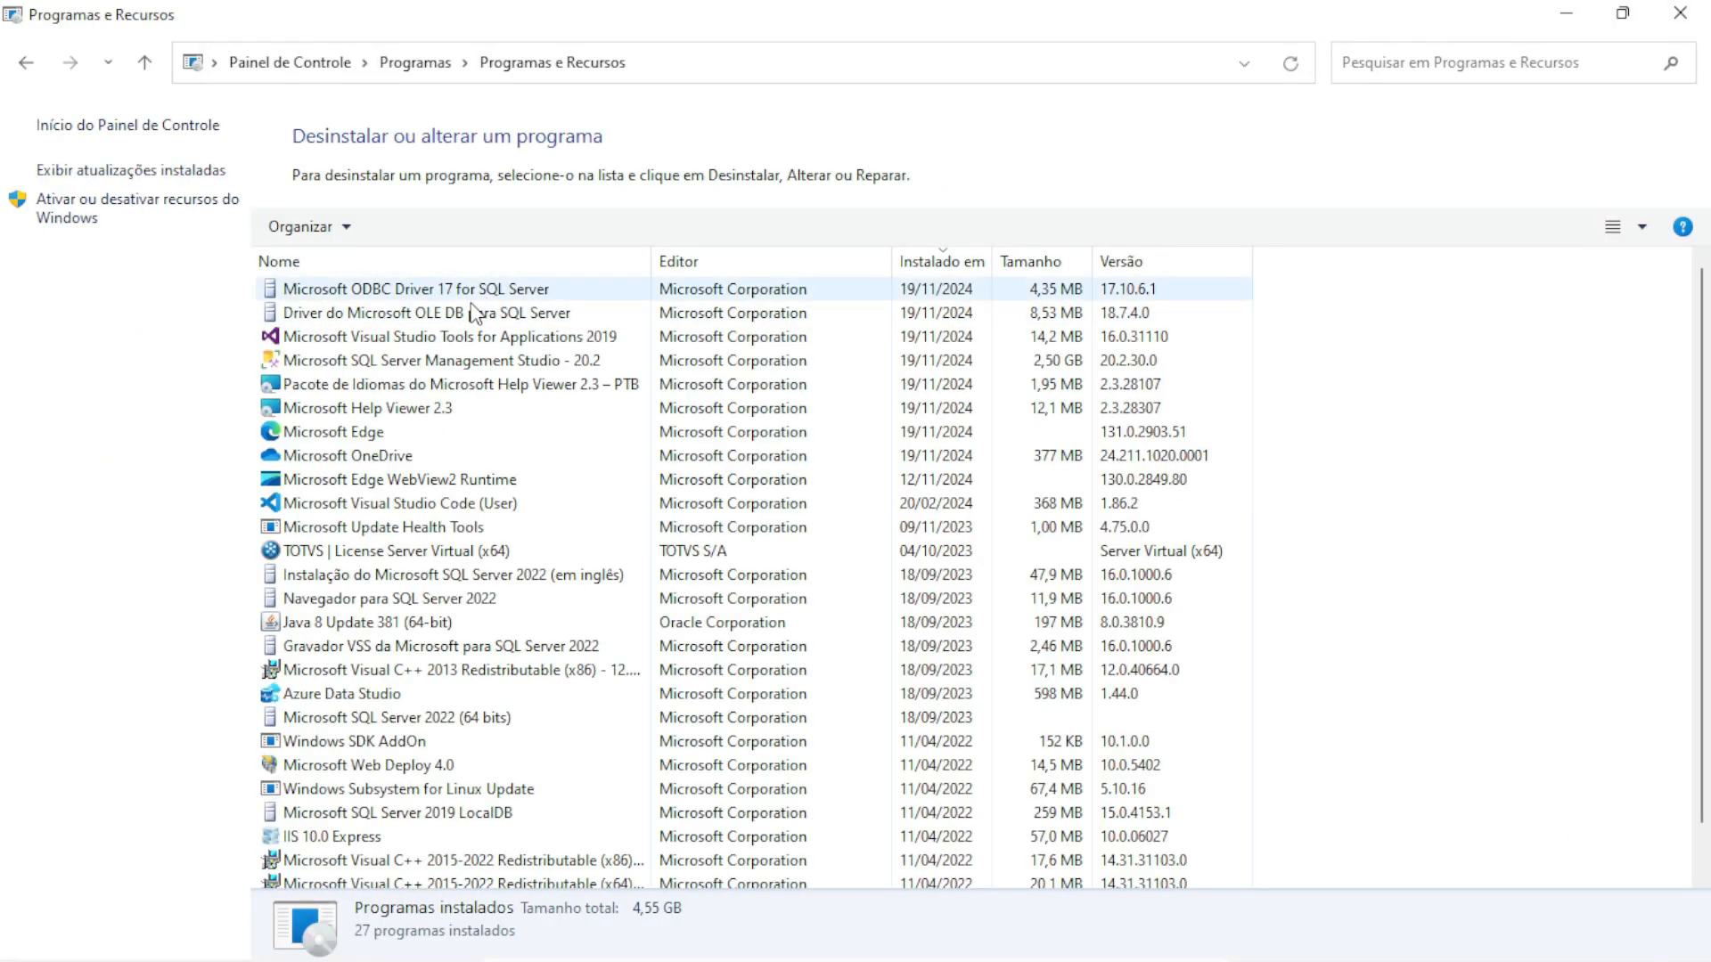
# Uninstall TOTVS | License Server Virtual (x64) and remove its broken entry after the error
pyautogui.click(338, 555)
pyautogui.rightClick(337, 553)
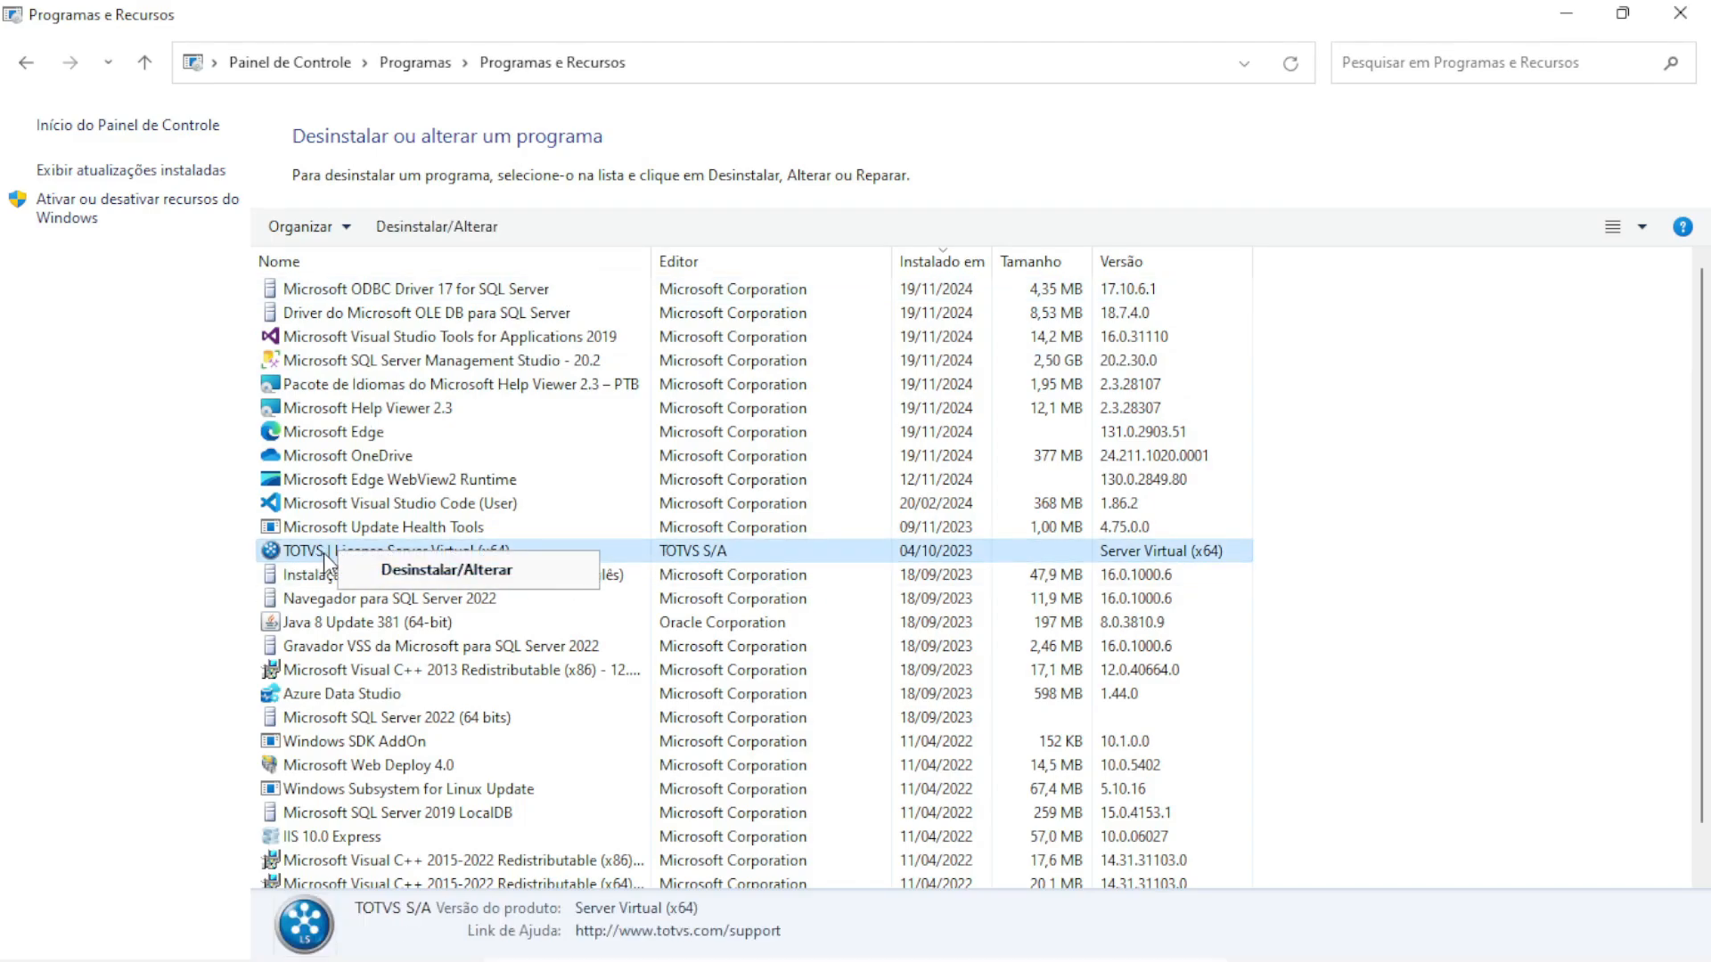
pyautogui.click(184, 566)
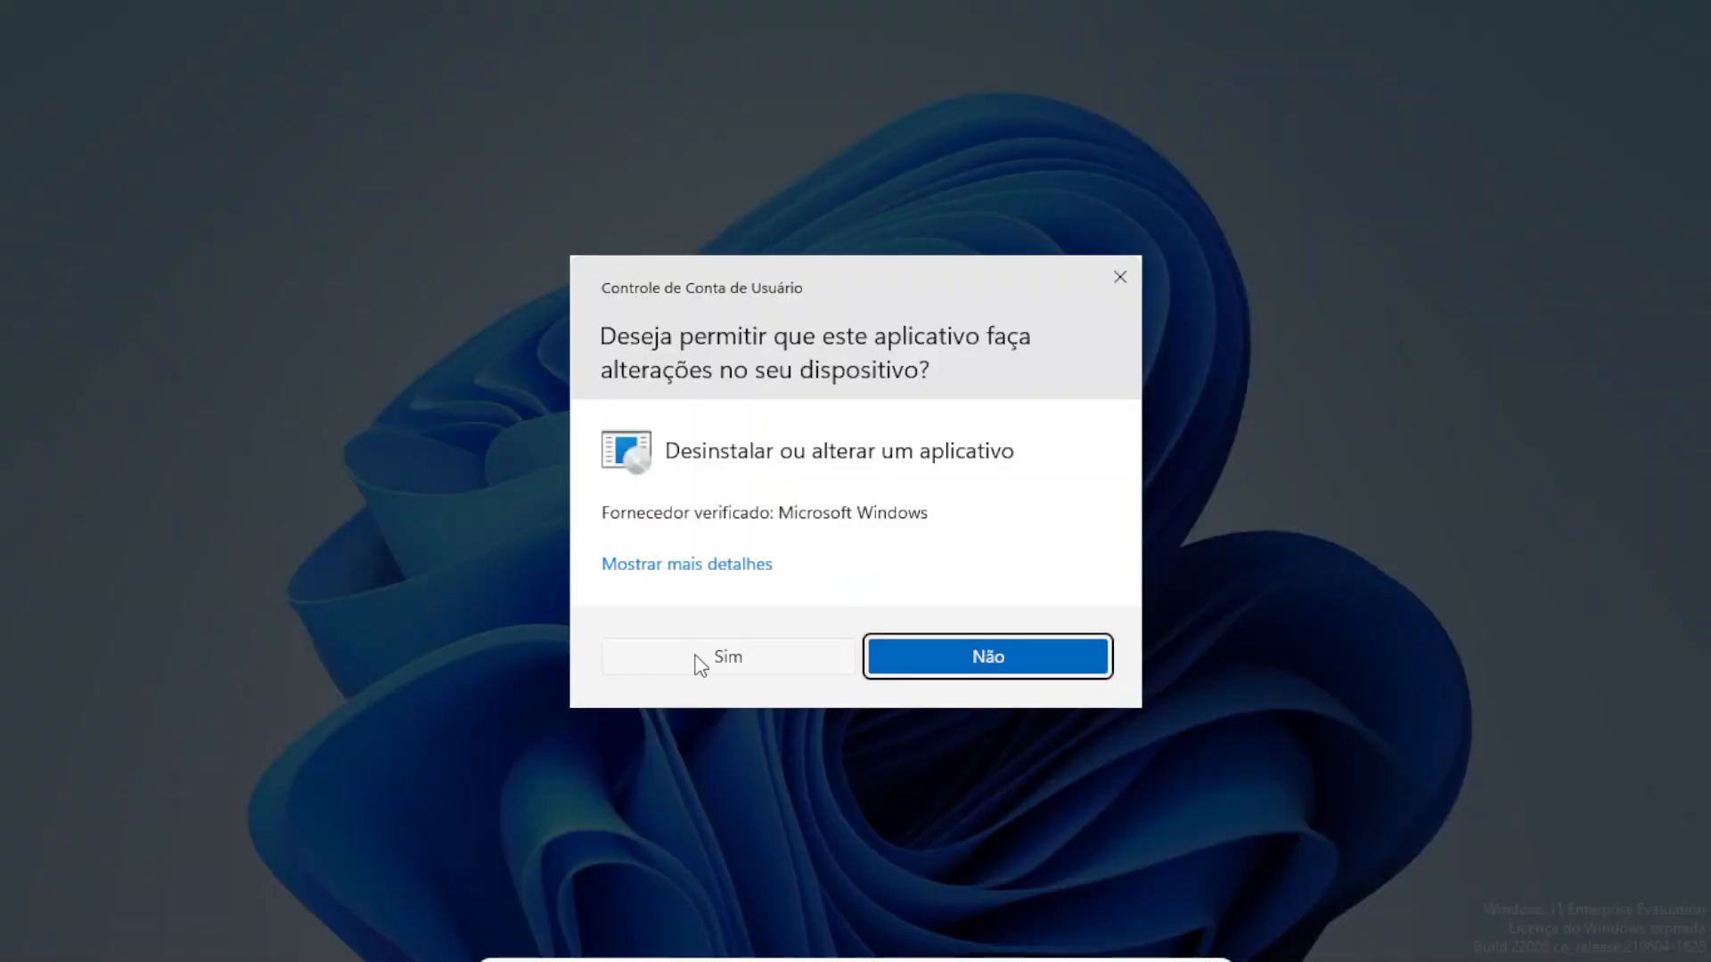
pyautogui.click(698, 661)
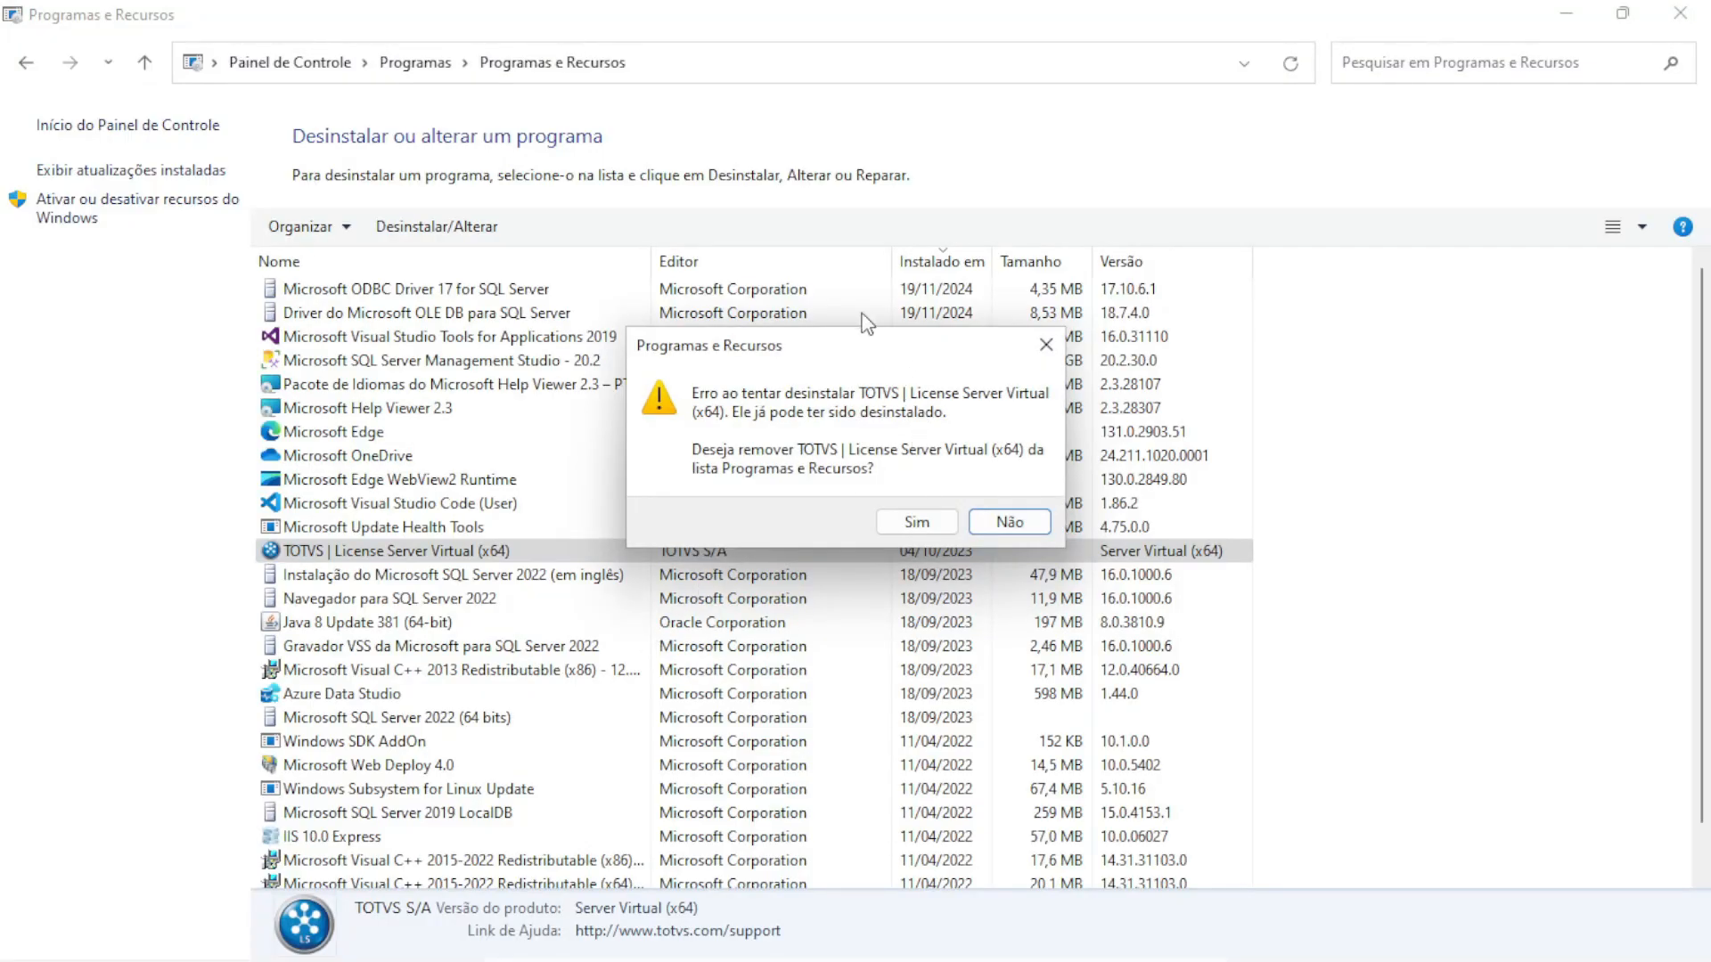
pyautogui.click(917, 521)
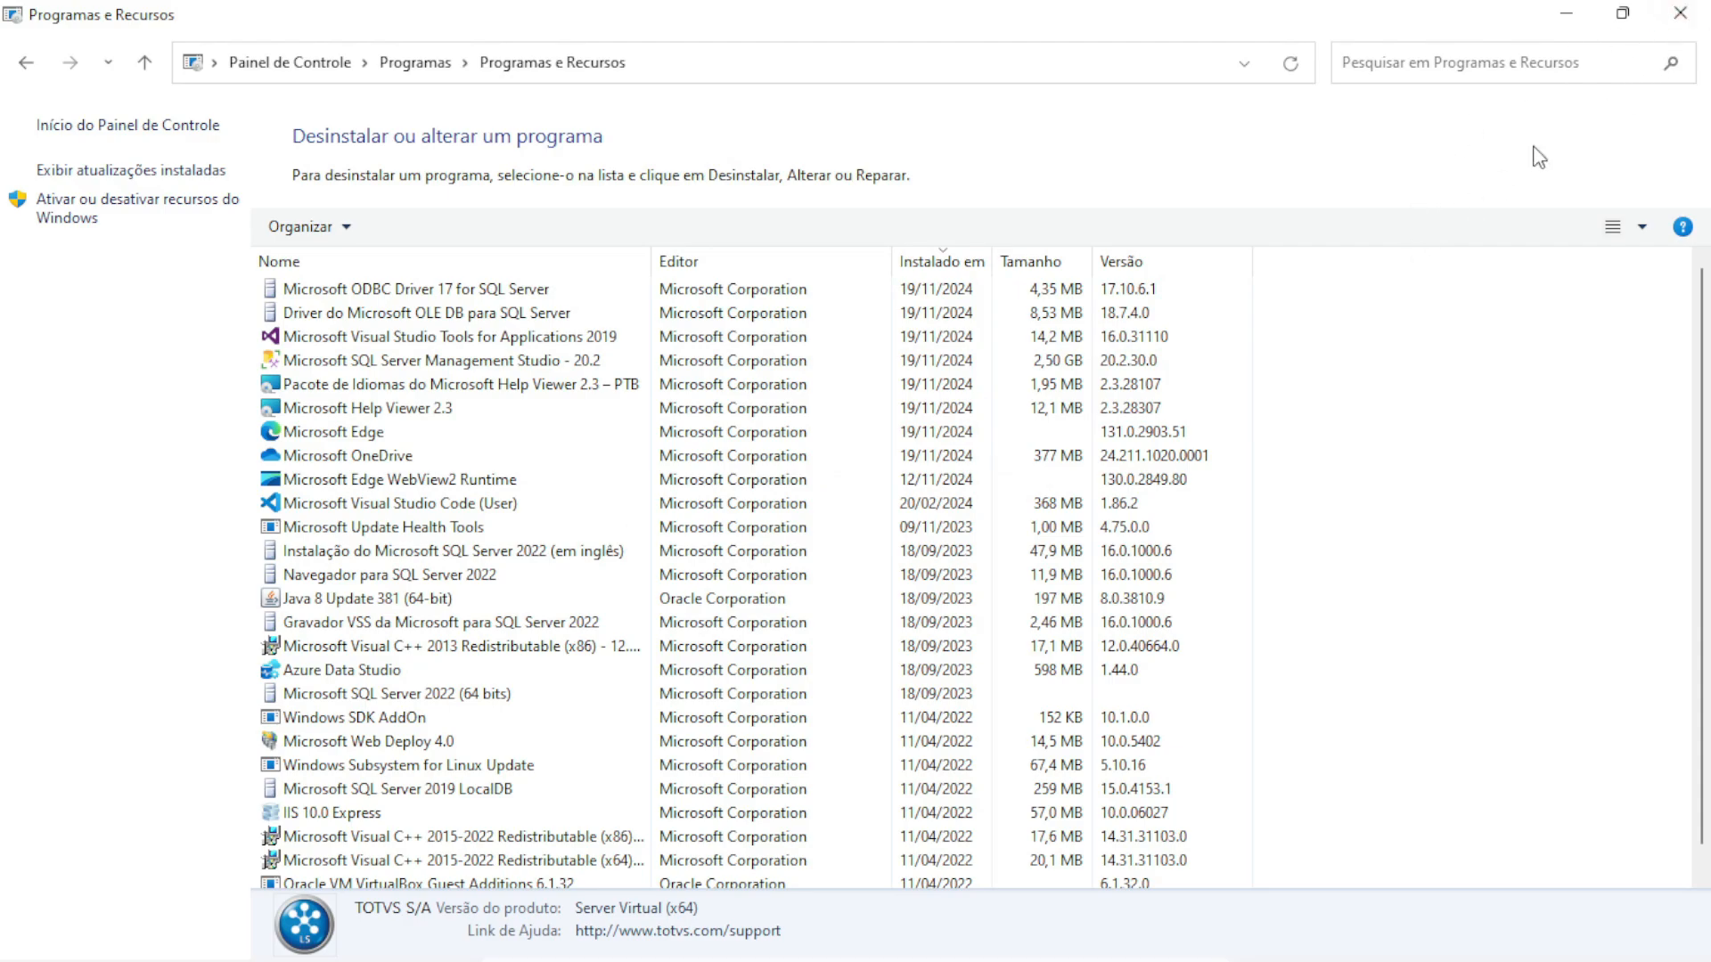
# Back up appserver.ini from TOTVSLicenseVirtual\bin\appserver into C:\TOTVS
pyautogui.click(1681, 15)
pyautogui.doubleClick(277, 426)
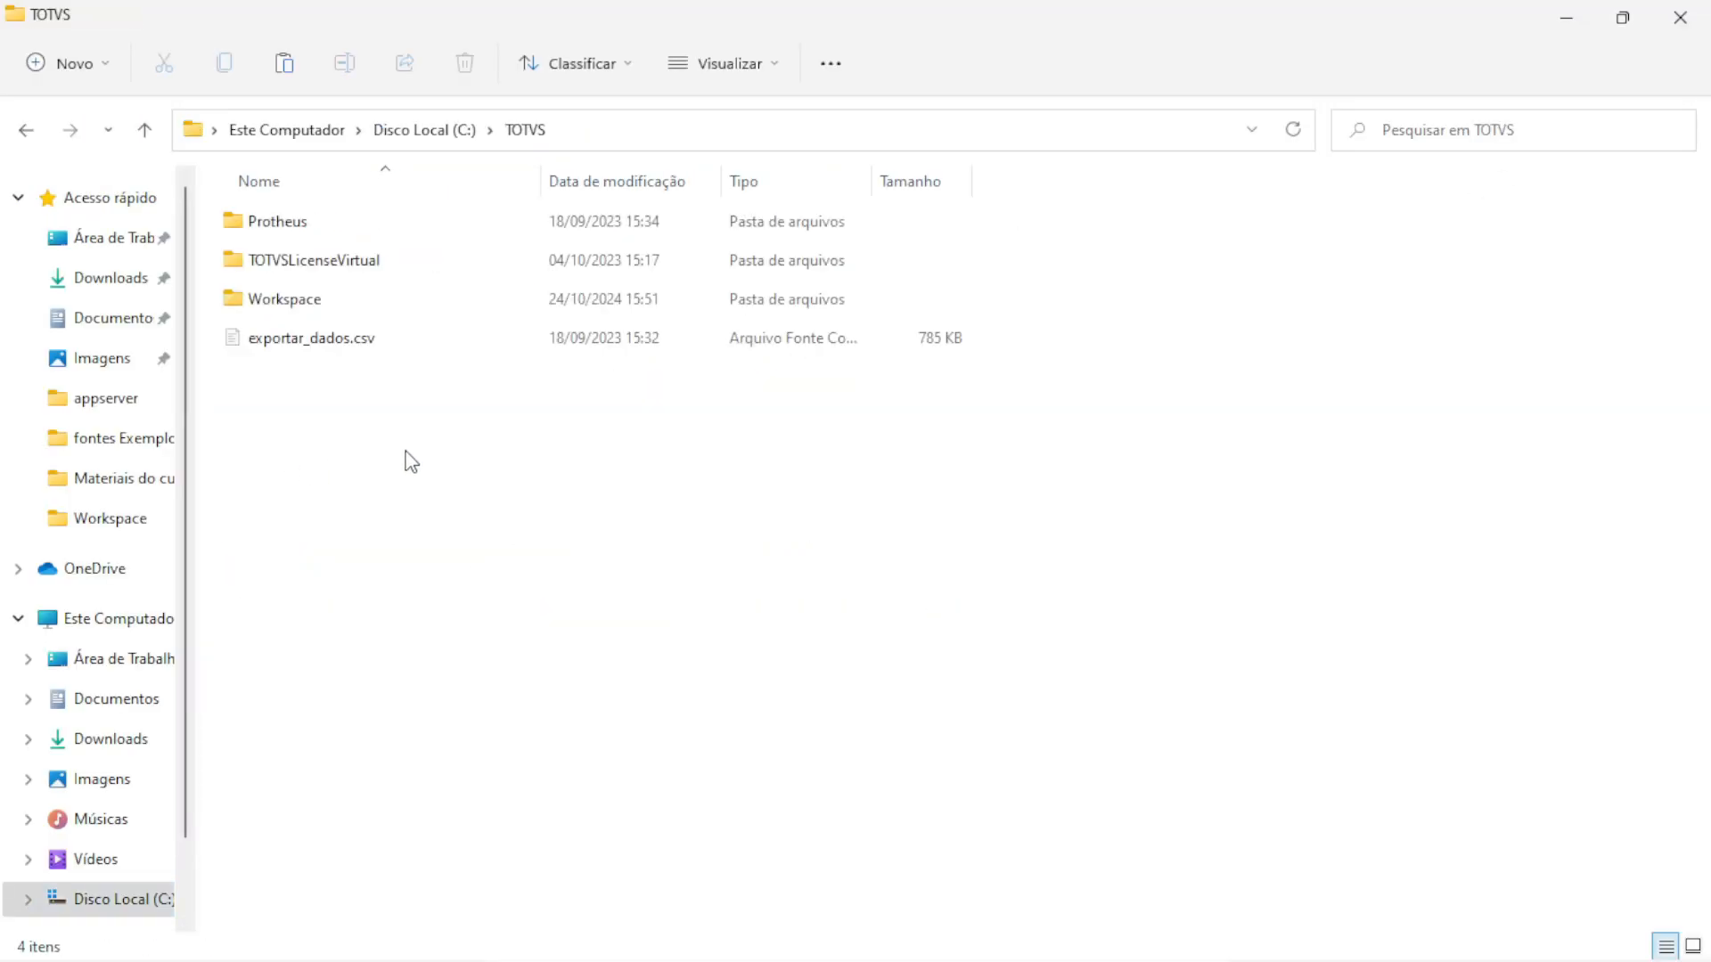
pyautogui.doubleClick(351, 269)
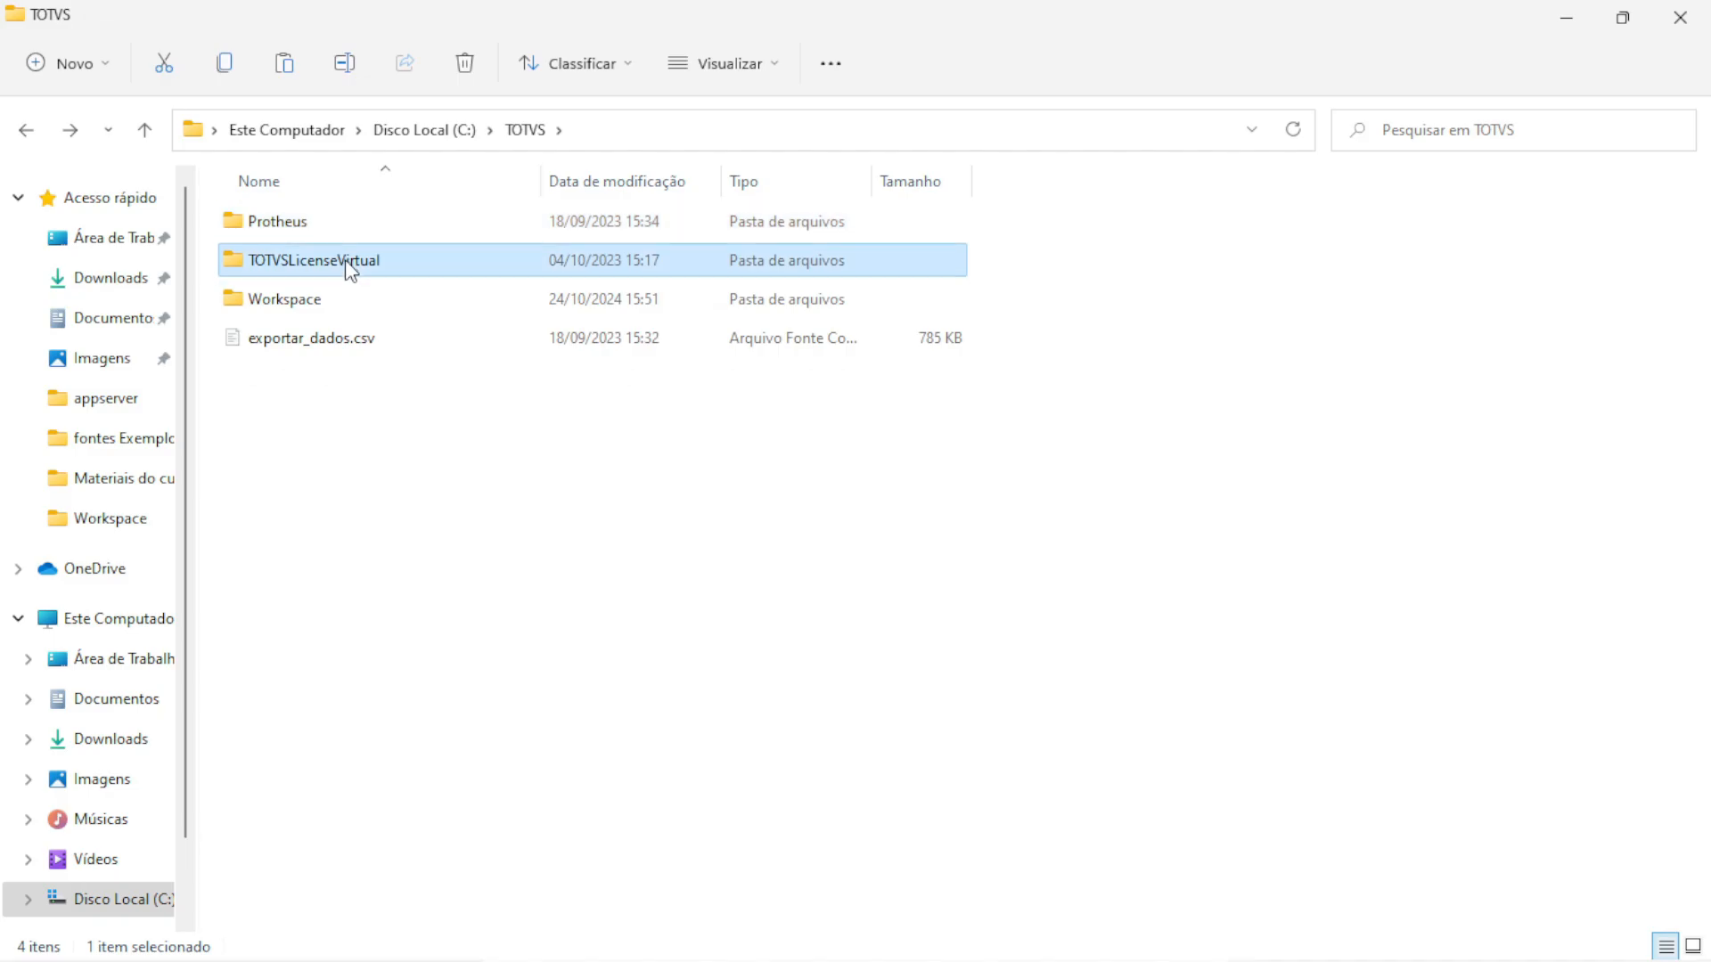
pyautogui.doubleClick(263, 227)
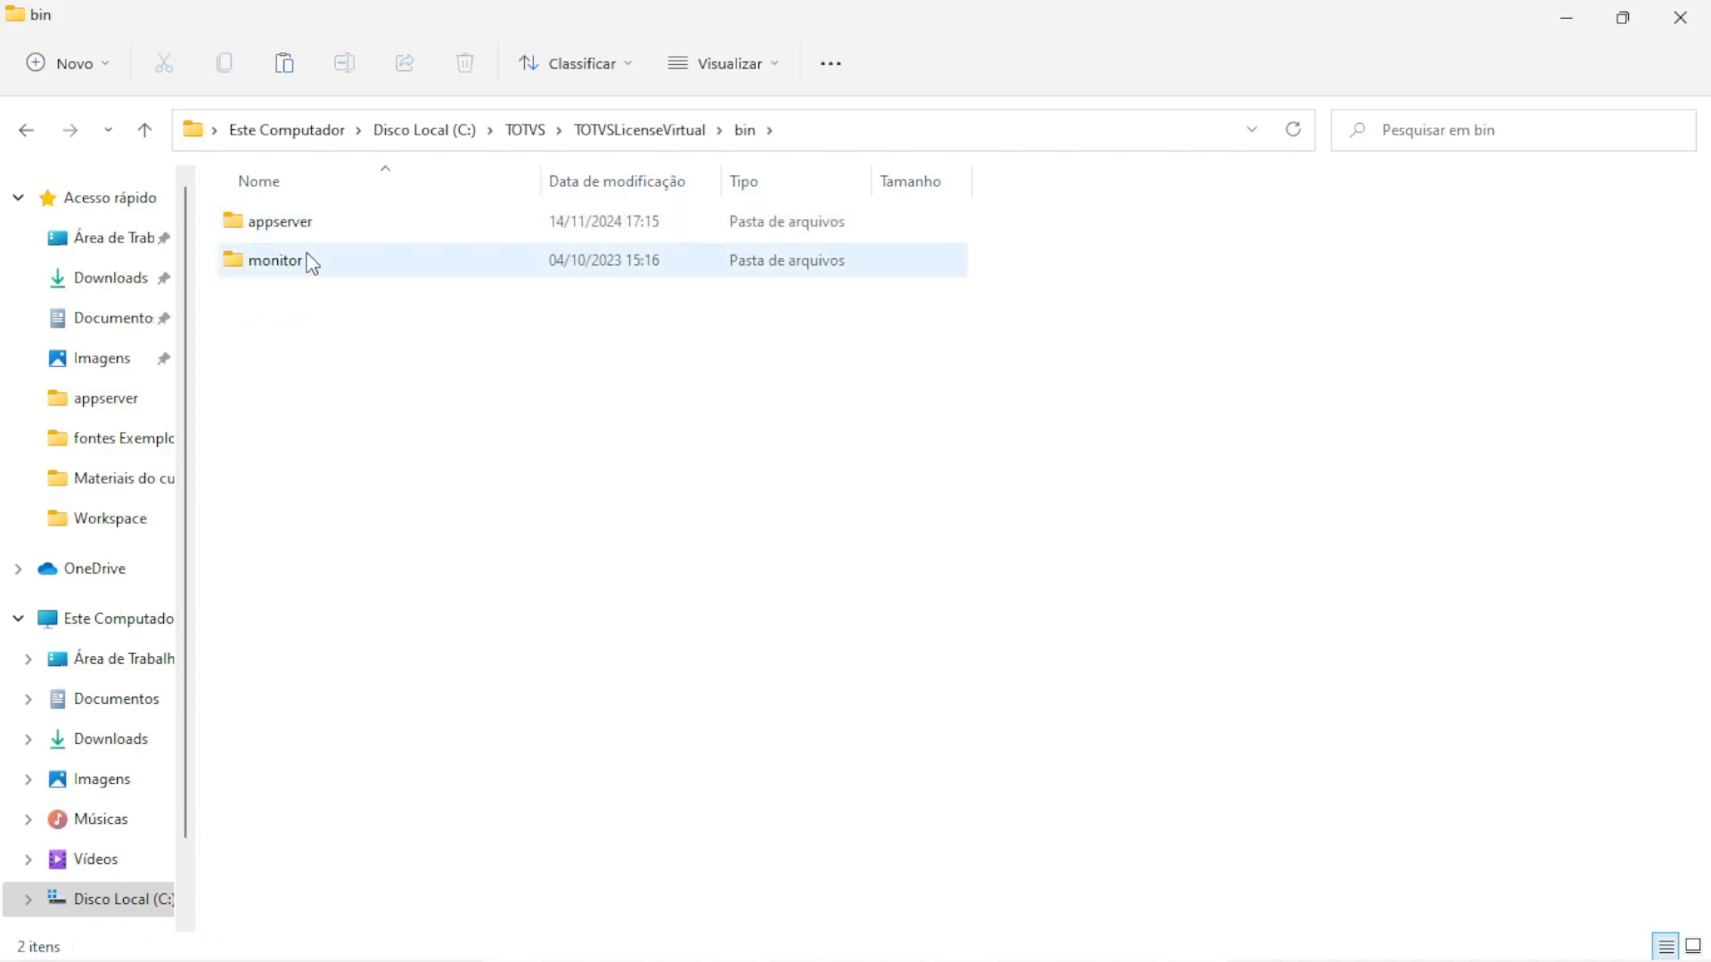
pyautogui.doubleClick(284, 223)
pyautogui.click(298, 340)
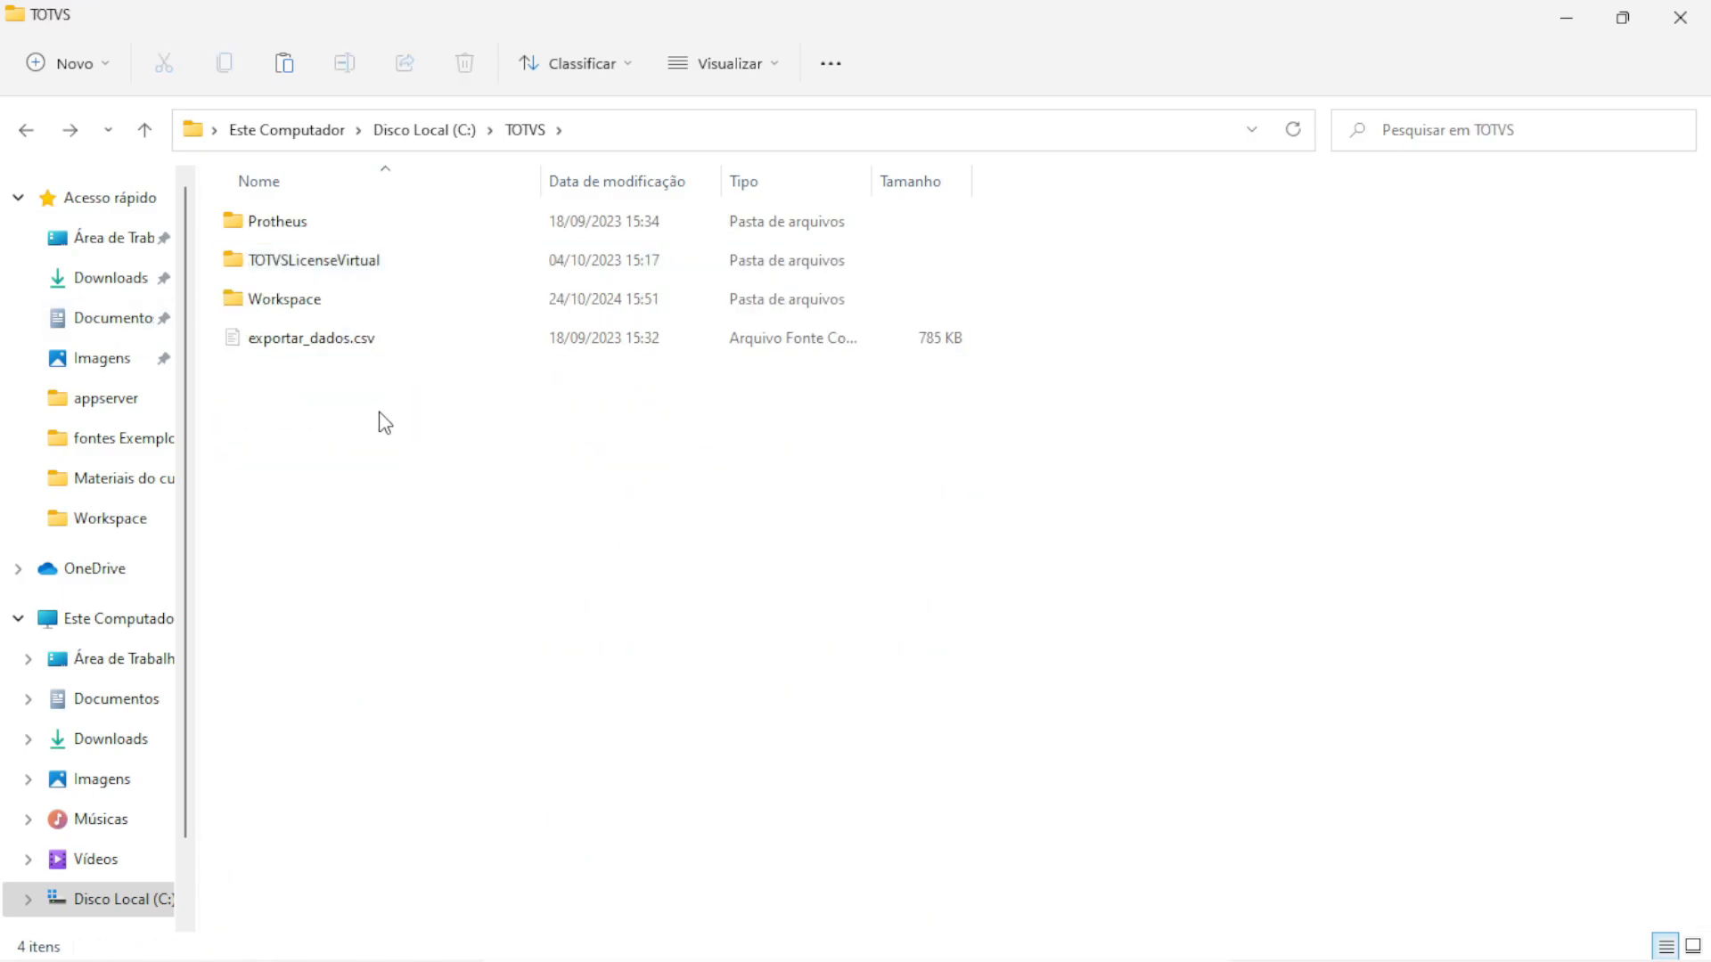
pyautogui.hotkey('ctrl', 'v')
# Delete the old TOTVSLicenseVirtual folder and the exportar_dados.csv file
pyautogui.click(299, 269)
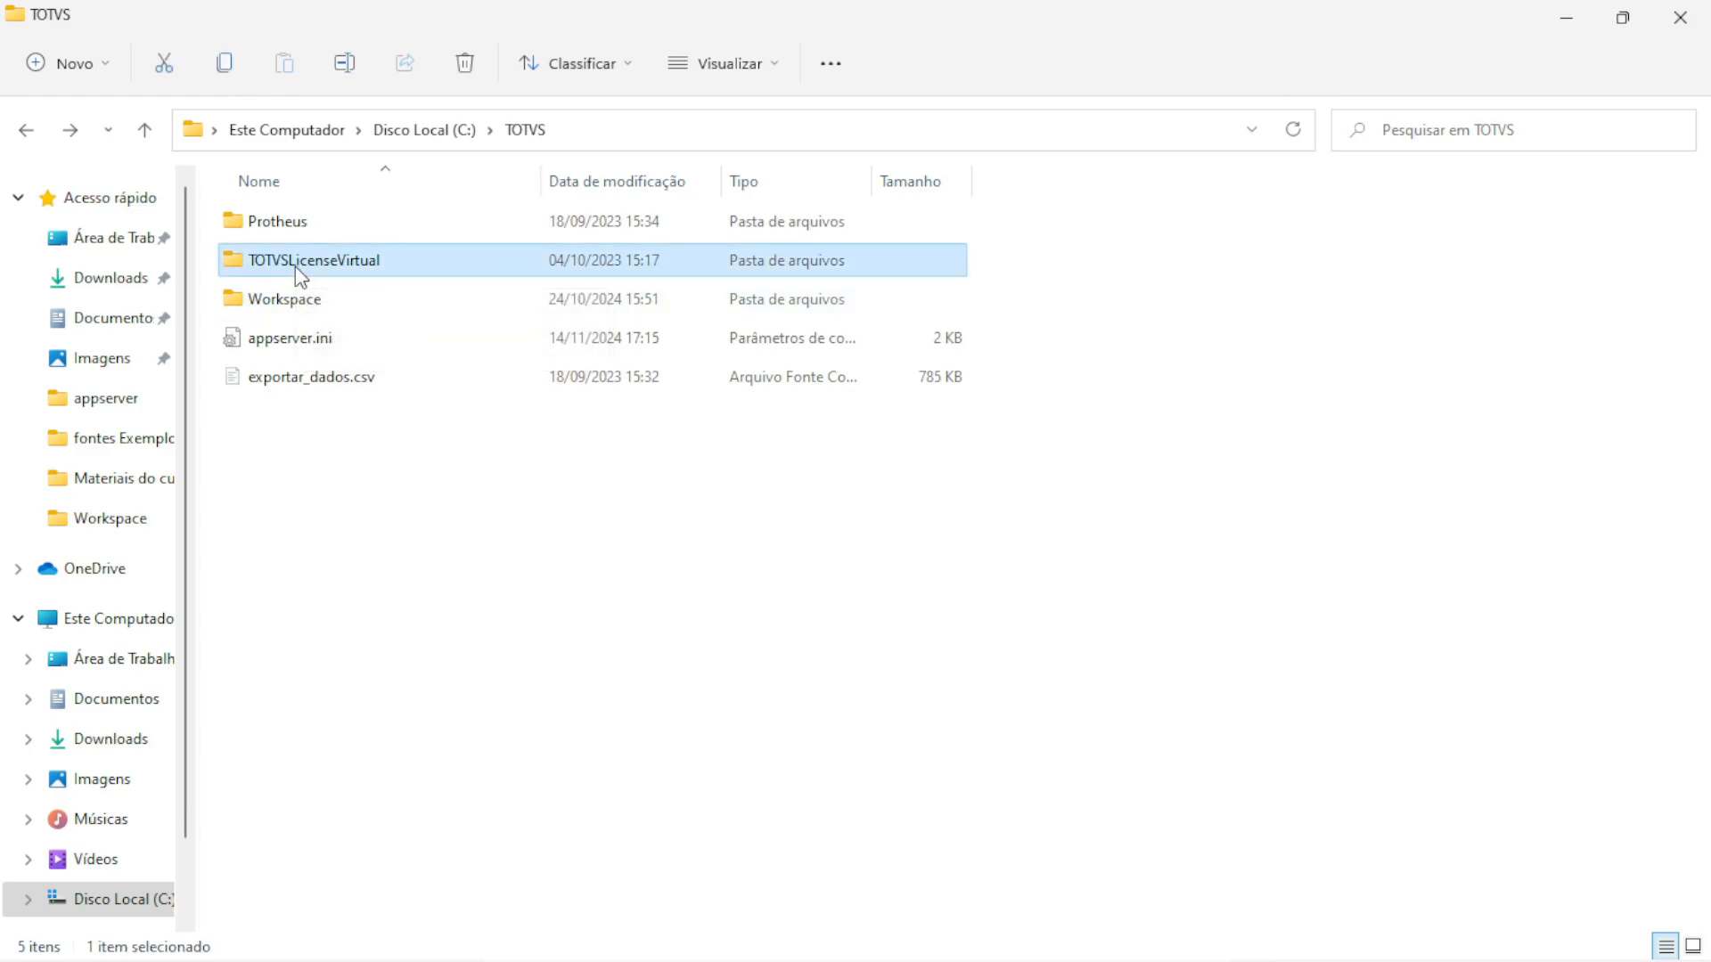
pyautogui.press('Delete')
pyautogui.click(330, 339)
pyautogui.press('Delete')
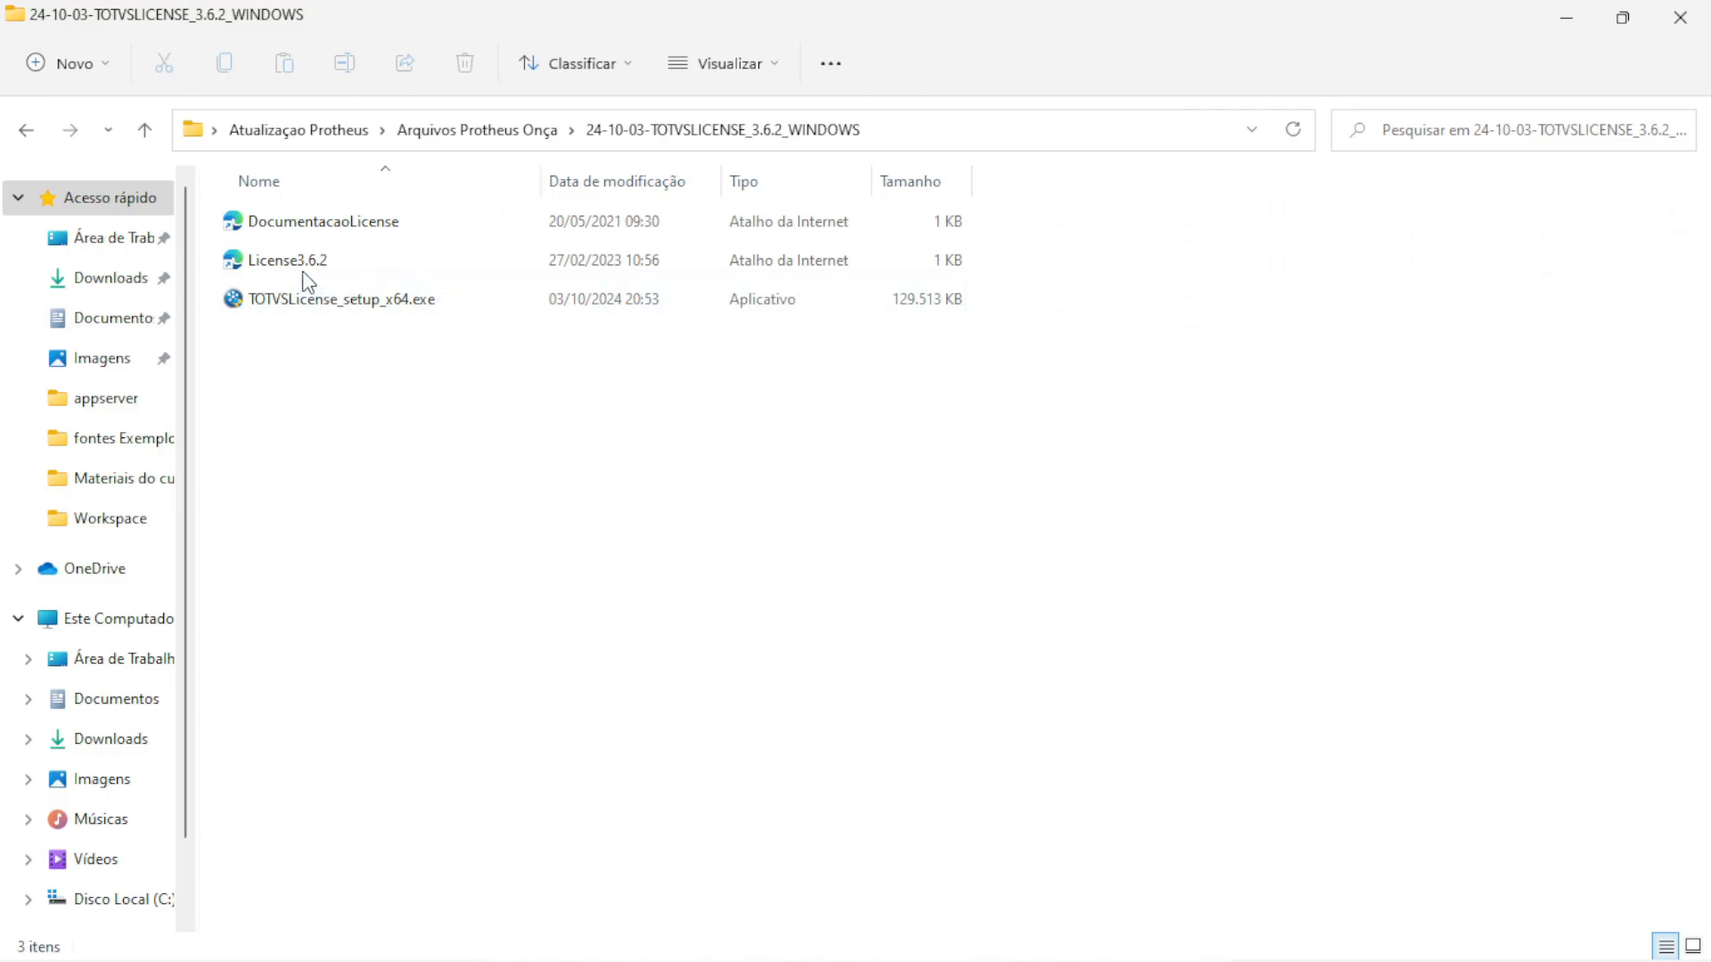
# Launch the TOTVS License setup in português, accept the license and create the default install directory
pyautogui.doubleClick(294, 309)
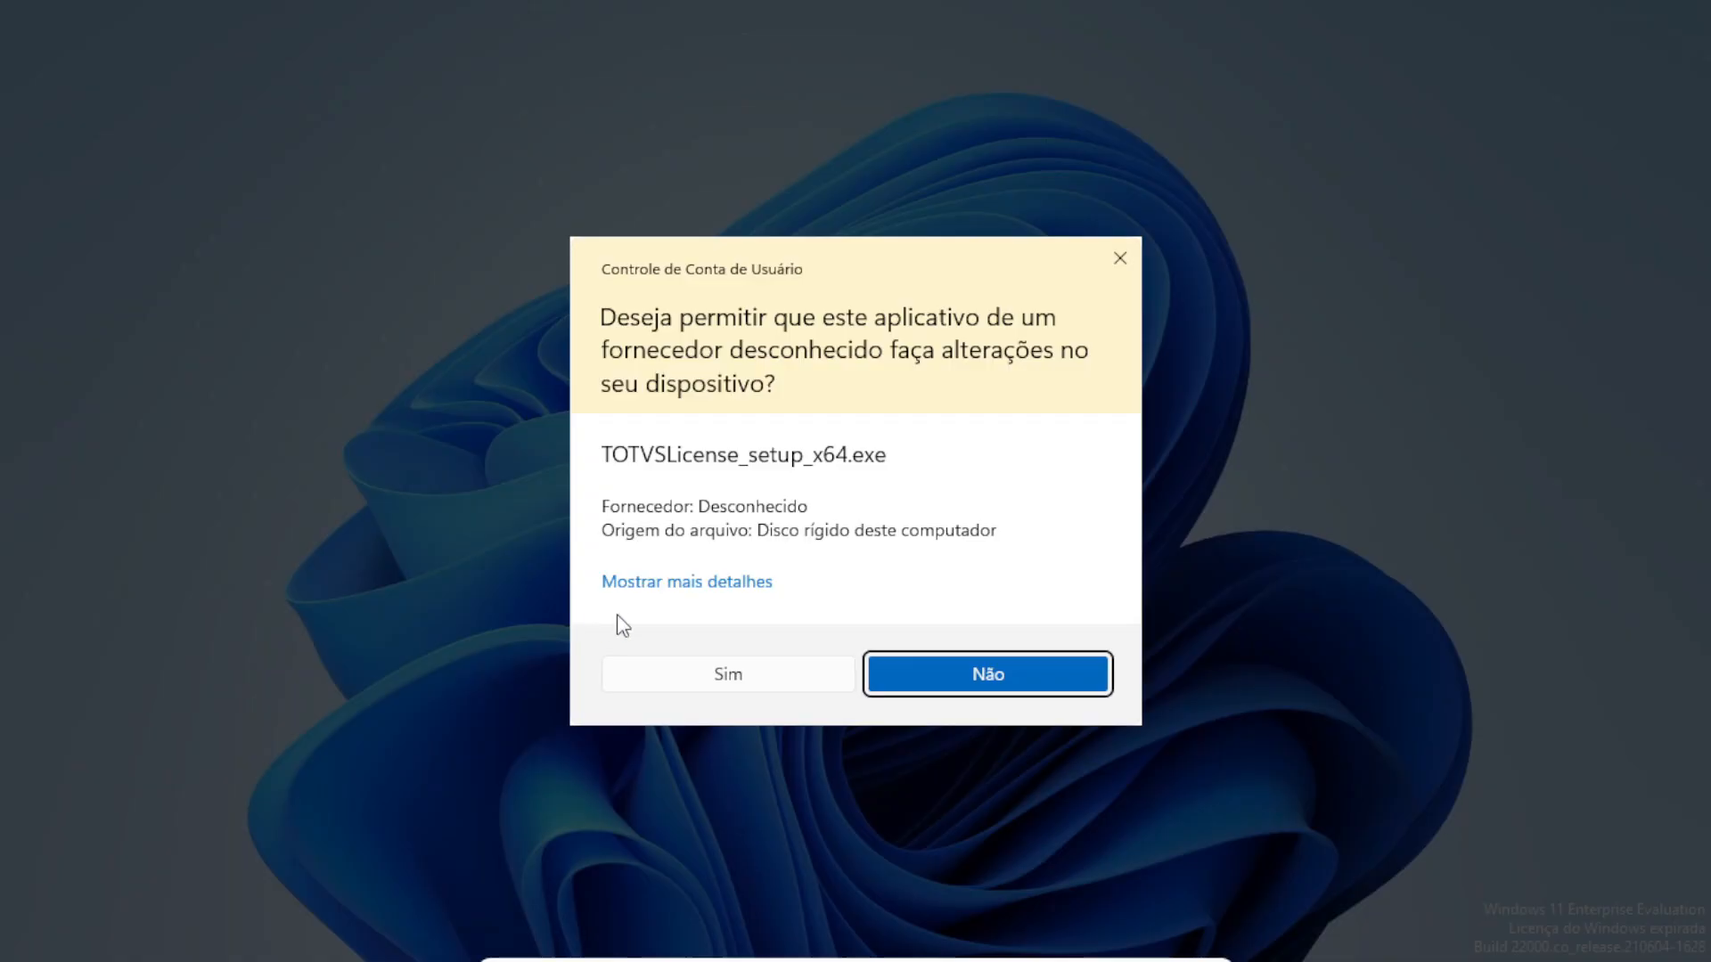
pyautogui.click(719, 671)
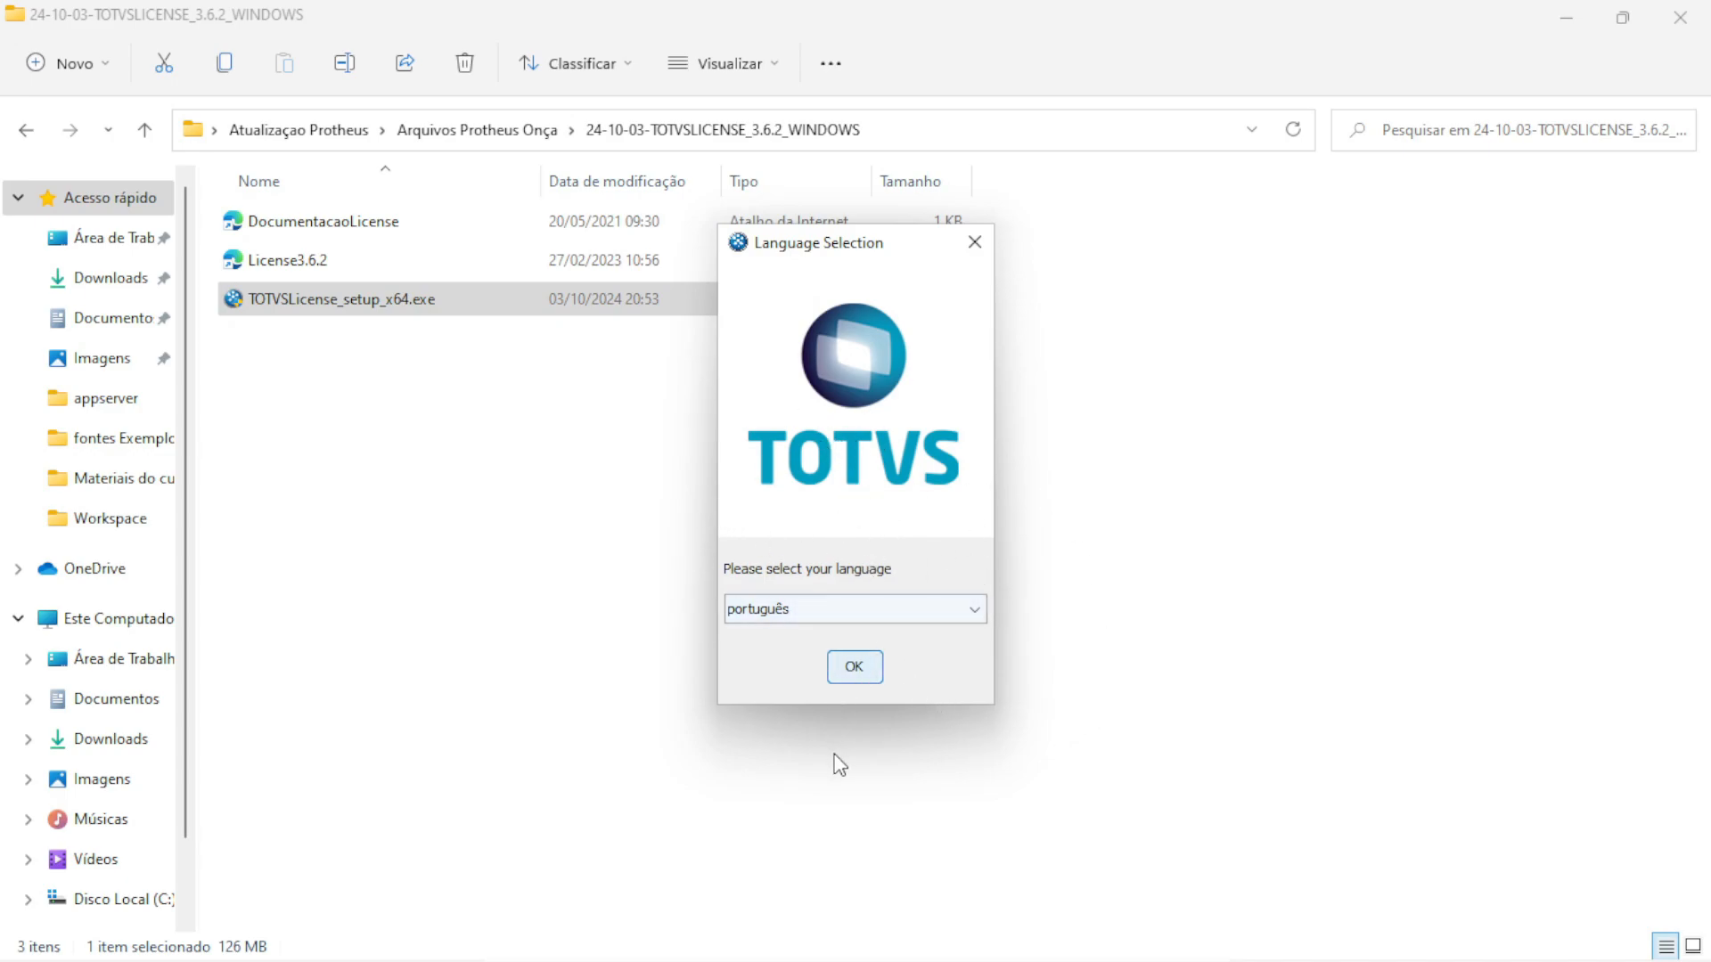
pyautogui.click(853, 667)
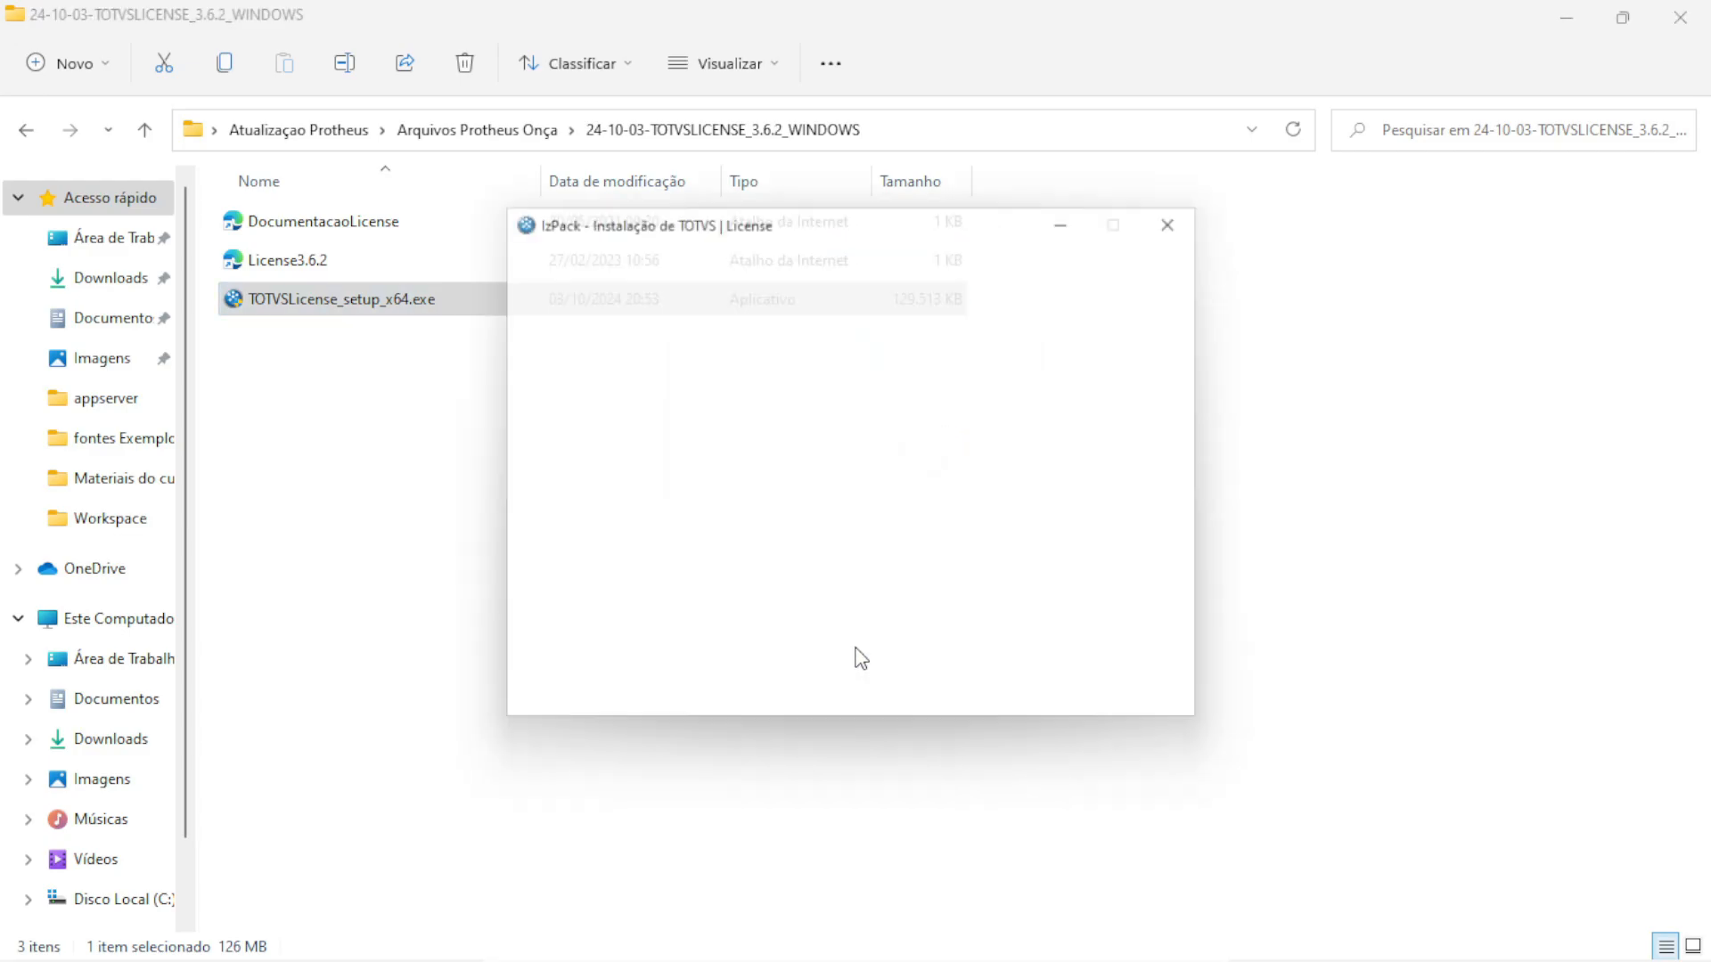
pyautogui.click(686, 611)
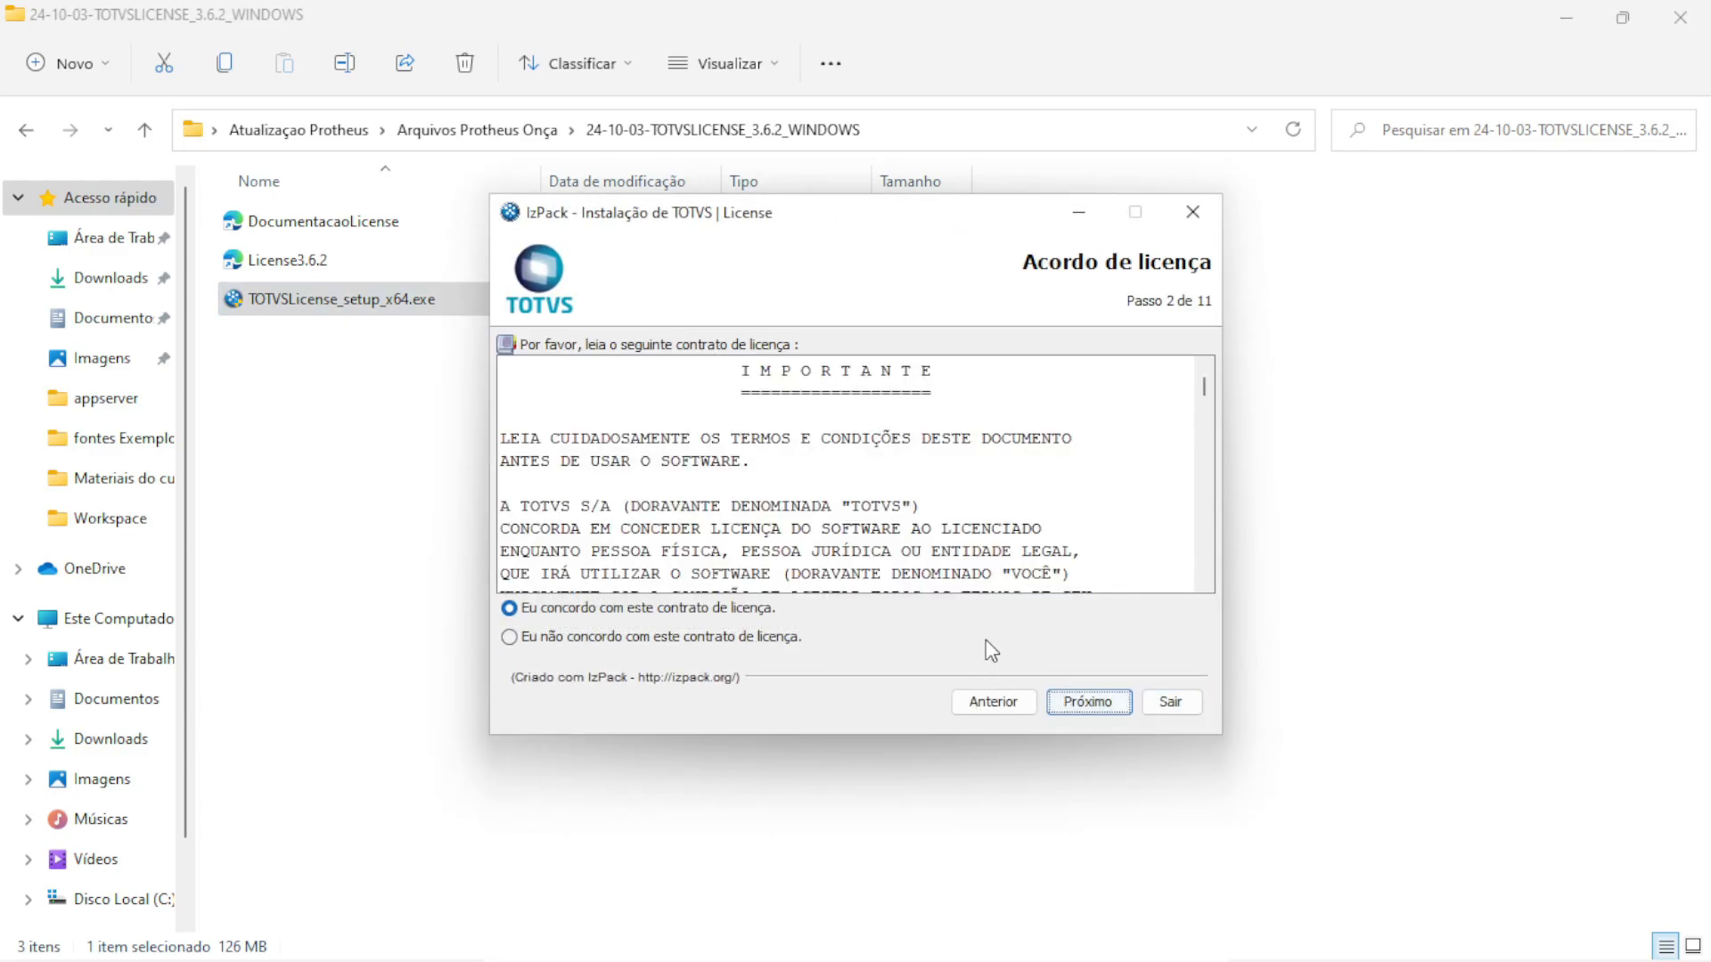
pyautogui.click(1089, 704)
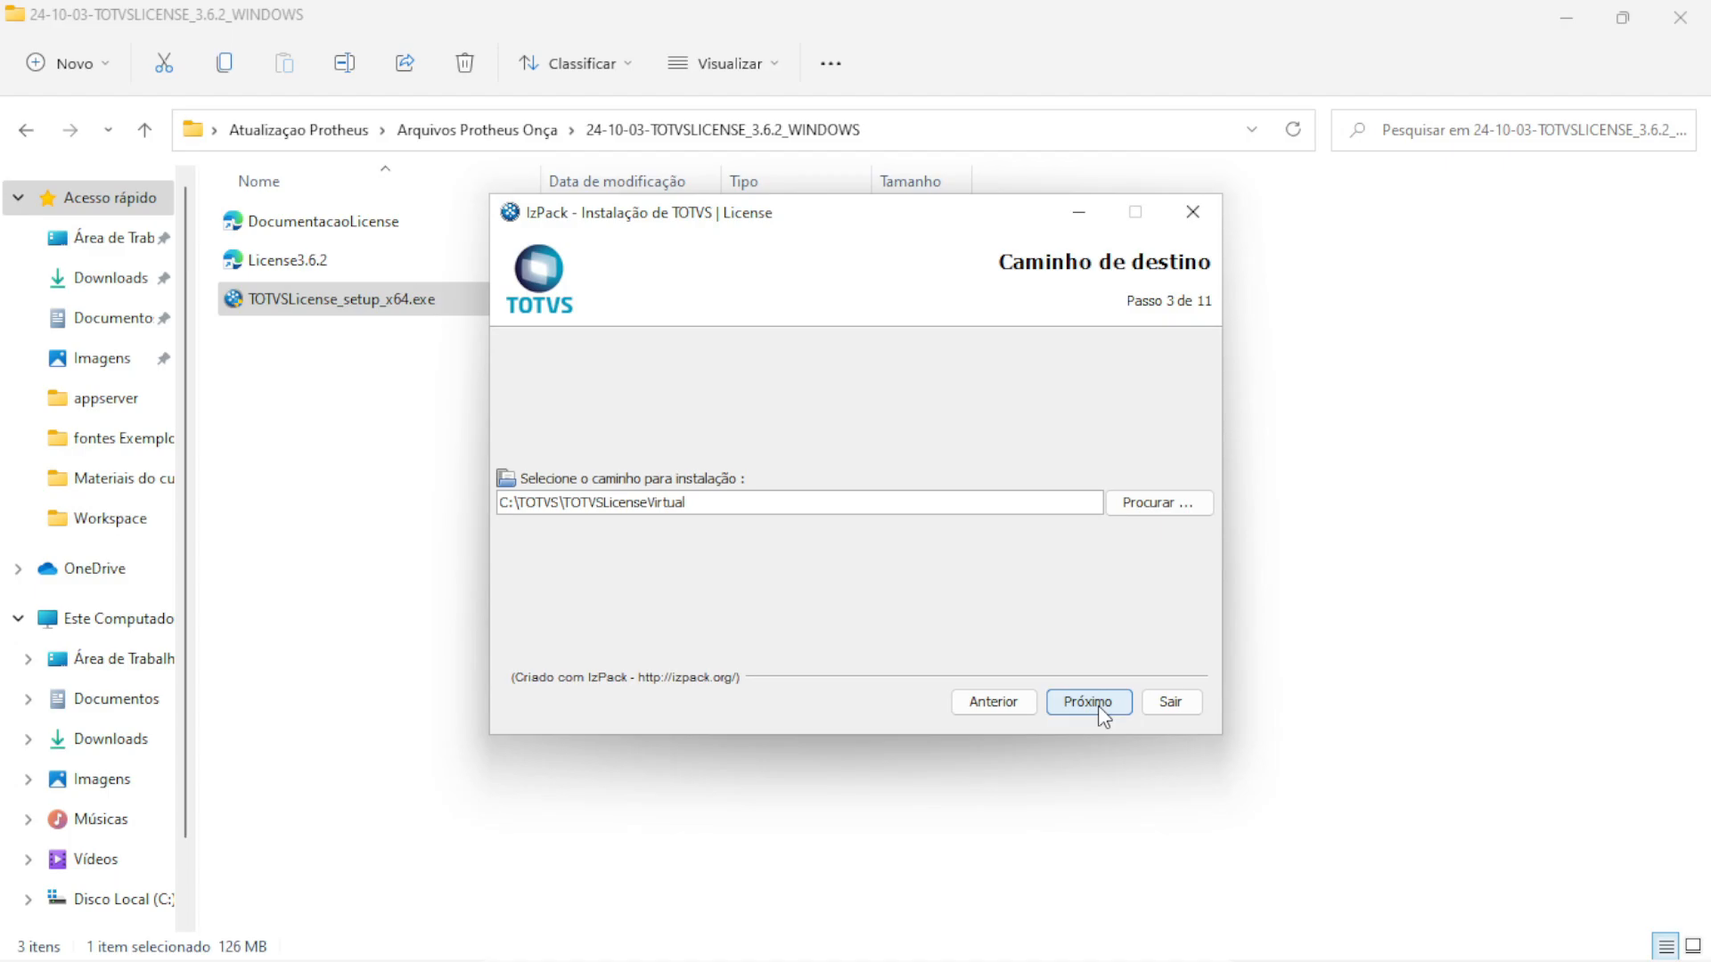
pyautogui.click(1106, 709)
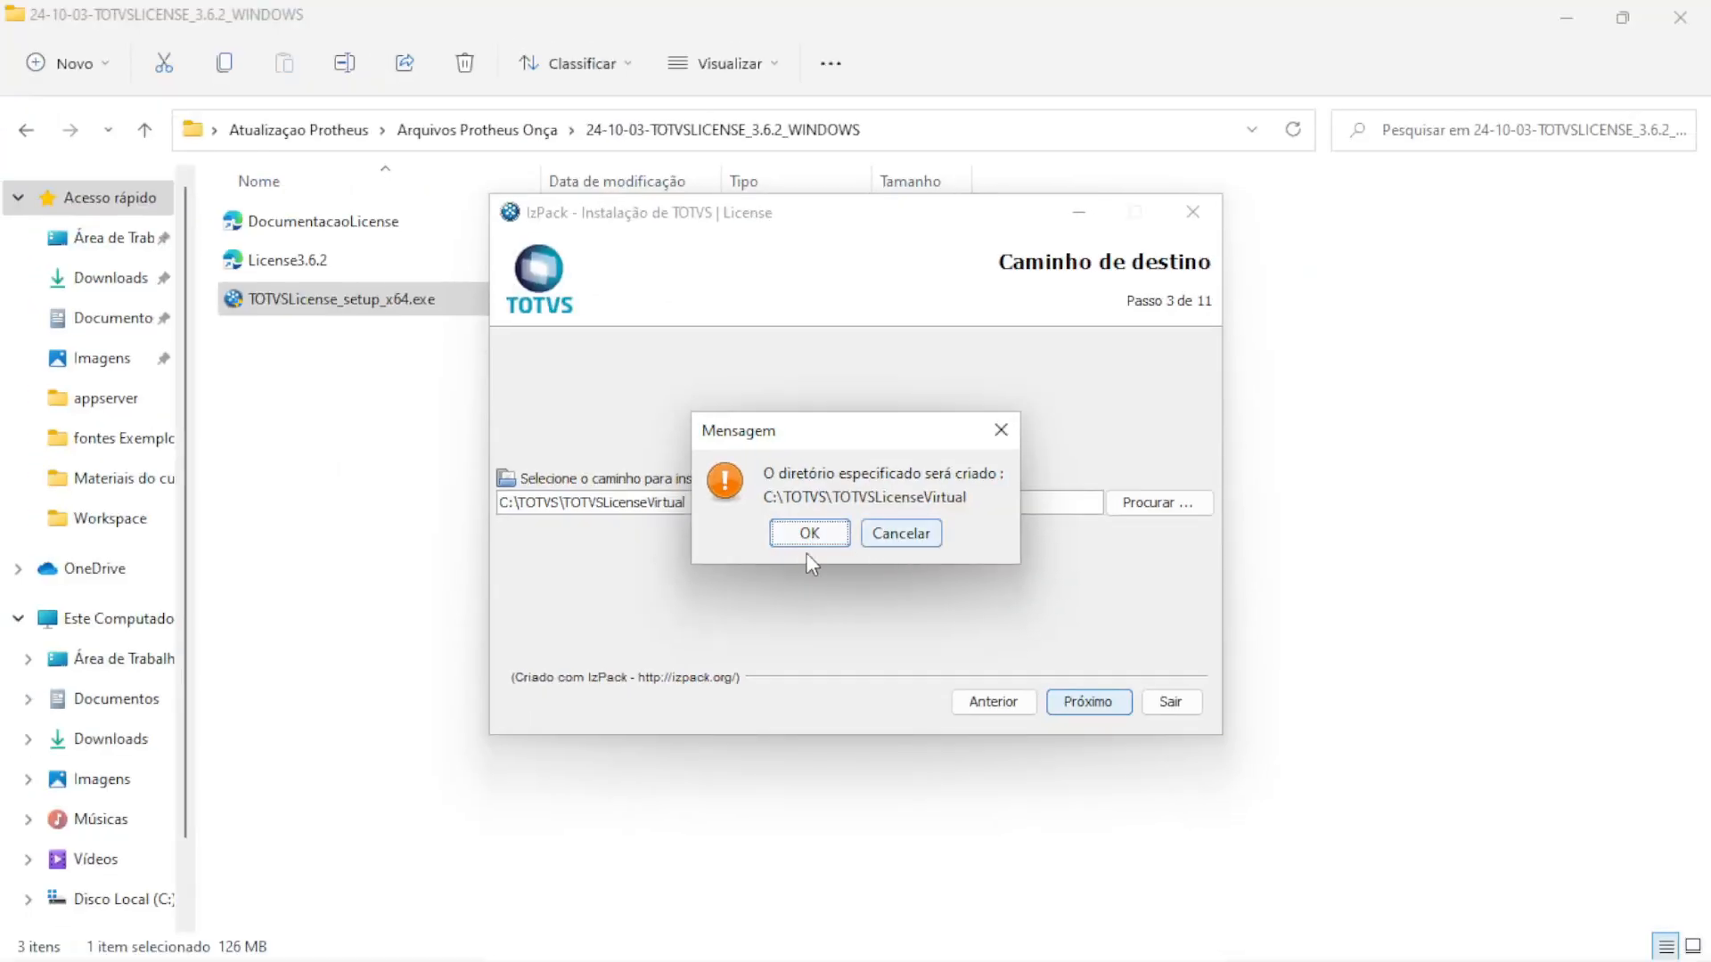
pyautogui.click(779, 521)
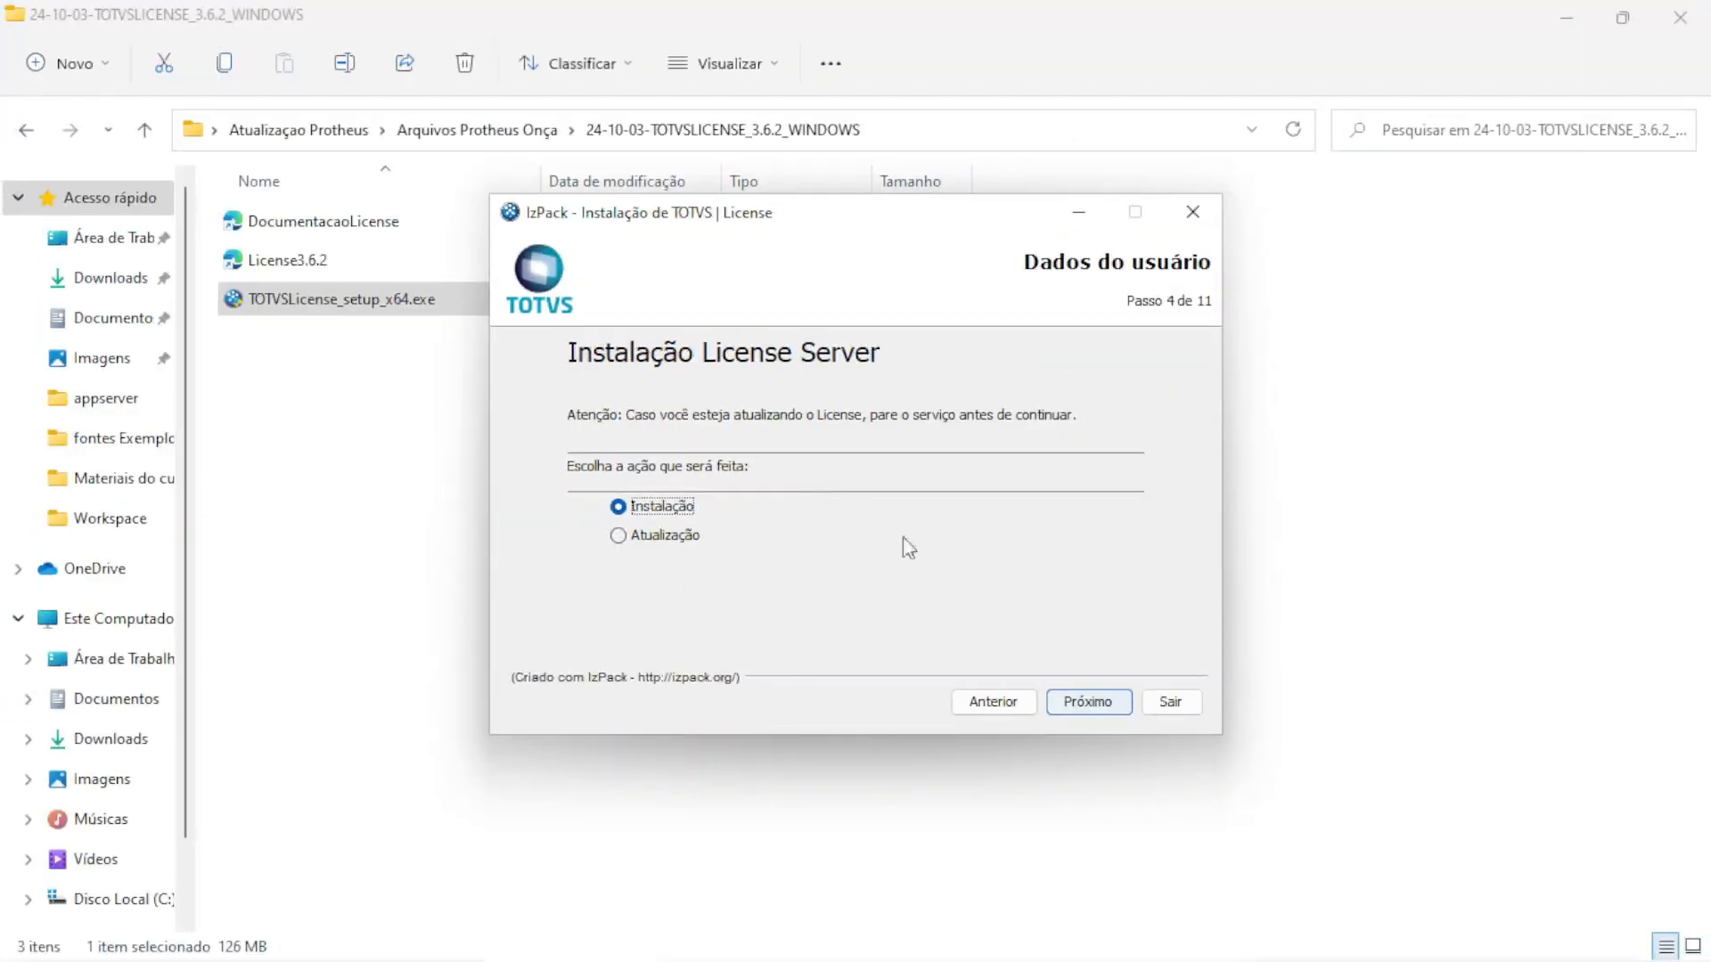
# Install fresh with default packages and ports, no proxy, and no shortcuts
pyautogui.click(1089, 701)
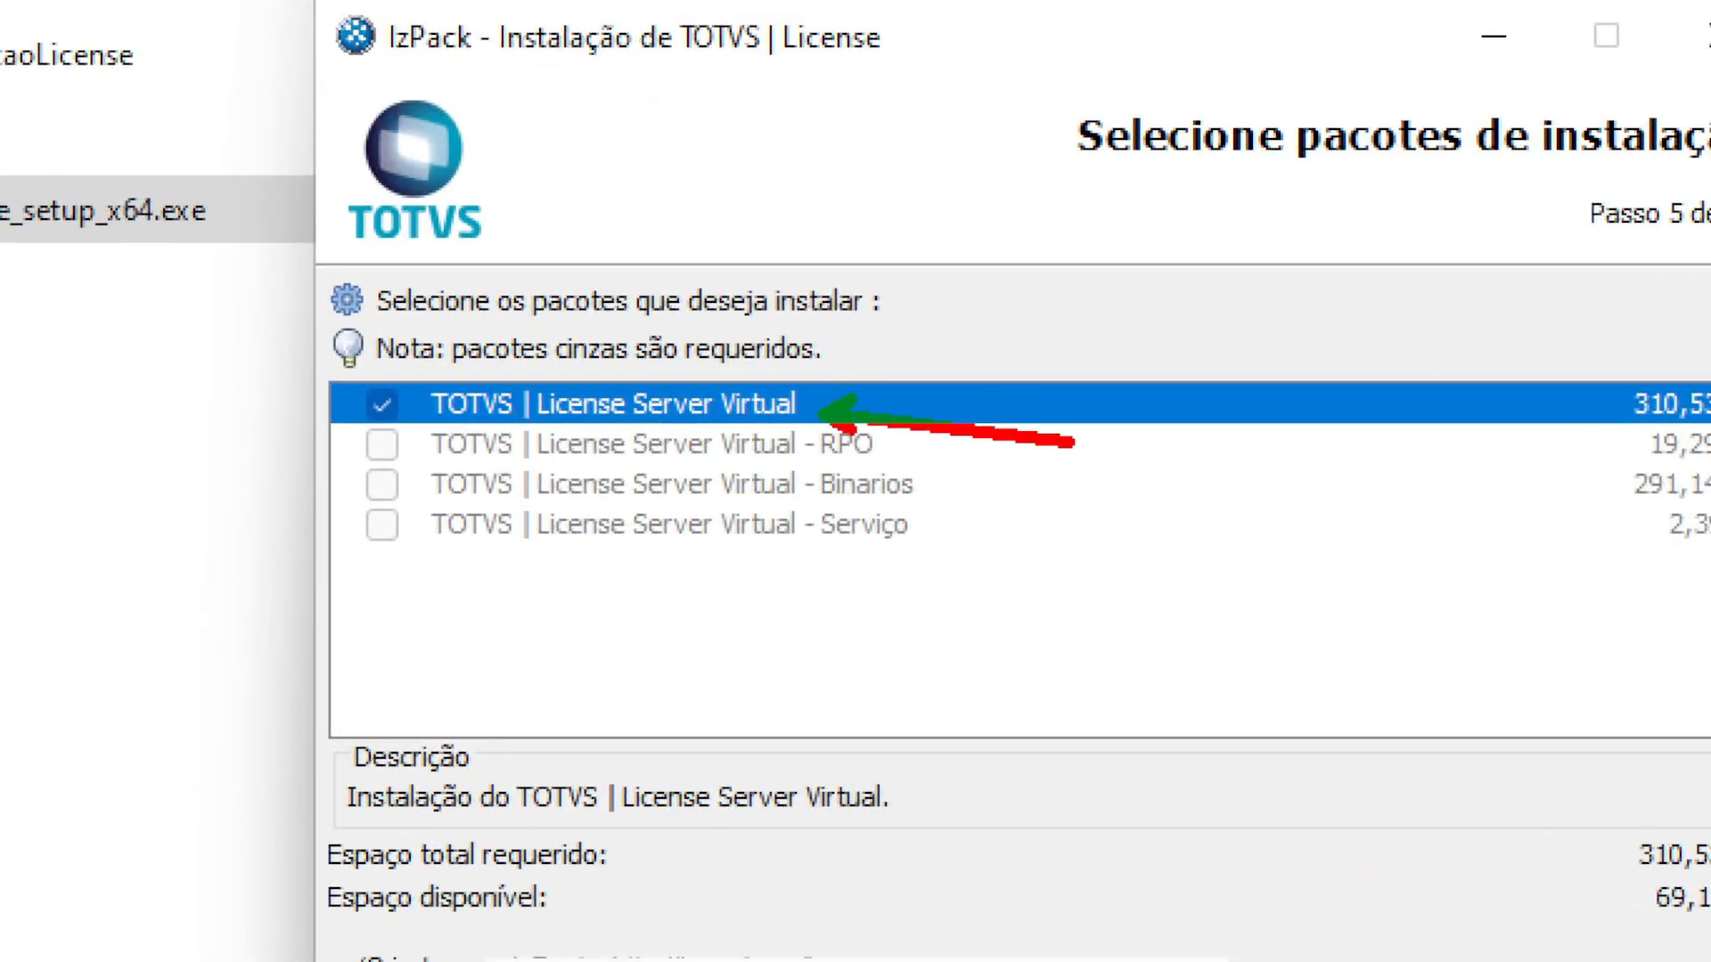
pyautogui.click(1087, 702)
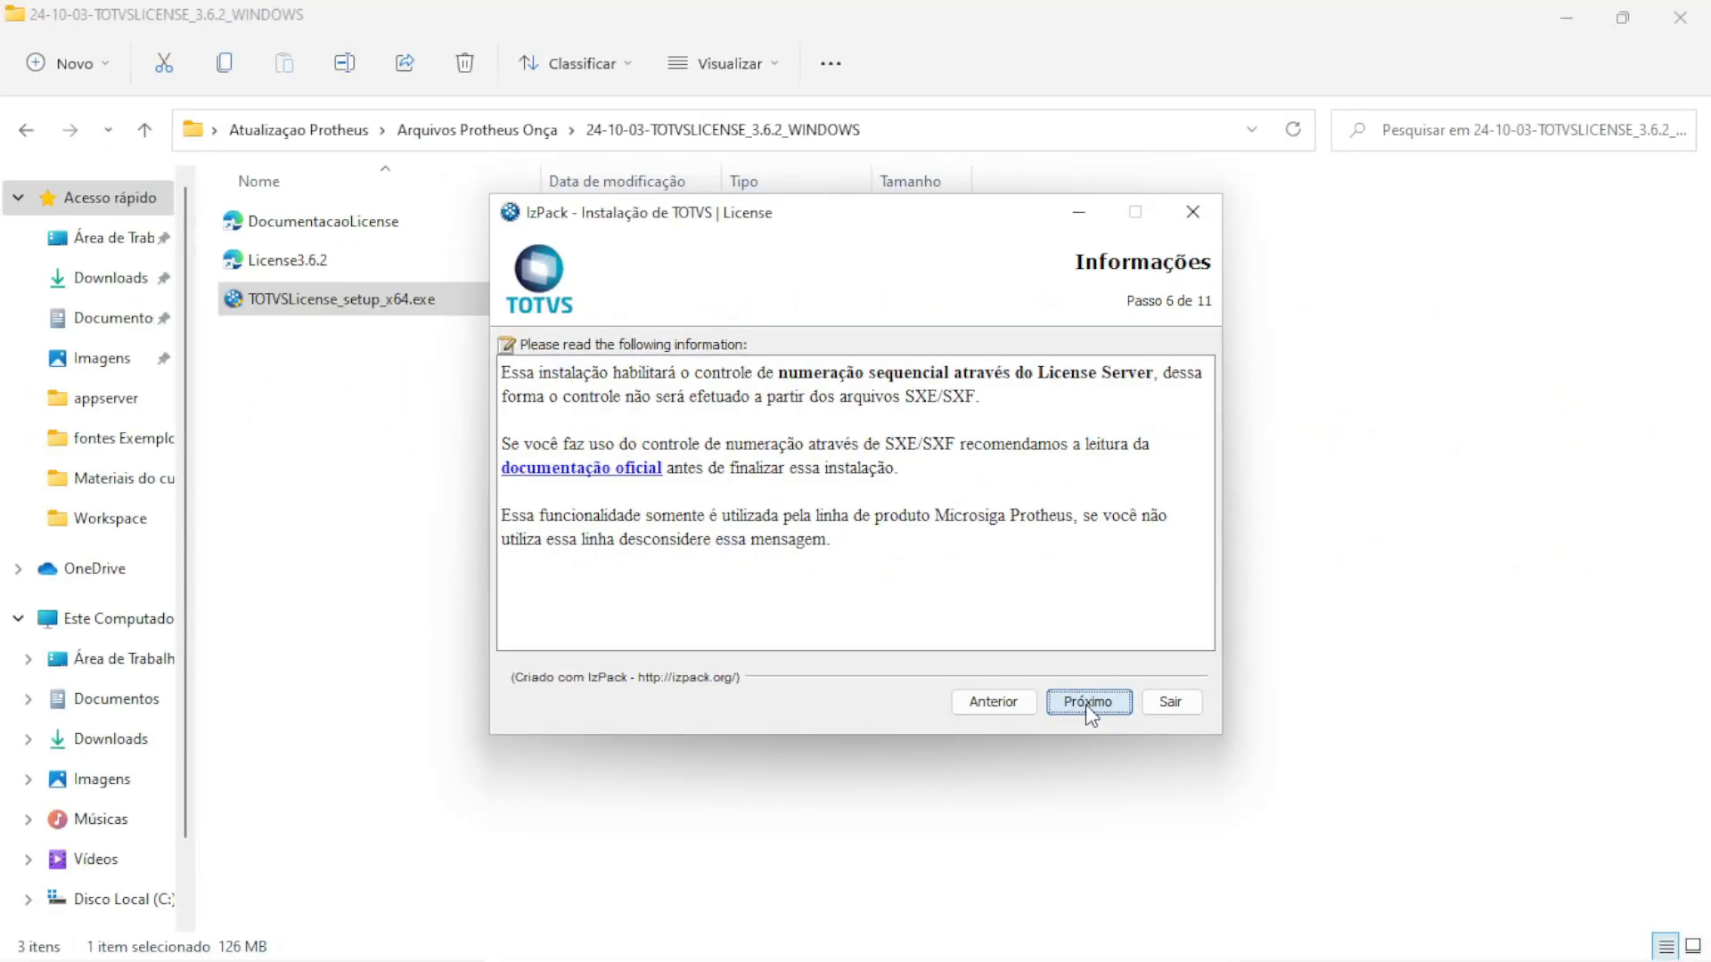
pyautogui.click(1088, 703)
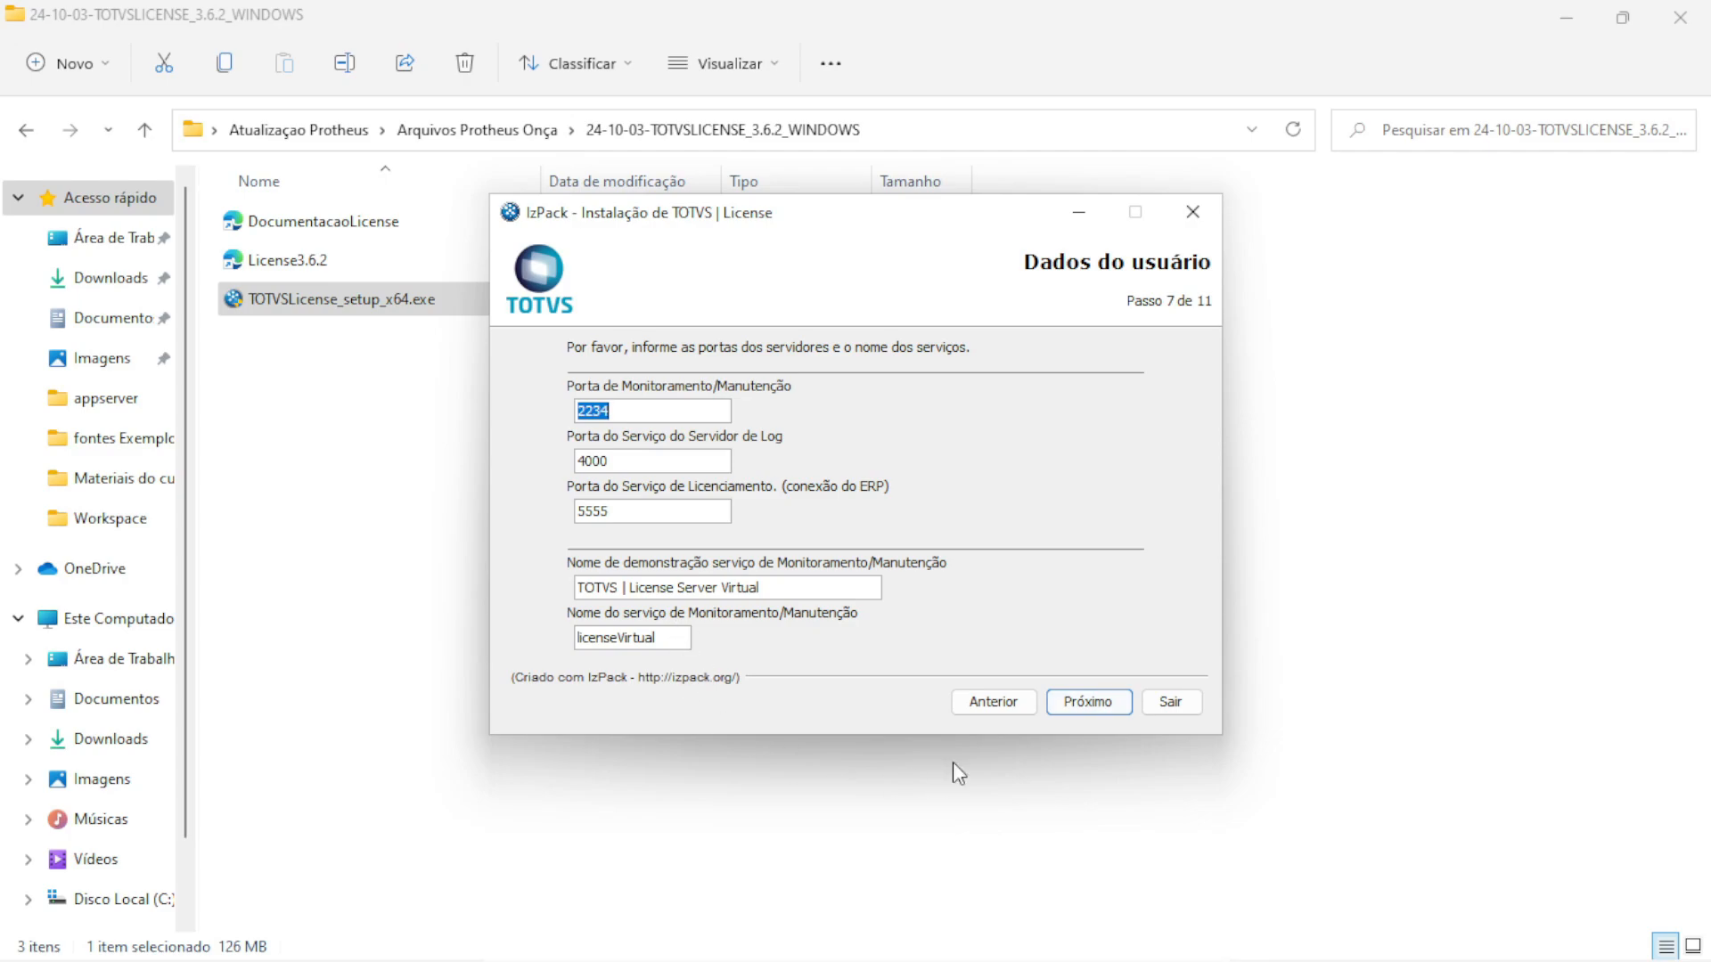
pyautogui.click(1083, 708)
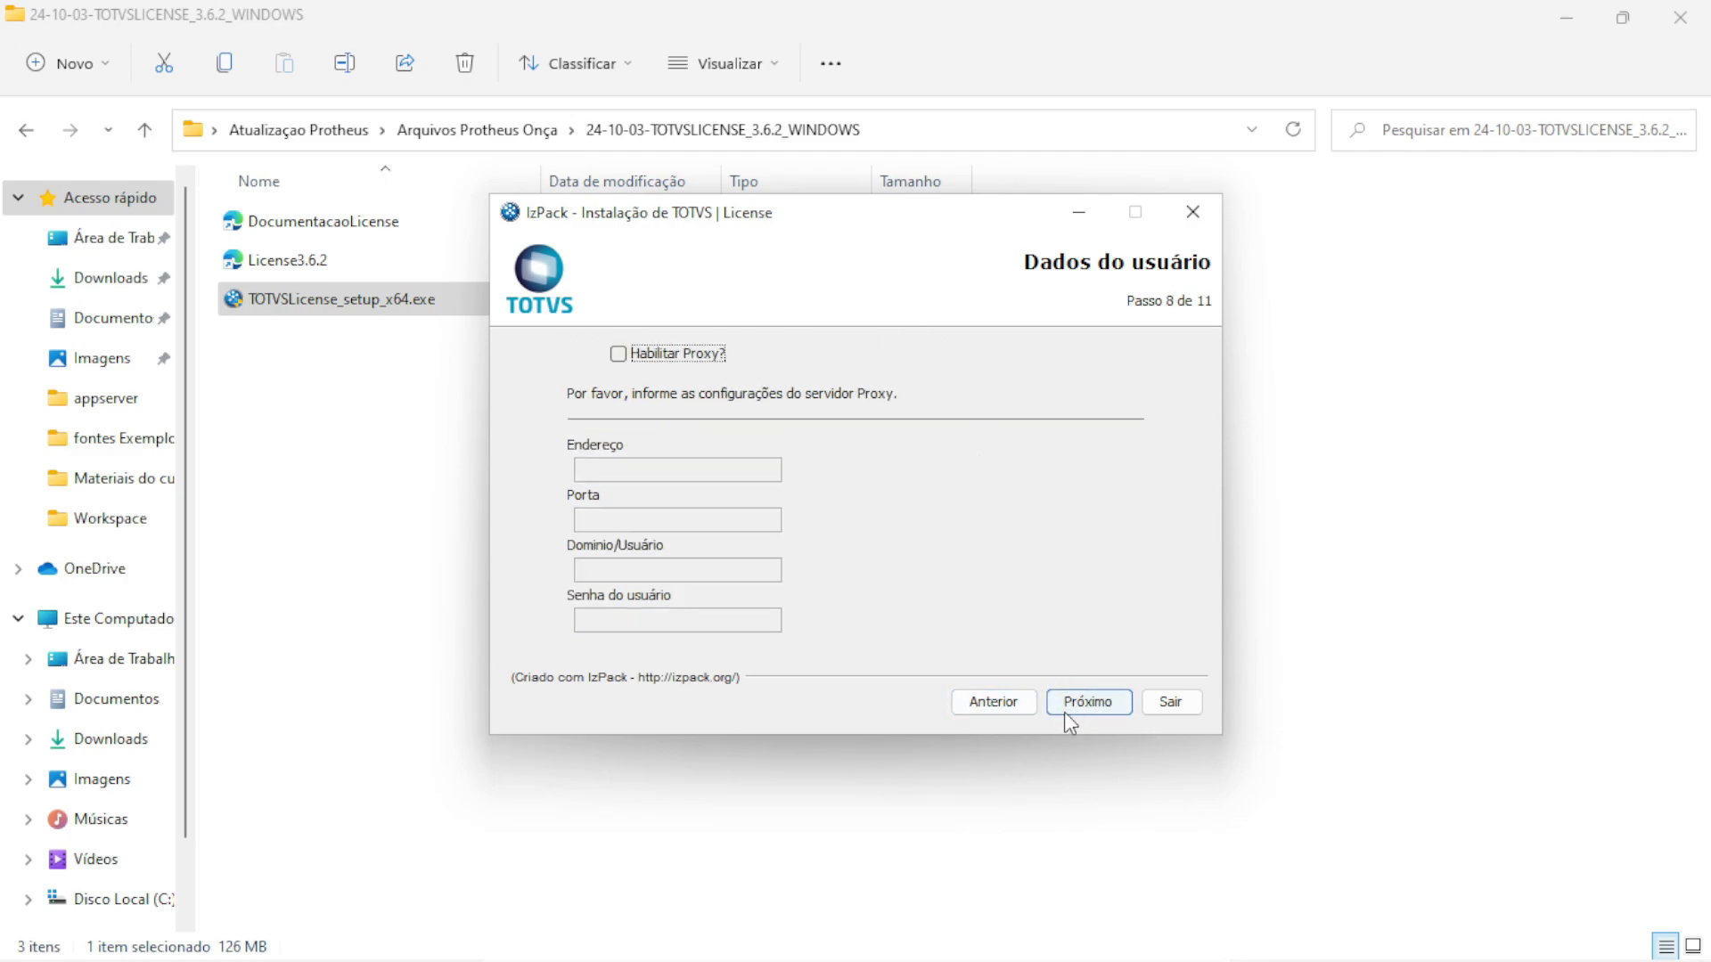
pyautogui.click(1092, 705)
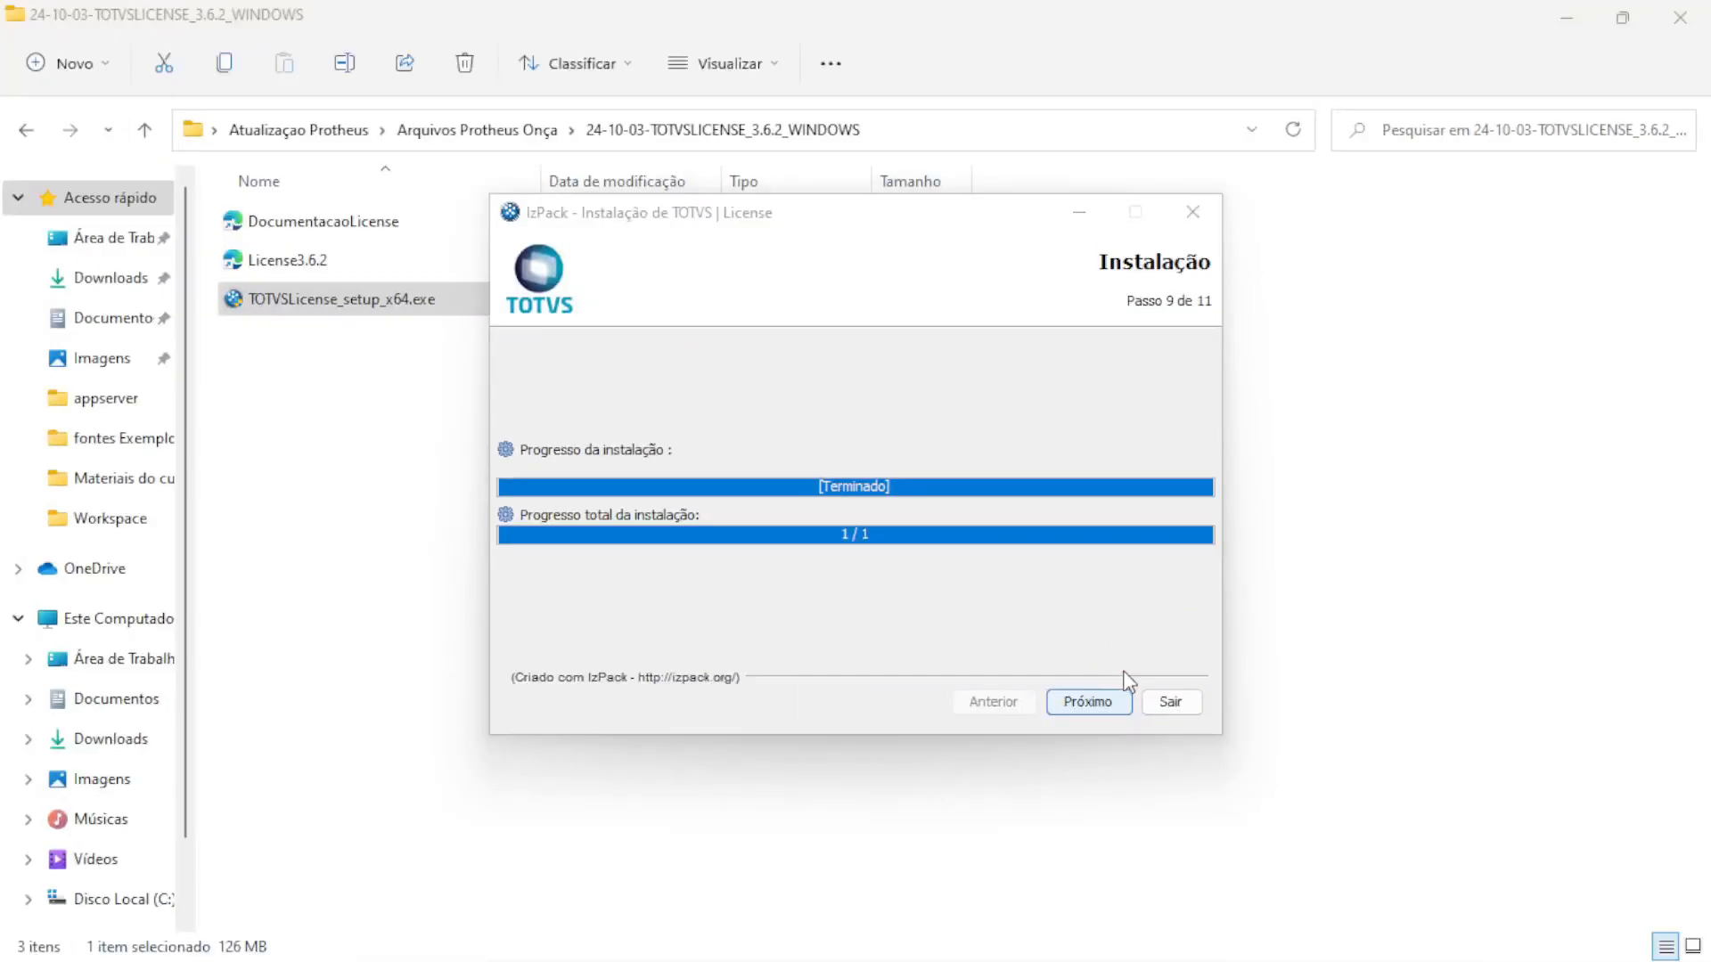
pyautogui.click(1093, 707)
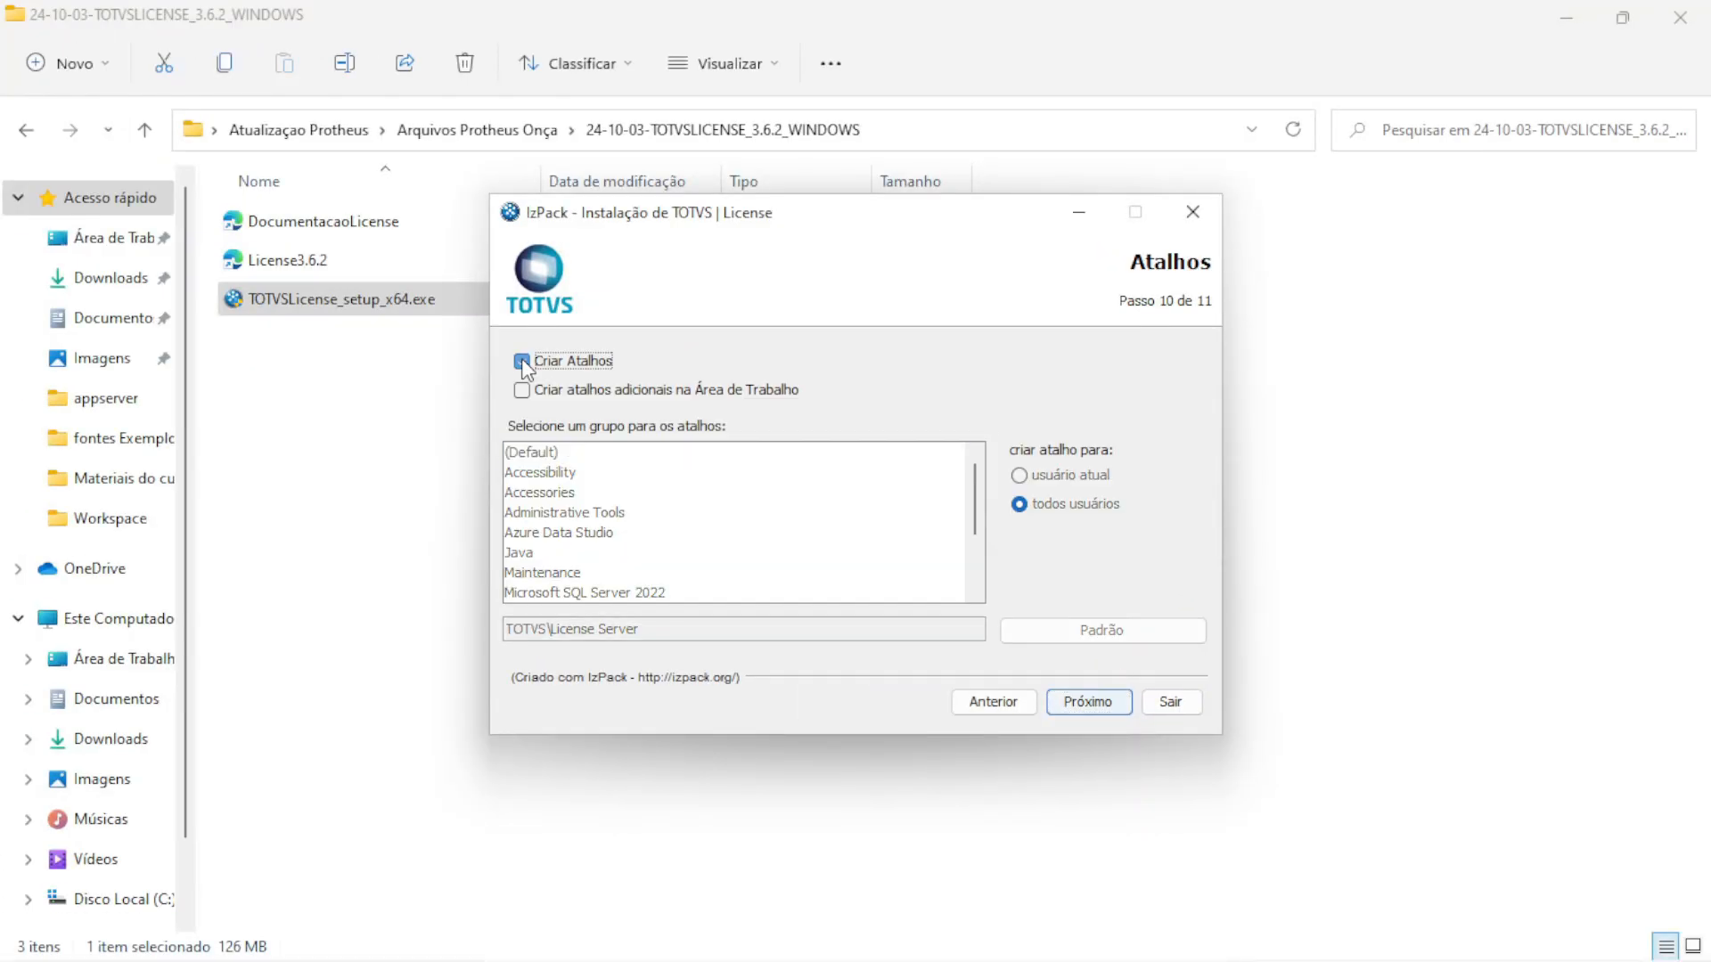
pyautogui.click(522, 362)
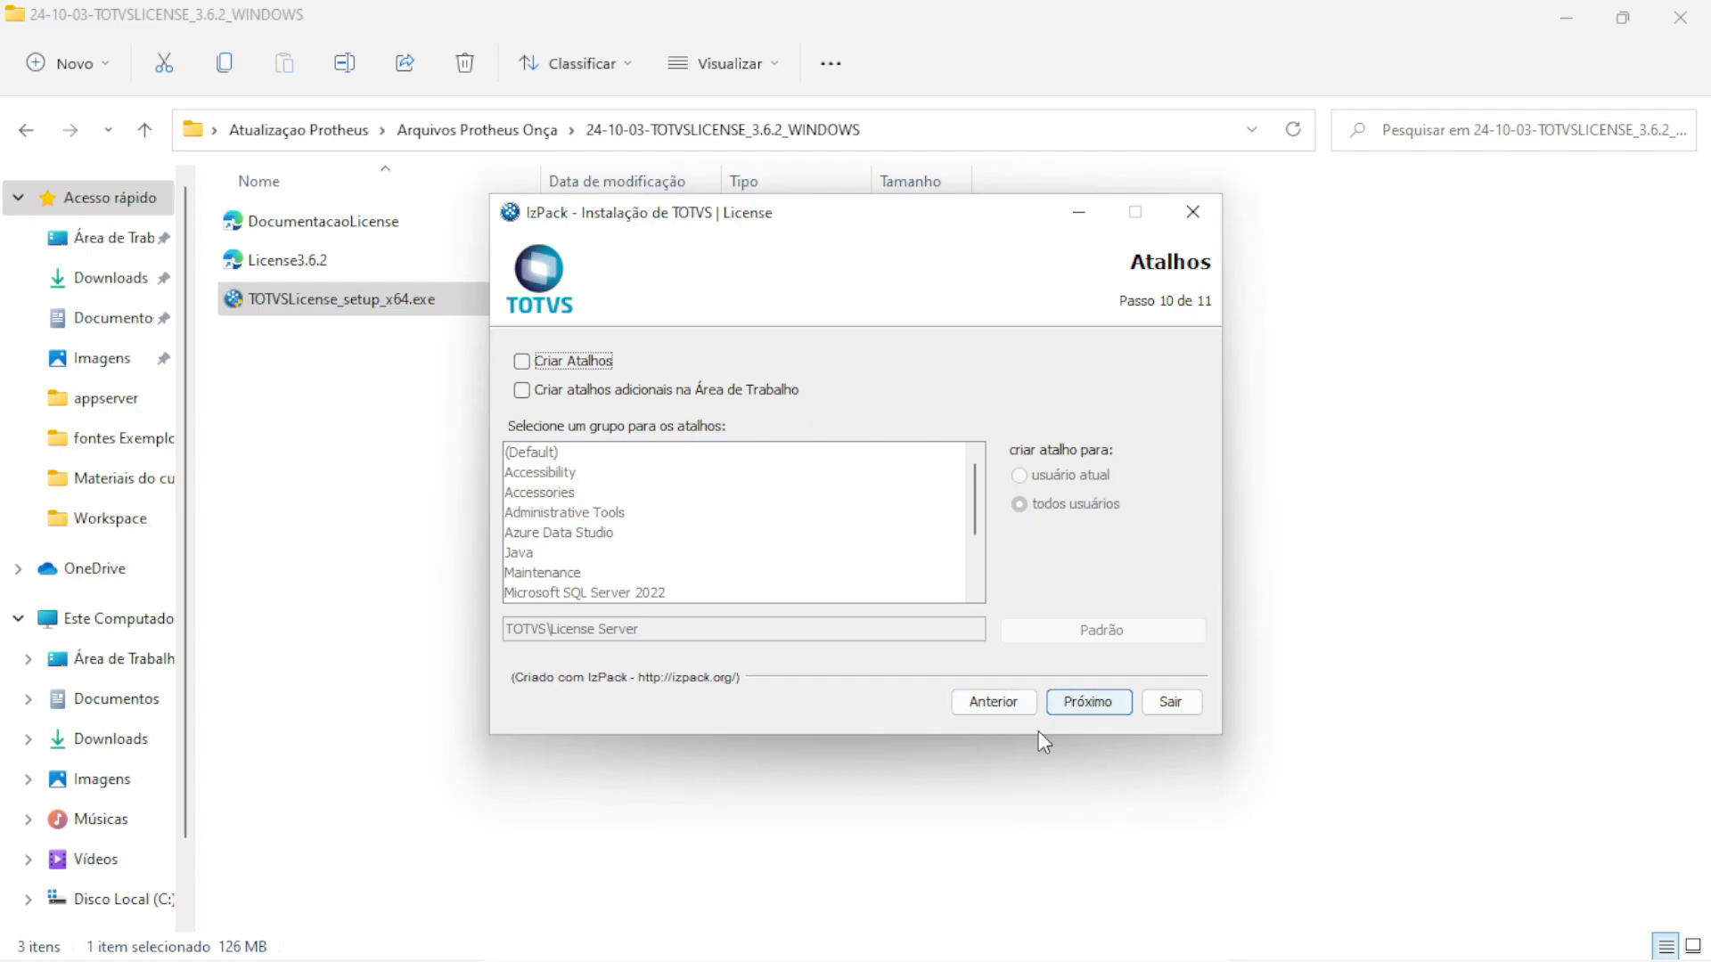
pyautogui.click(1078, 705)
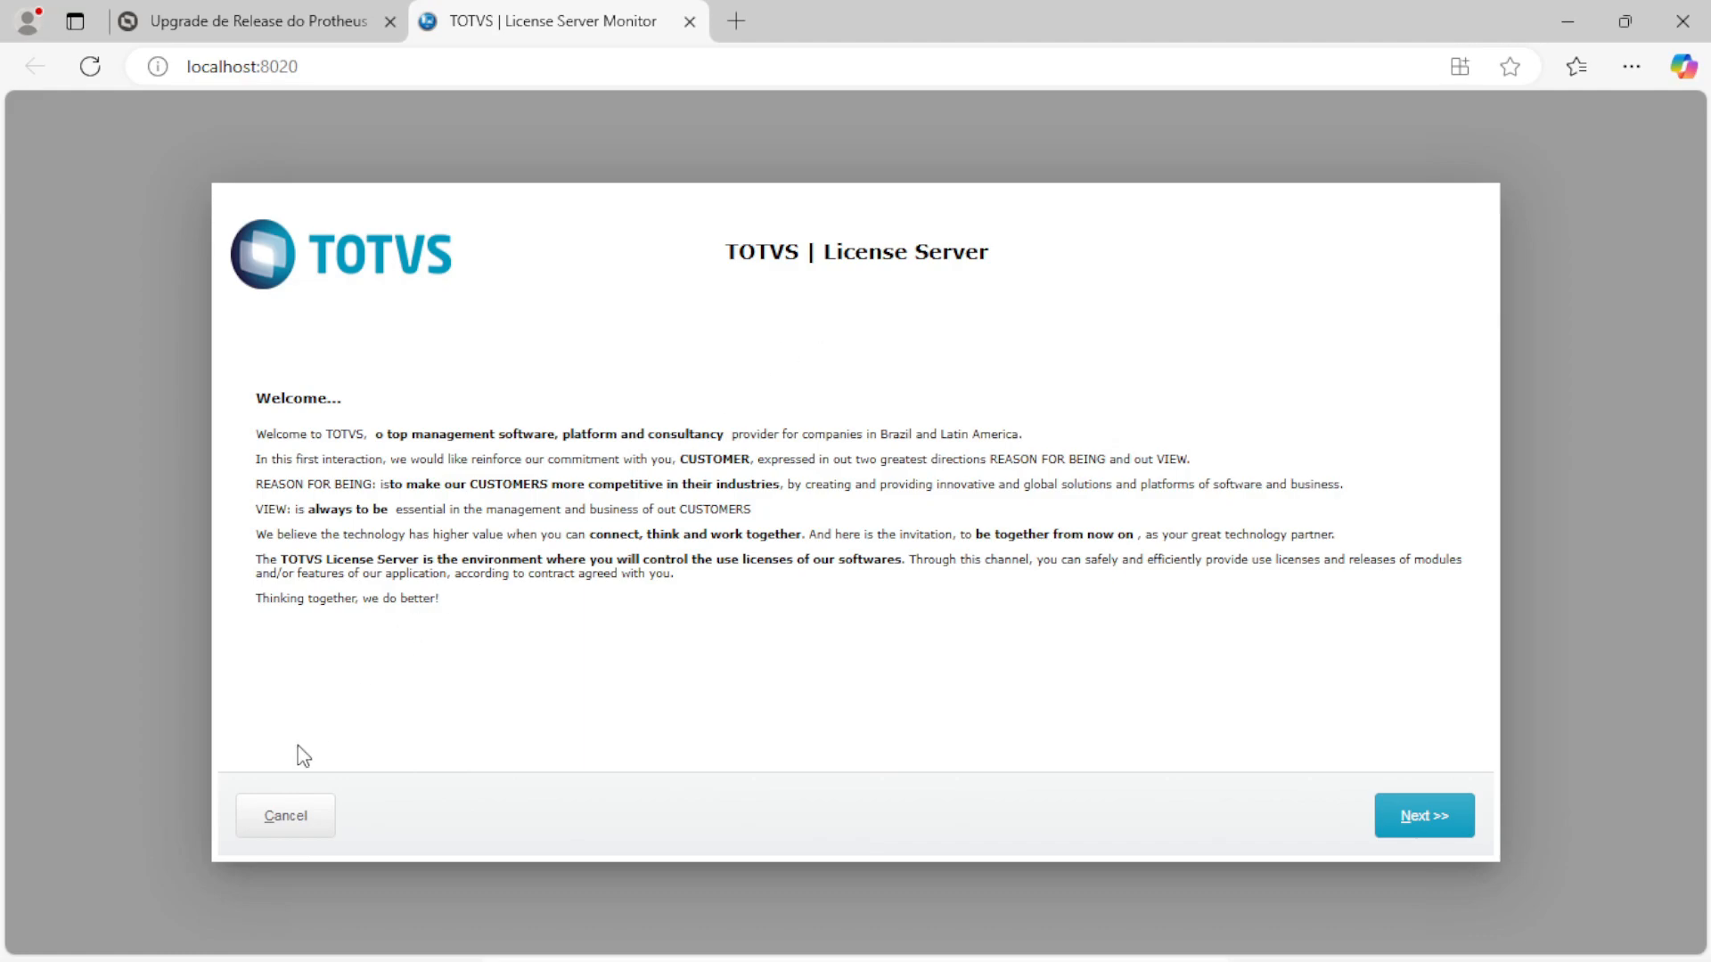
# Cancel the License Server welcome wizard and close the License Server Monitor tab
pyautogui.click(283, 817)
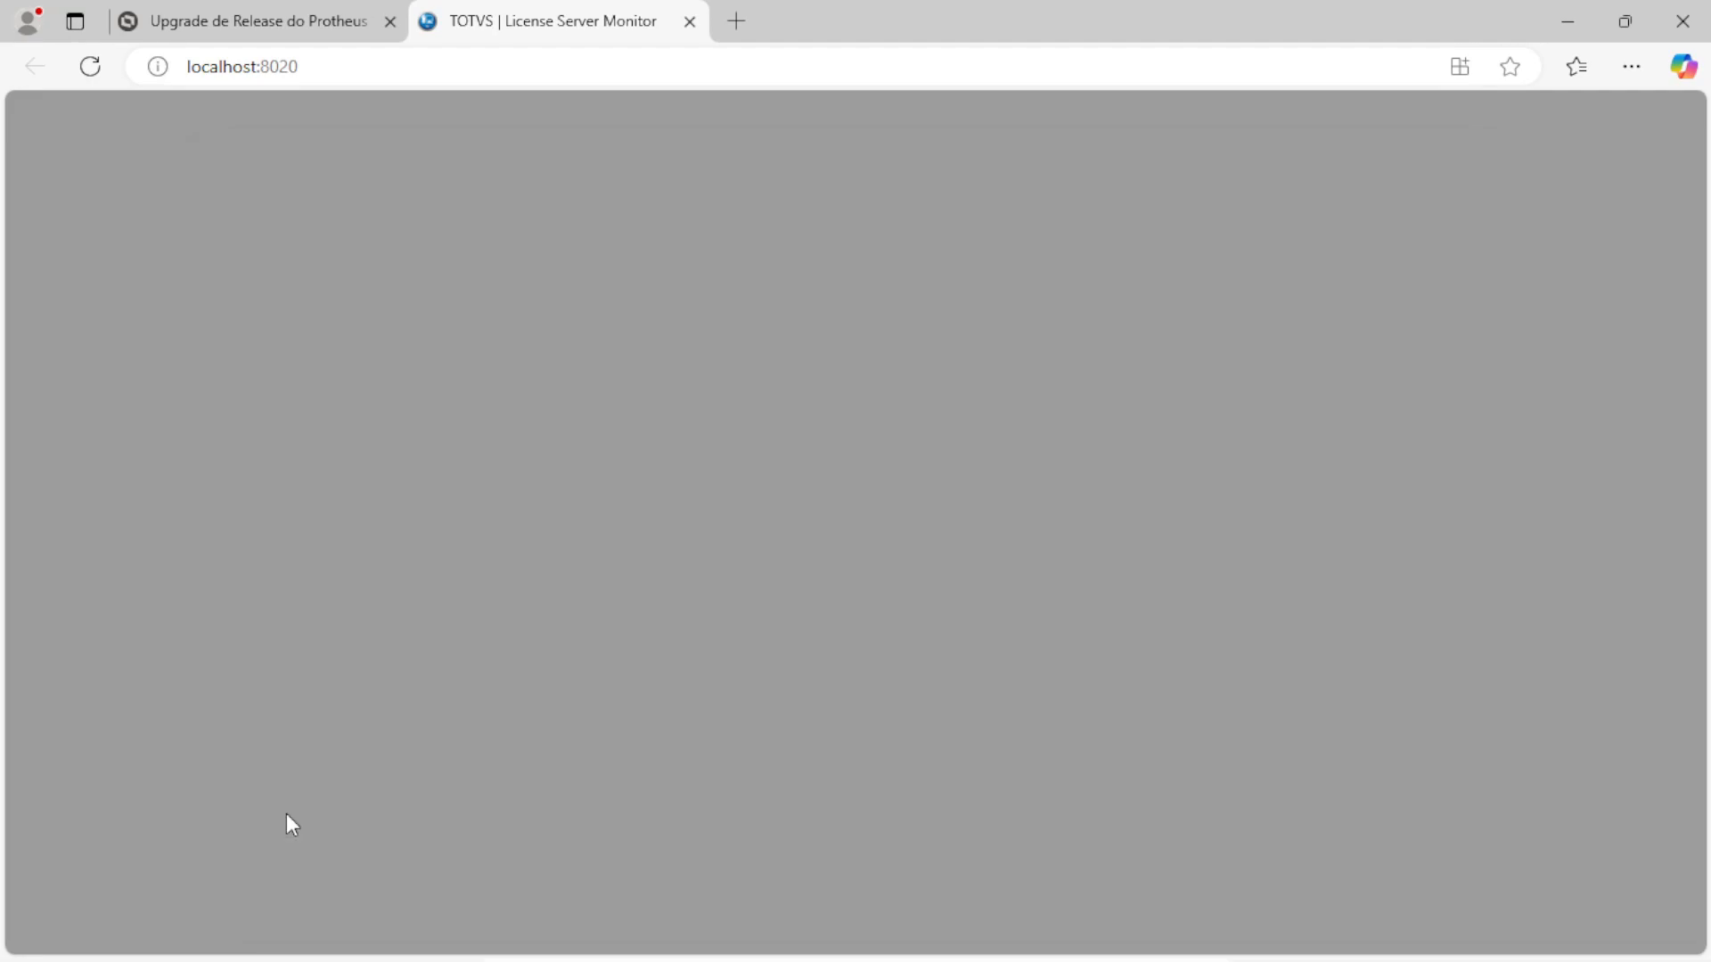
pyautogui.click(690, 24)
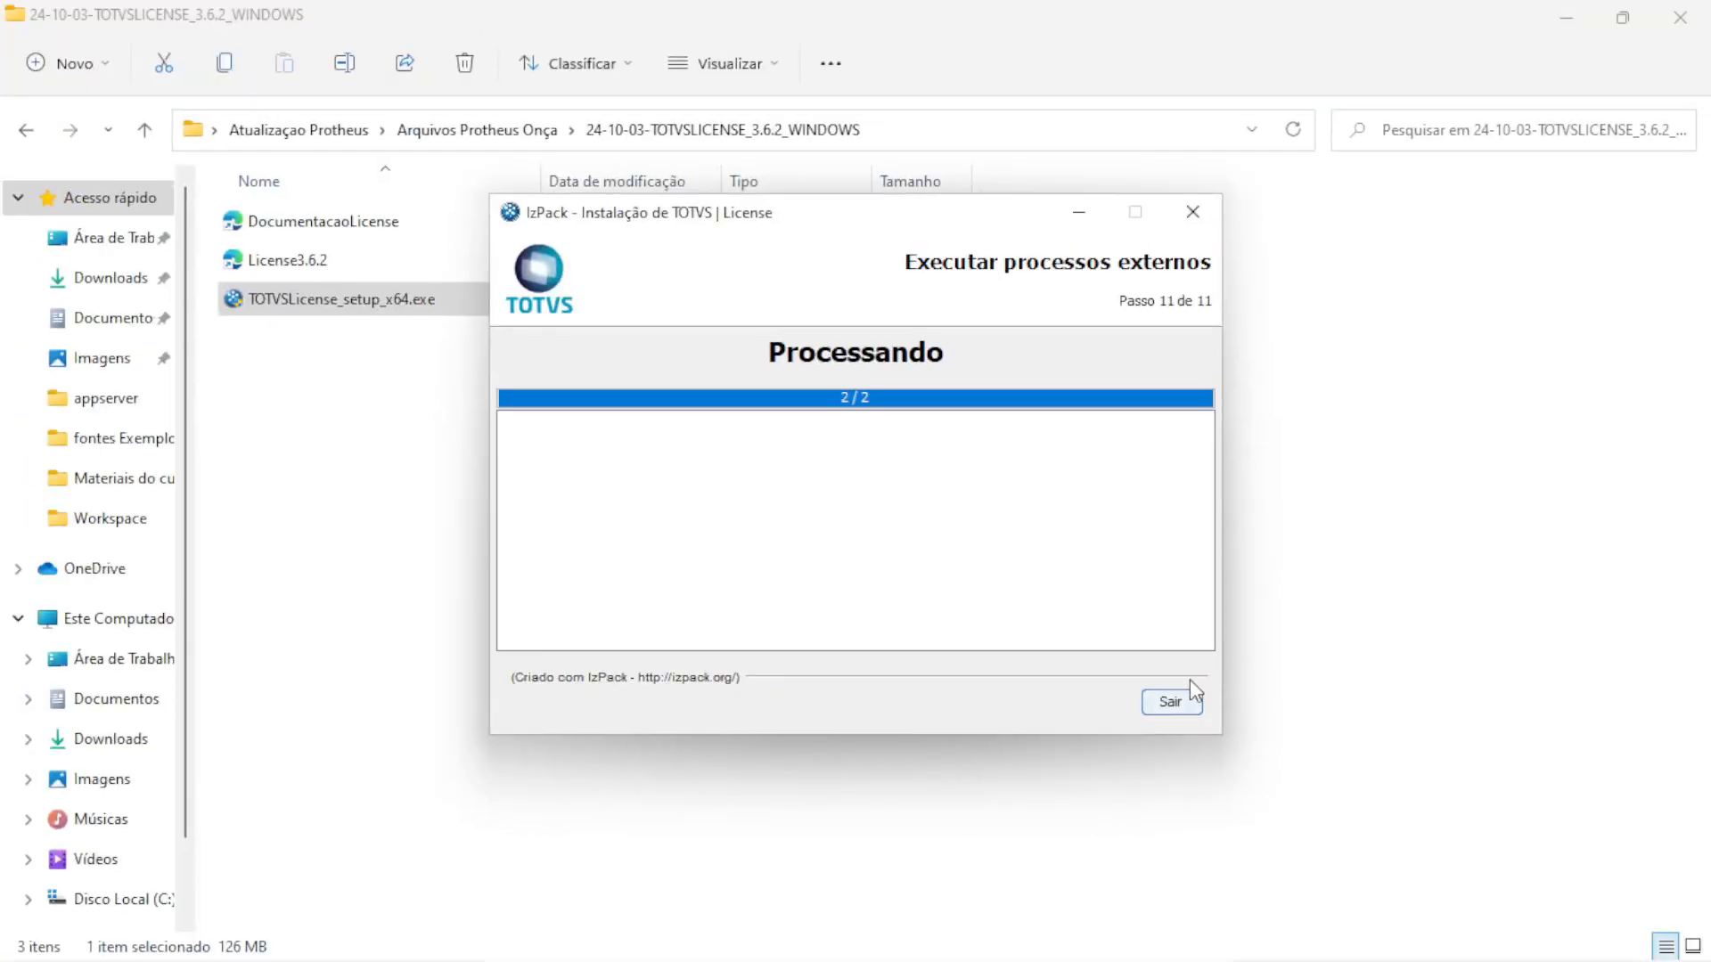
# Exit the license installer and open Services by searching 'serviços'
pyautogui.click(1122, 755)
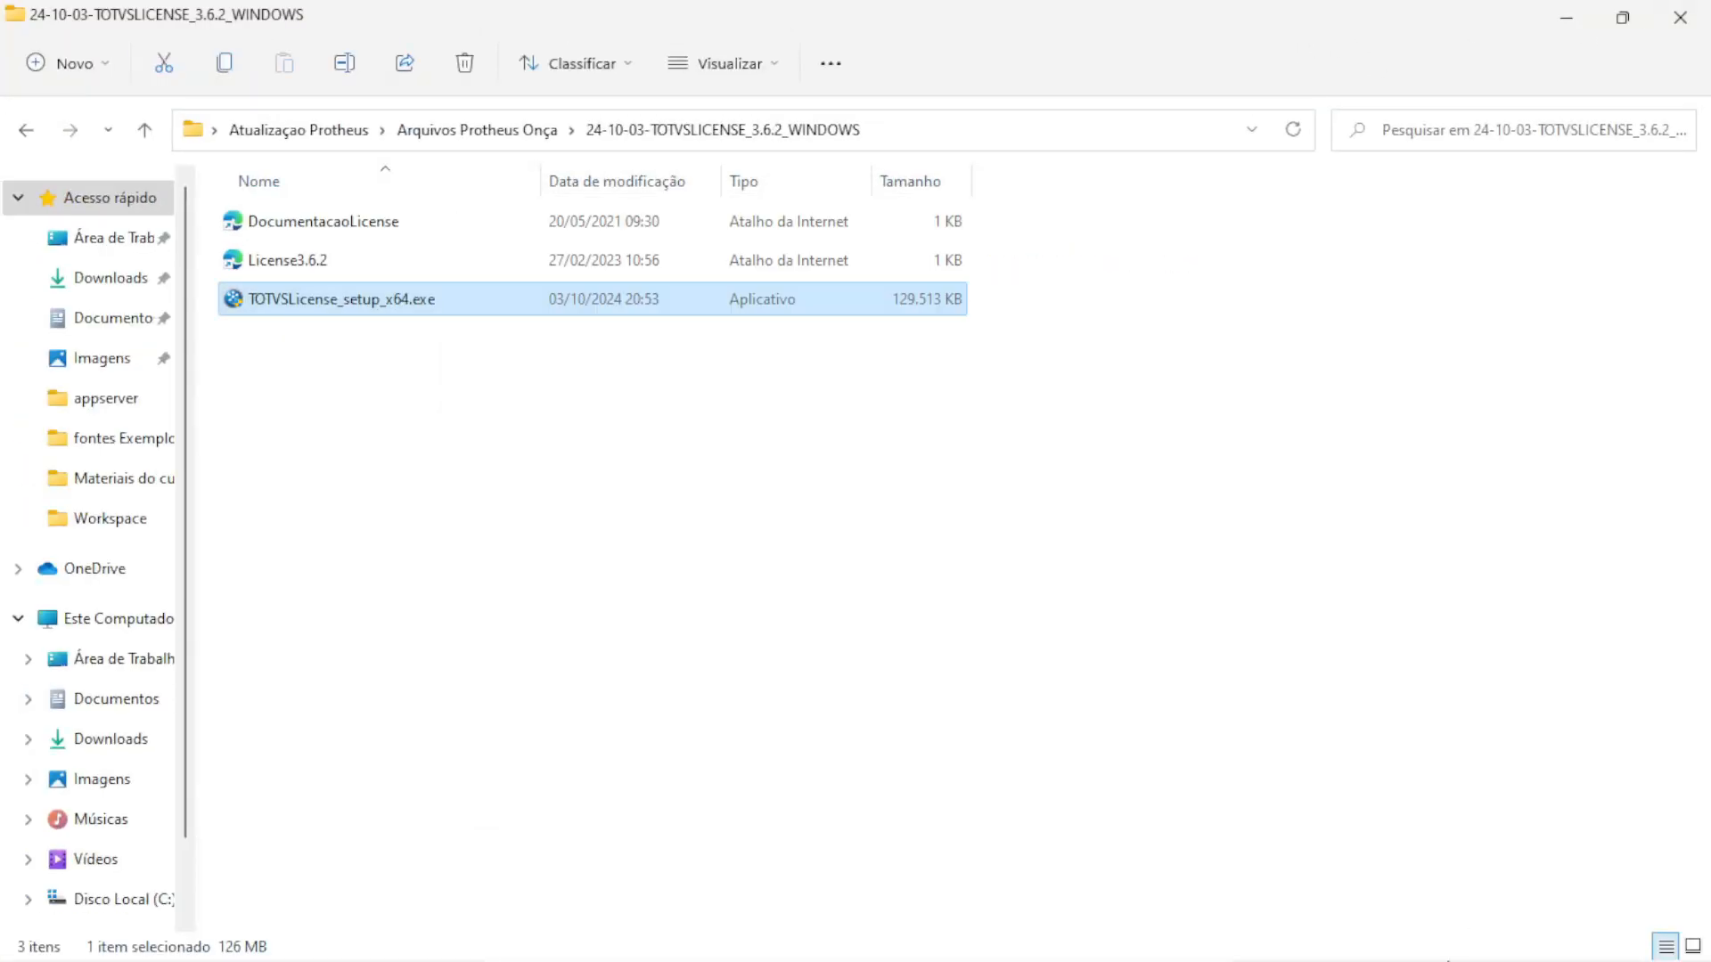
pyautogui.moveTo(720, 937)
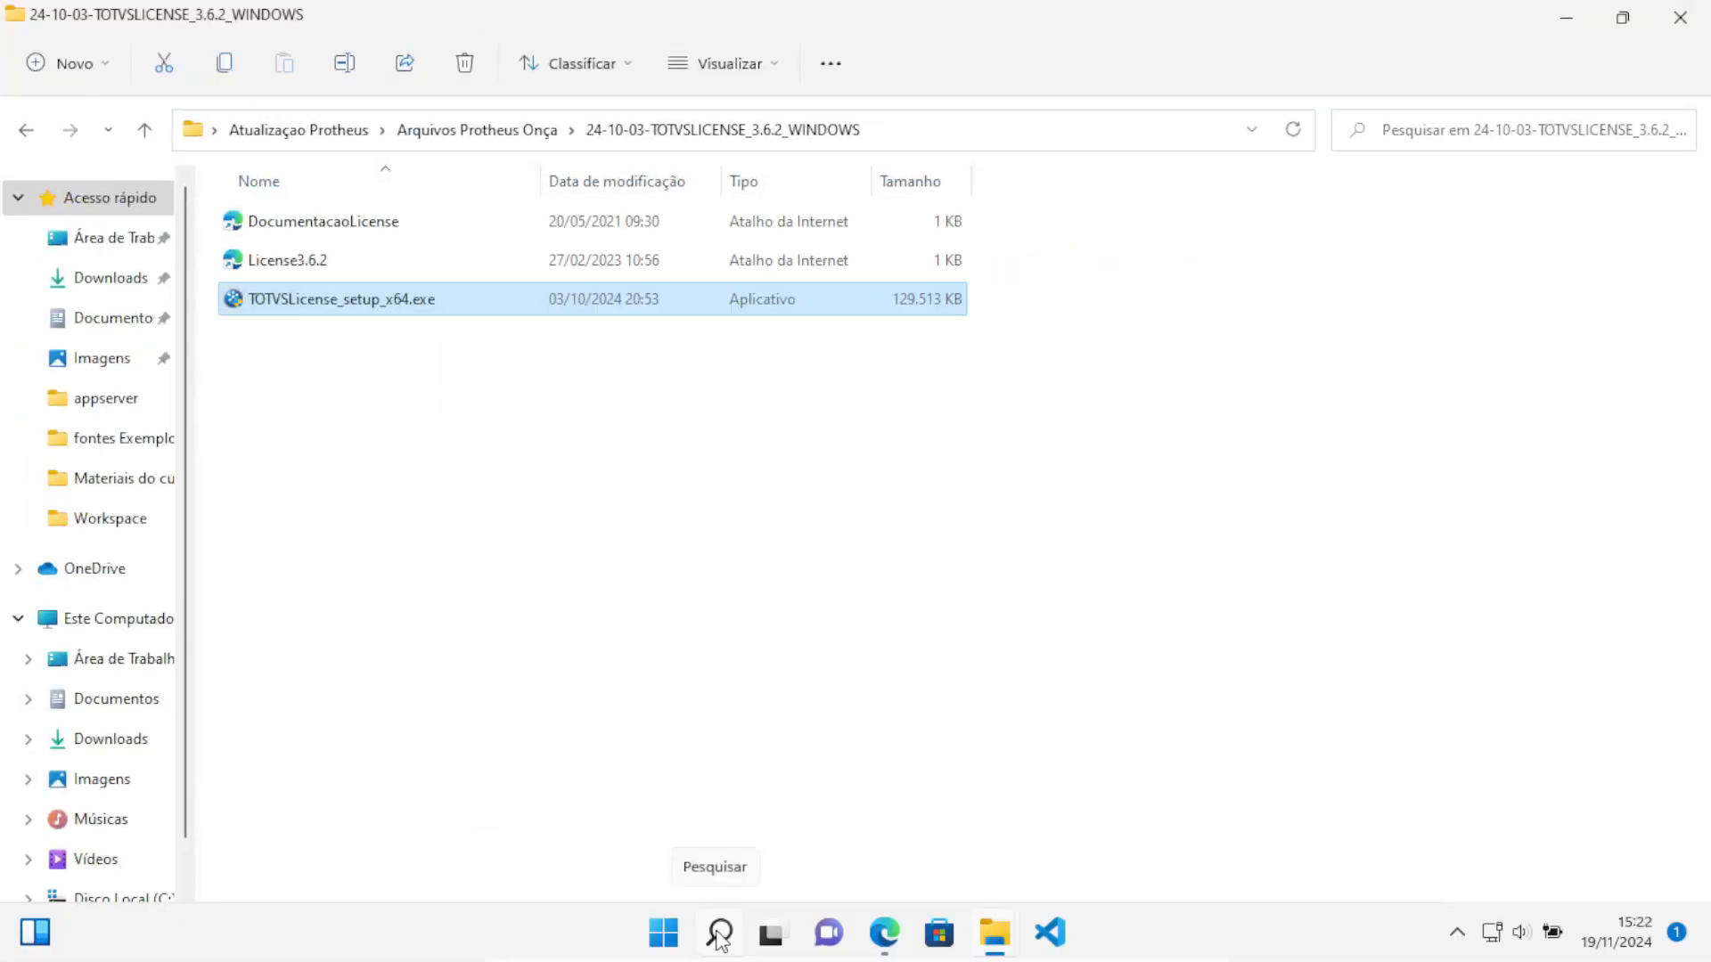
pyautogui.click(720, 934)
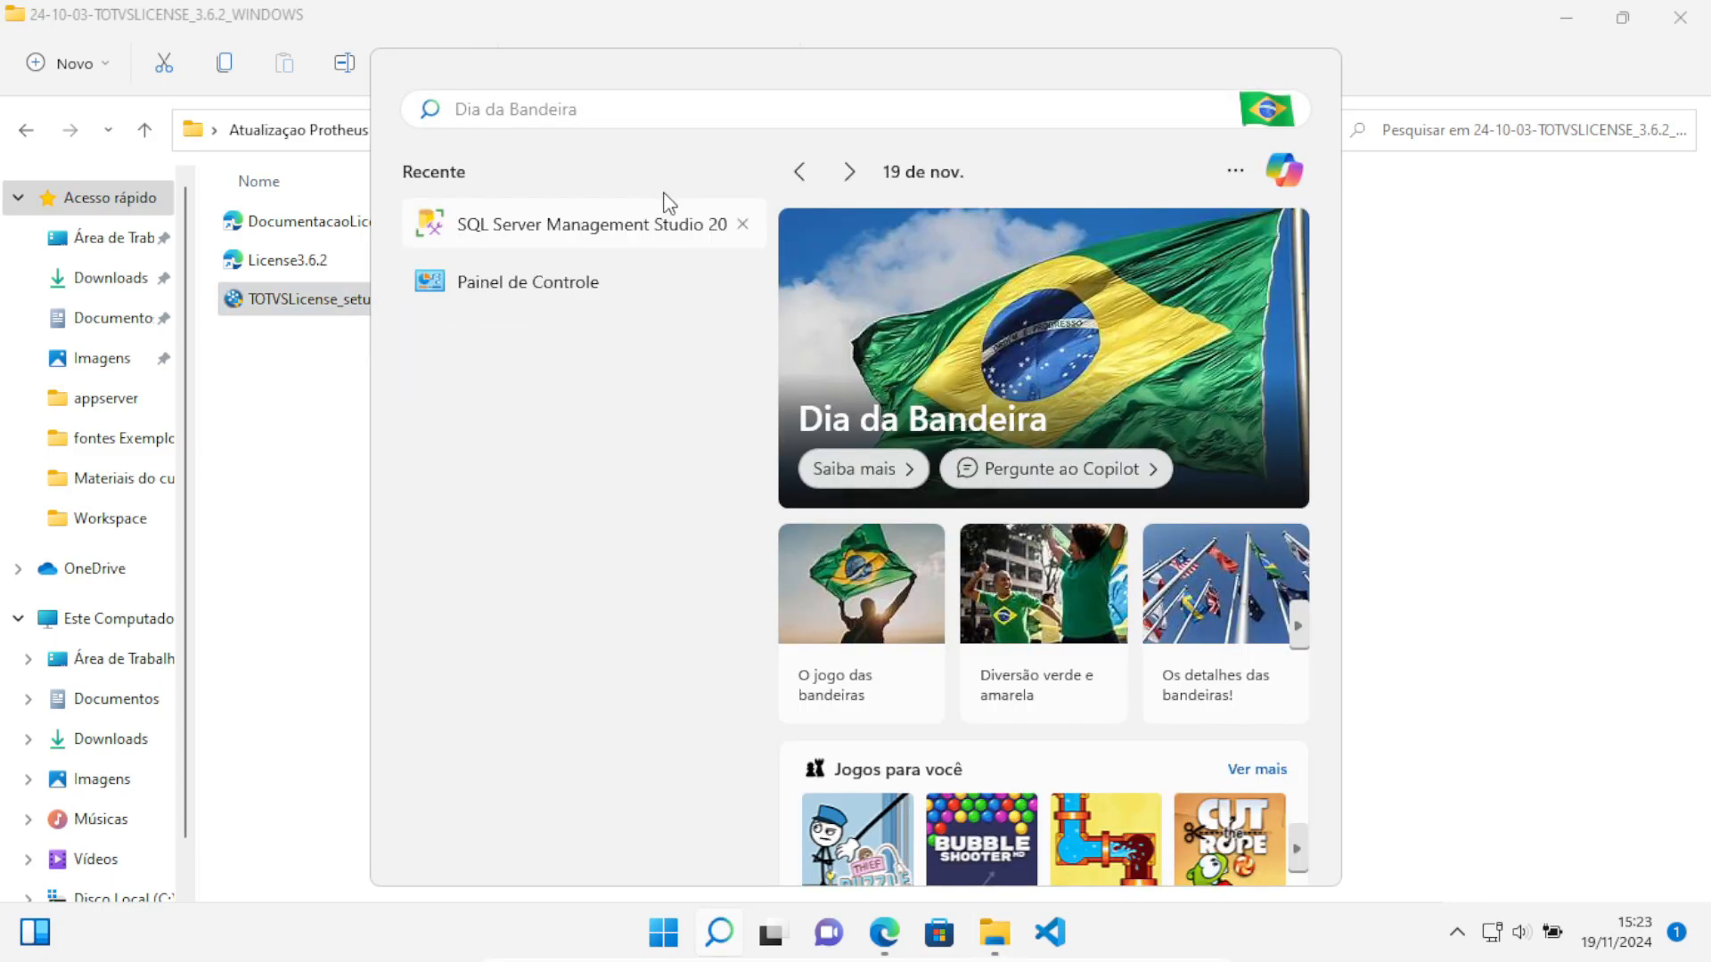
pyautogui.write('serviços')
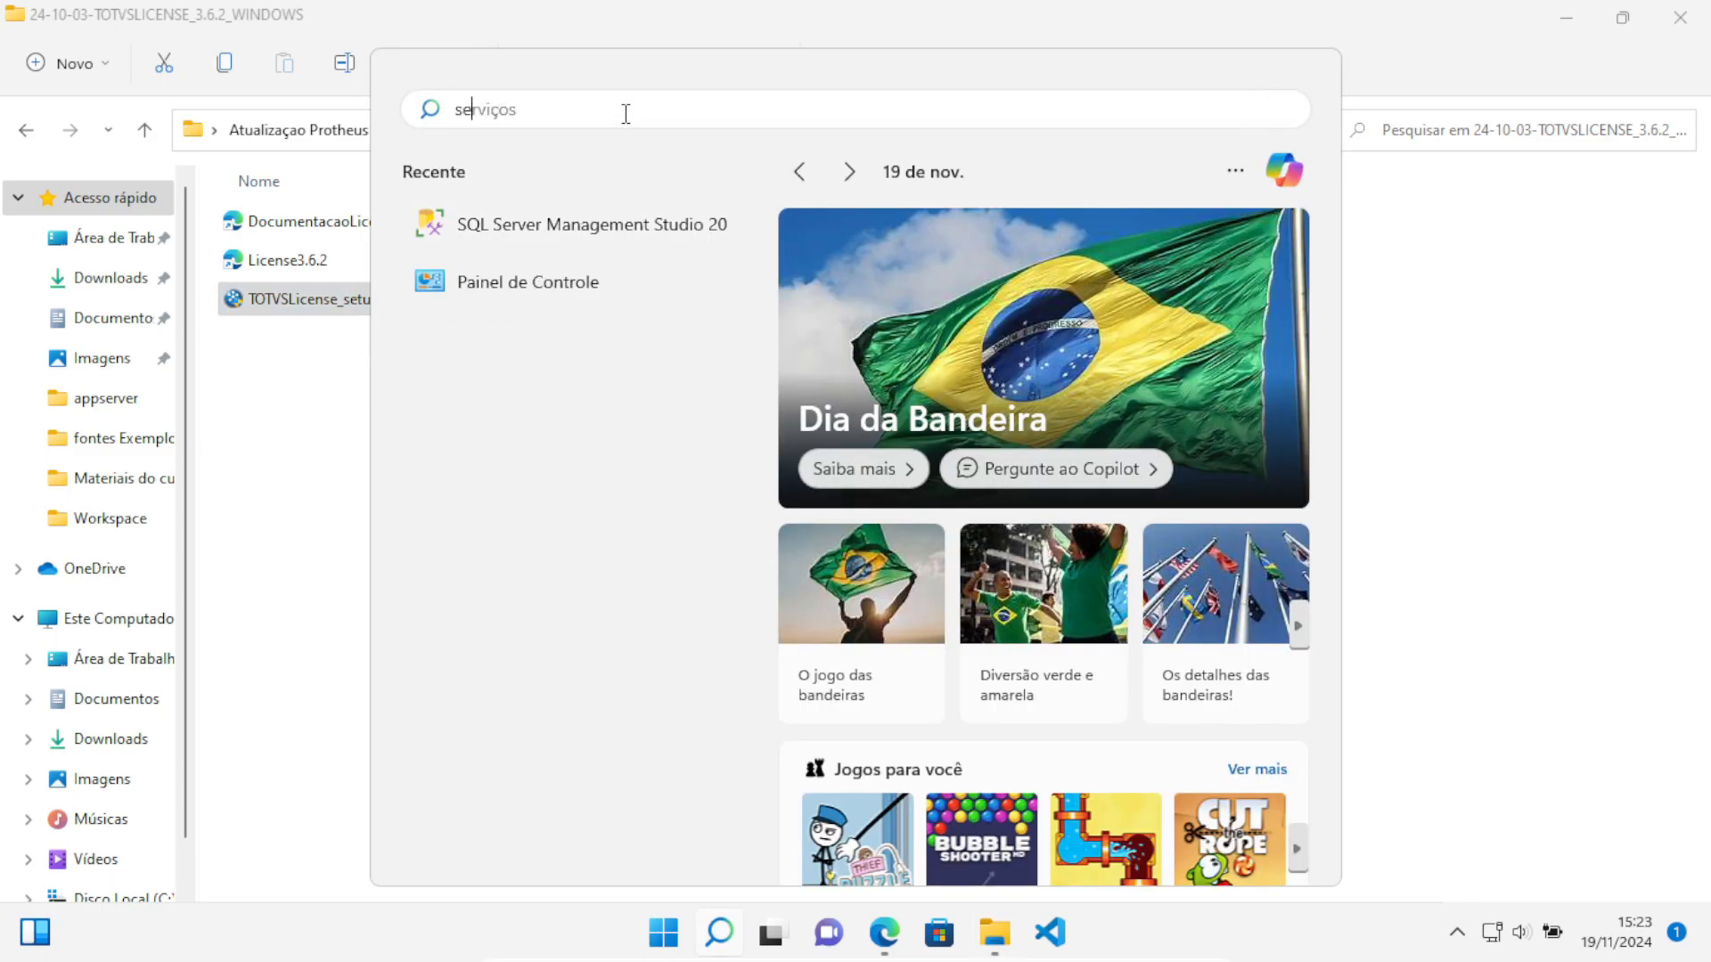
pyautogui.press('Return')
# Find the 'totvs' License Server Virtual service, stop it, and minimize both Services windows
pyautogui.click(576, 432)
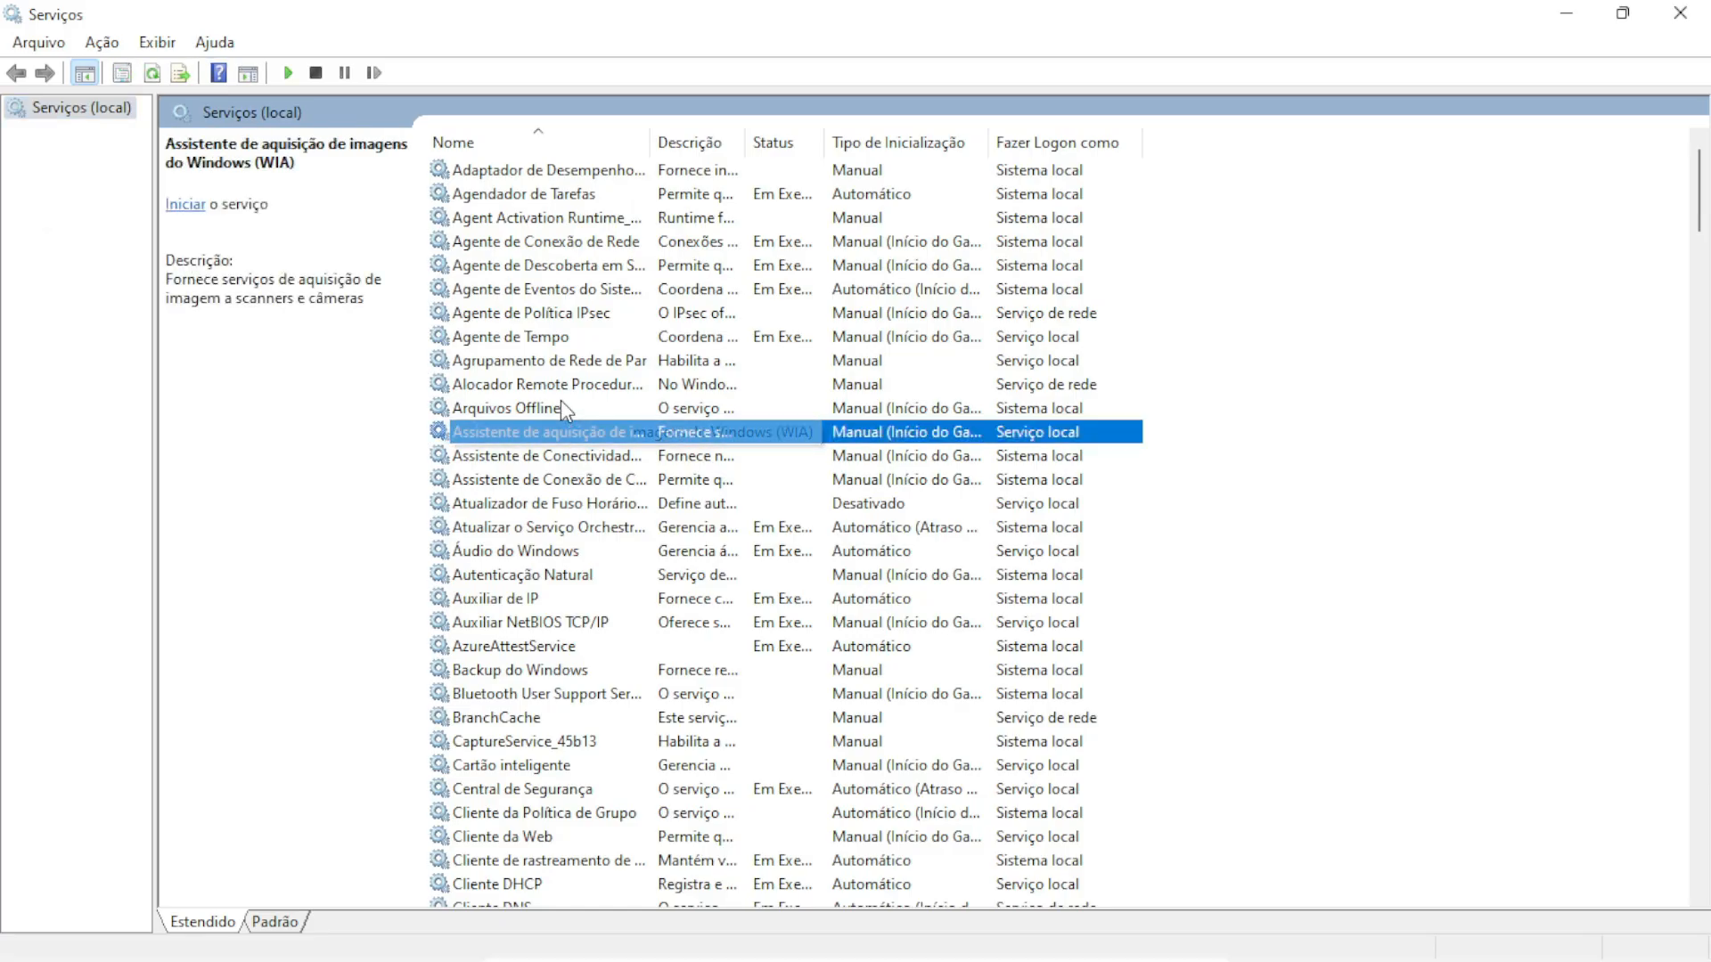
pyautogui.write('totvs')
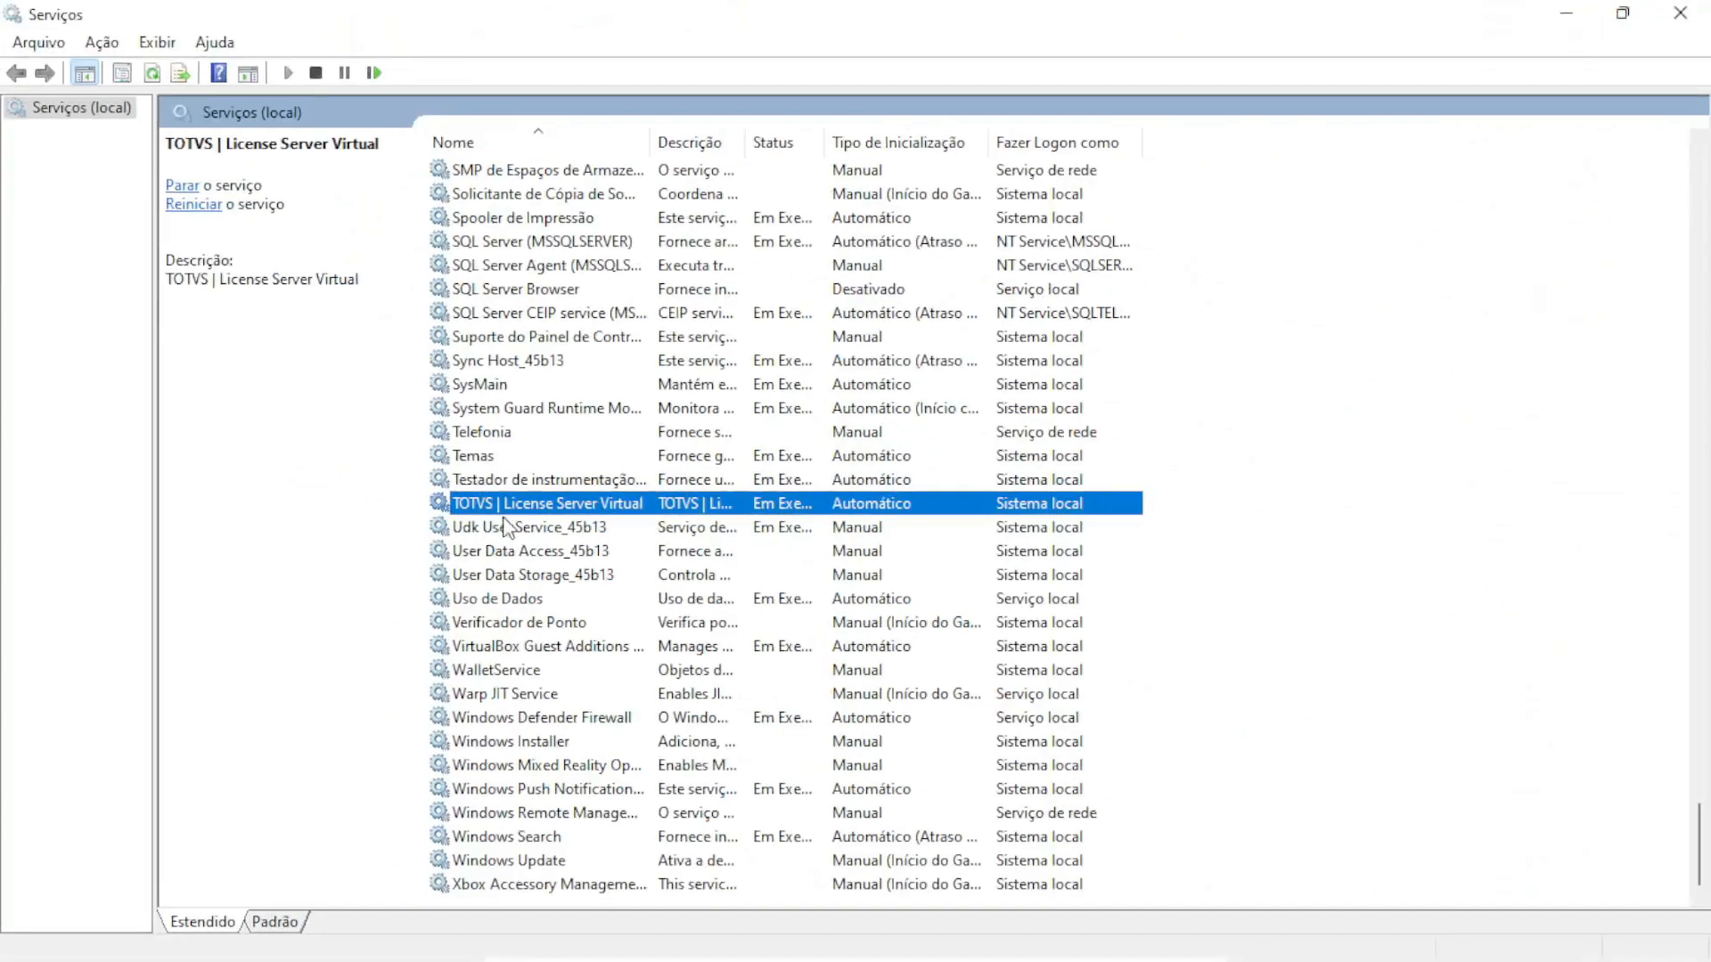
pyautogui.click(315, 72)
pyautogui.click(1564, 19)
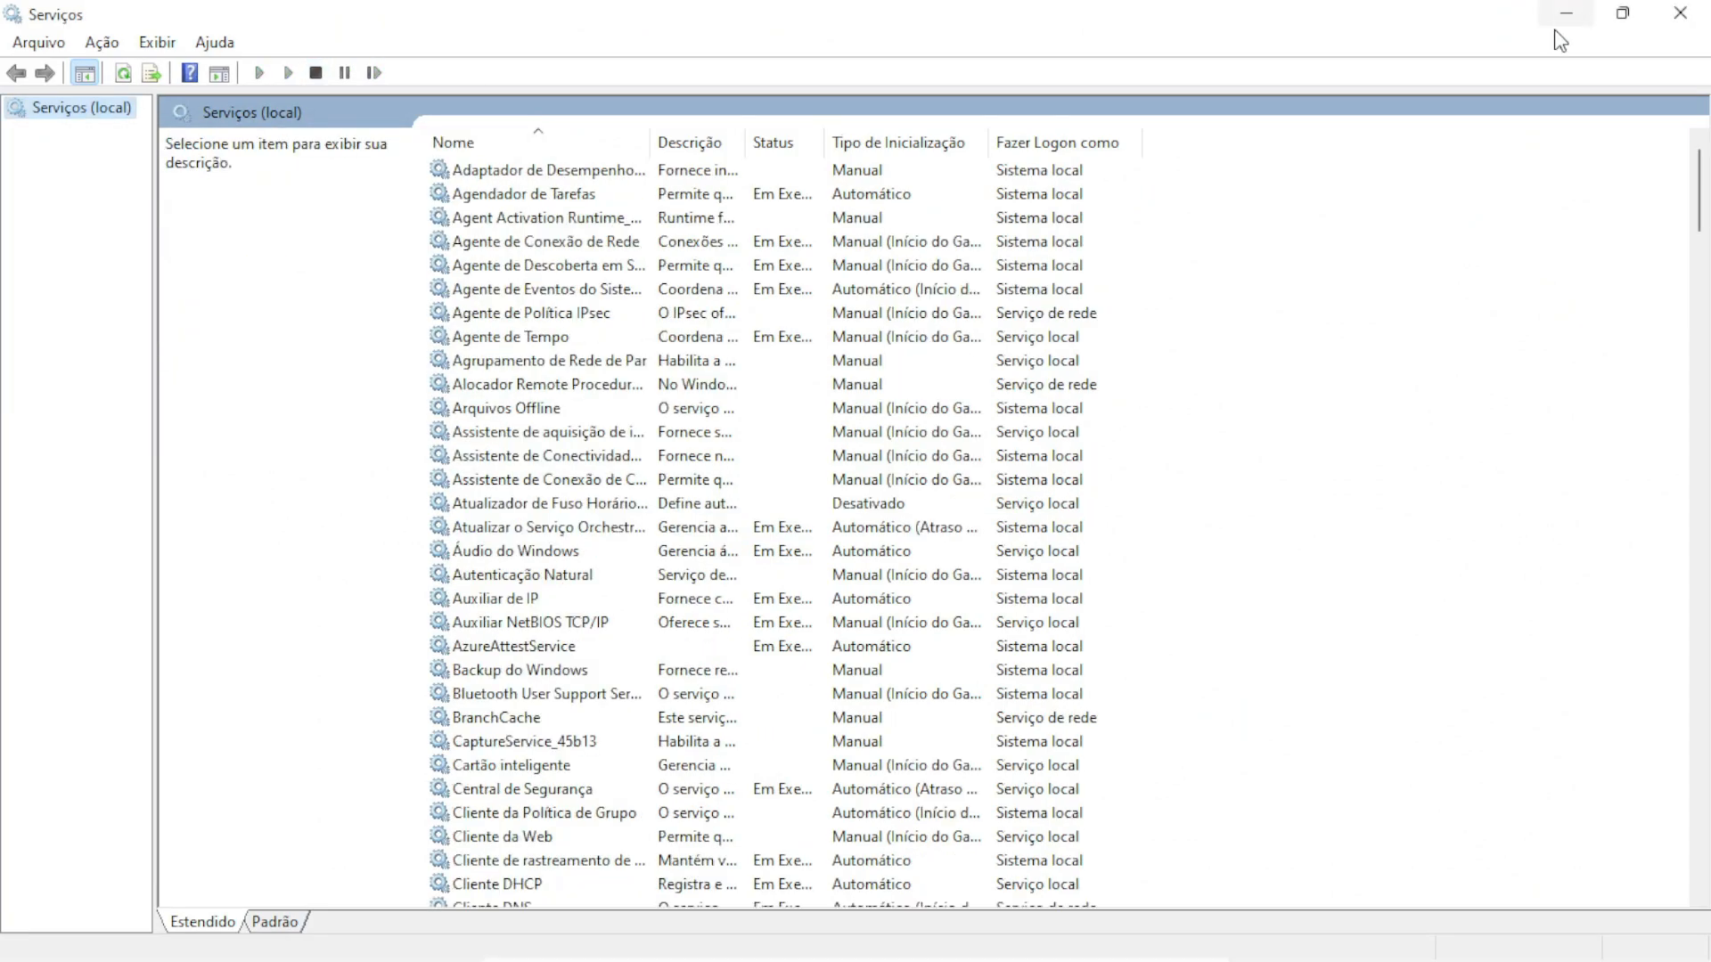
pyautogui.click(1561, 19)
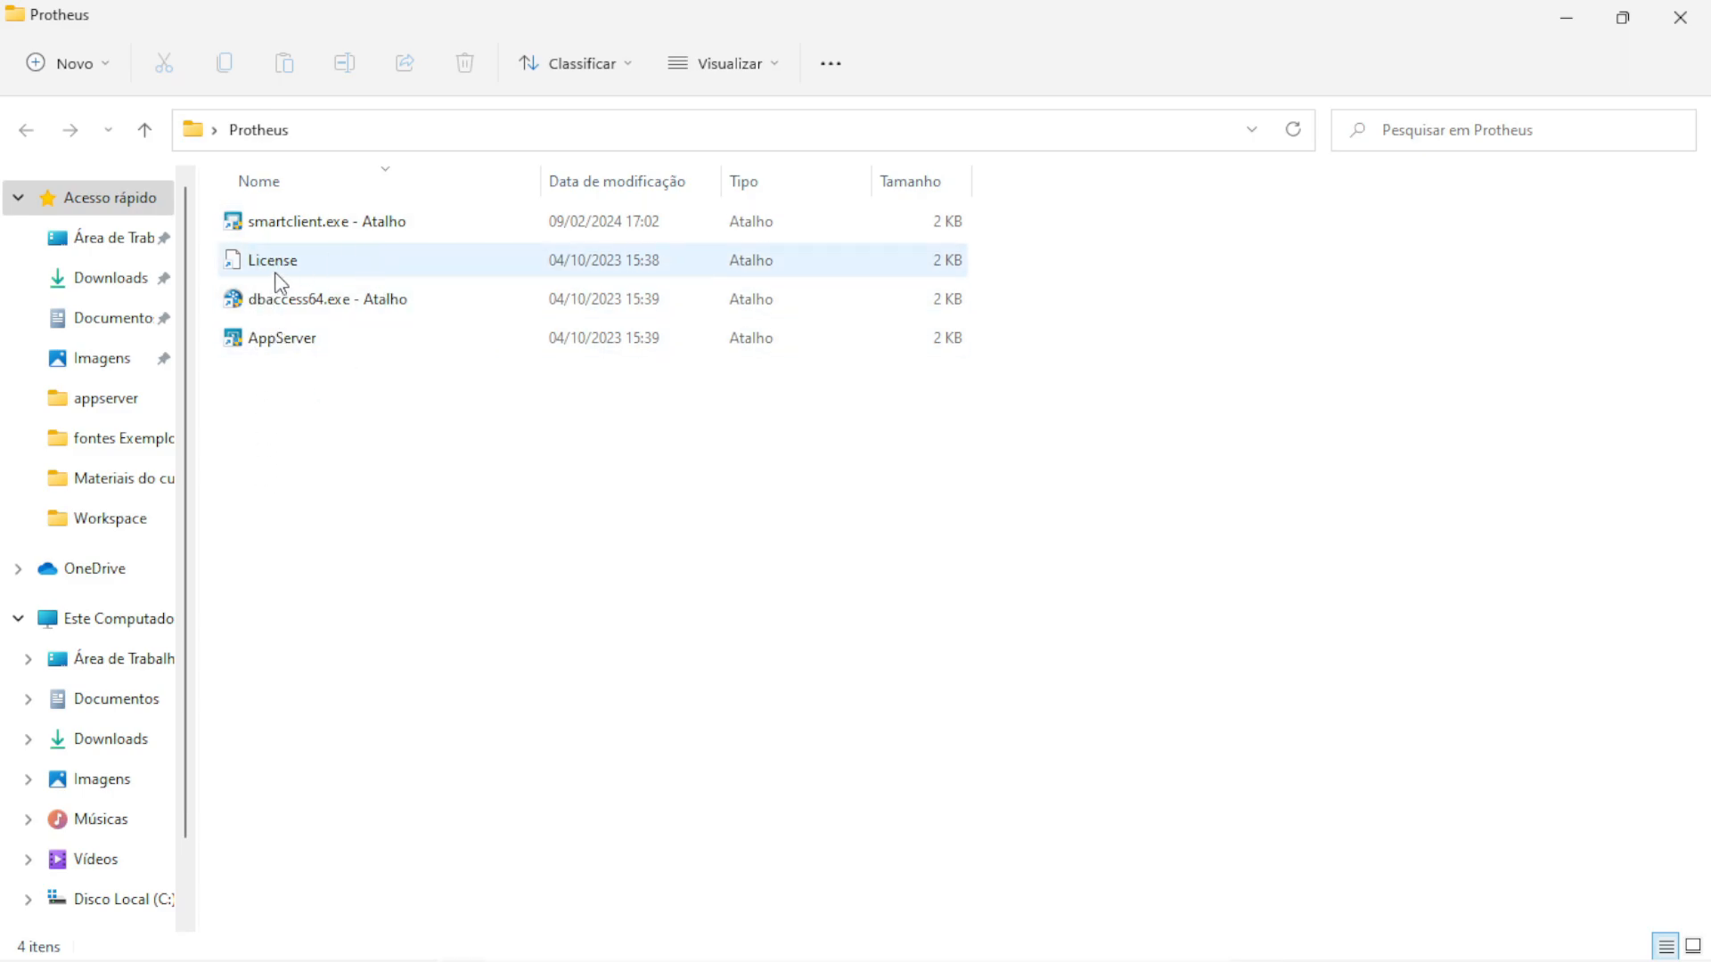
# Change the License shortcut's target ending from -console to -remove and save it
pyautogui.moveTo(285, 267)
pyautogui.rightClick(267, 271)
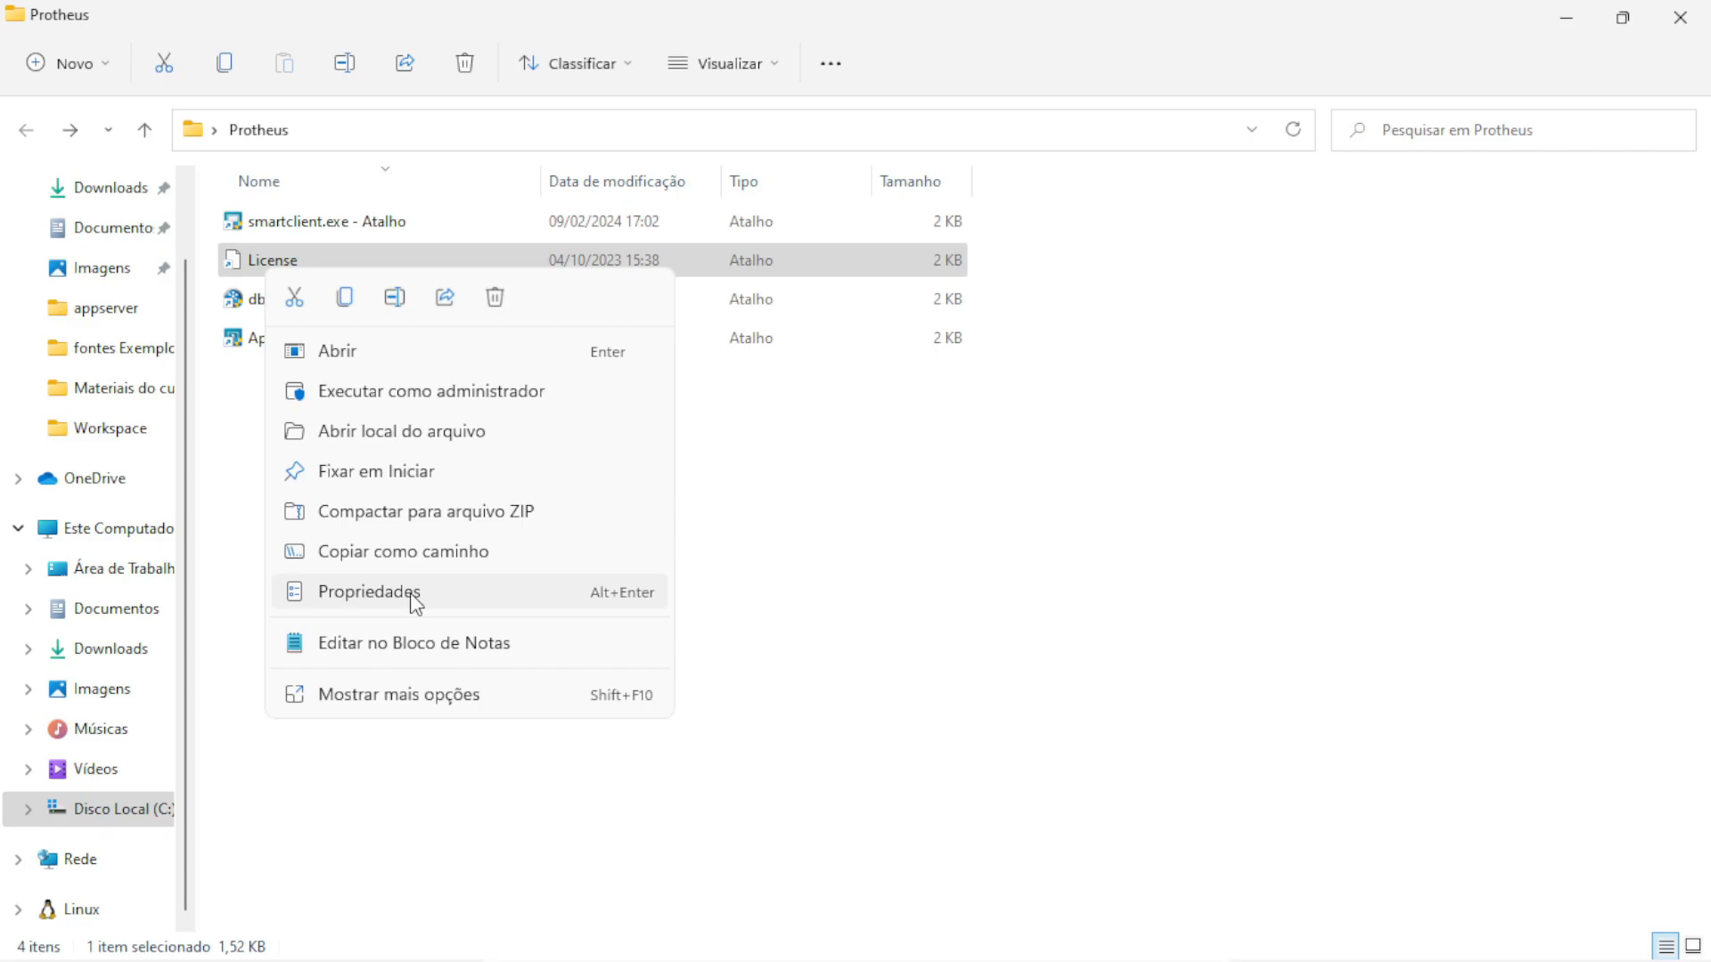
pyautogui.click(410, 591)
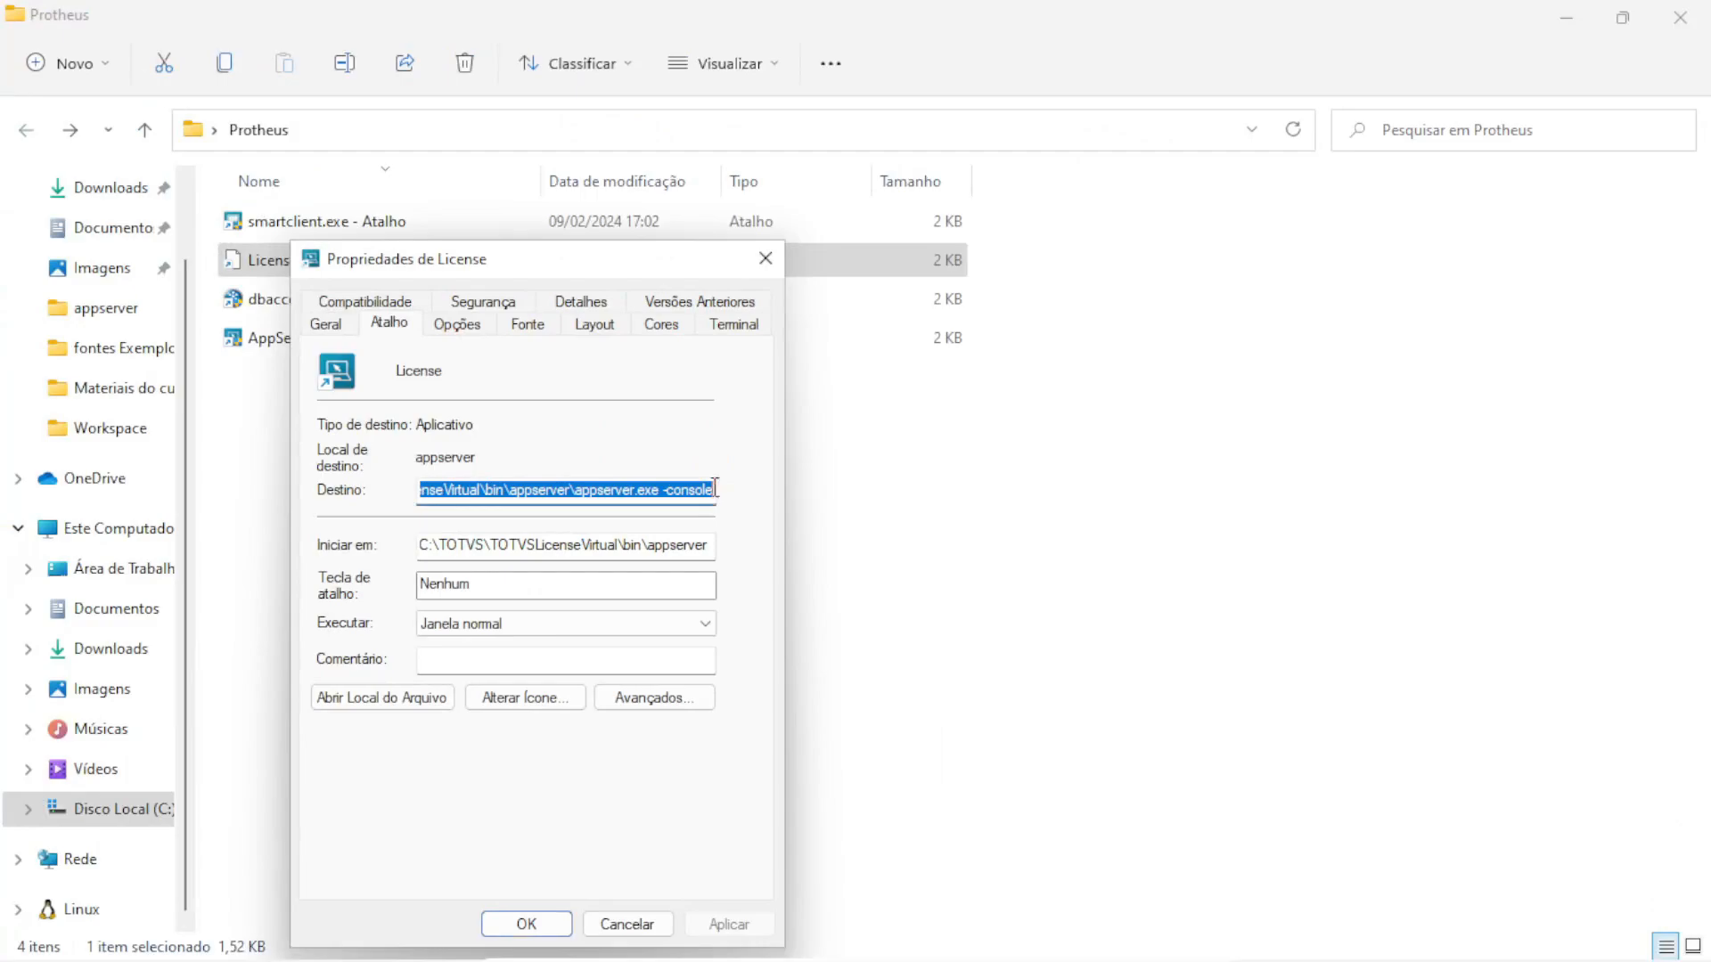
pyautogui.click(712, 489)
pyautogui.press('BackSpace')
pyautogui.press('BackSpace')
pyautogui.press('BackSpace')
pyautogui.press('BackSpace')
pyautogui.press('BackSpace')
pyautogui.press('BackSpace')
pyautogui.press('BackSpace')
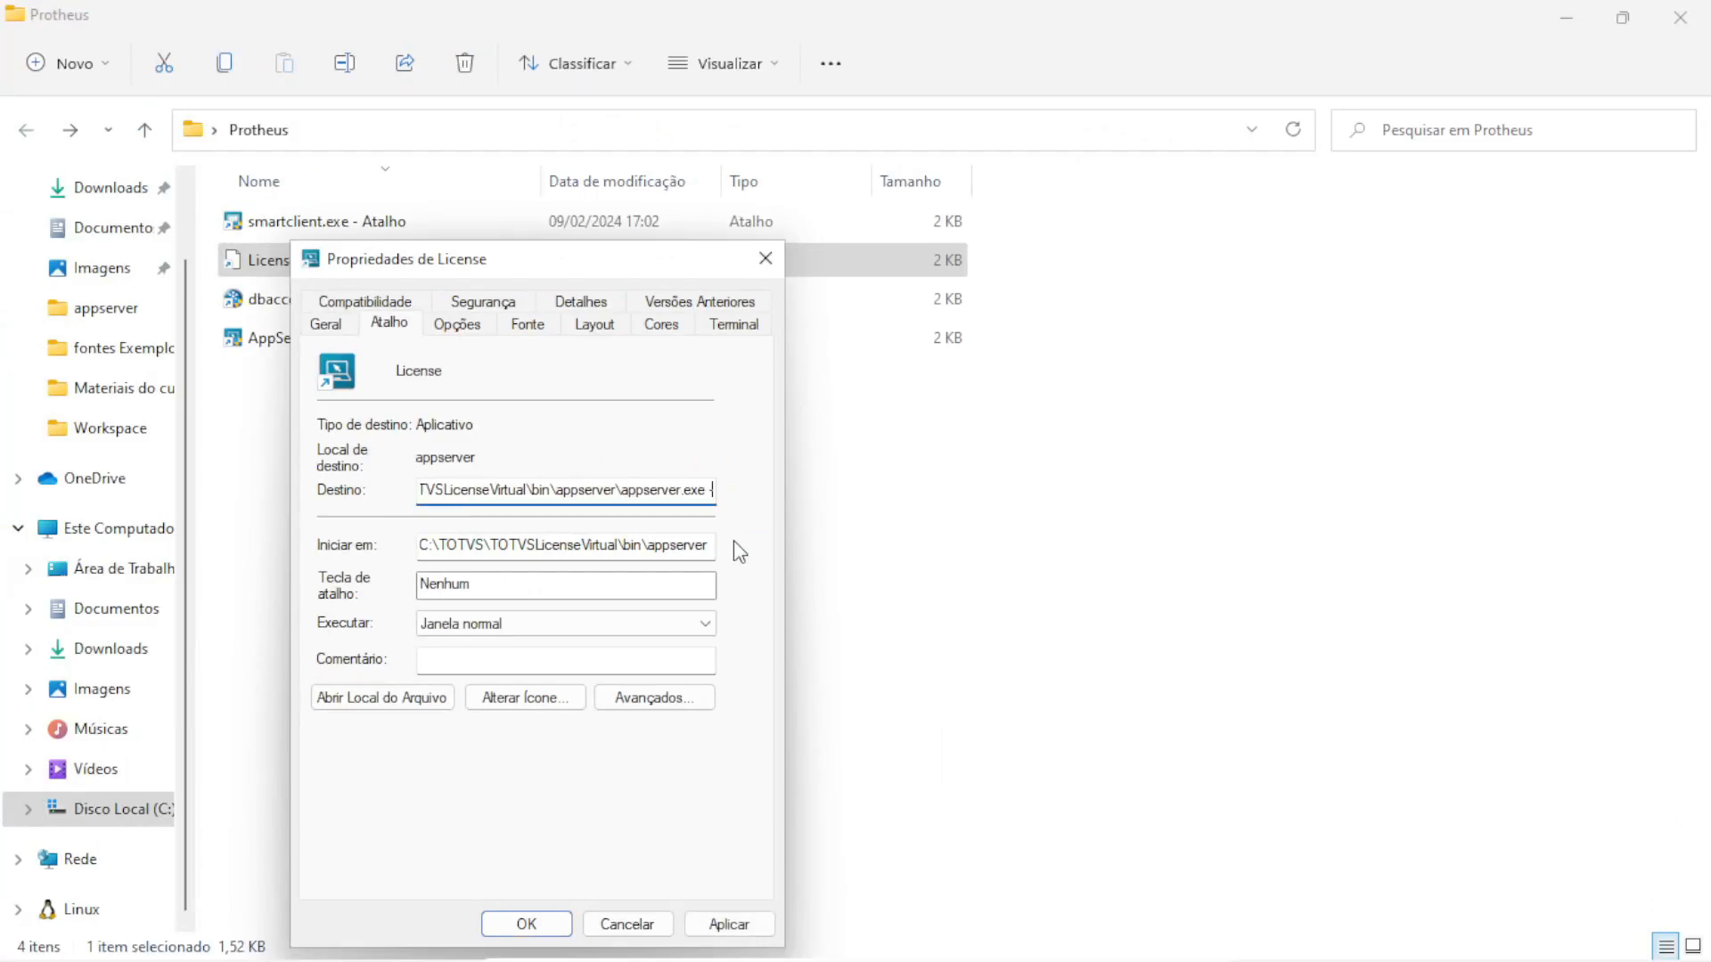
pyautogui.write('remove')
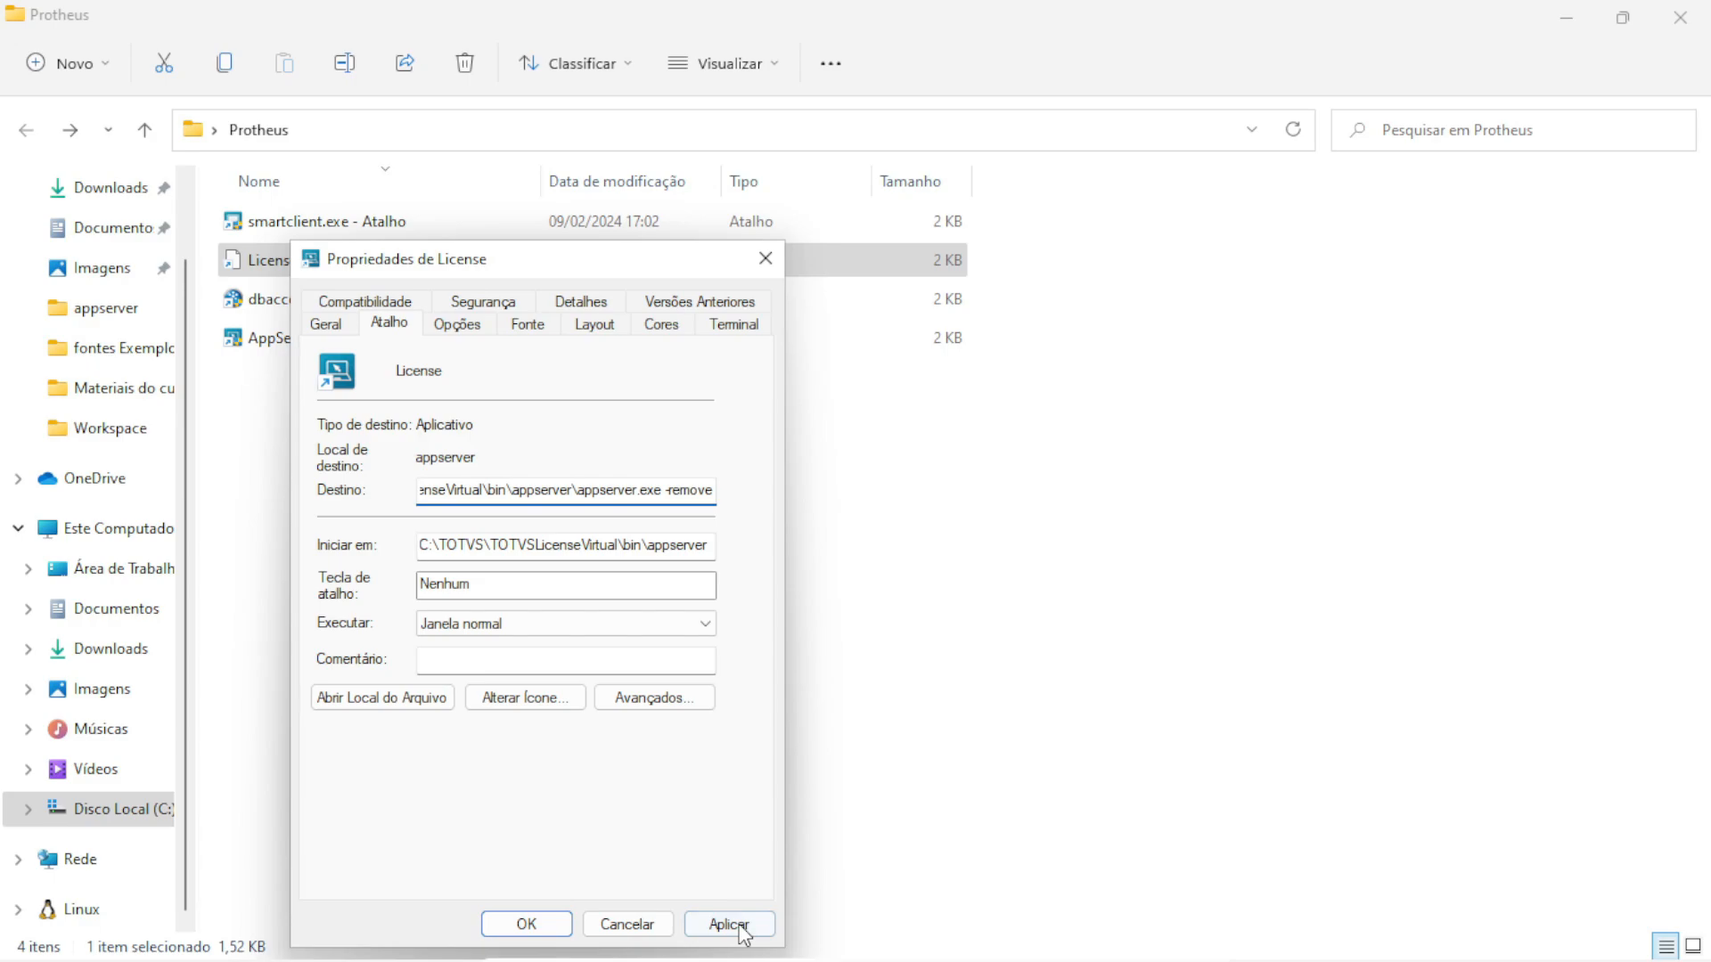
pyautogui.click(736, 927)
pyautogui.click(527, 924)
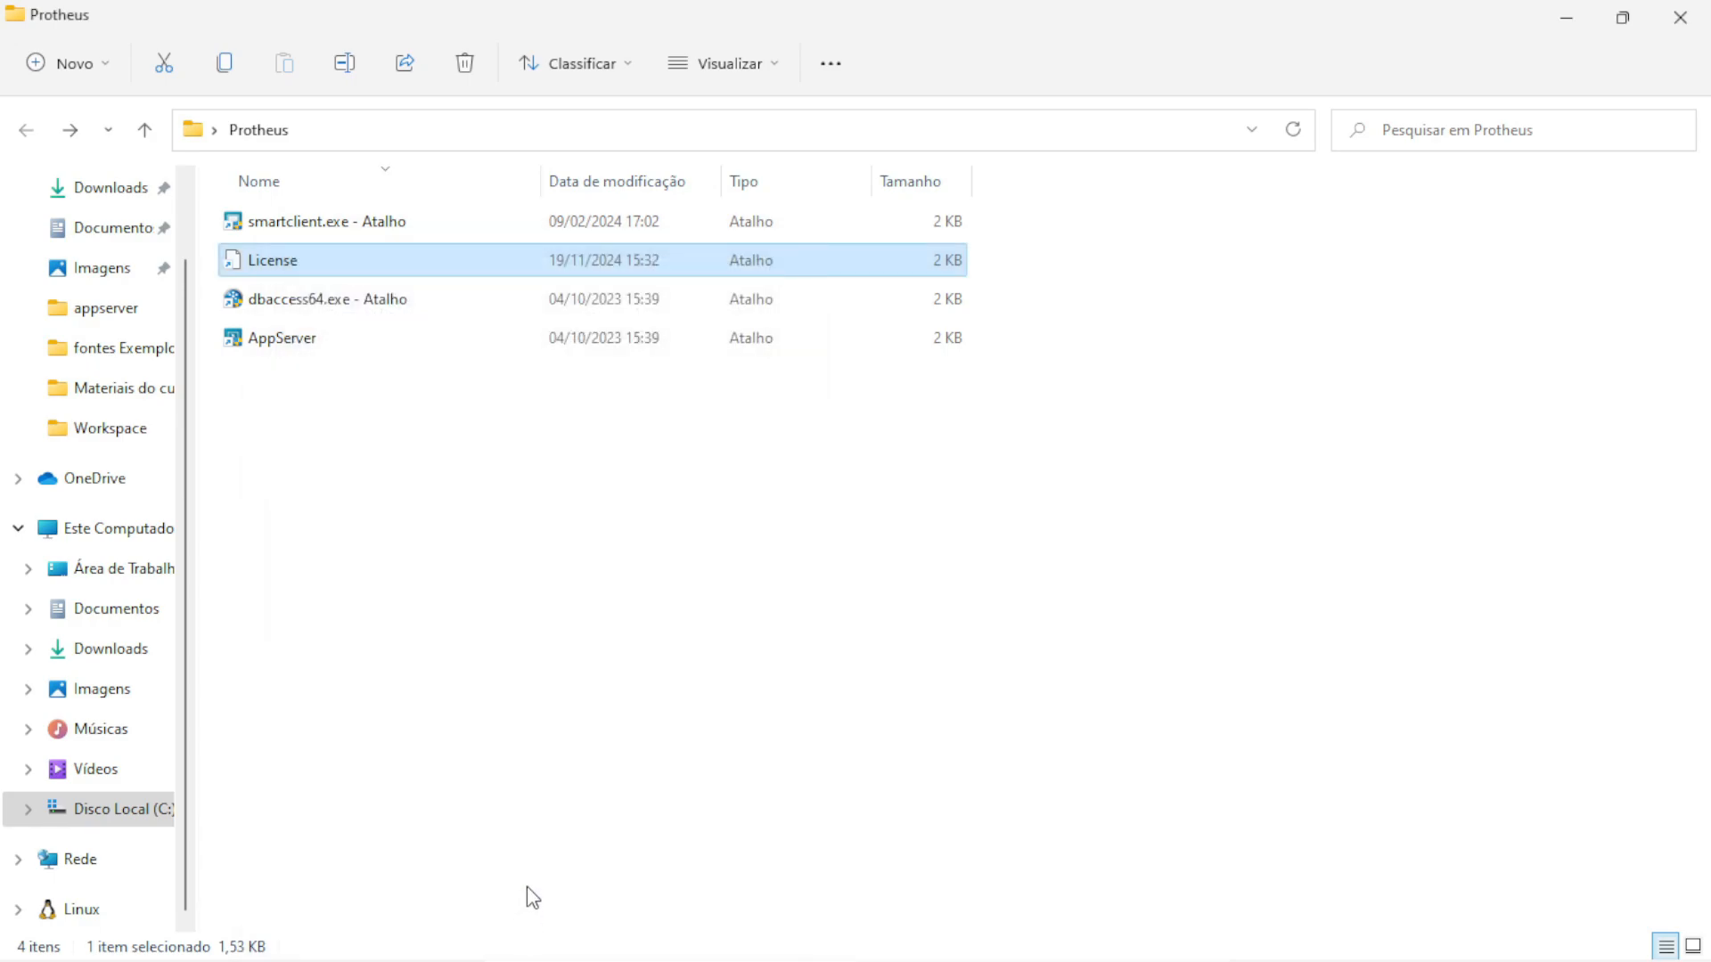
# Run the License shortcut as administrator to remove the service, then check and close Services
pyautogui.doubleClick(289, 268)
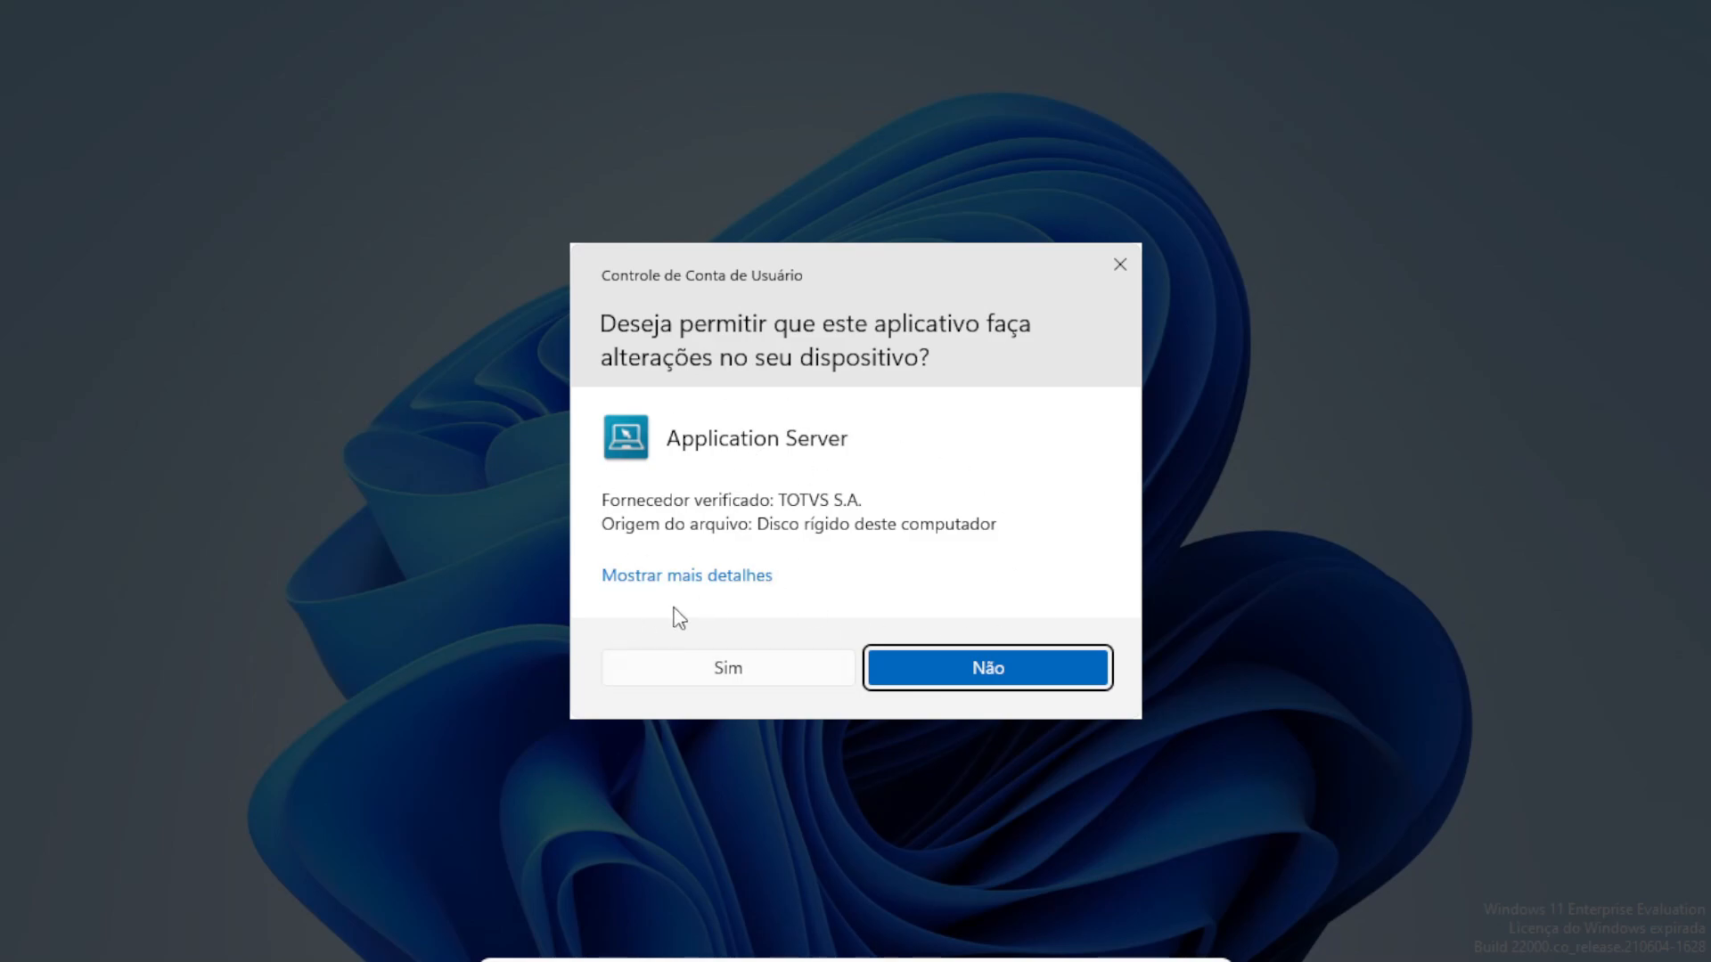
pyautogui.click(720, 682)
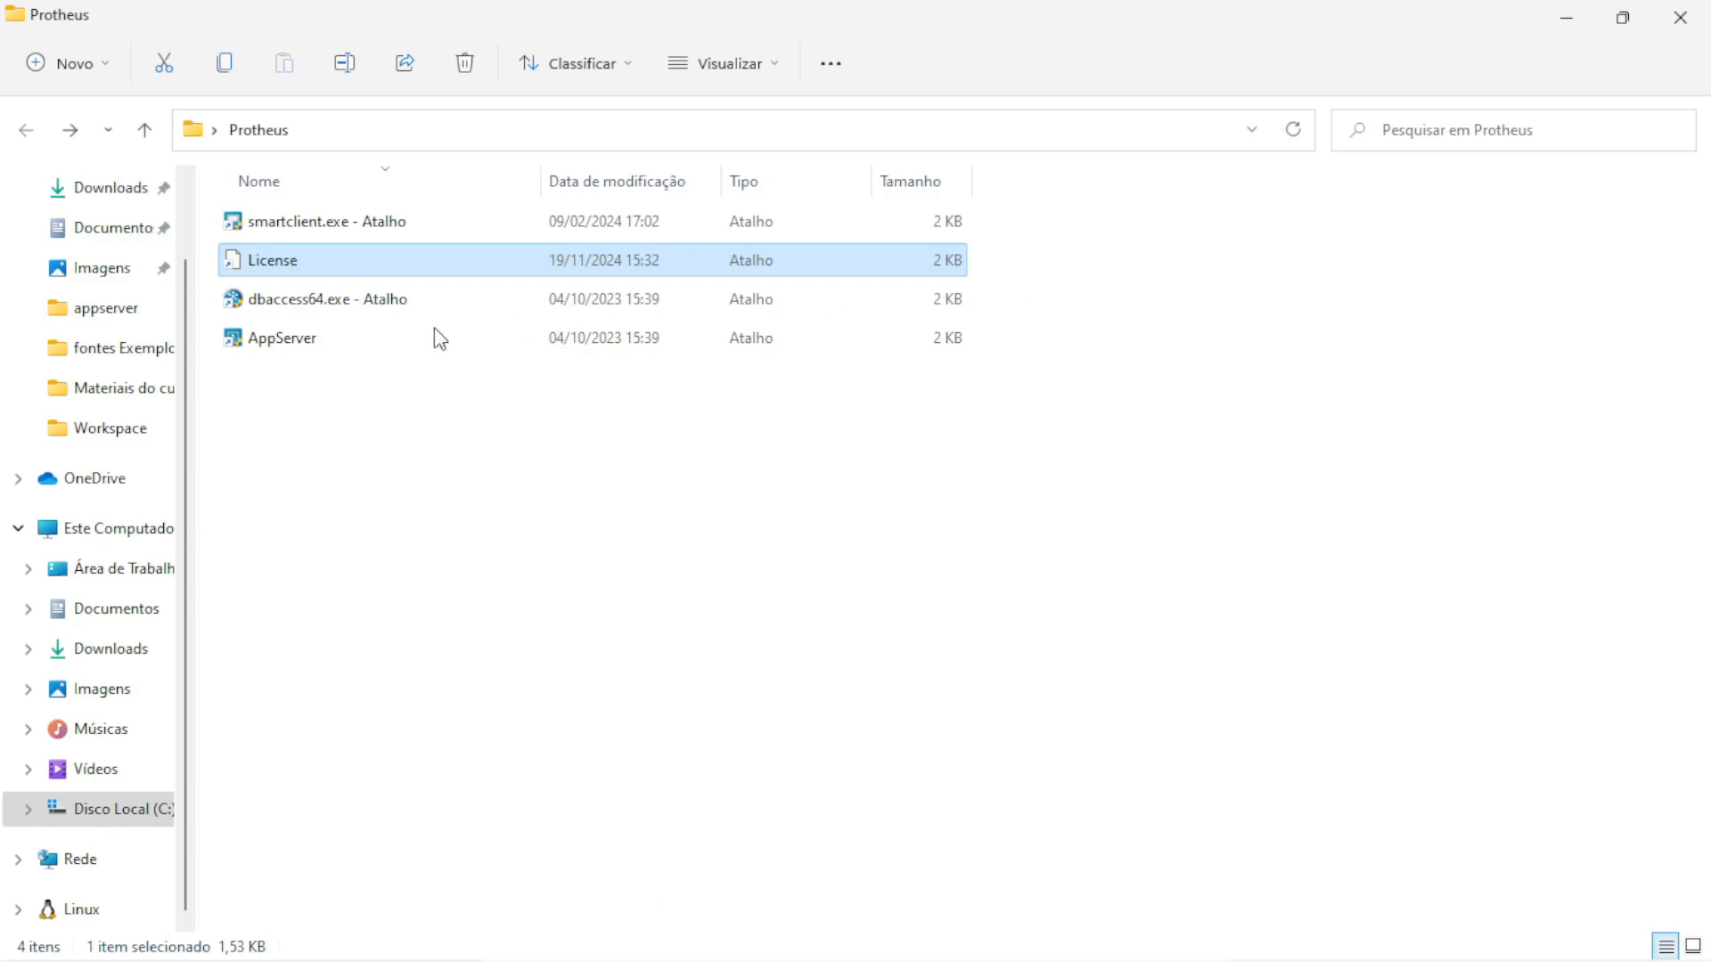
pyautogui.click(1076, 933)
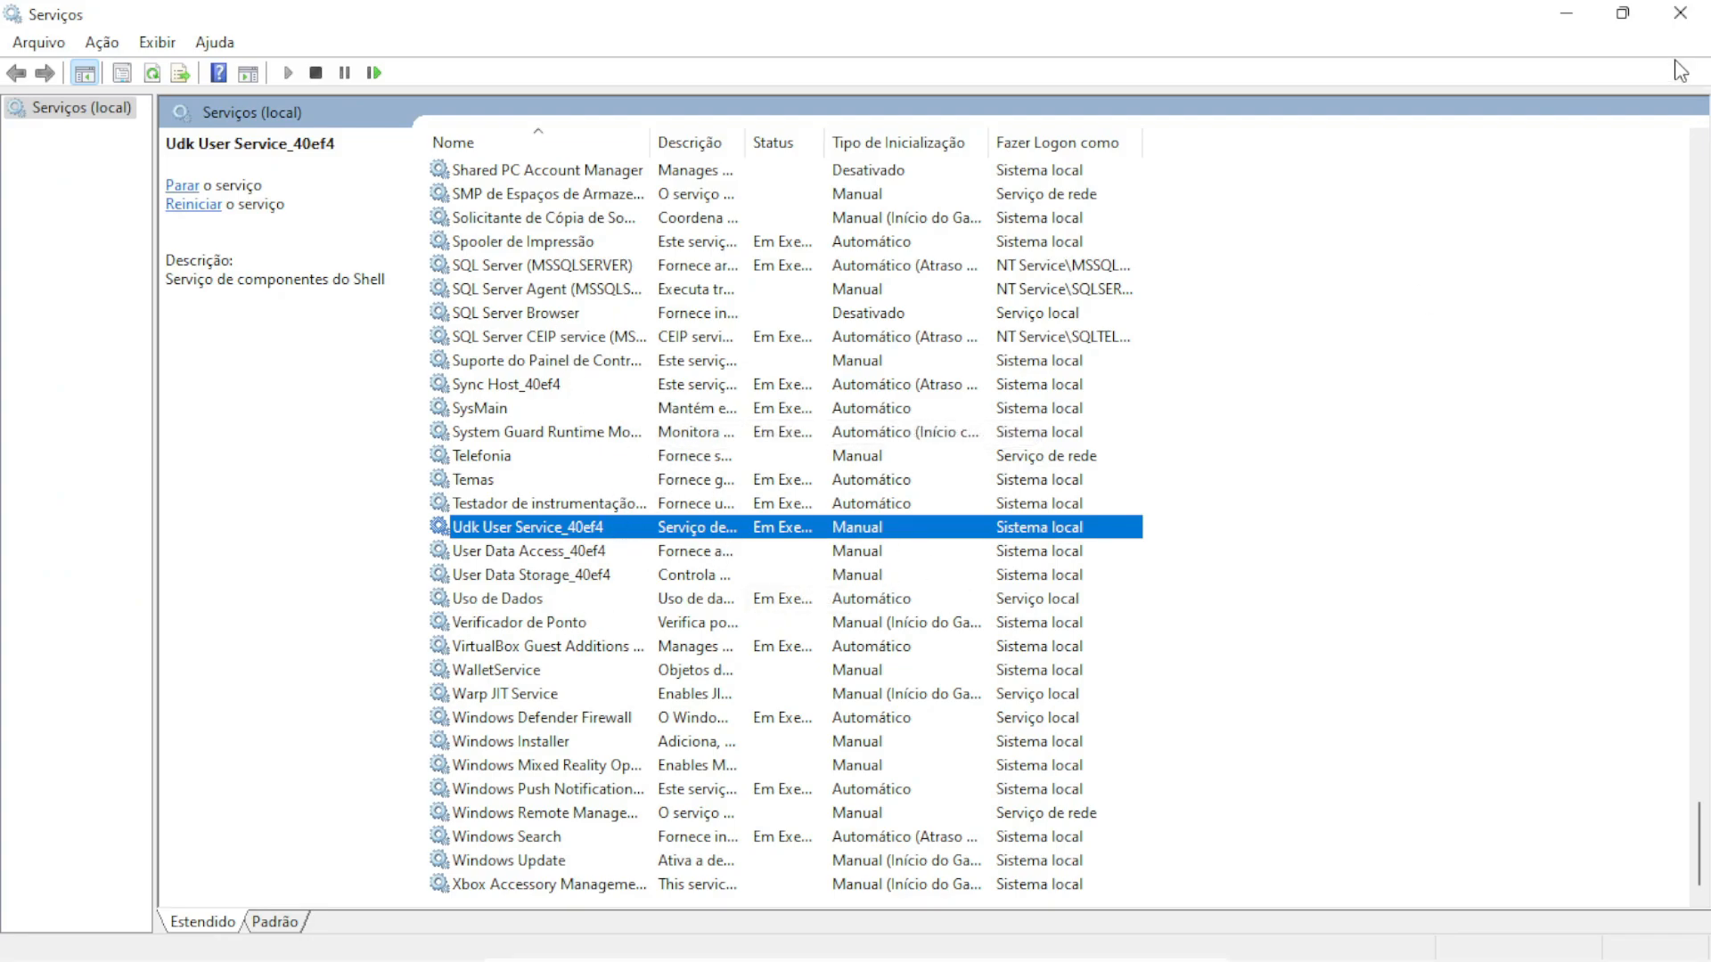
pyautogui.click(1680, 13)
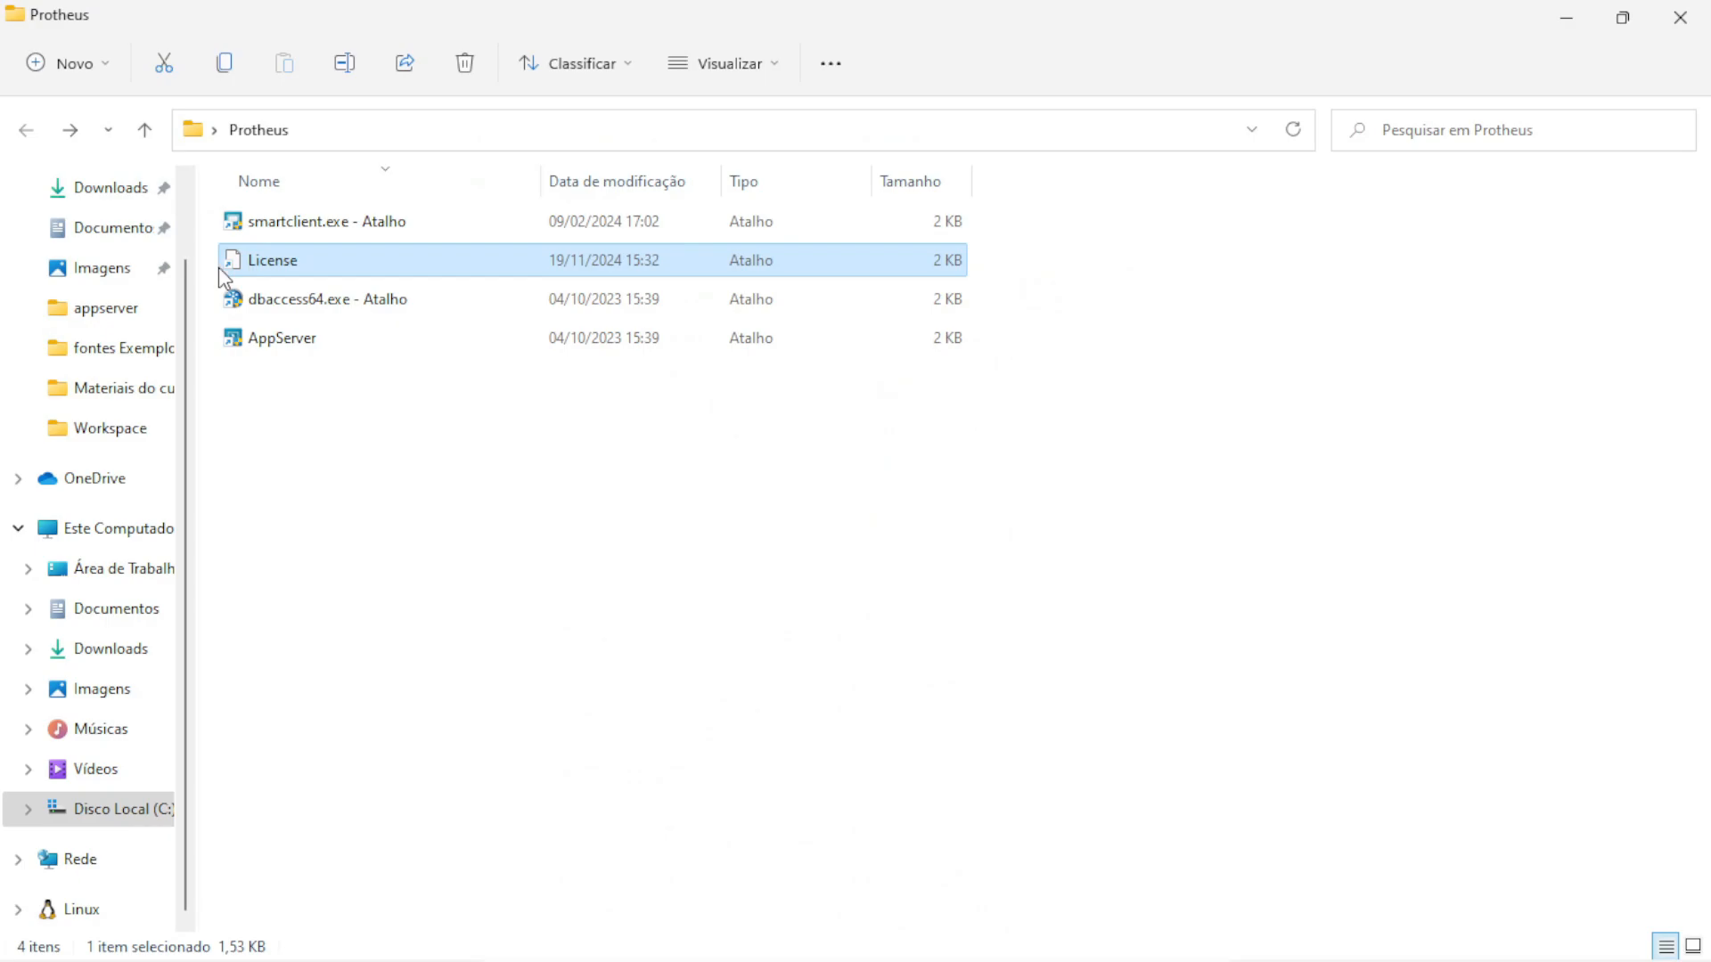
# Restore the License shortcut's target ending to -console
pyautogui.rightClick(291, 269)
pyautogui.click(396, 588)
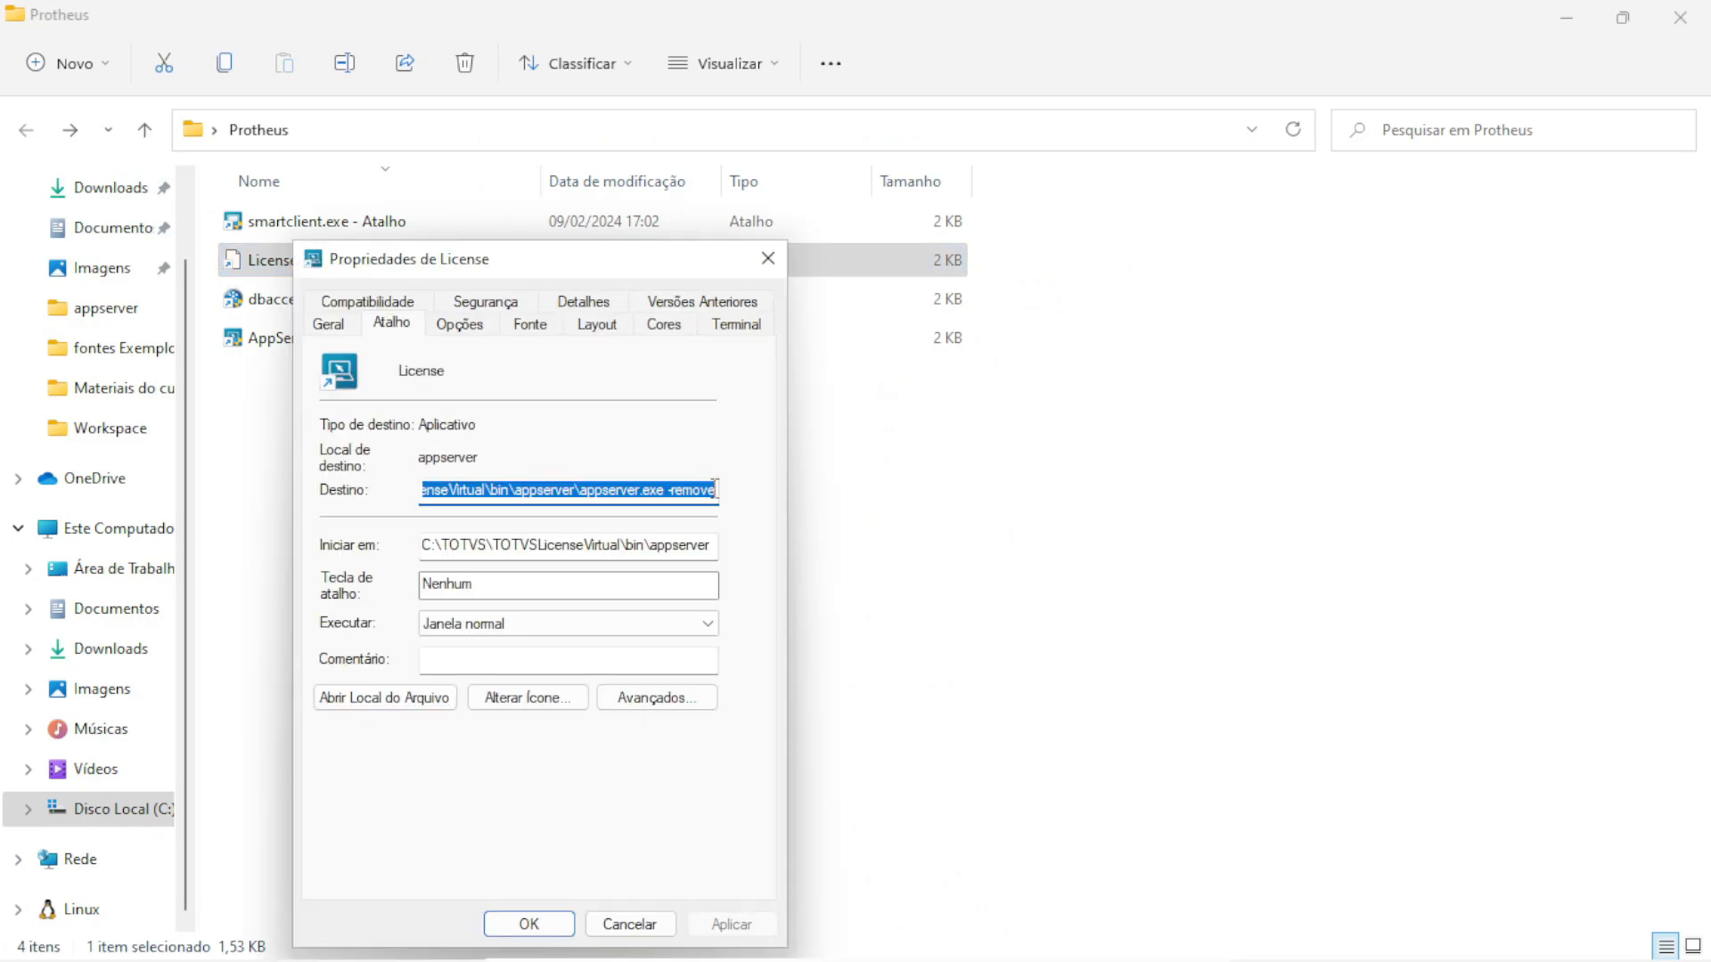
pyautogui.click(714, 489)
pyautogui.press('BackSpace')
pyautogui.press('BackSpace')
pyautogui.press('BackSpace')
pyautogui.press('BackSpace')
pyautogui.press('BackSpace')
pyautogui.press('BackSpace')
pyautogui.write('console')
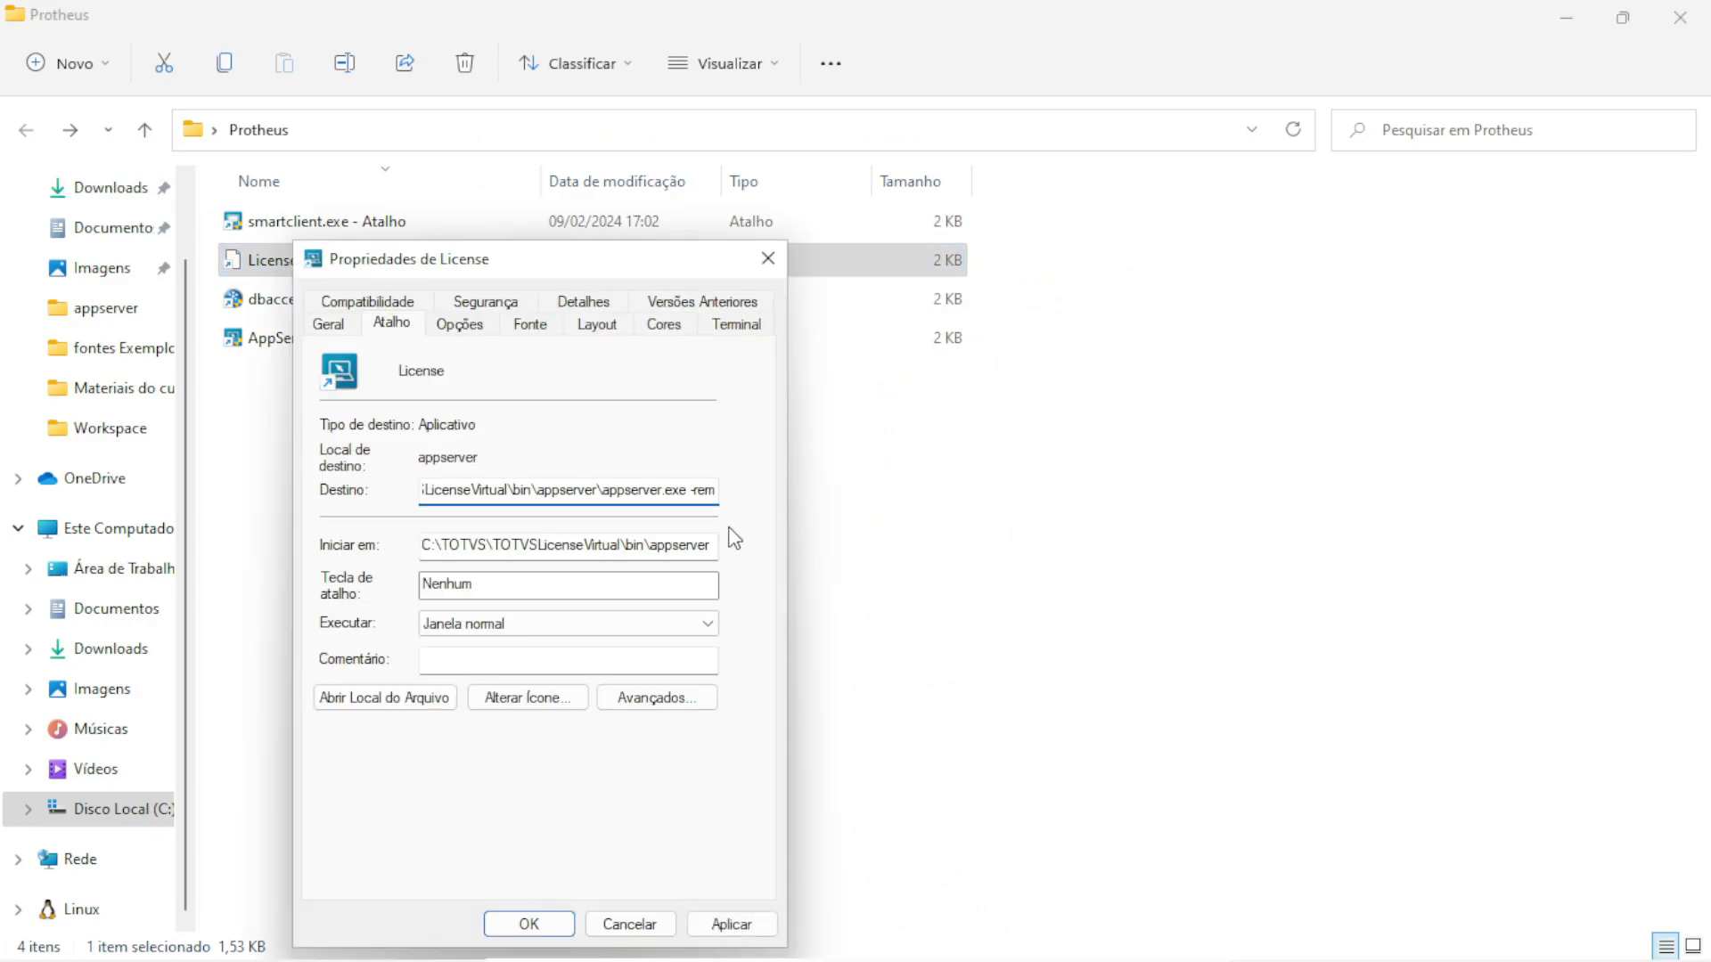
pyautogui.click(554, 925)
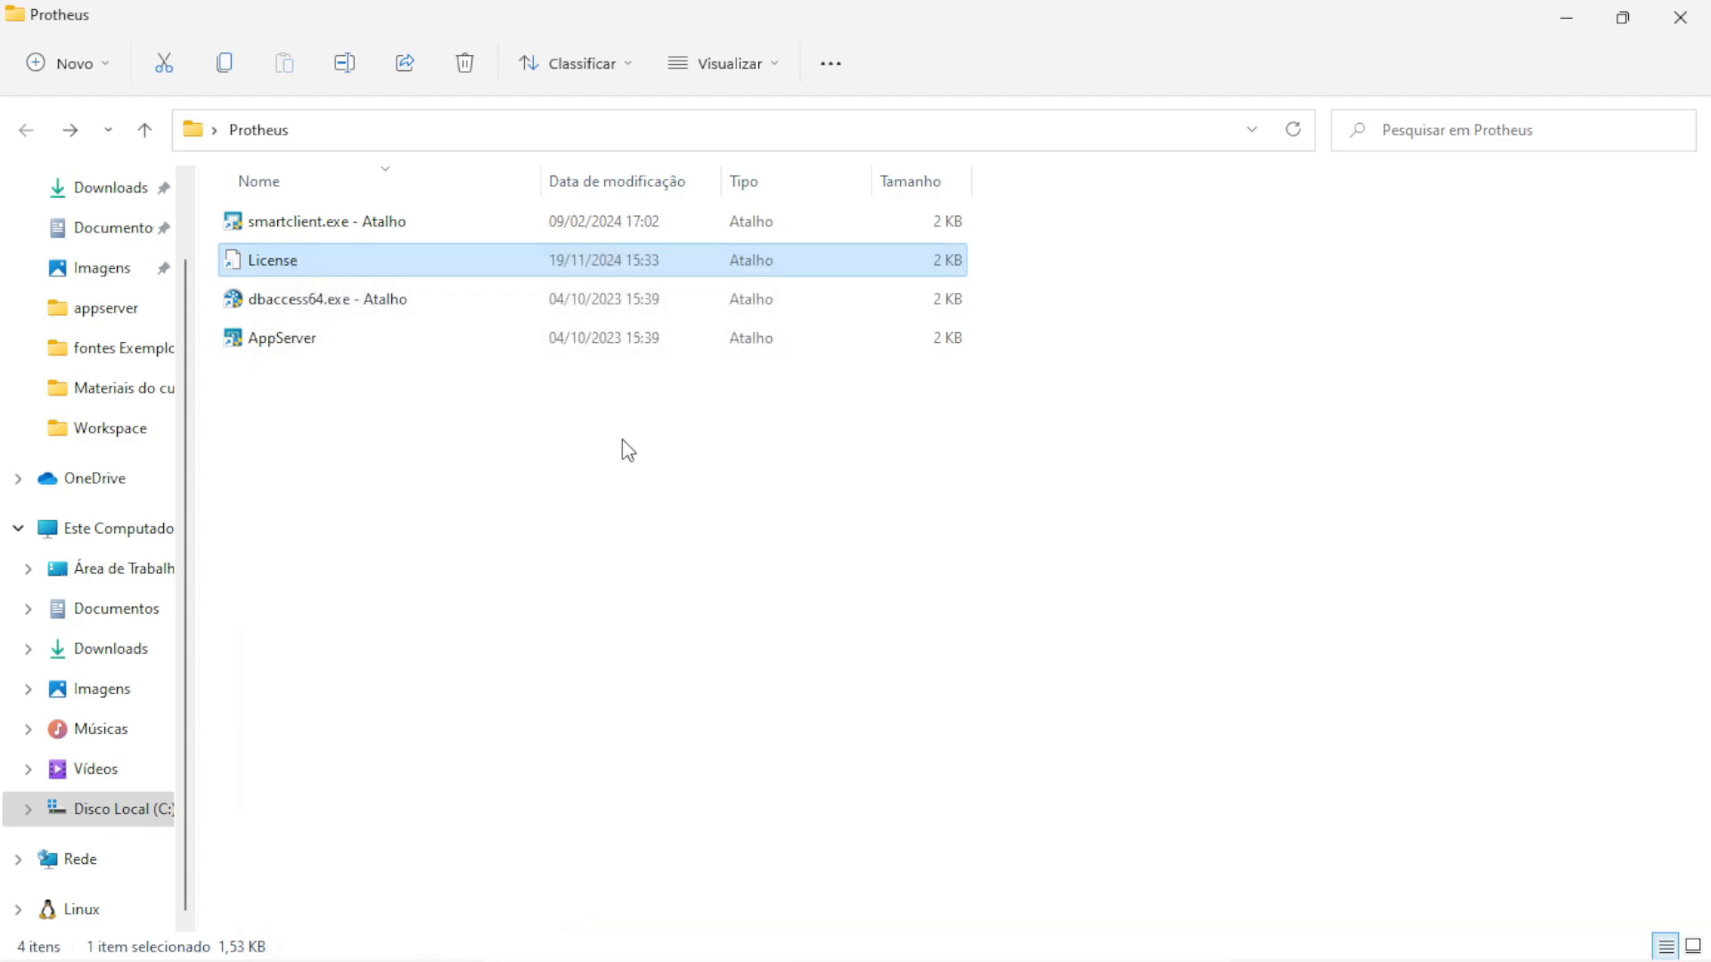
# Move appserver.ini from C:\TOTVS into TOTVSLicenseVirtual\bin\appserver, replacing the existing file
pyautogui.click(116, 811)
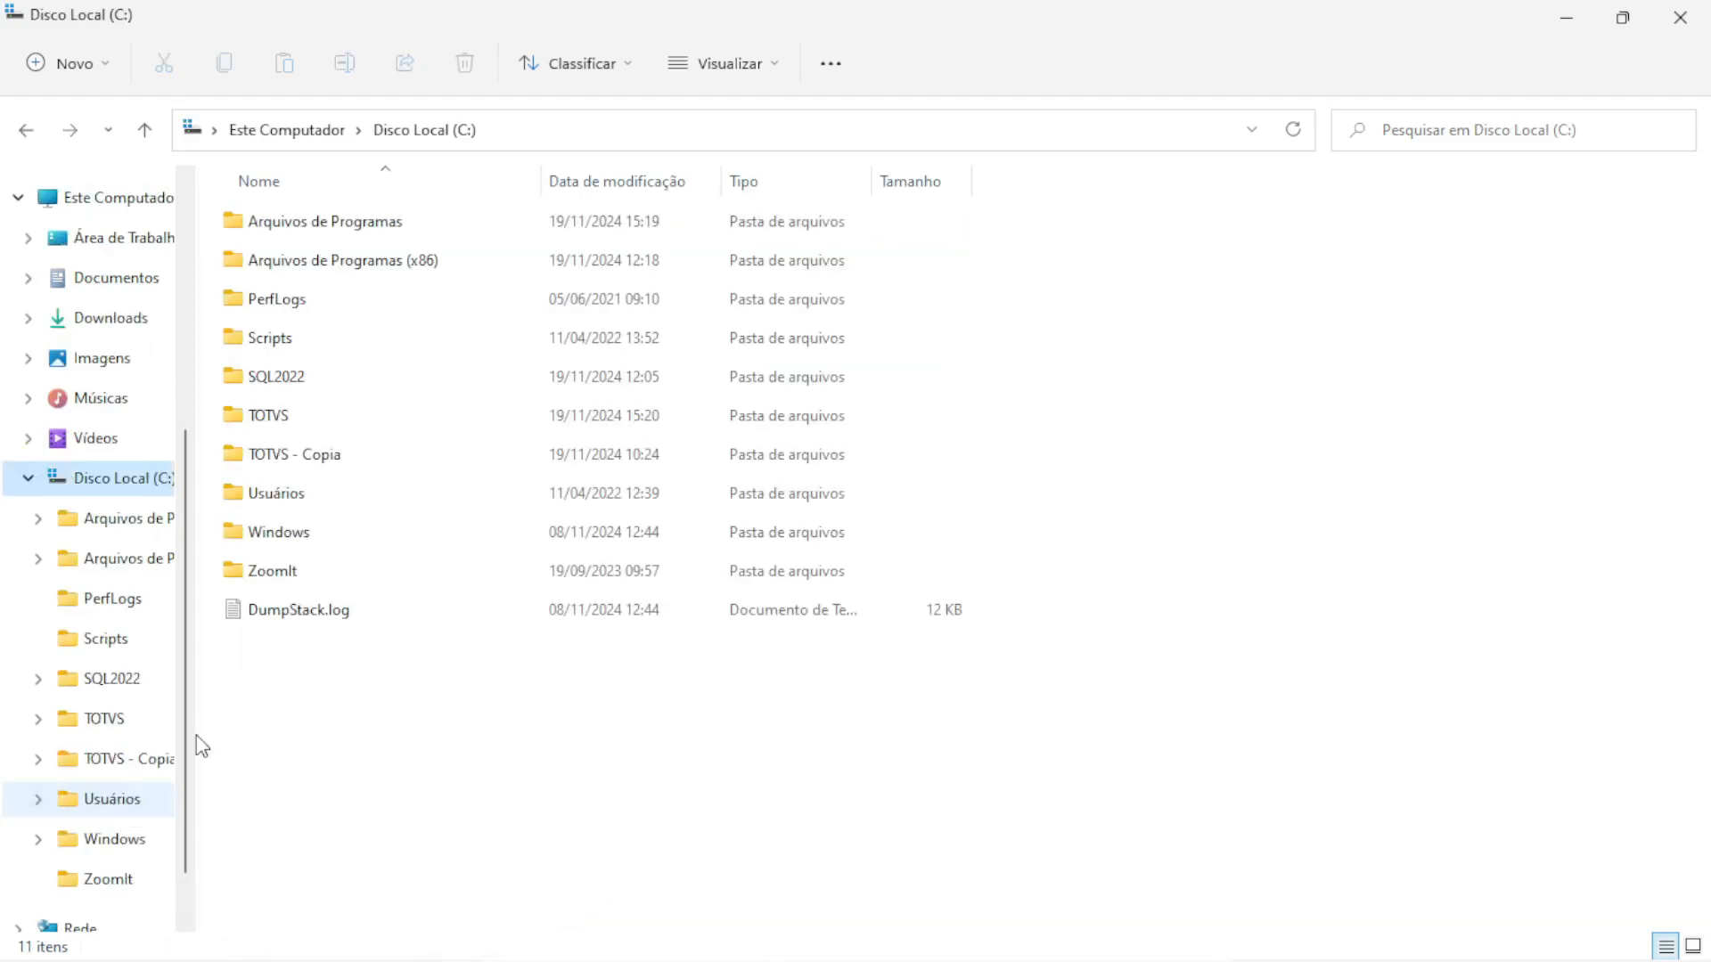
pyautogui.doubleClick(203, 414)
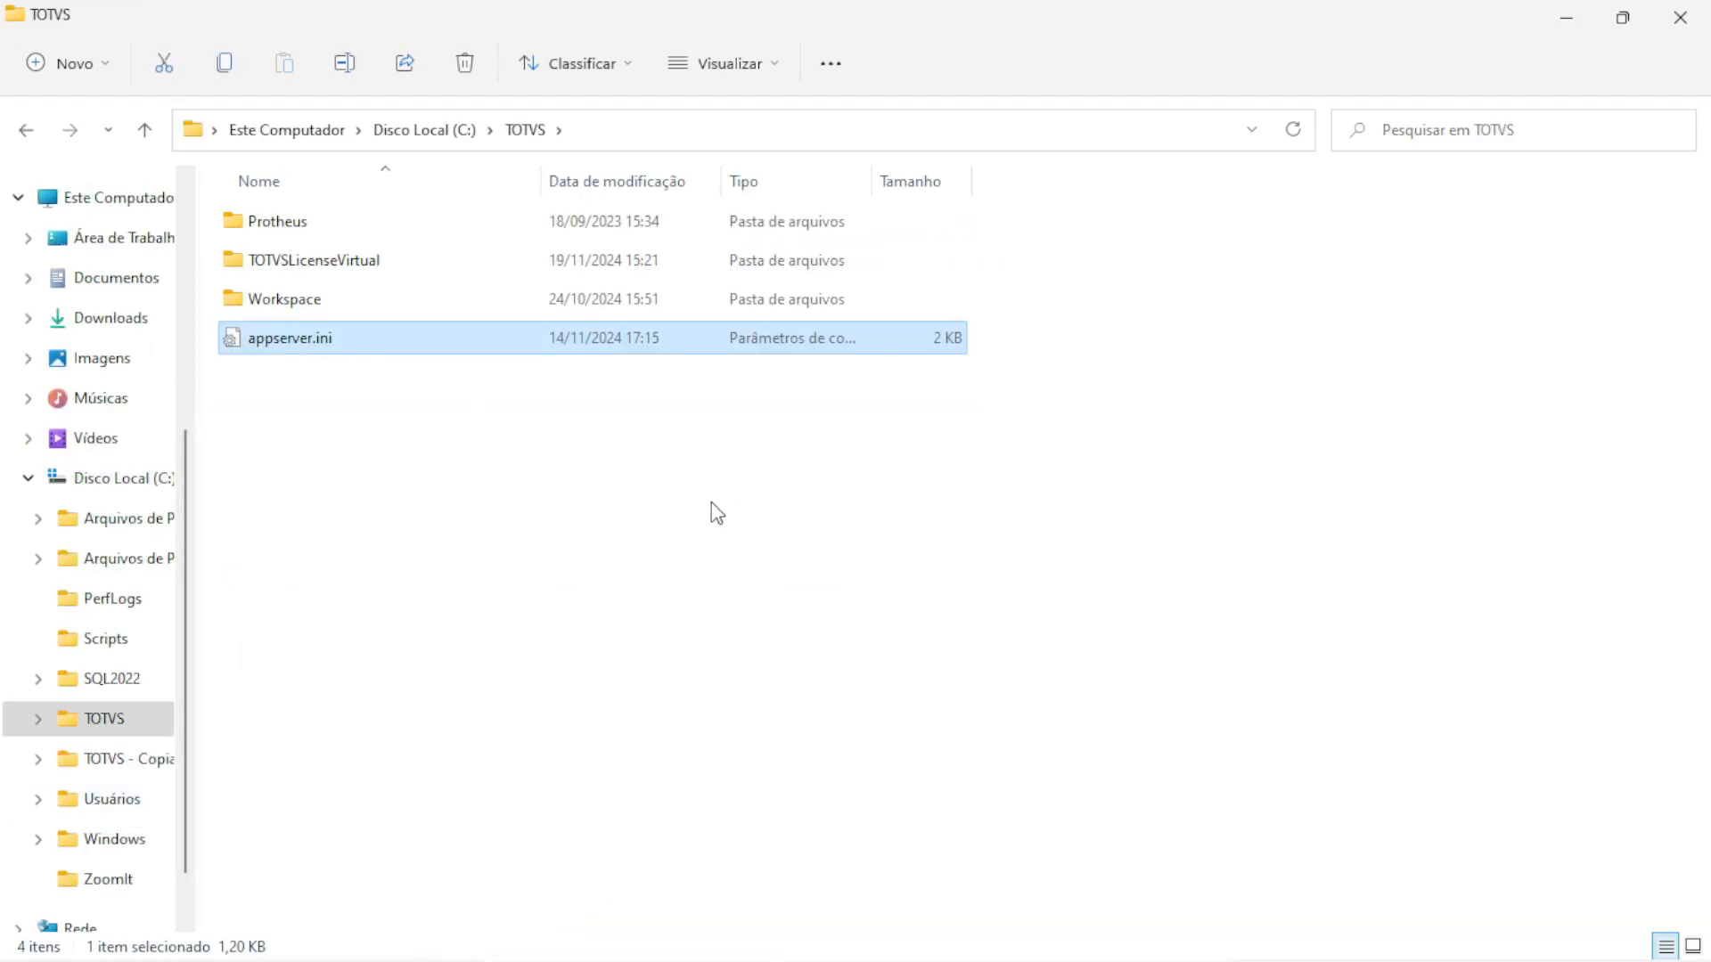
pyautogui.hotkey('ctrl', 'c')
pyautogui.doubleClick(306, 265)
pyautogui.doubleClick(259, 229)
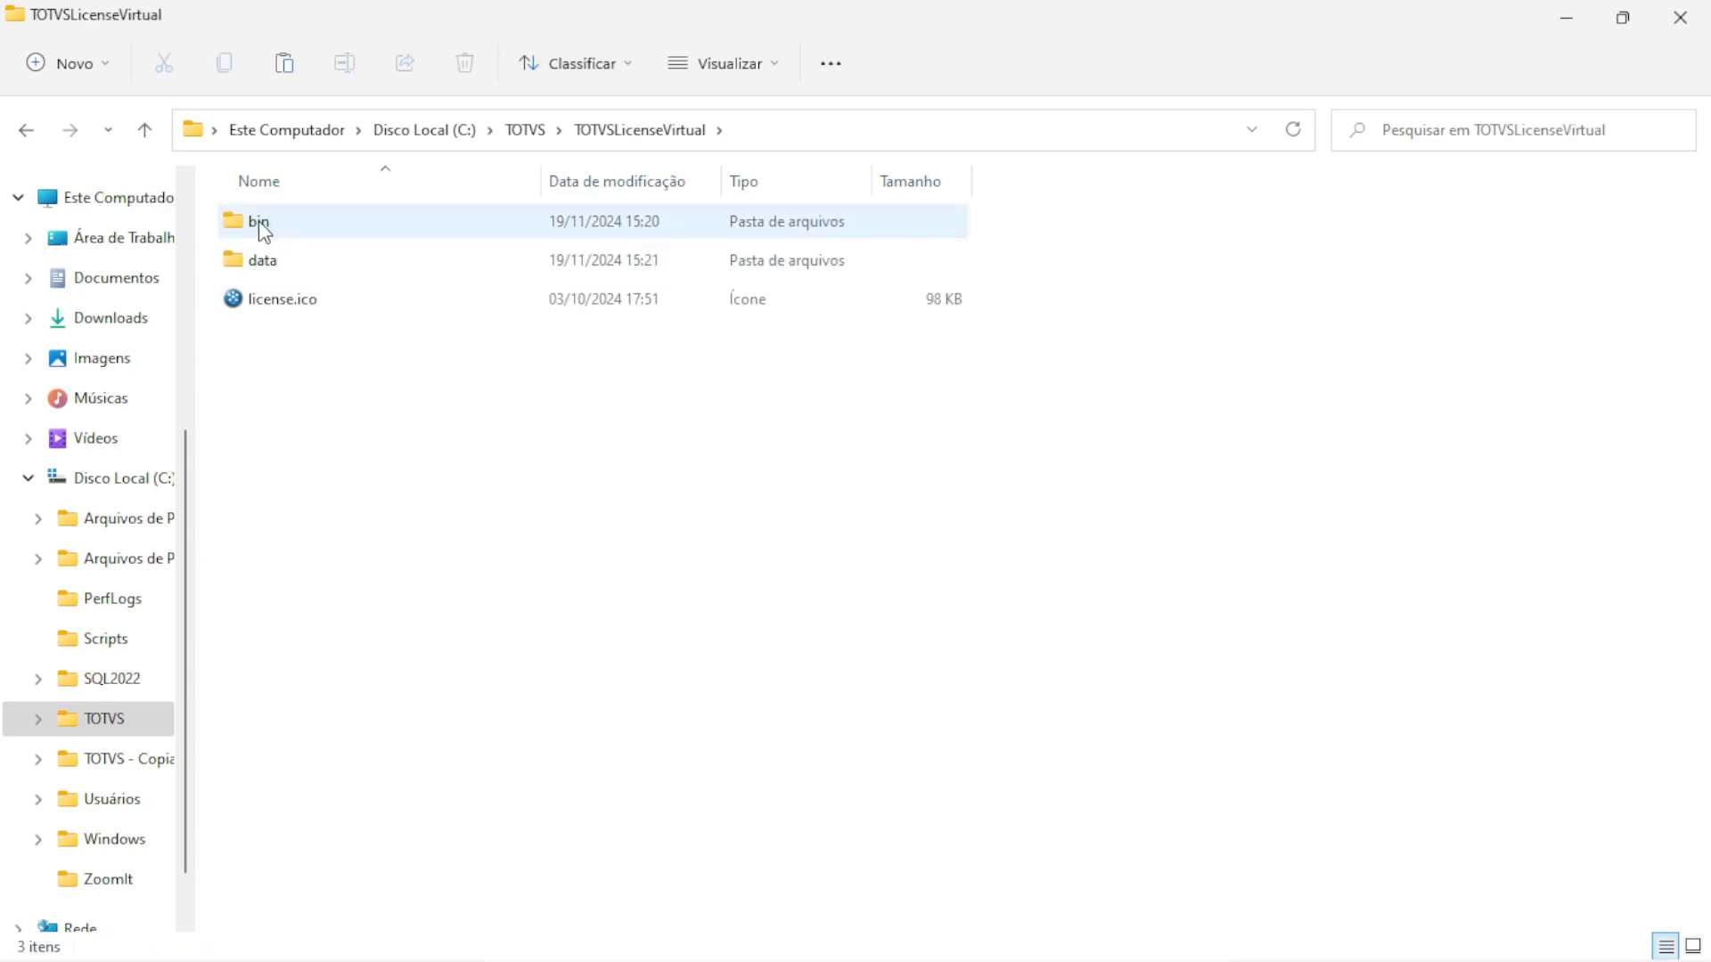
pyautogui.doubleClick(262, 224)
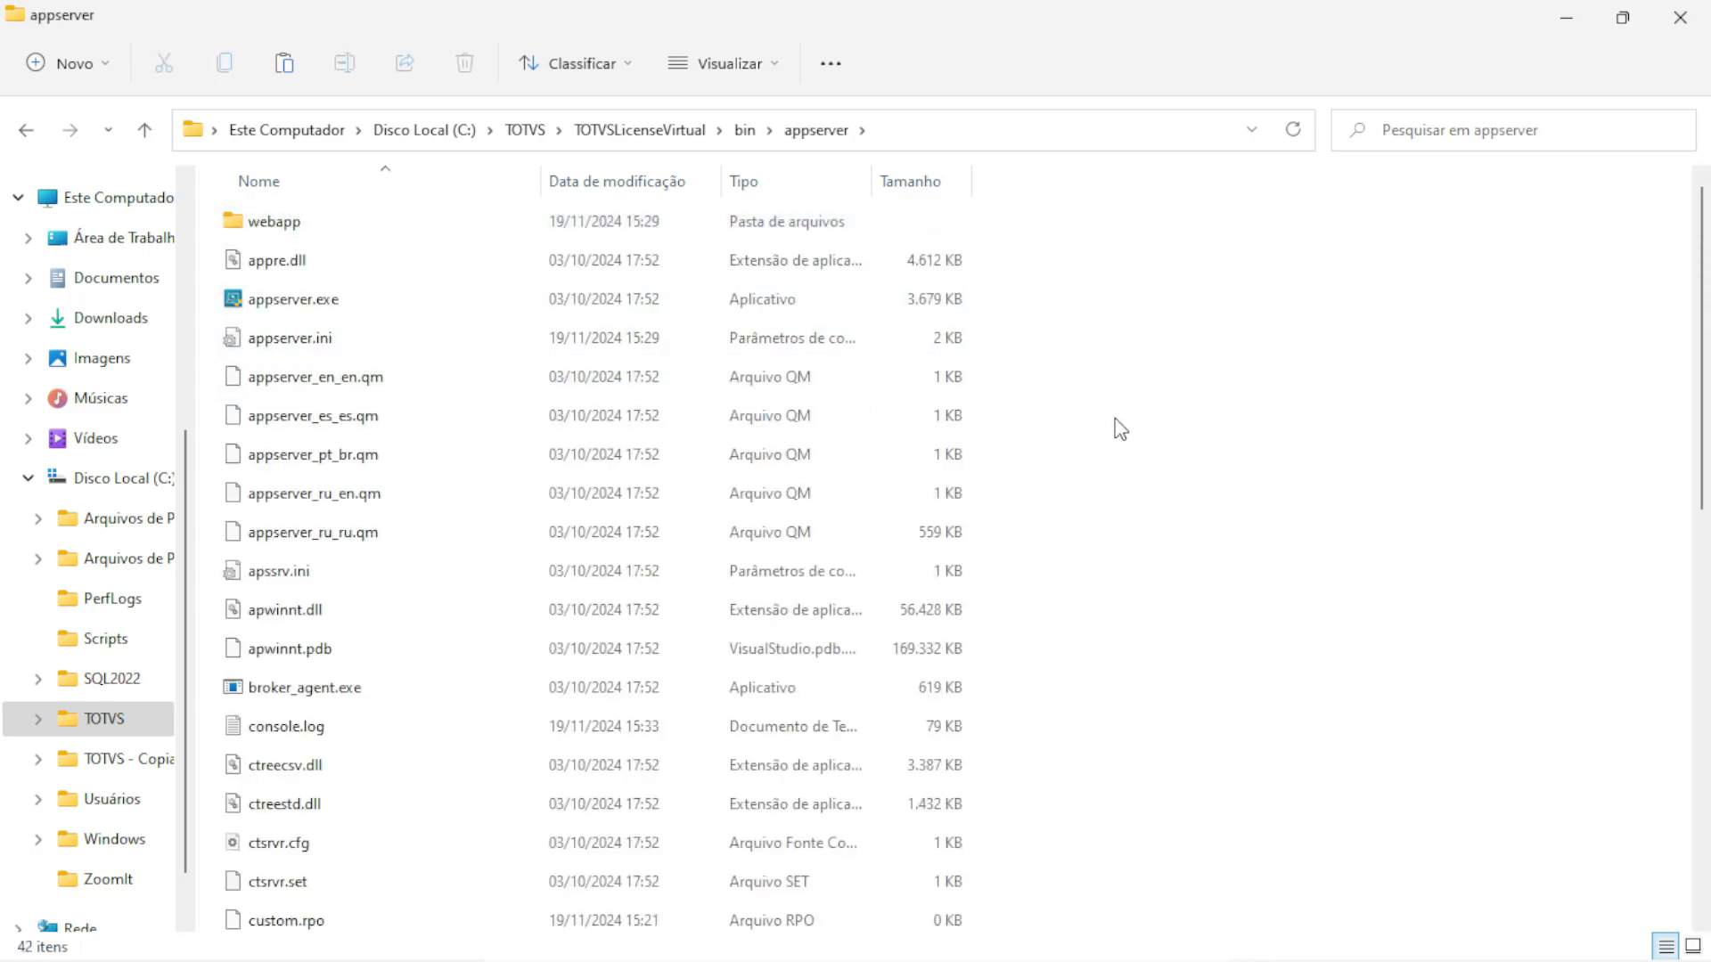
pyautogui.hotkey('ctrl', 'v')
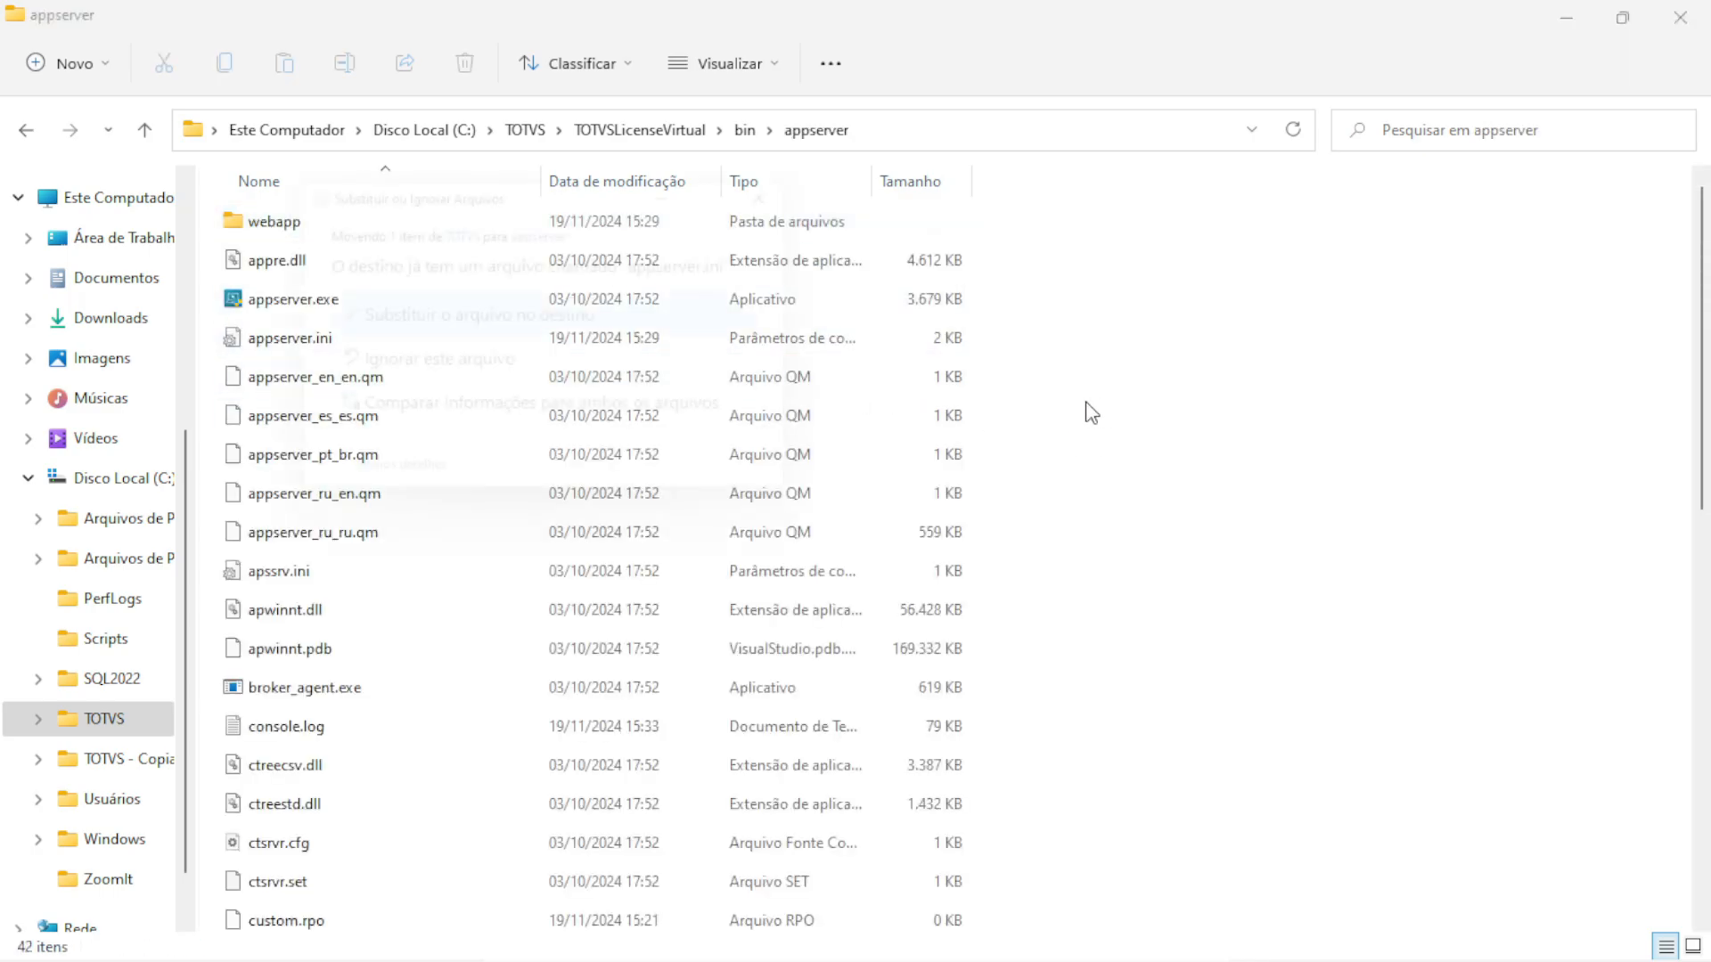
pyautogui.click(393, 312)
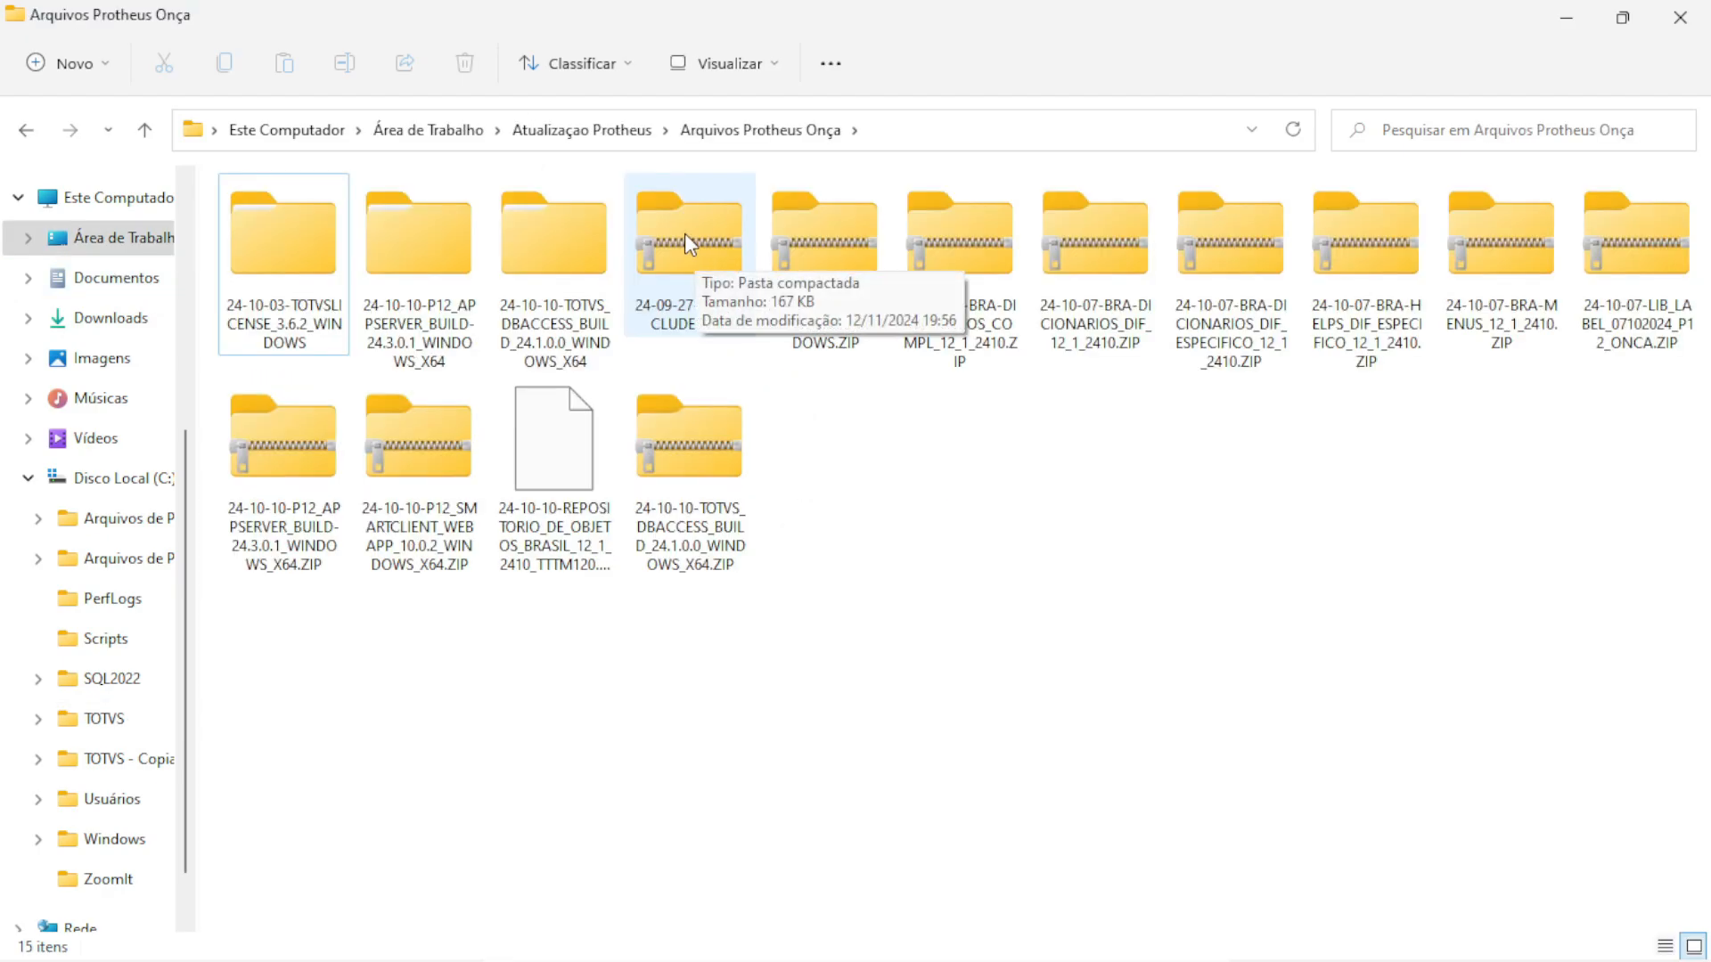
# Open 24-09-27-P12_INCLUDES.ZIP and select all 154 include files
pyautogui.click(687, 243)
pyautogui.doubleClick(687, 242)
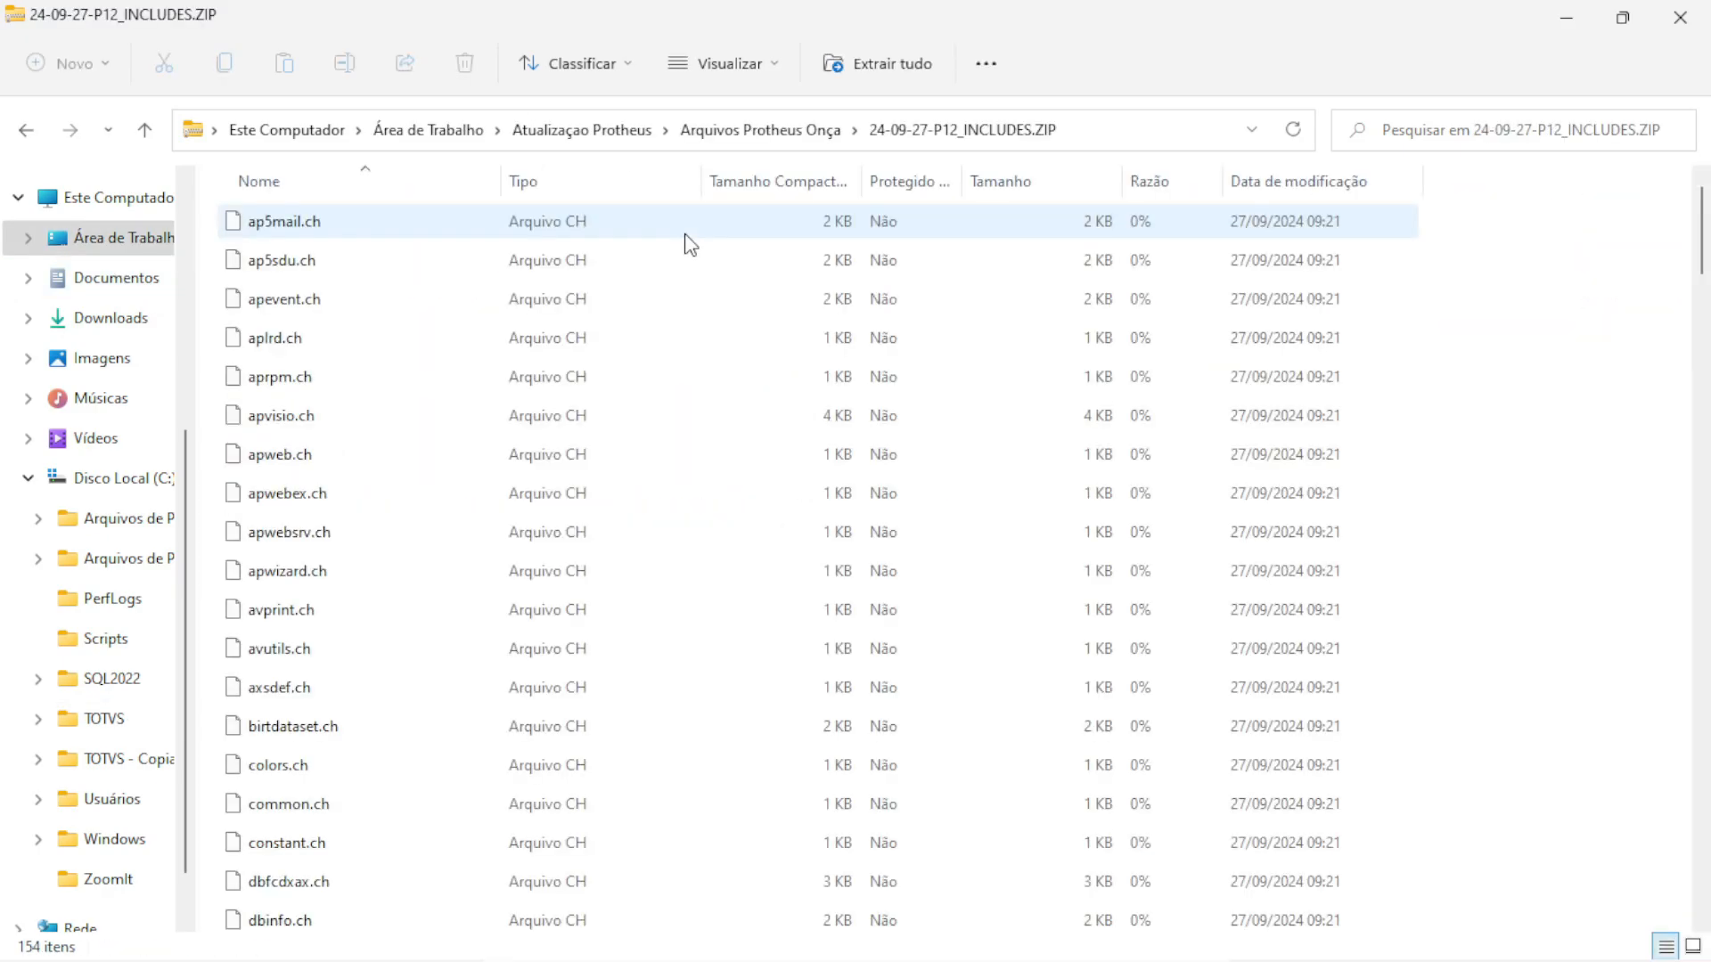
pyautogui.click(579, 341)
pyautogui.hotkey('ctrl', 'a')
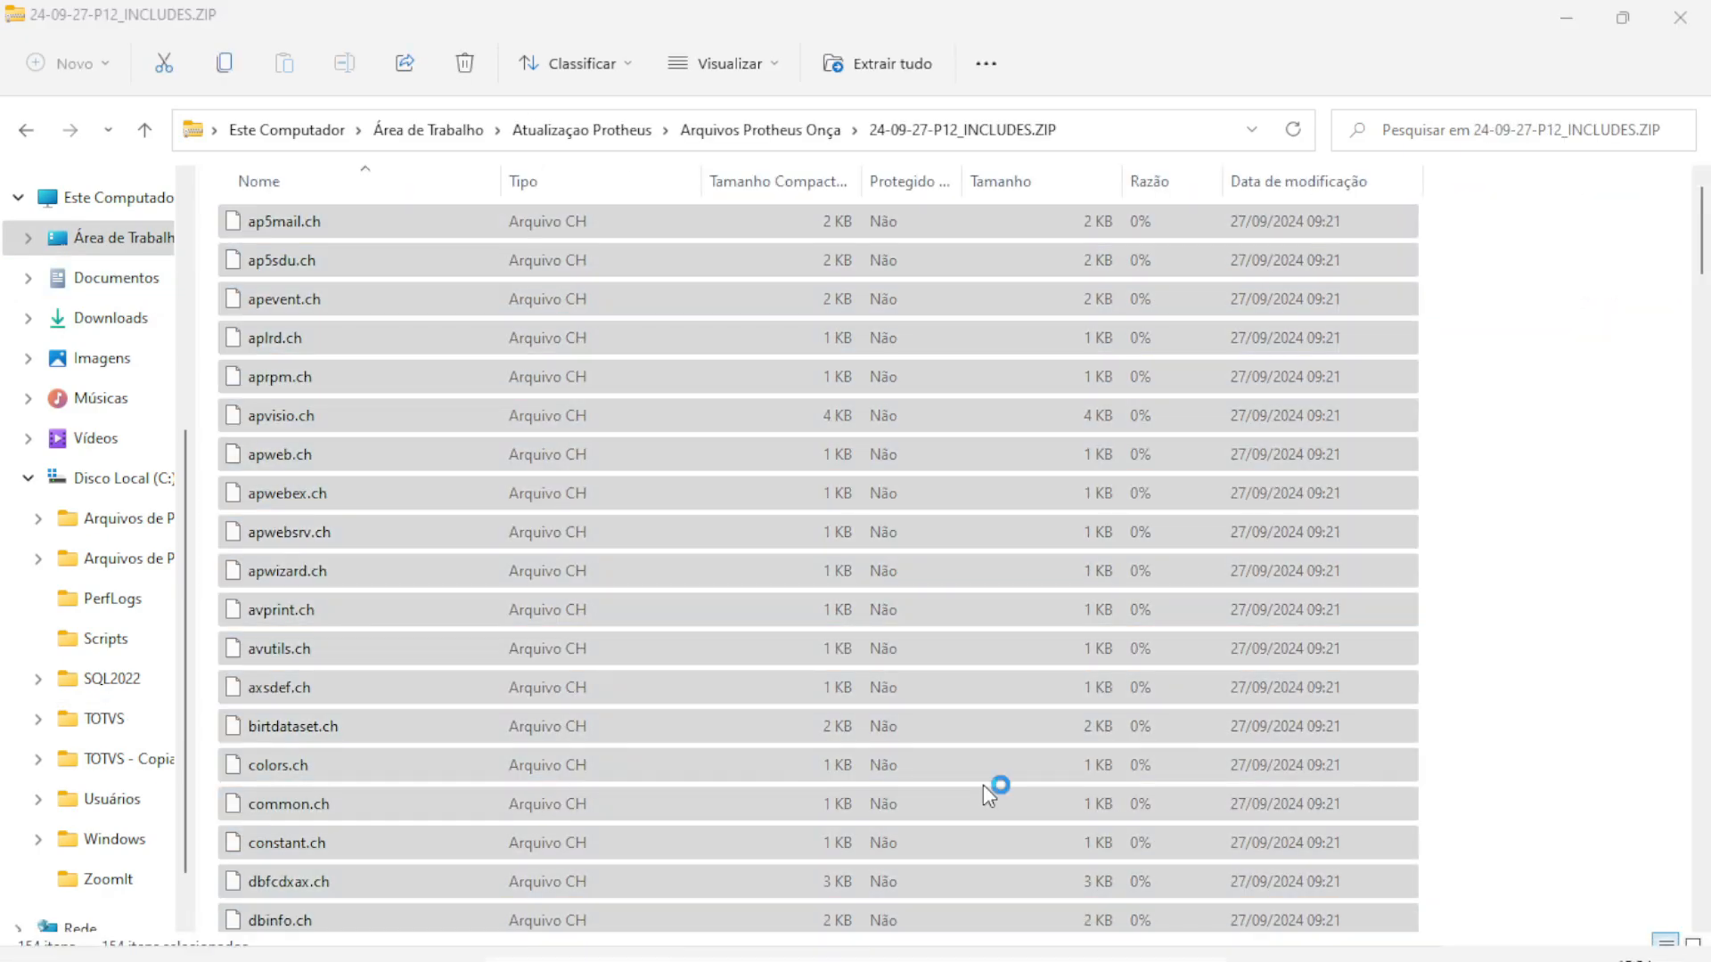
# Paste the include files into C:\TOTVS\Protheus\Protheus\include, replacing existing files
pyautogui.press('super+e')
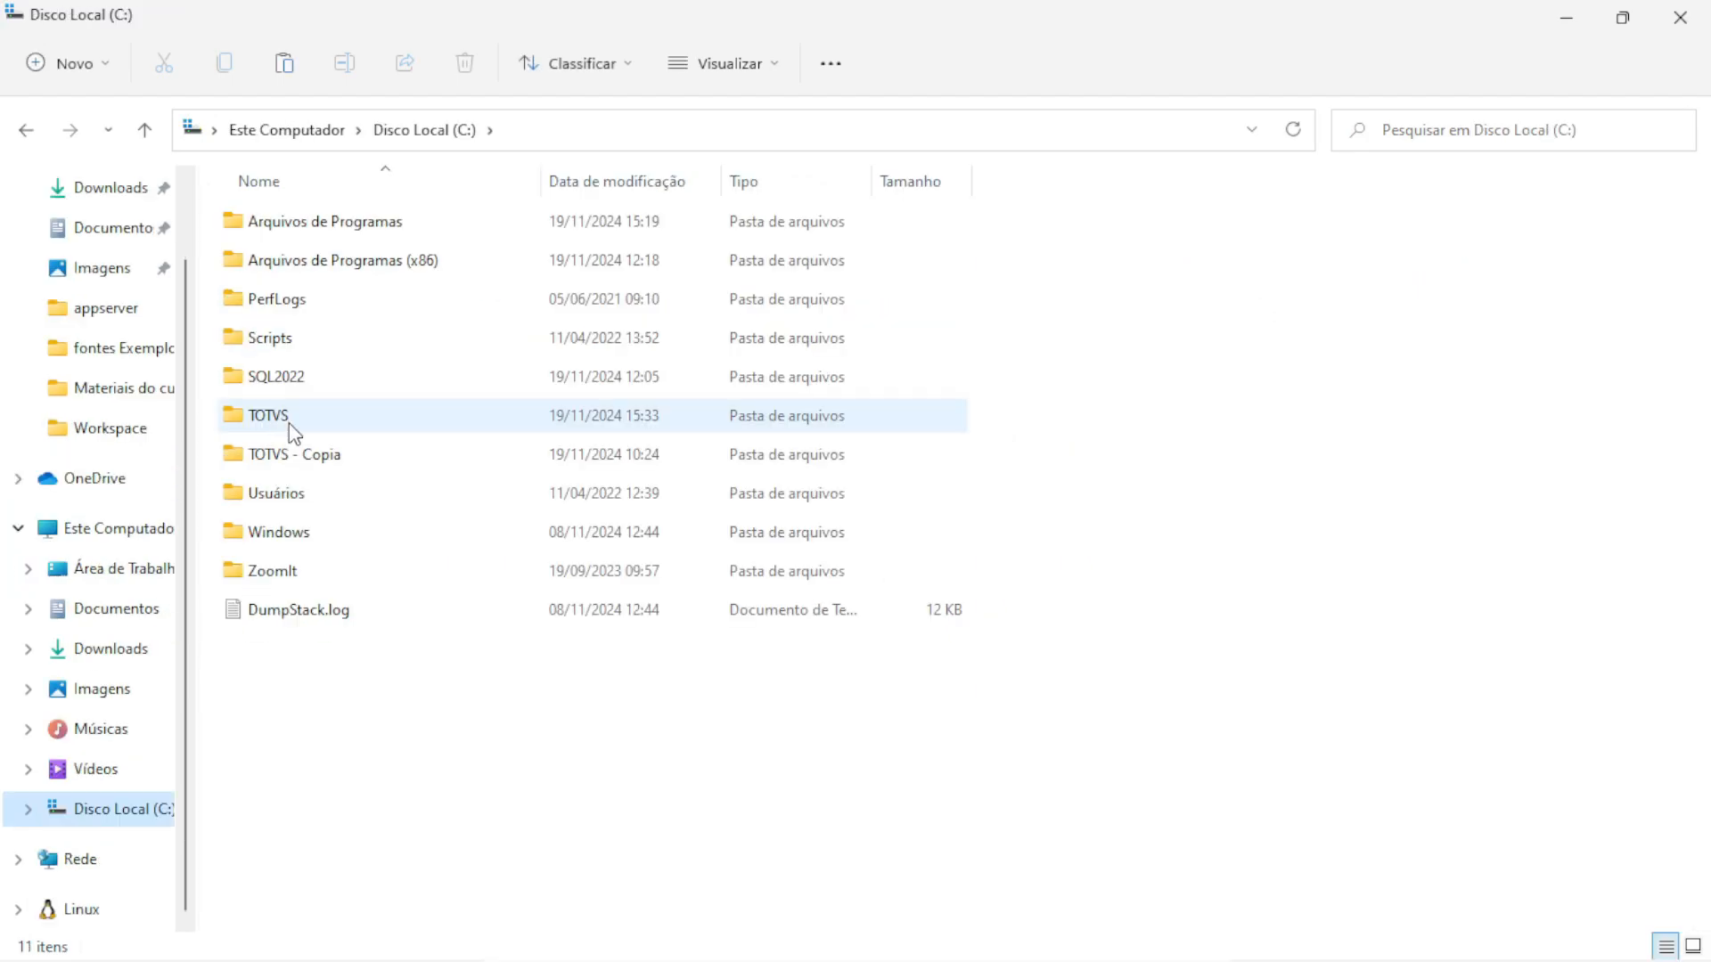
pyautogui.doubleClick(275, 416)
pyautogui.doubleClick(284, 224)
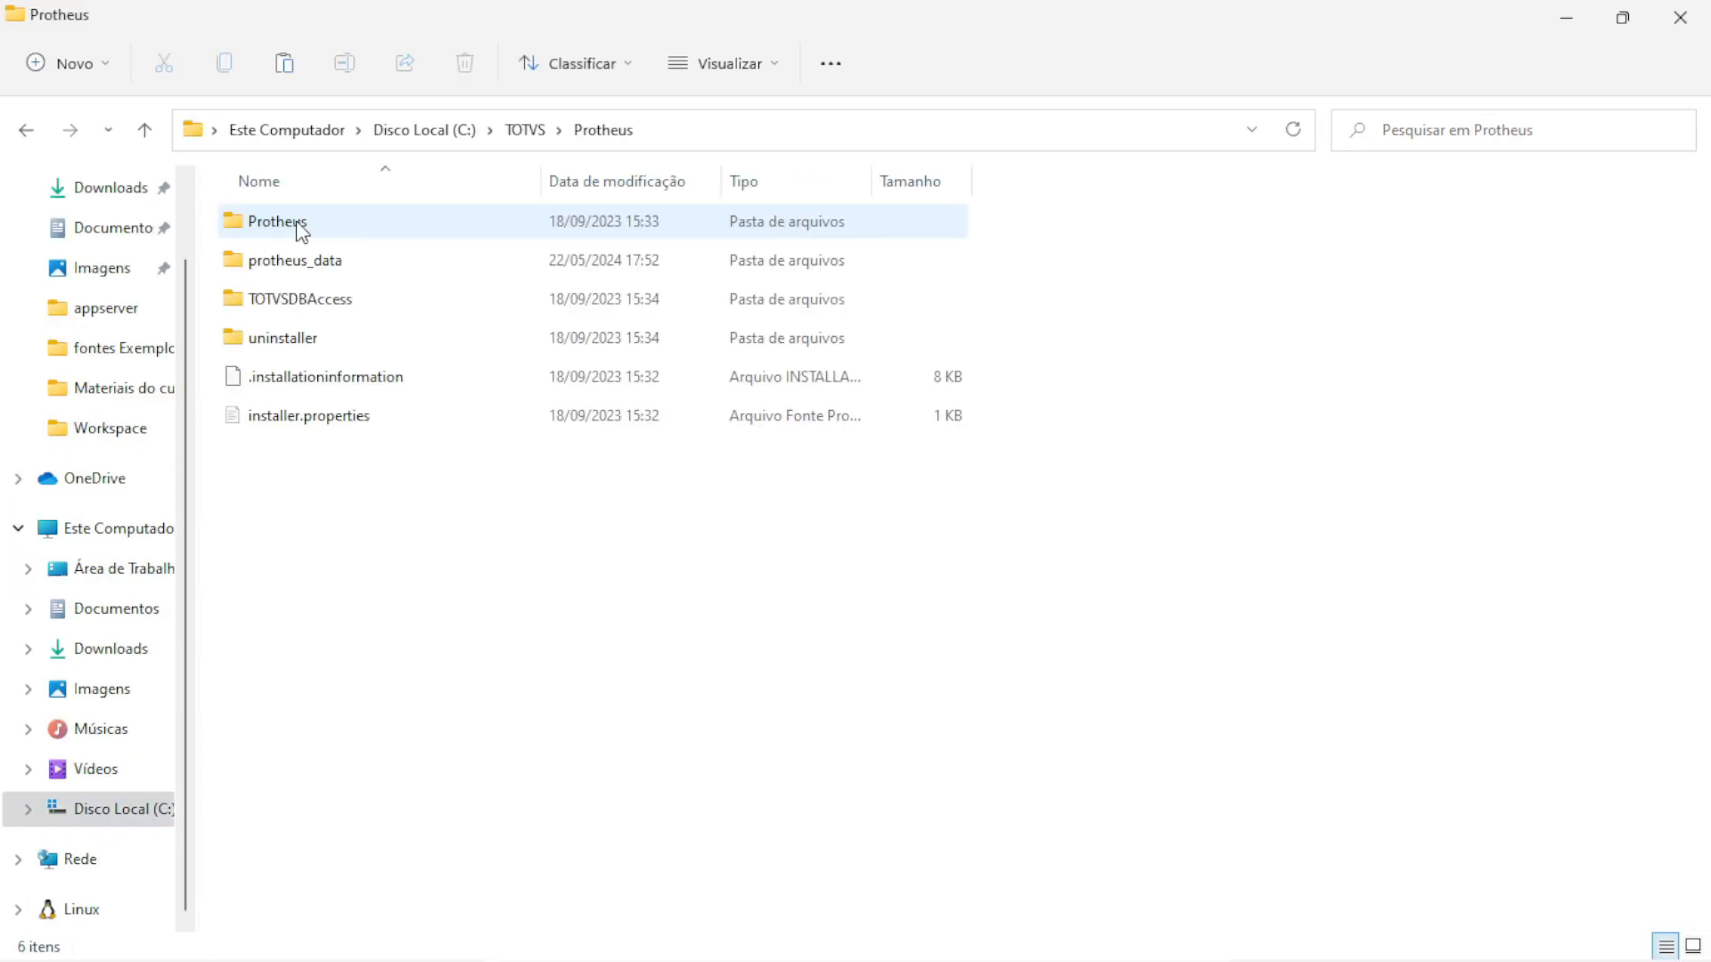
pyautogui.click(287, 229)
pyautogui.doubleClick(284, 223)
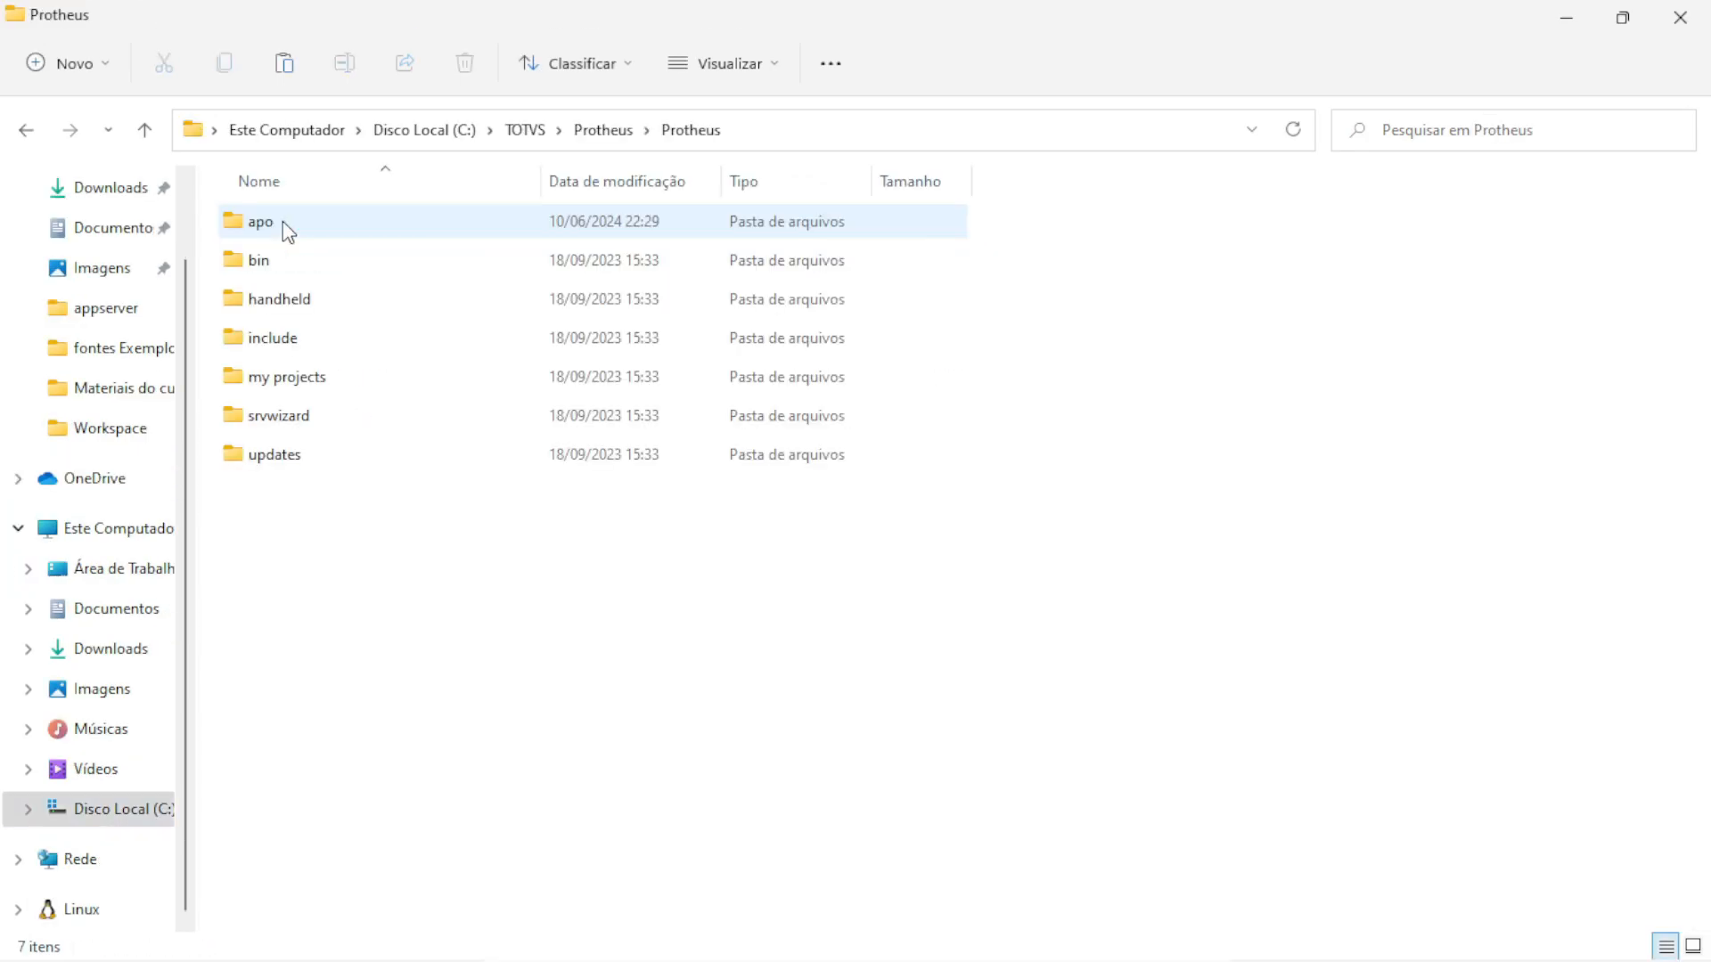
pyautogui.doubleClick(293, 343)
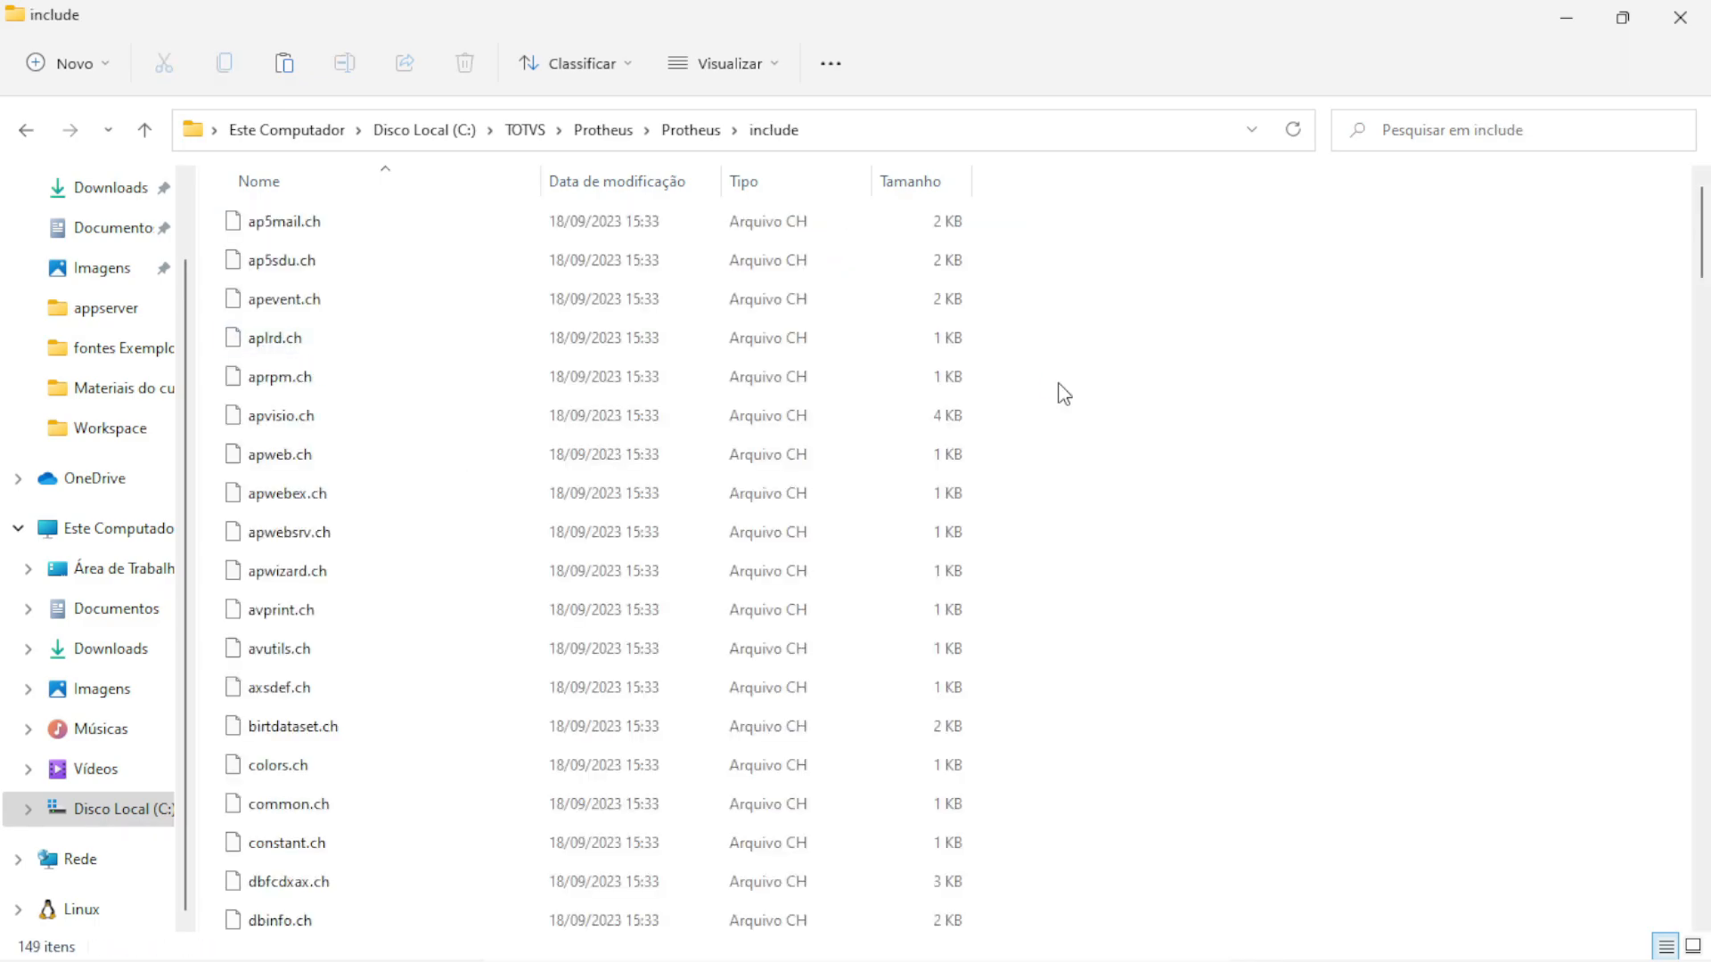
pyautogui.hotkey('ctrl', 'v')
pyautogui.click(754, 290)
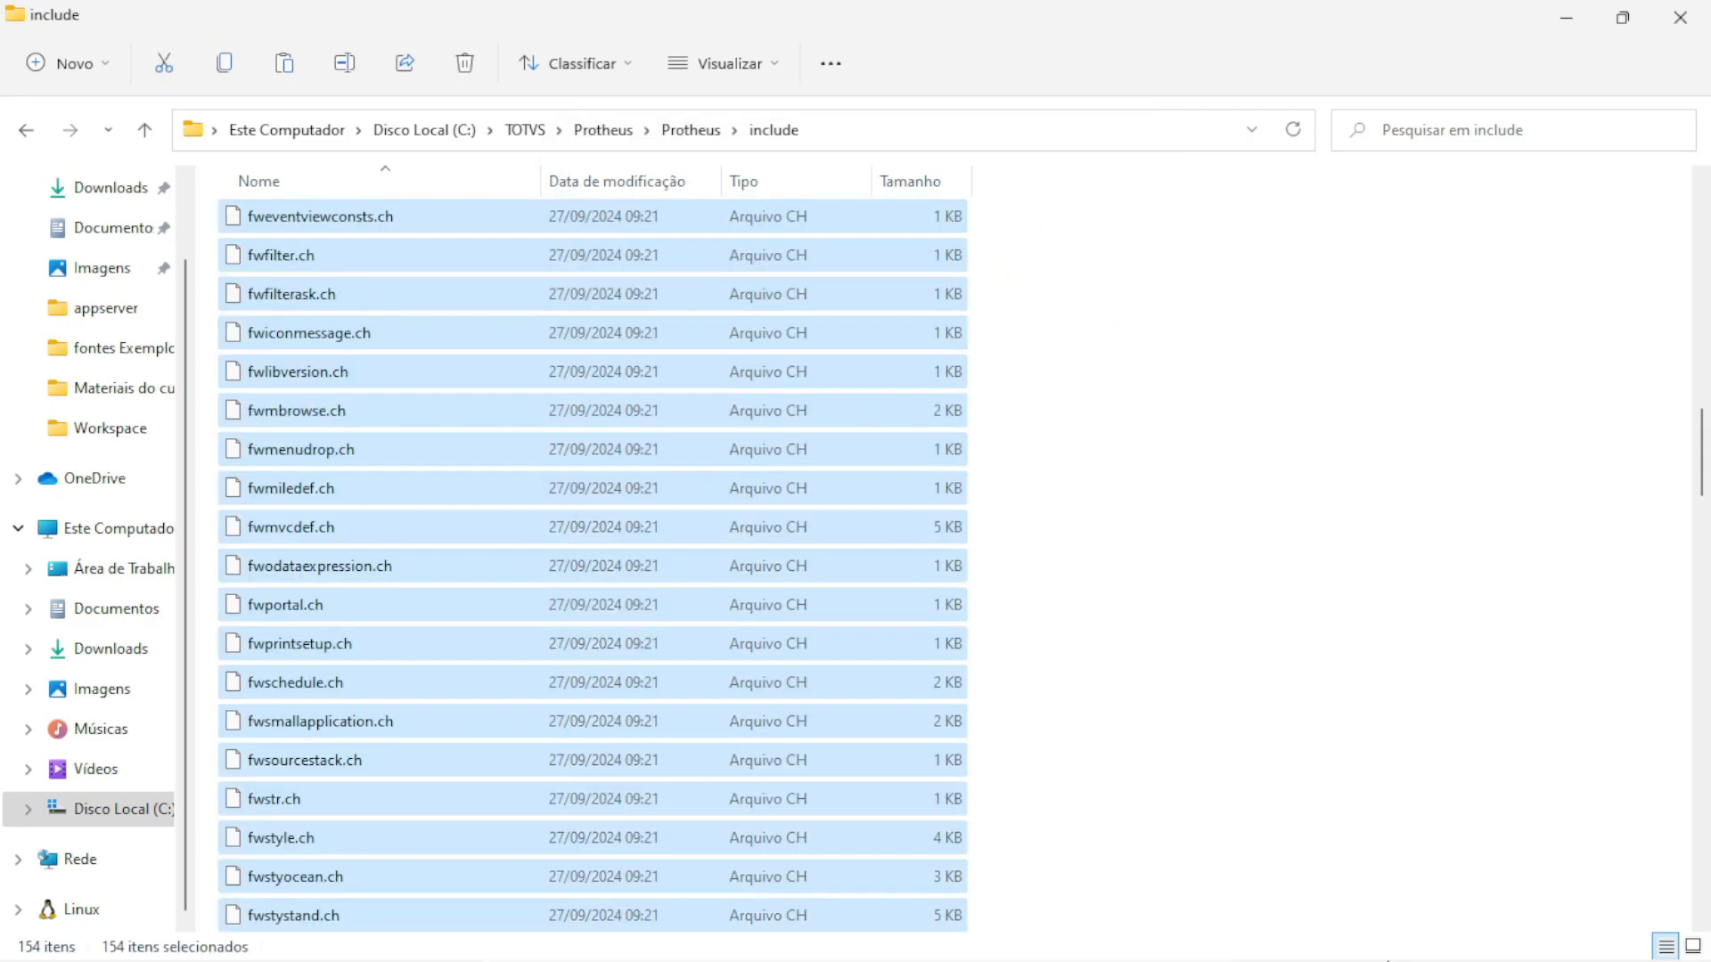
# Switch back to the Arquivos Protheus Onça window
pyautogui.moveTo(1302, 952)
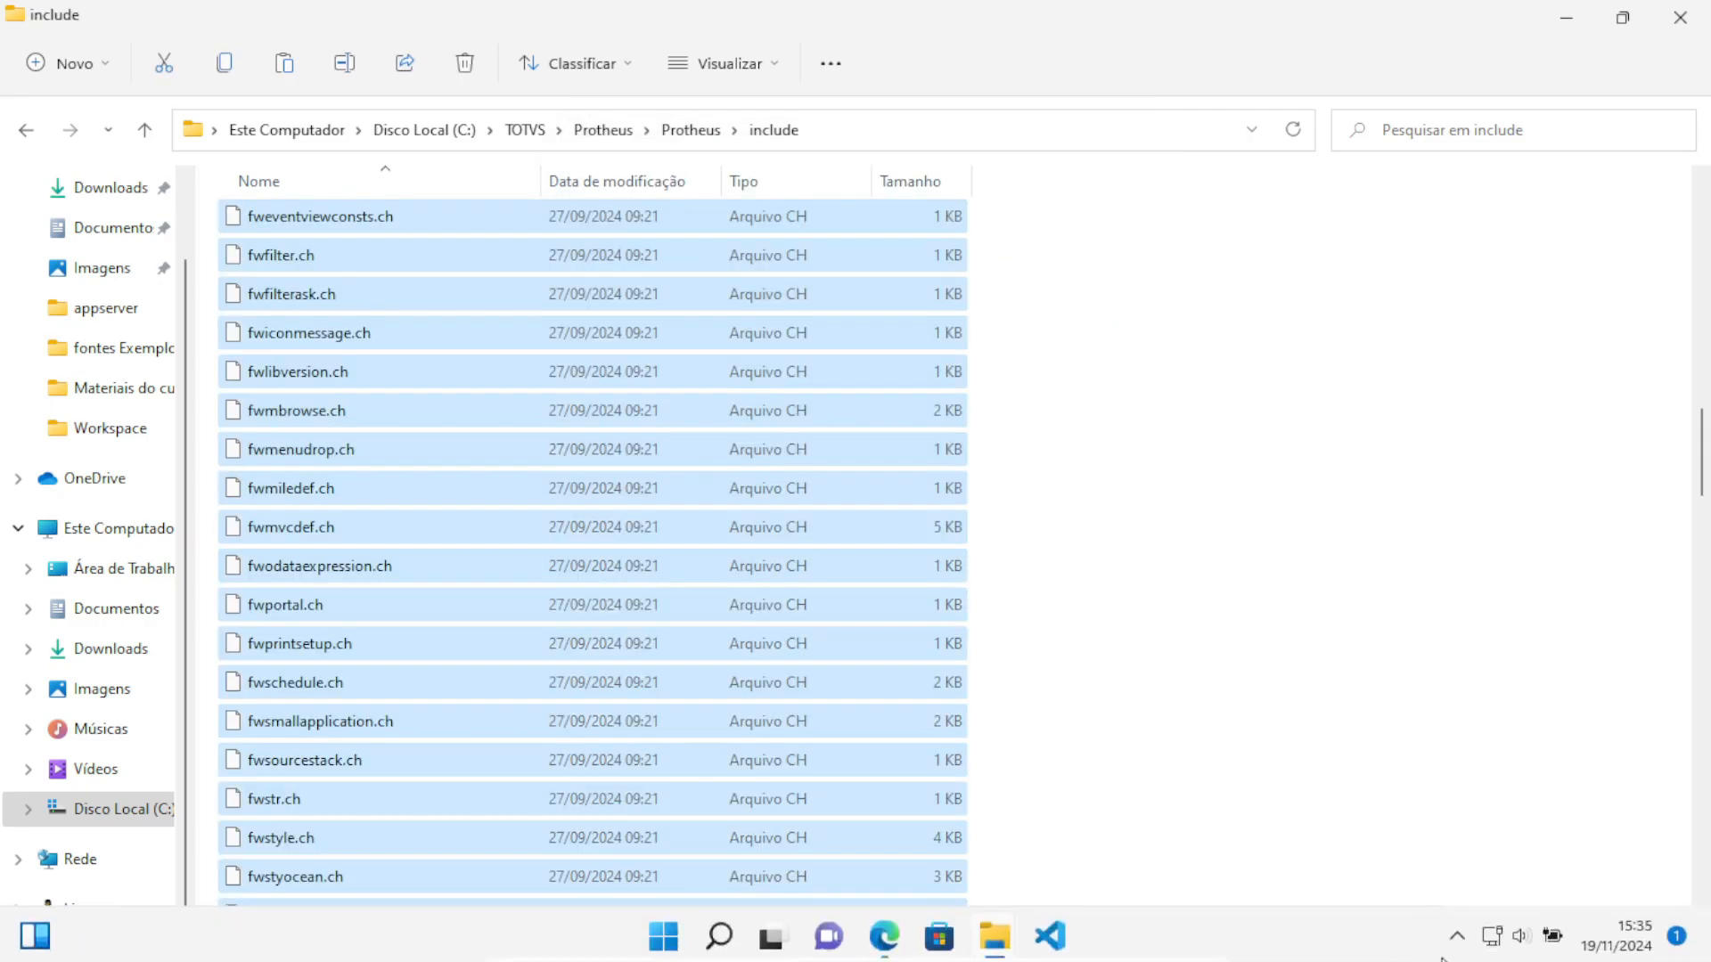
pyautogui.moveTo(1004, 940)
pyautogui.click(865, 801)
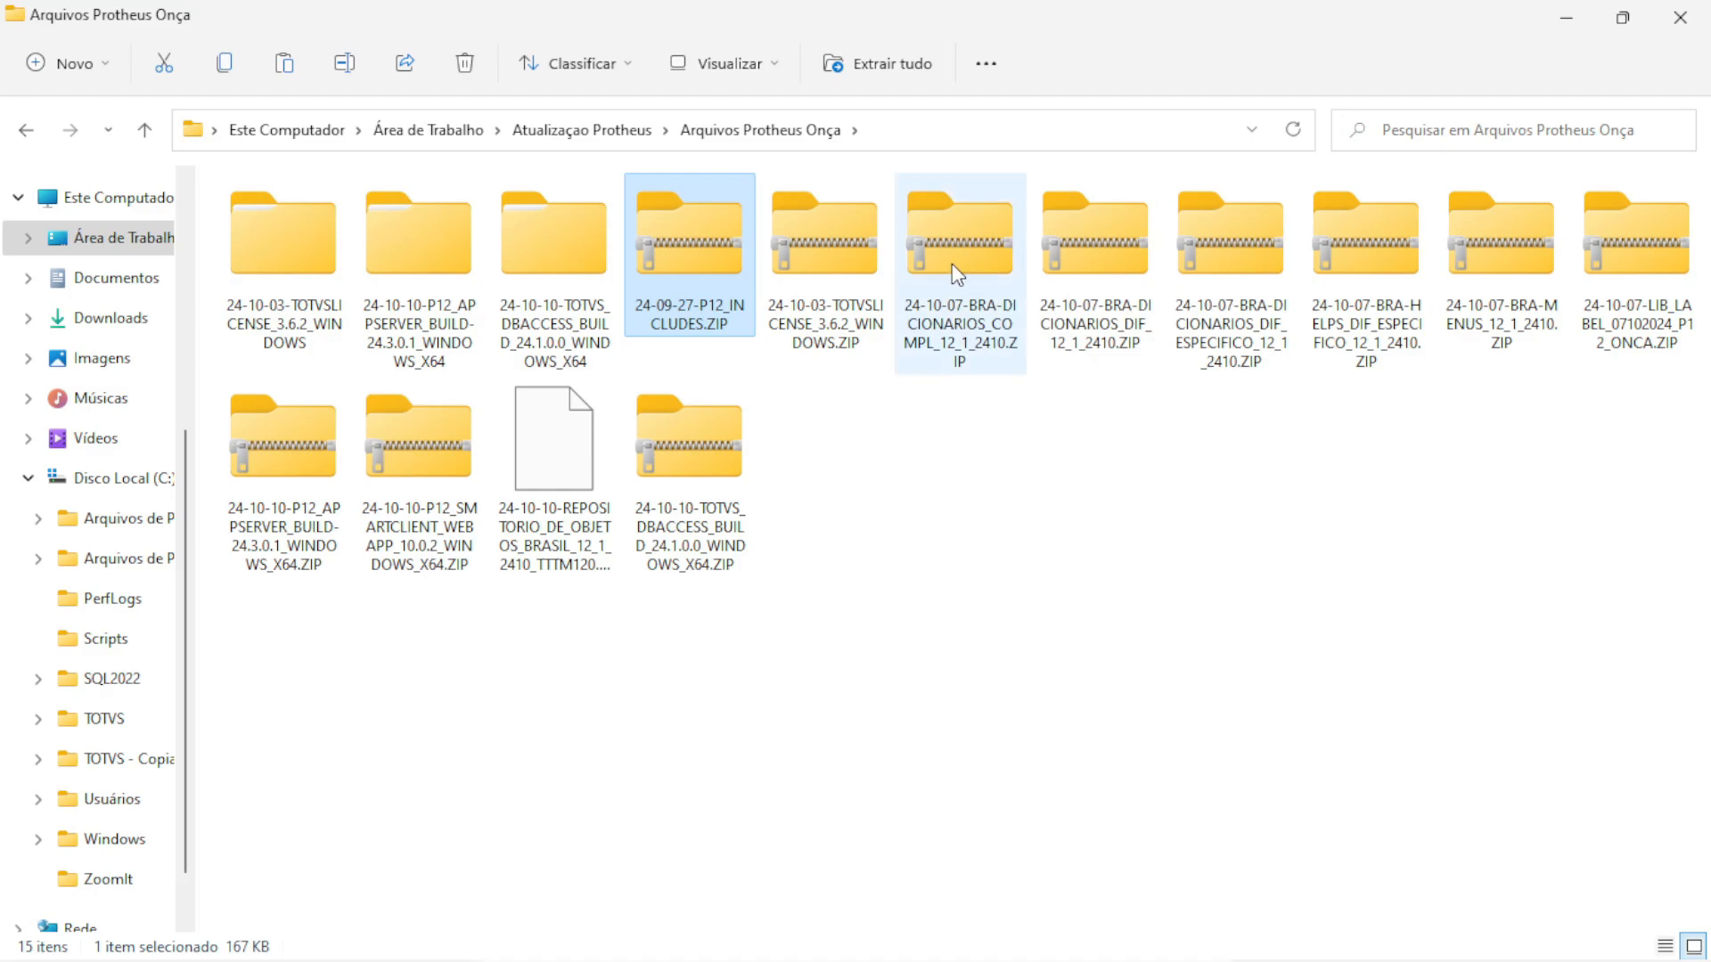
# Copy sx2.unq and sxsbra.txt from the DICIONARIOS_COMPL archive into systemload, replacing the existing files
pyautogui.doubleClick(944, 239)
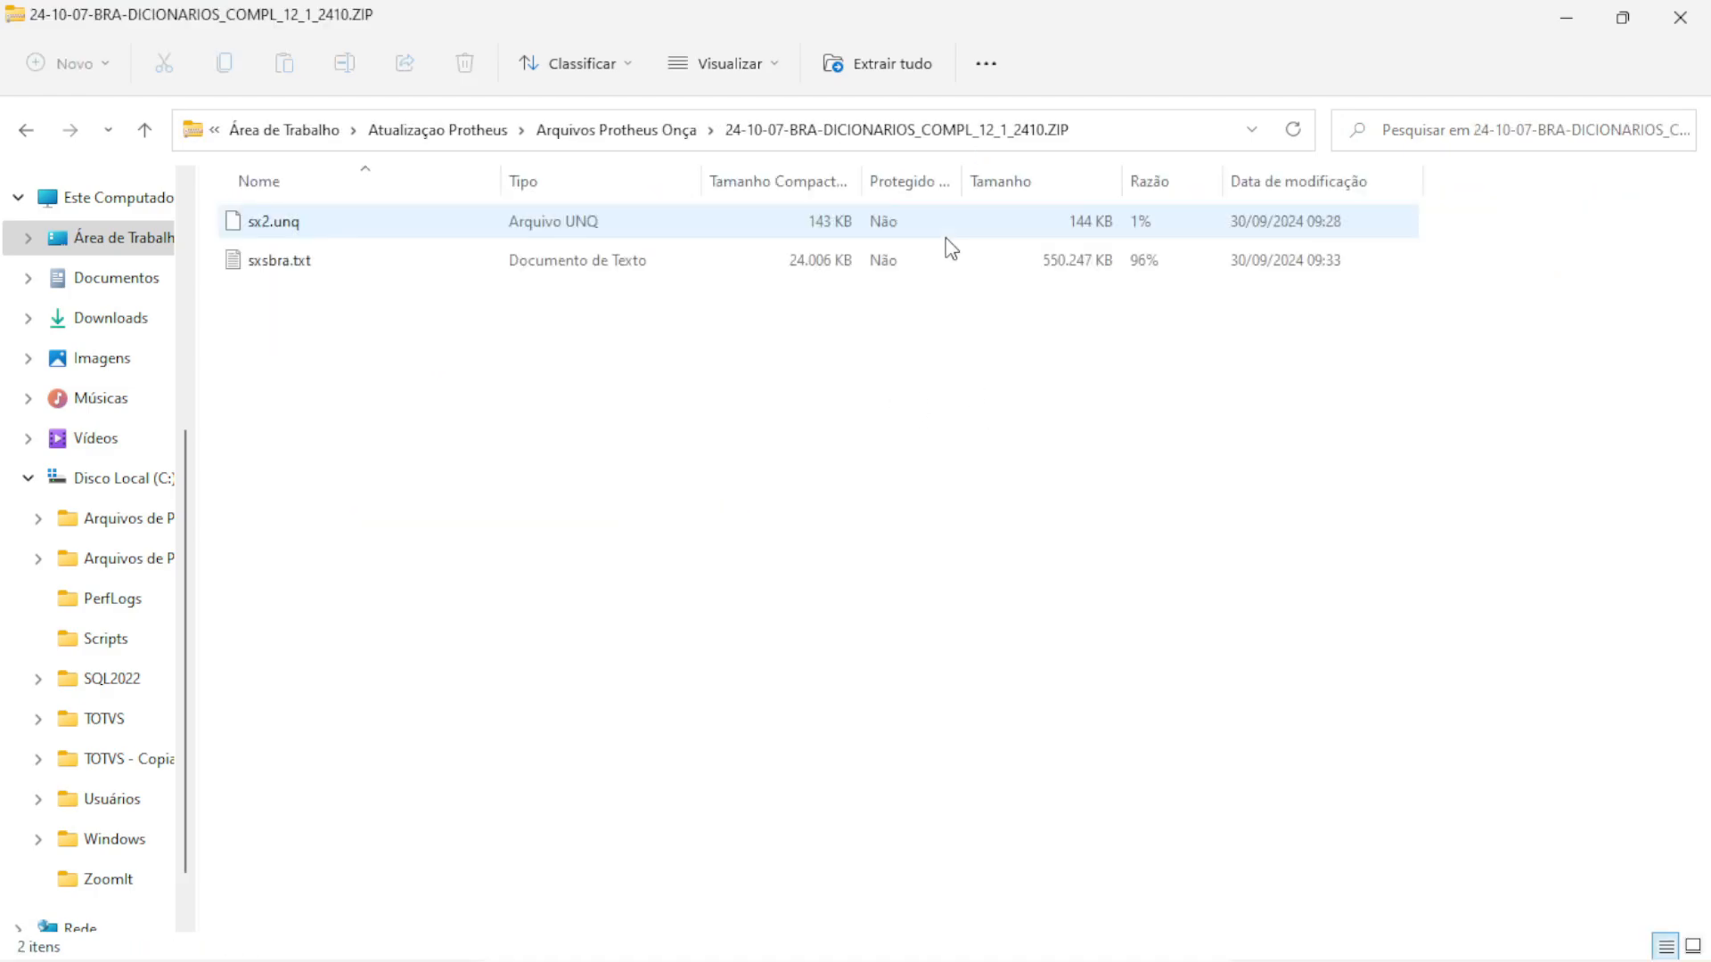
pyautogui.moveTo(380, 342); pyautogui.dragTo(324, 235)
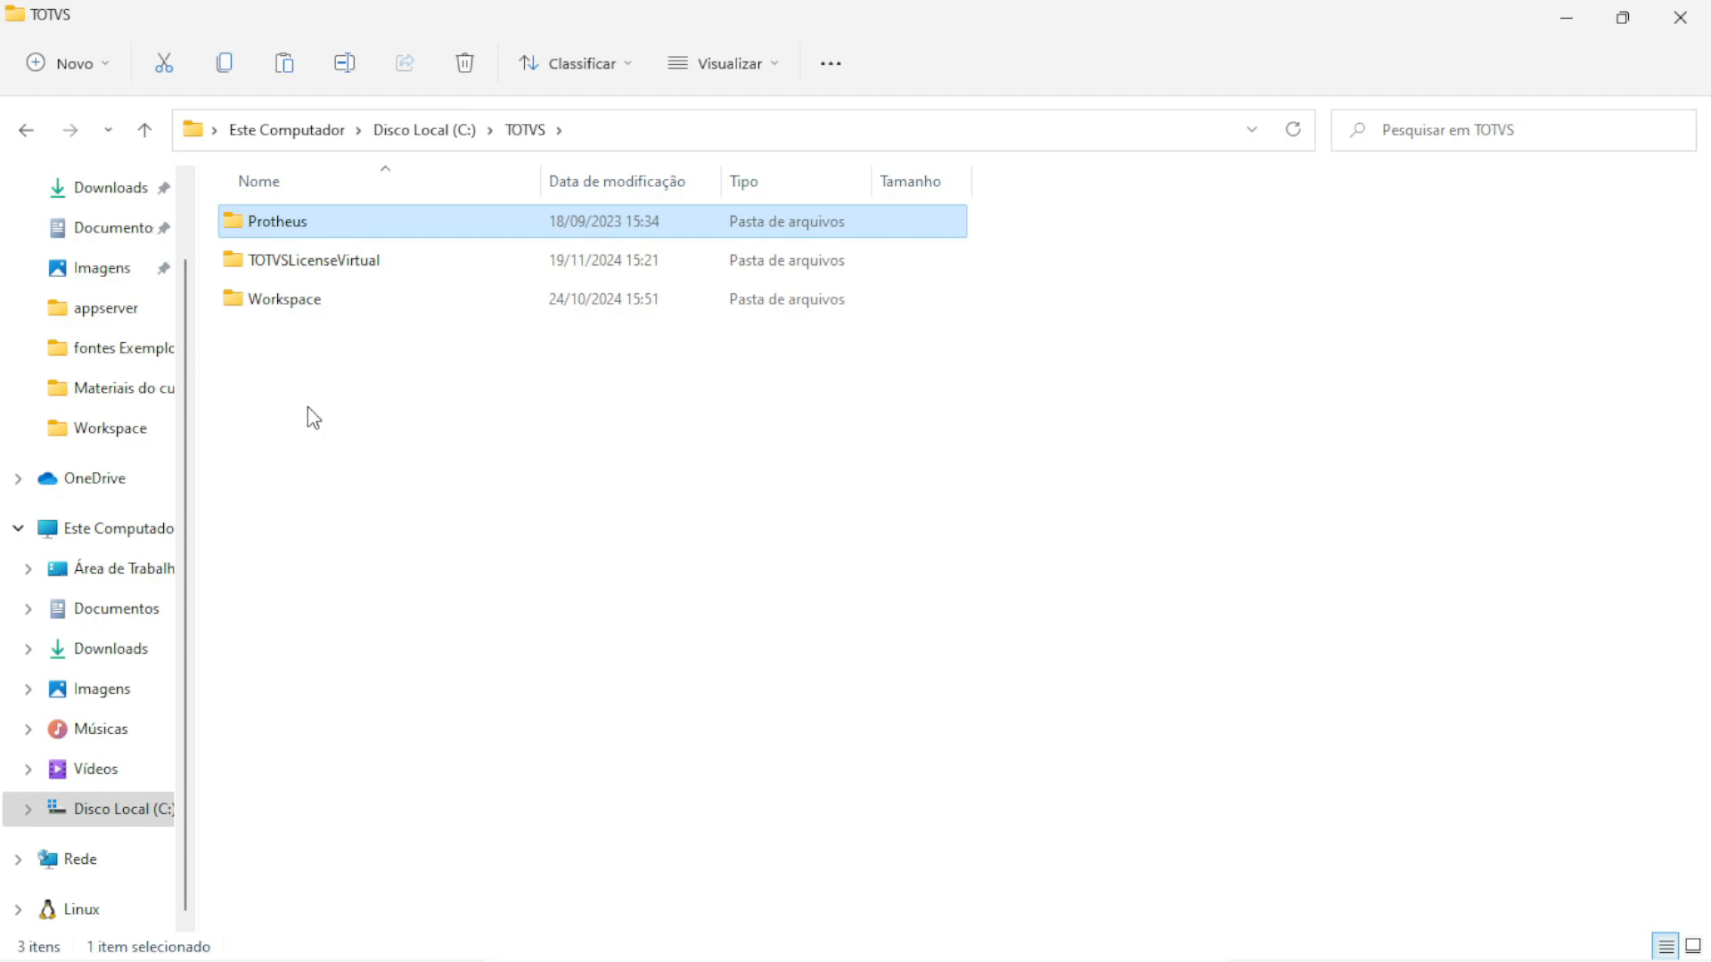
pyautogui.click(524, 135)
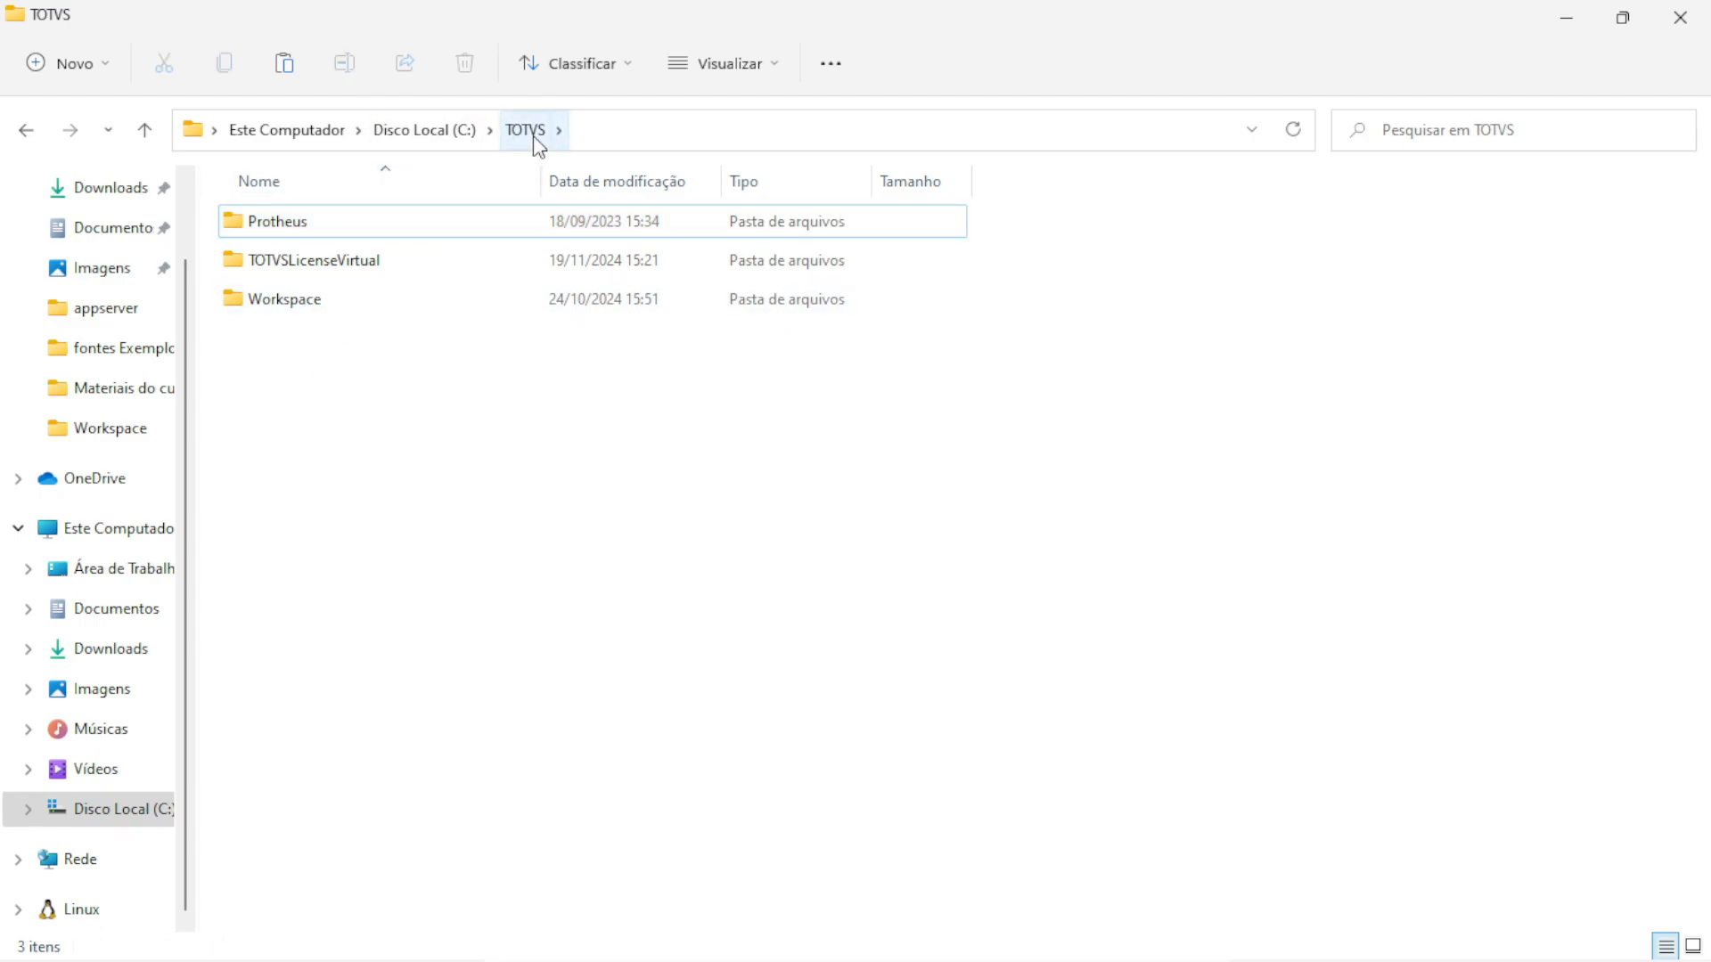
pyautogui.click(286, 226)
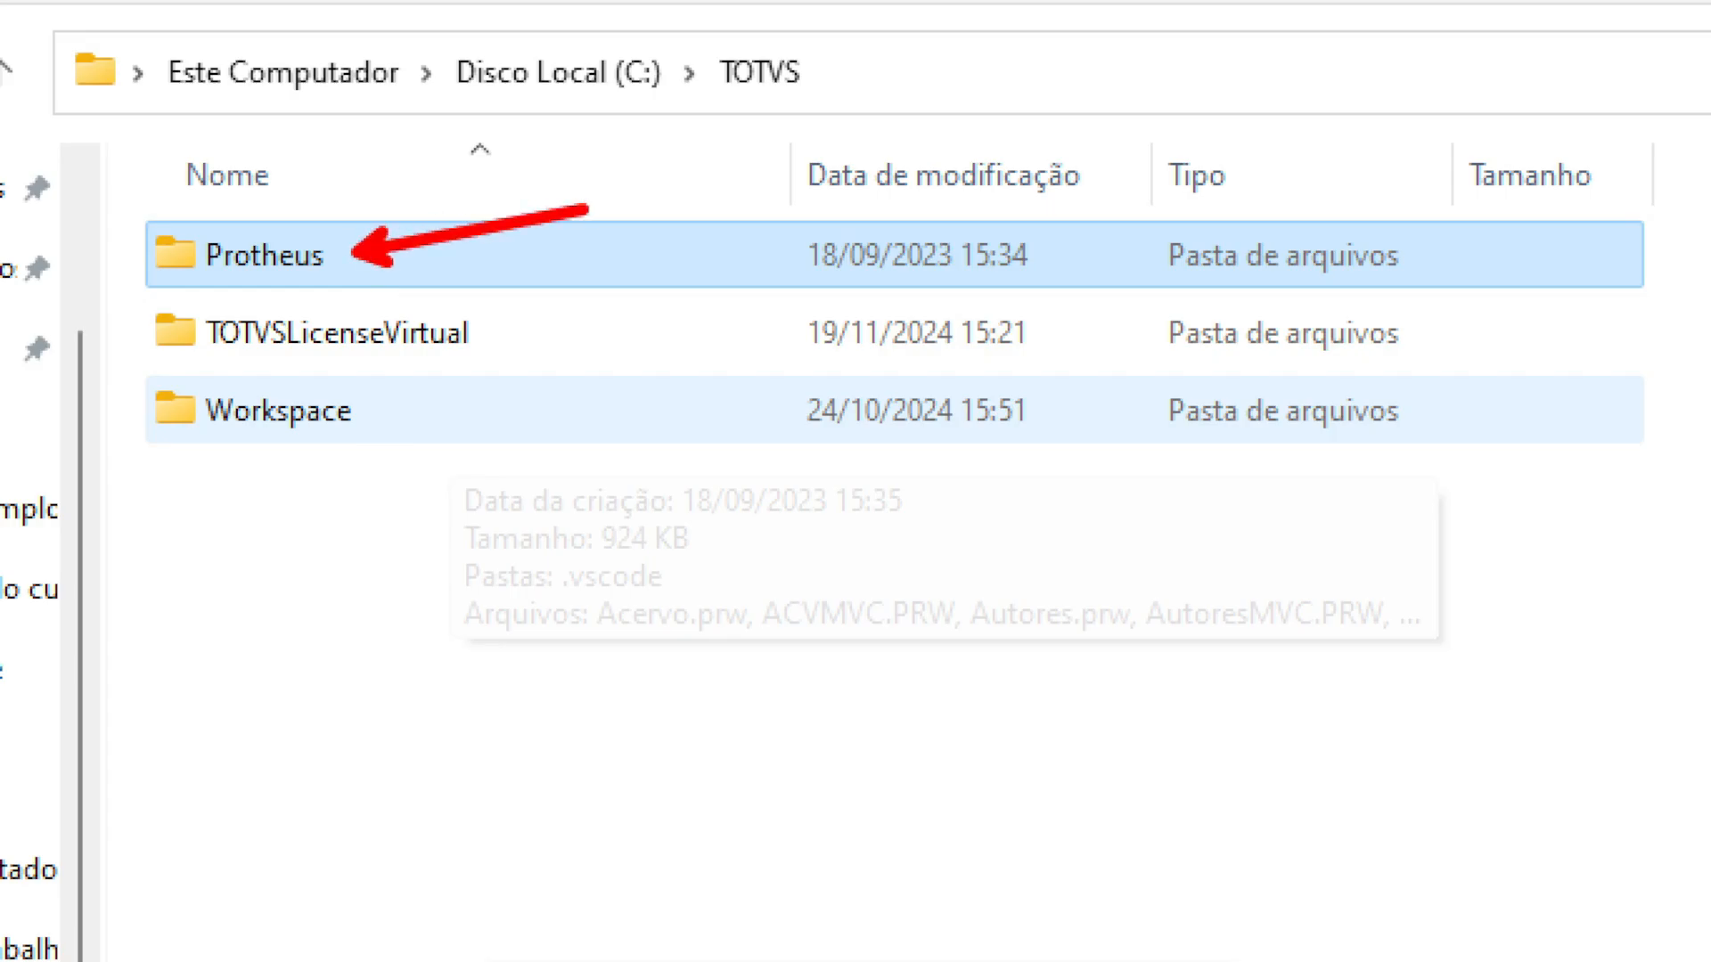
pyautogui.doubleClick(610, 255)
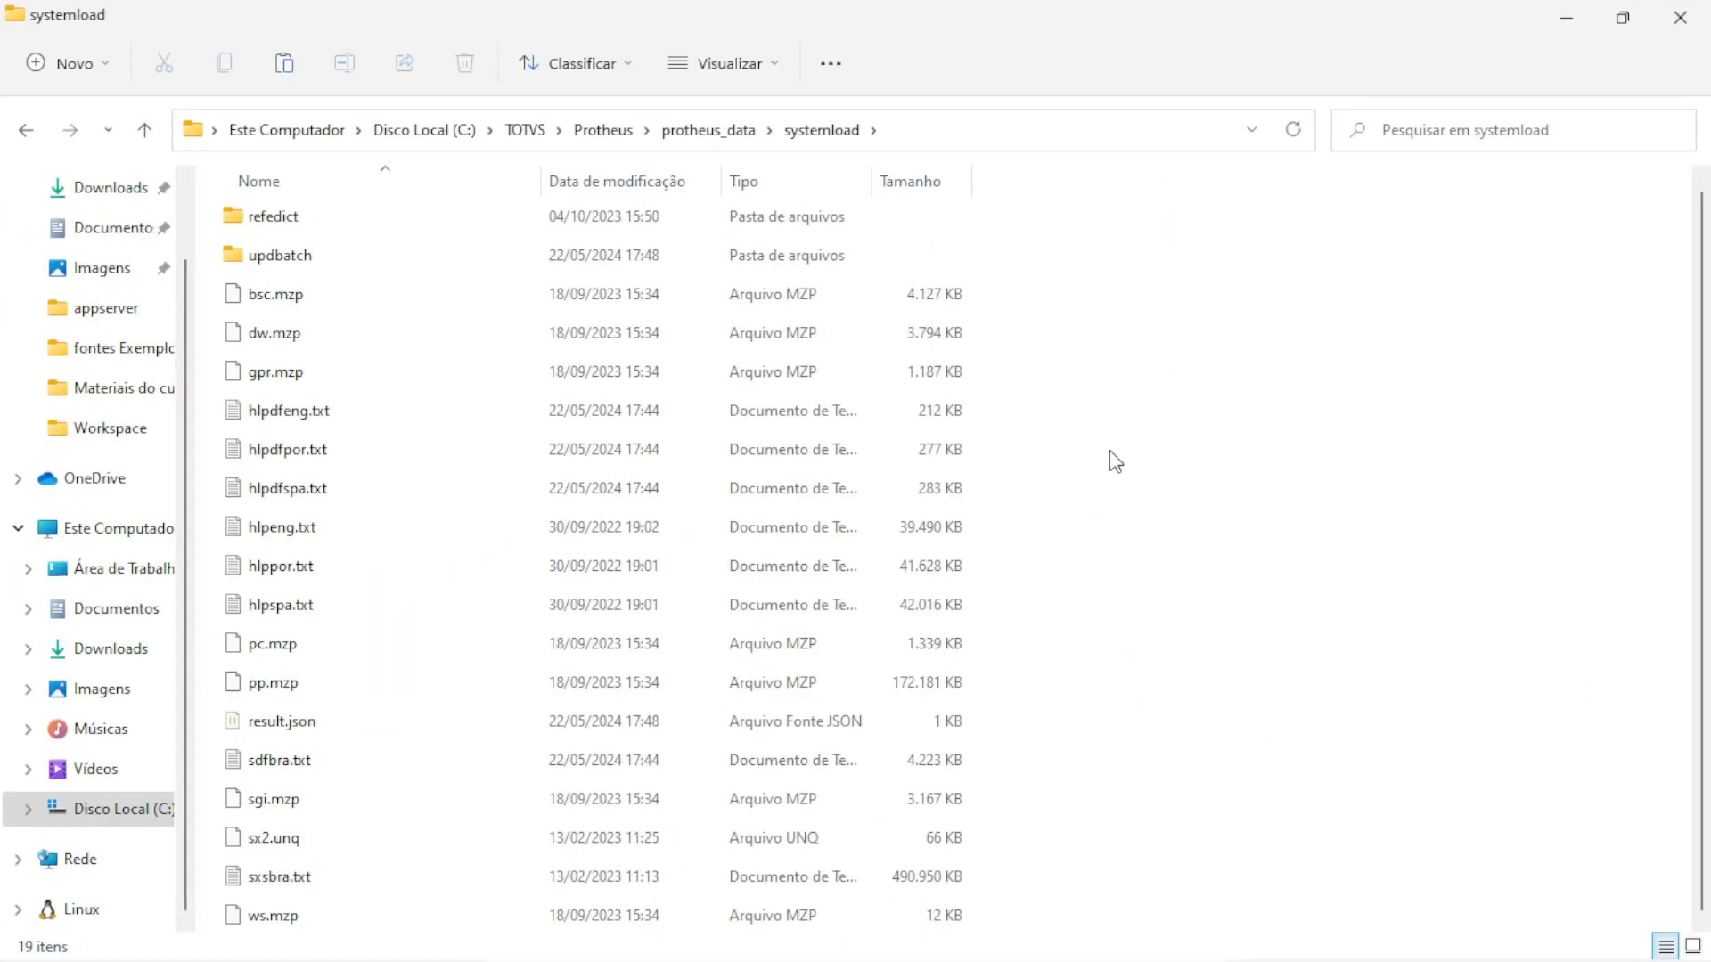
pyautogui.hotkey('ctrl', 'v')
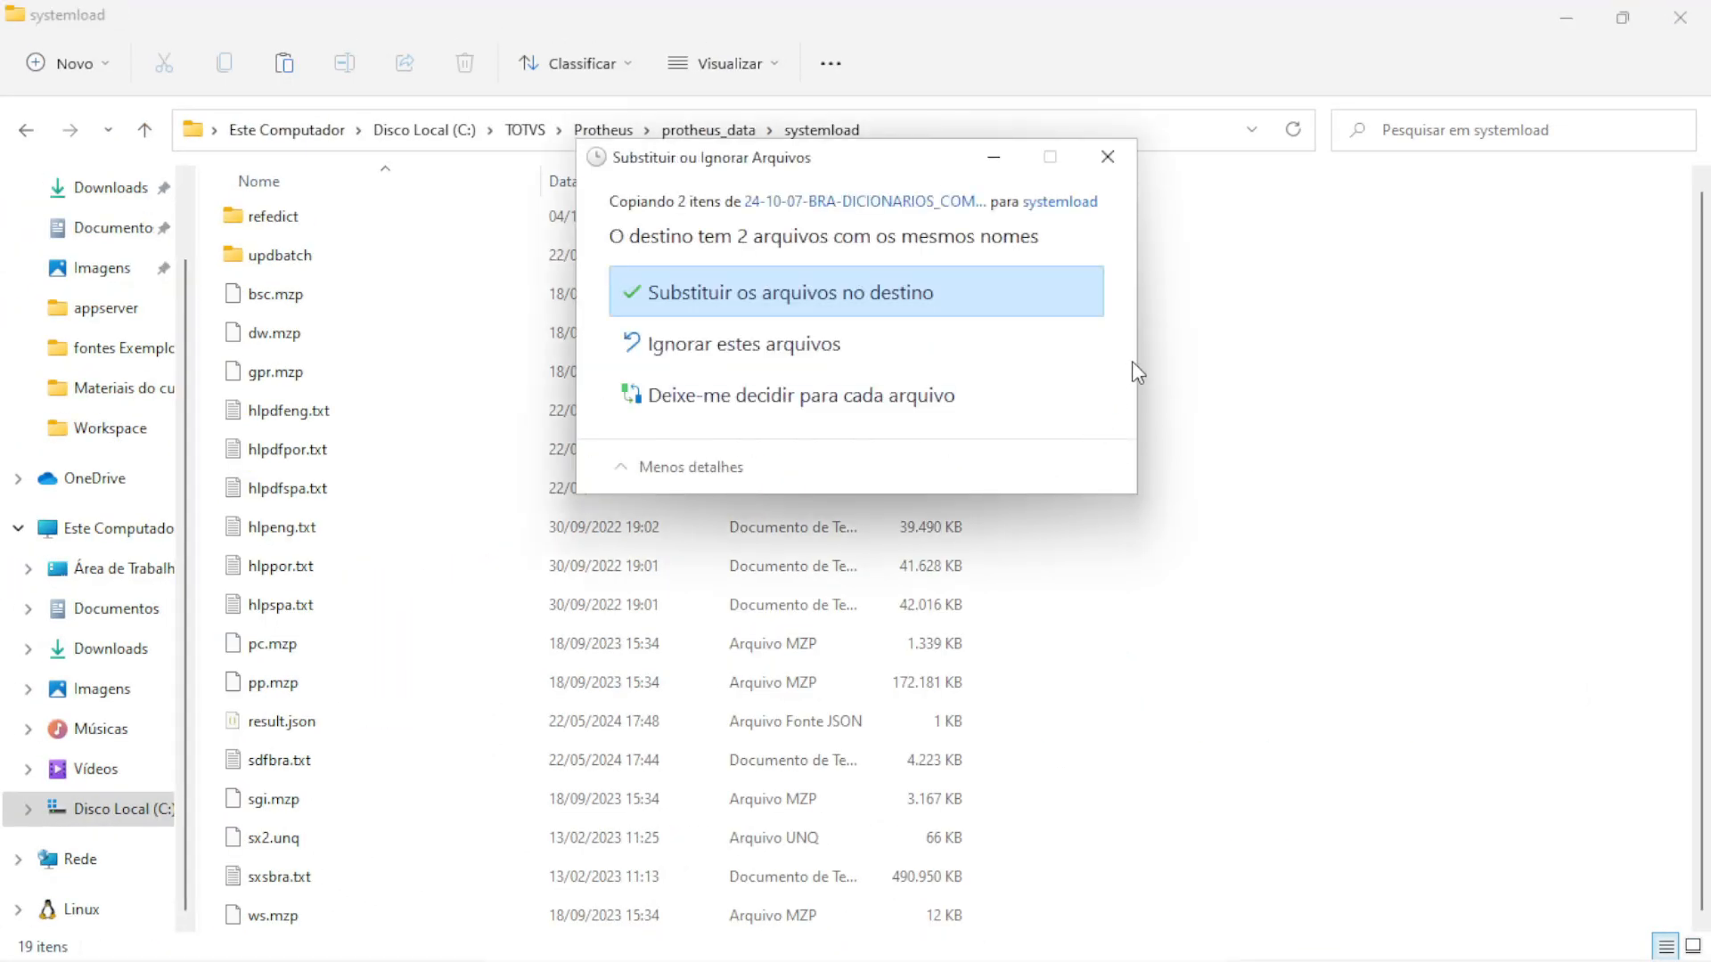
pyautogui.click(898, 297)
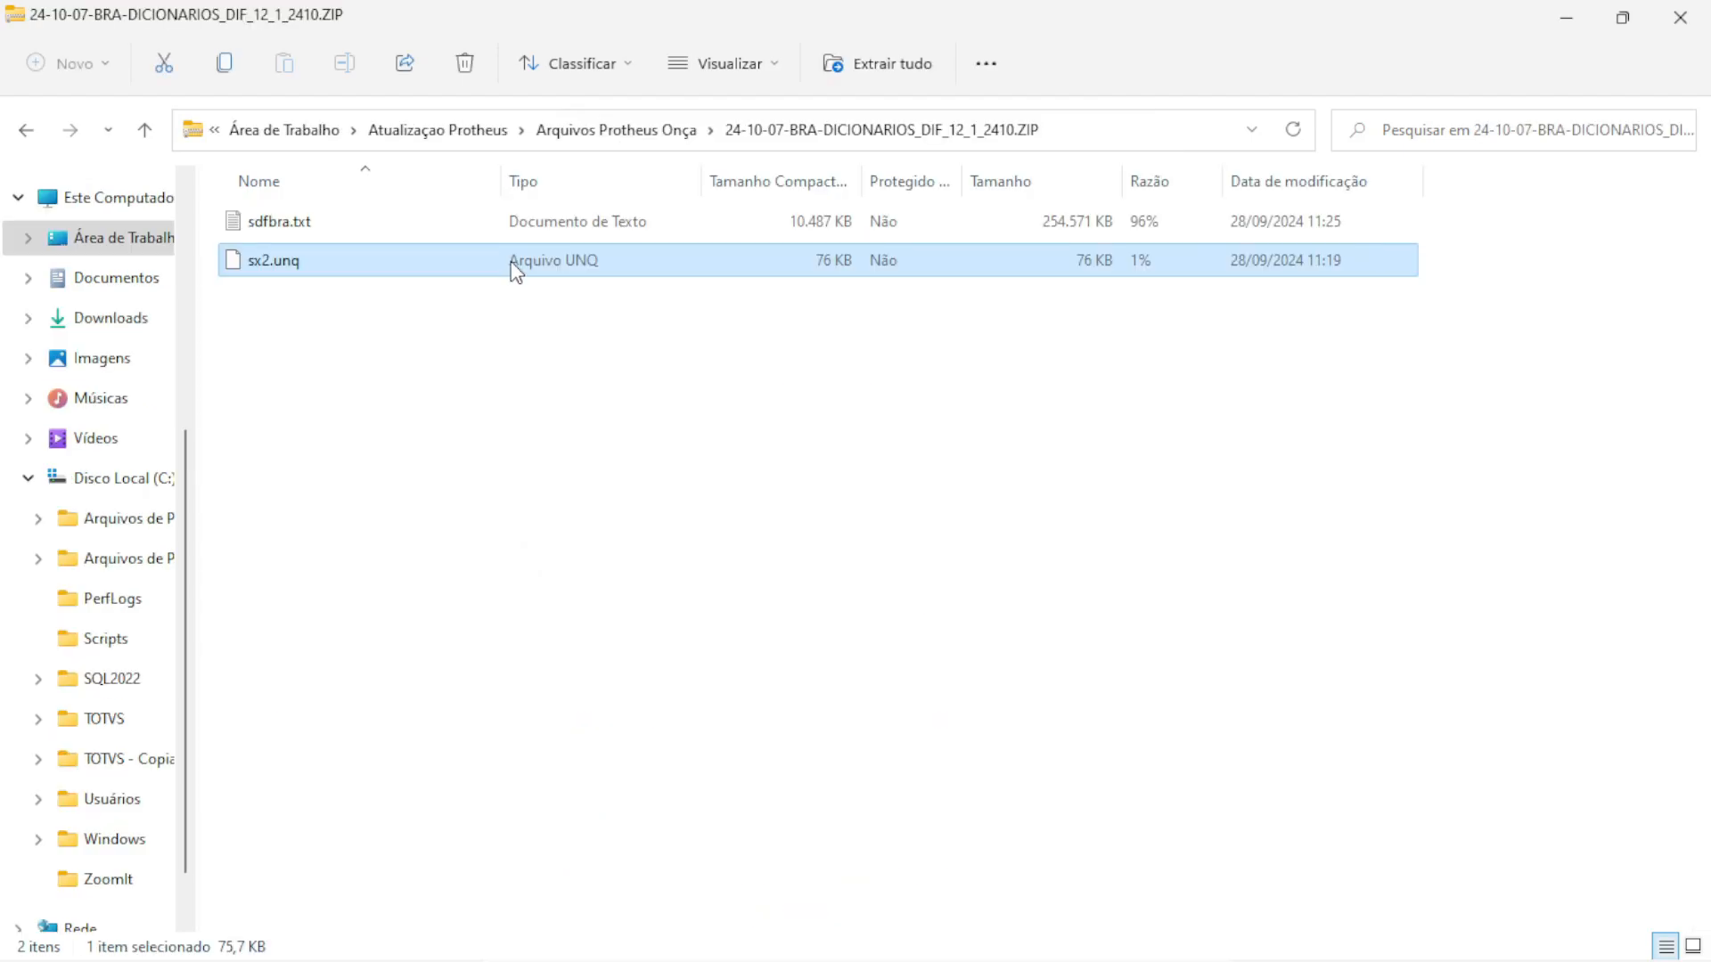
# Copy the three help files from HELPS_DIF_ESPECIFICO into systemload, replacing hlpdfeng, hlpdfpor and hlpdfspa
pyautogui.hotkey('ctrl', 'a')
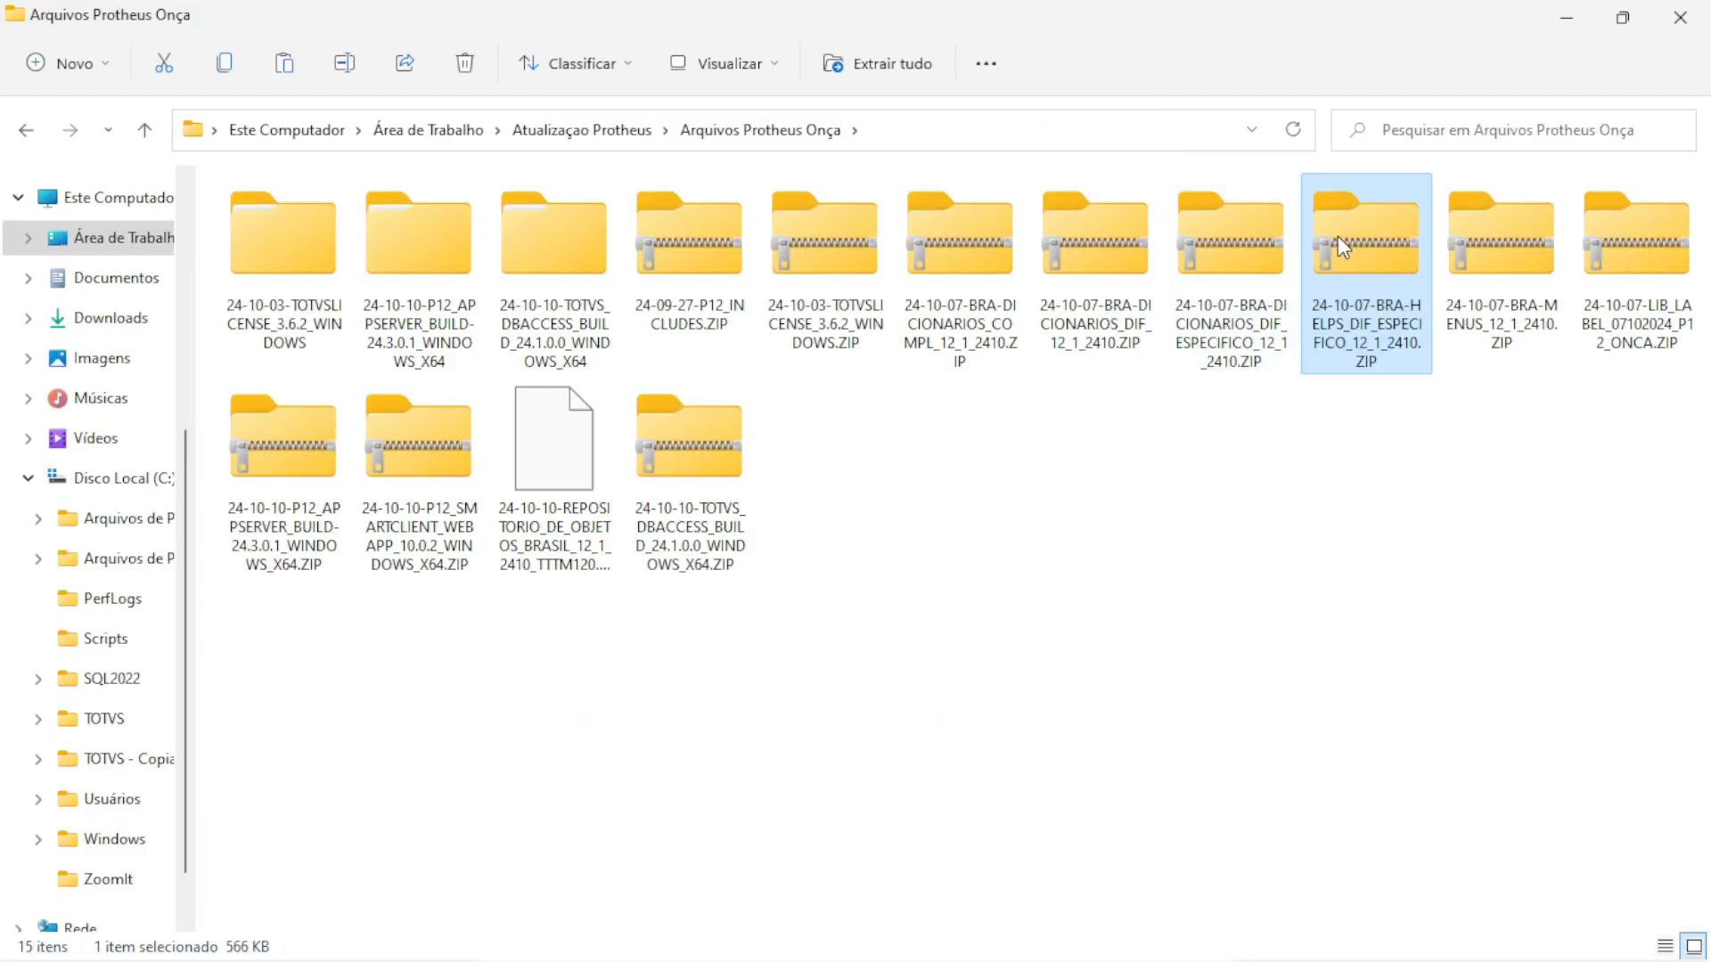
pyautogui.doubleClick(1328, 236)
pyautogui.hotkey('ctrl', 'a')
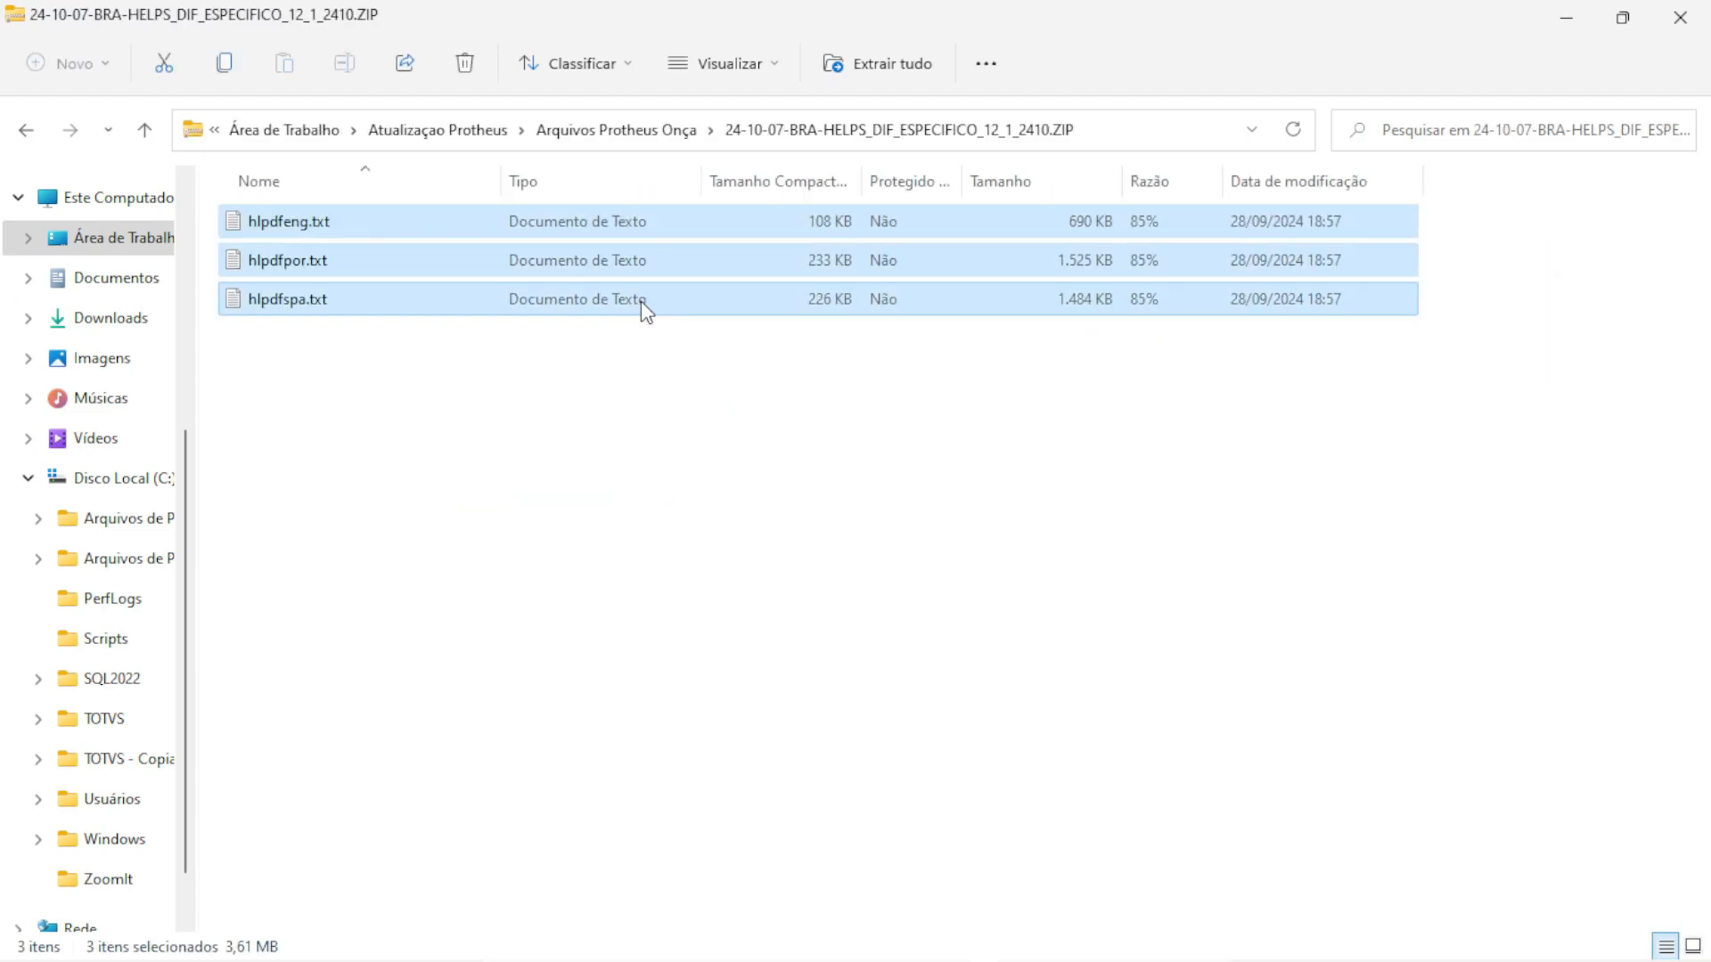
pyautogui.hotkey('alt', 'Tab')
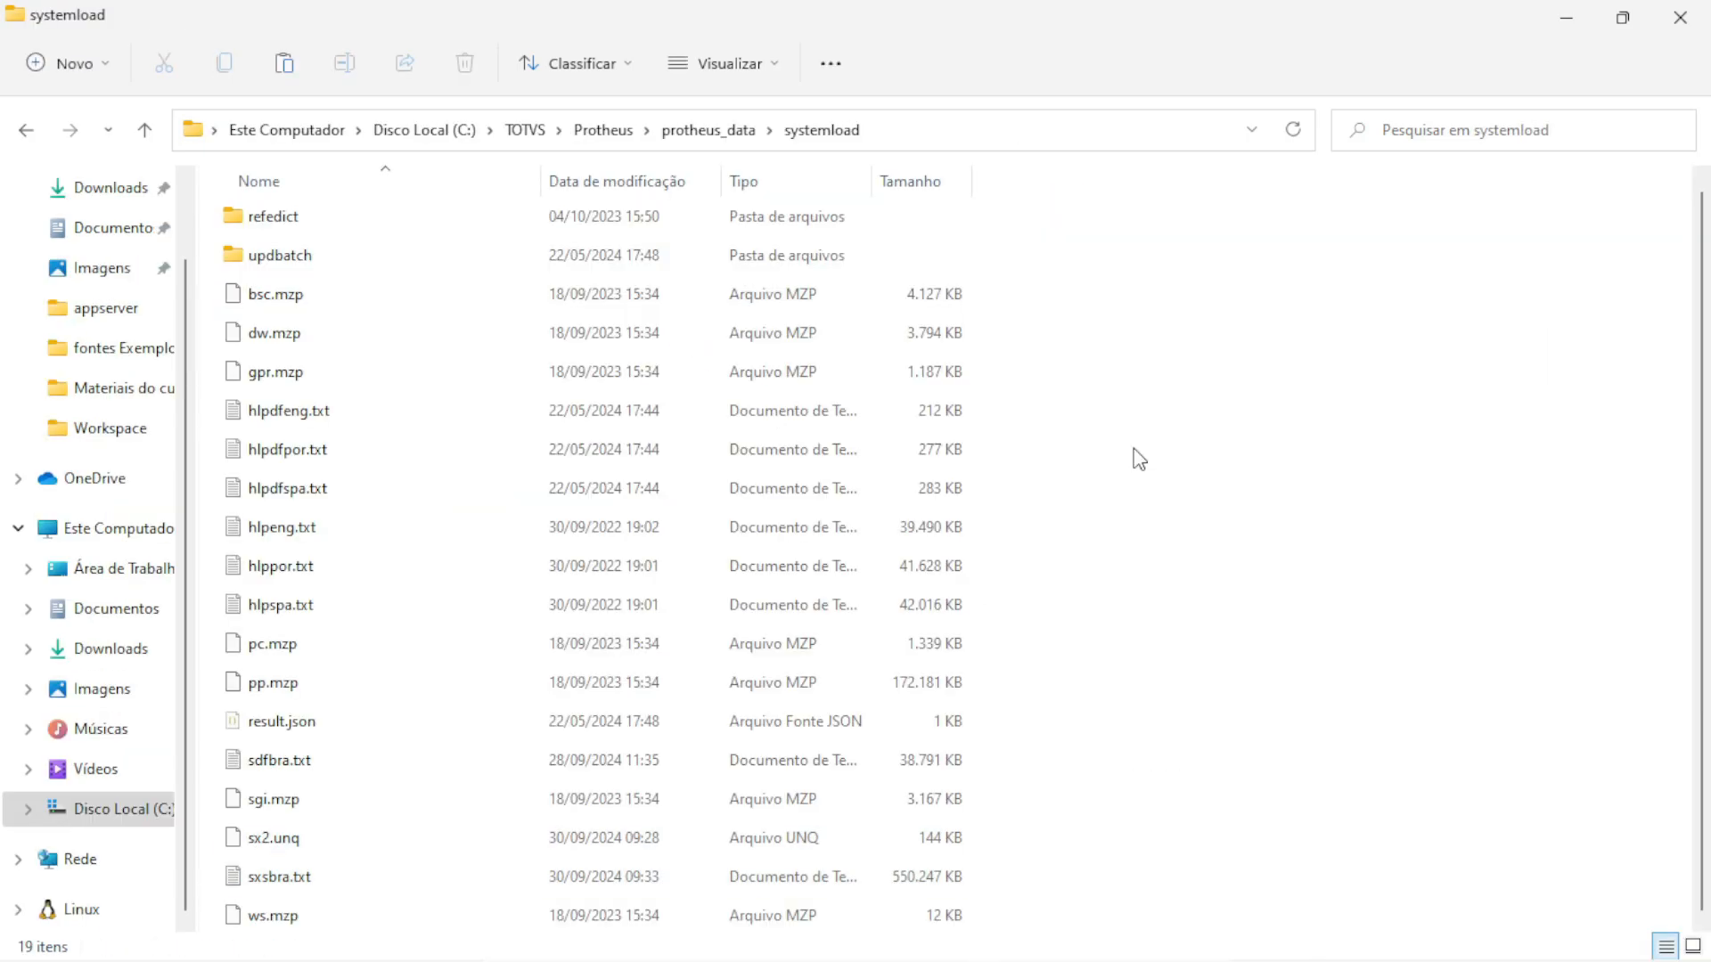
pyautogui.hotkey('ctrl', 'v')
pyautogui.click(736, 303)
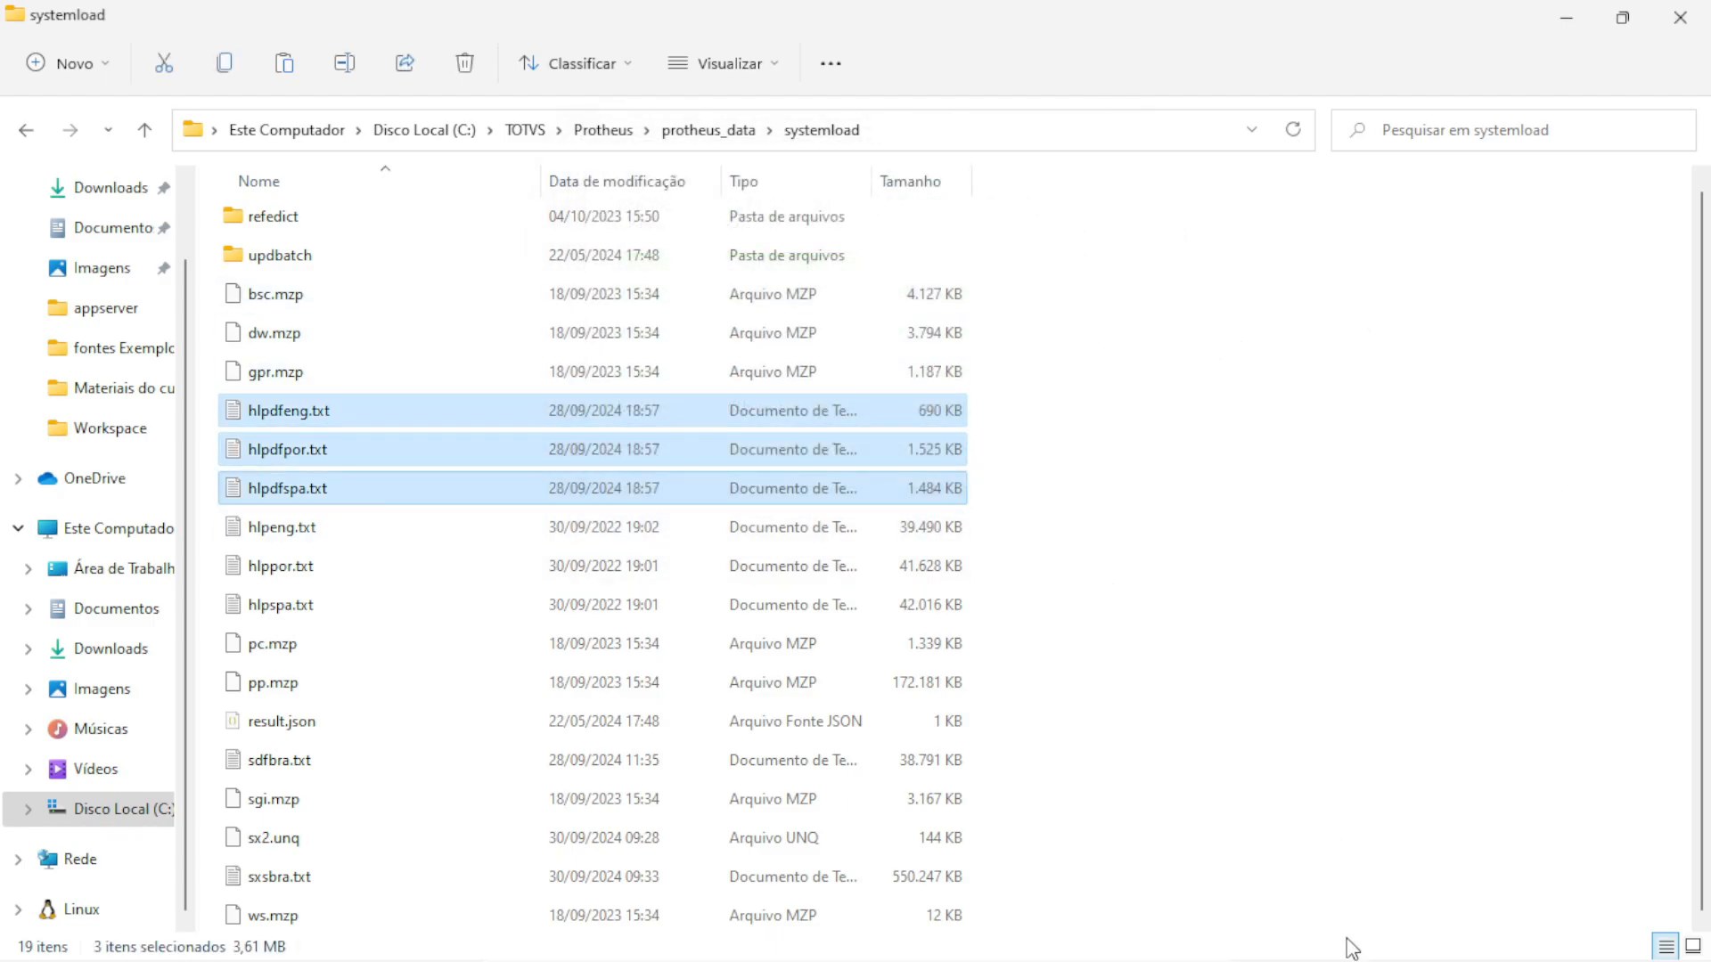
pyautogui.moveTo(1355, 960)
pyautogui.moveTo(995, 933)
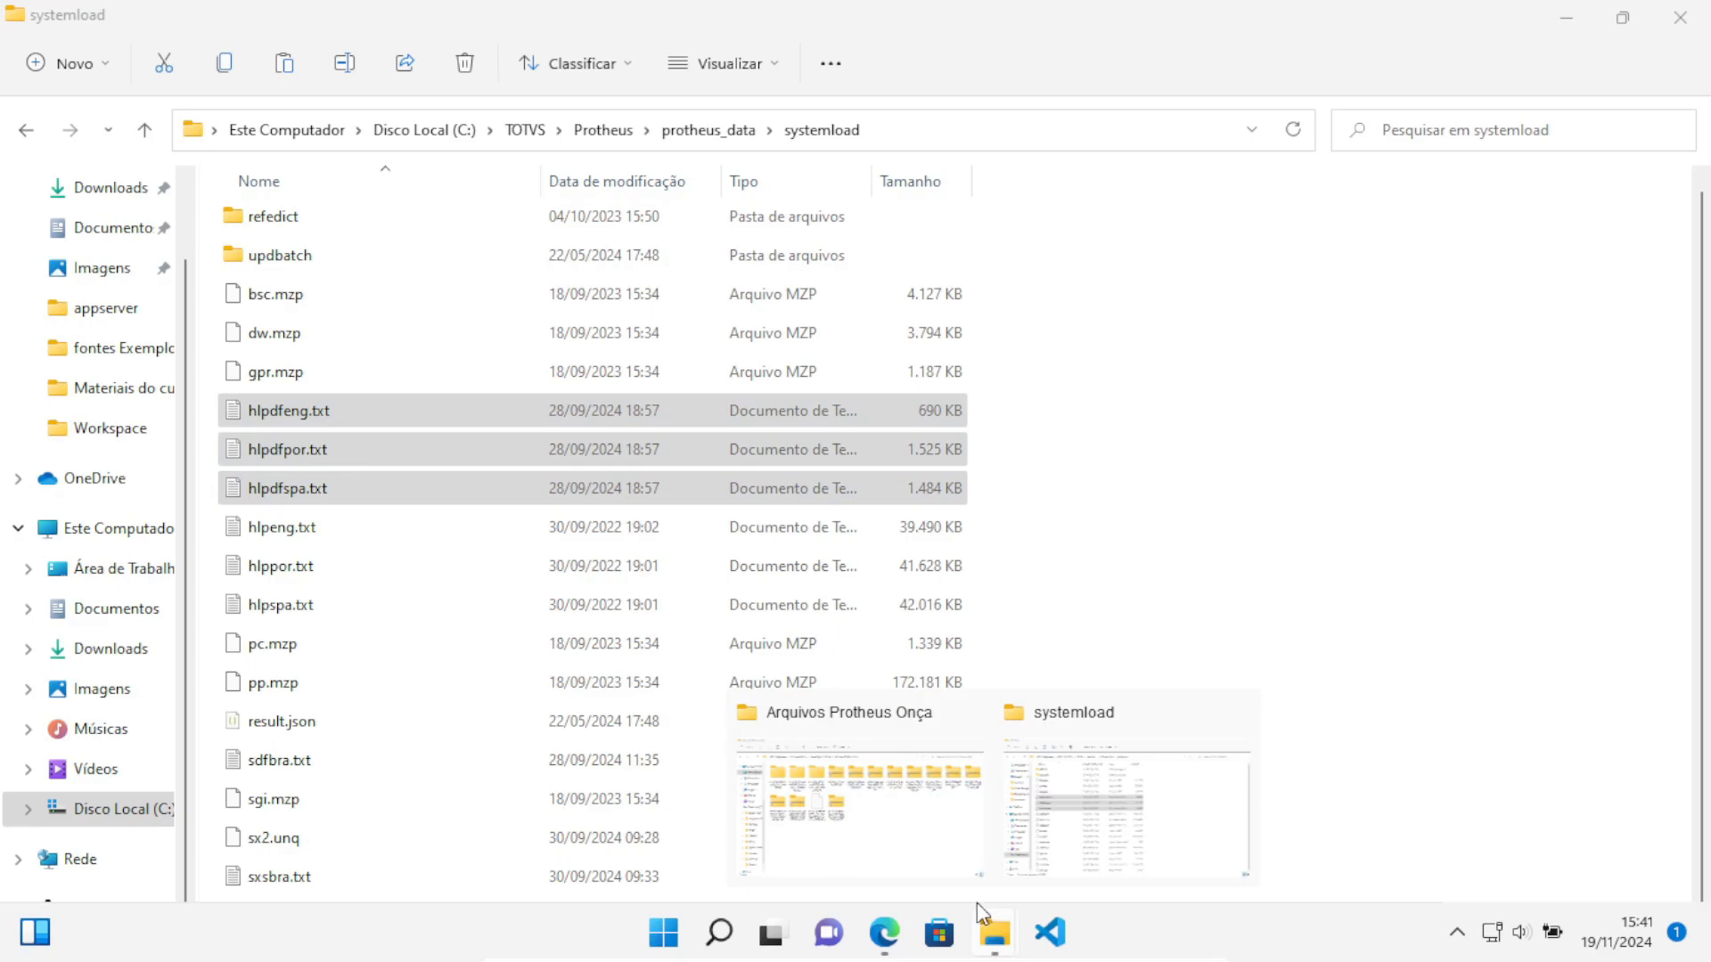
pyautogui.click(918, 824)
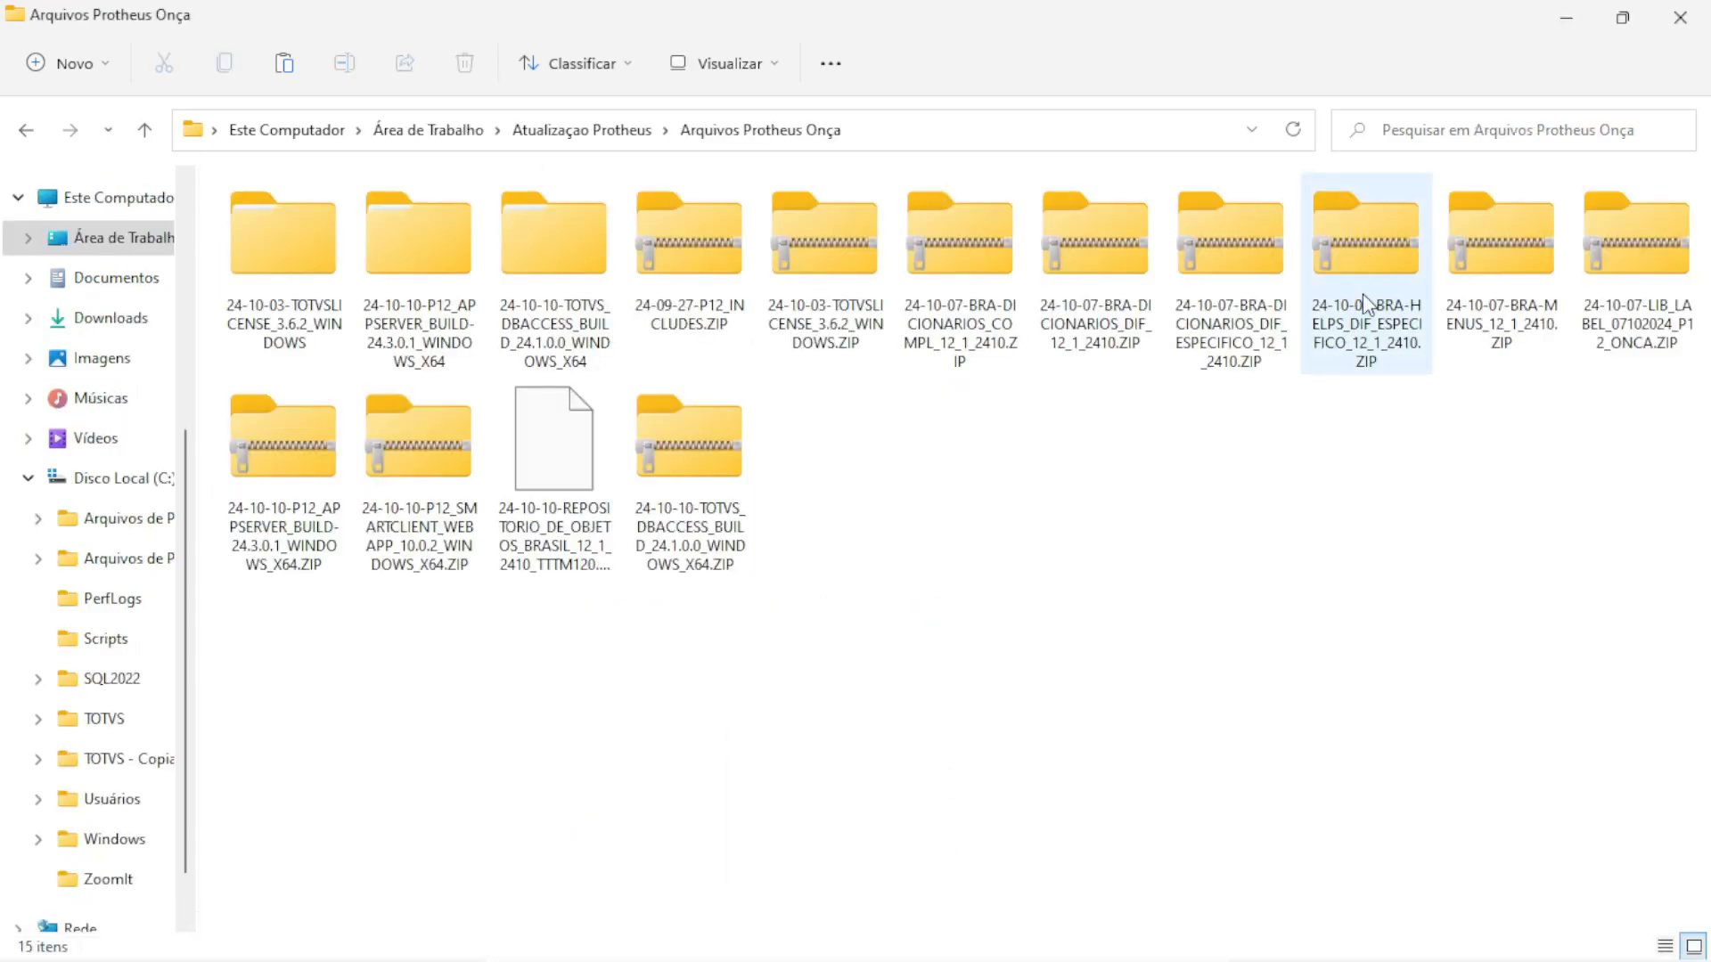
# Point out the REPOSITORIO object repository file in the folder listing
pyautogui.moveTo(1495, 330)
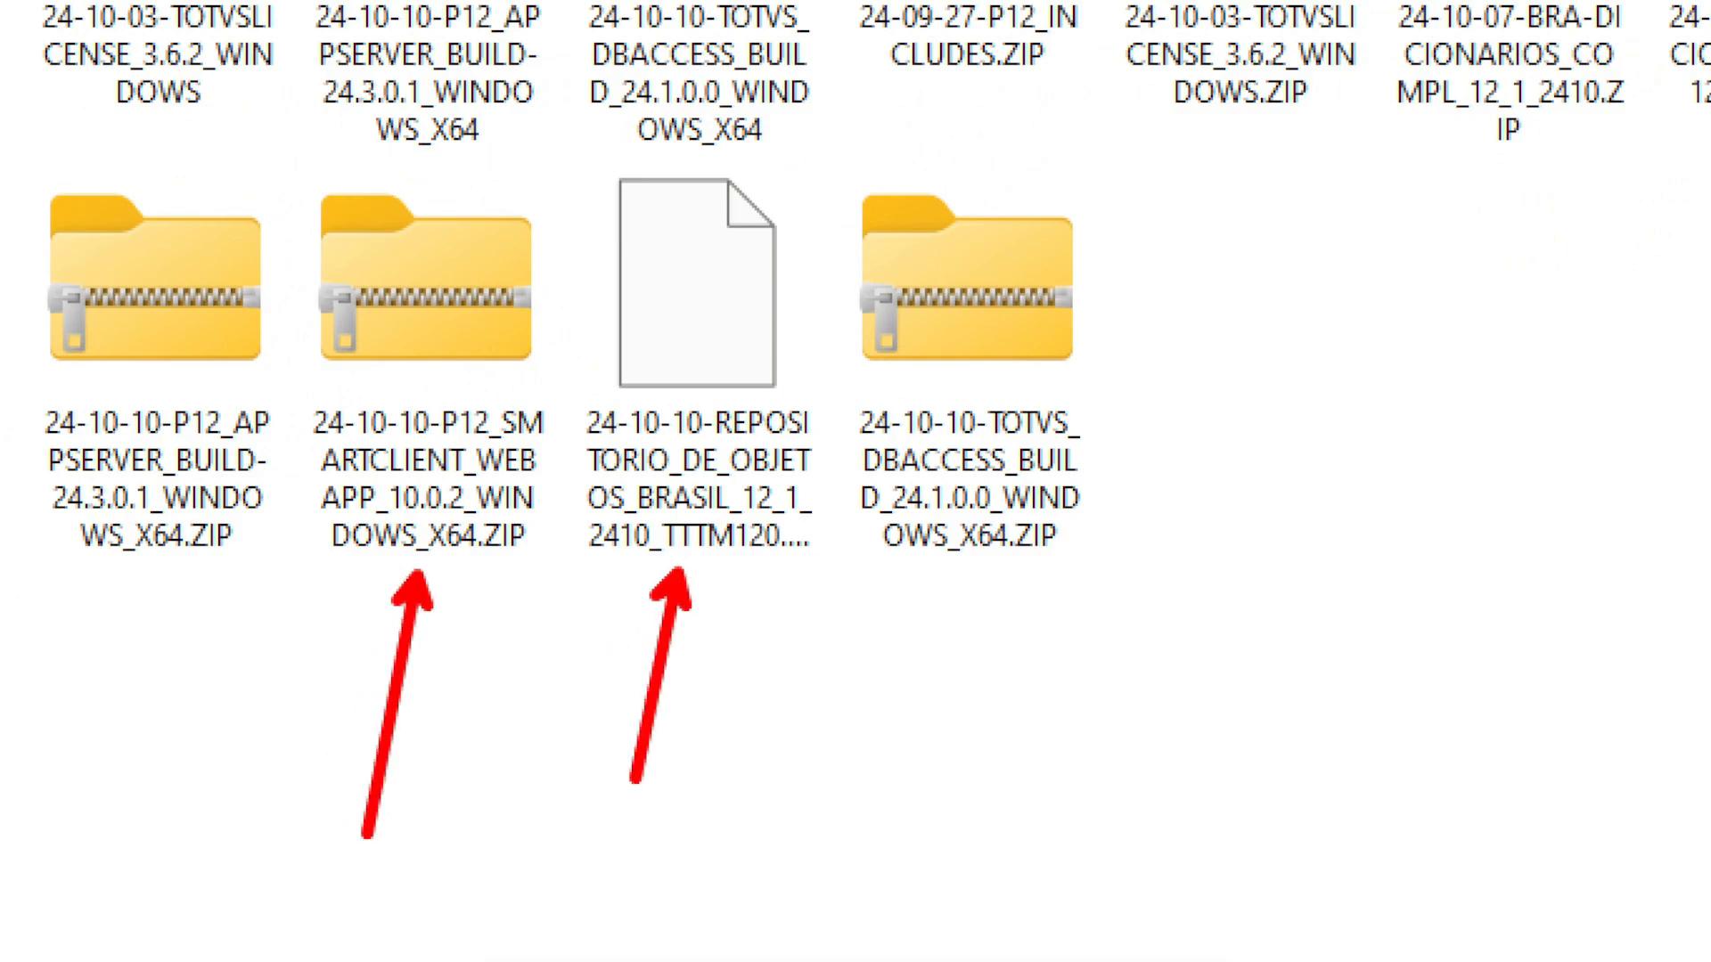
pyautogui.click(716, 520)
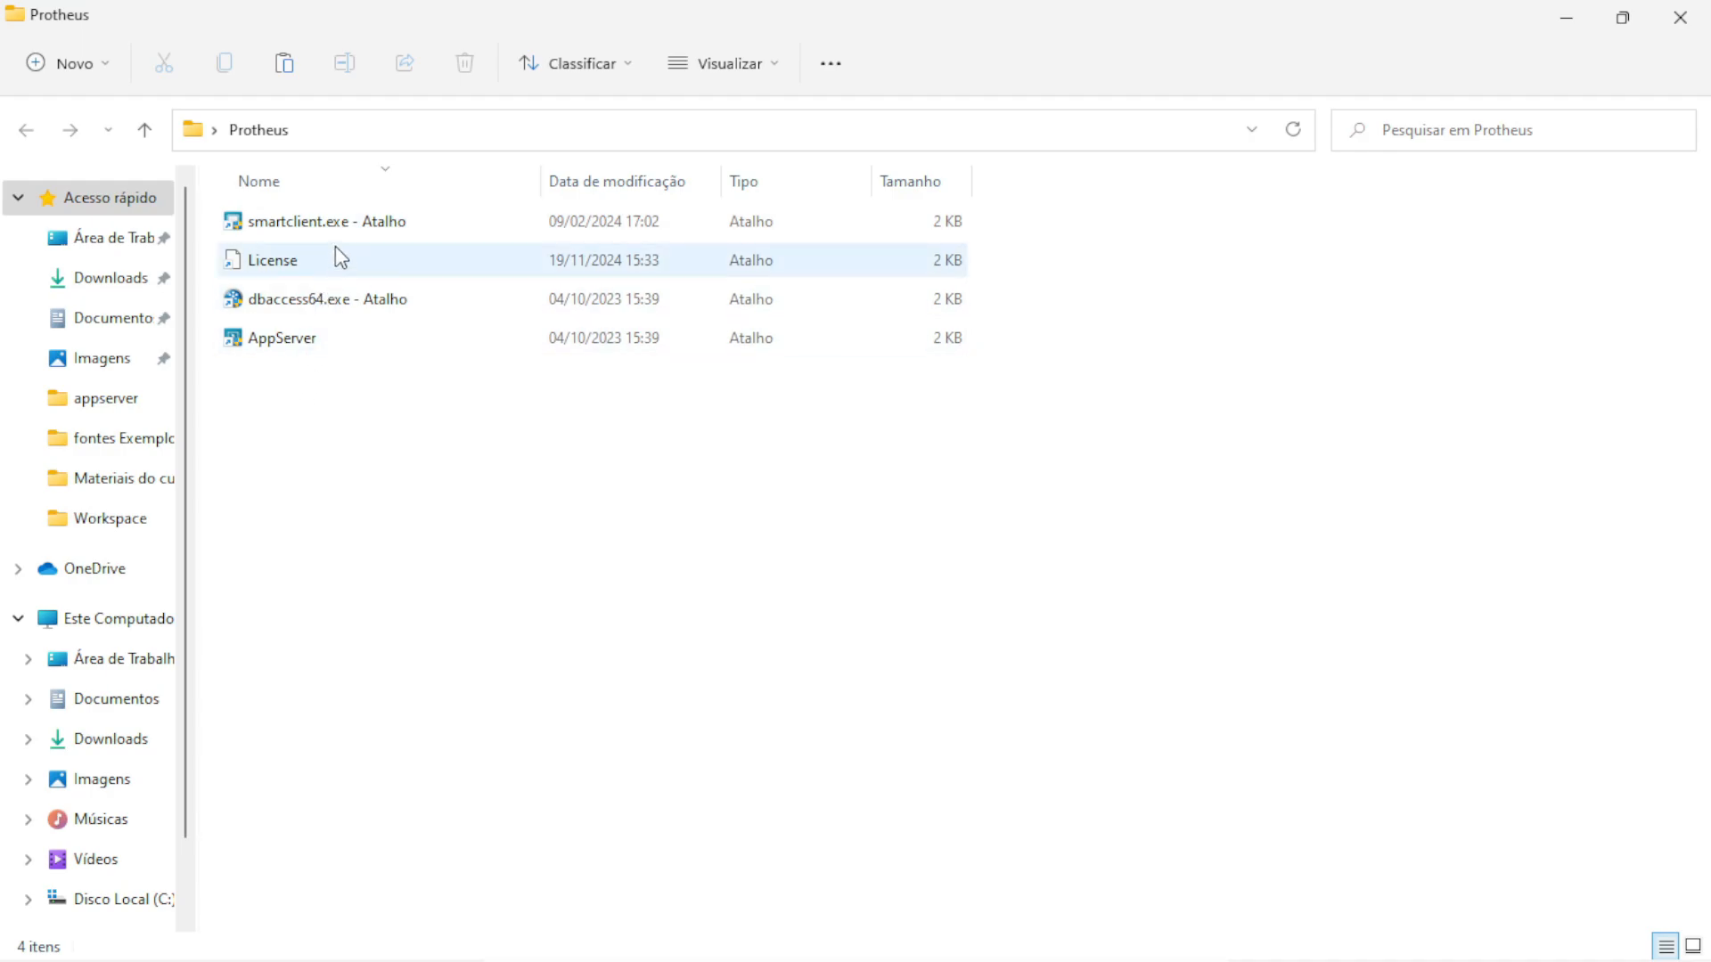
# Launch the AppServer shortcut as administrator, approving the User Account Control prompt both times
pyautogui.doubleClick(296, 338)
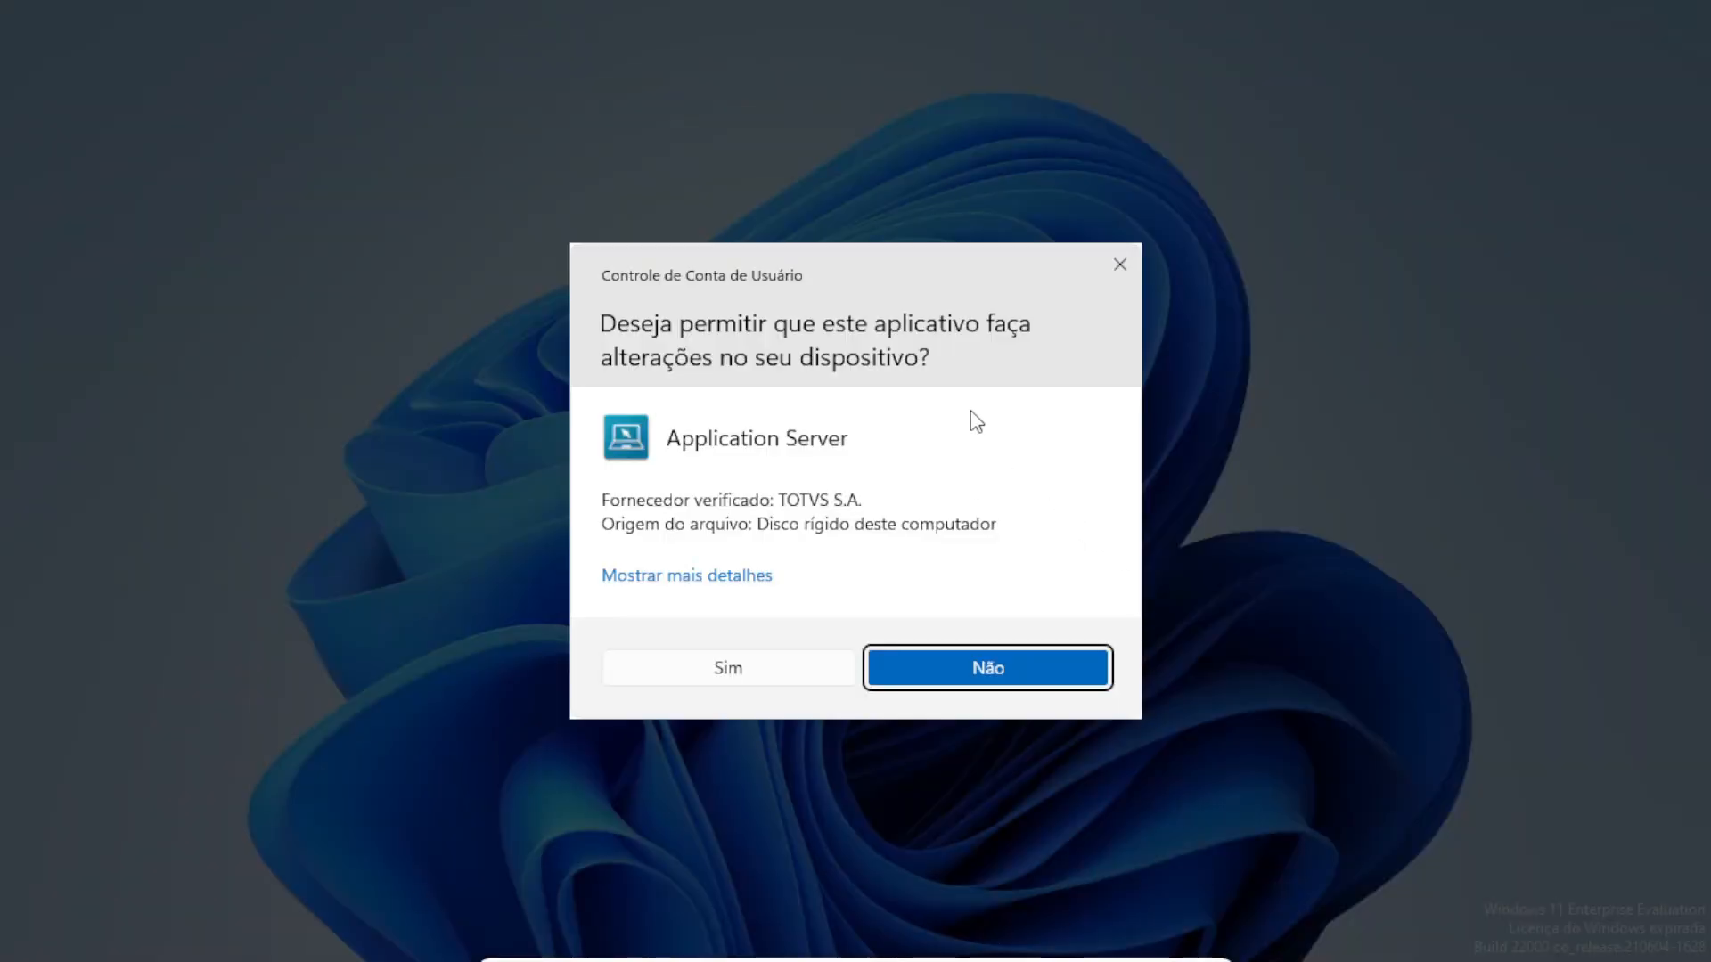
pyautogui.click(708, 670)
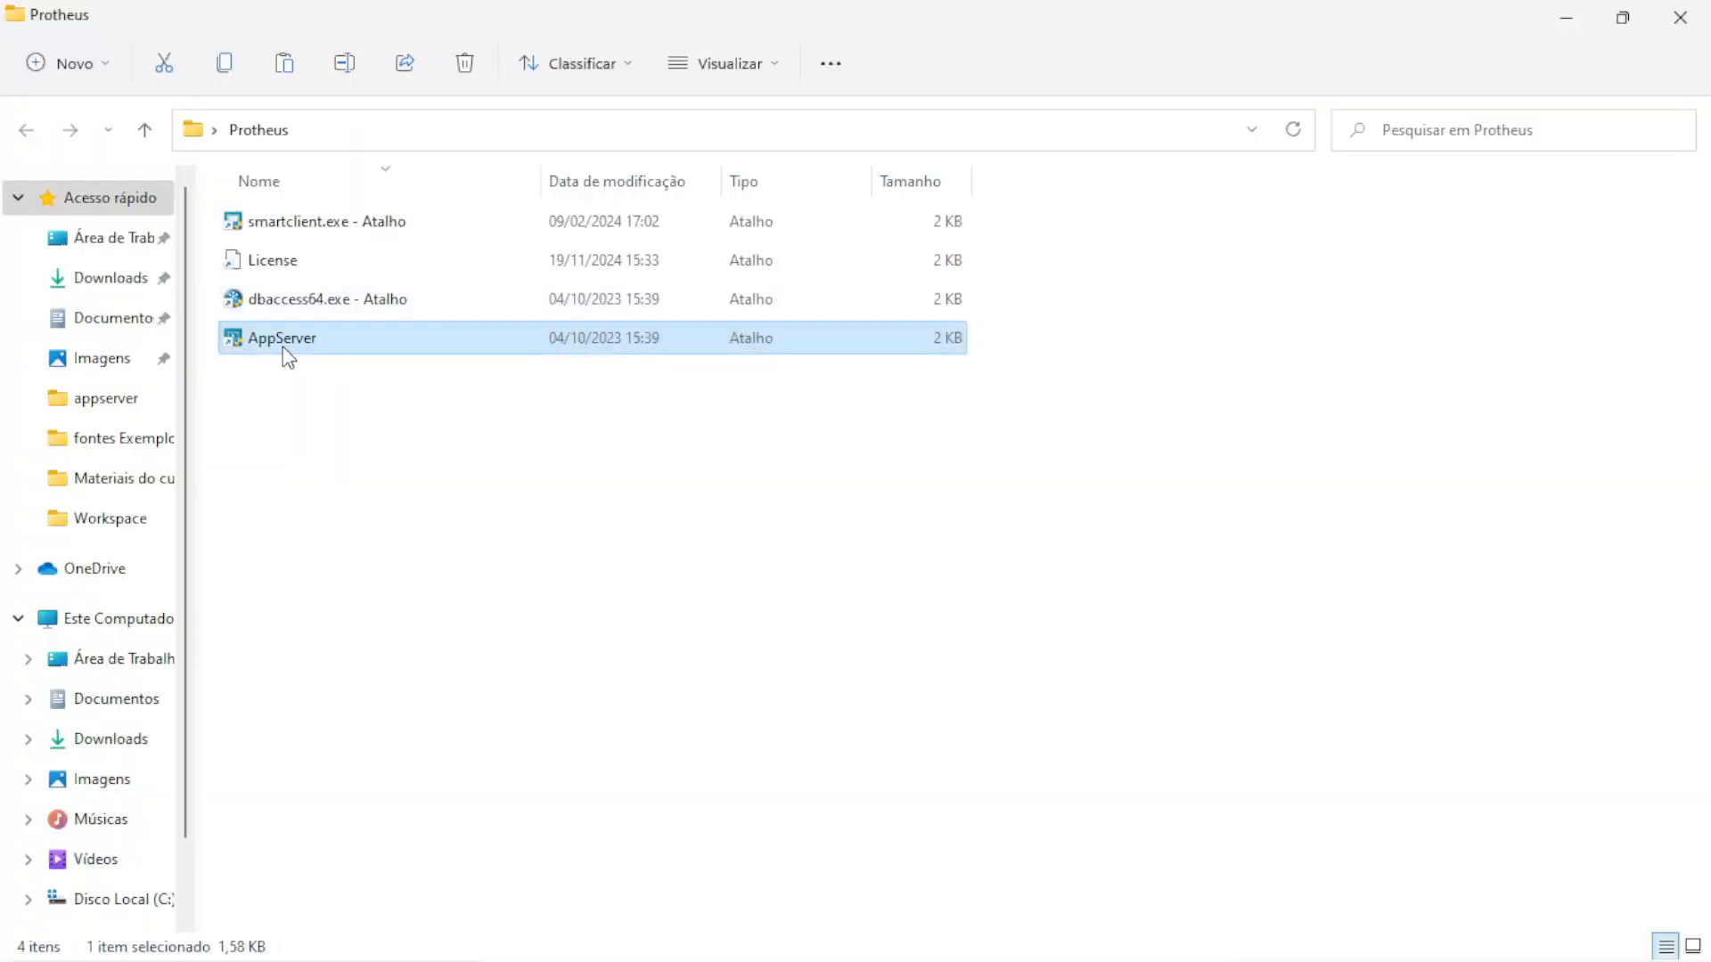
pyautogui.doubleClick(286, 343)
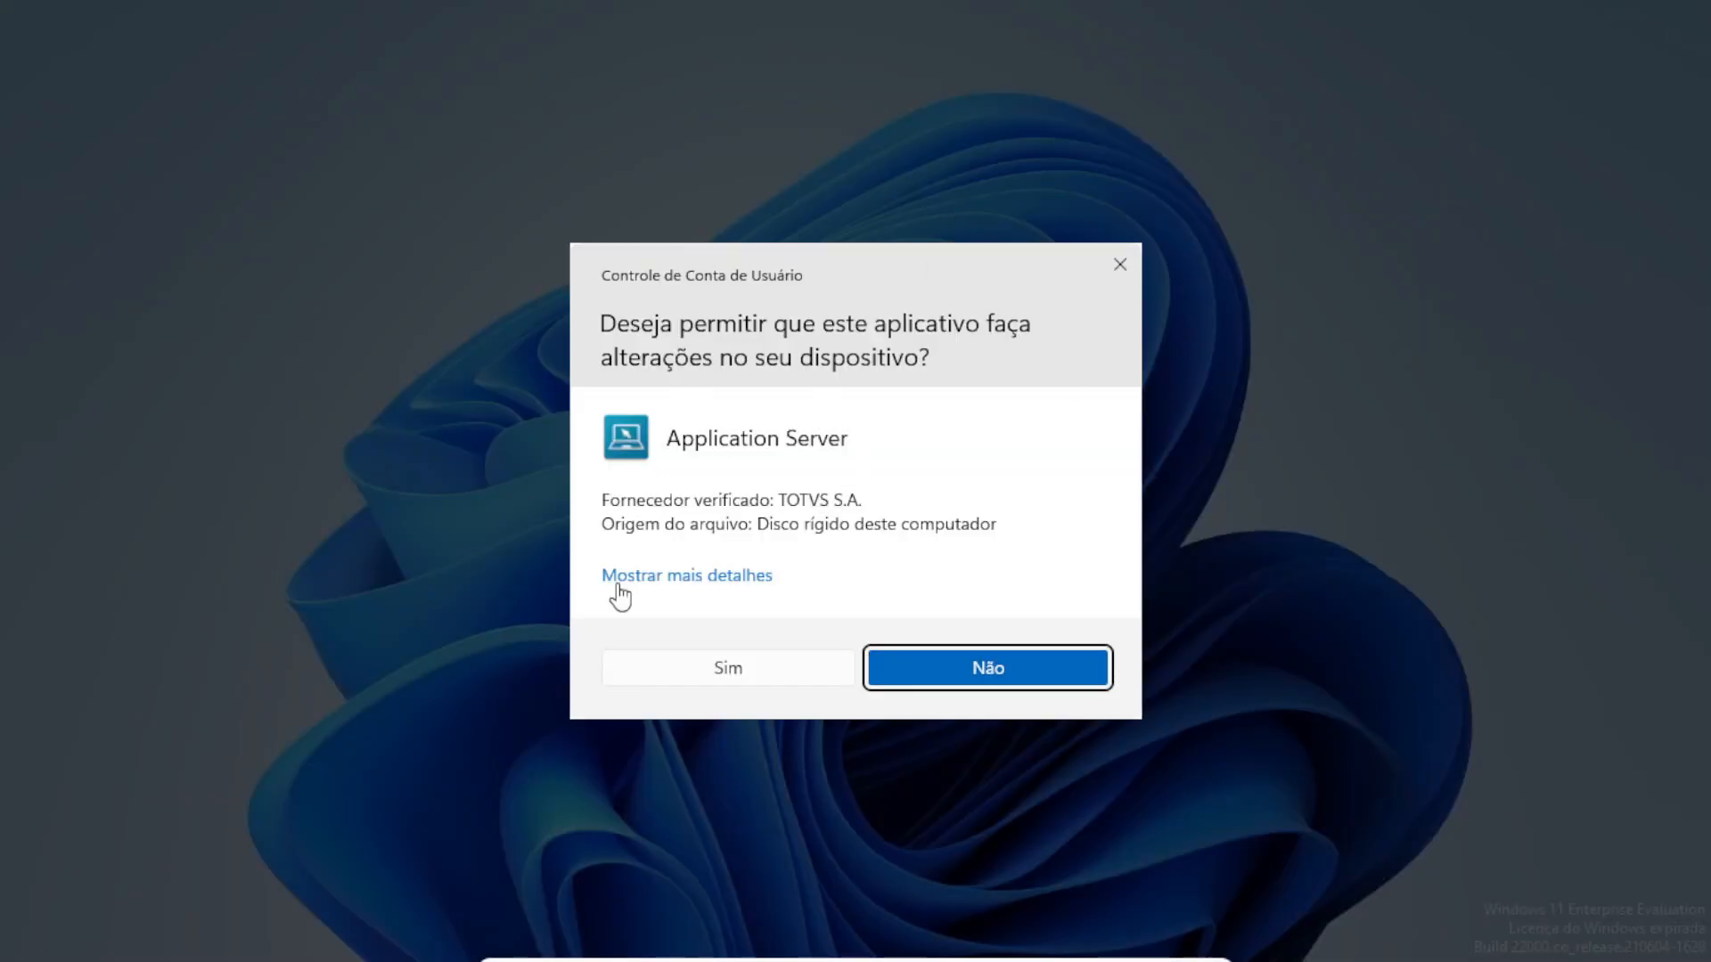
pyautogui.click(729, 675)
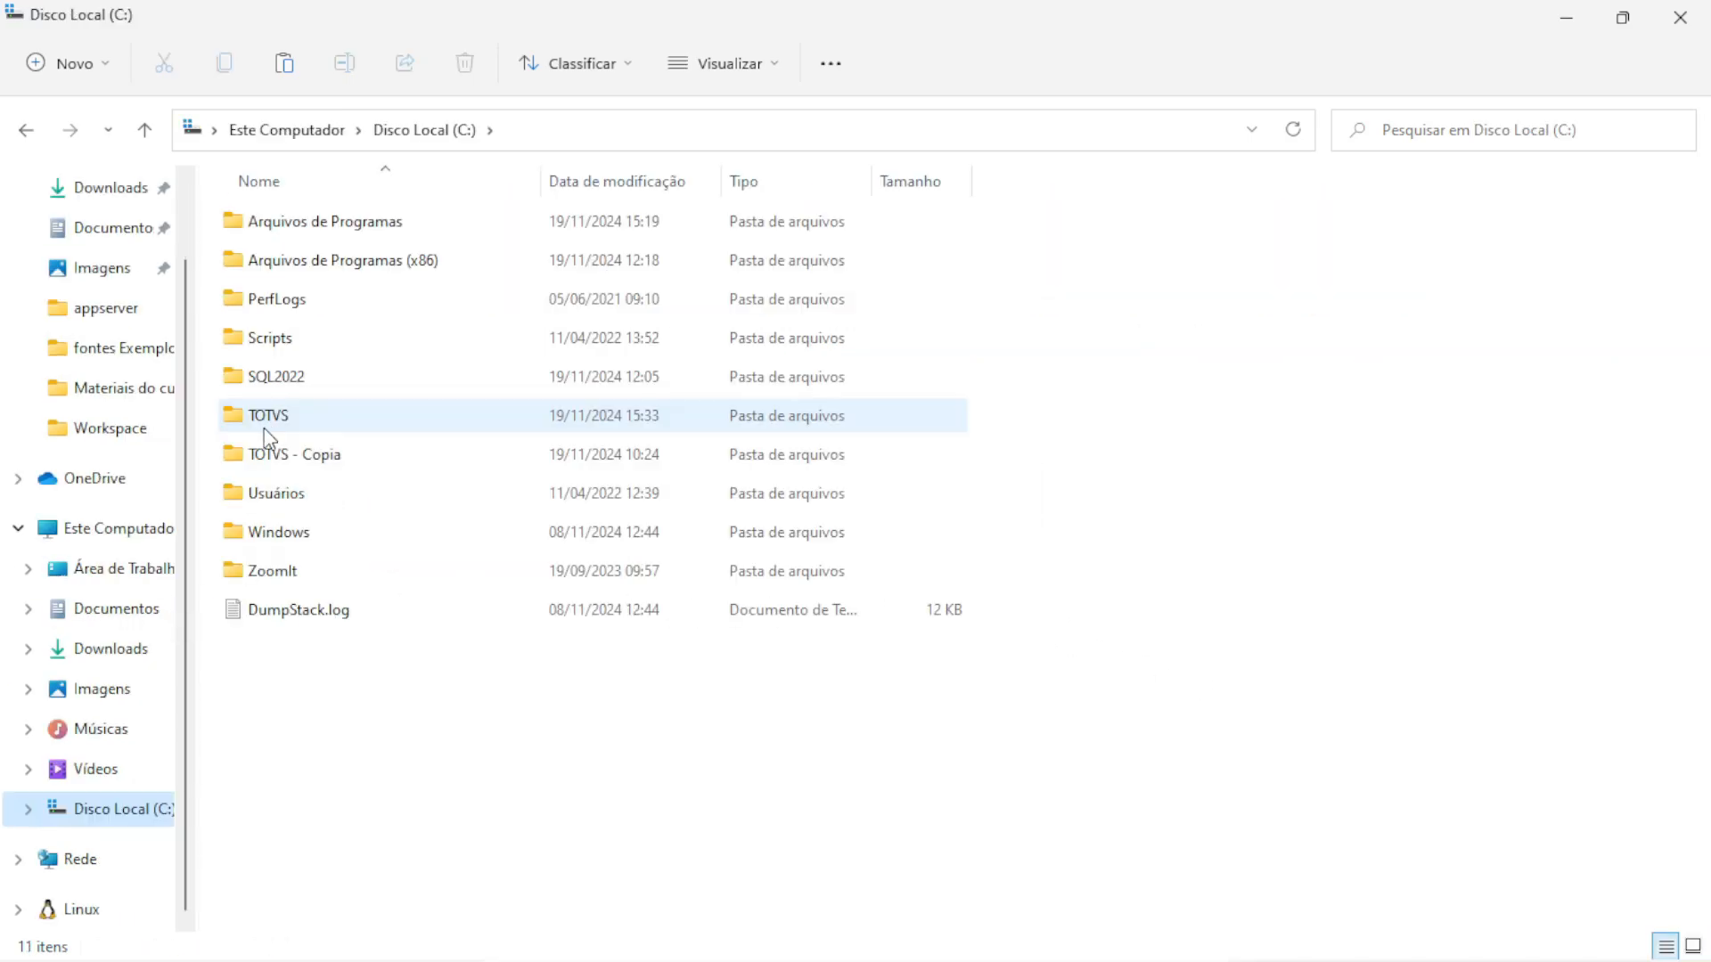
# In C:\TOTVS\Protheus\Protheus\apo, delete the old TTTM120.BKP and TTTM120.RPO files
pyautogui.click(272, 429)
pyautogui.doubleClick(273, 428)
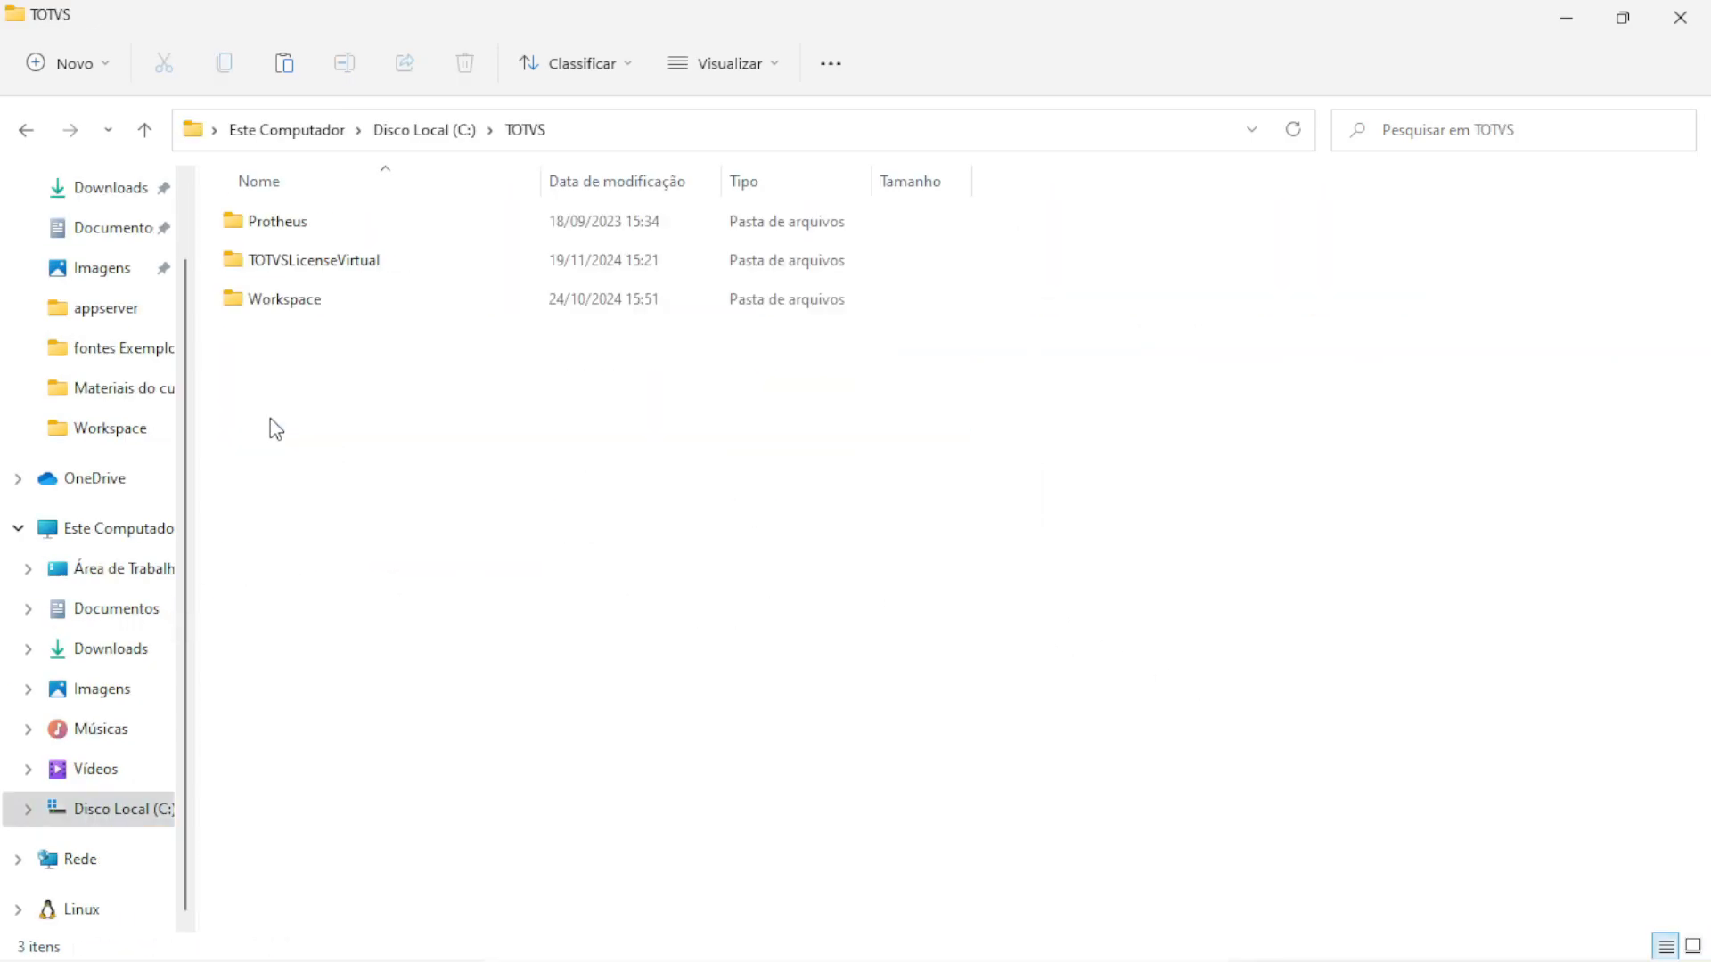
pyautogui.doubleClick(290, 233)
pyautogui.doubleClick(303, 231)
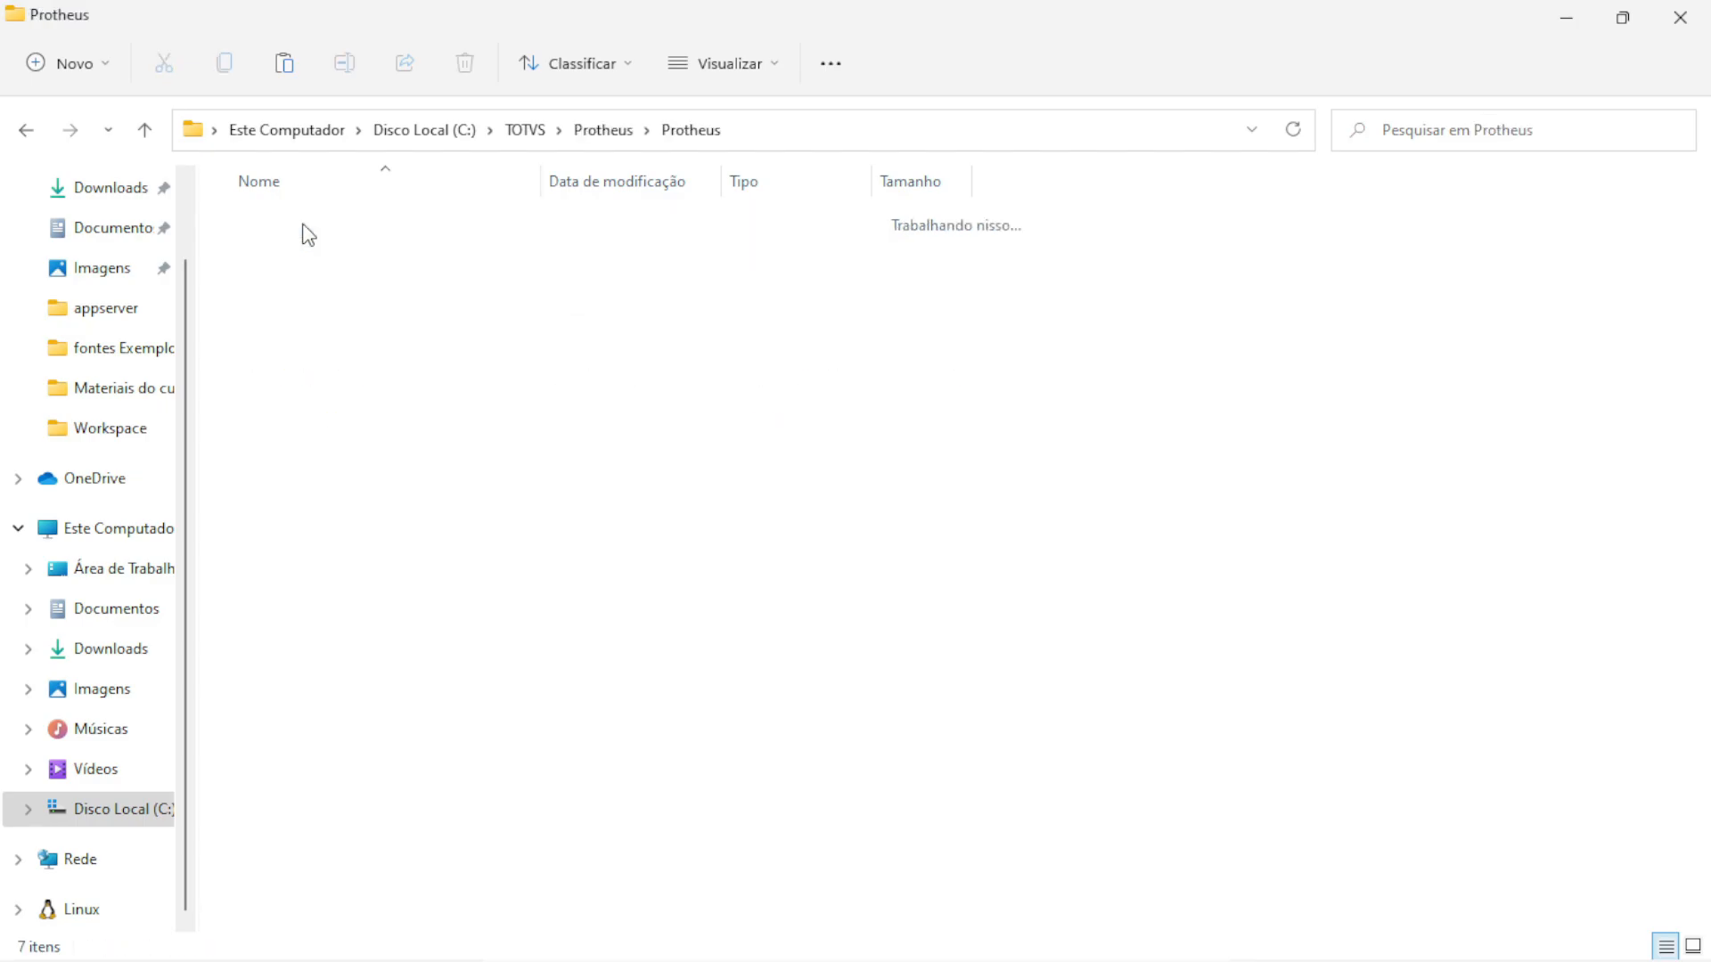
pyautogui.click(327, 237)
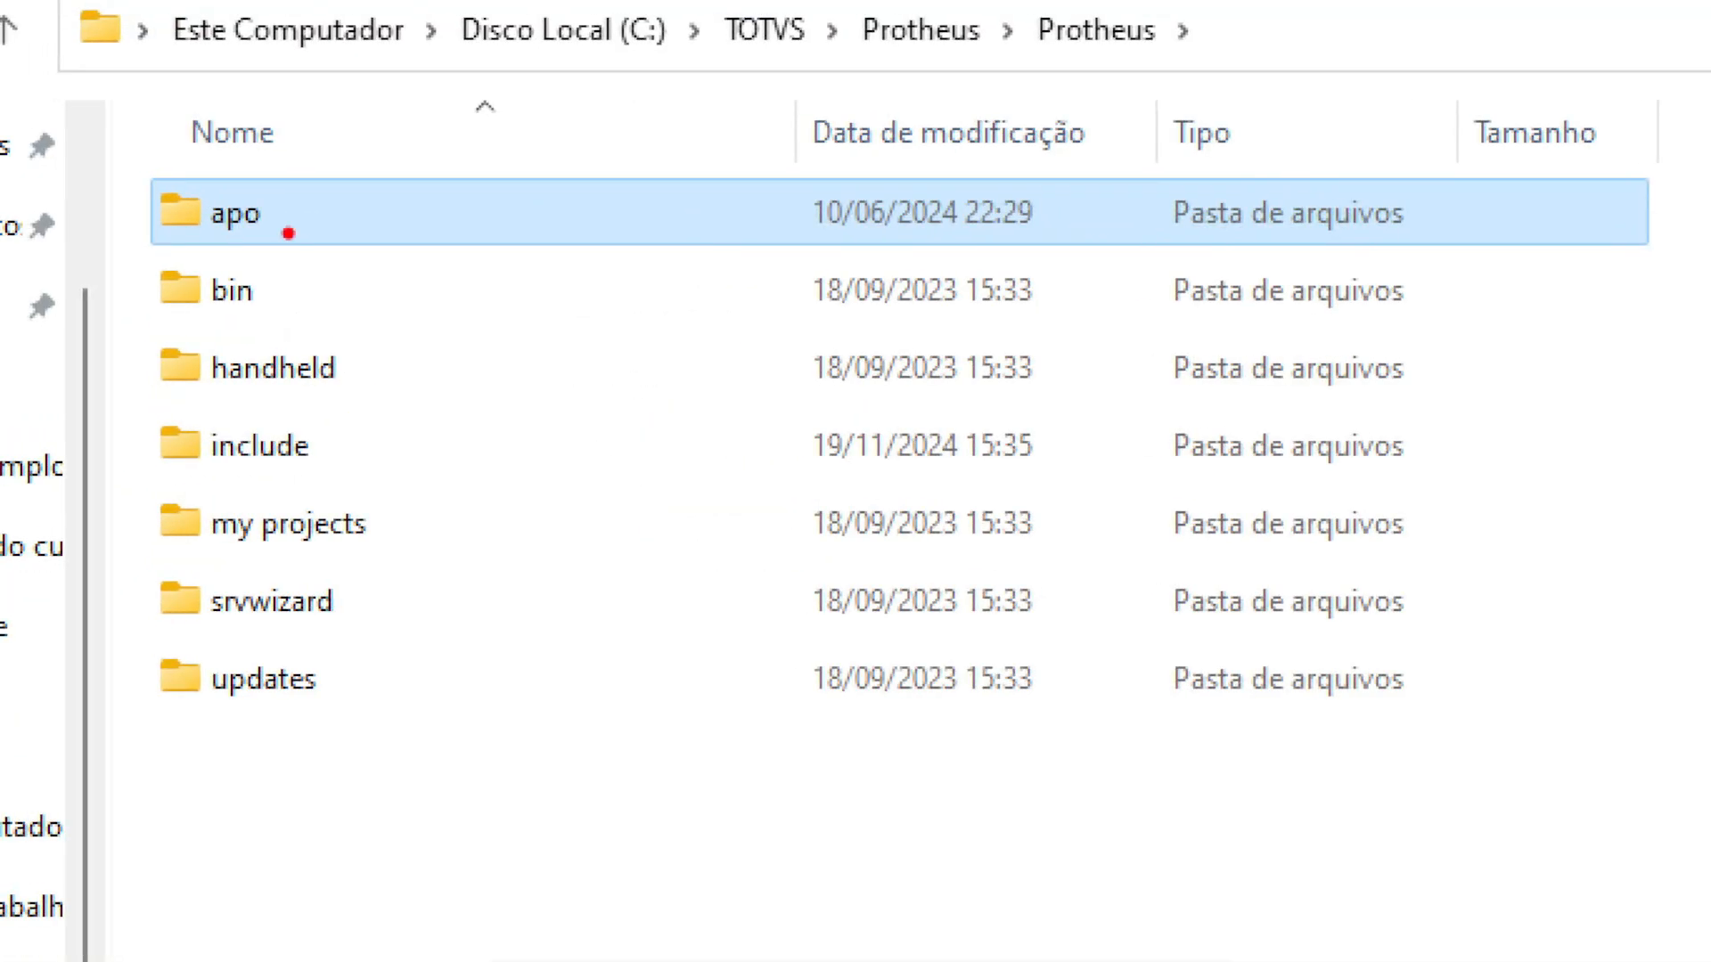
pyautogui.doubleClick(369, 212)
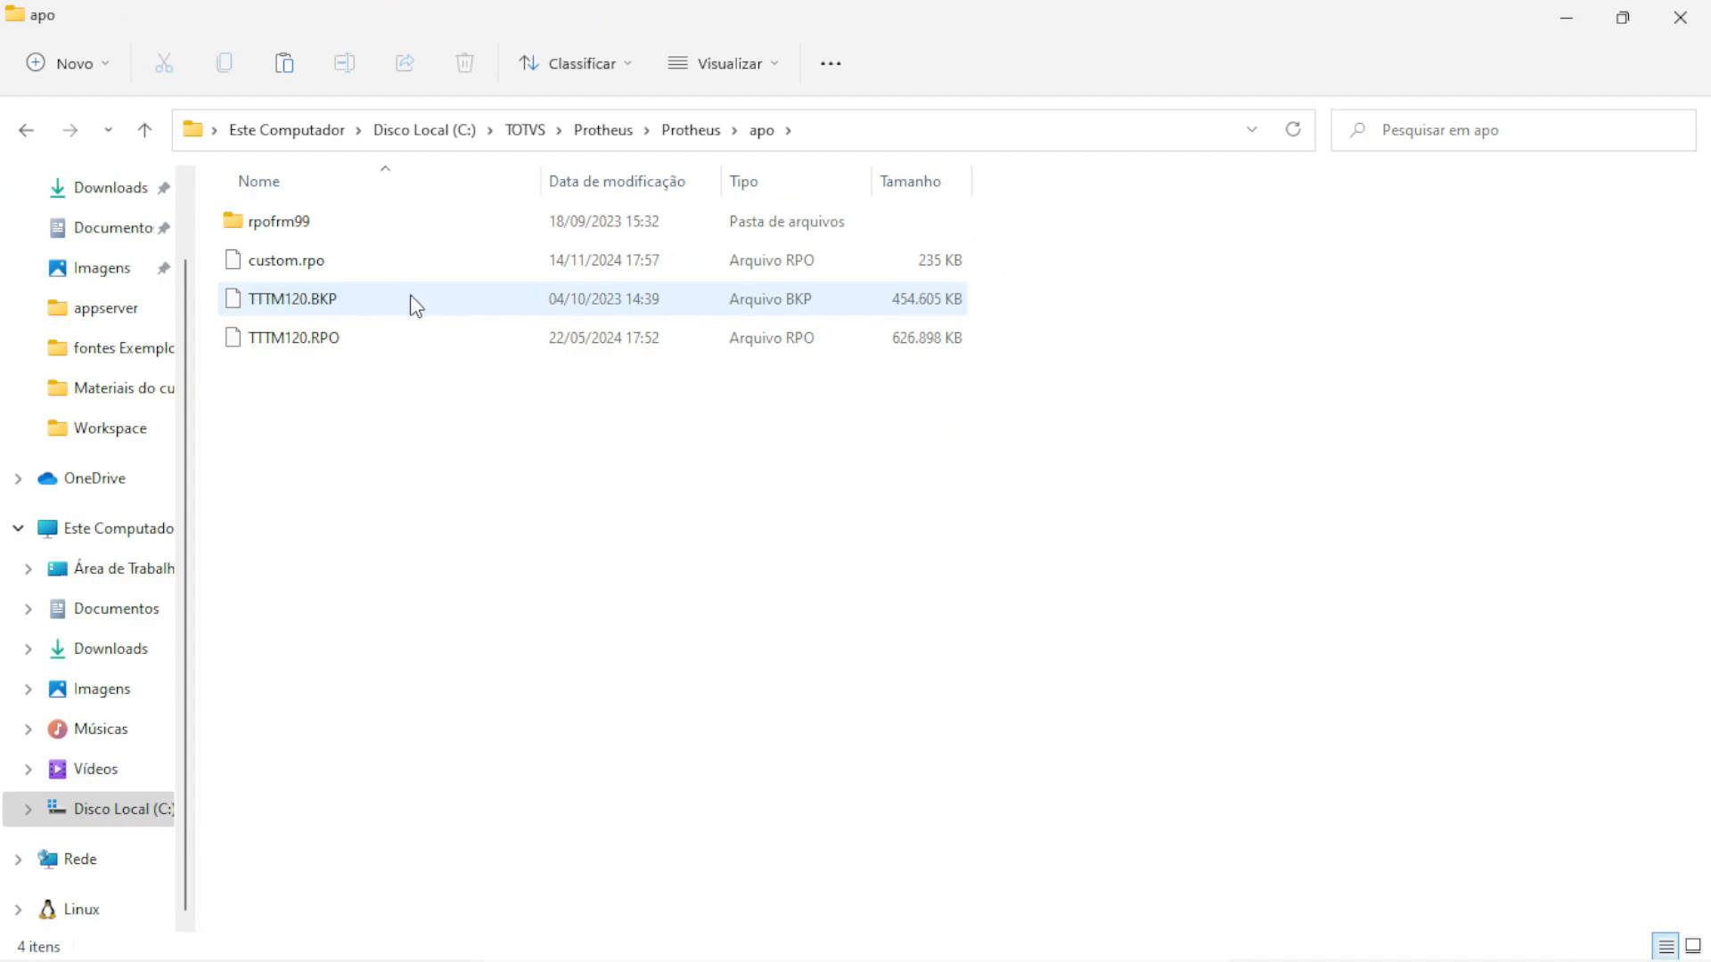
pyautogui.click(301, 304)
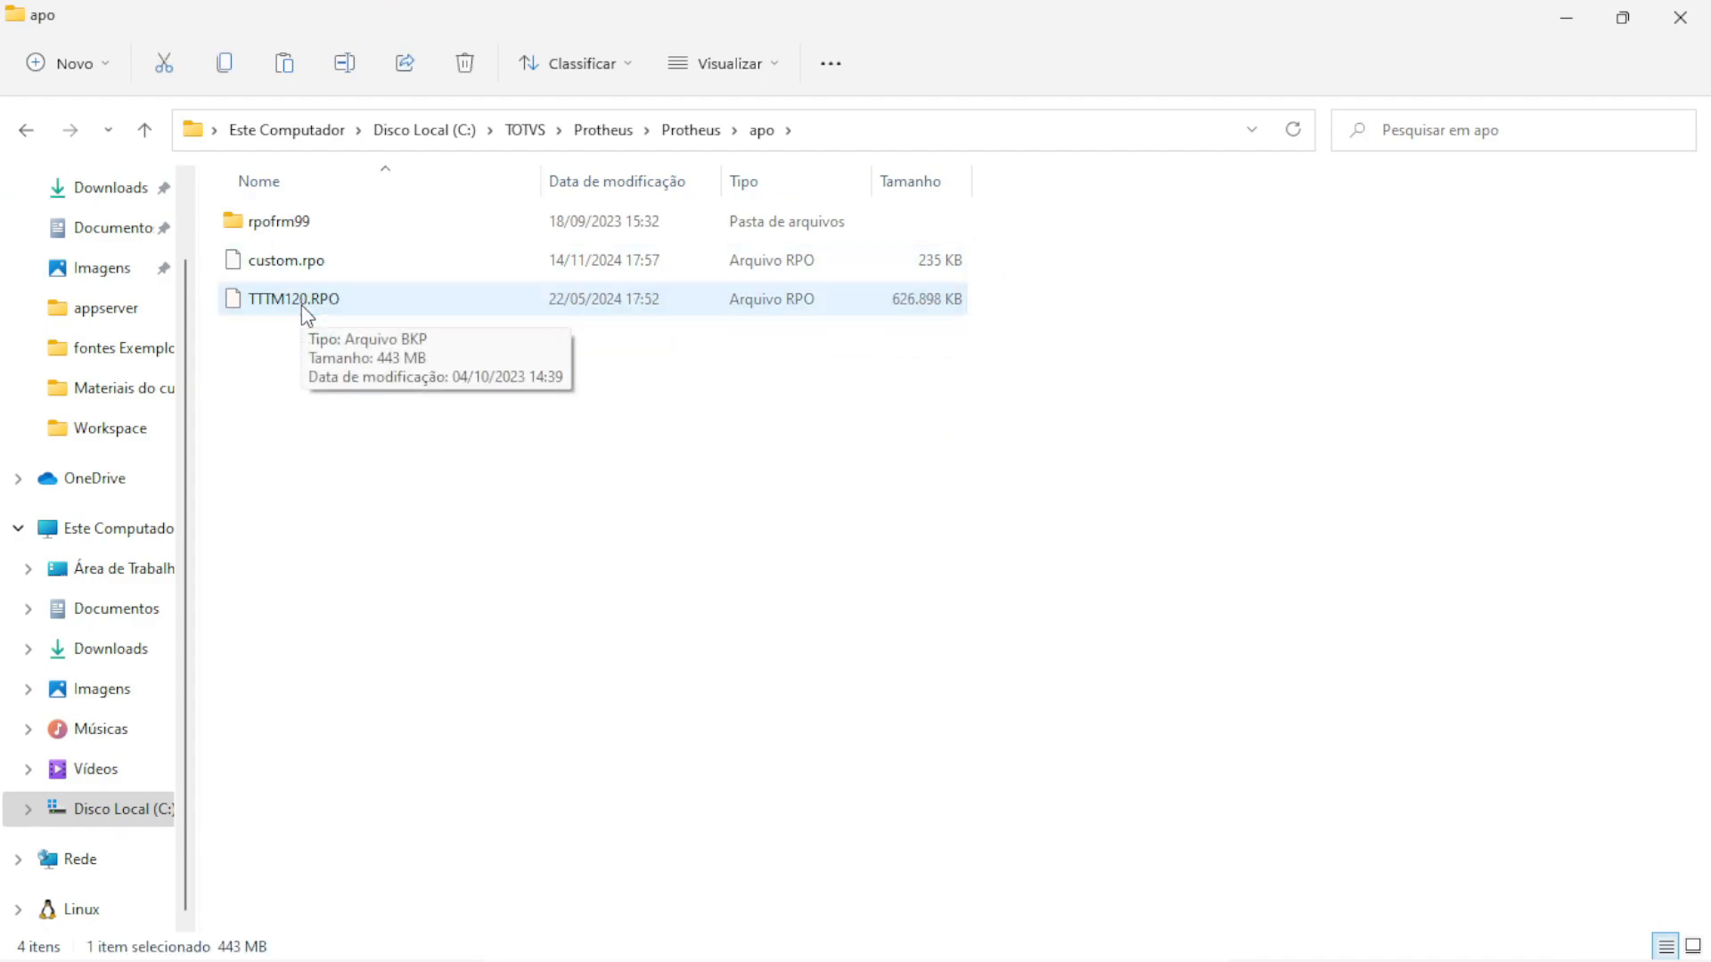
pyautogui.press('Delete')
pyautogui.click(474, 294)
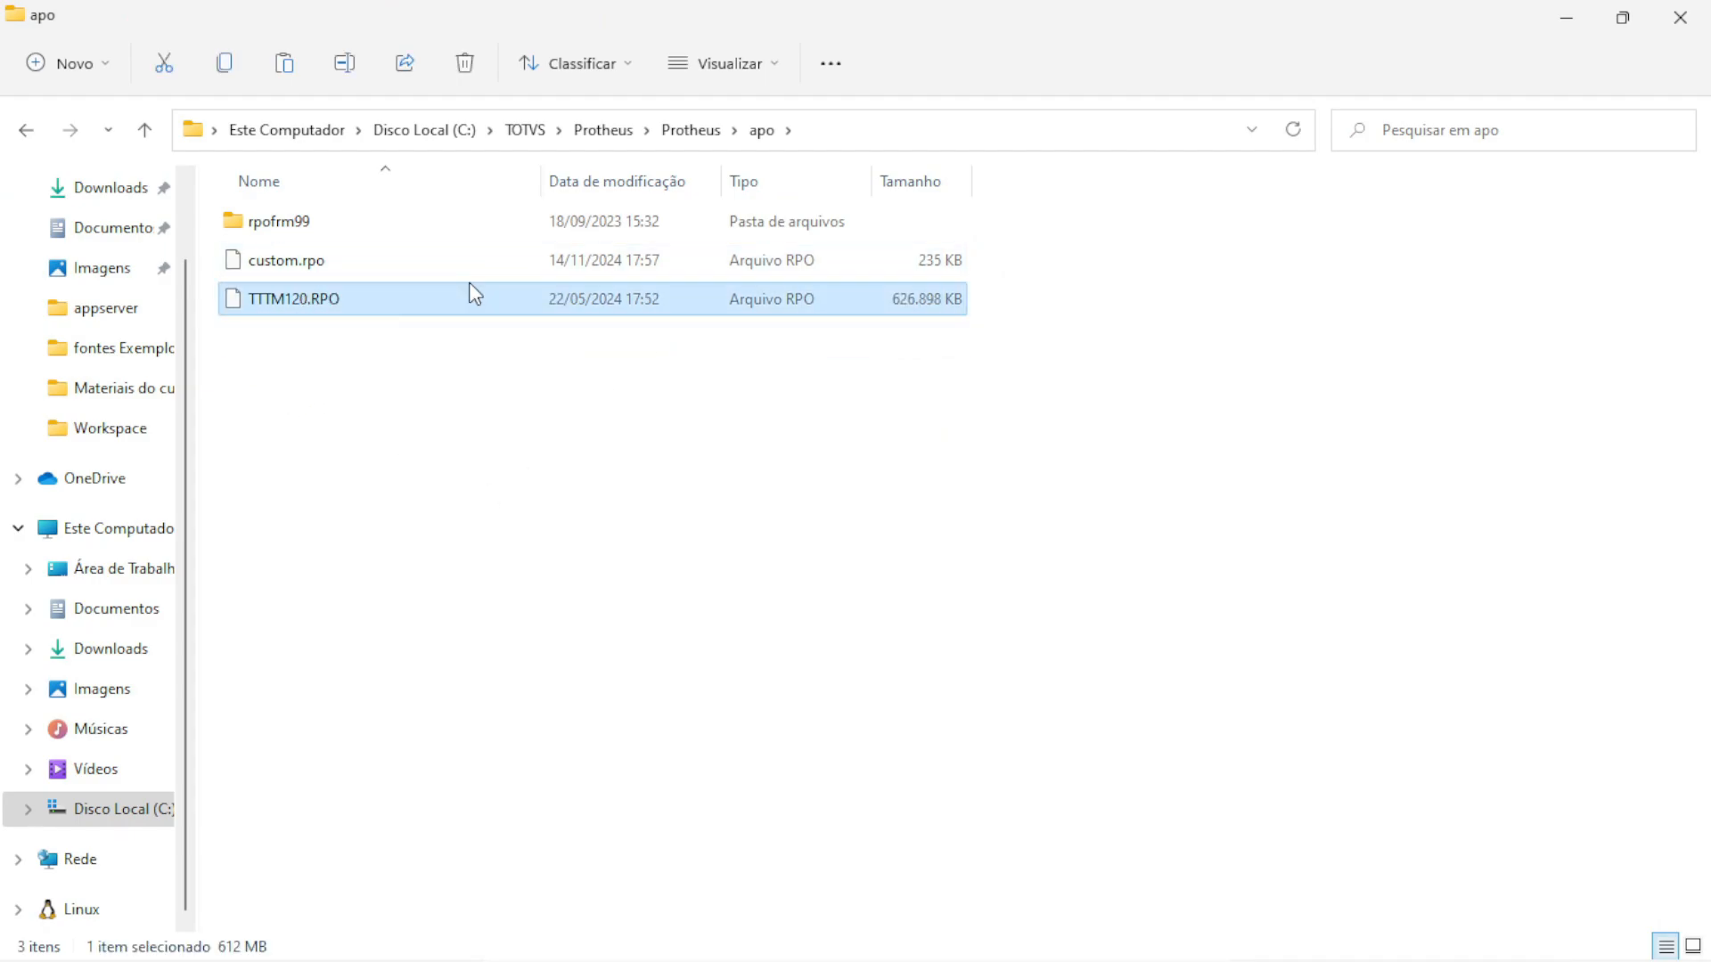
pyautogui.press('Delete')
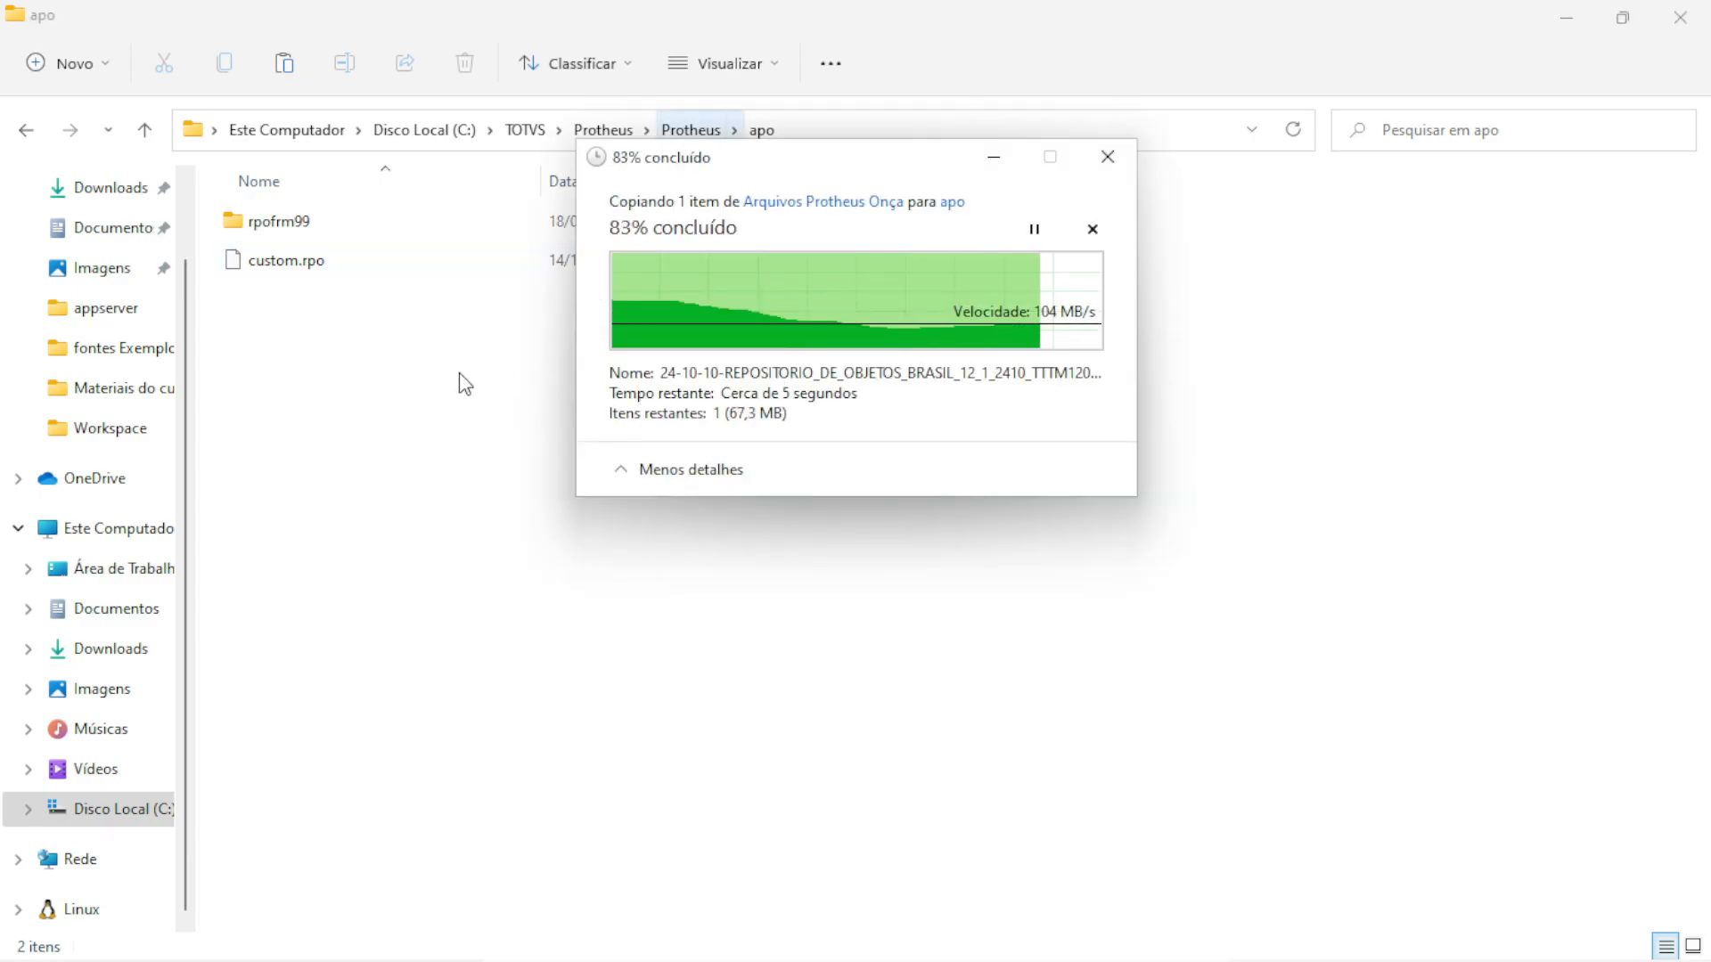
# Rename the new 12.1.2410 repository to TTTM120.RPO by removing its date and release prefix
pyautogui.press('F2')
pyautogui.moveTo(621, 260); pyautogui.dragTo(248, 269)
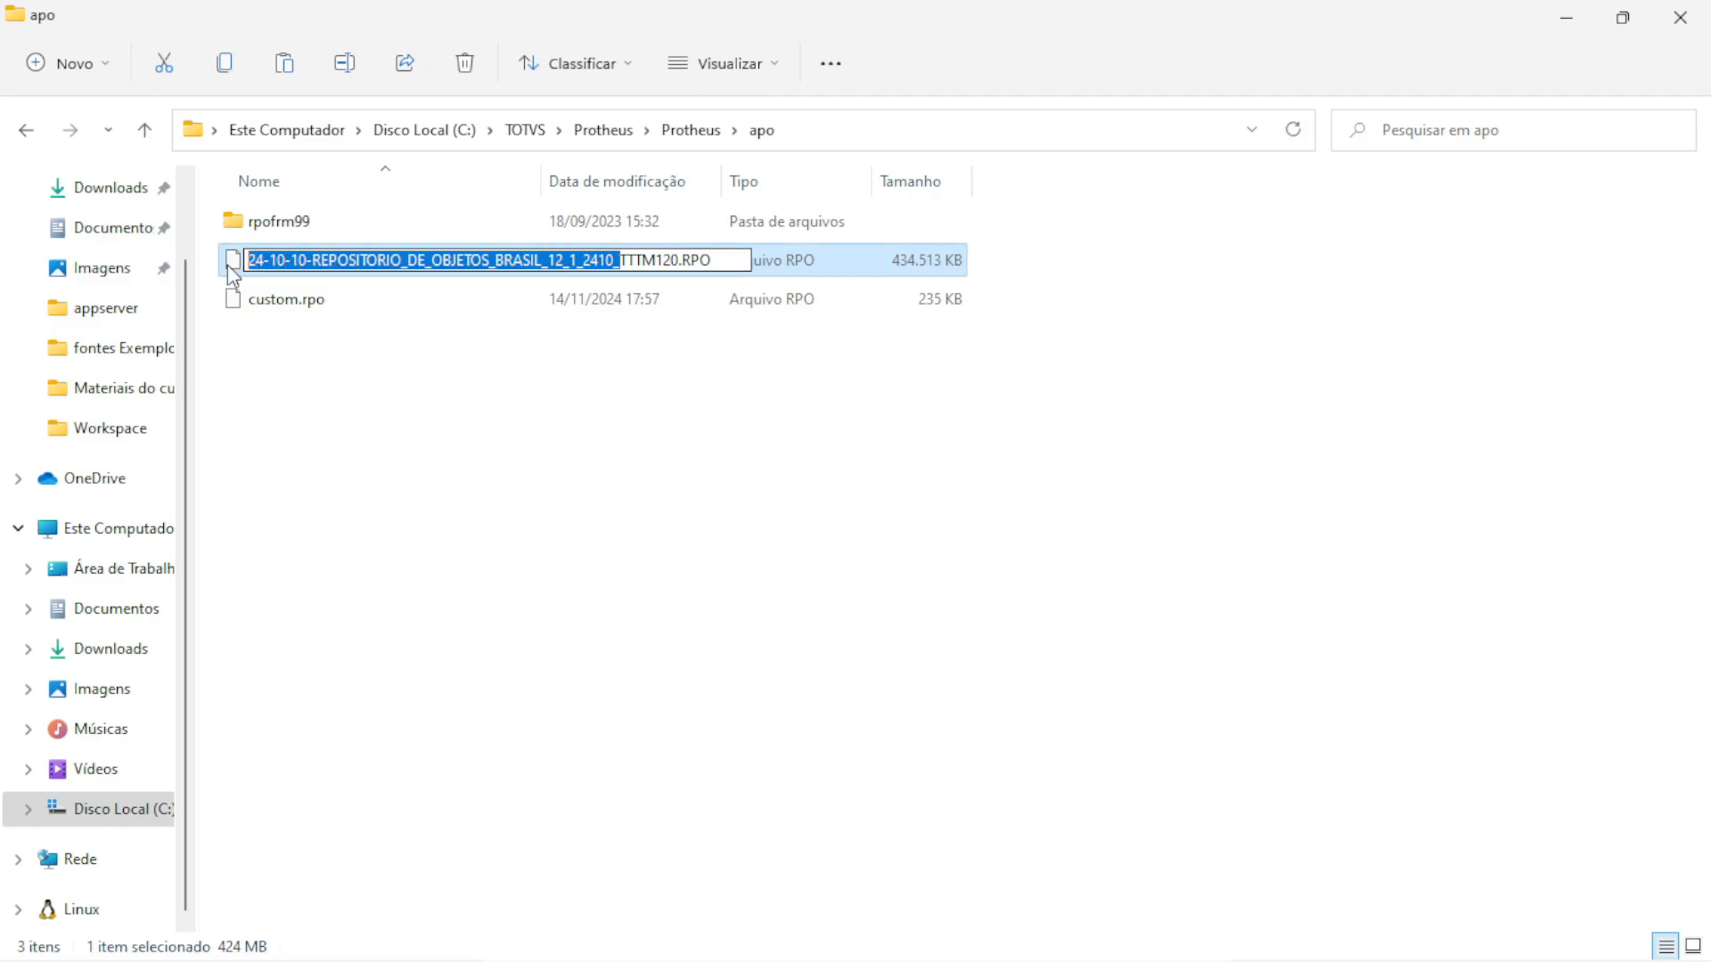
pyautogui.press('Delete')
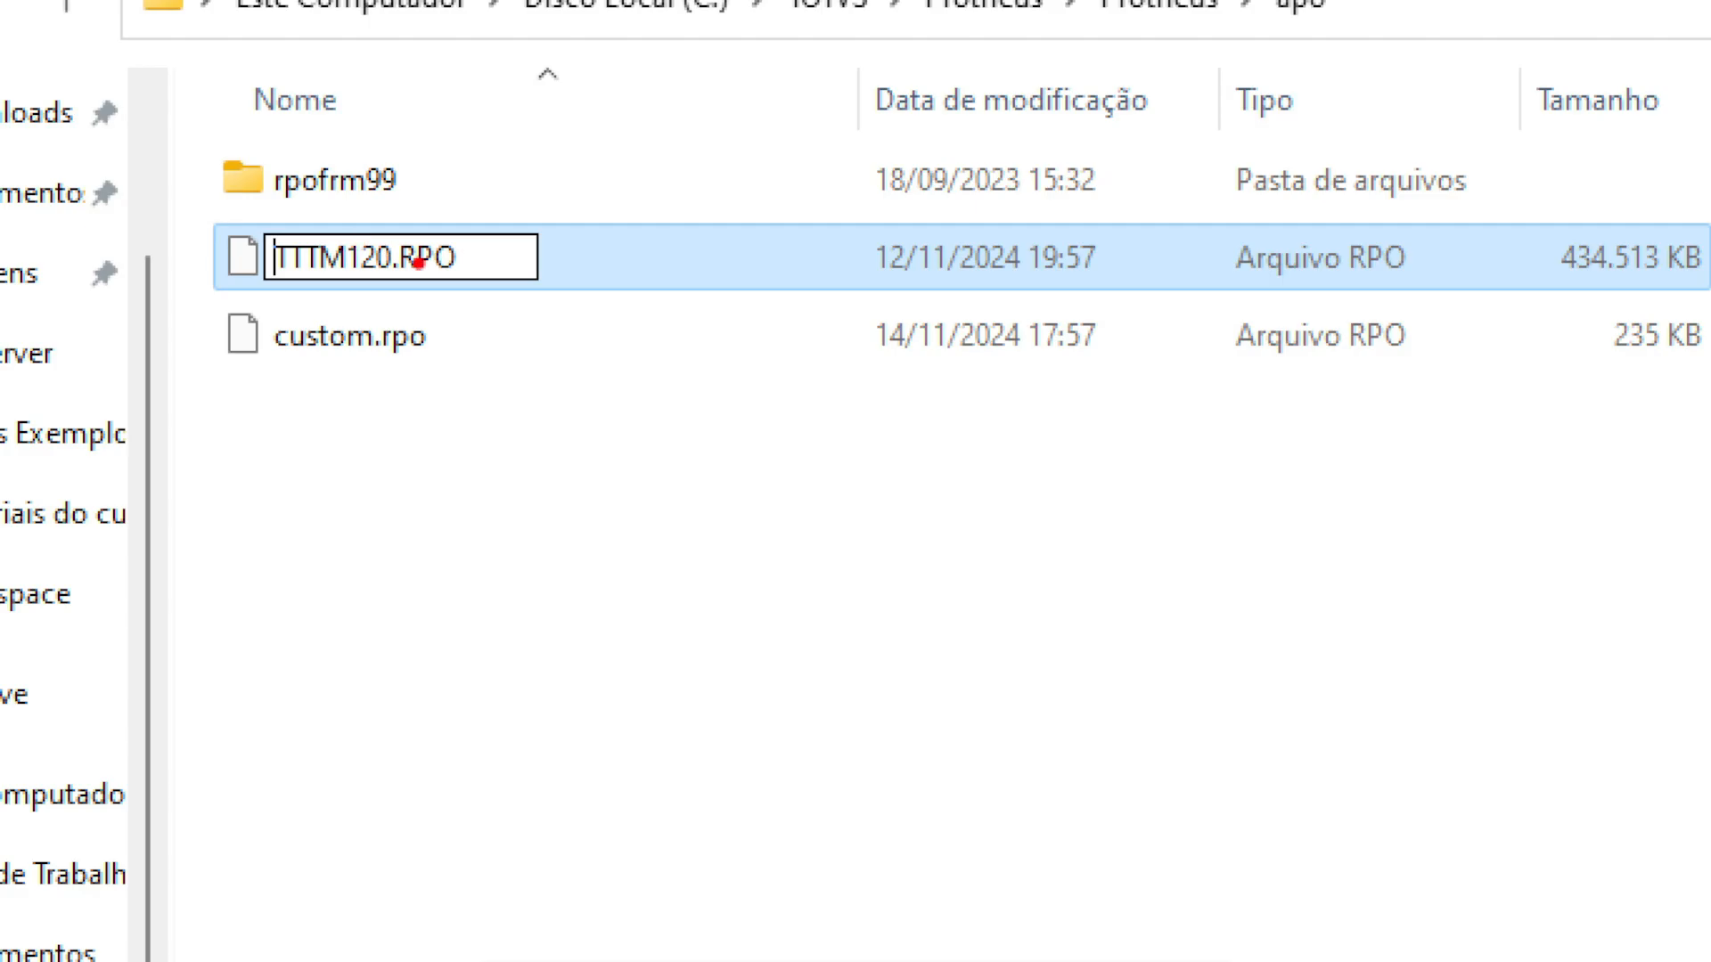
pyautogui.press('Return')
pyautogui.hotkey('alt', 'Left')
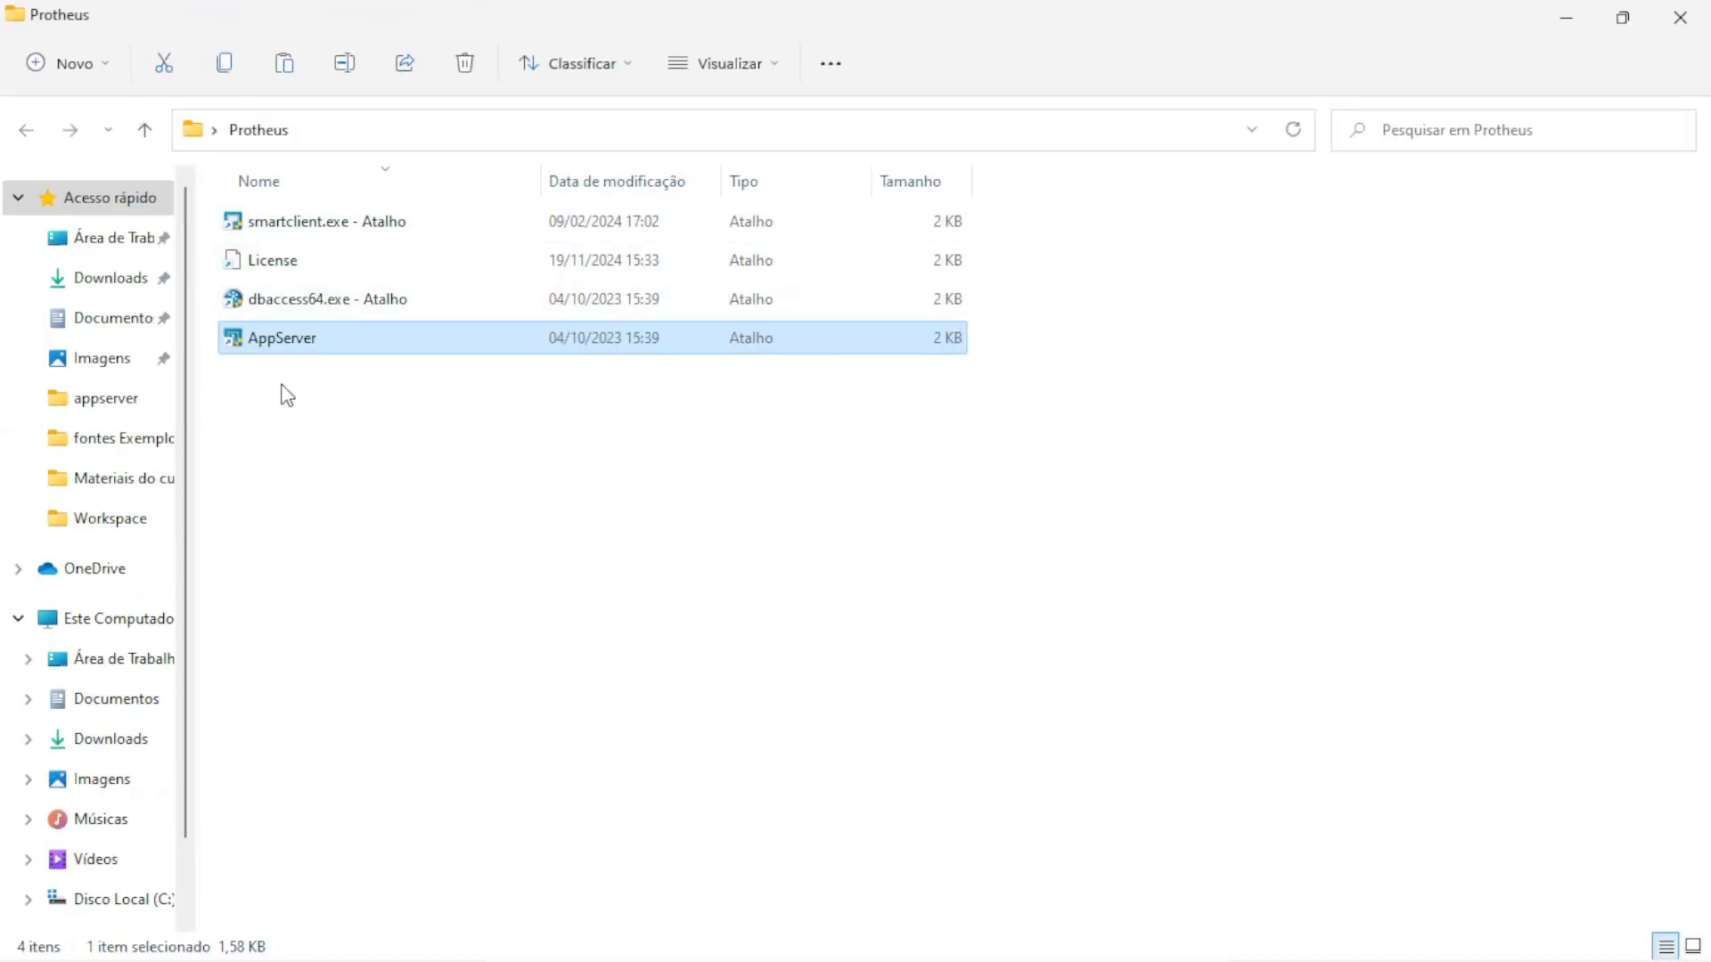
pyautogui.doubleClick(282, 343)
pyautogui.click(739, 667)
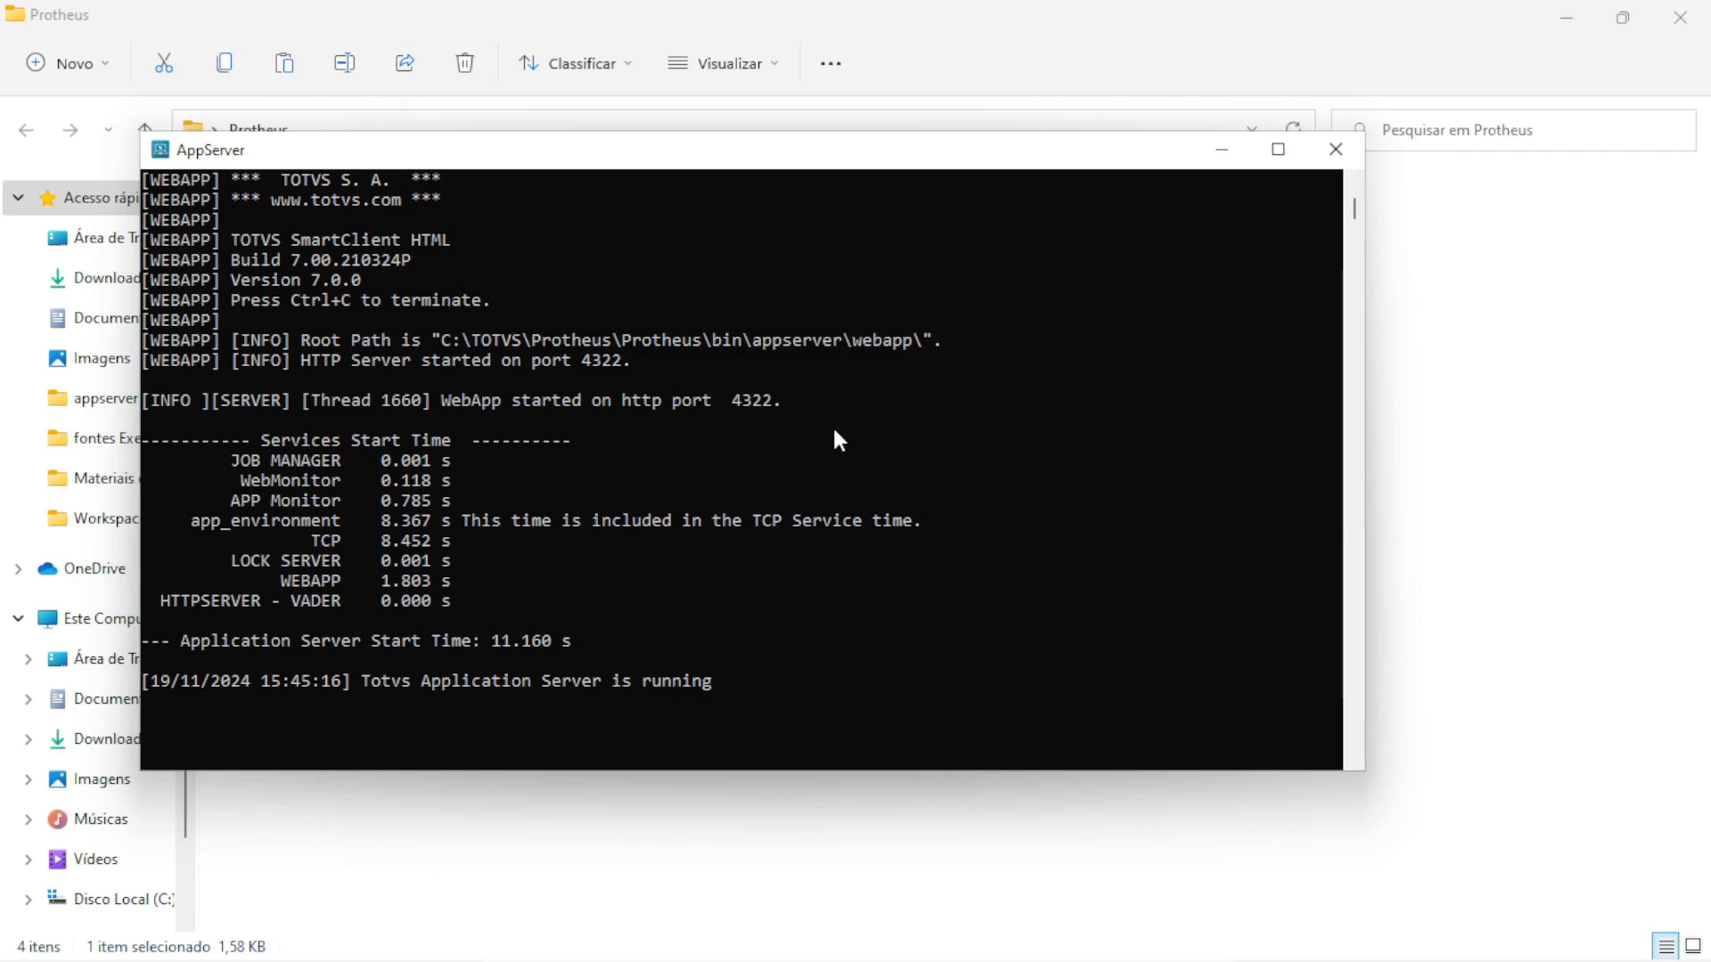
pyautogui.click(1336, 148)
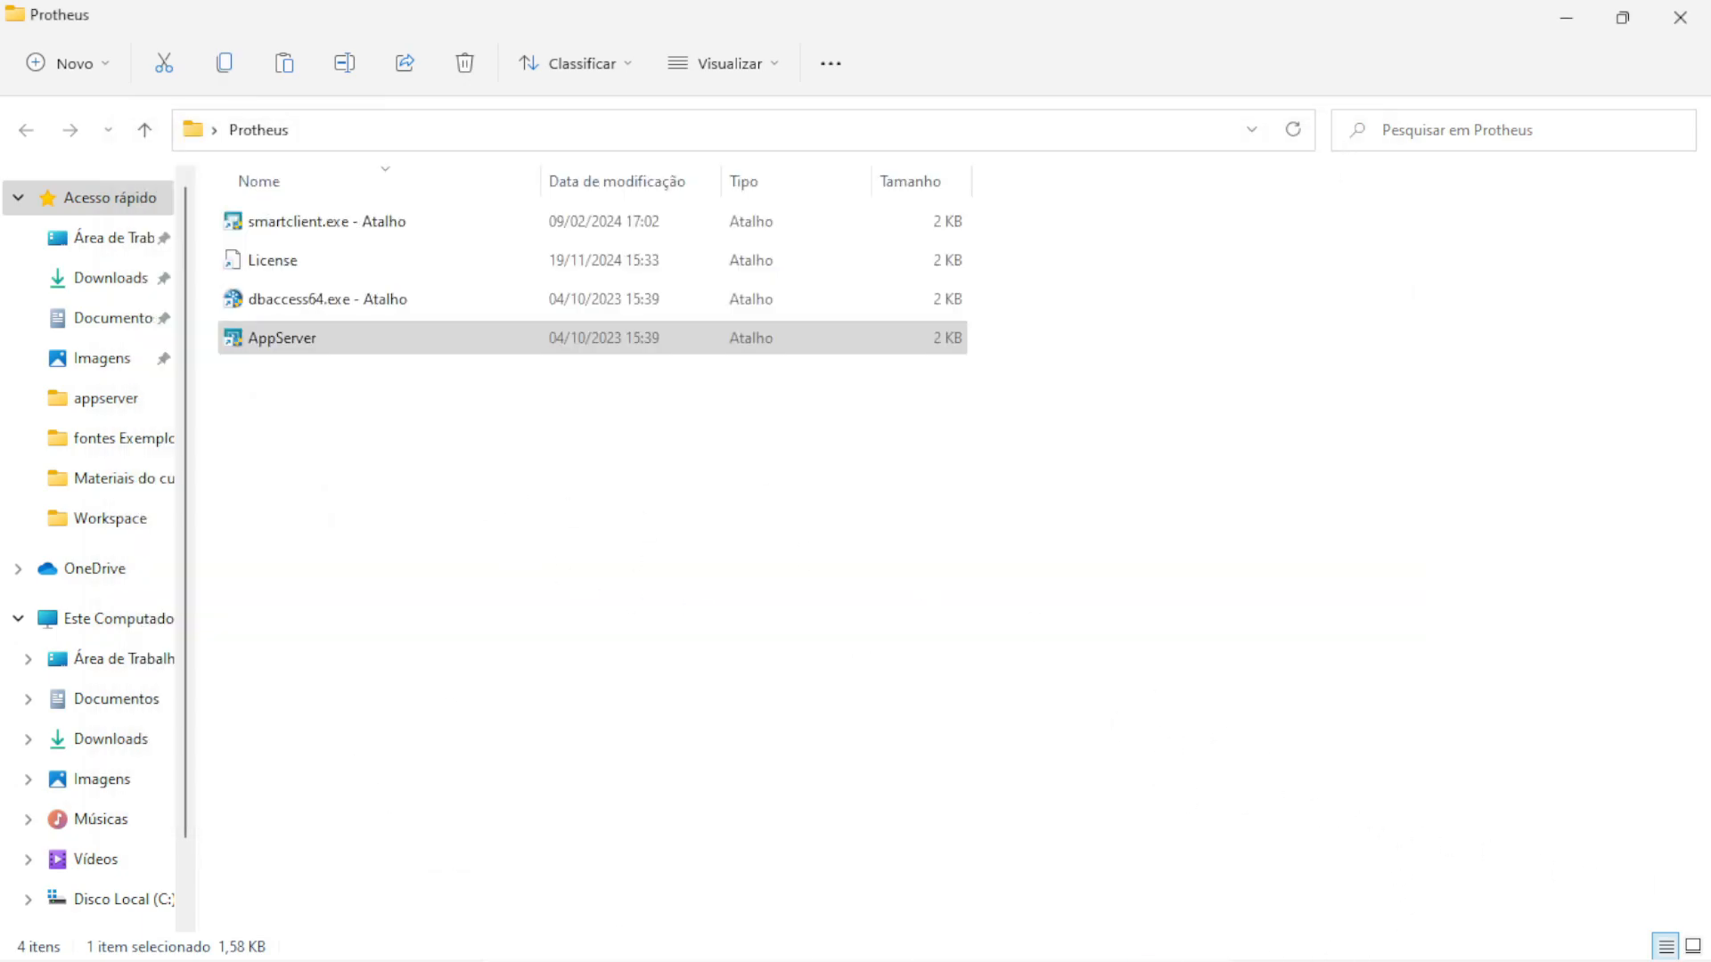
# Delete the obsolete smartclient.exe shortcut from the Protheus shortcuts folder
pyautogui.click(293, 378)
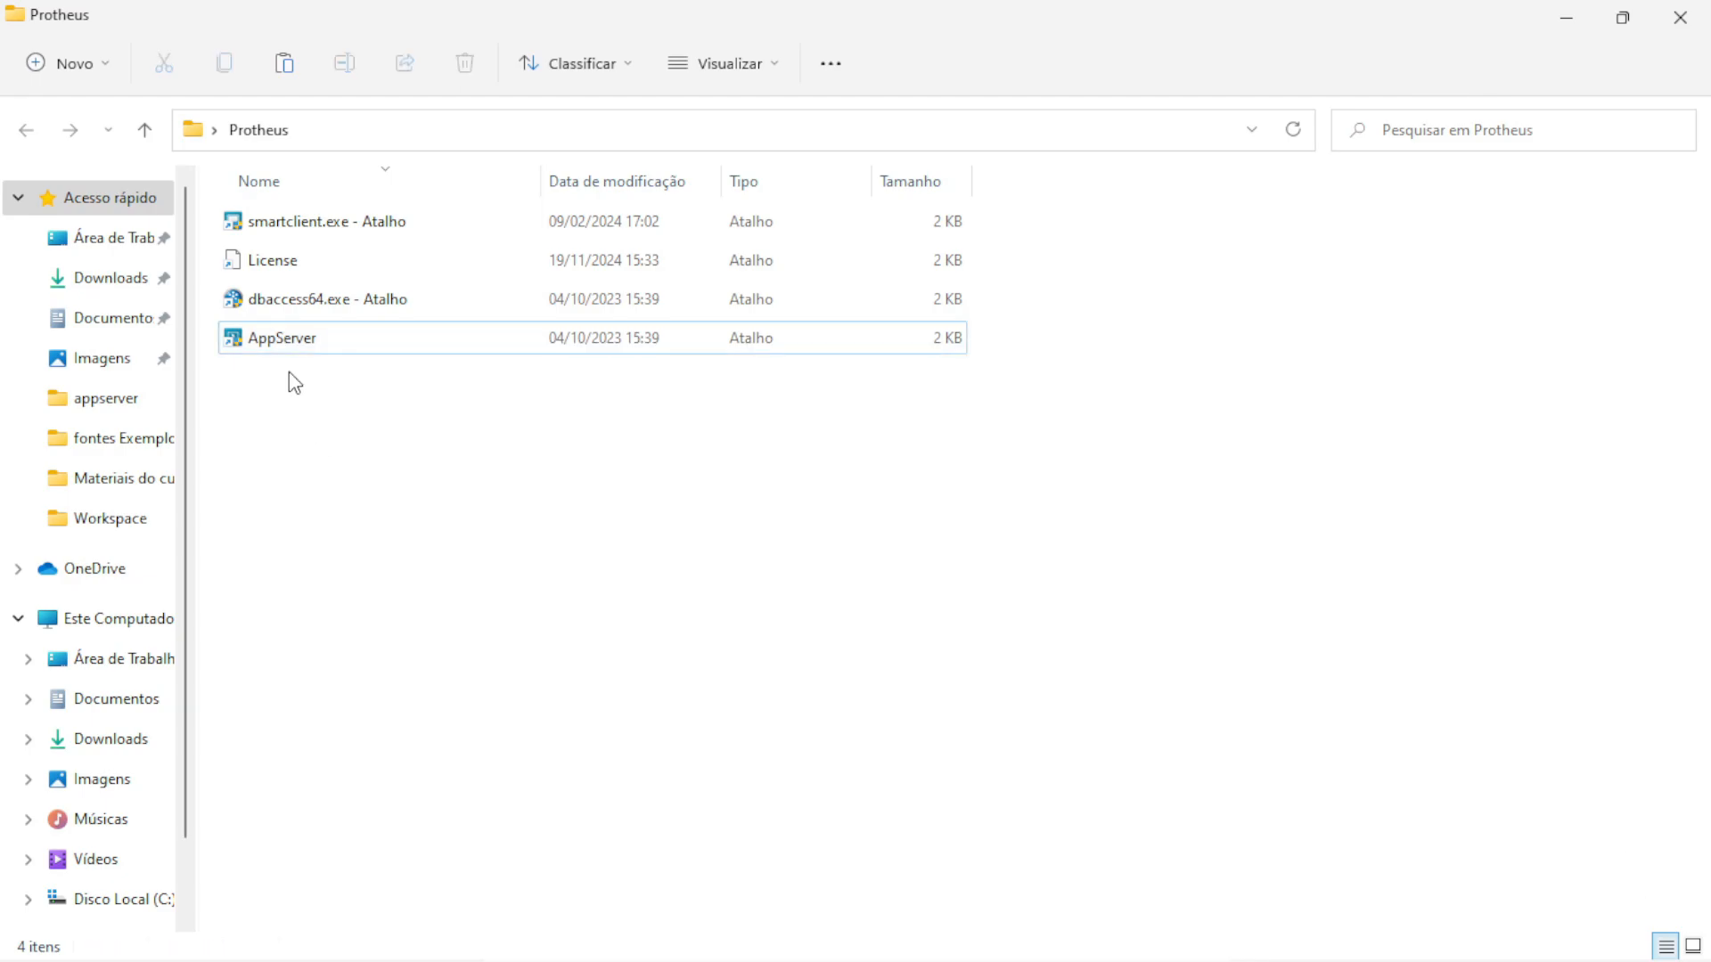
pyautogui.click(279, 235)
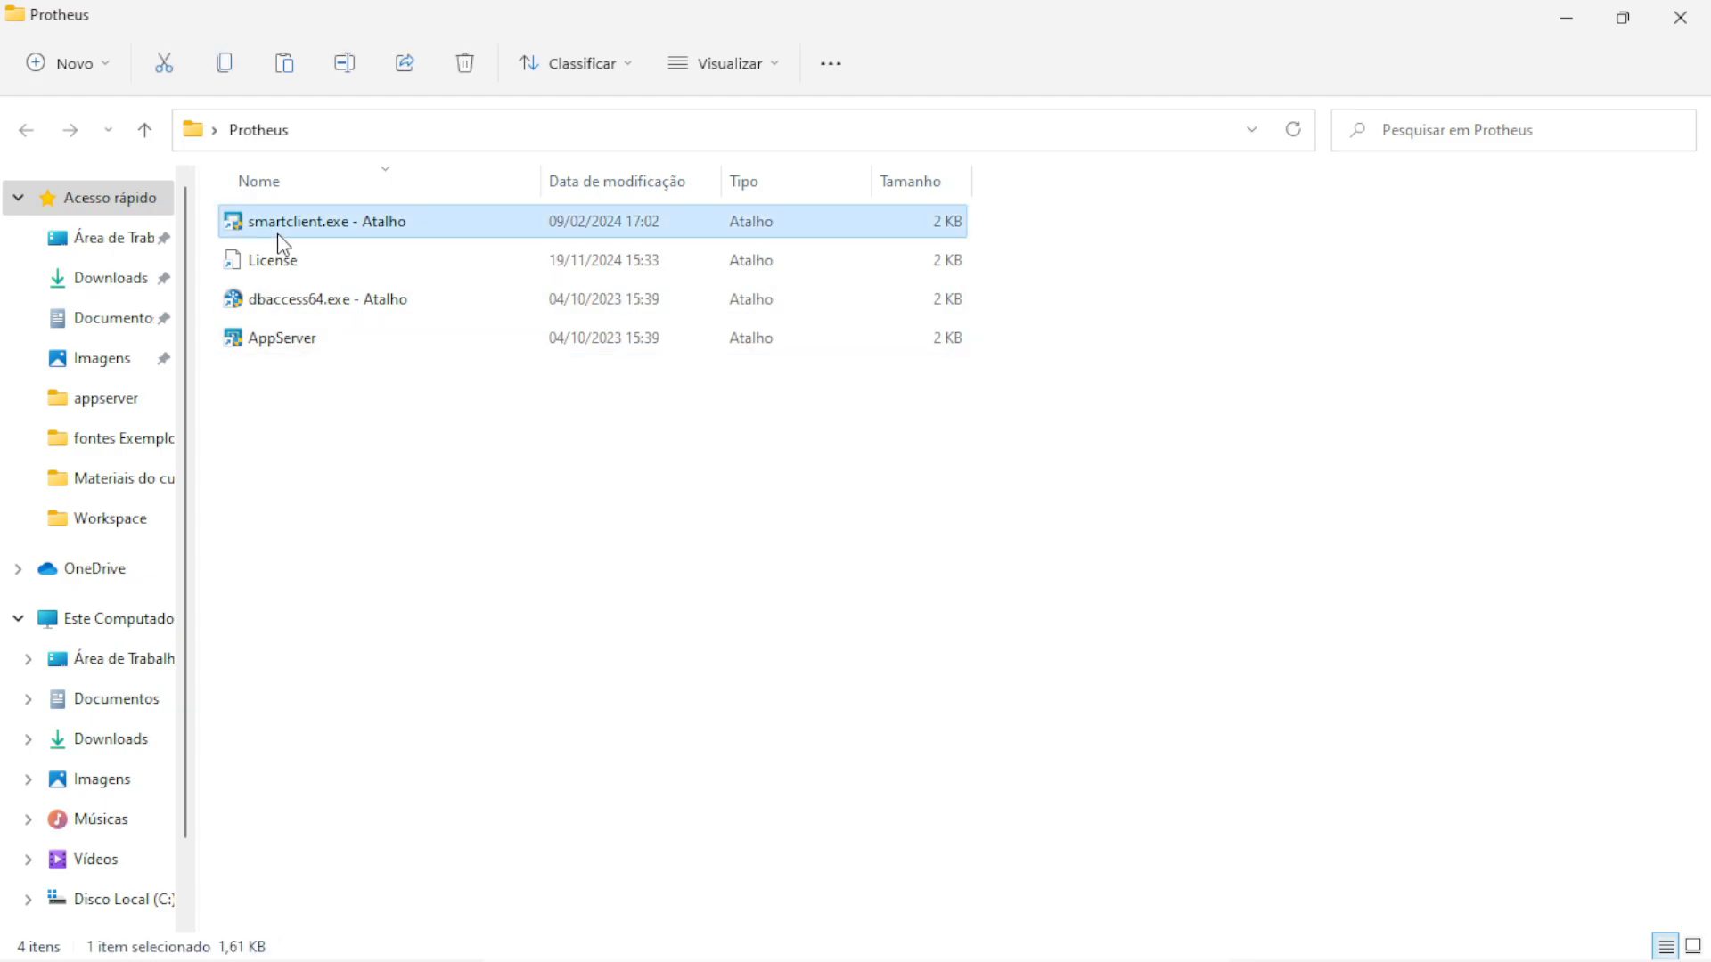
pyautogui.press('Delete')
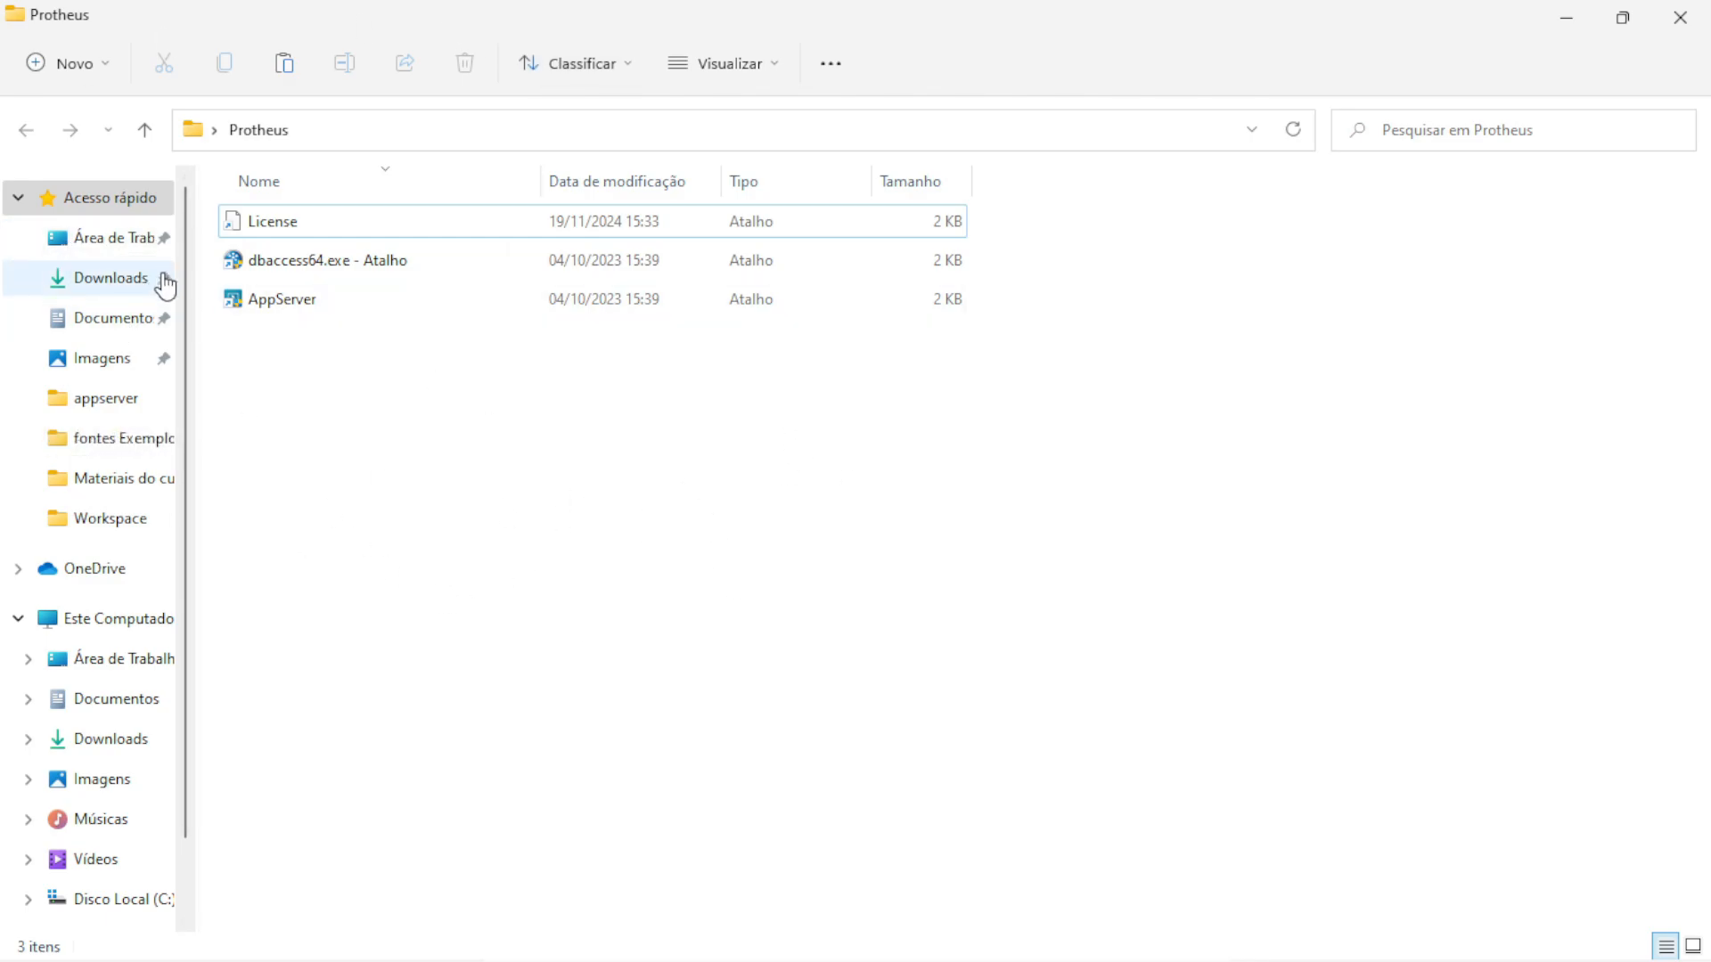
# Get webapp.dll from the SMARTCLIENT_WEBAPP_10.0.2 package in Downloads, then return to the apo window
pyautogui.click(98, 283)
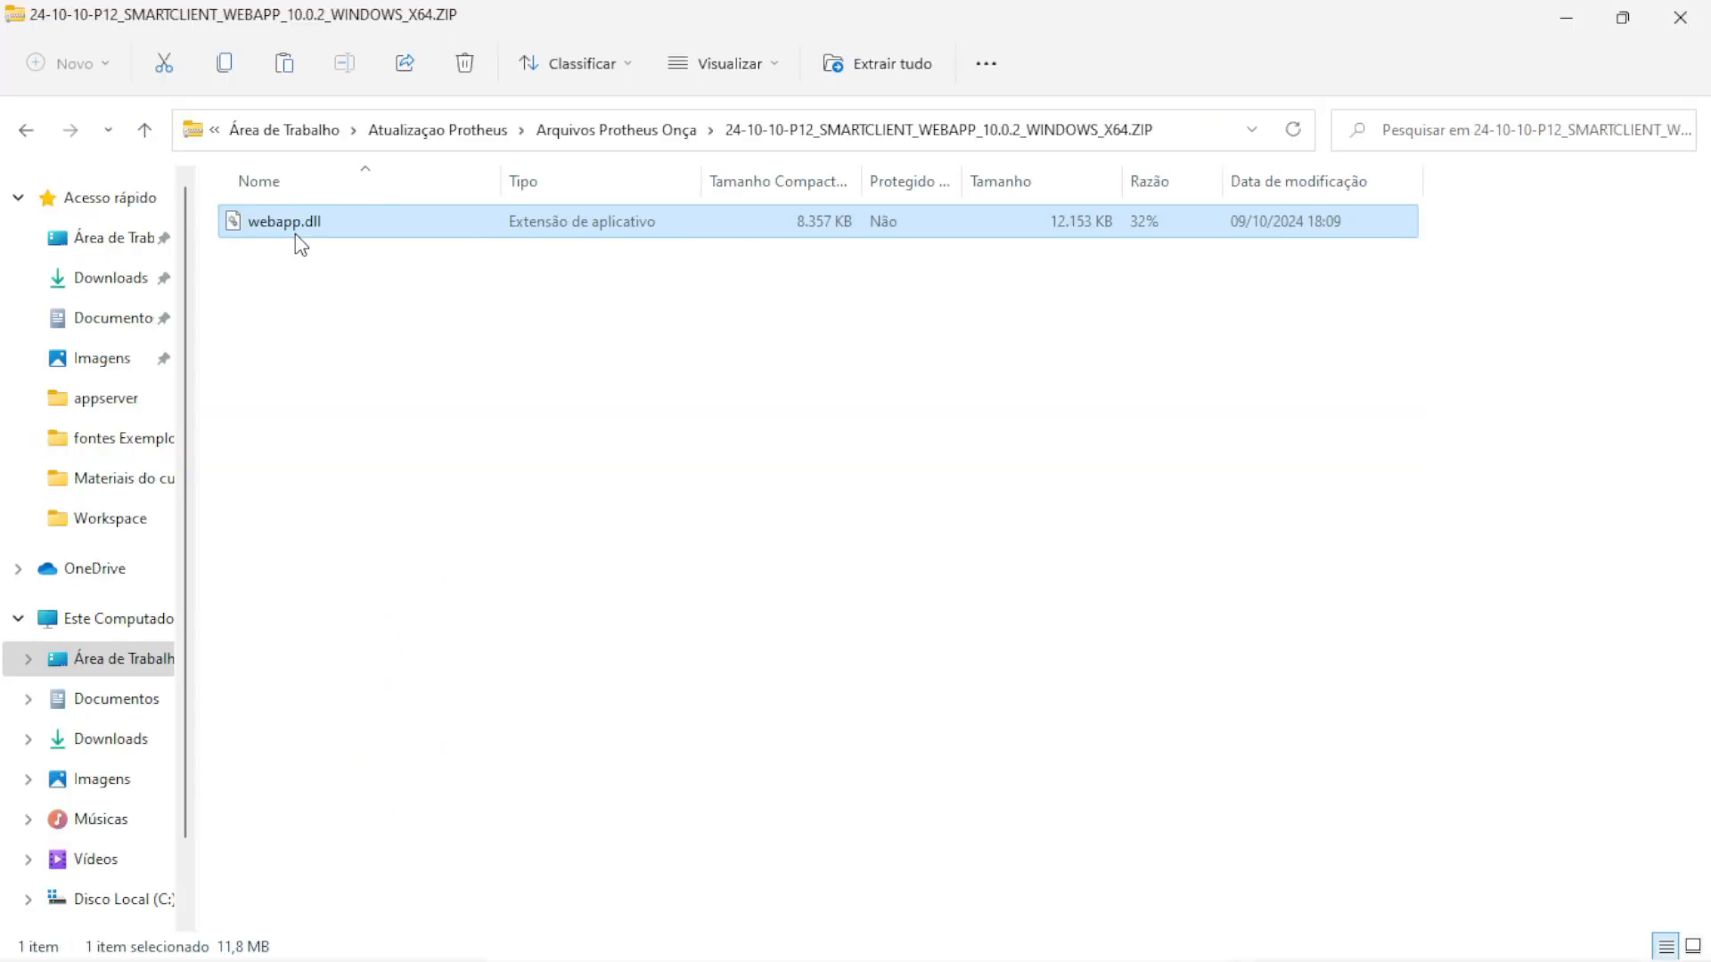
pyautogui.moveTo(994, 933)
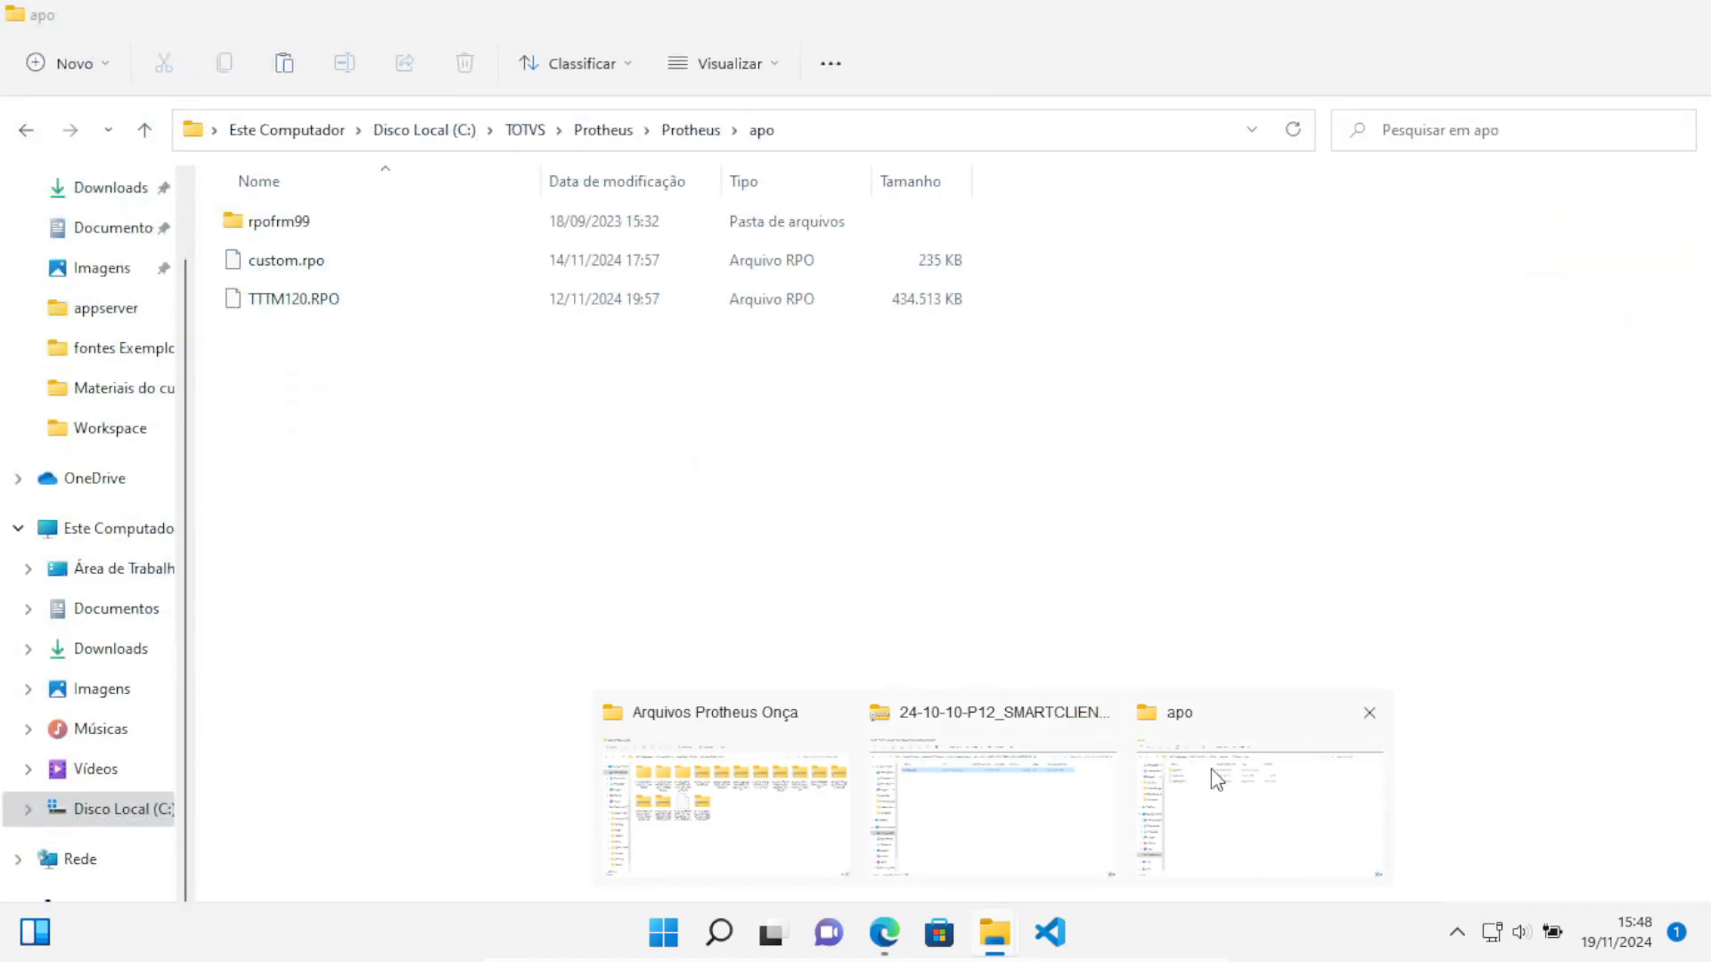
pyautogui.click(1211, 768)
# Paste the new webapp.dll into Protheus\bin\appserver, overwriting the old version
pyautogui.click(603, 132)
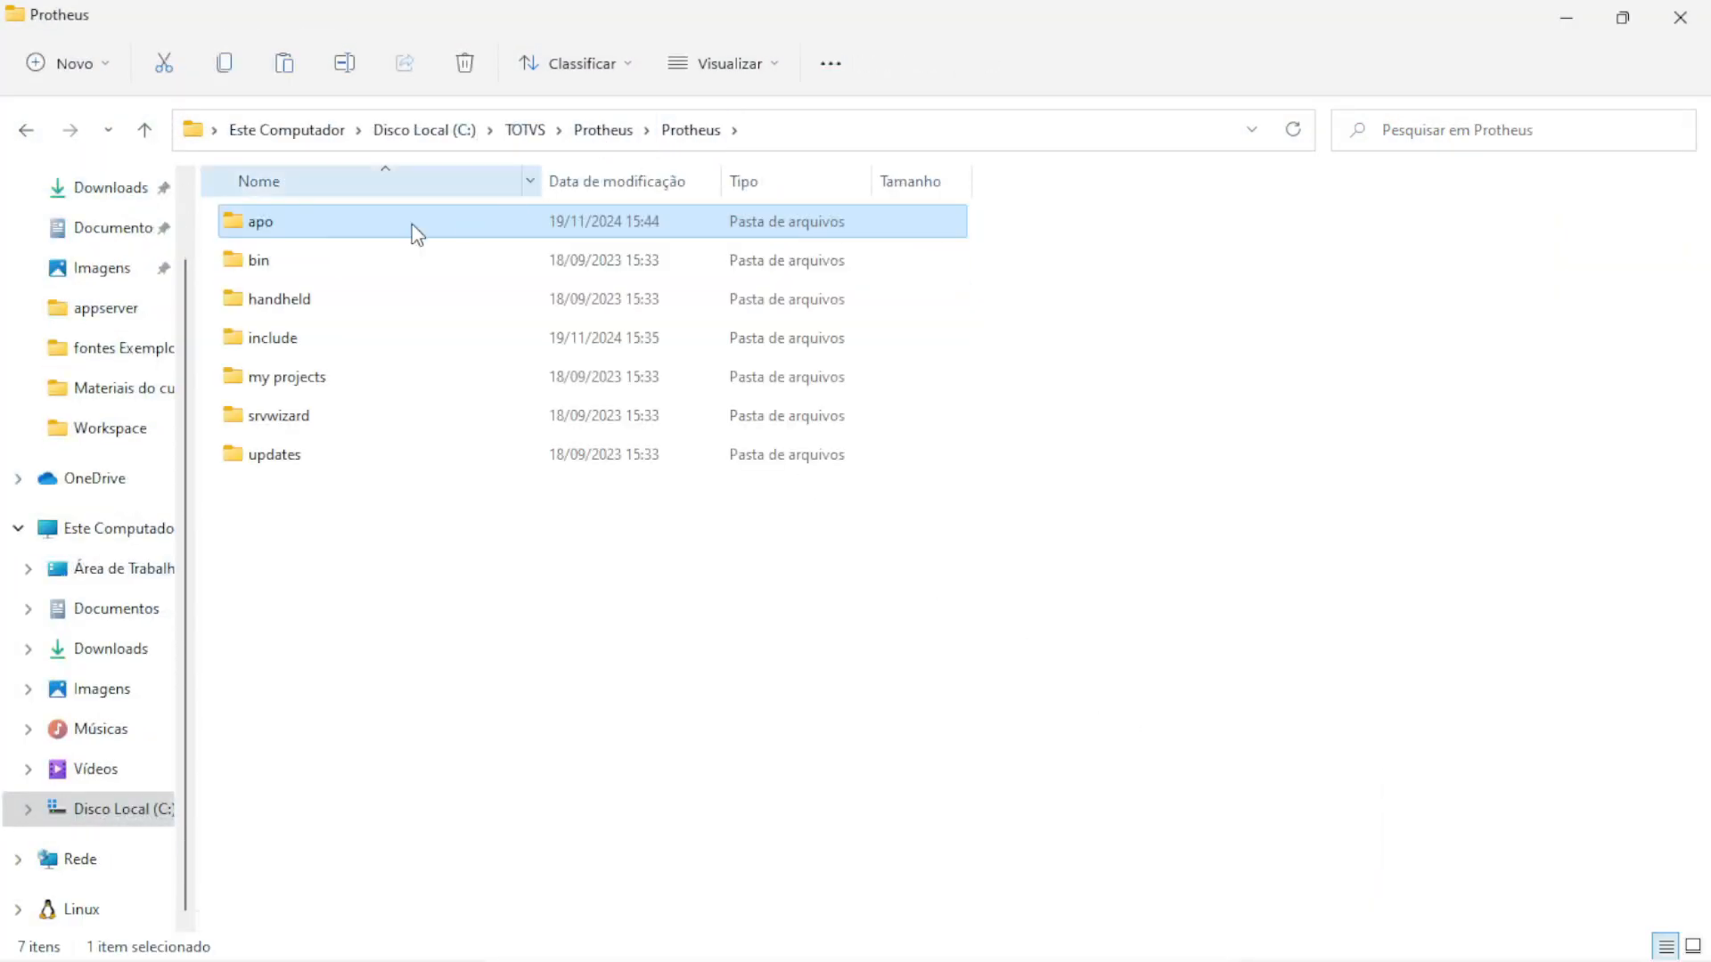
pyautogui.doubleClick(259, 259)
pyautogui.doubleClick(272, 222)
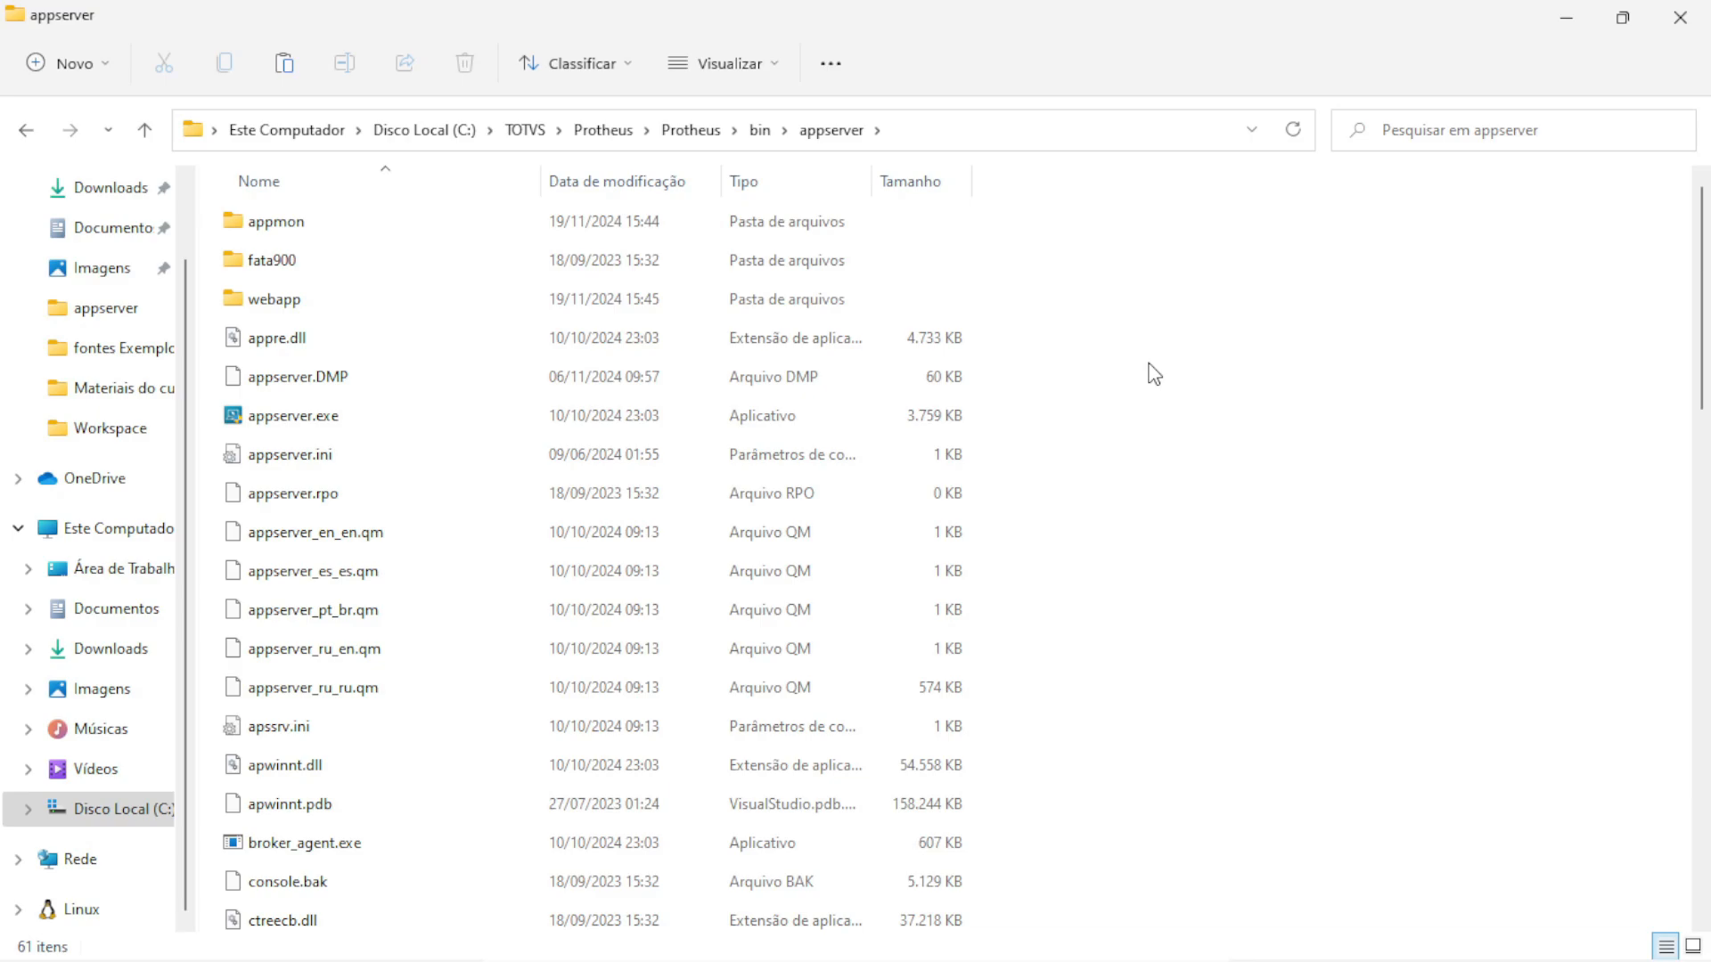
pyautogui.hotkey('ctrl', 'v')
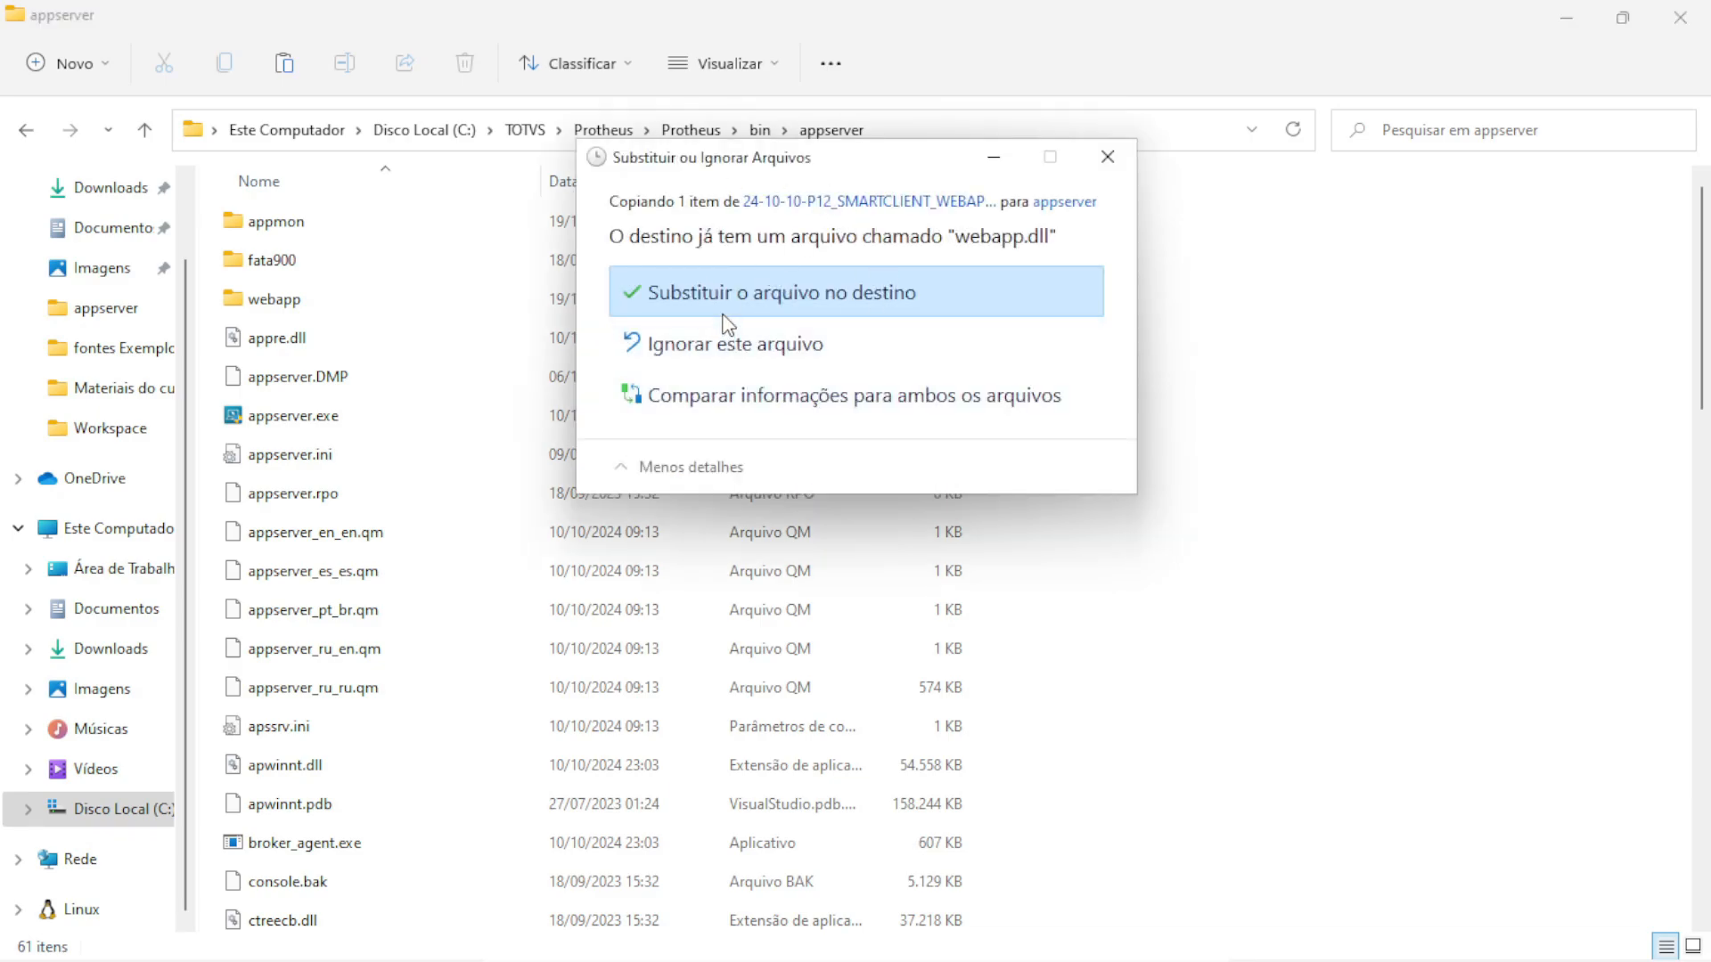
pyautogui.click(877, 303)
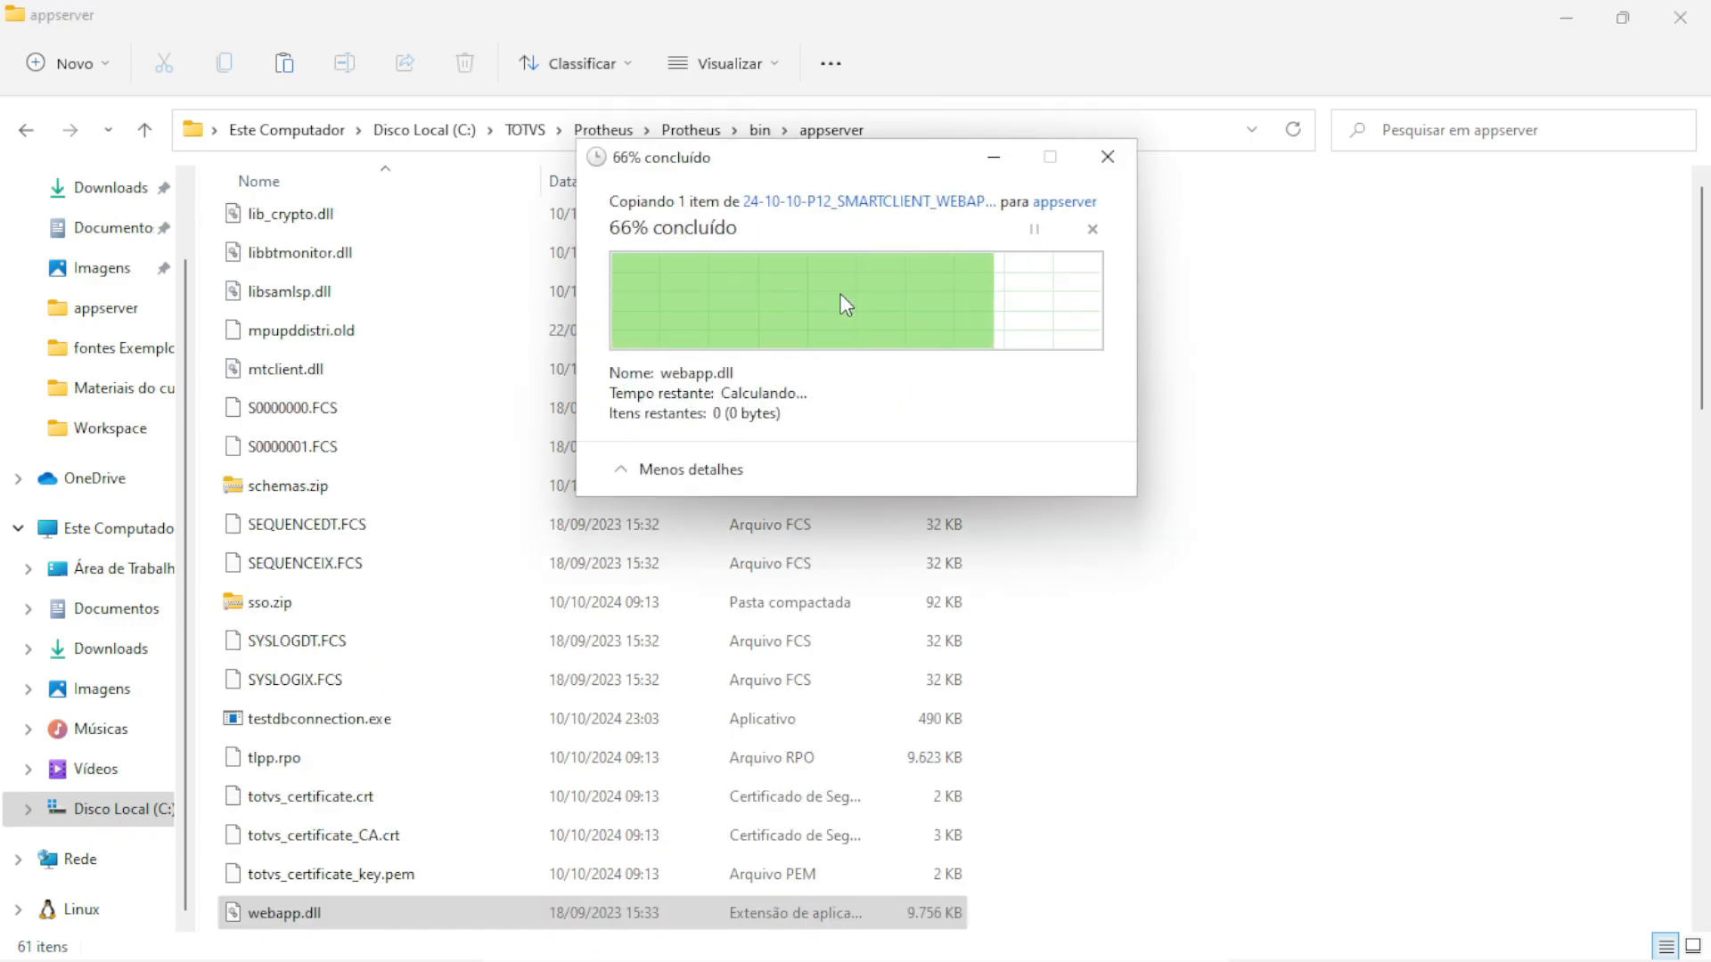
pyautogui.scroll(10, 360, 584)
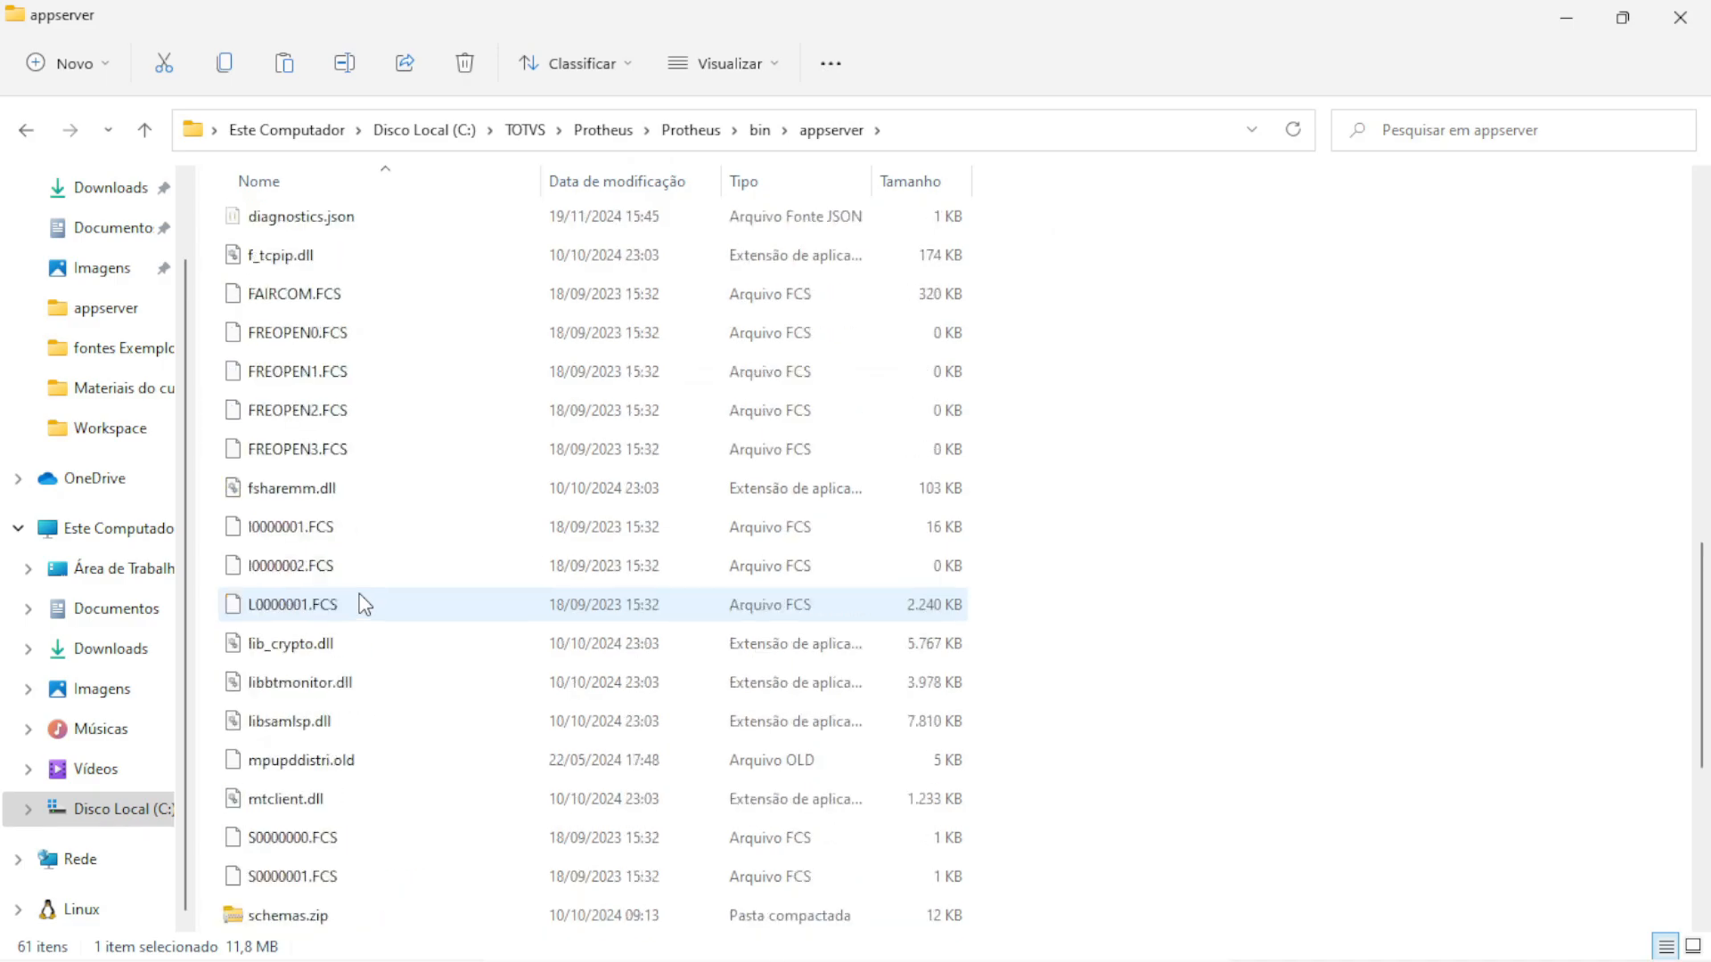
pyautogui.scroll(5, 354, 435)
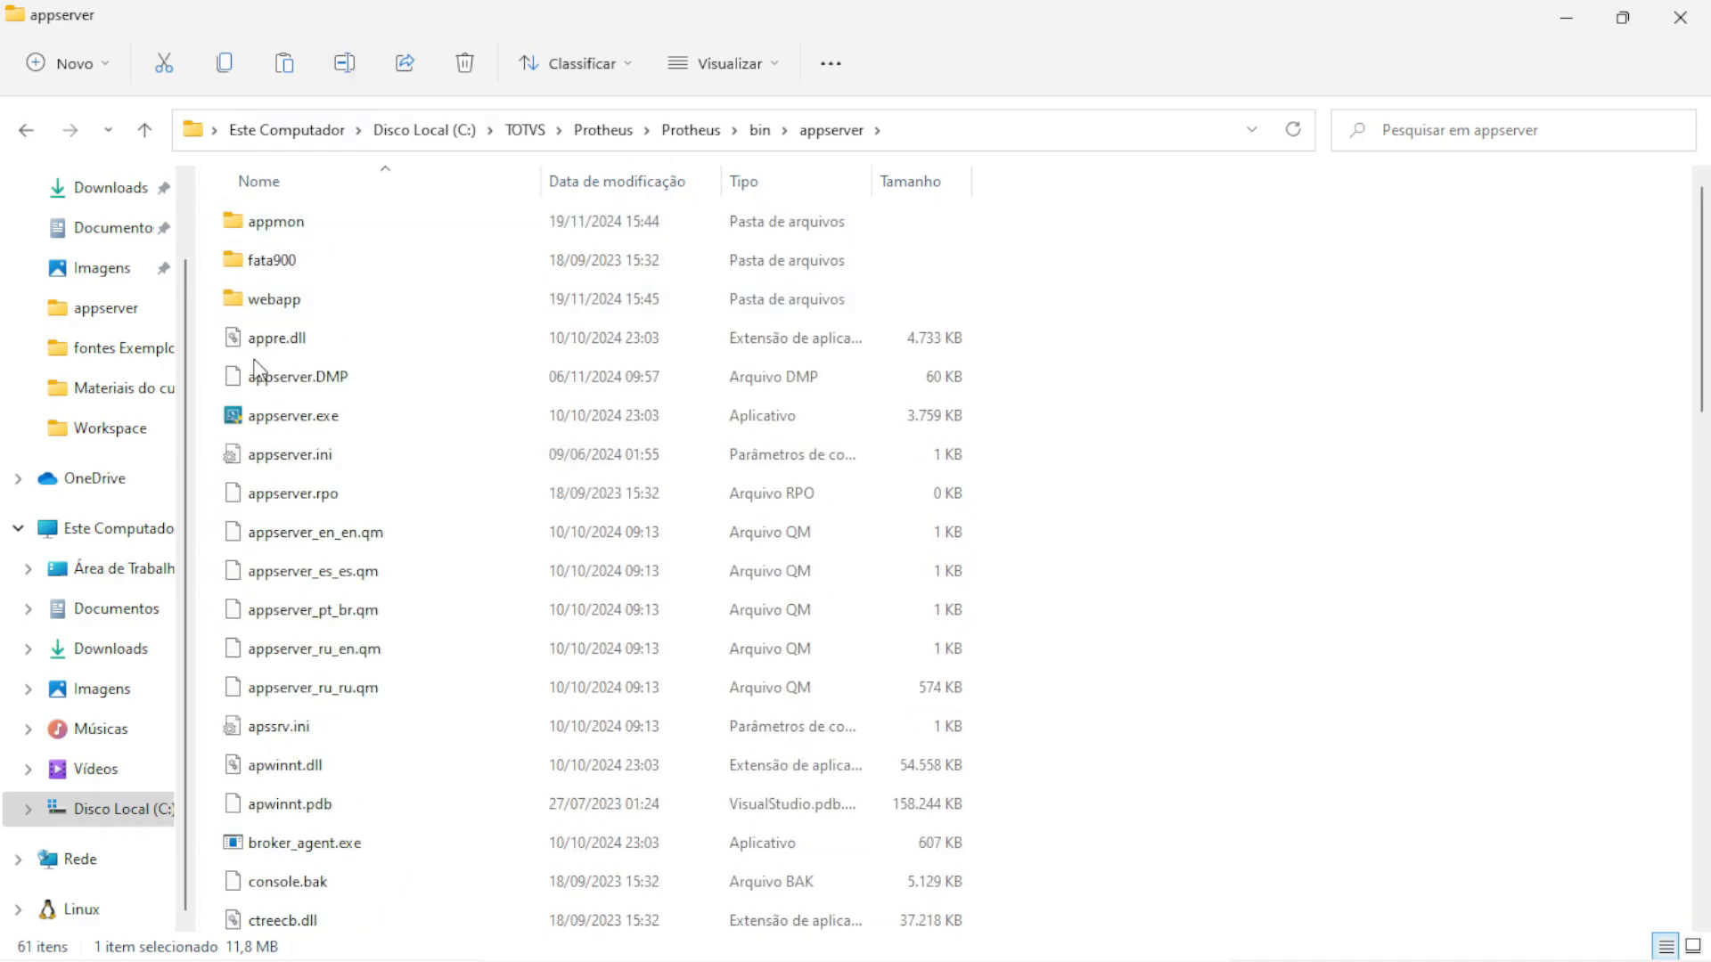
pyautogui.click(306, 458)
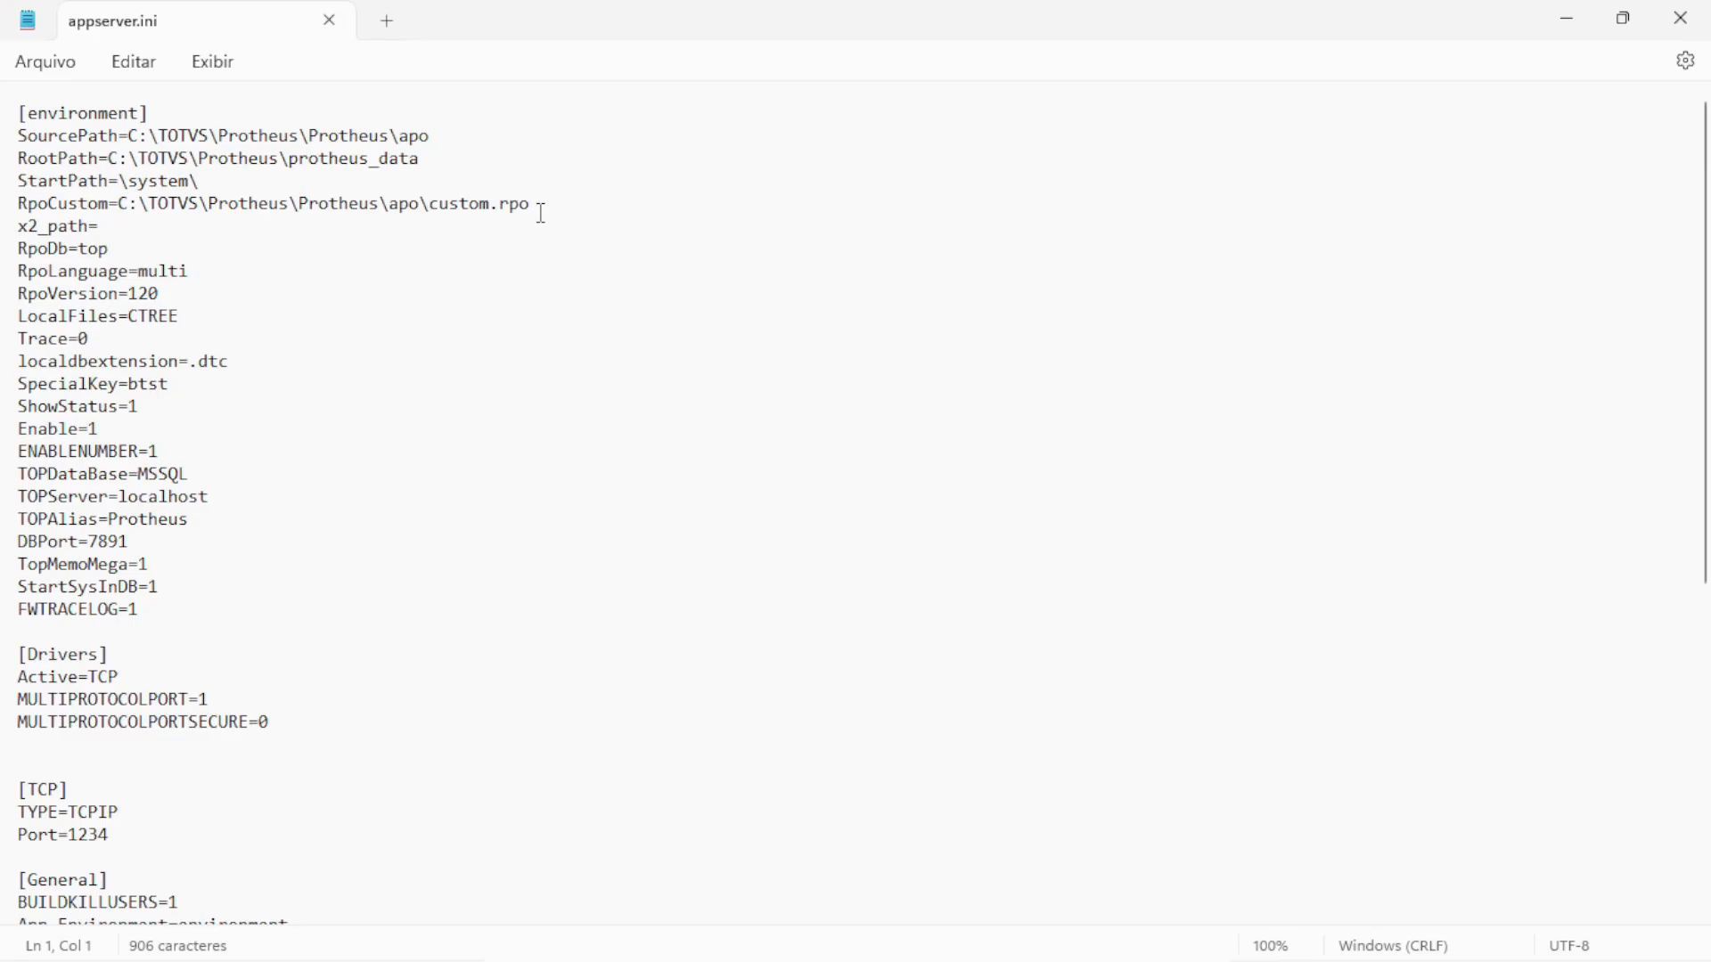
pyautogui.scroll(-8, 660, 574)
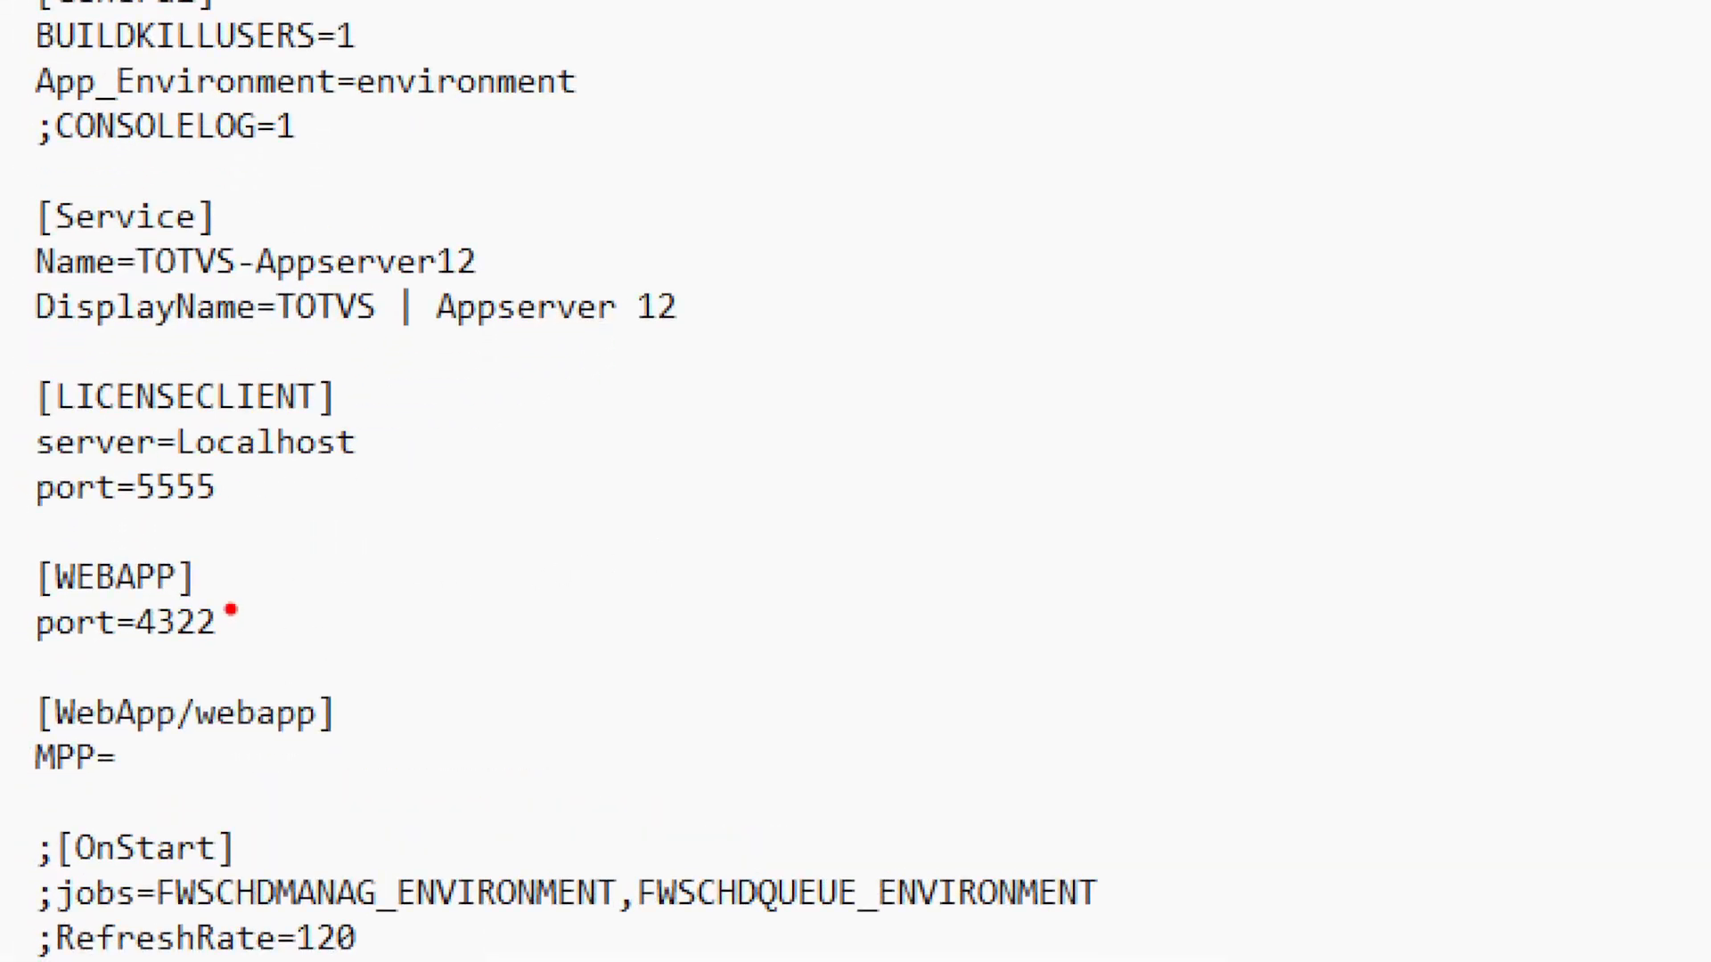
pyautogui.moveTo(251, 592); pyautogui.dragTo(437, 548)
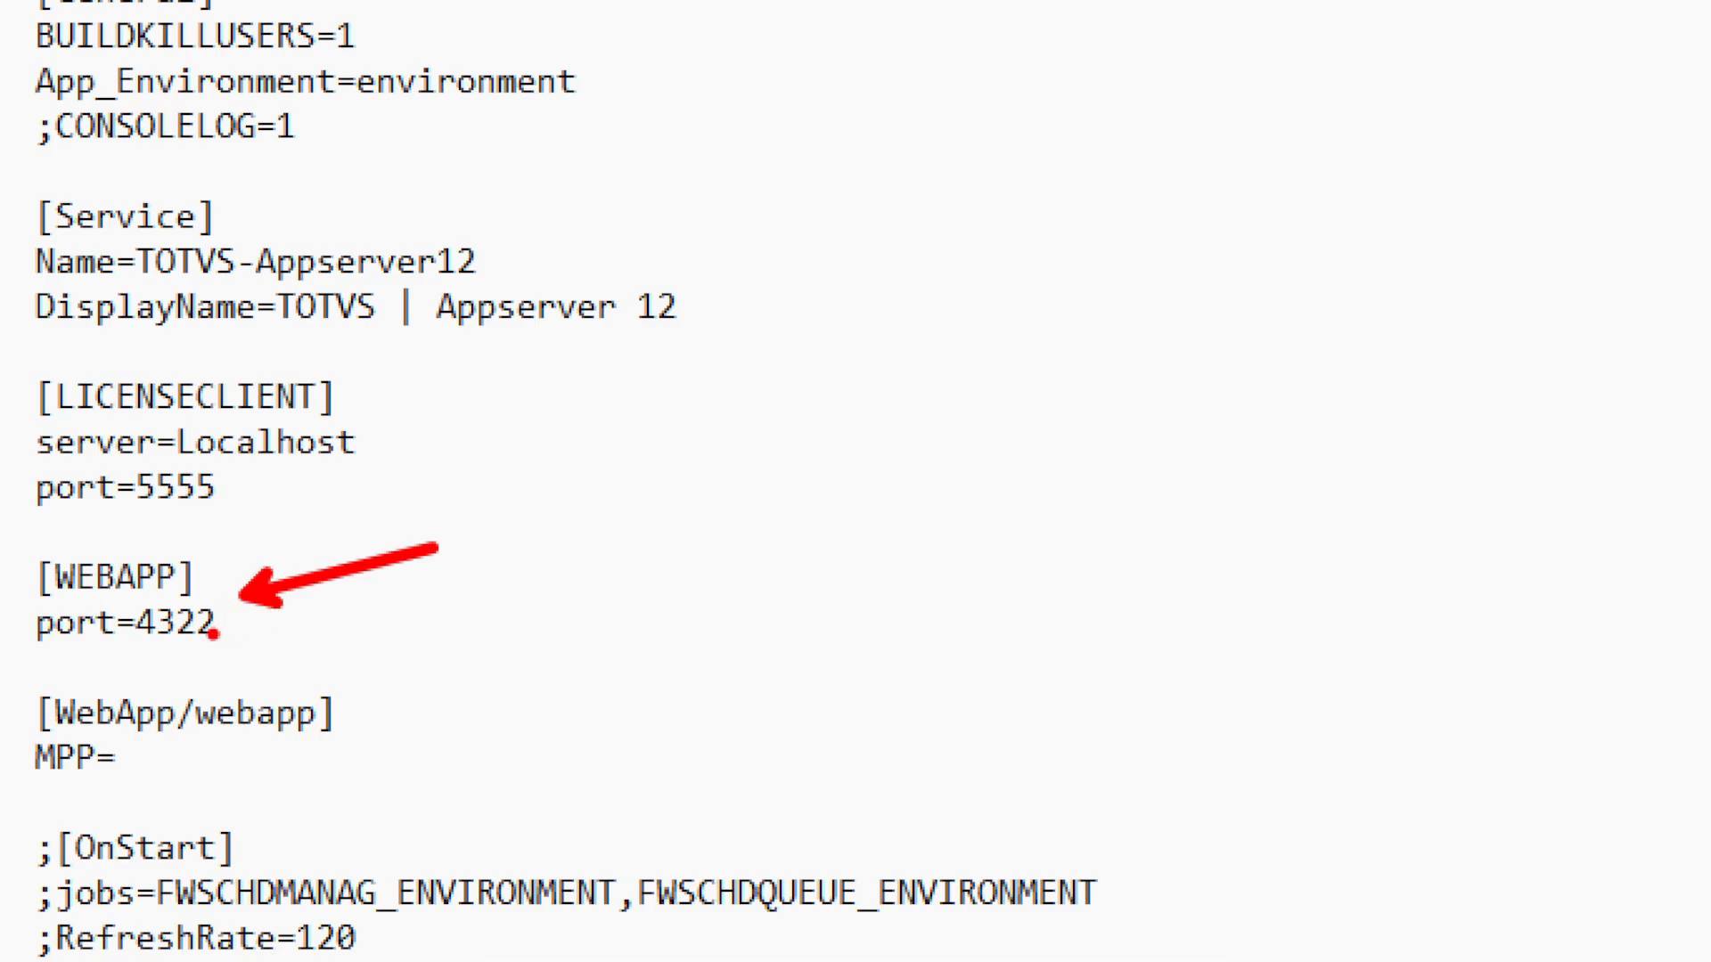
pyautogui.press('Escape')
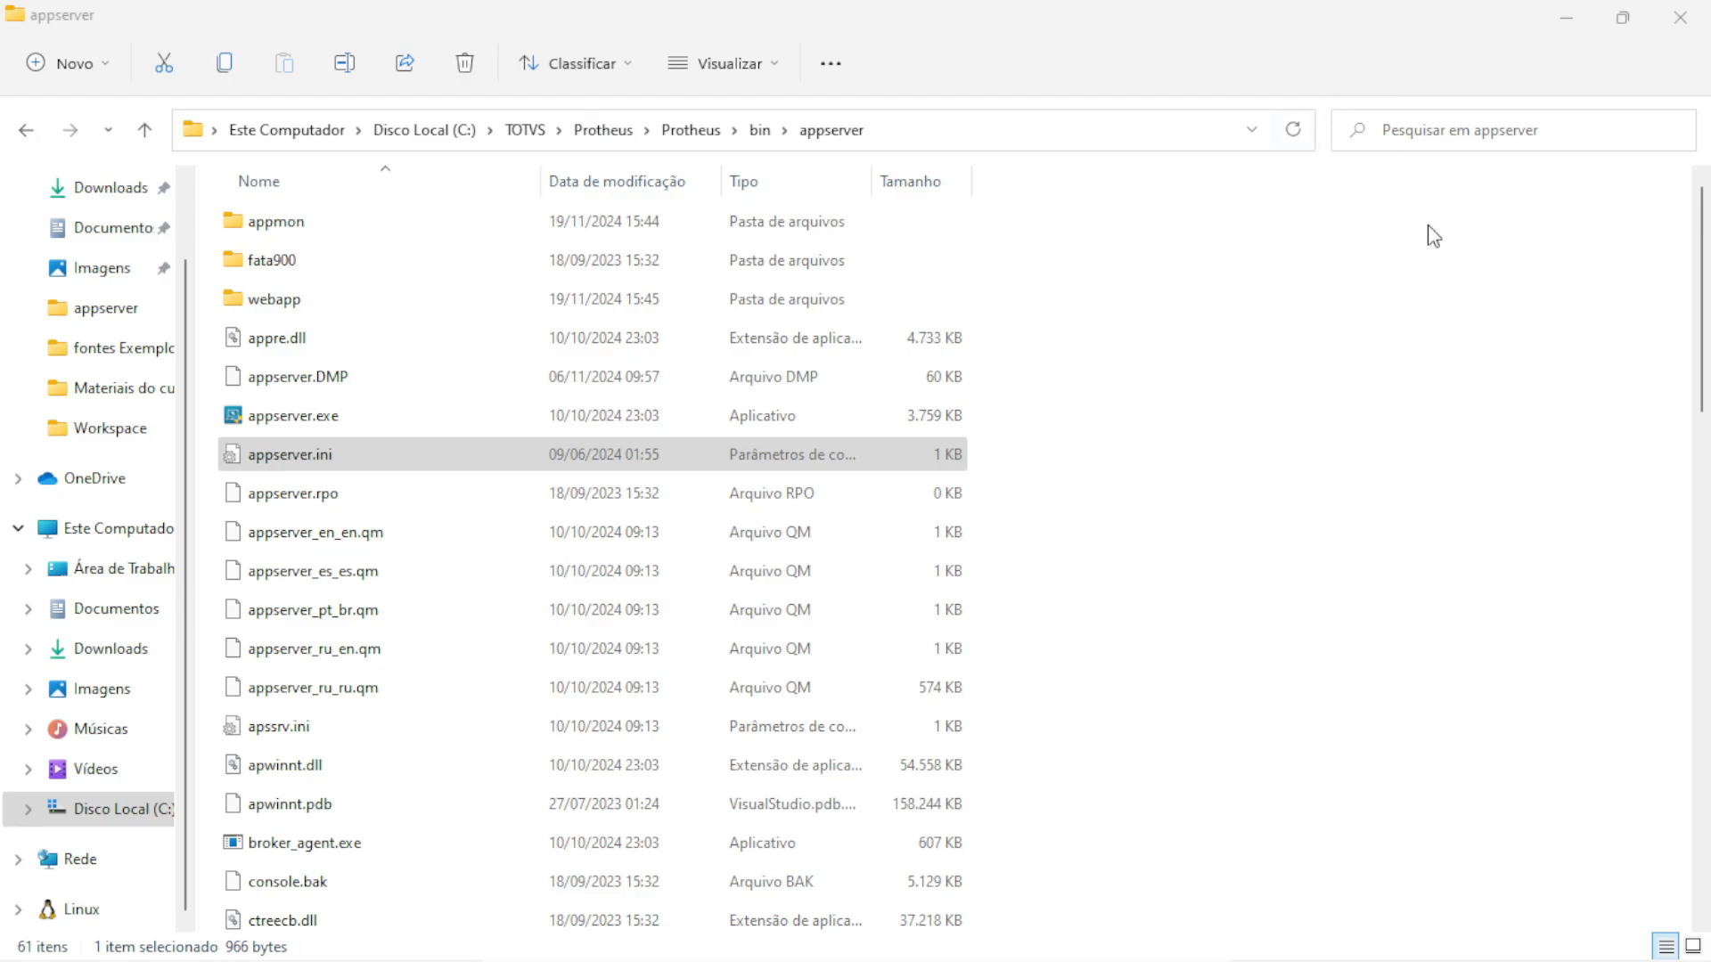
# Close the appserver window and start License, dbaccess64 and AppServer as administrator
pyautogui.click(1681, 22)
pyautogui.doubleClick(260, 223)
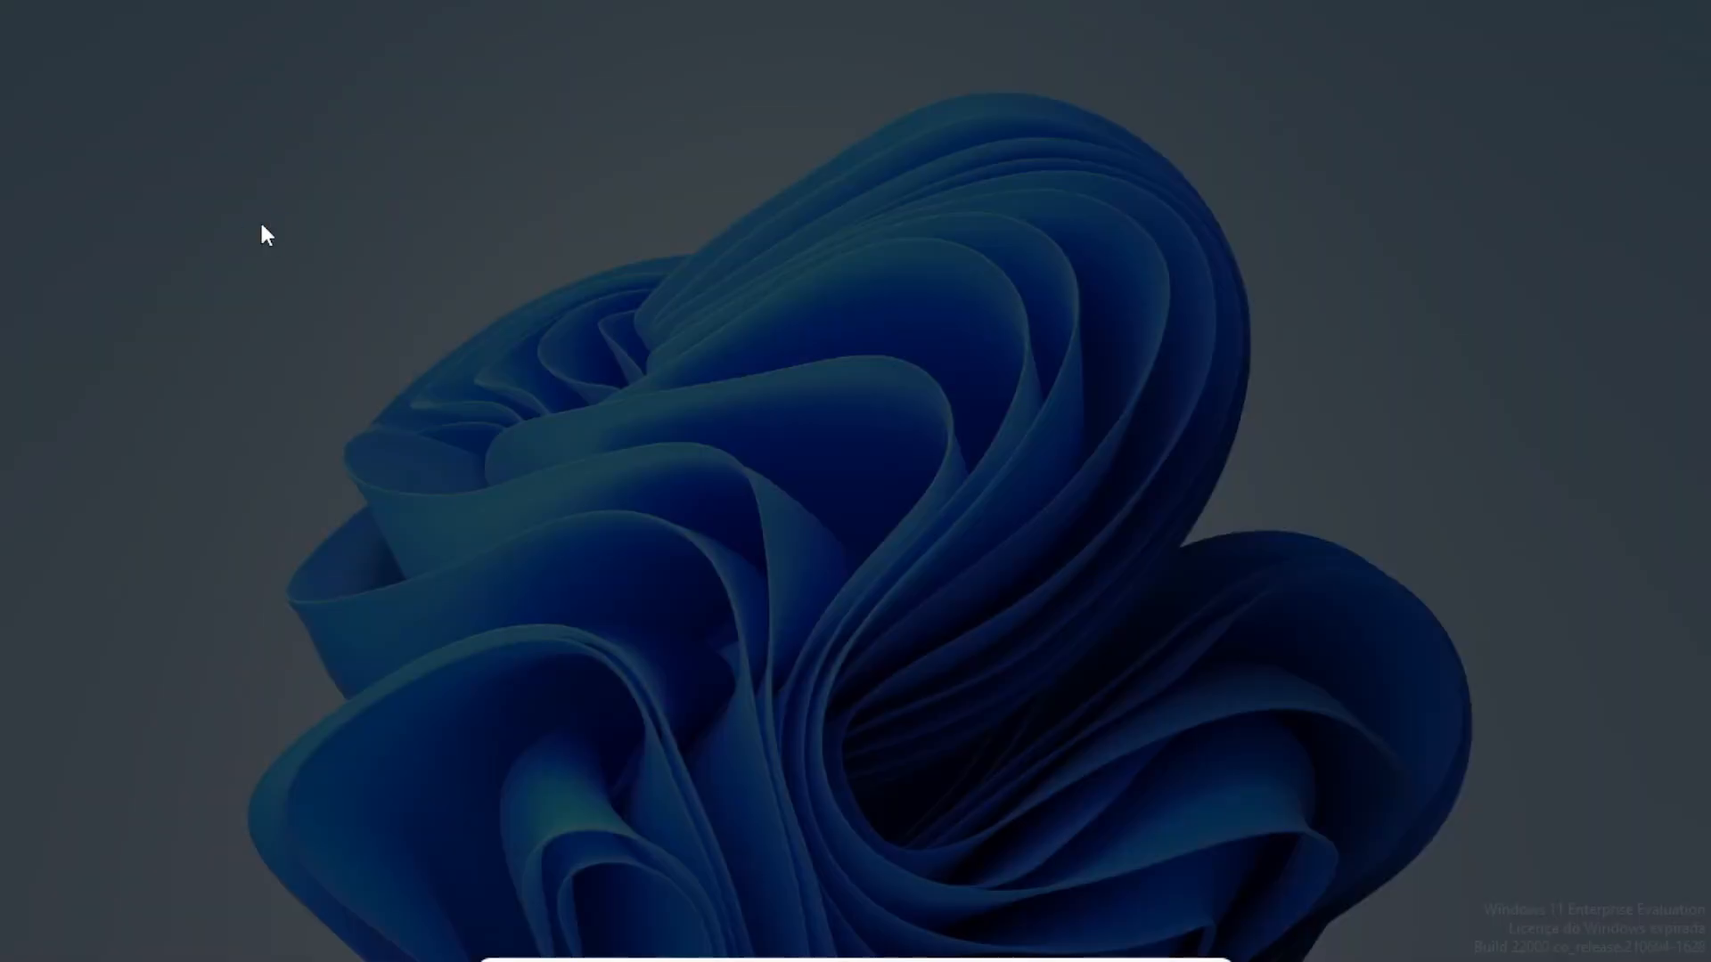
pyautogui.click(783, 675)
pyautogui.click(323, 261)
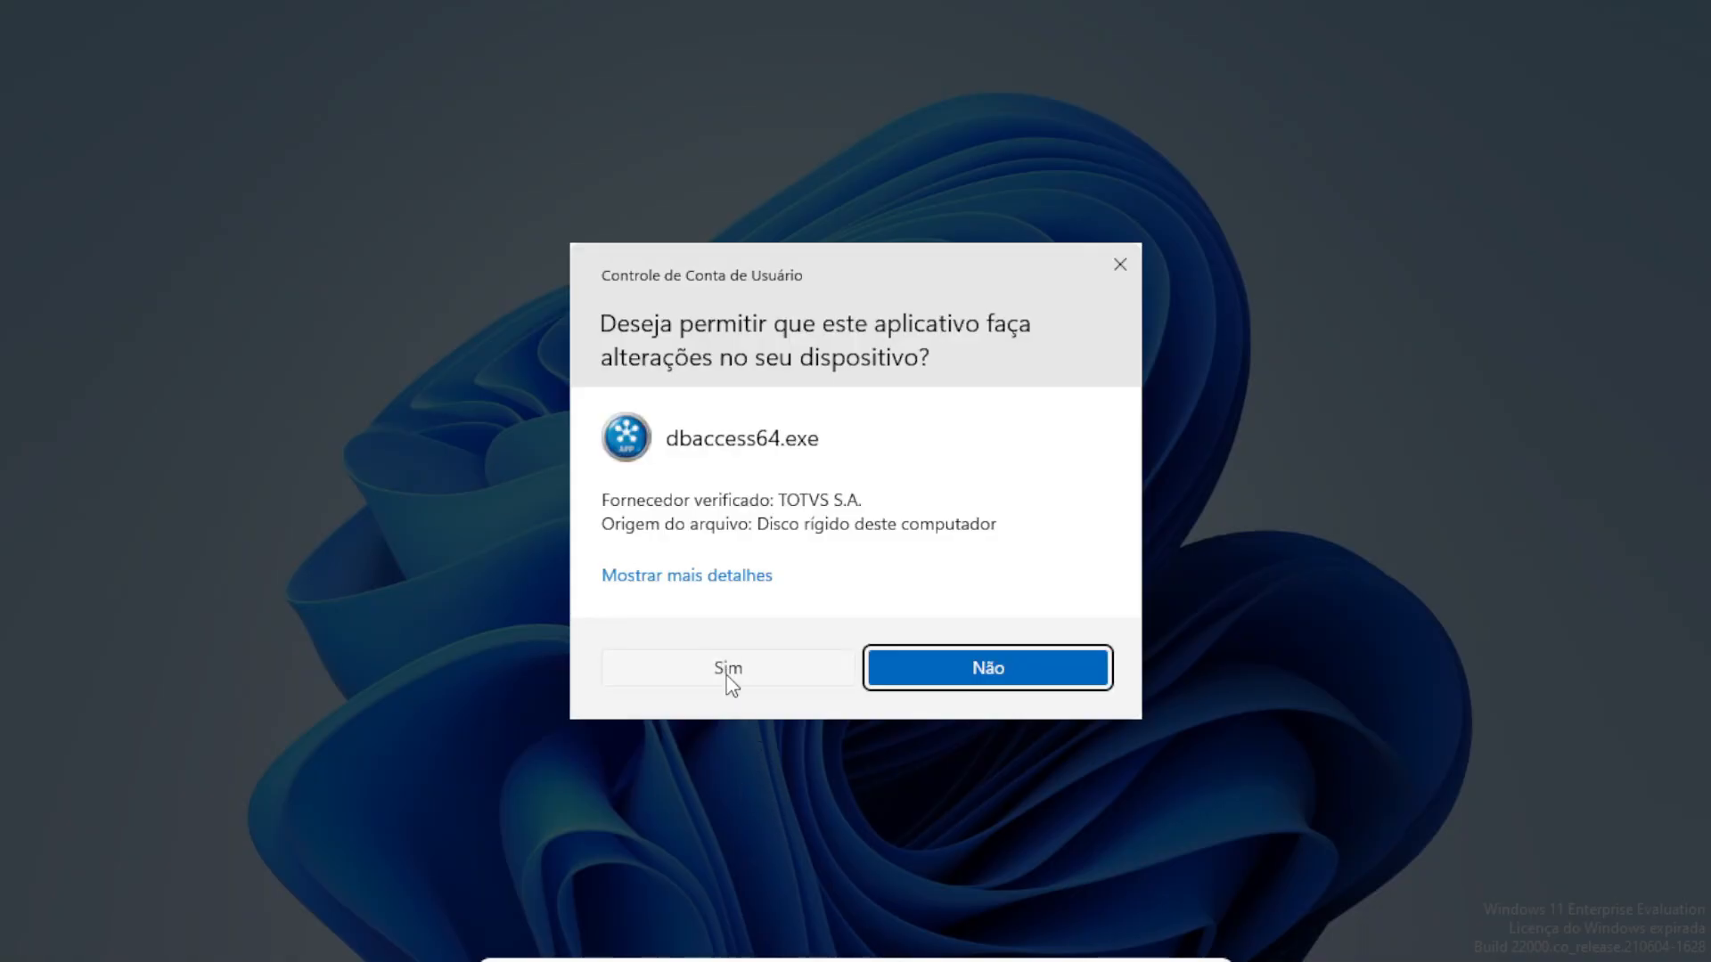
pyautogui.click(727, 675)
pyautogui.doubleClick(261, 301)
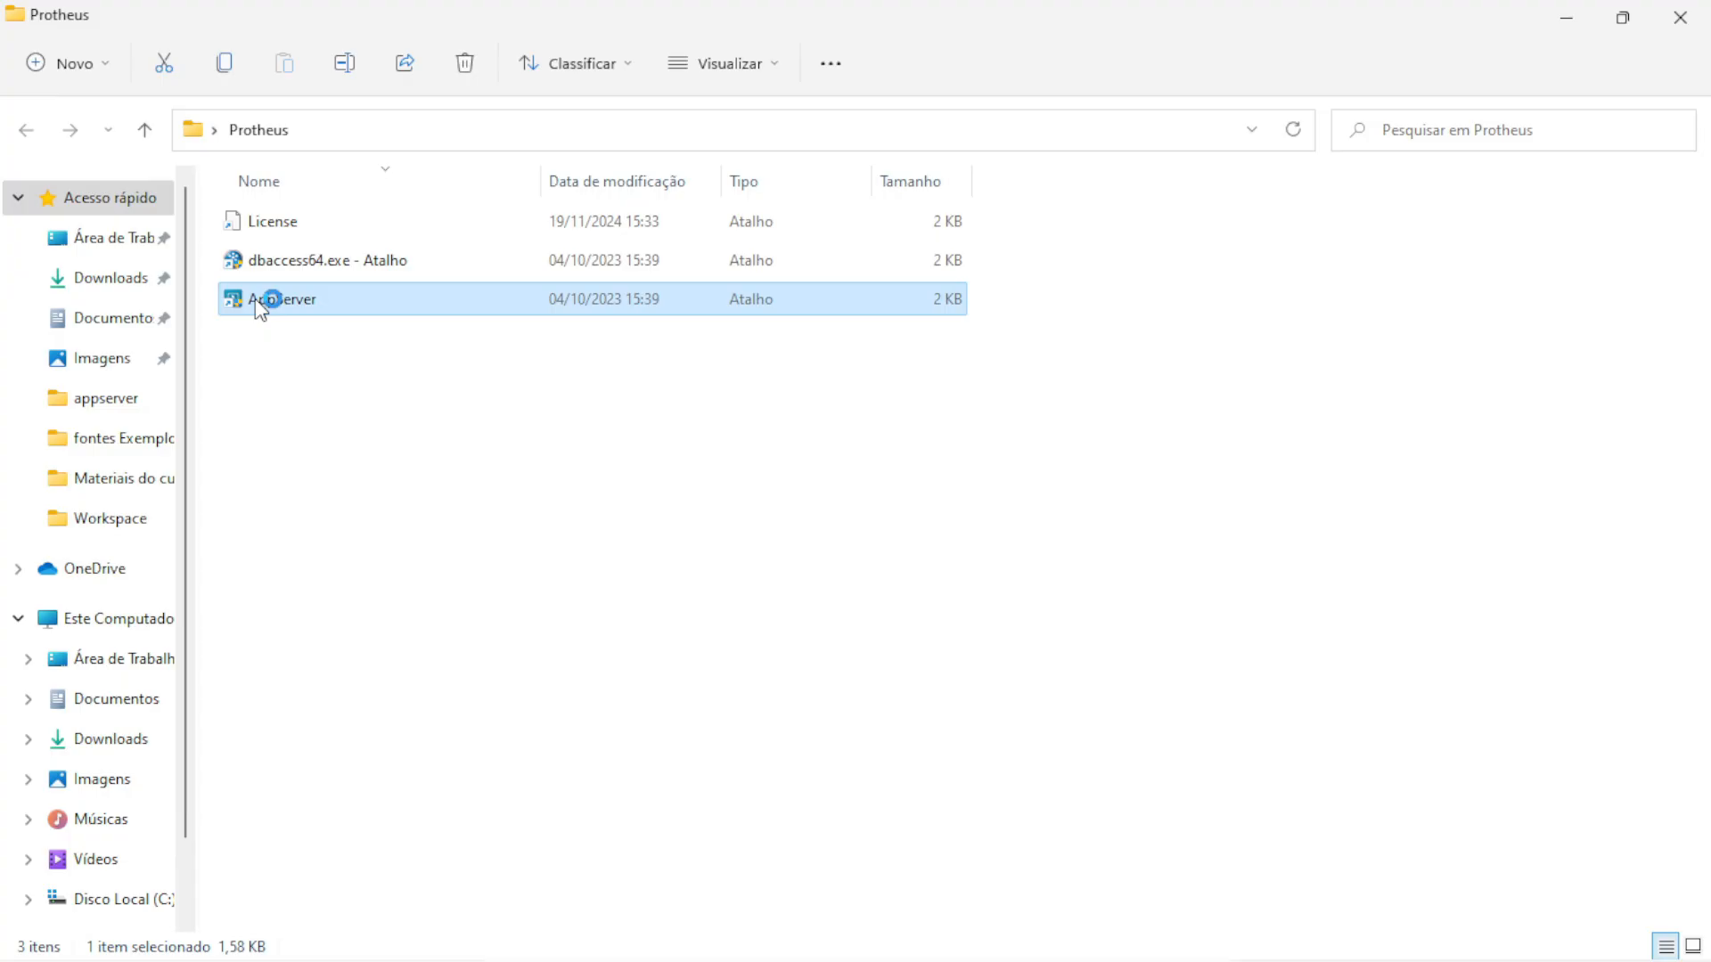
pyautogui.click(729, 668)
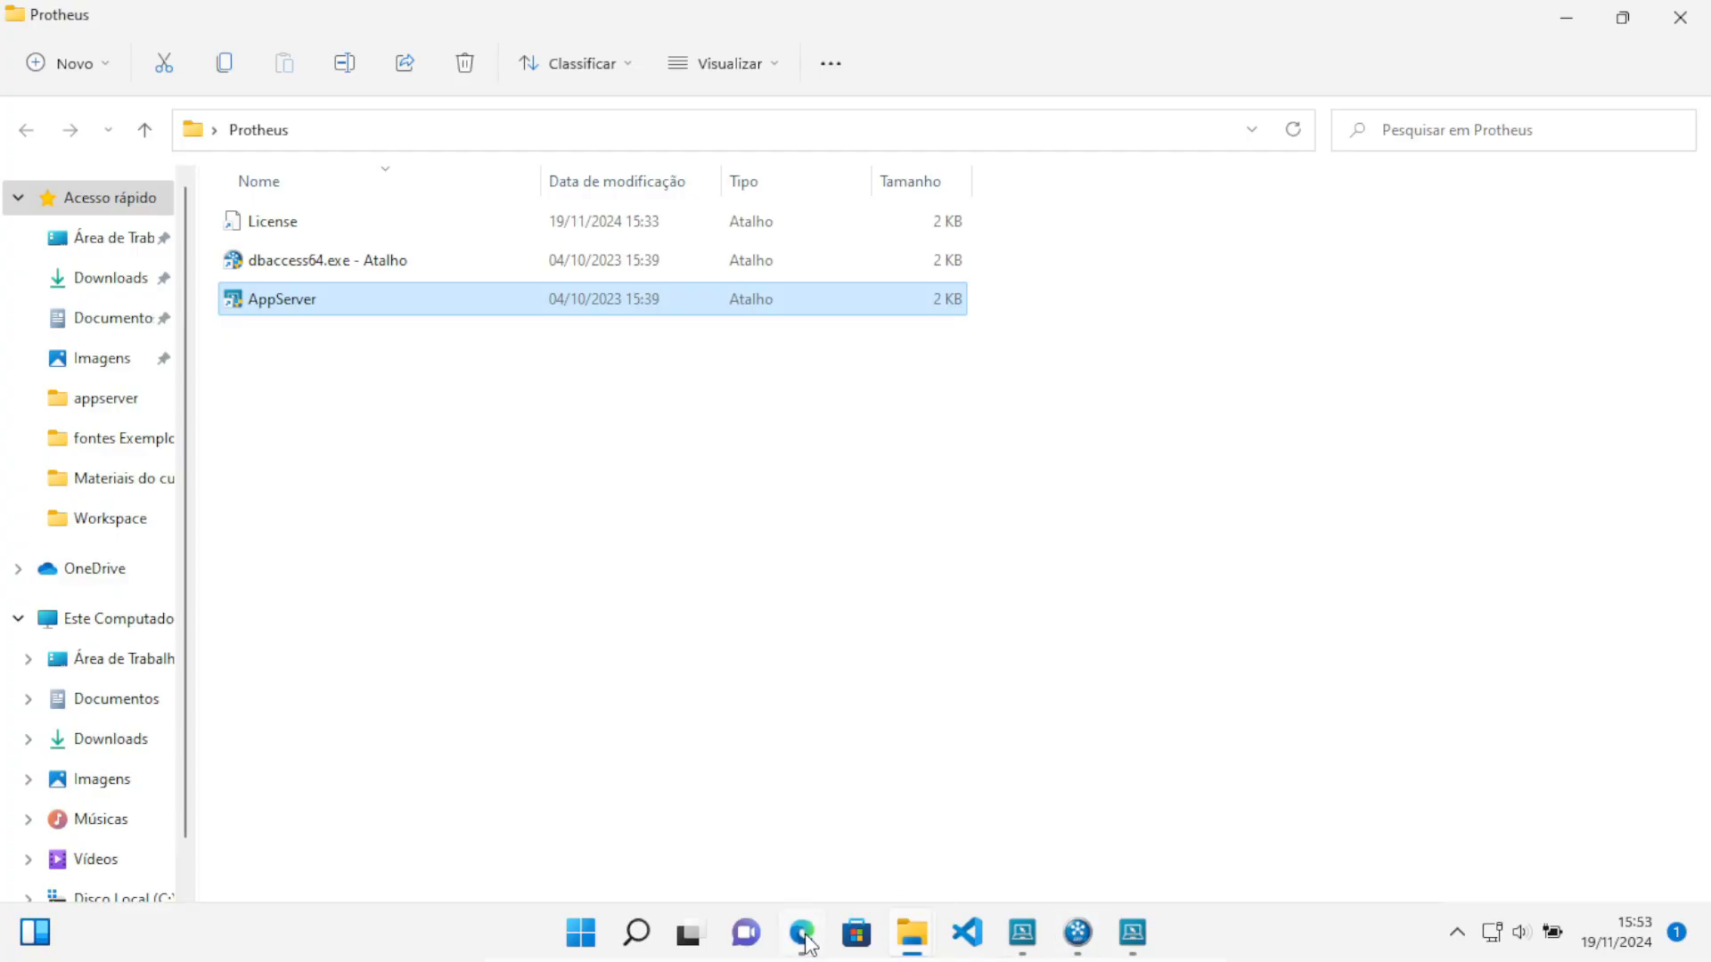
pyautogui.click(802, 946)
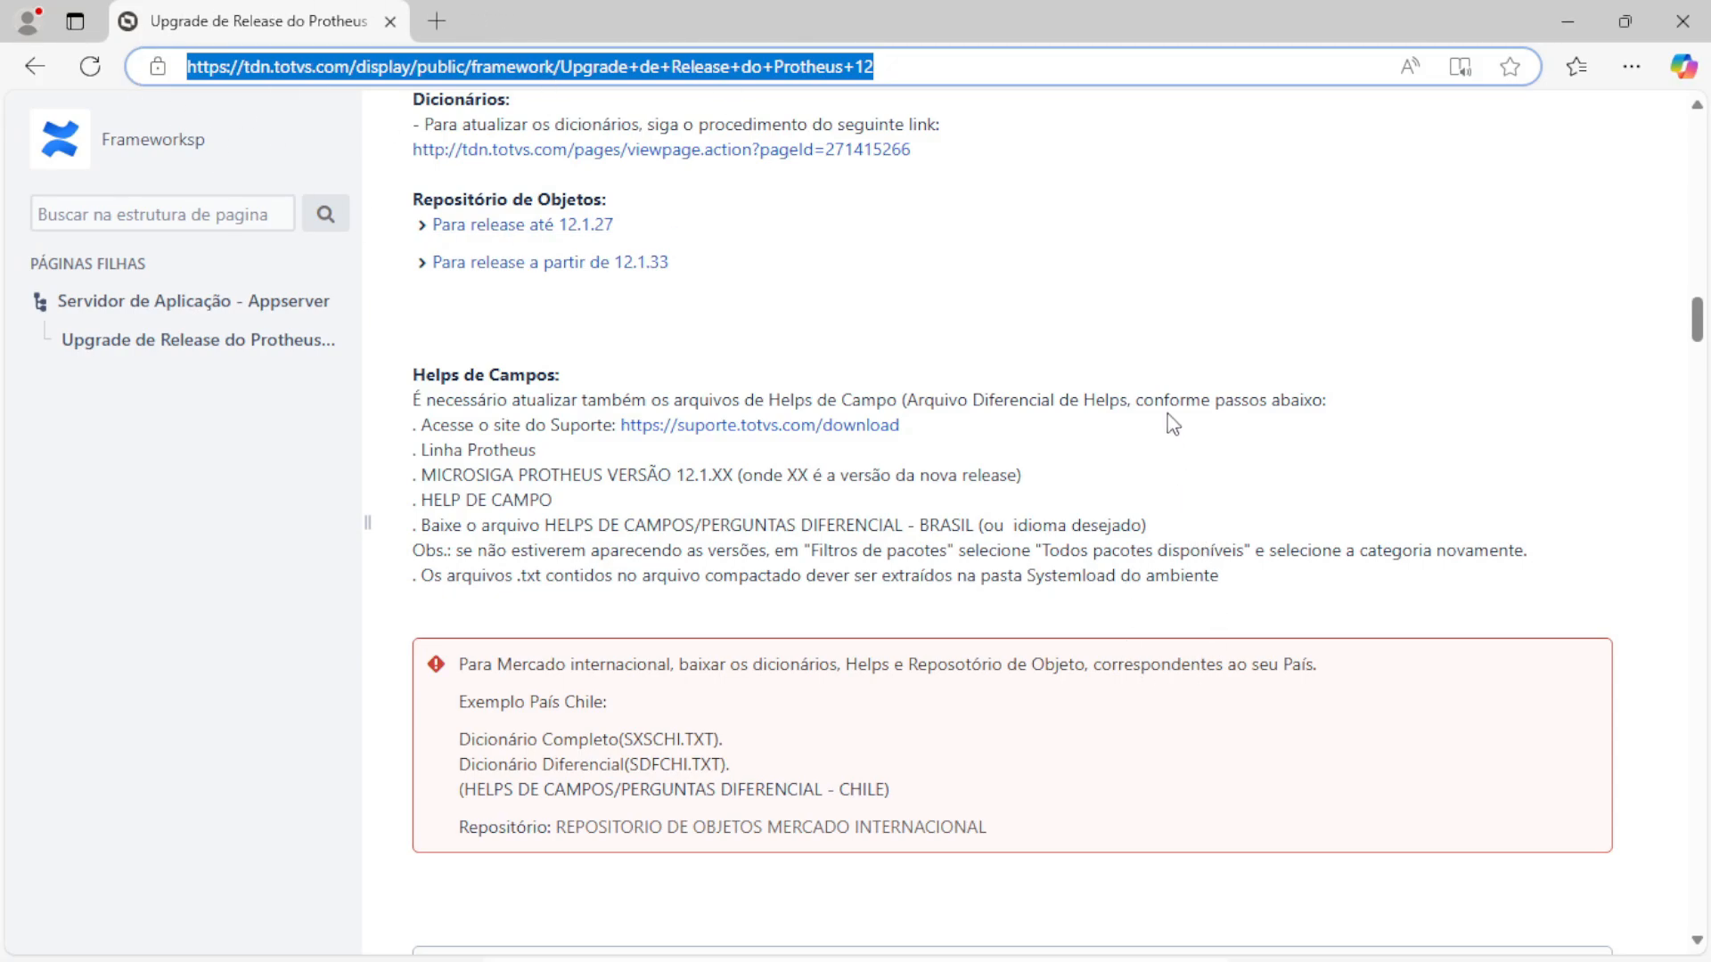
# Open localhost:4322 in Edge and install SmartClient HTML as an app with a desktop shortcut
pyautogui.click(437, 24)
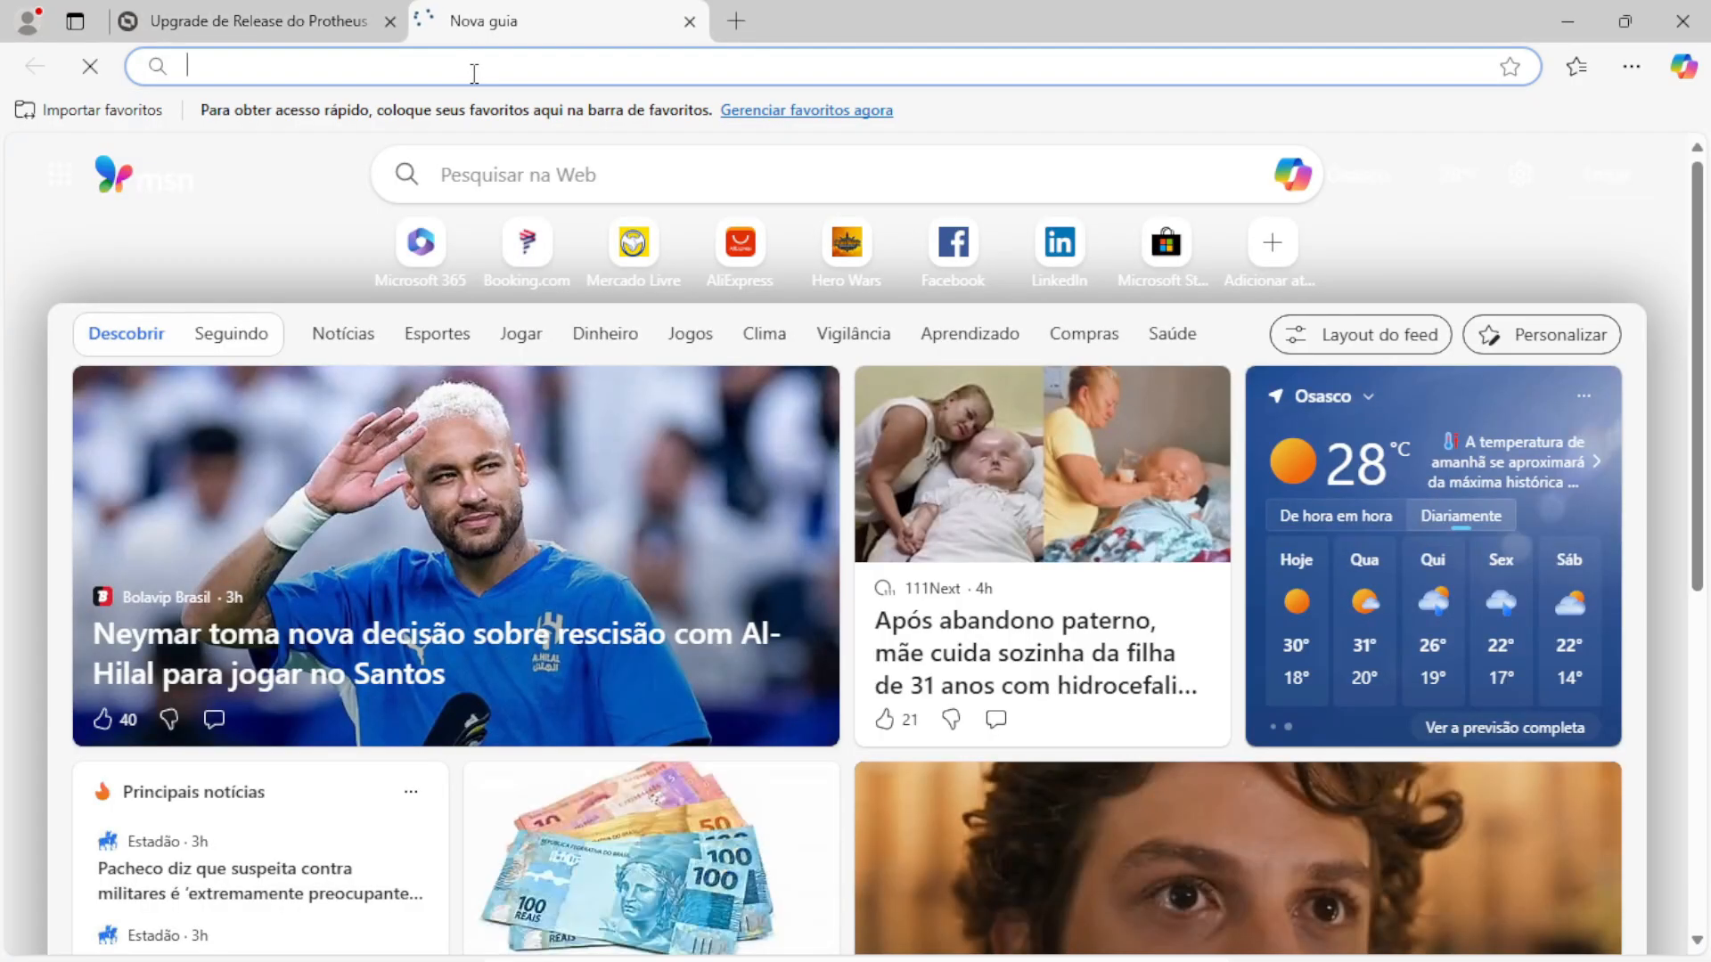
pyautogui.write('localhost')
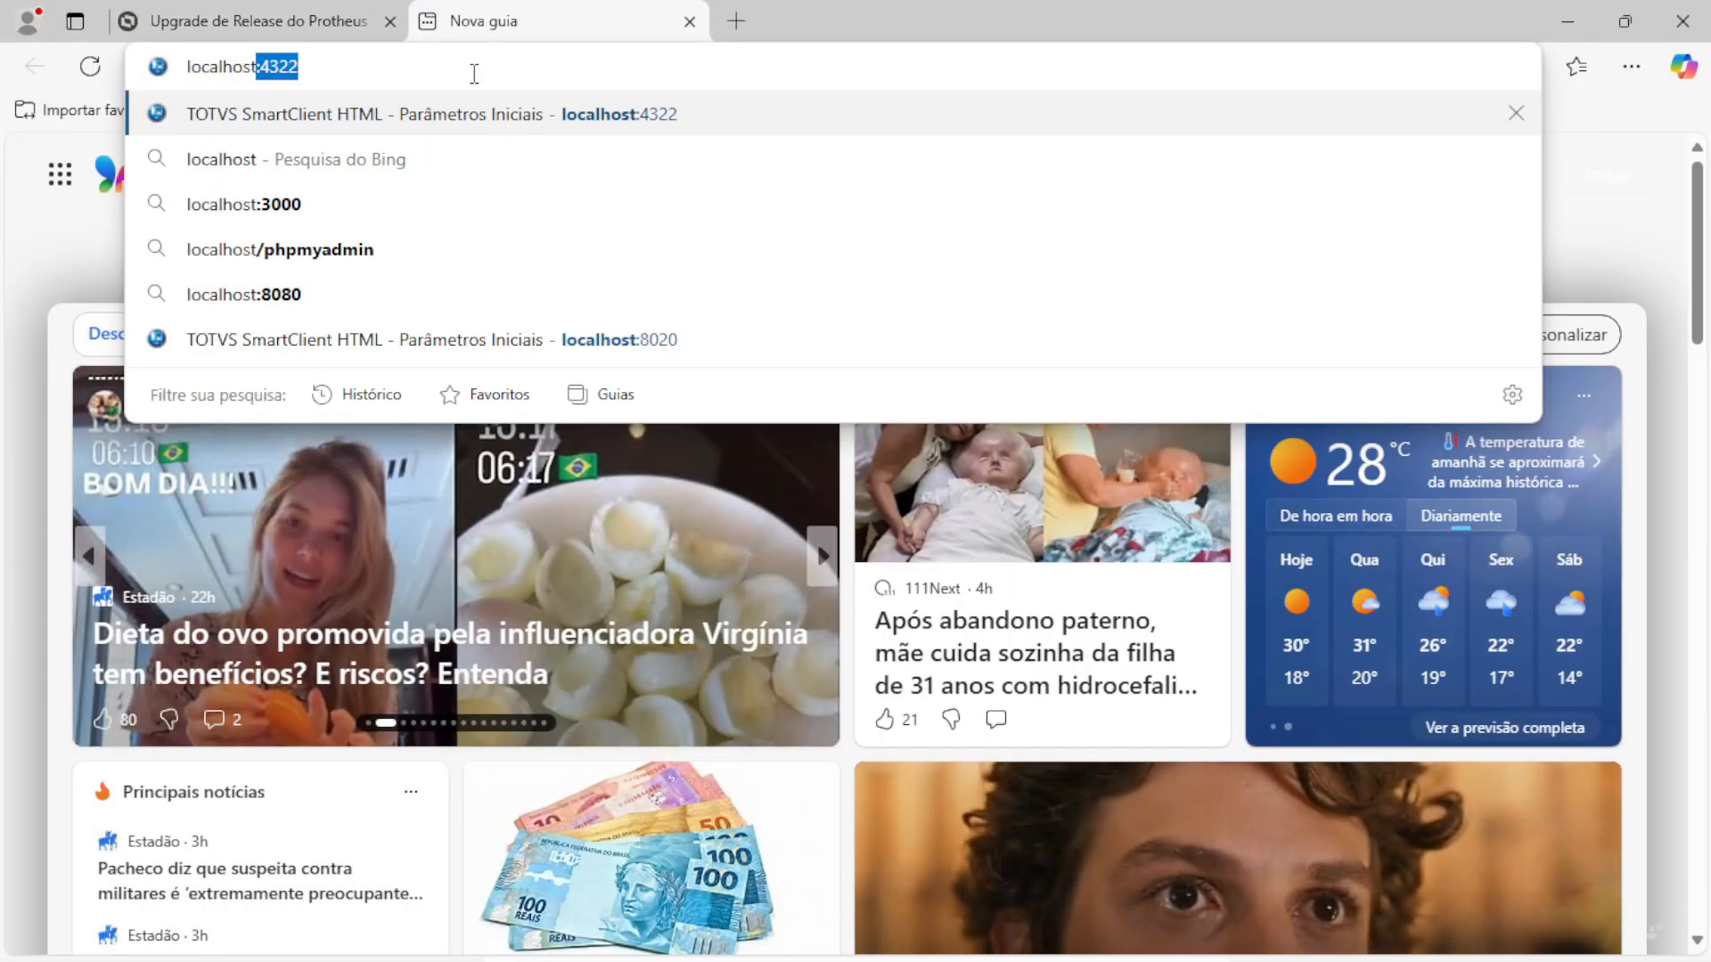
pyautogui.write(':')
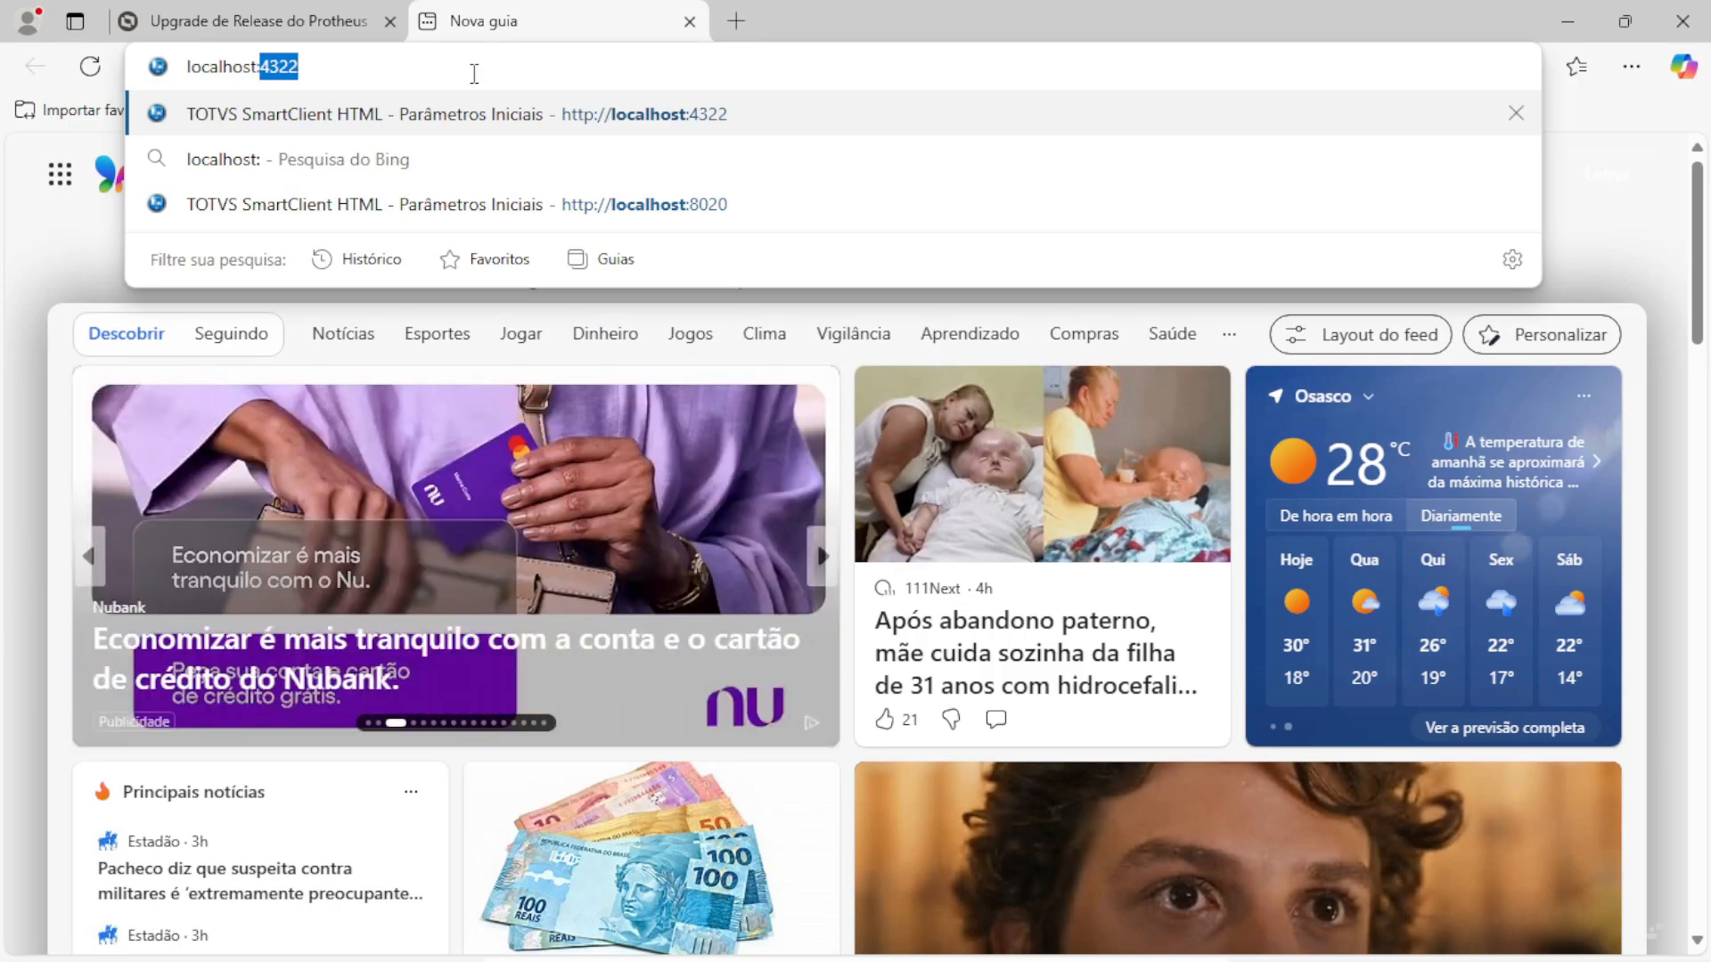
pyautogui.write('4322')
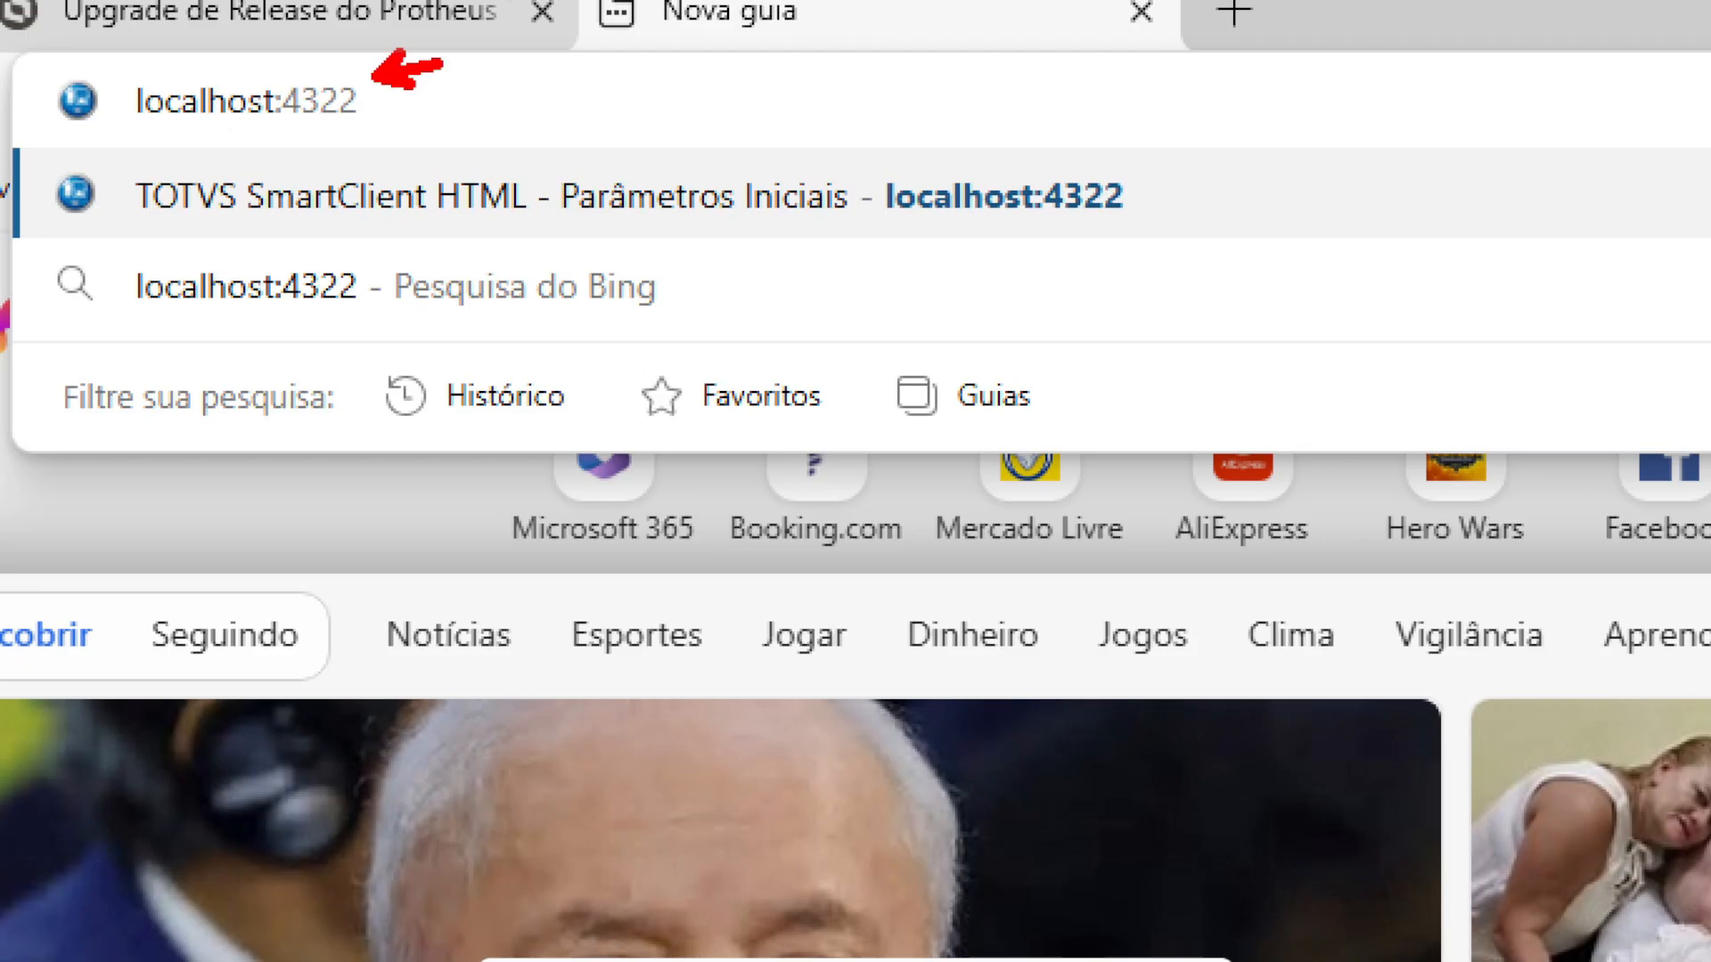
pyautogui.press('Return')
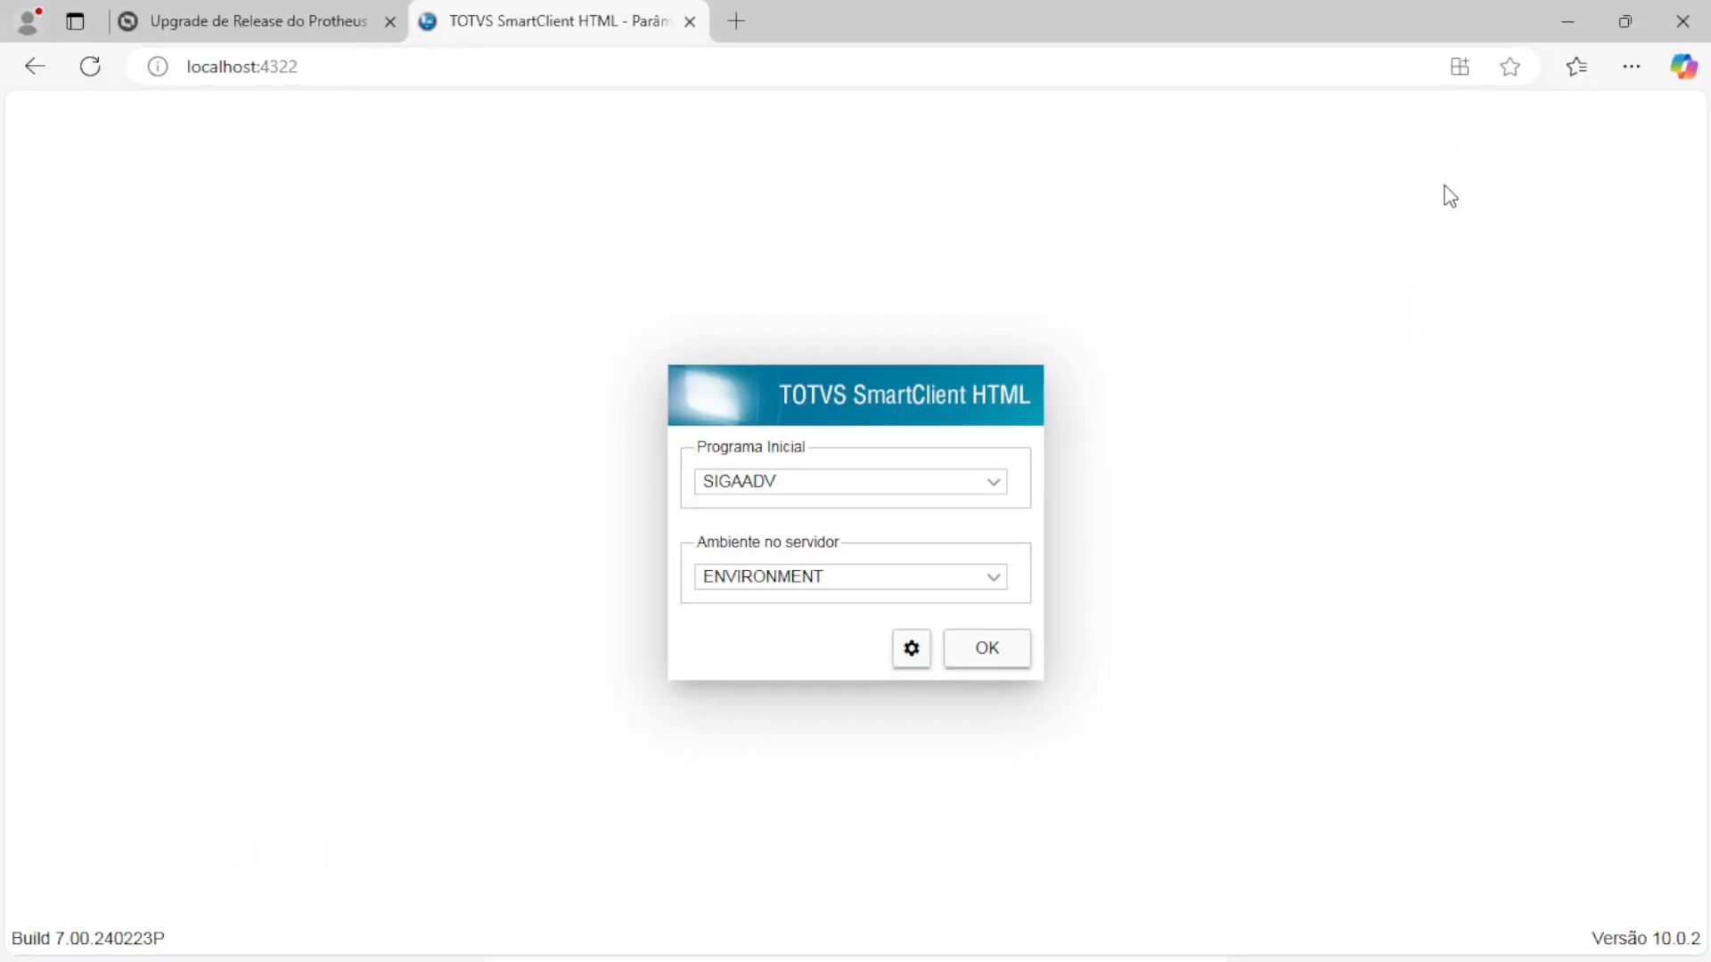
pyautogui.click(1458, 67)
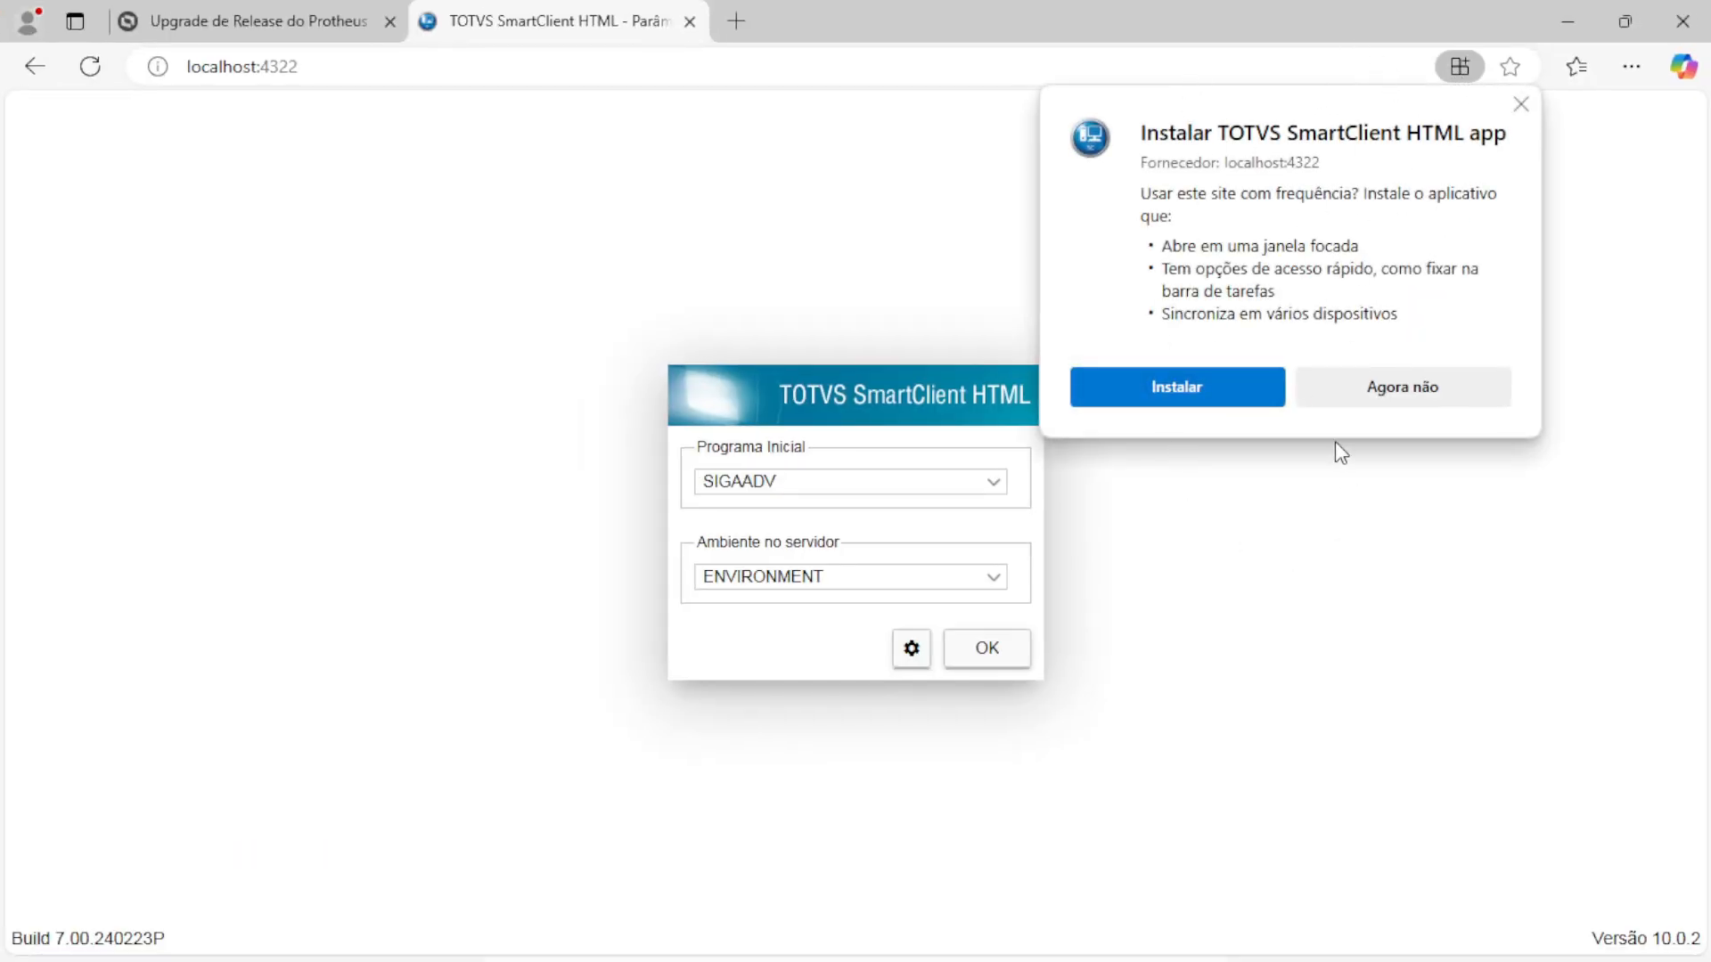
pyautogui.click(1198, 394)
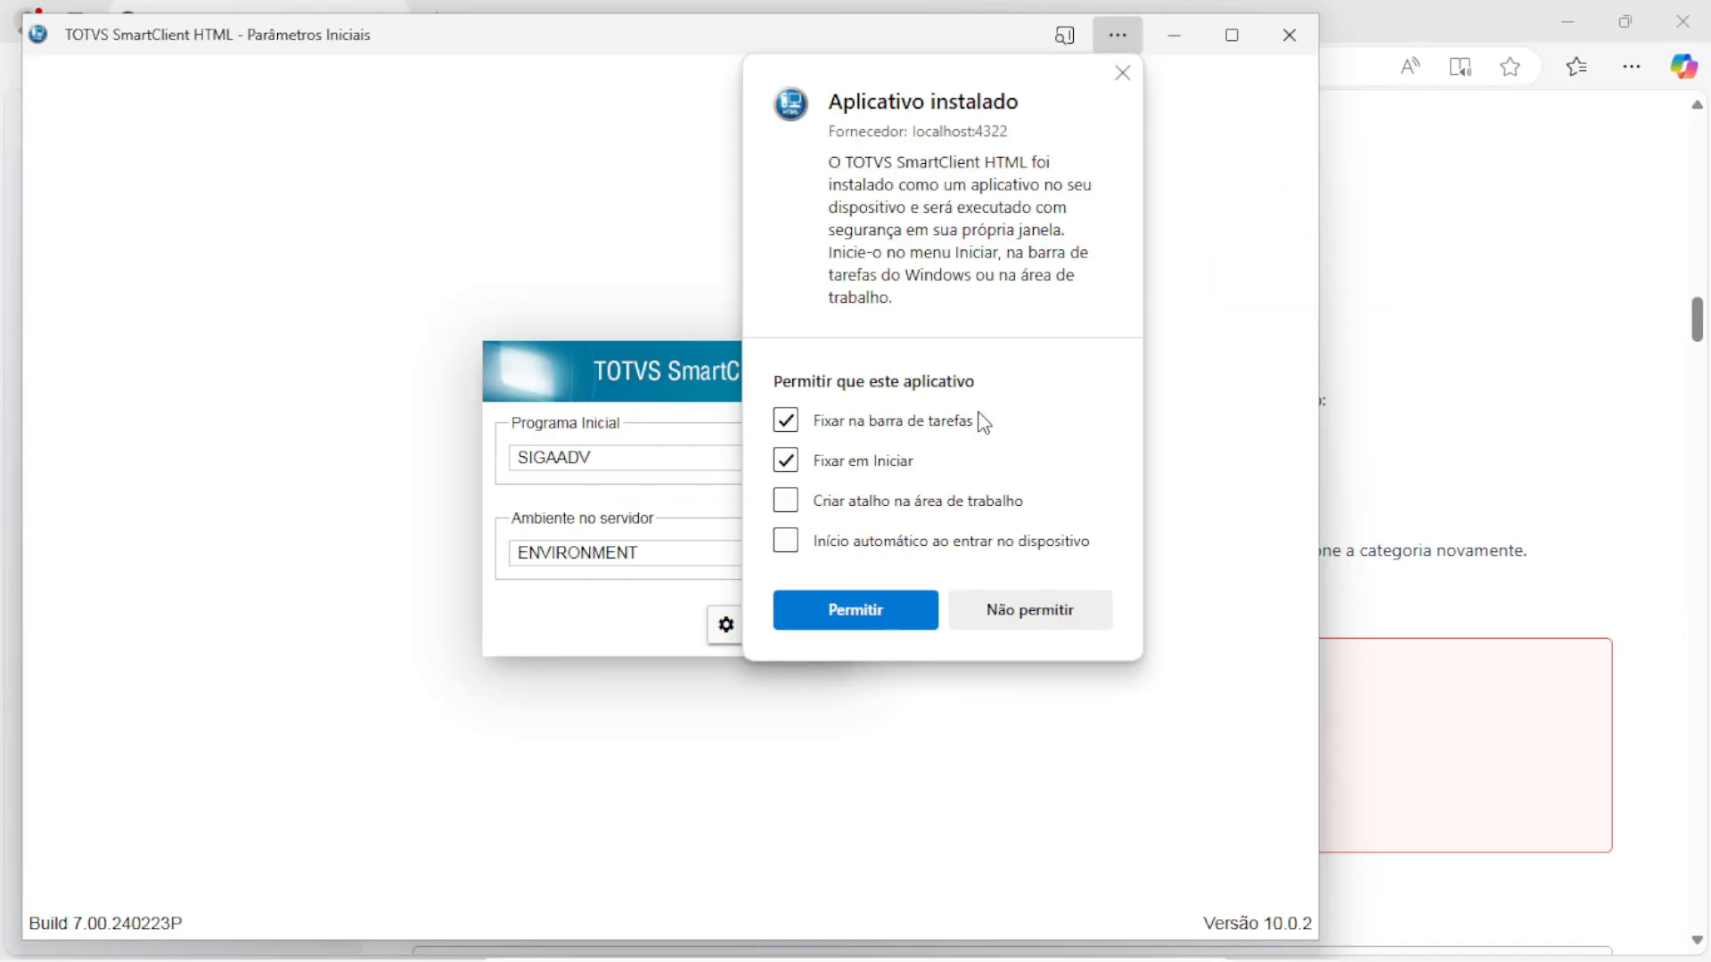
pyautogui.click(786, 501)
pyautogui.click(900, 609)
# Drag the SmartClient HTML desktop shortcut into the Protheus shortcuts folder
pyautogui.moveTo(558, 39); pyautogui.dragTo(724, 32)
pyautogui.click(1566, 27)
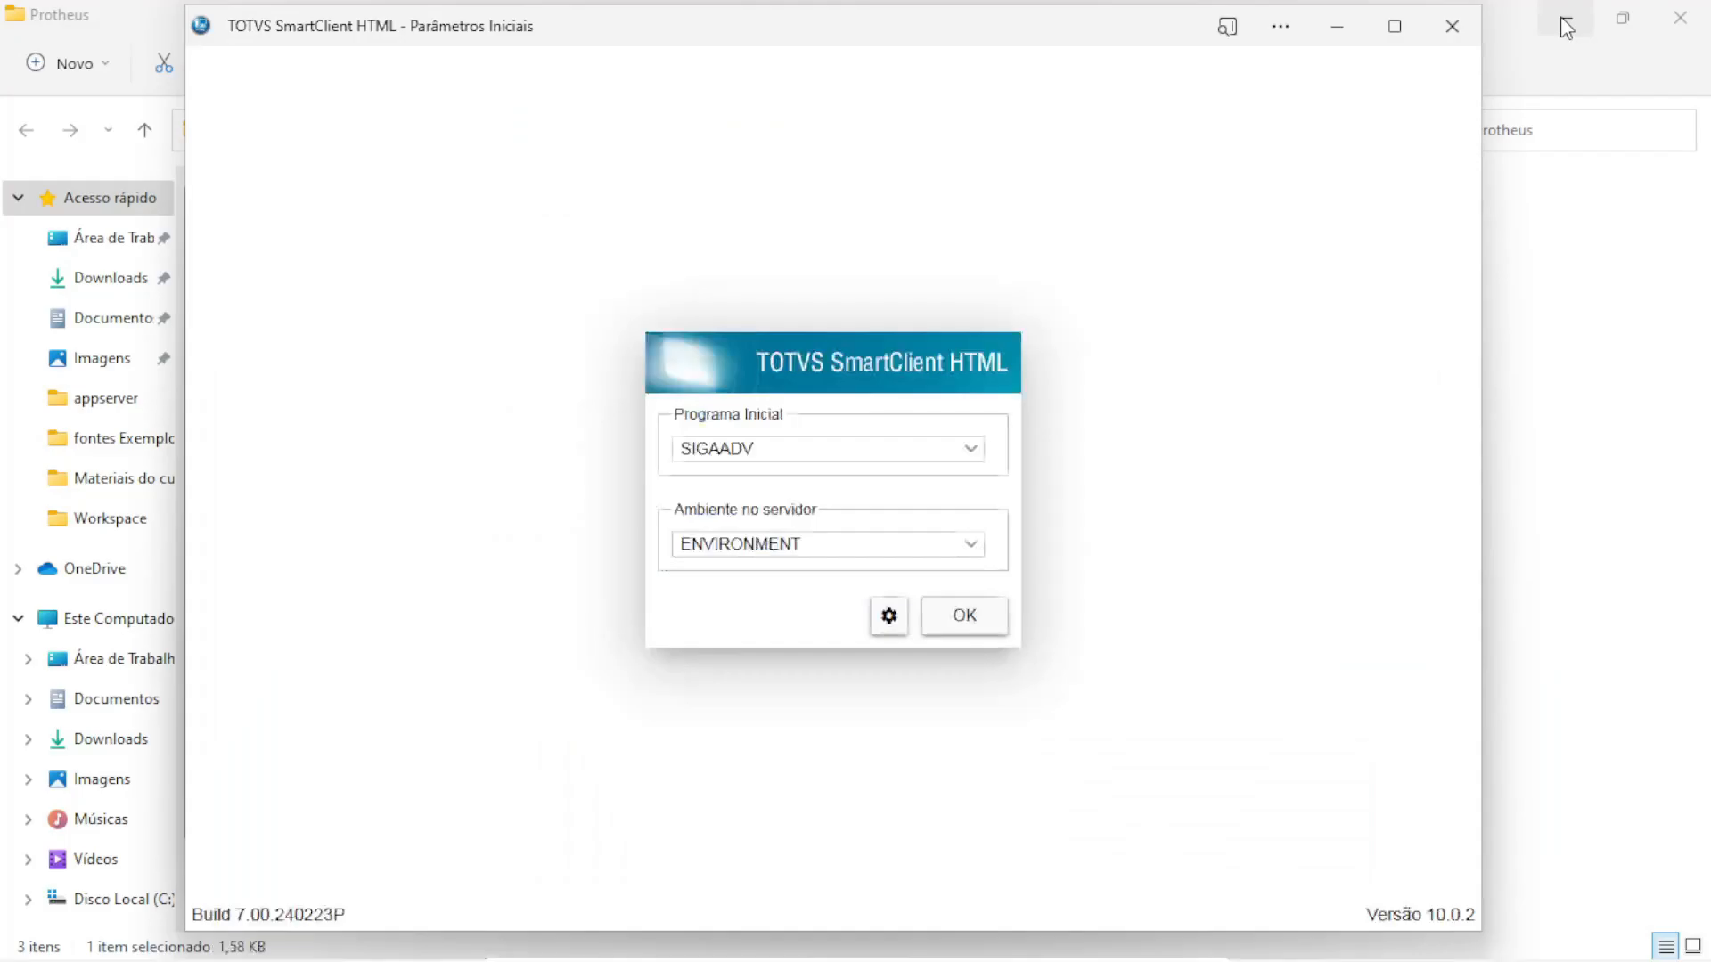
pyautogui.click(1532, 47)
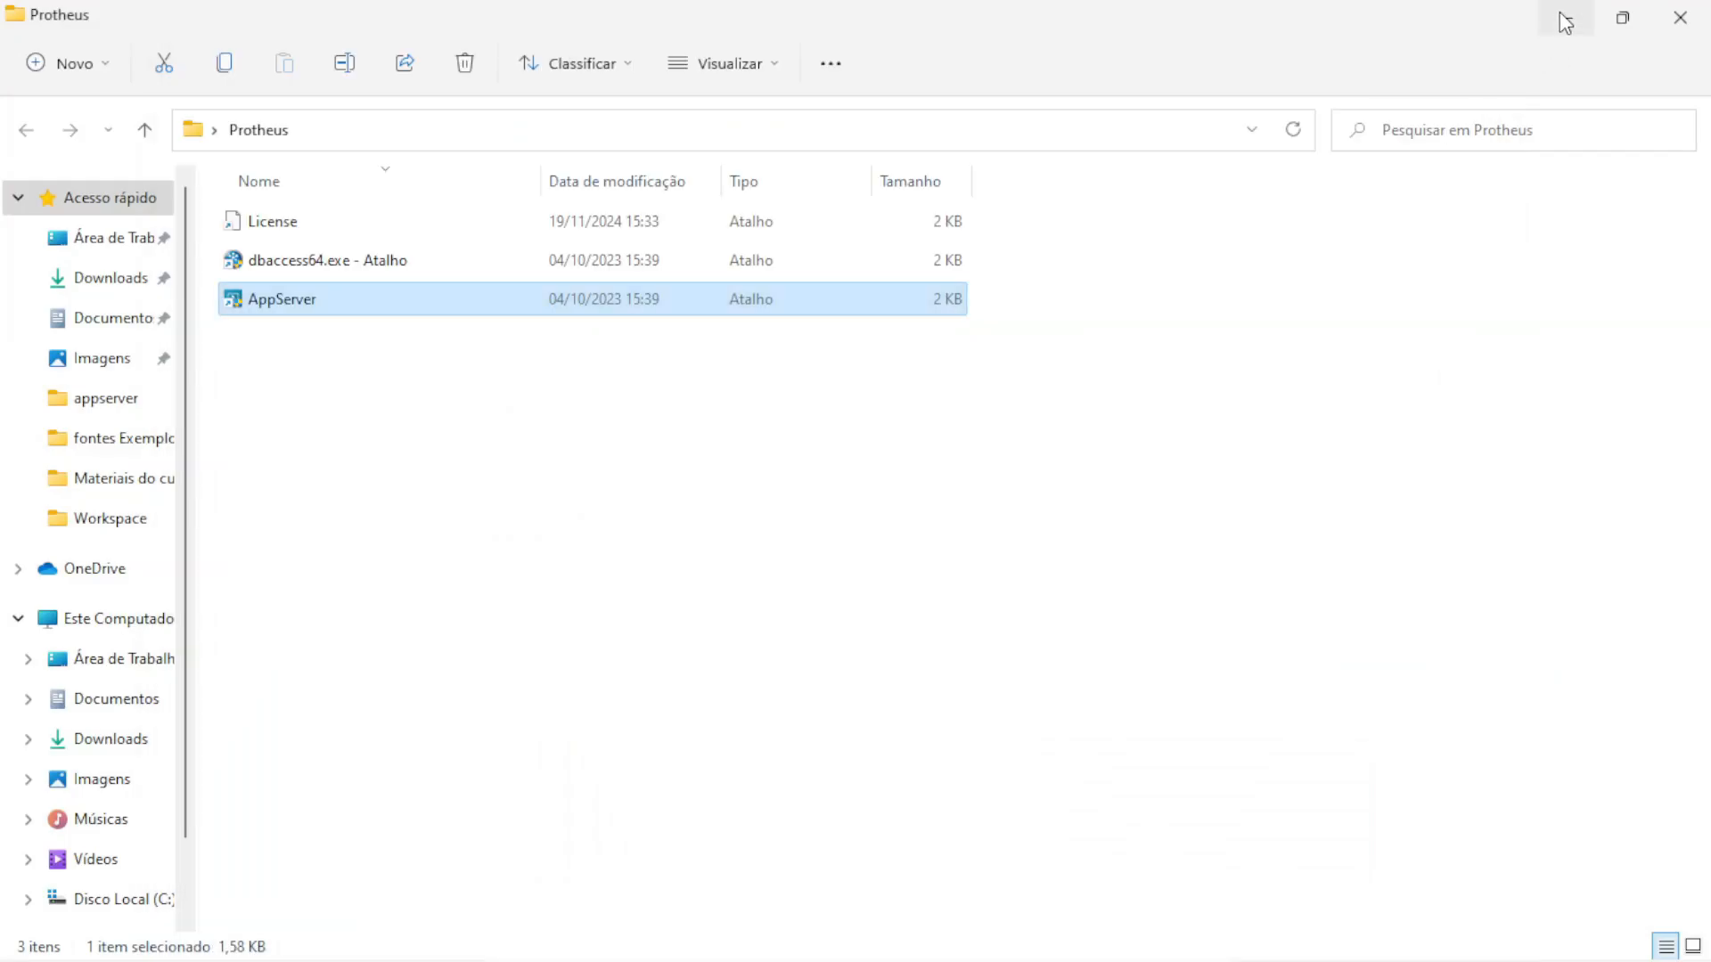
pyautogui.click(1440, 41)
pyautogui.click(1622, 18)
pyautogui.click(882, 44)
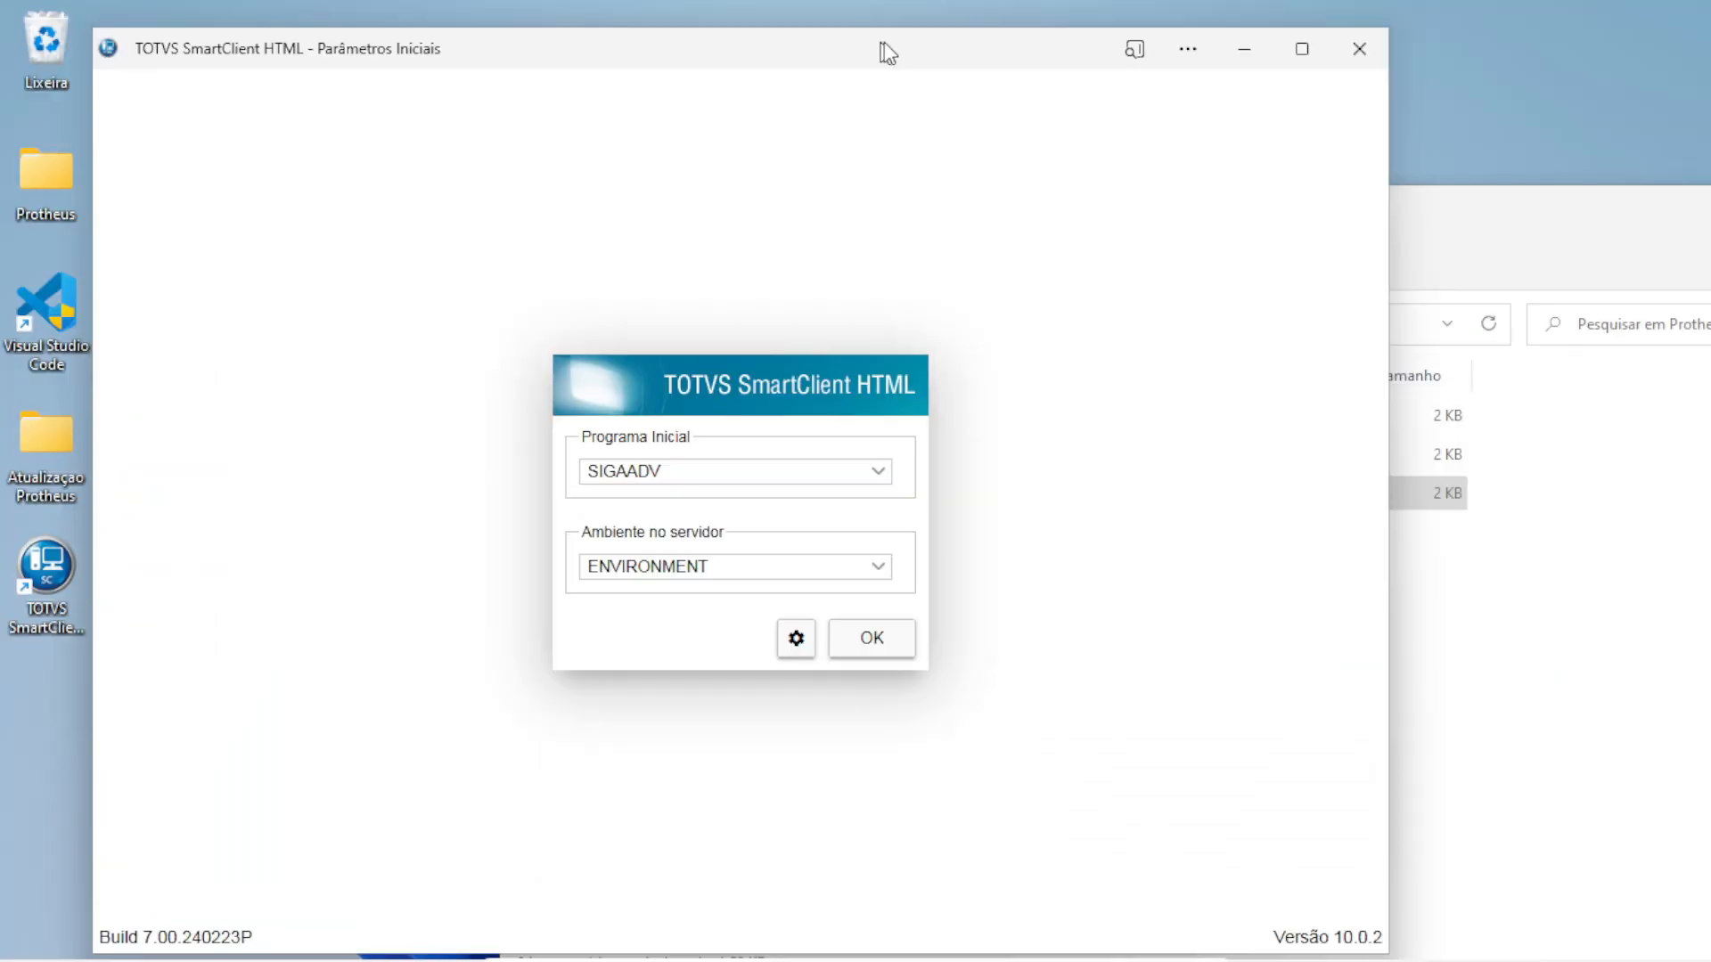
pyautogui.click(1244, 55)
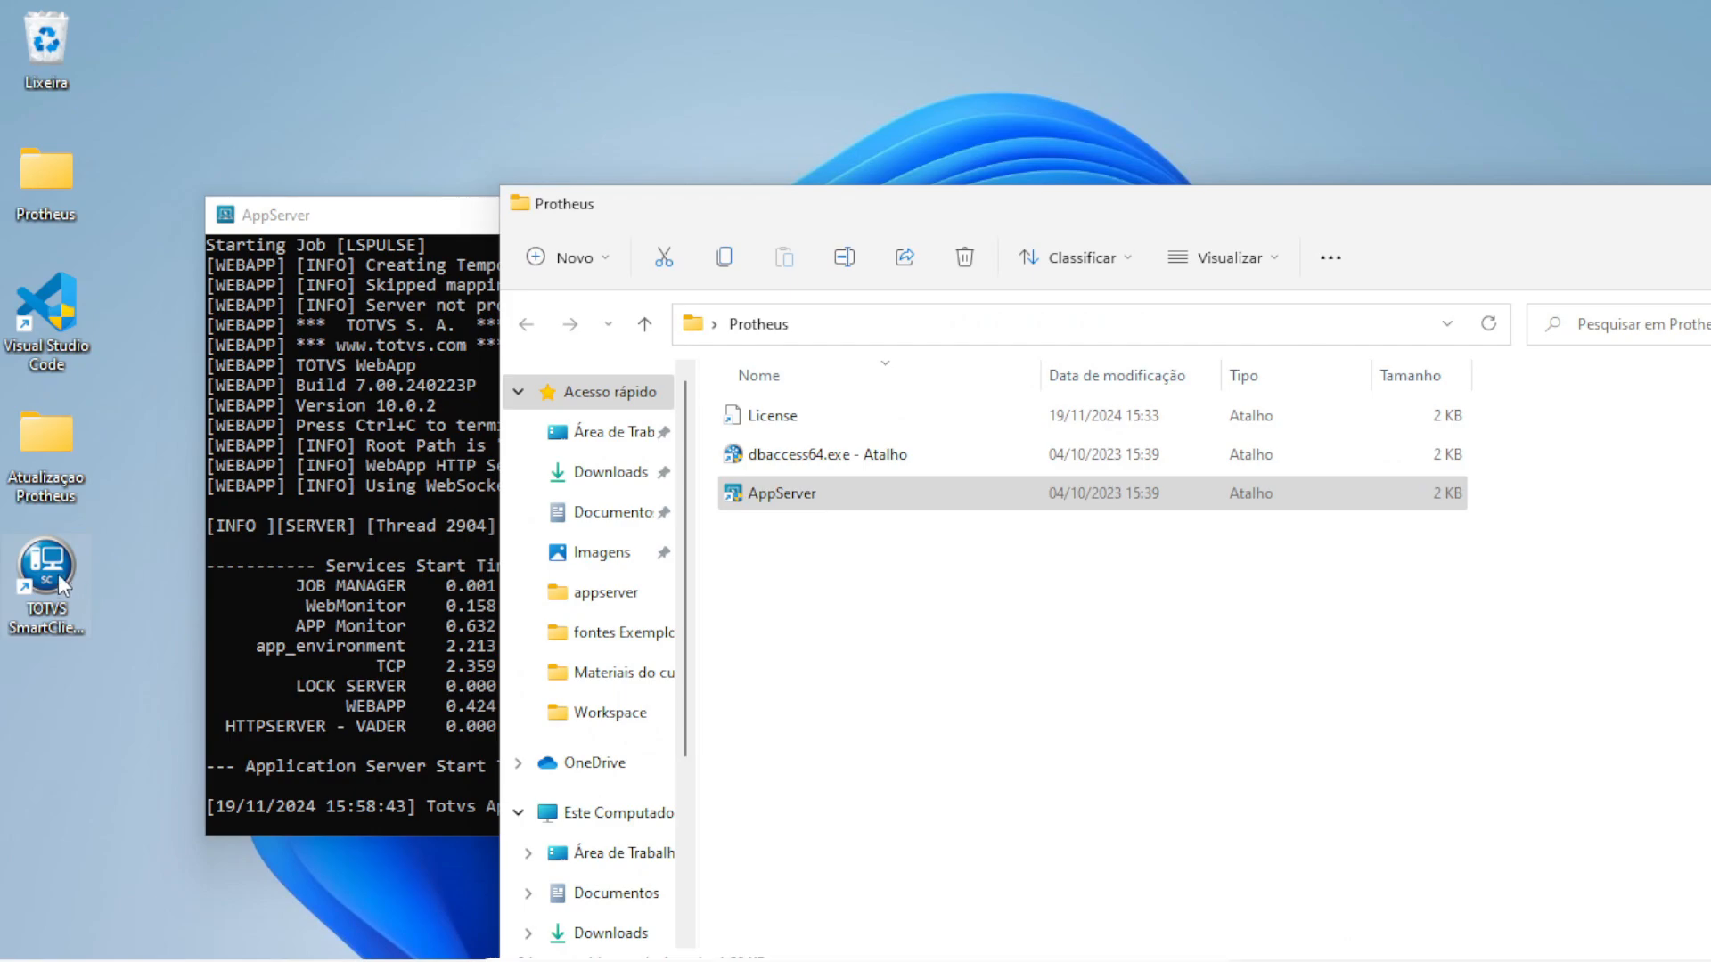
pyautogui.moveTo(58, 575); pyautogui.dragTo(853, 630)
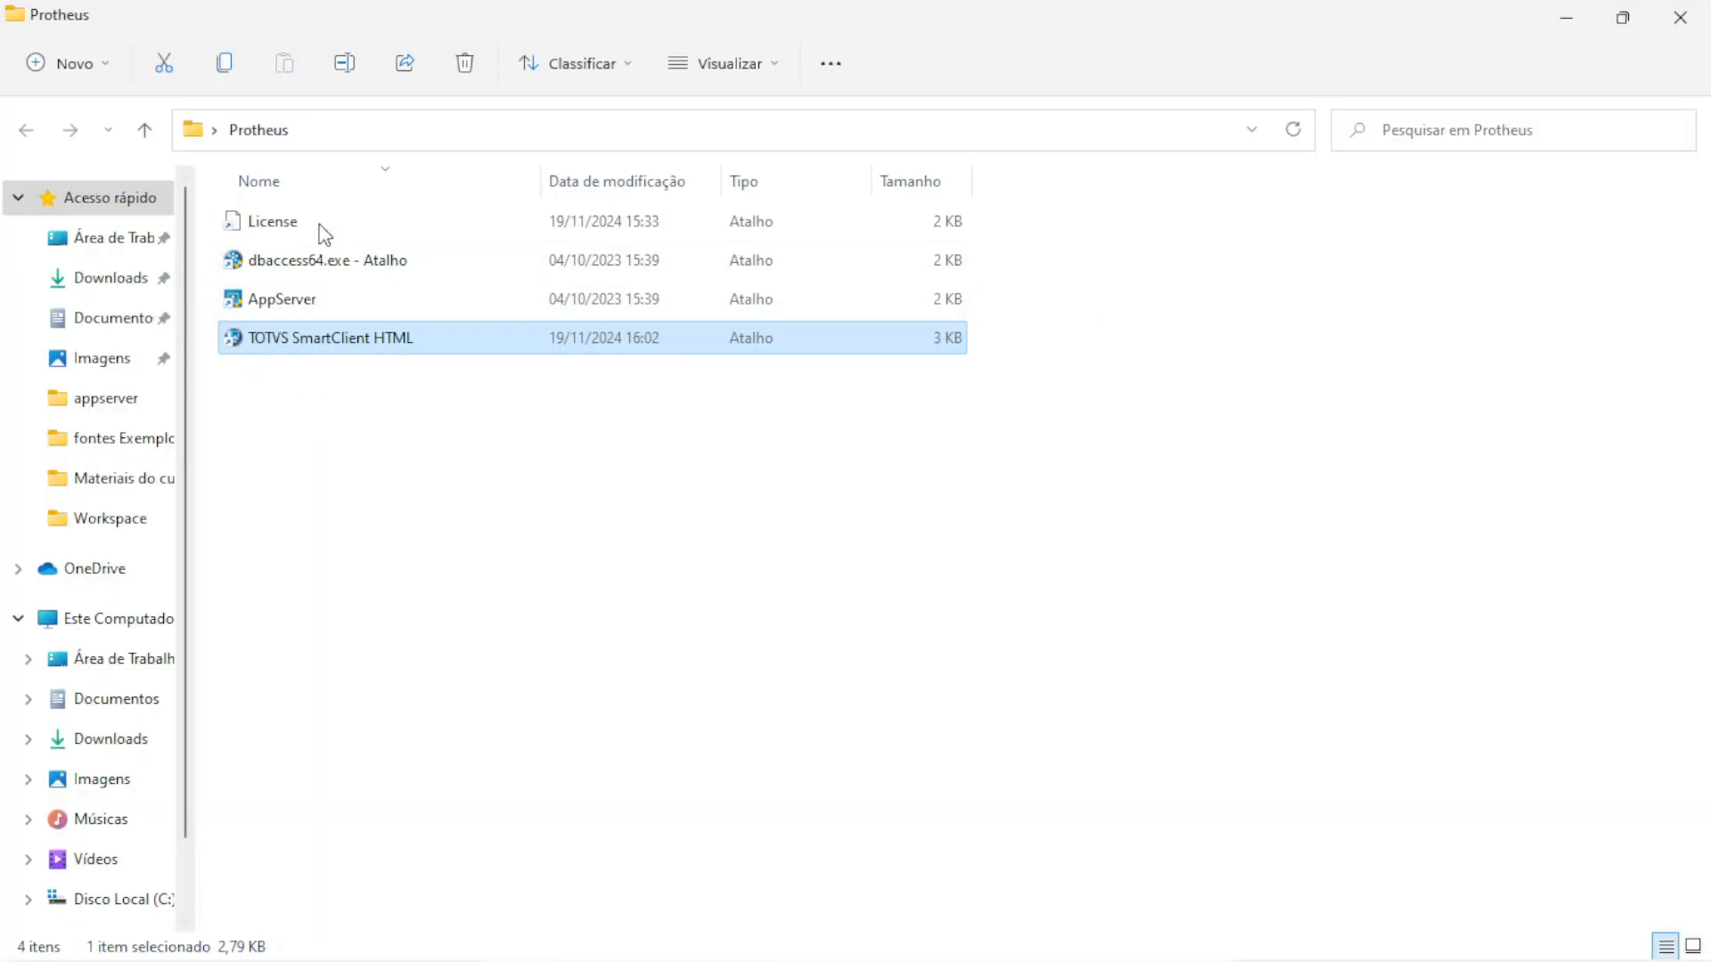
pyautogui.moveTo(1472, 957)
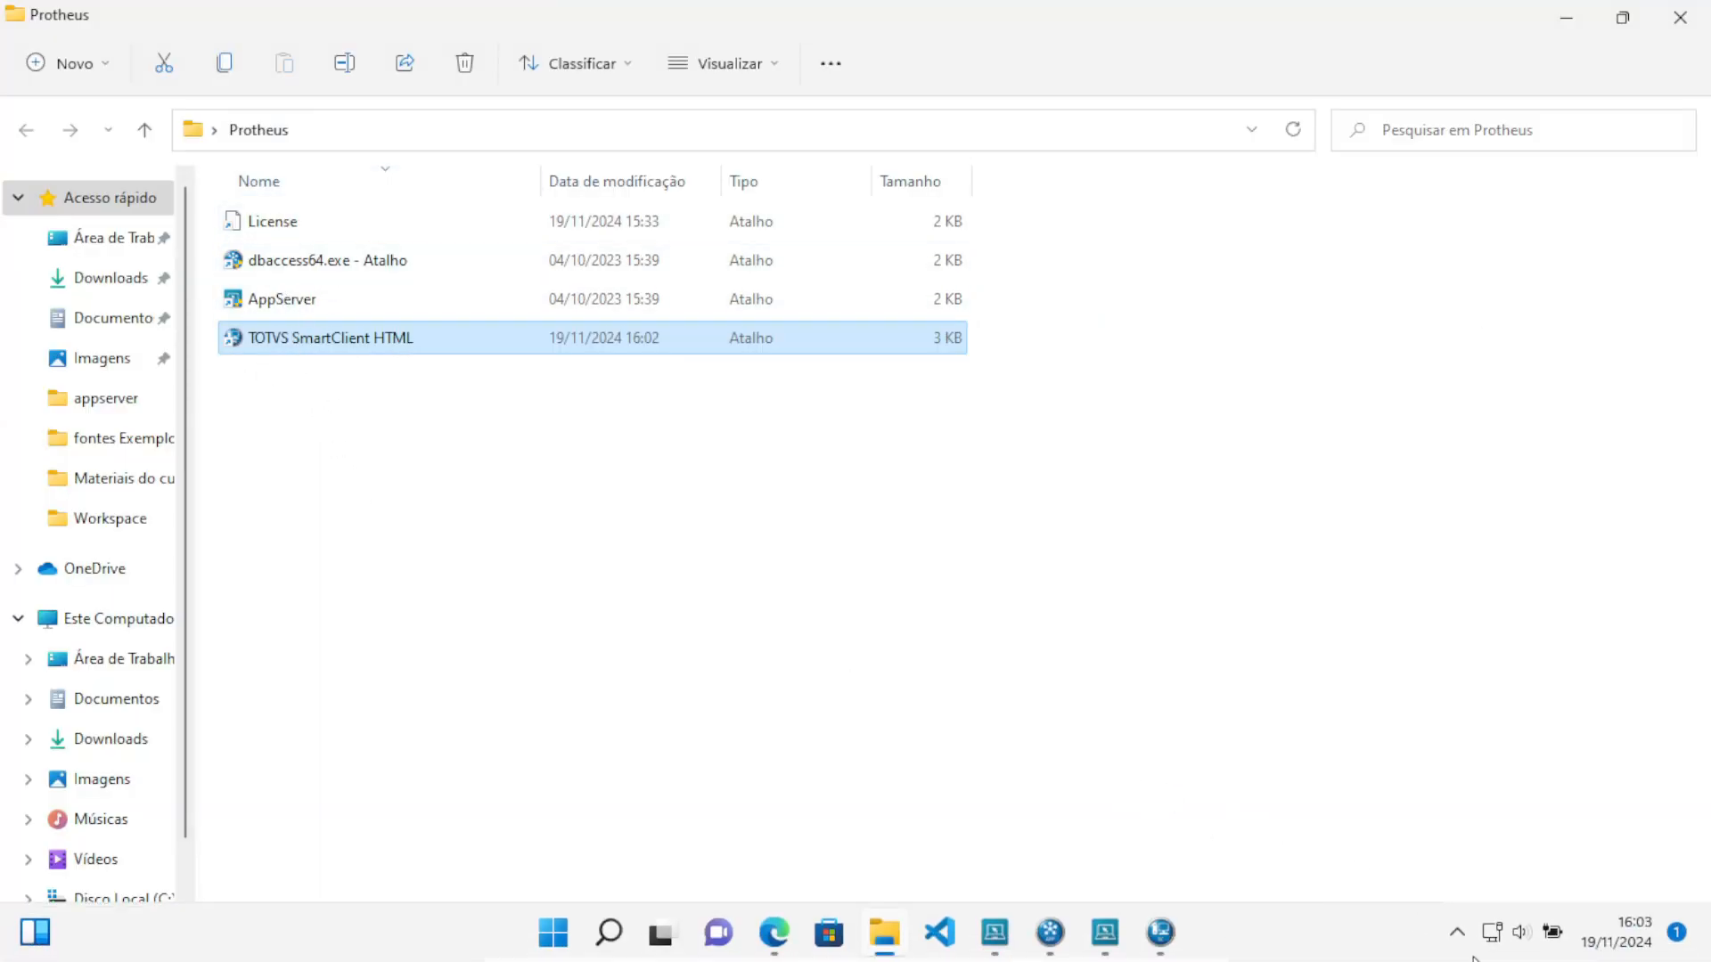
# Set the start program to the metadata updater and run it for company groups 01 and 99
pyautogui.click(1160, 932)
pyautogui.click(985, 464)
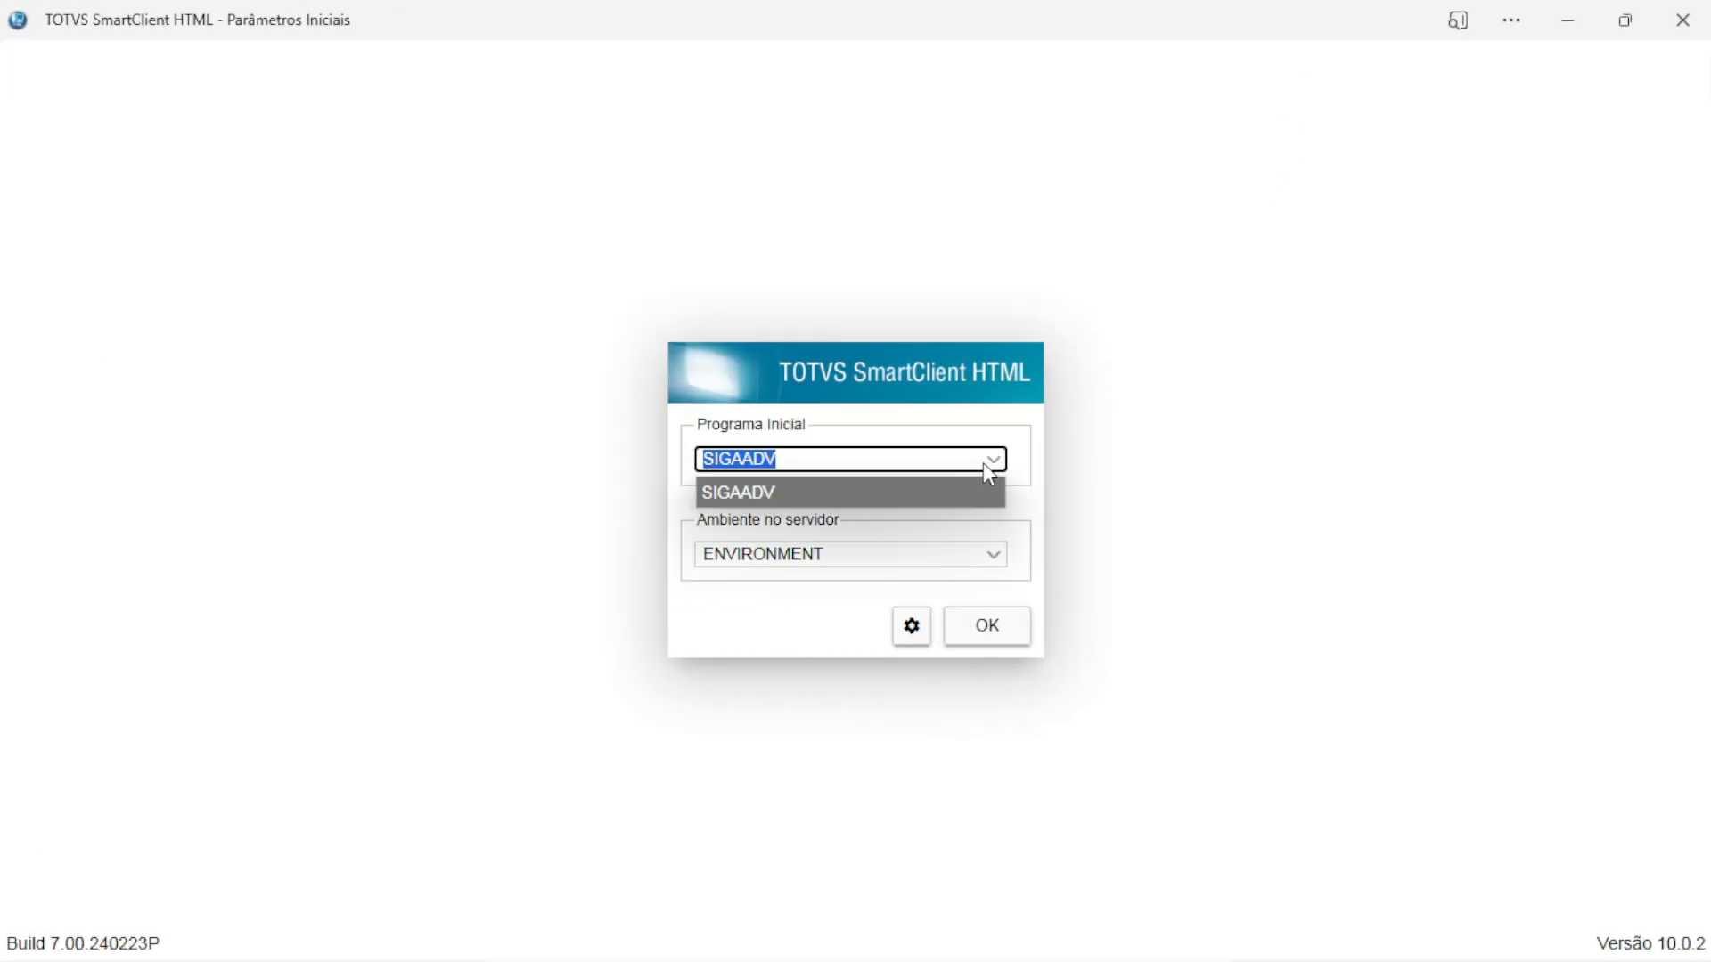
pyautogui.click(916, 464)
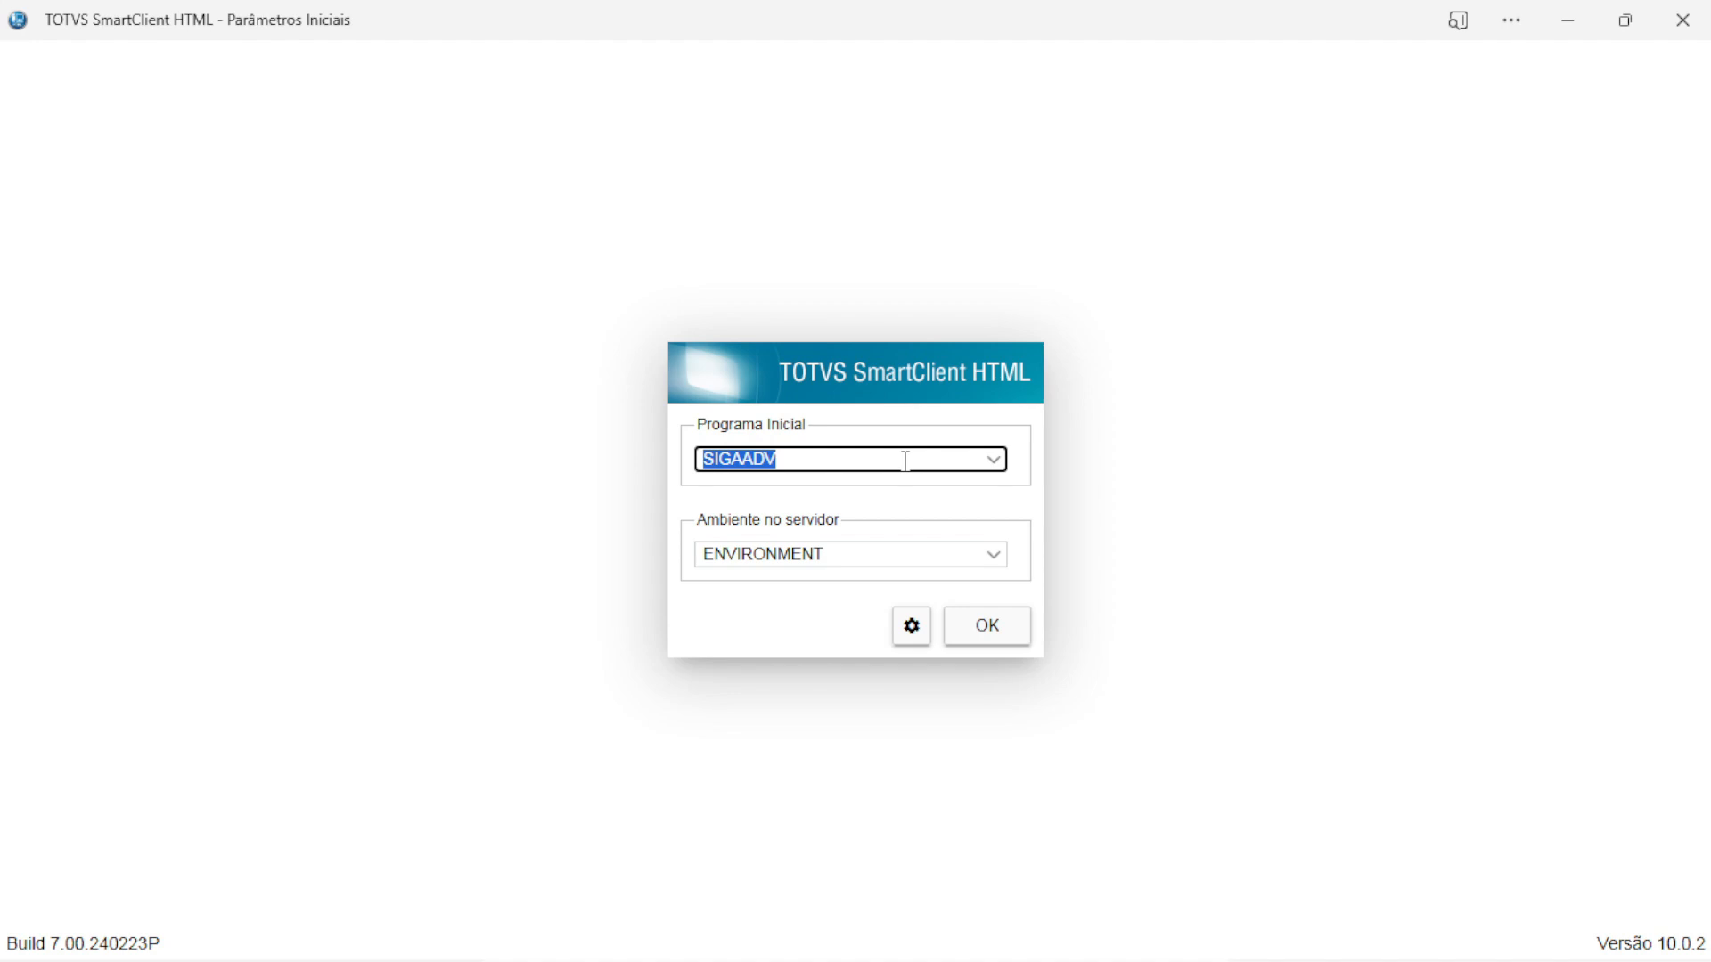
pyautogui.write('u')
pyautogui.click(1011, 624)
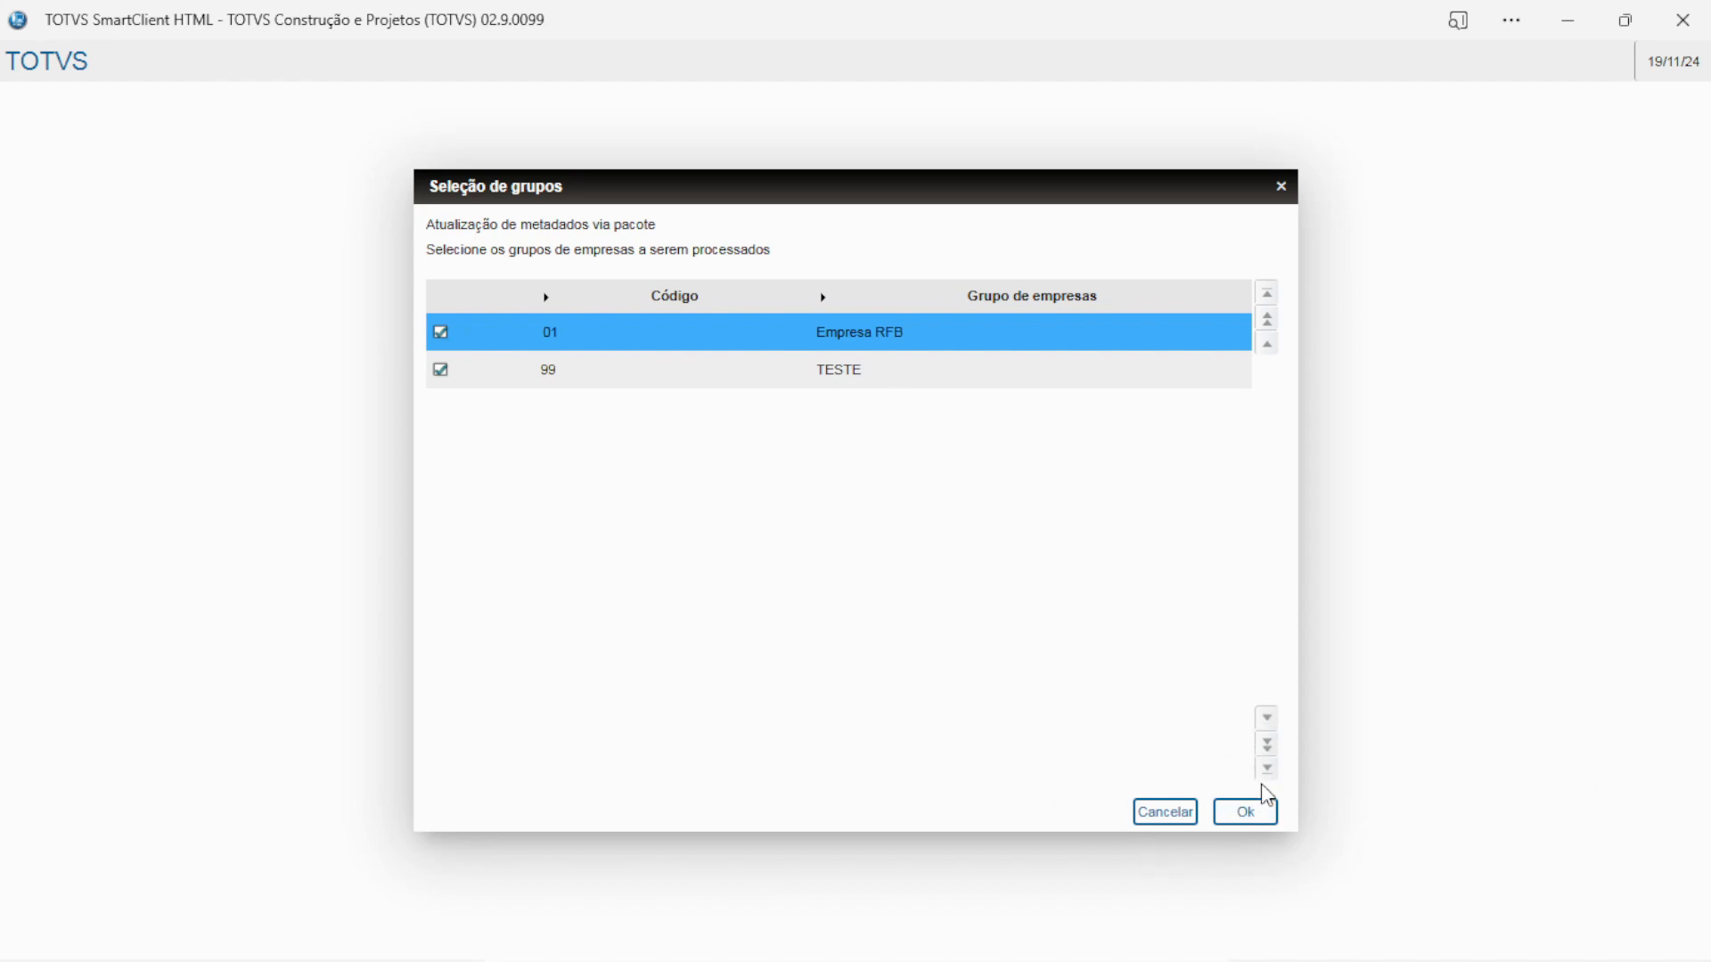
pyautogui.click(1246, 811)
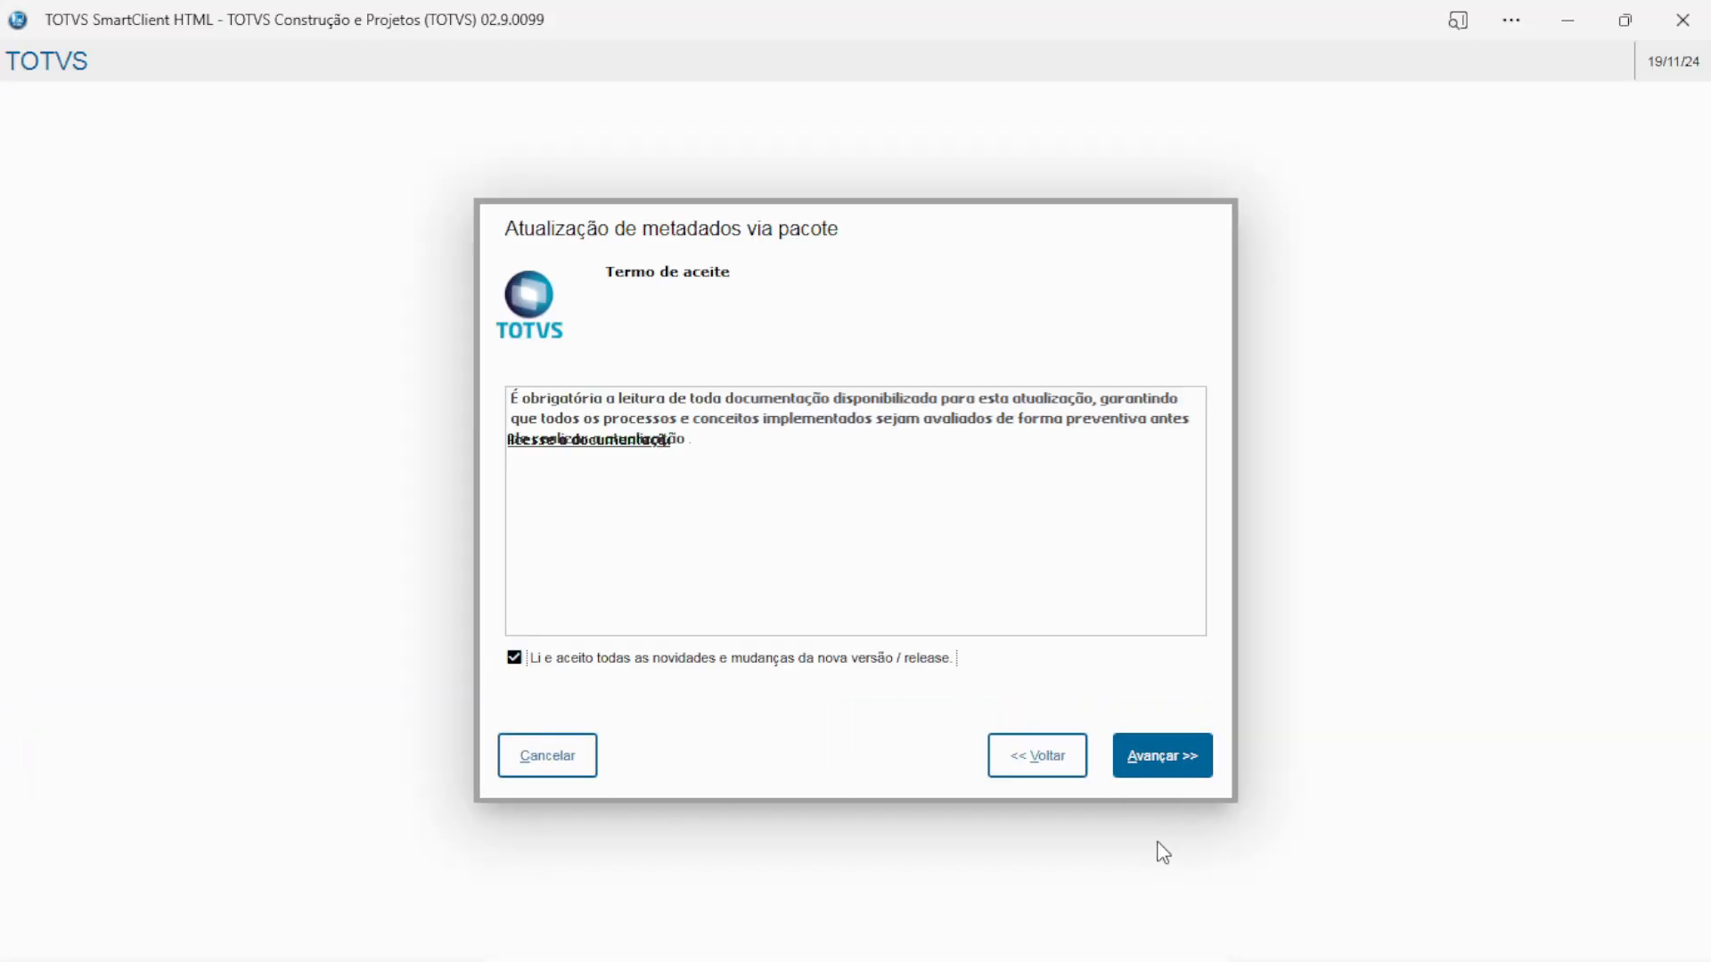
# Accept the reading terms, dictionary and database backup, and customization confirmations, keeping Brasil localization
pyautogui.click(1160, 755)
pyautogui.click(514, 607)
pyautogui.click(514, 656)
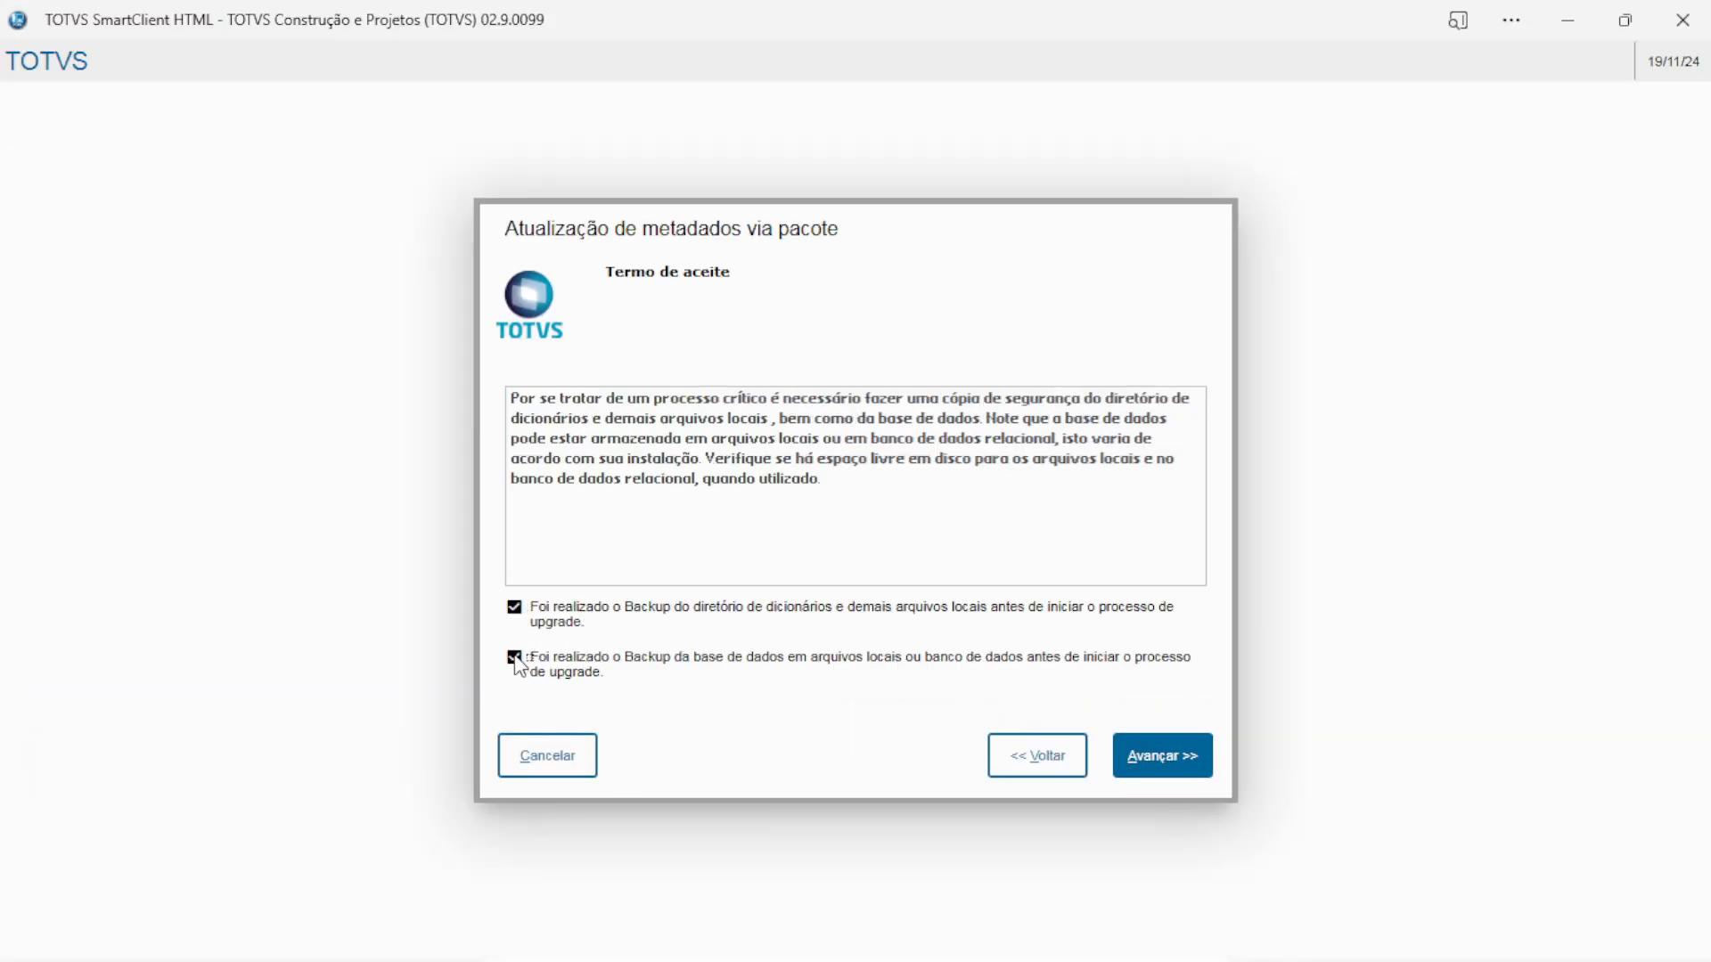
pyautogui.click(1151, 759)
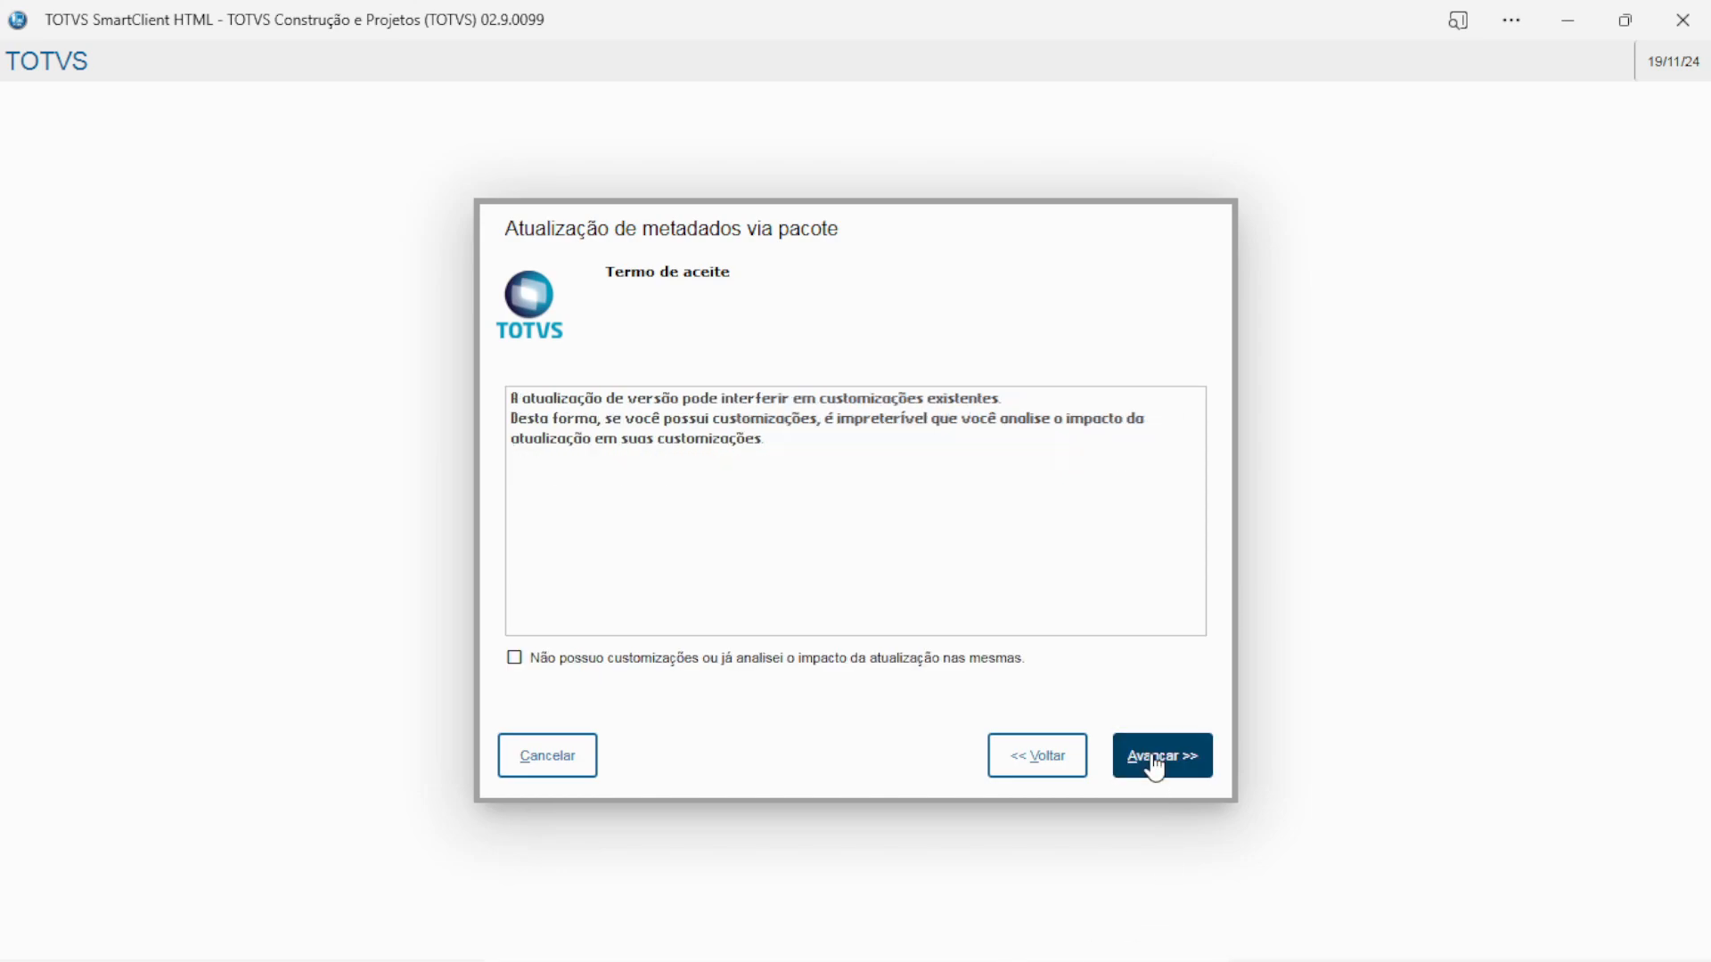
pyautogui.click(514, 657)
pyautogui.click(1139, 754)
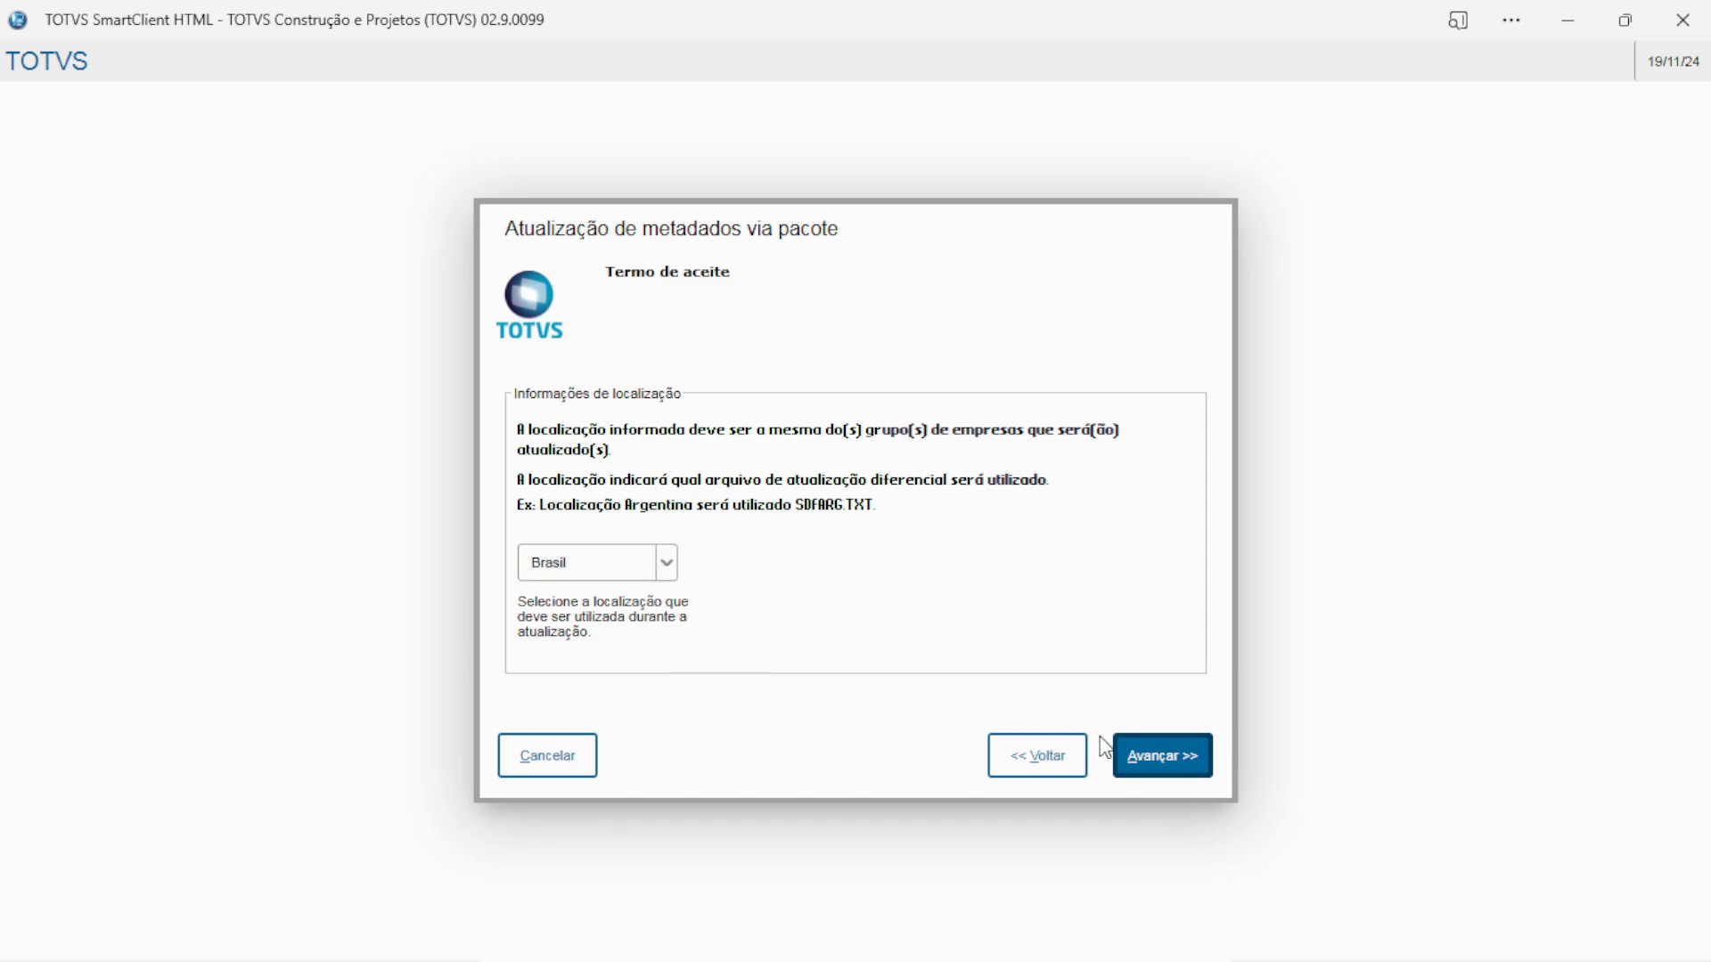
pyautogui.click(1137, 767)
# Log in as administrator, set a new password, and confirm environment type 3 - Desenvolvimento
pyautogui.click(1140, 774)
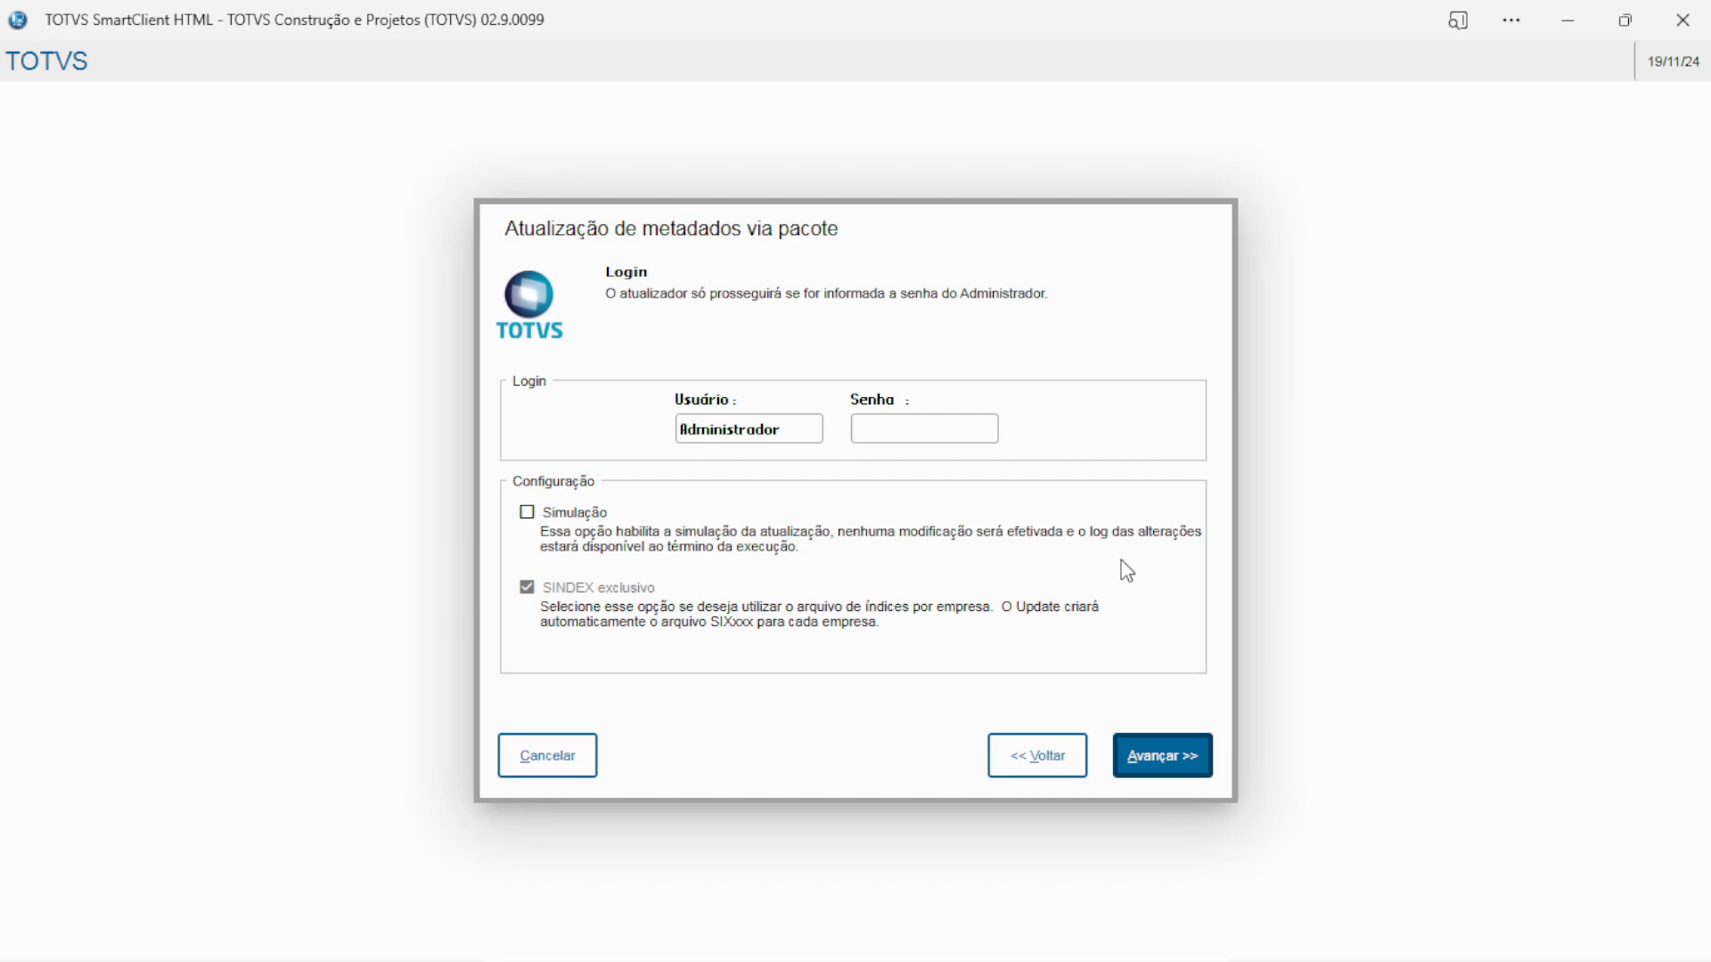
pyautogui.click(1158, 756)
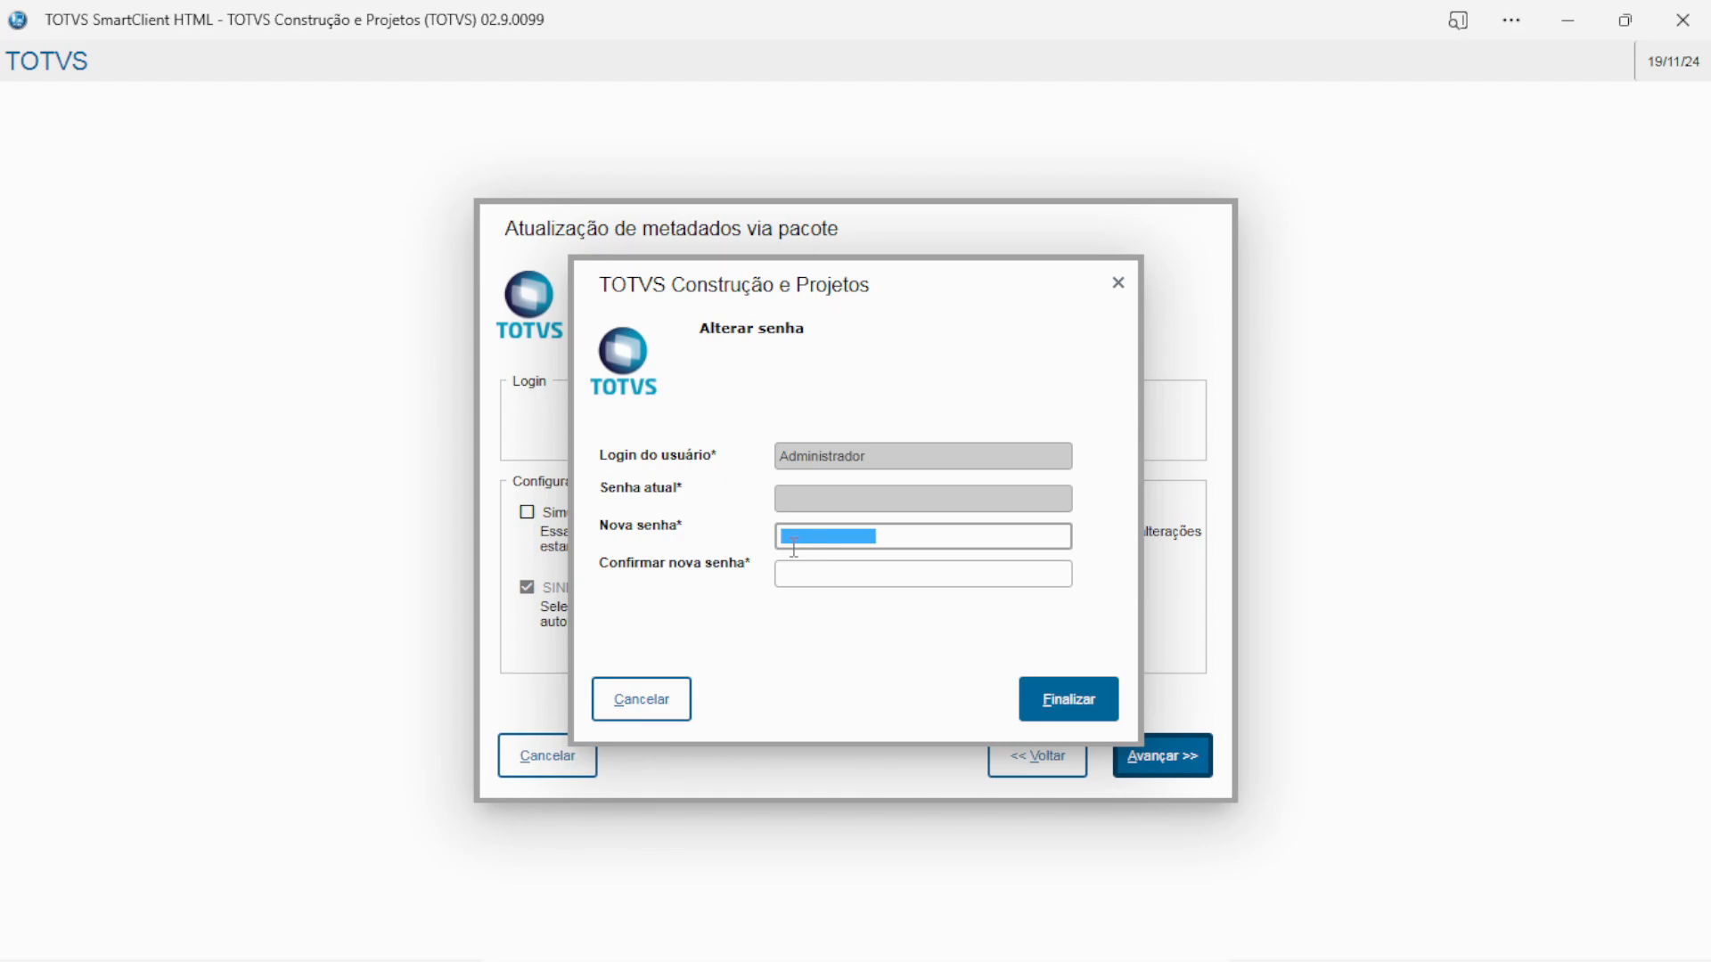
pyautogui.write('1')
pyautogui.click(798, 572)
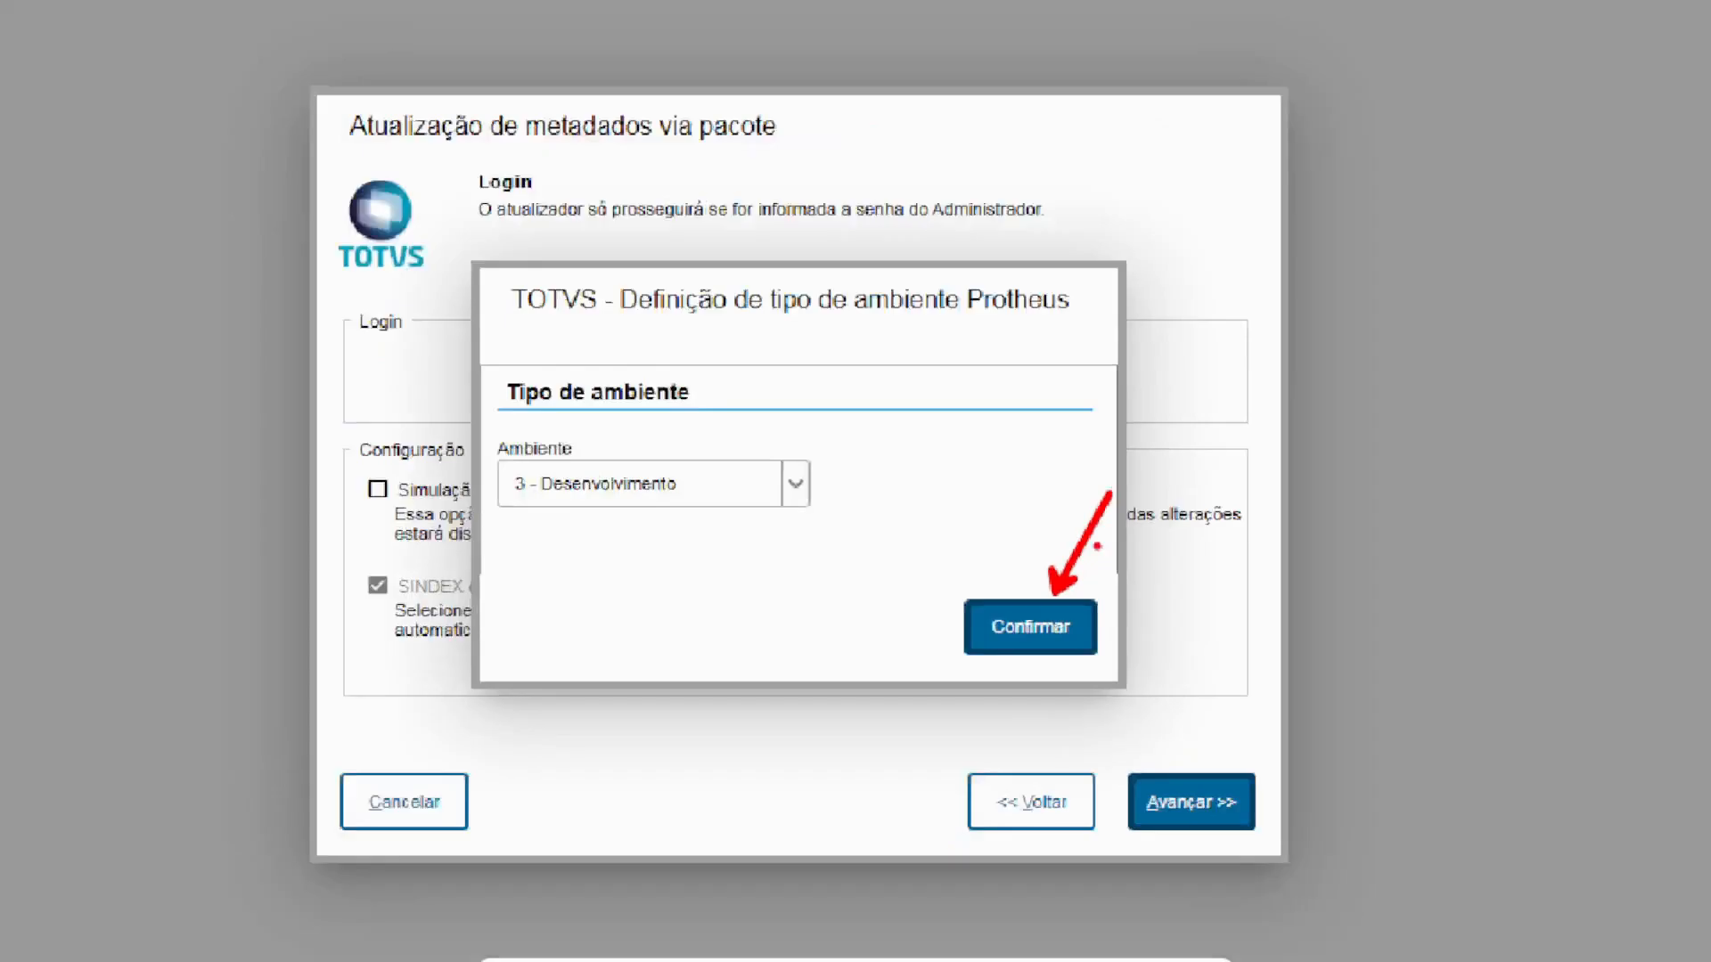
pyautogui.click(1016, 644)
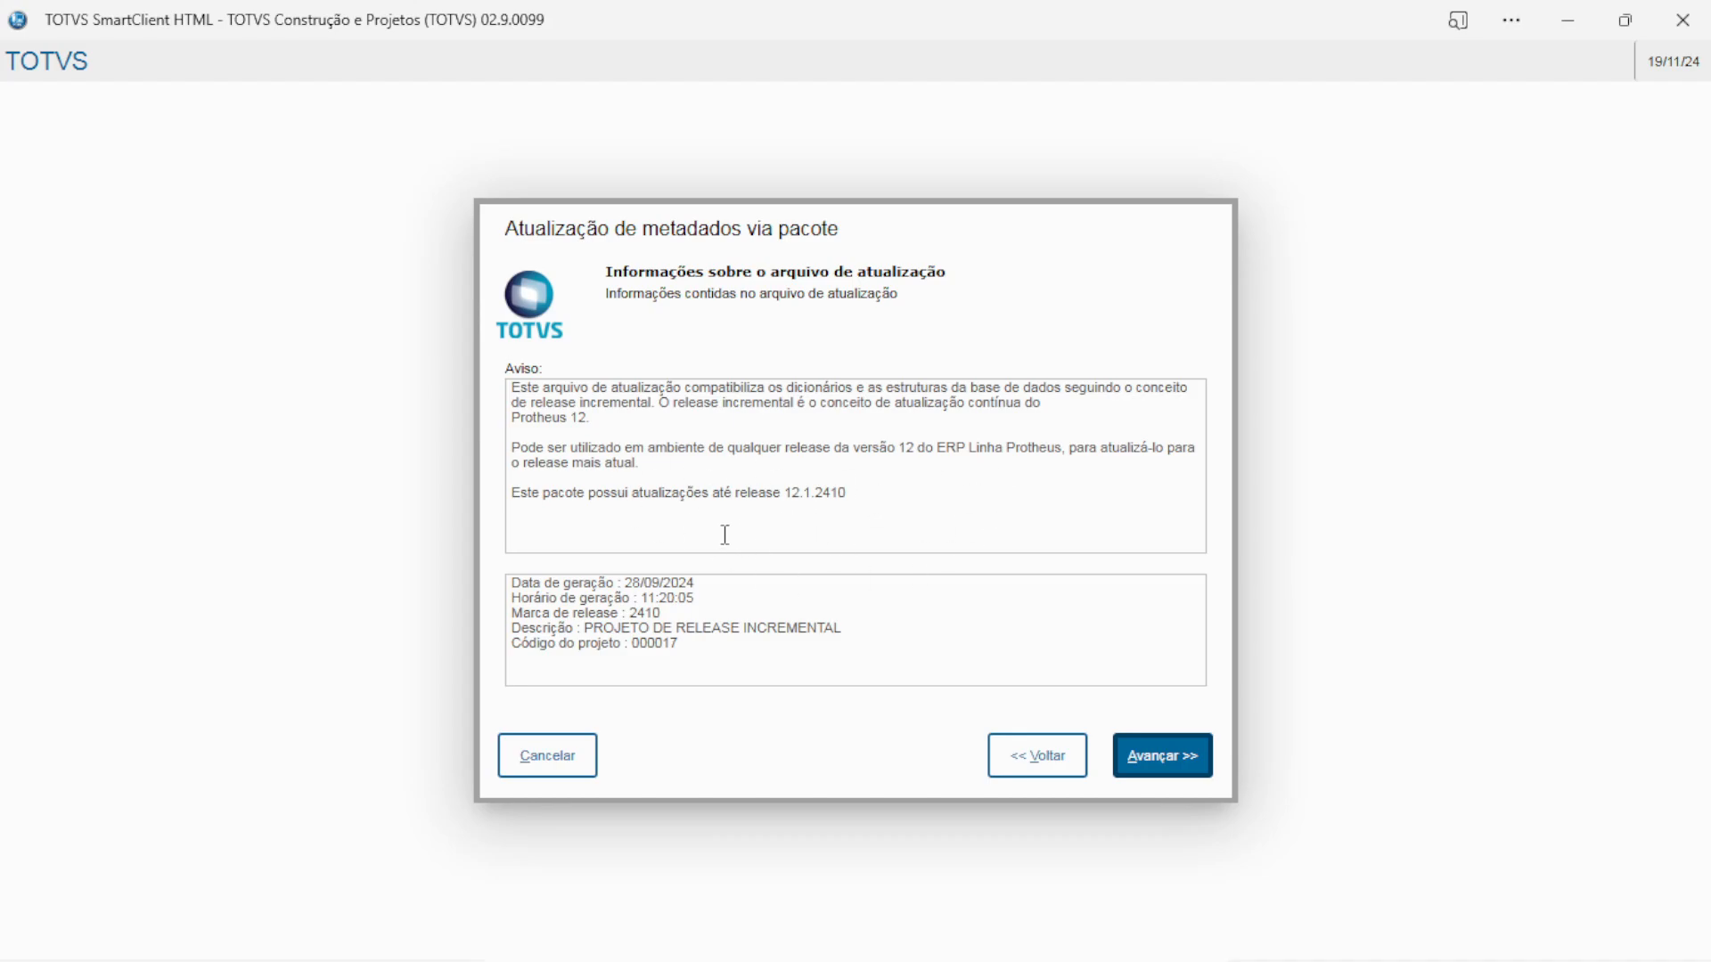
# Accept the default data directory and log settings, review the task summary, and launch the metadata update
pyautogui.click(752, 613)
pyautogui.click(1152, 763)
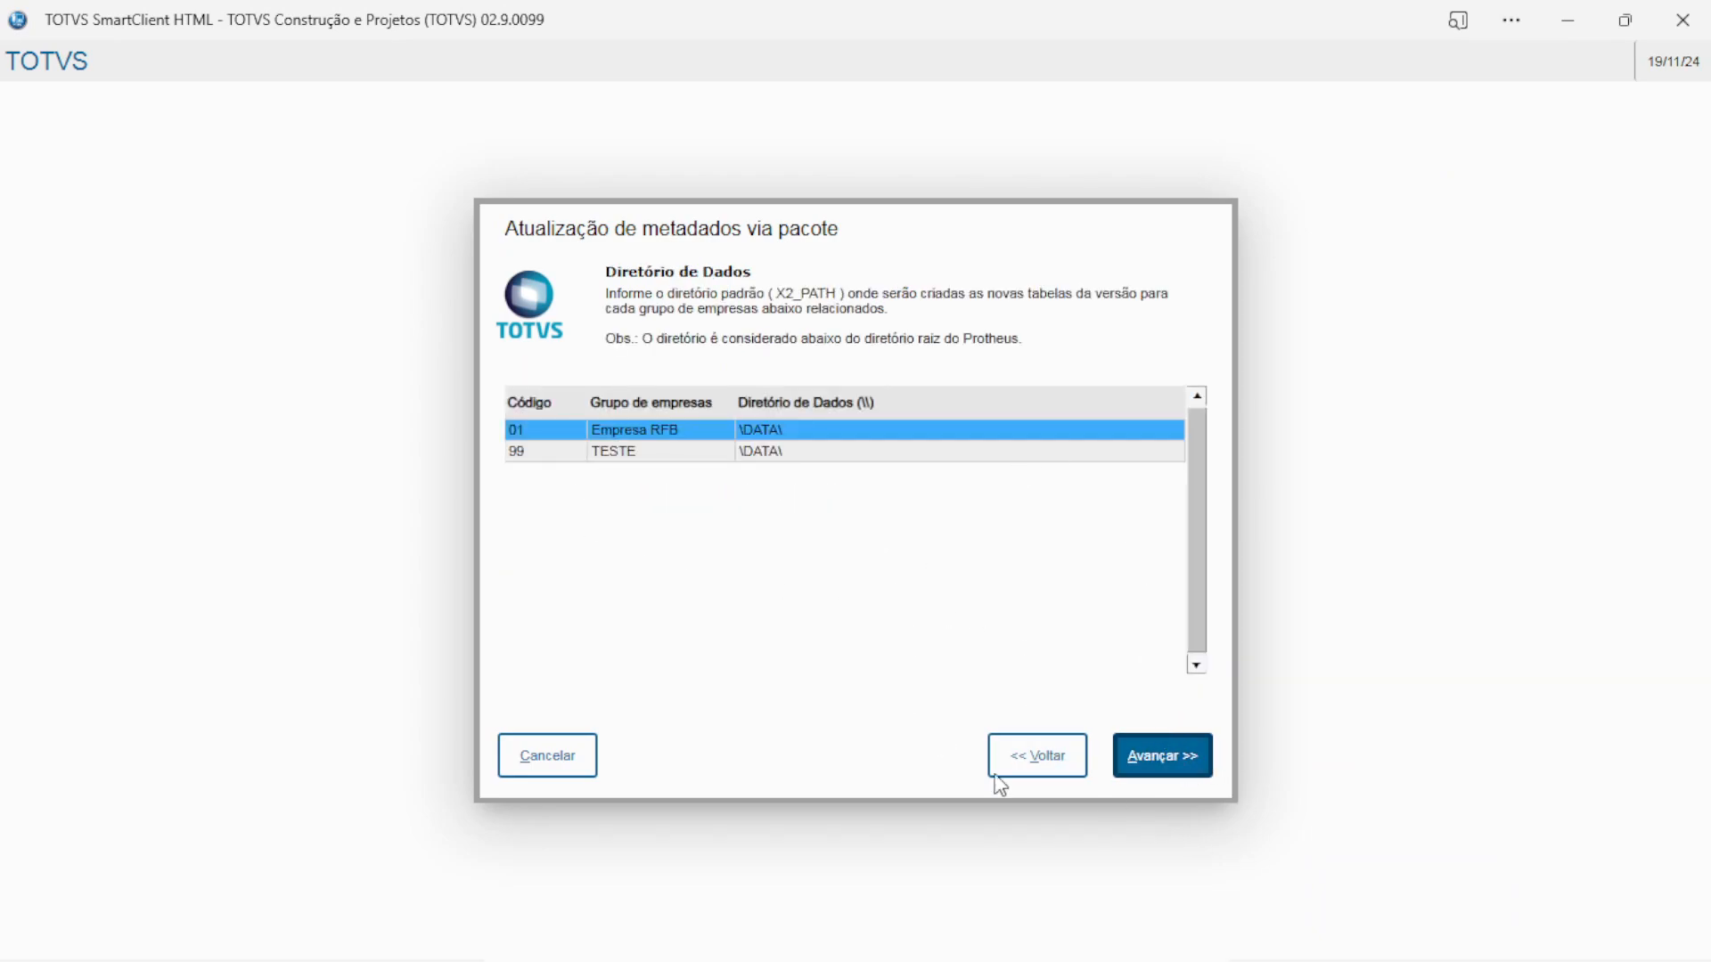
pyautogui.click(1157, 769)
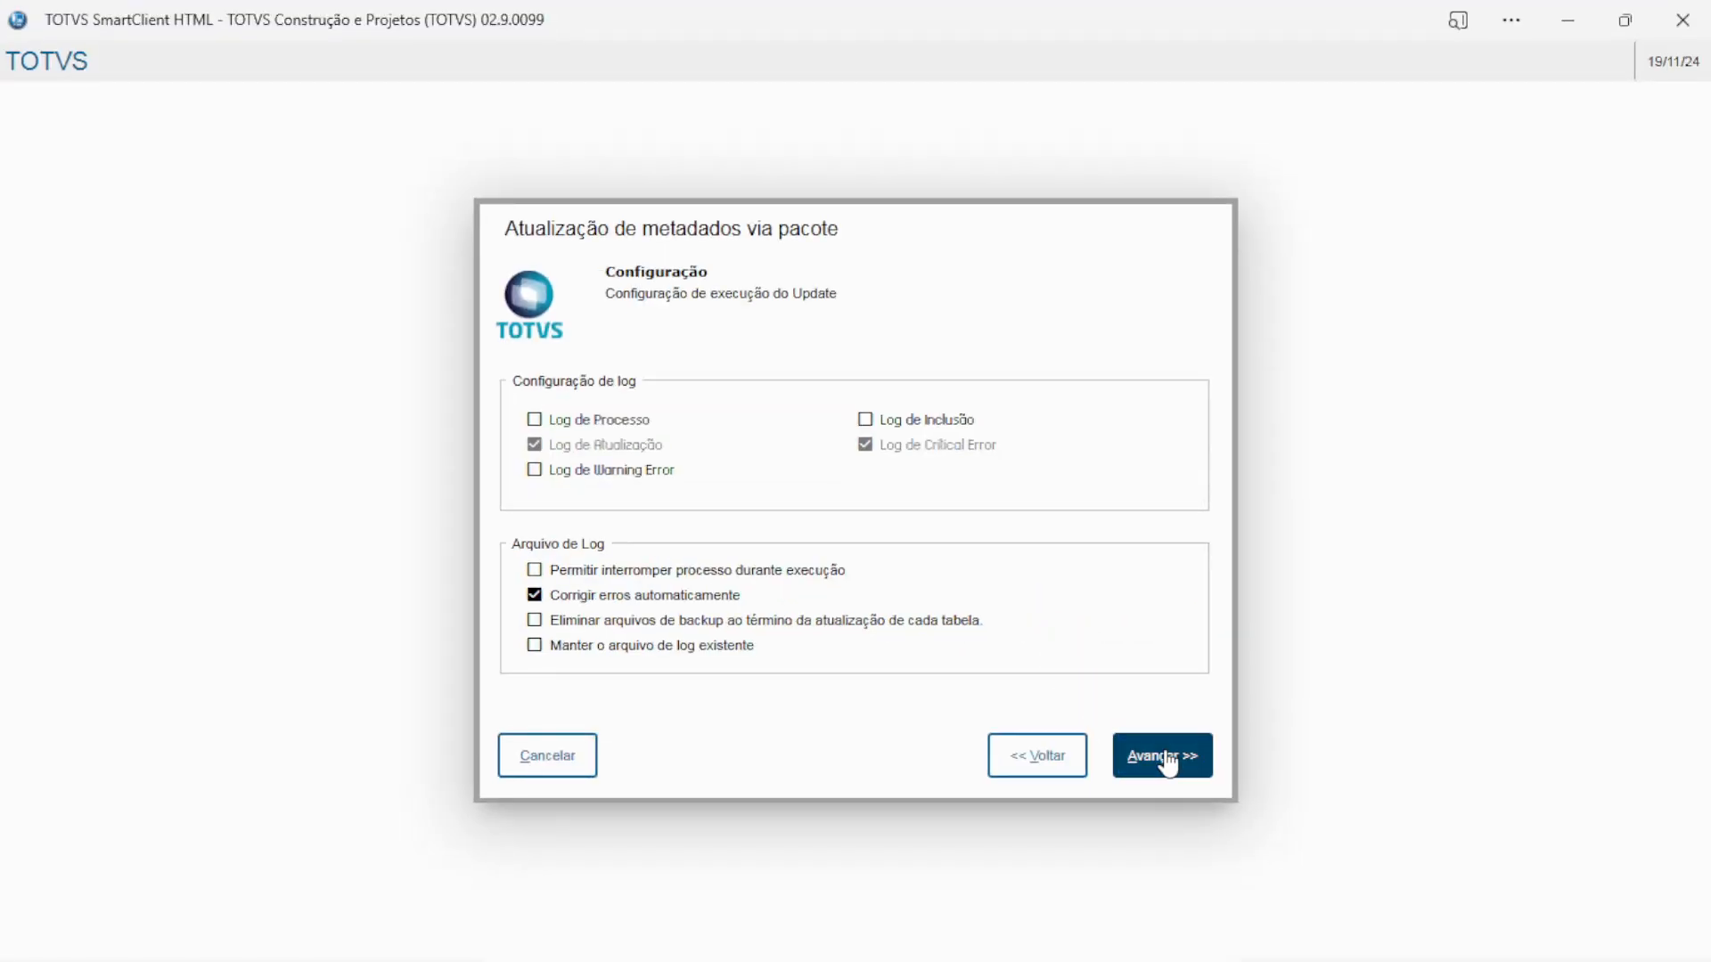
pyautogui.click(1168, 763)
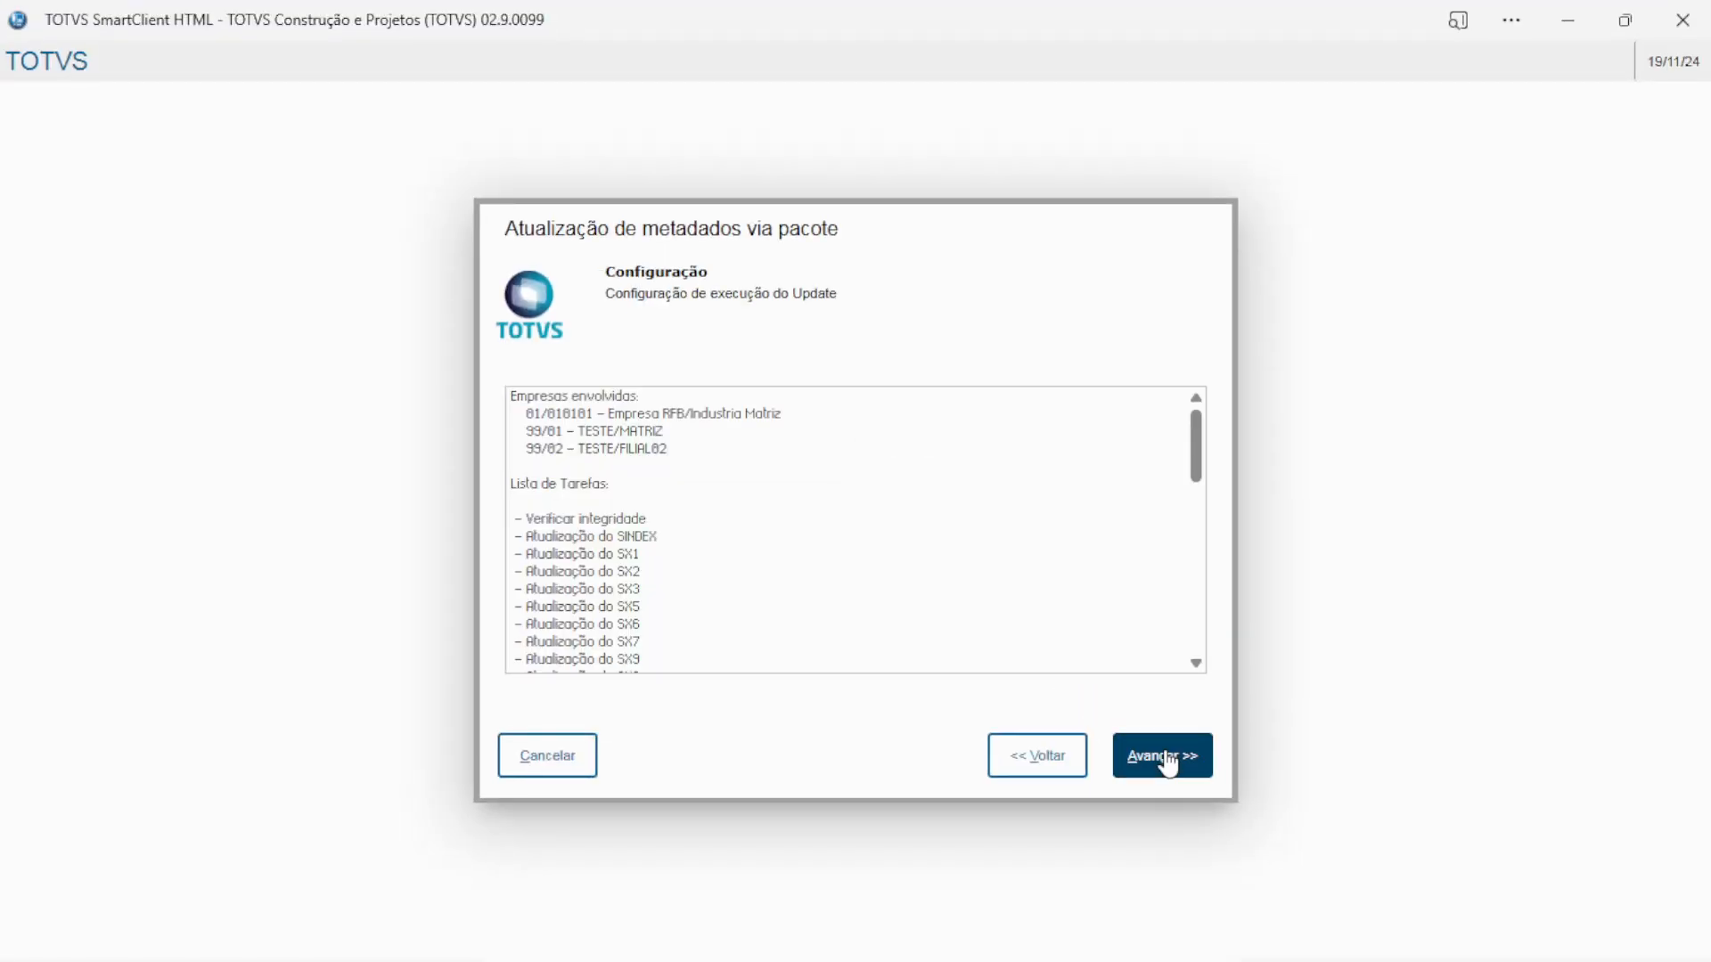
pyautogui.scroll(-10, 642, 458)
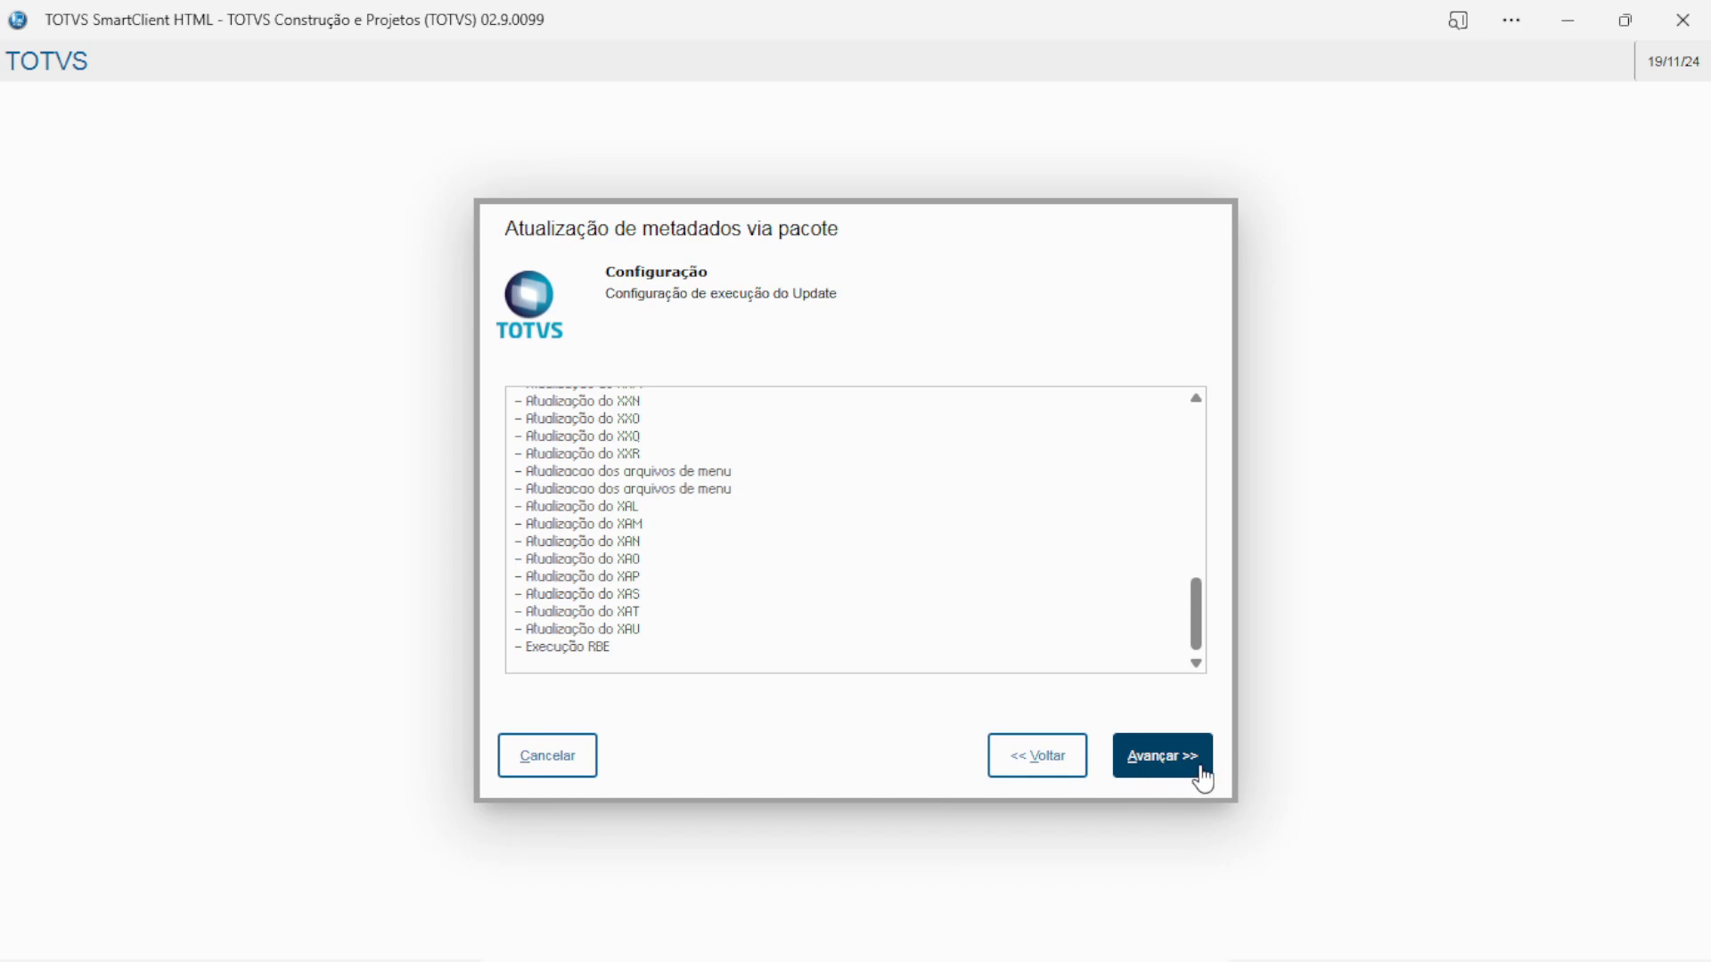
pyautogui.click(1166, 768)
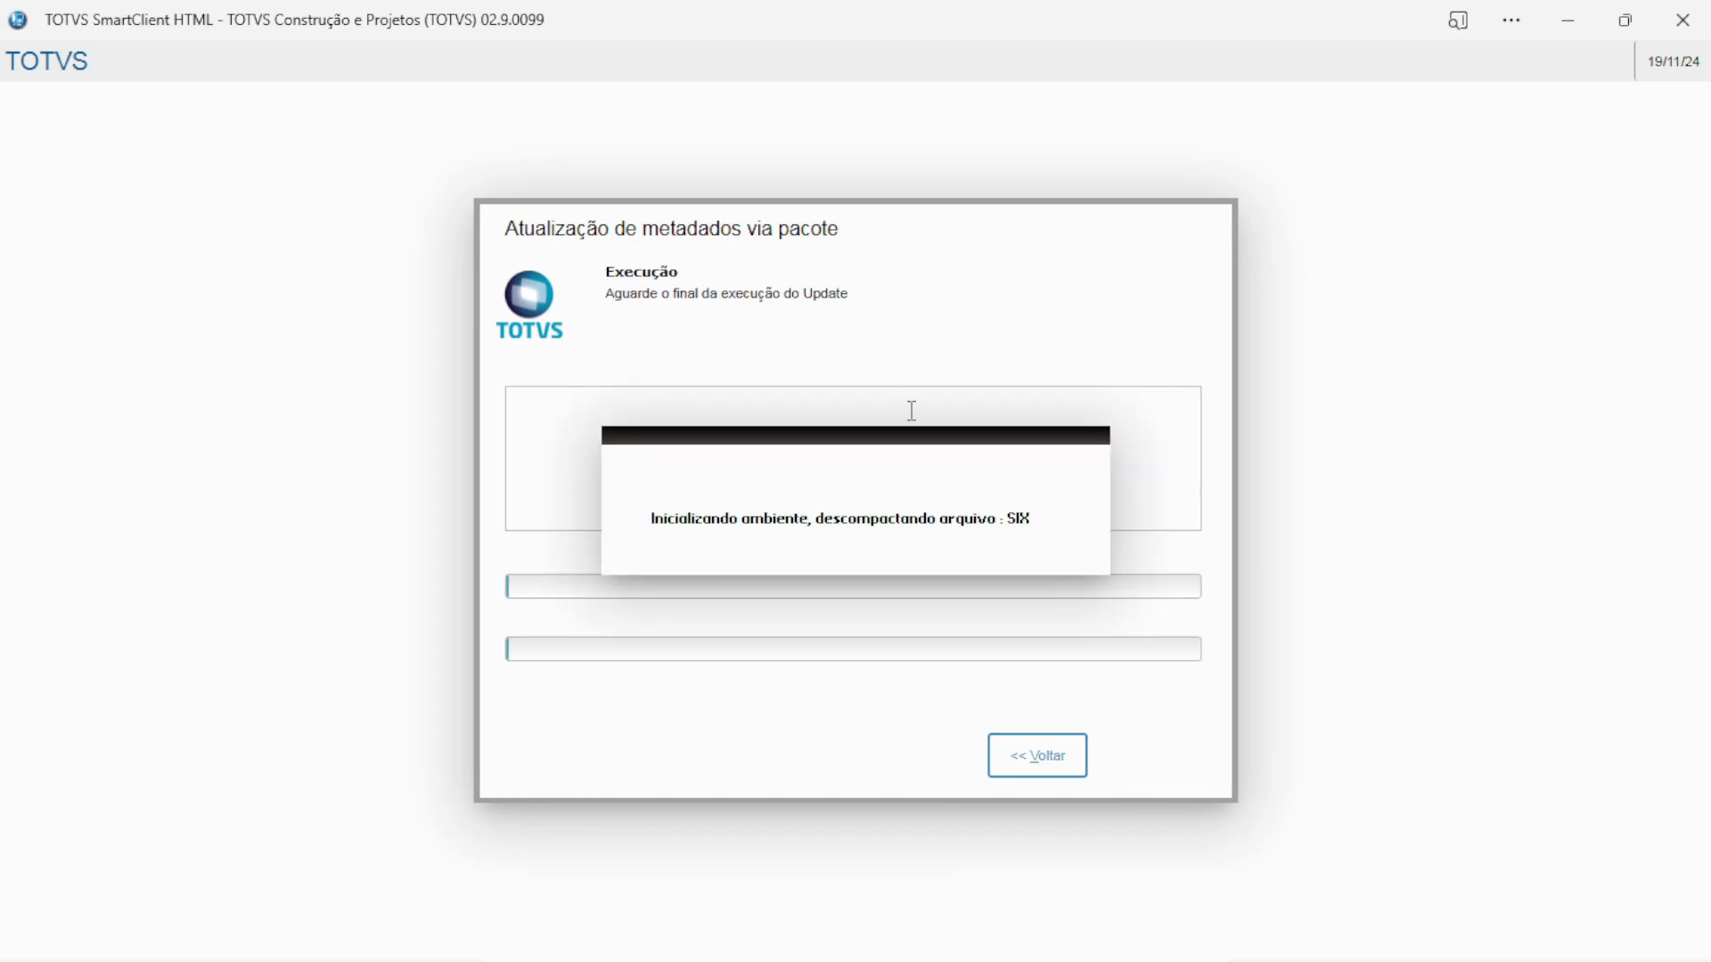
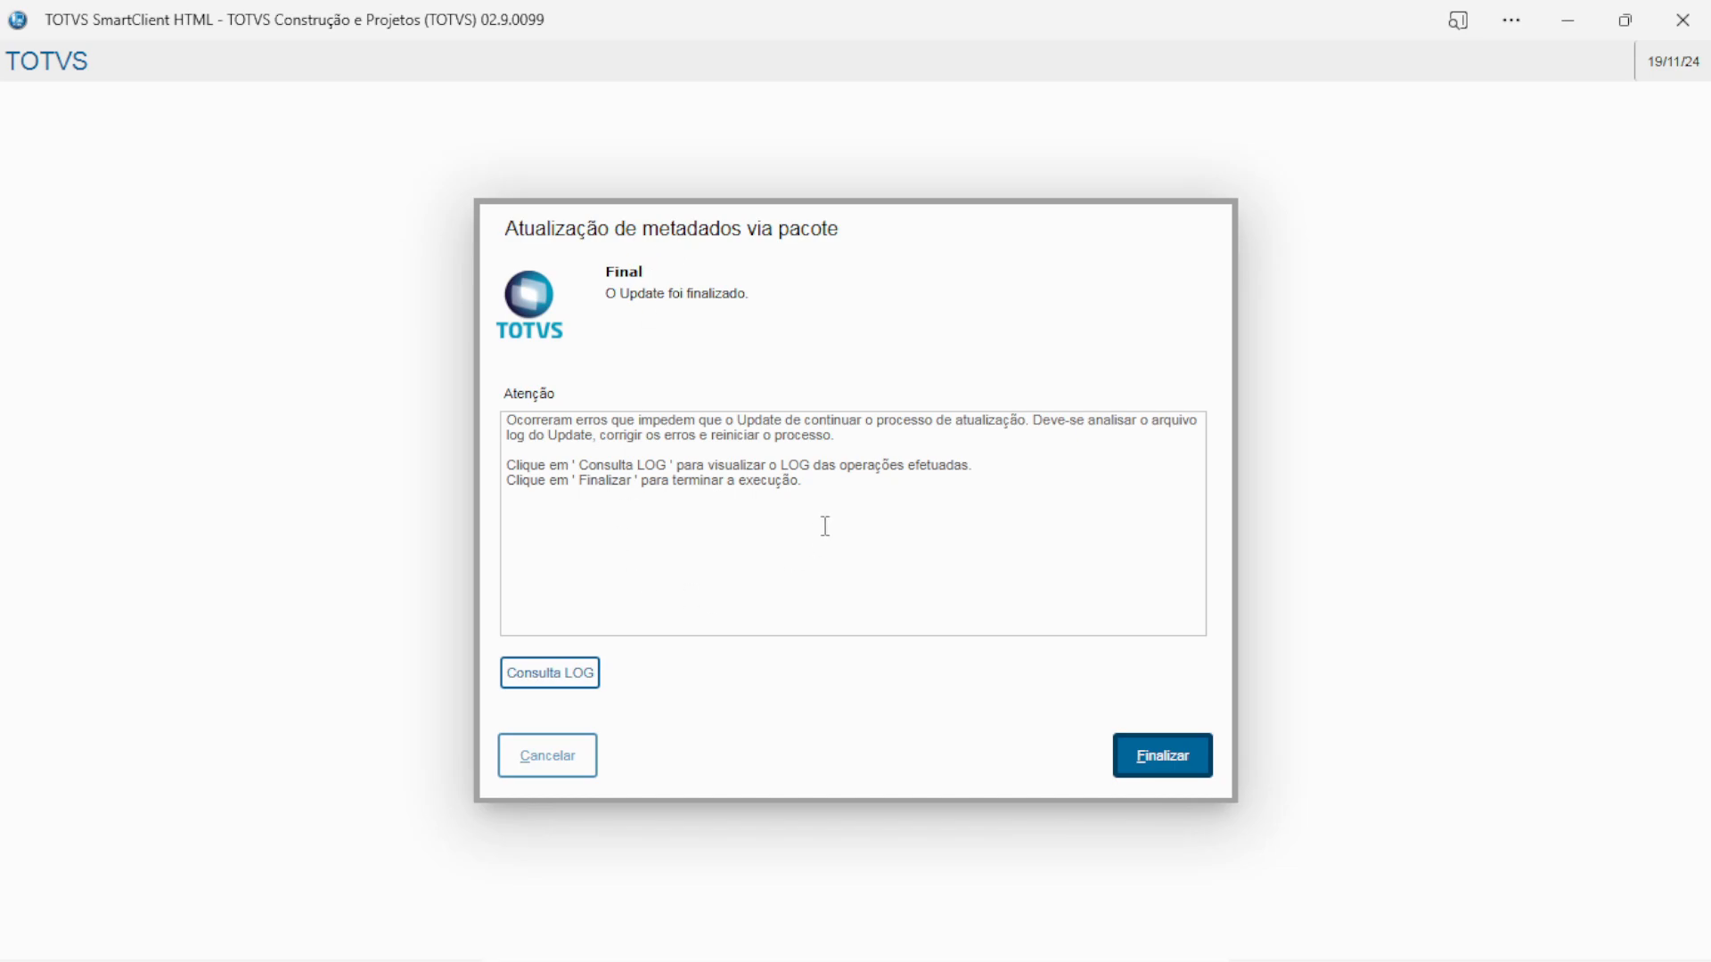
# Review the update log filtered to Alertas e críticos, then finish the metadata update
pyautogui.click(575, 682)
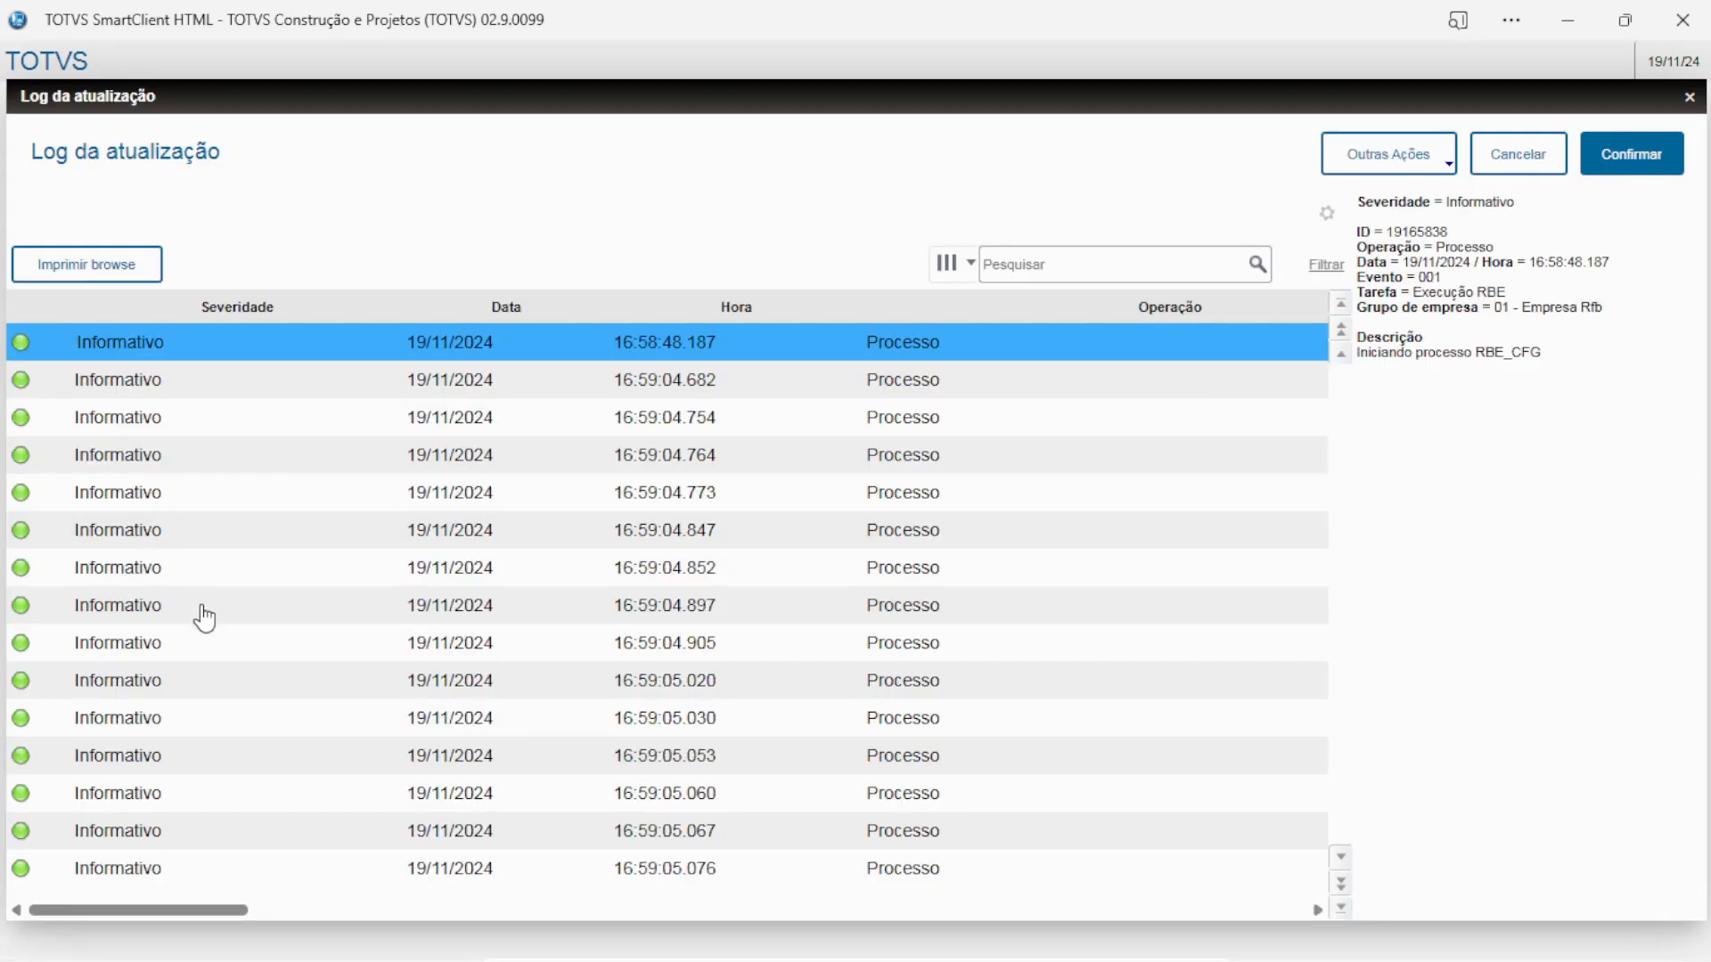
pyautogui.press('Down')
pyautogui.press('Down')
pyautogui.press('Down')
pyautogui.press('Down')
pyautogui.press('Down')
pyautogui.press('Down')
pyautogui.press('Down')
pyautogui.press('Down')
pyautogui.press('Down')
pyautogui.press('Down')
pyautogui.press('Down')
pyautogui.press('Down')
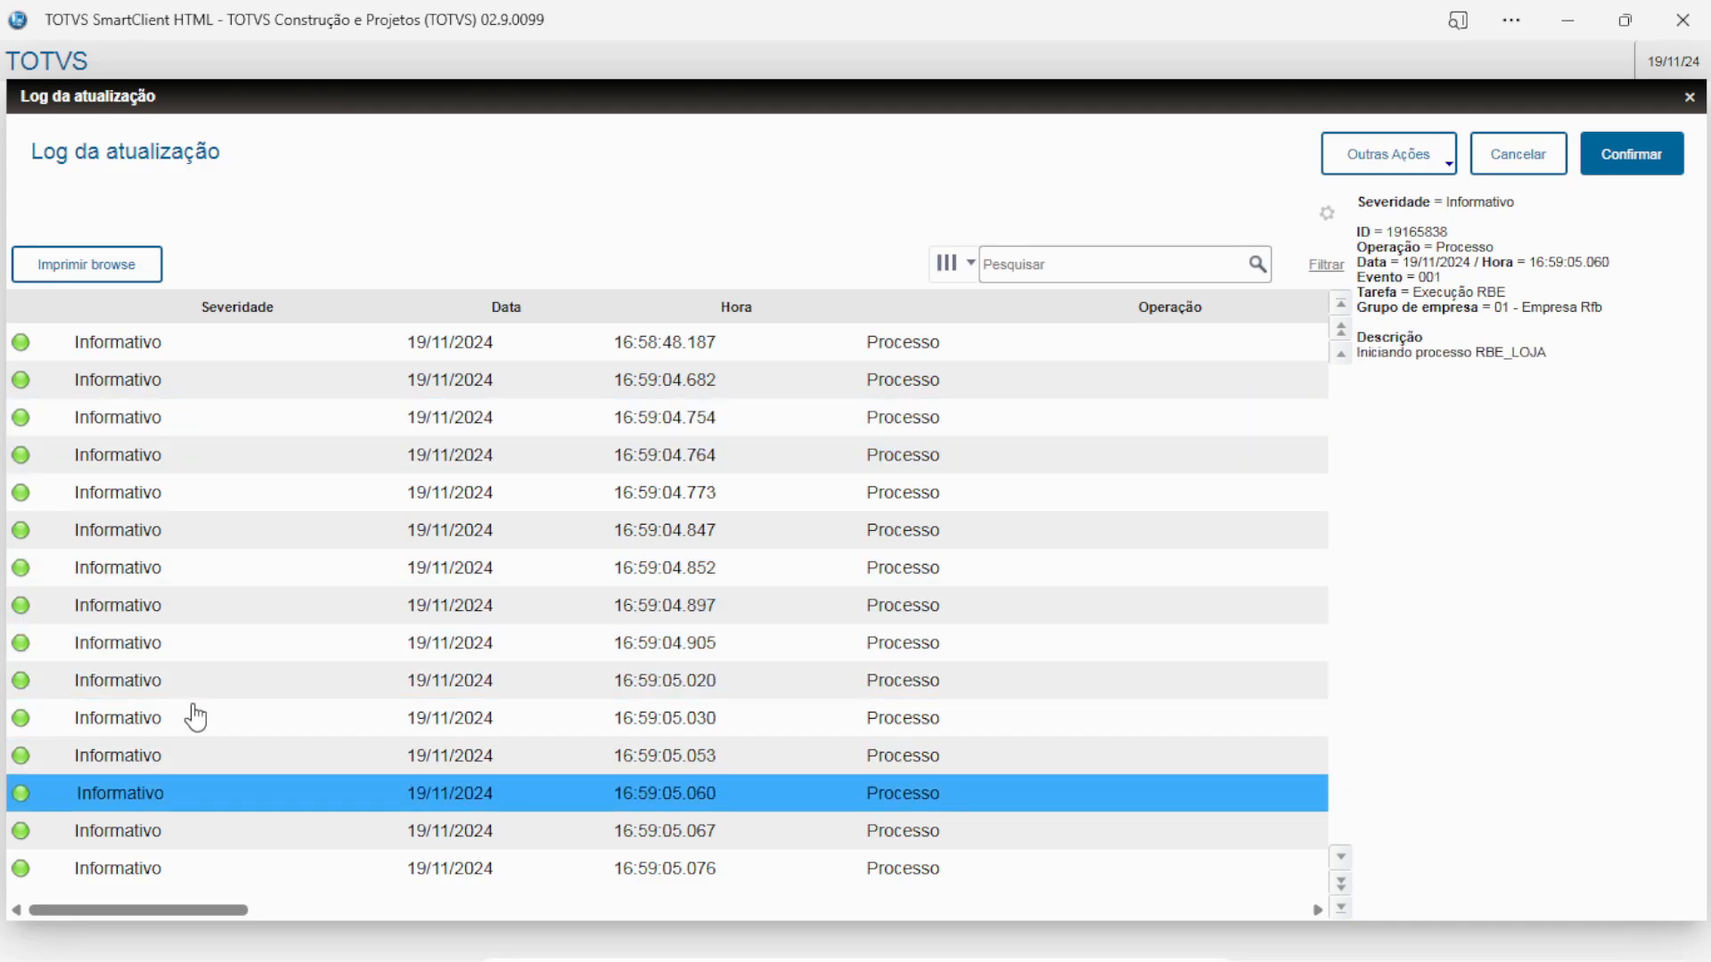
pyautogui.click(1321, 266)
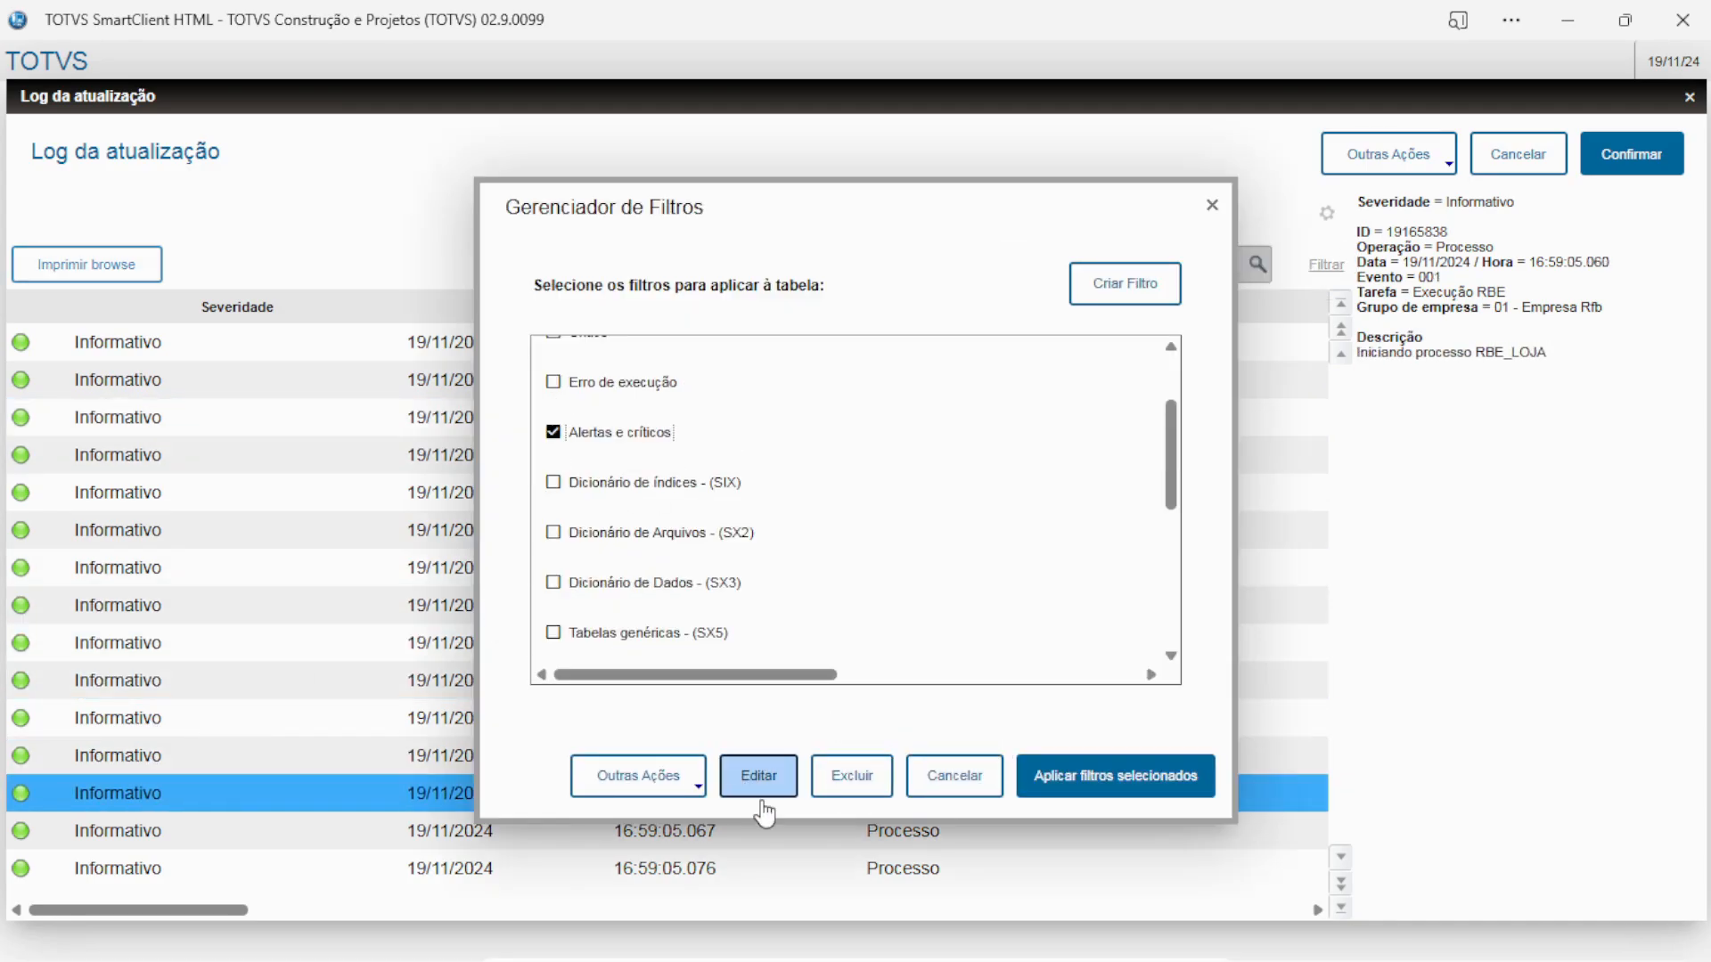
pyautogui.click(1116, 775)
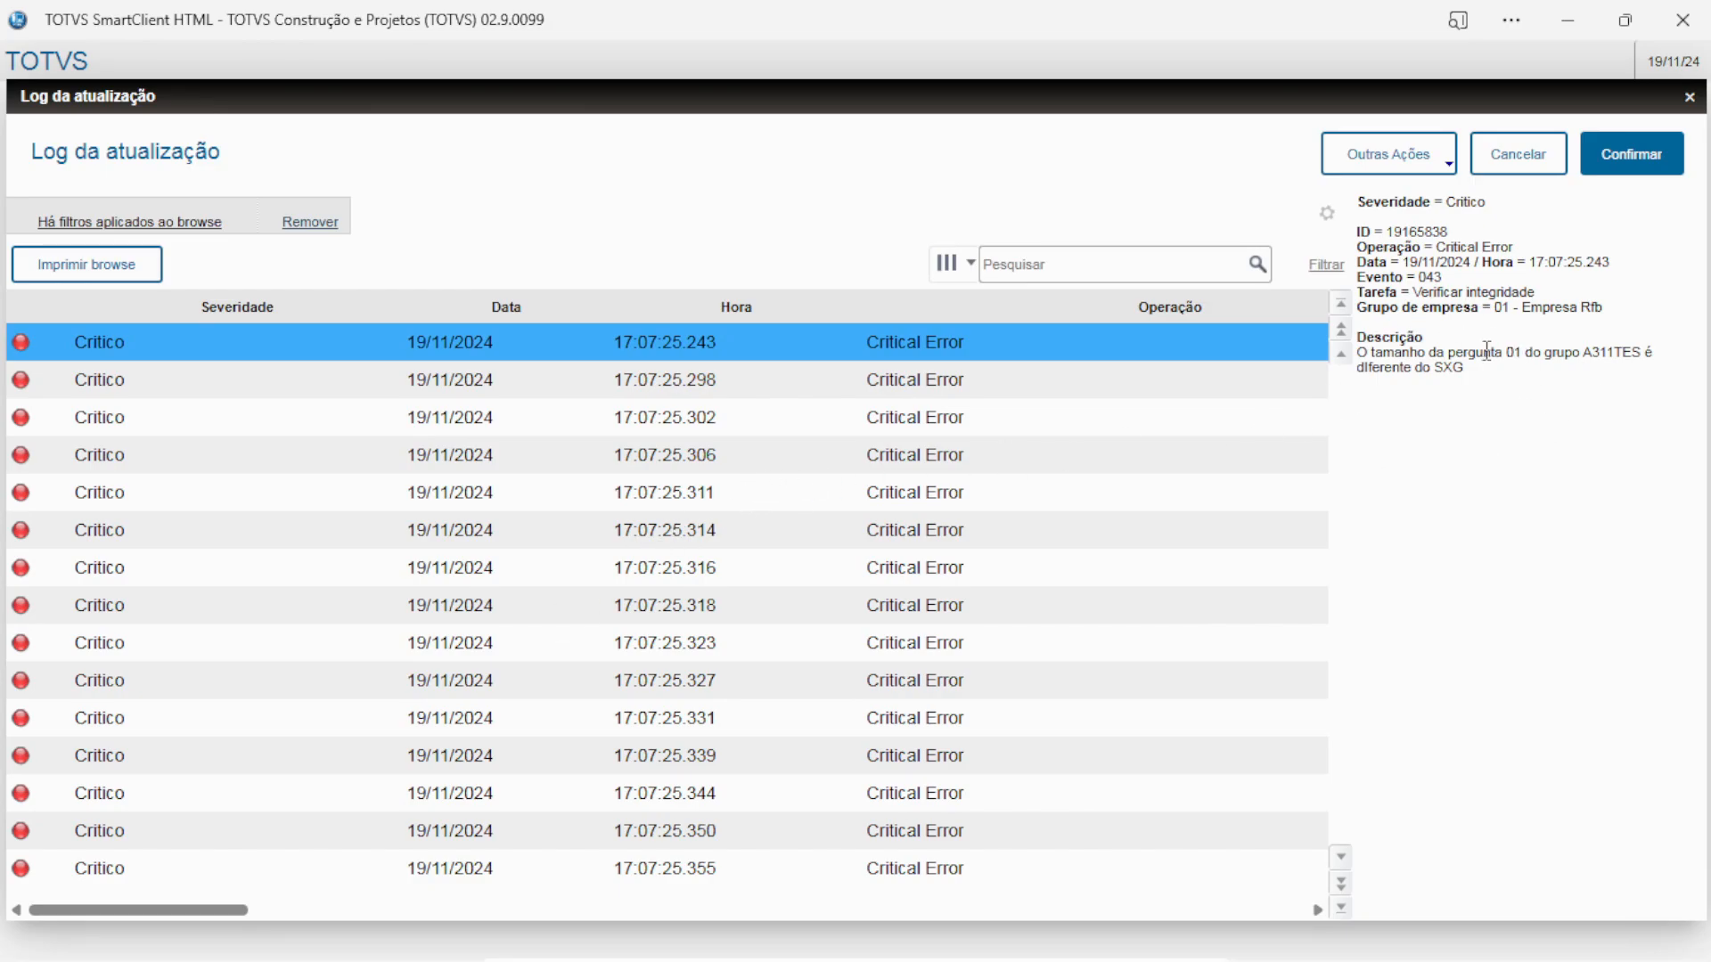
pyautogui.click(1646, 163)
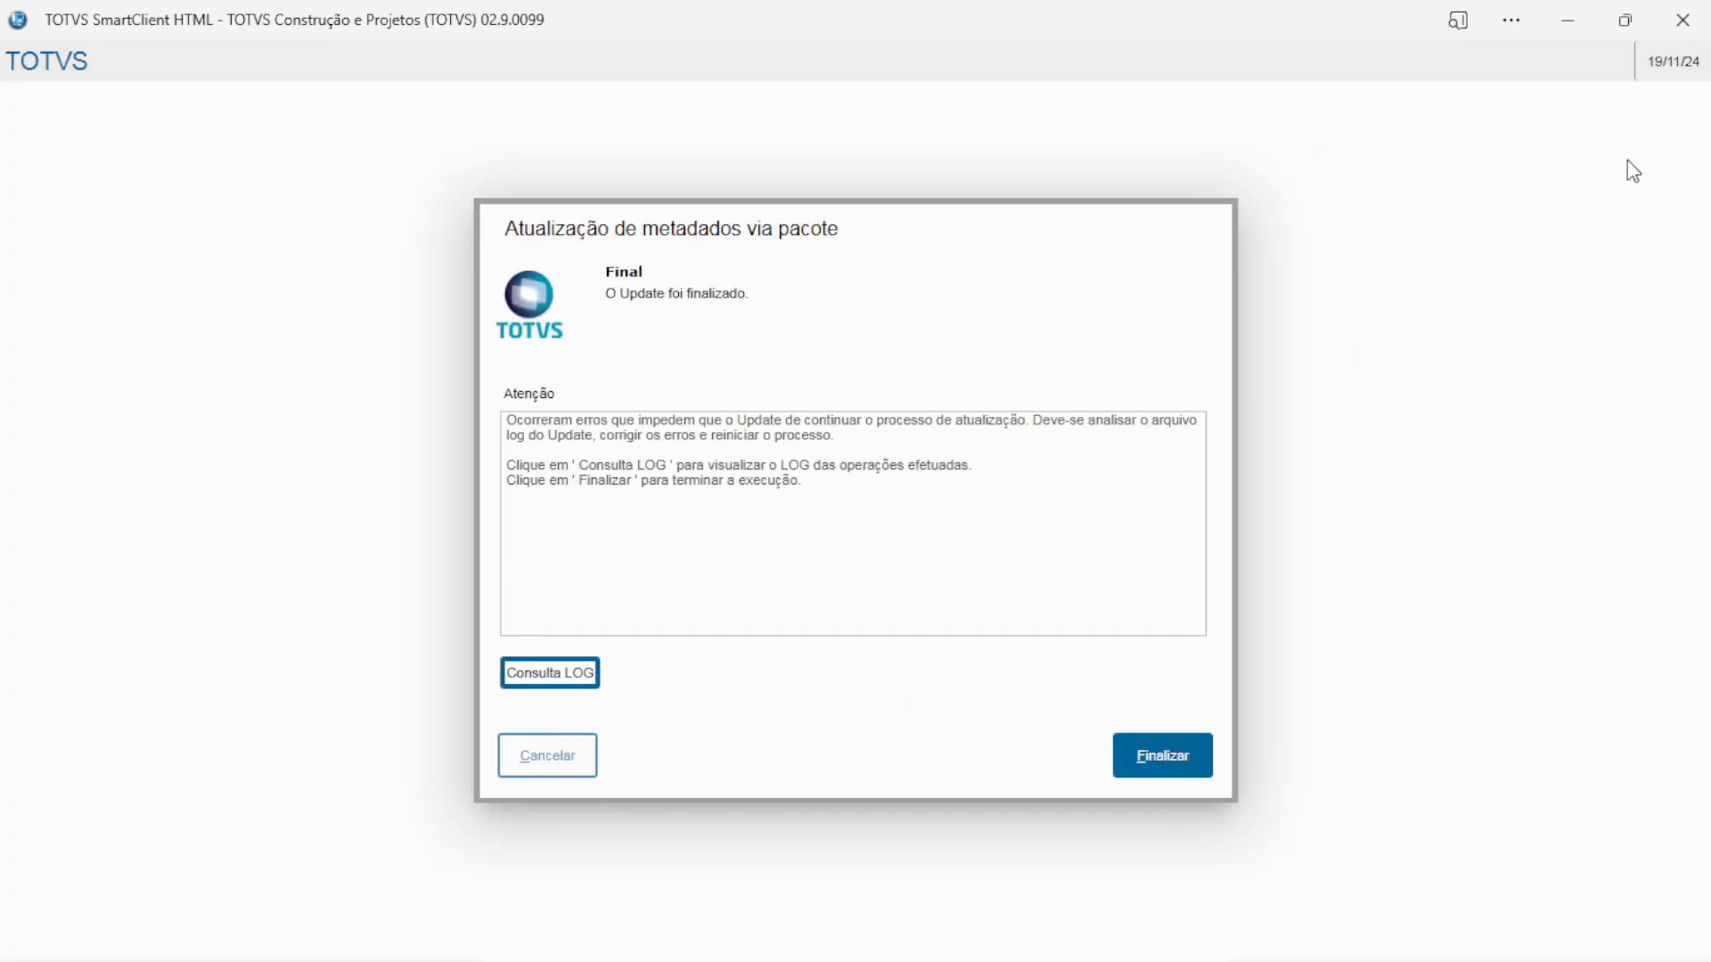
pyautogui.click(1161, 764)
# Acknowledge the update's end and minimize the AppServer, dbaccess and License consoles
pyautogui.click(1115, 667)
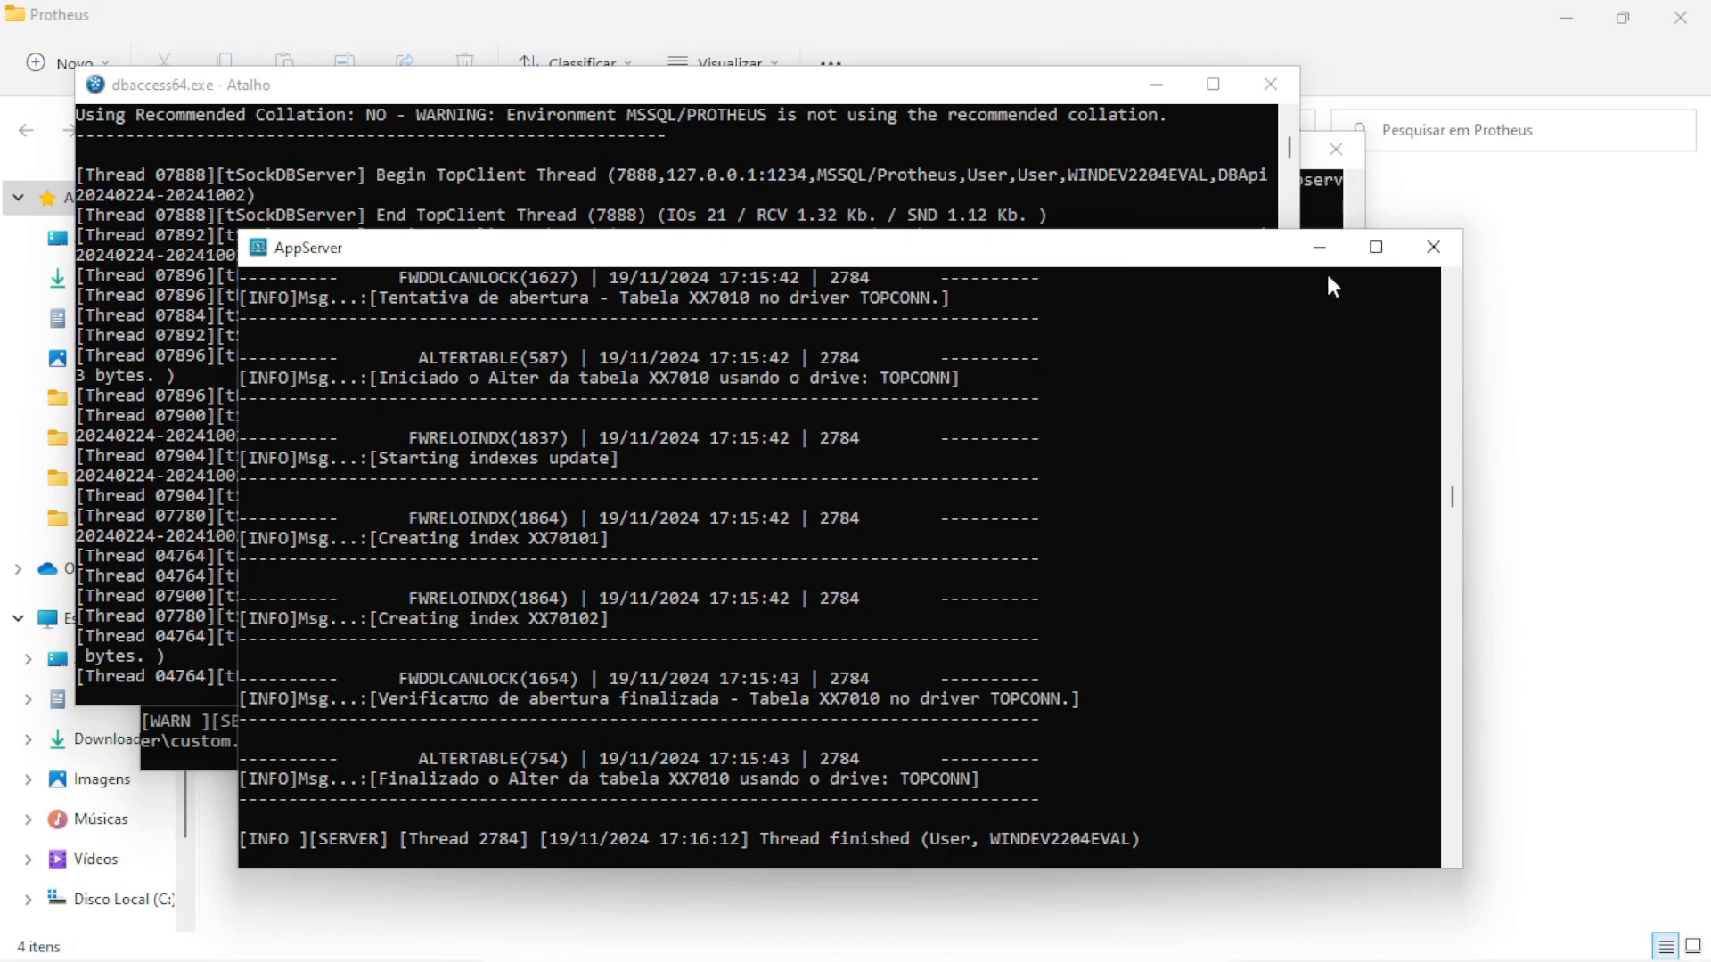
pyautogui.click(1317, 256)
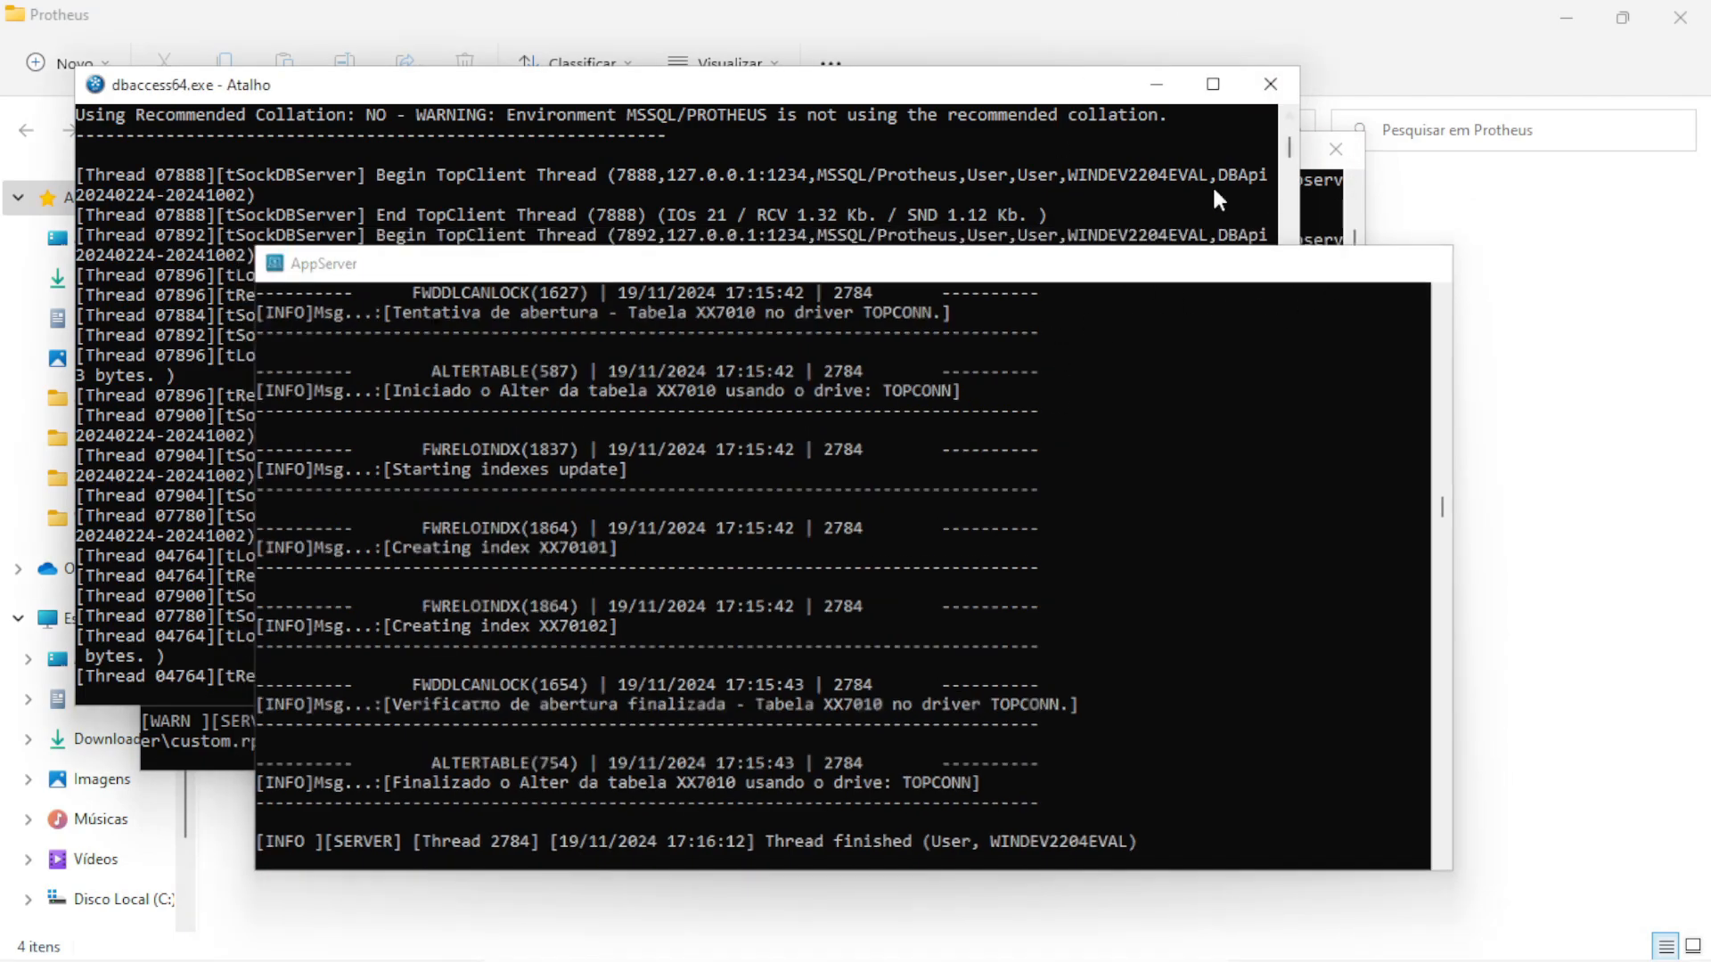
pyautogui.click(1155, 84)
pyautogui.click(1220, 152)
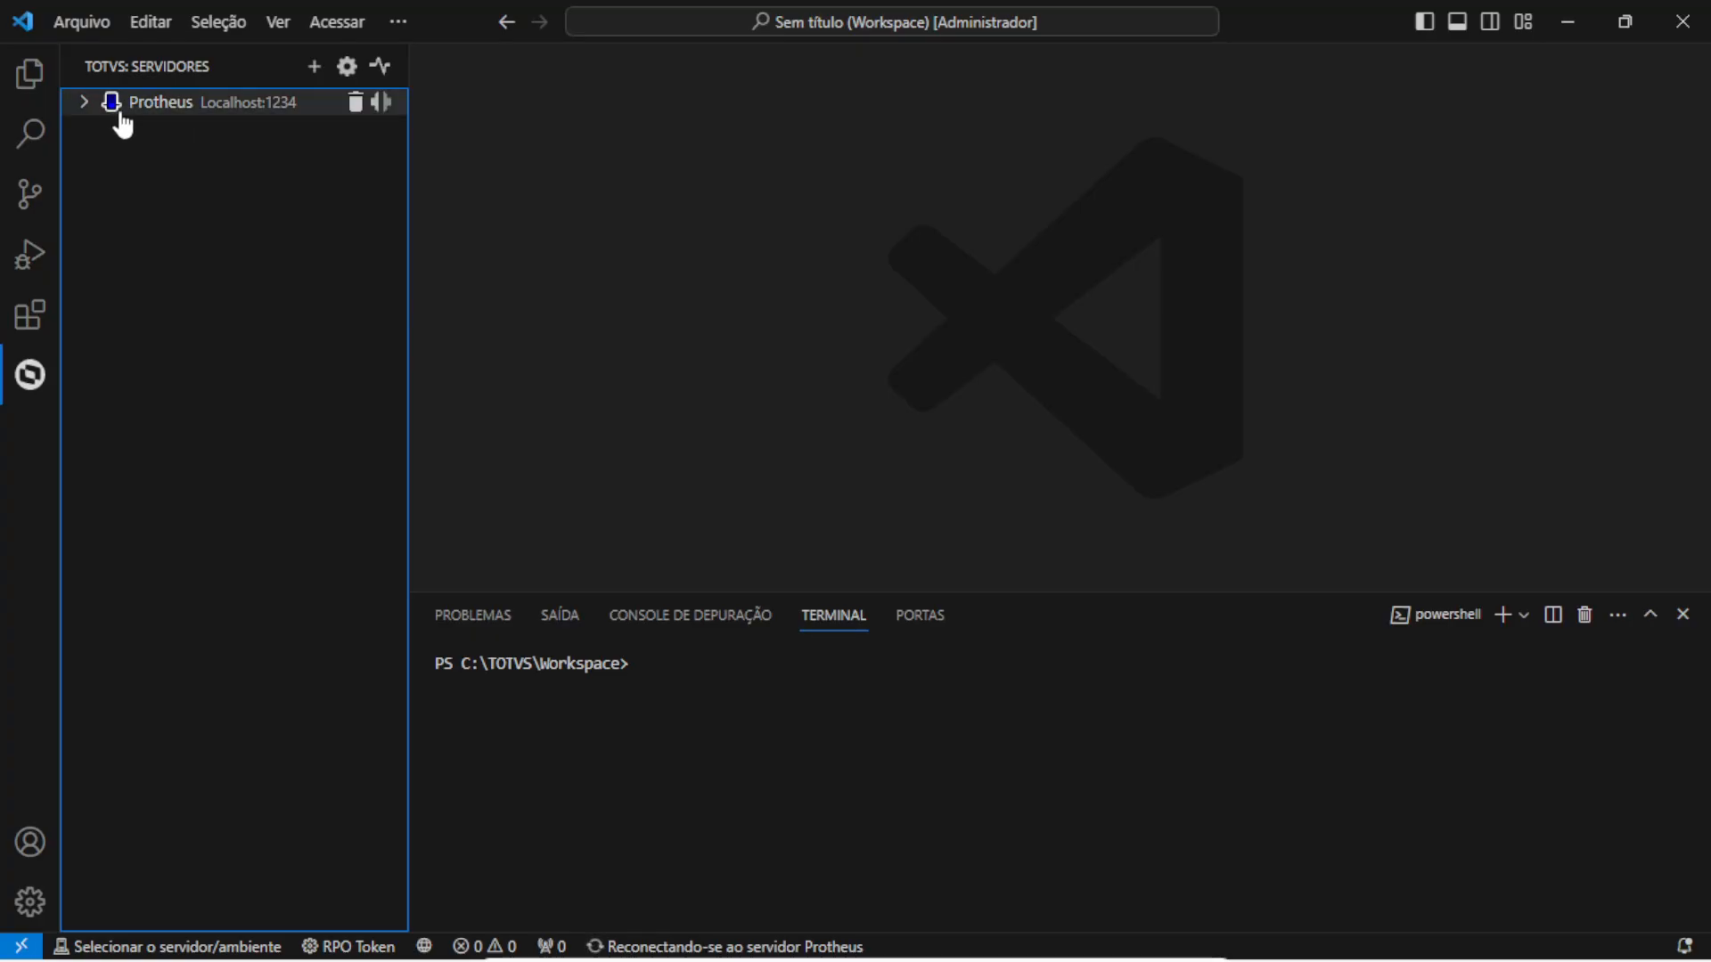
# Delete the existing Protheus server entry
pyautogui.click(123, 107)
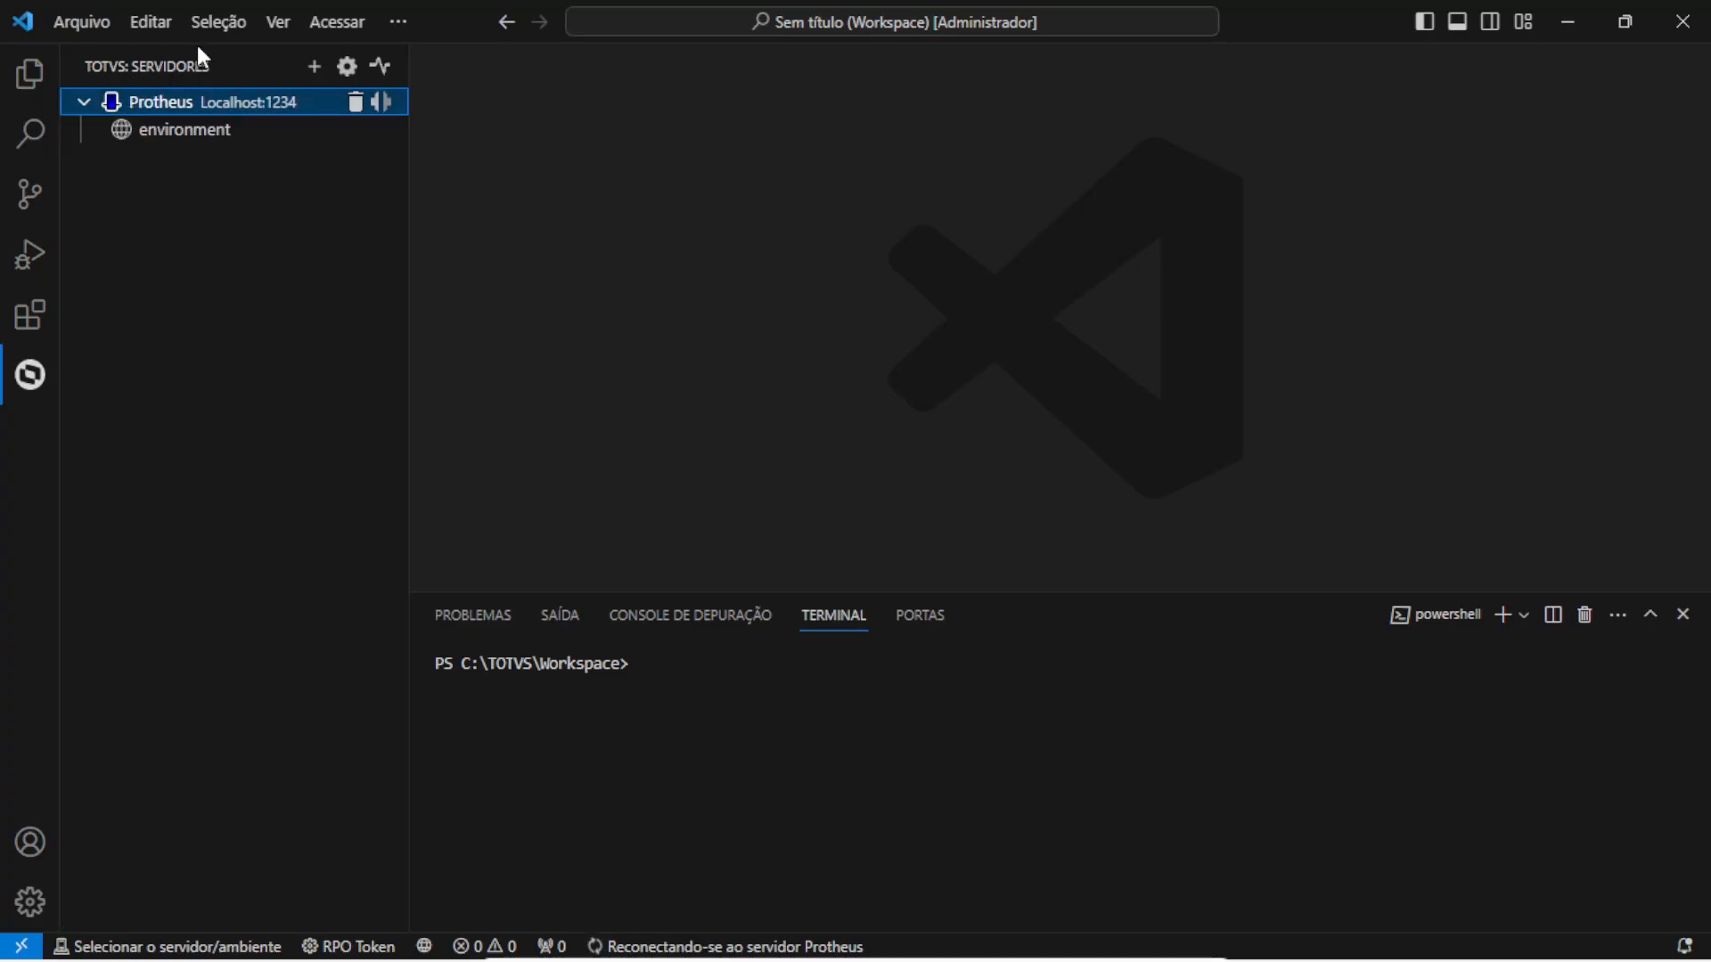
pyautogui.click(354, 104)
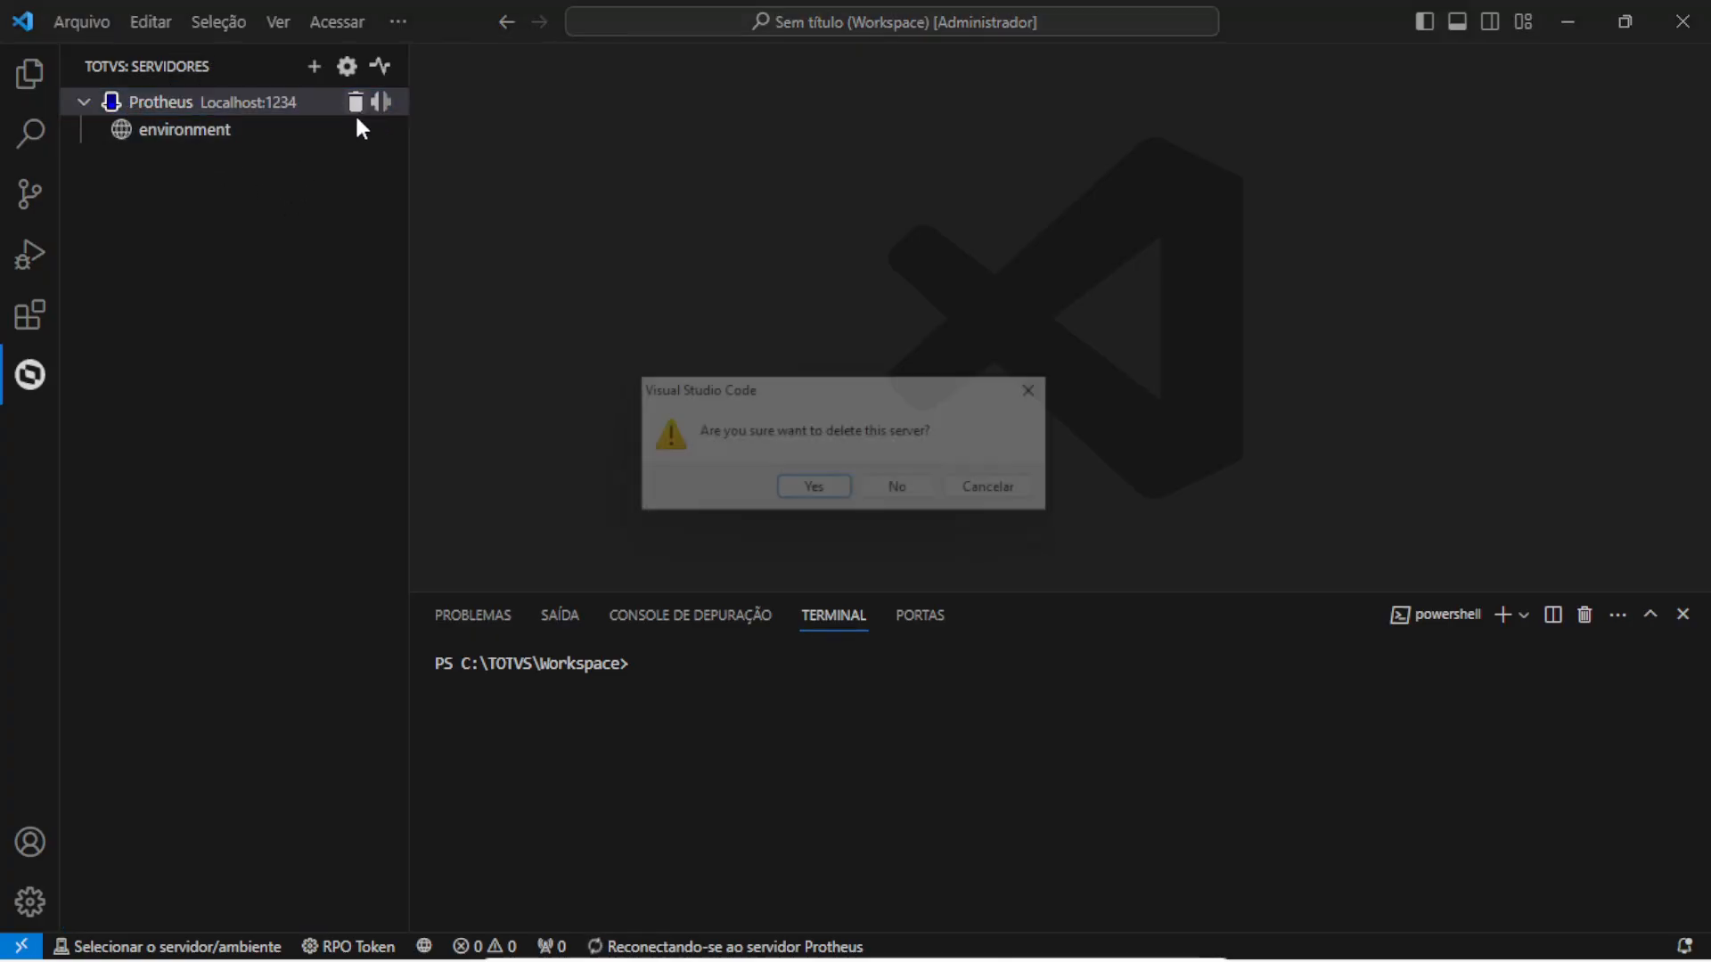
pyautogui.click(815, 493)
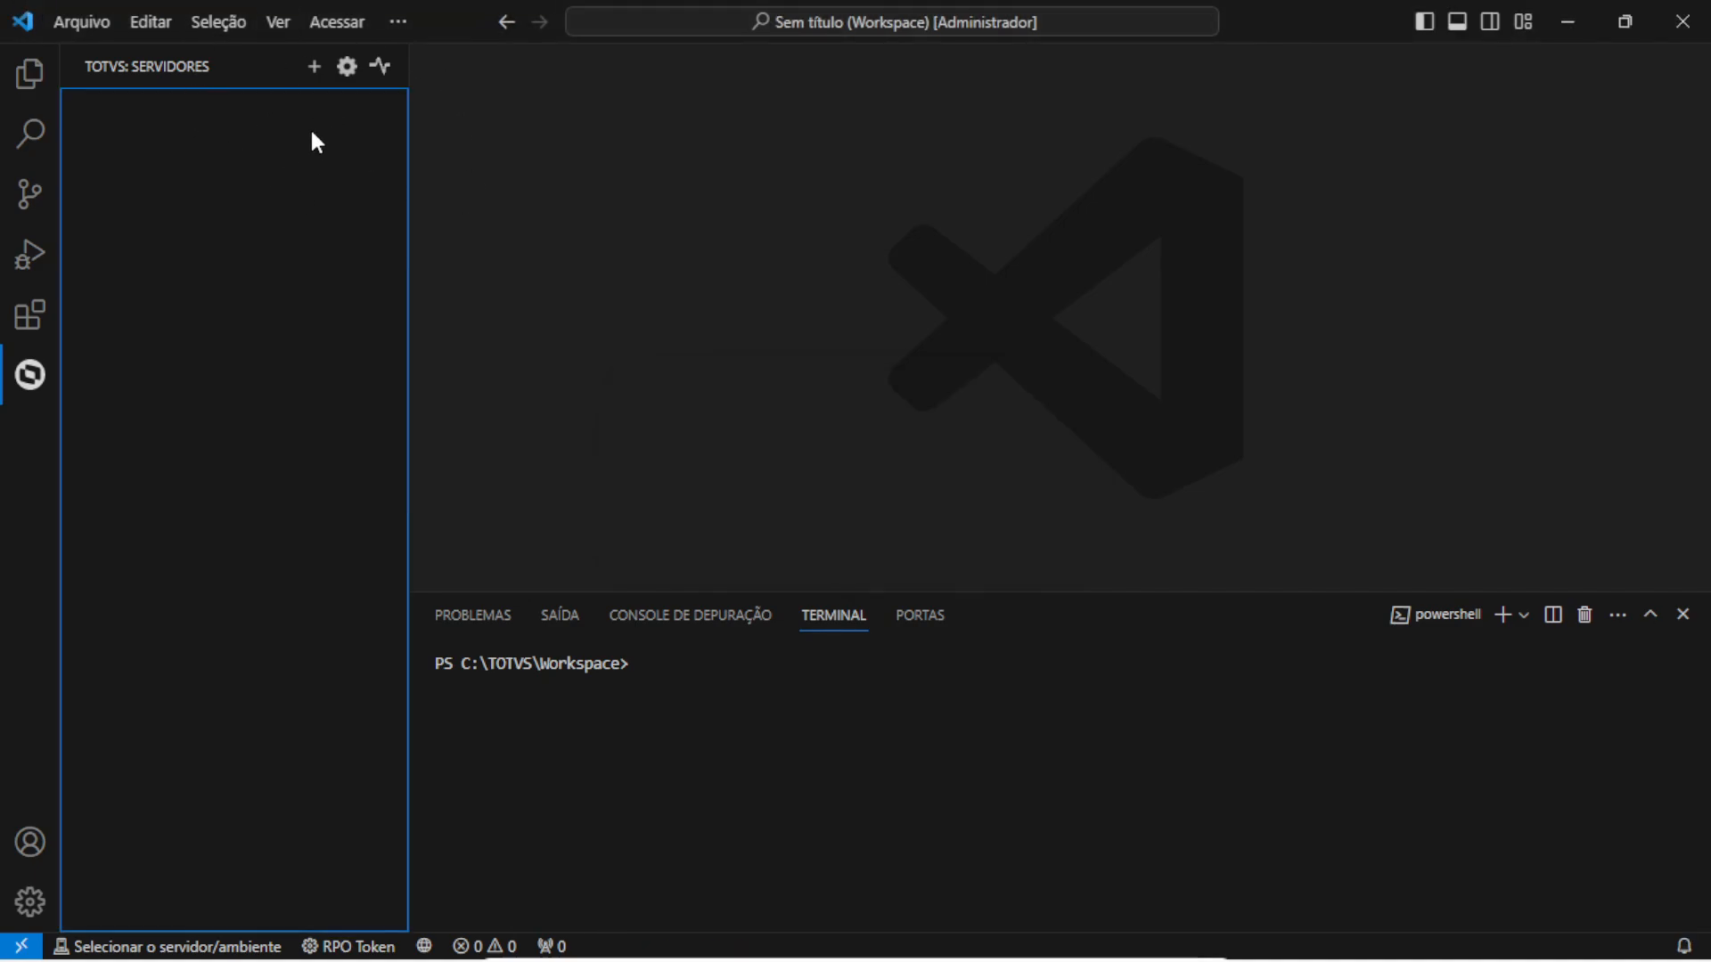
# Register a new server named Protheus at address Localhost, port 1234
pyautogui.click(313, 70)
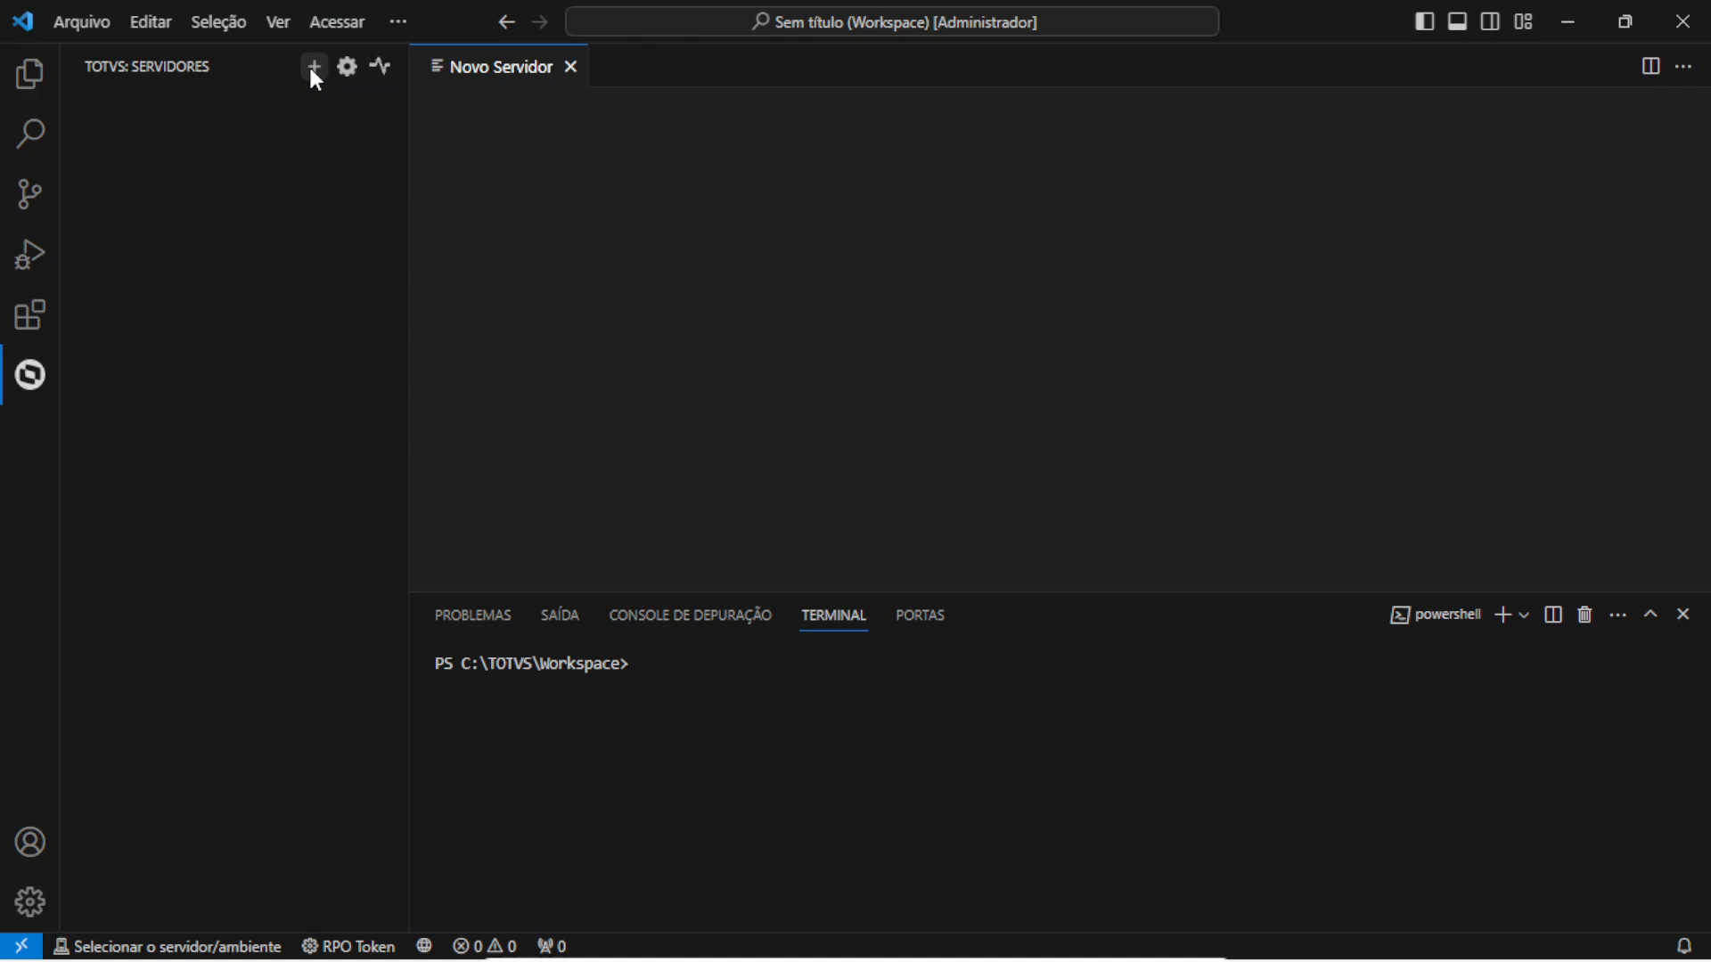
pyautogui.click(790, 311)
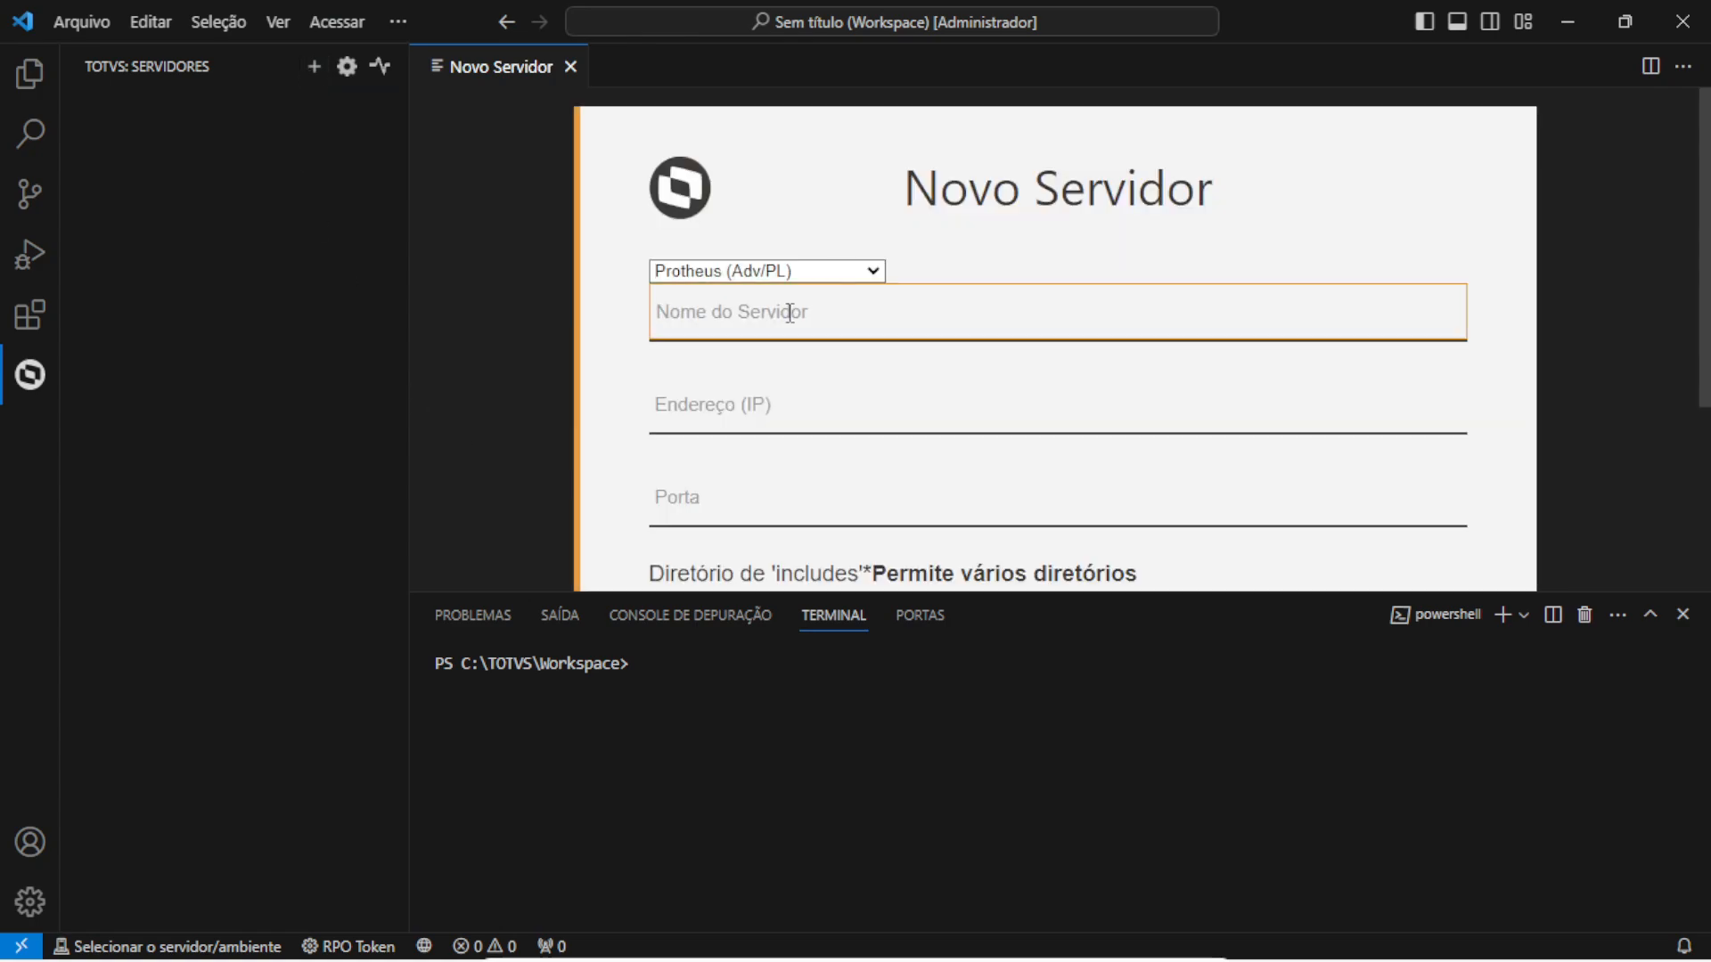
pyautogui.write('Protheus')
pyautogui.click(776, 412)
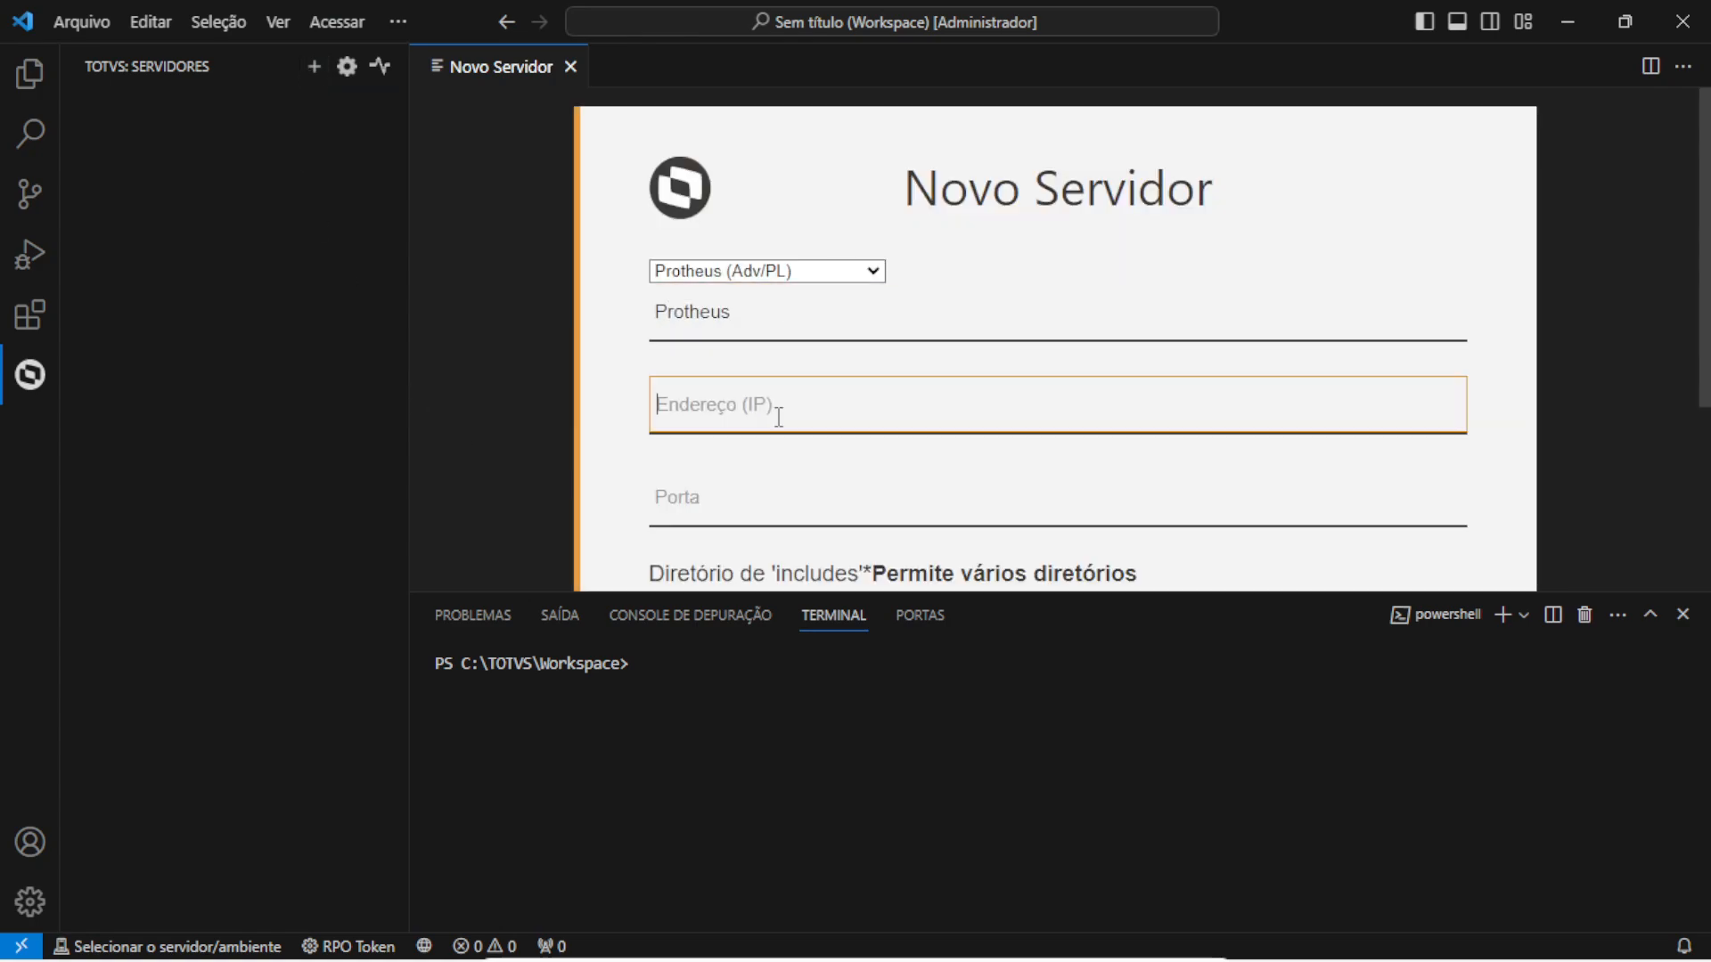
pyautogui.write('Localhost')
pyautogui.click(700, 504)
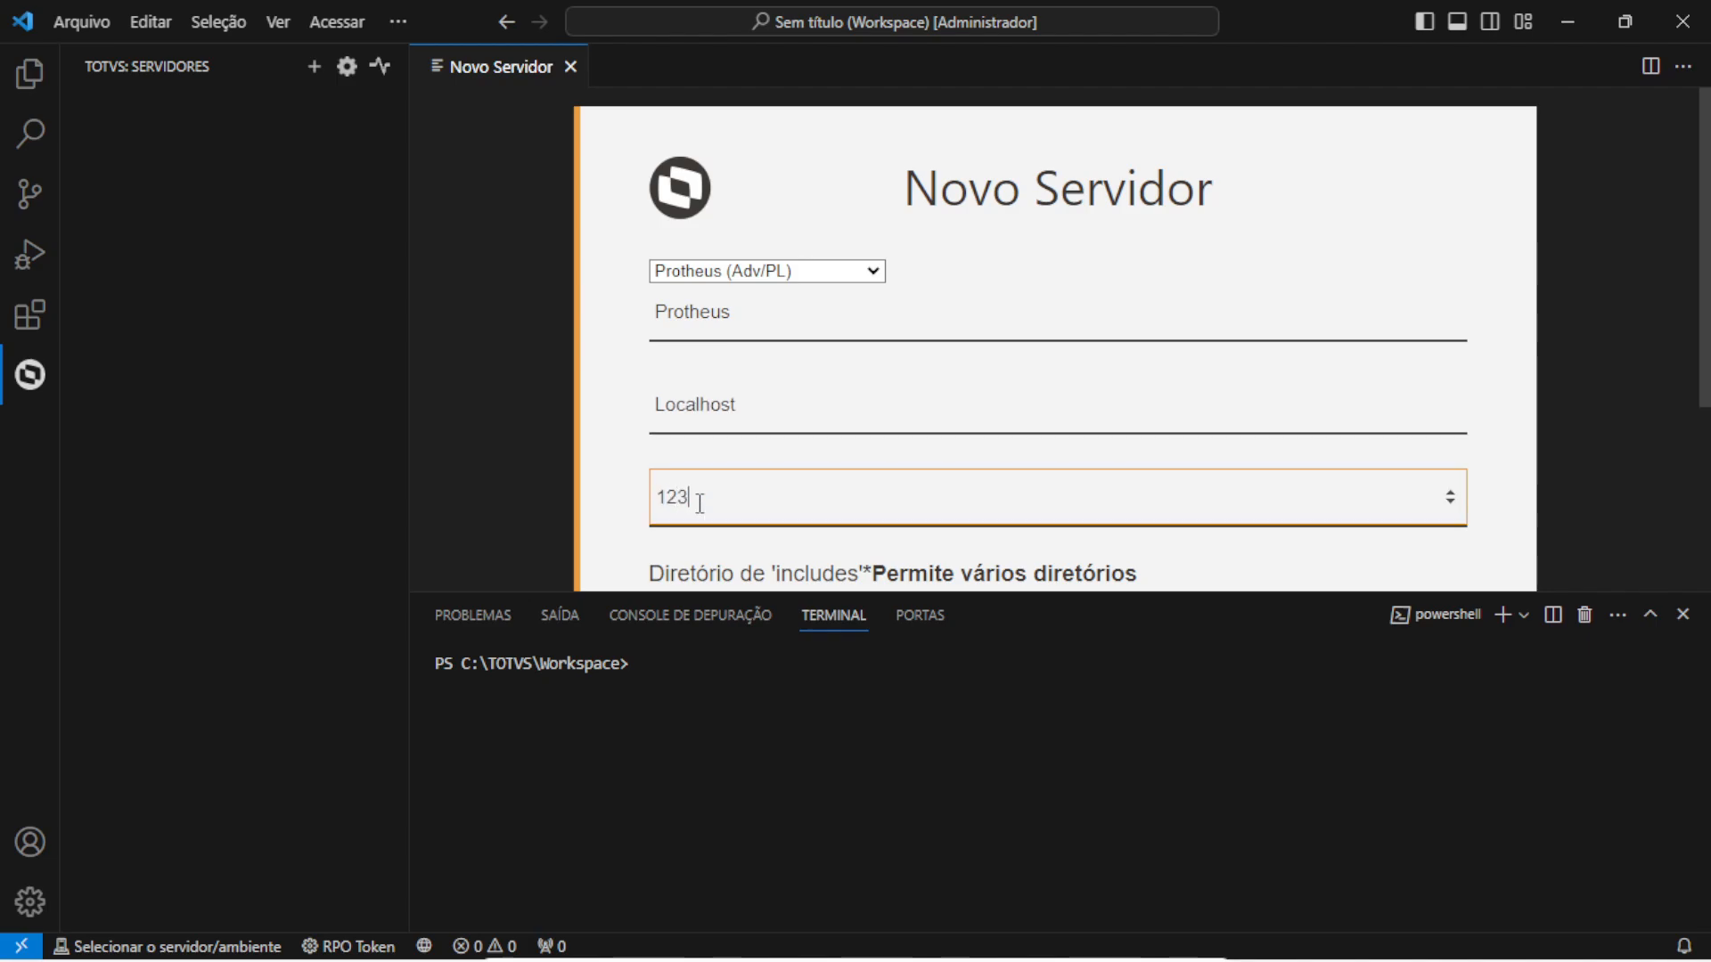
pyautogui.scroll(-3, 776, 401)
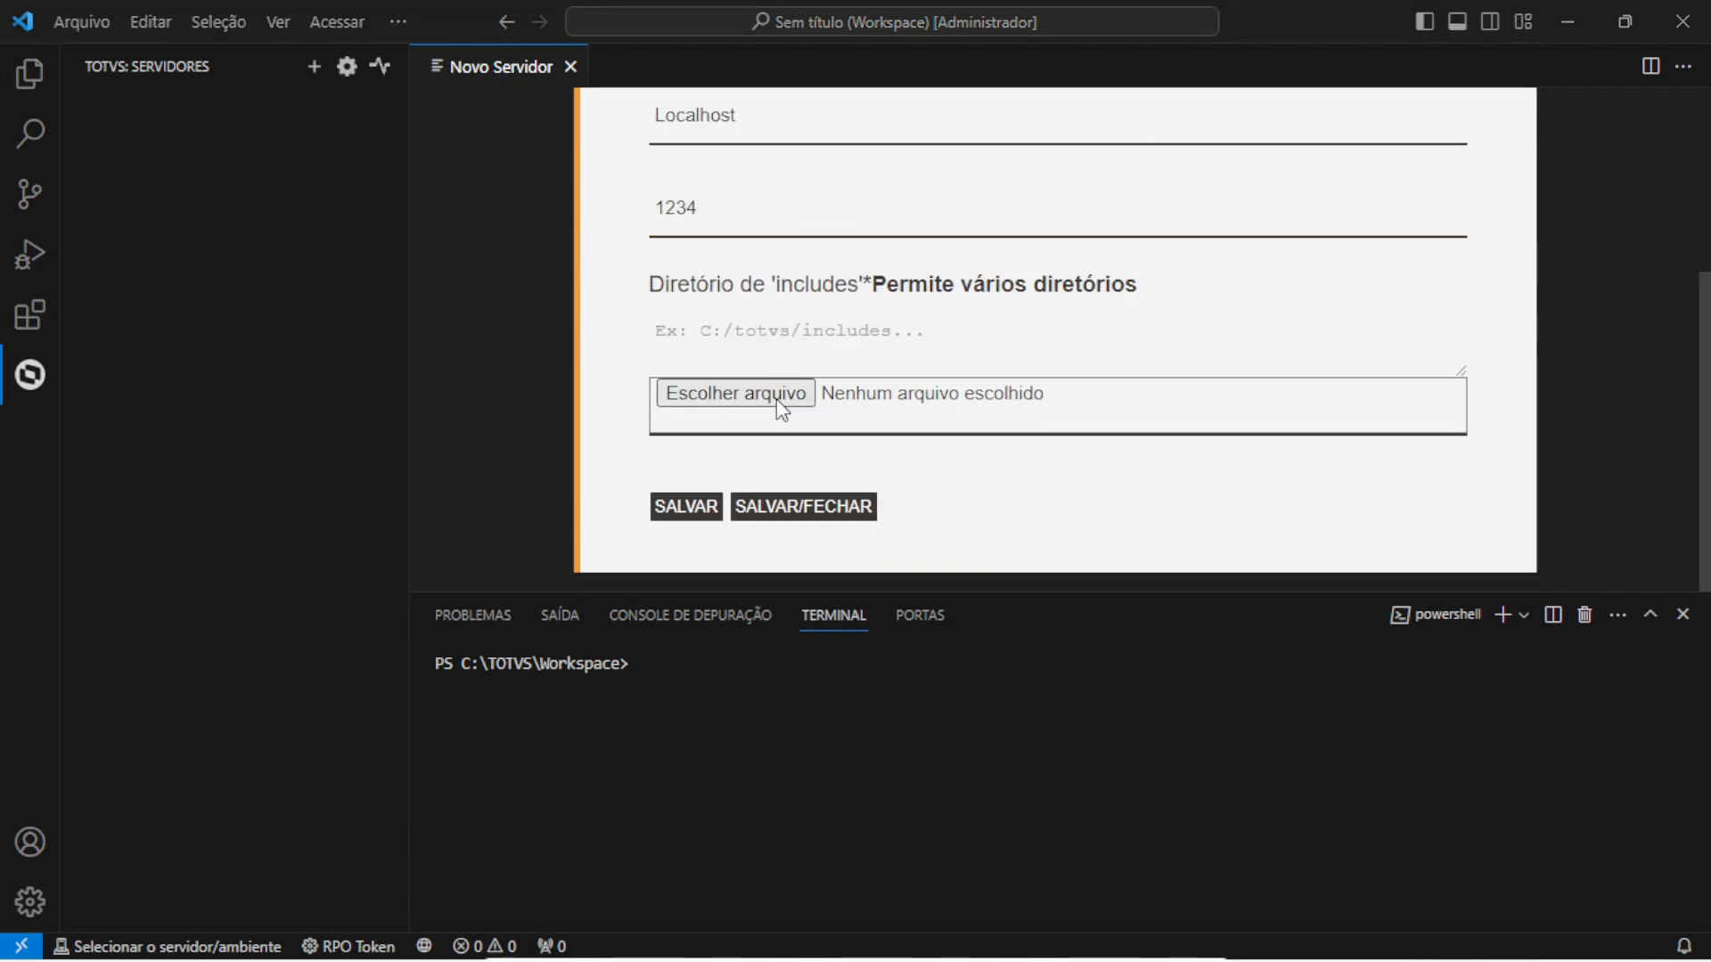
# Set the includes directory to C:\TOTVS\Protheus\Protheus\include and save the server
pyautogui.click(777, 398)
pyautogui.click(169, 458)
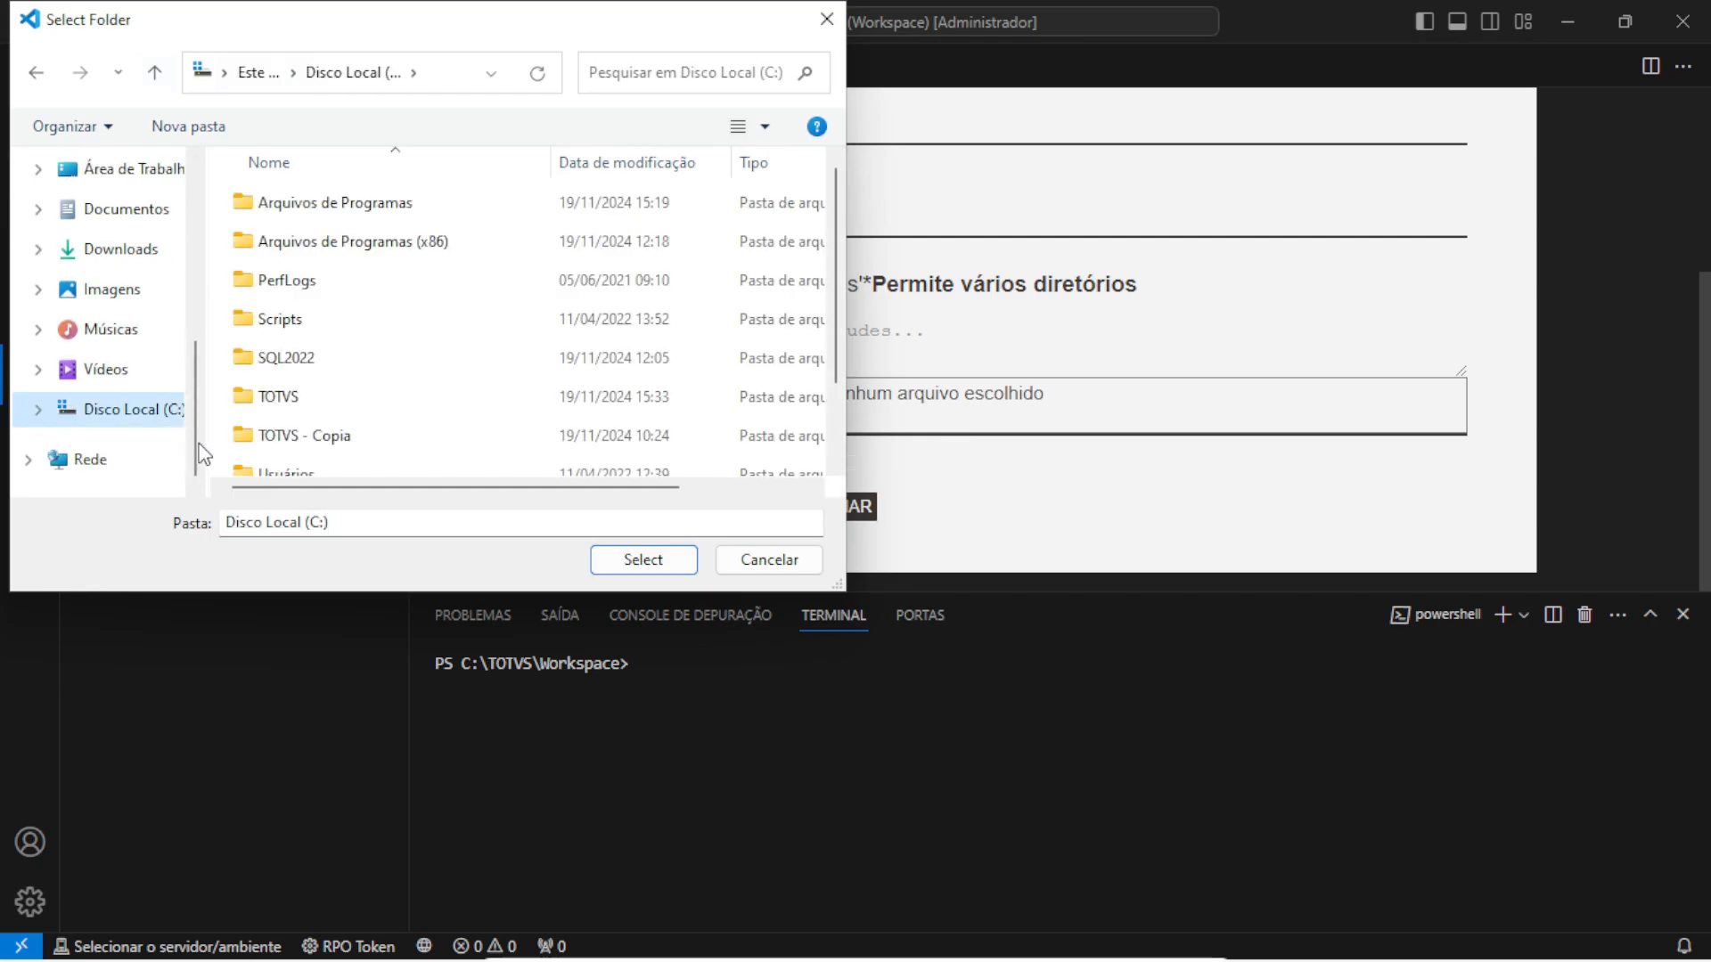
pyautogui.scroll(-1, 319, 360)
pyautogui.doubleClick(319, 319)
pyautogui.doubleClick(320, 319)
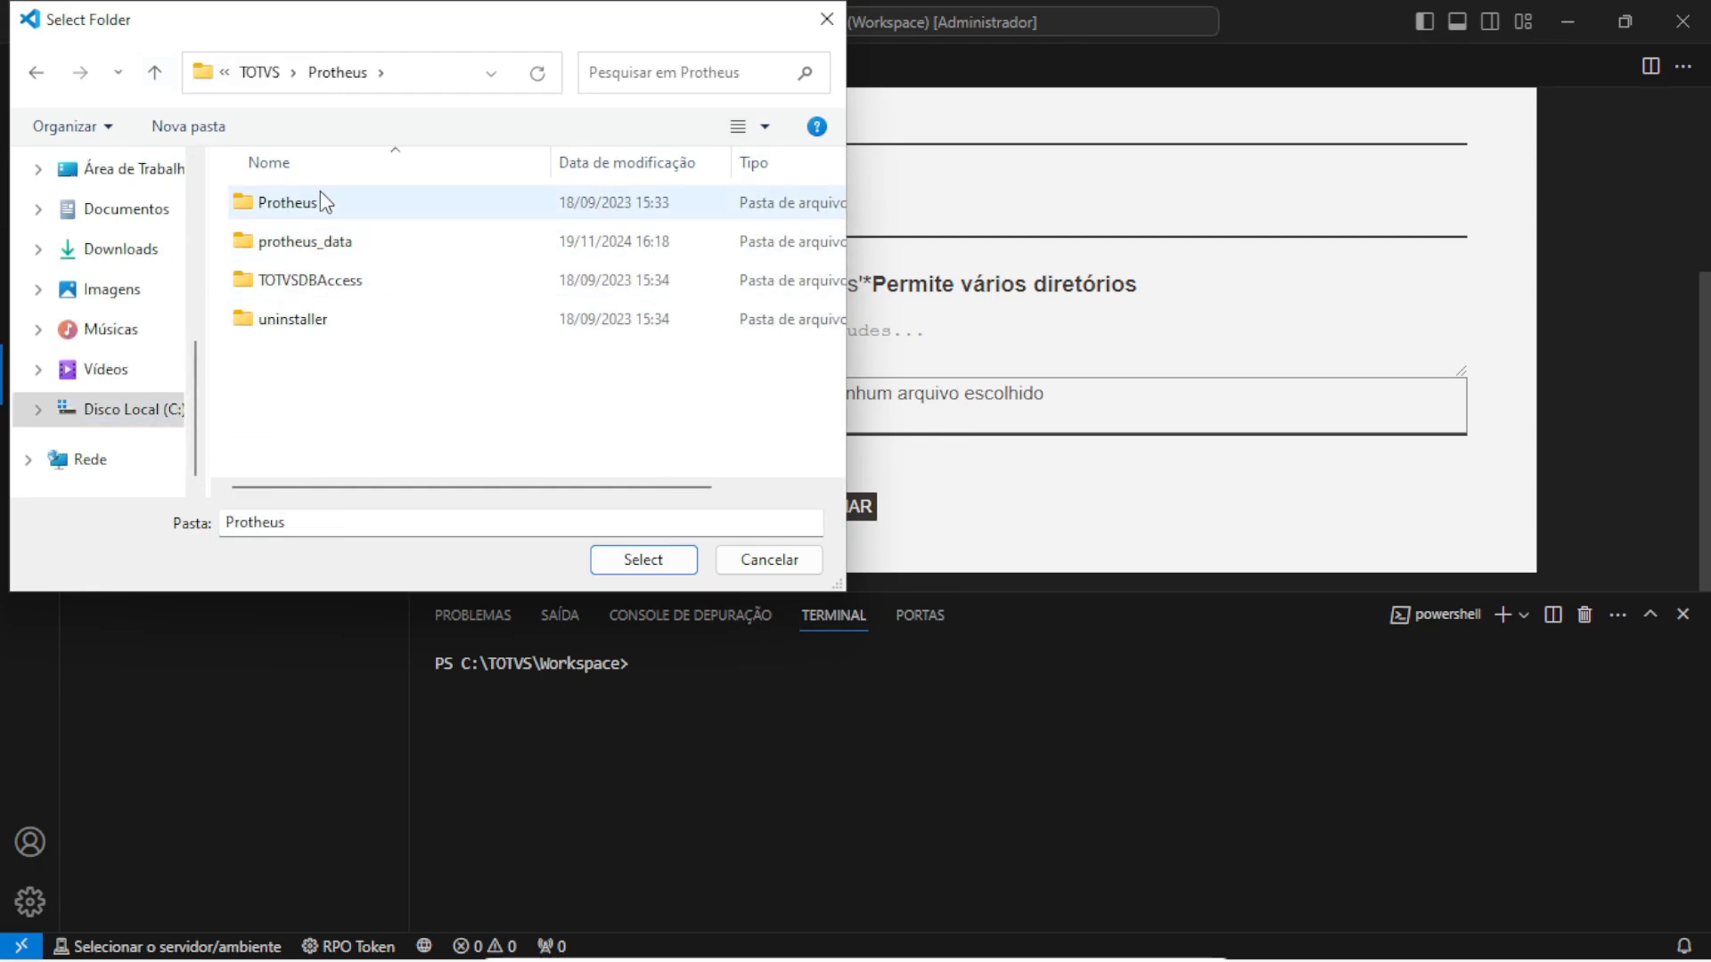
pyautogui.doubleClick(314, 202)
pyautogui.click(301, 322)
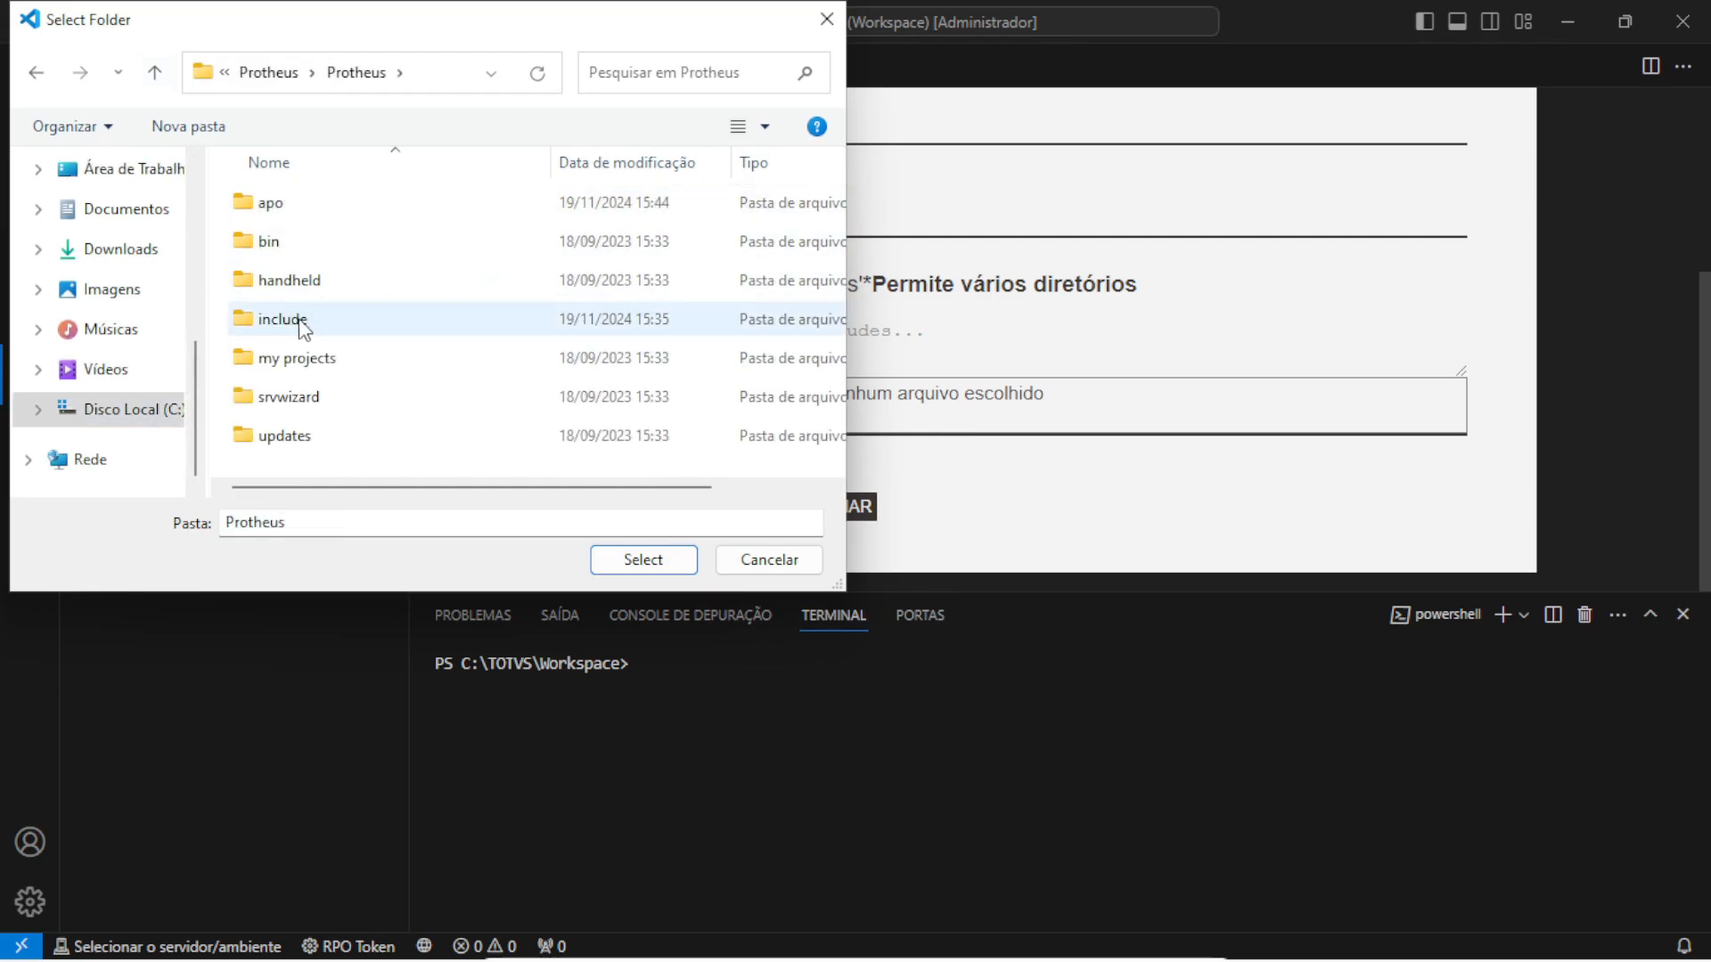
pyautogui.click(610, 566)
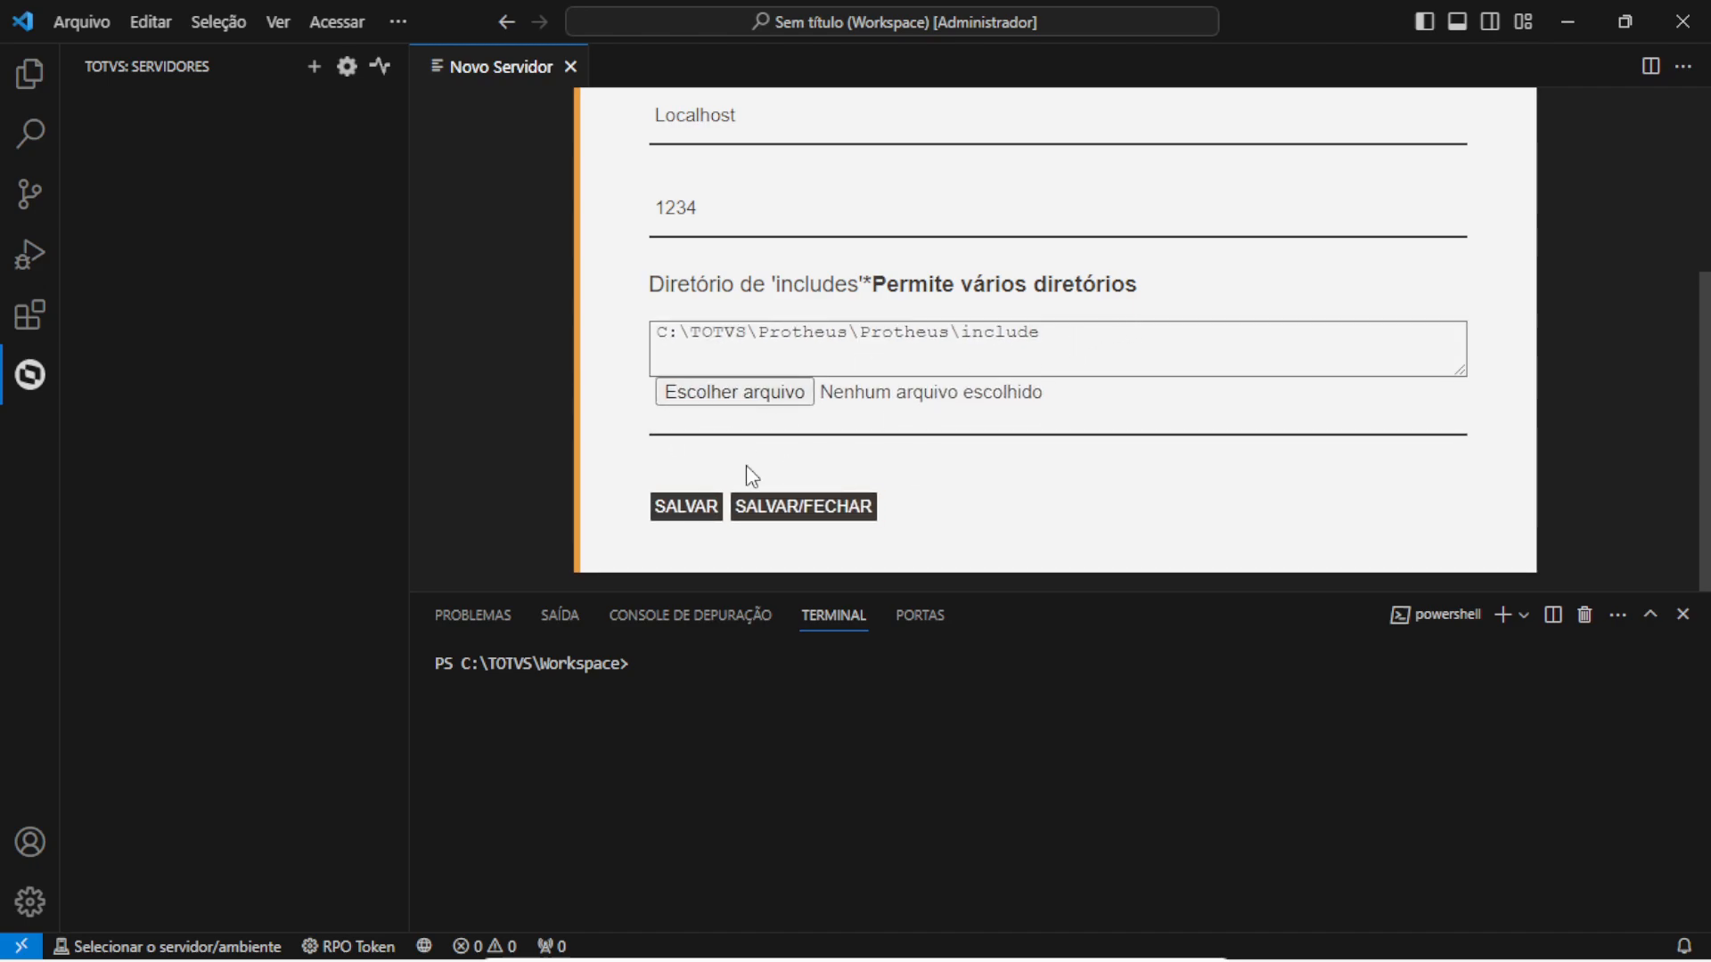
pyautogui.click(783, 515)
# Connect to the Protheus server using environment 'environment' and user Admin
pyautogui.click(167, 106)
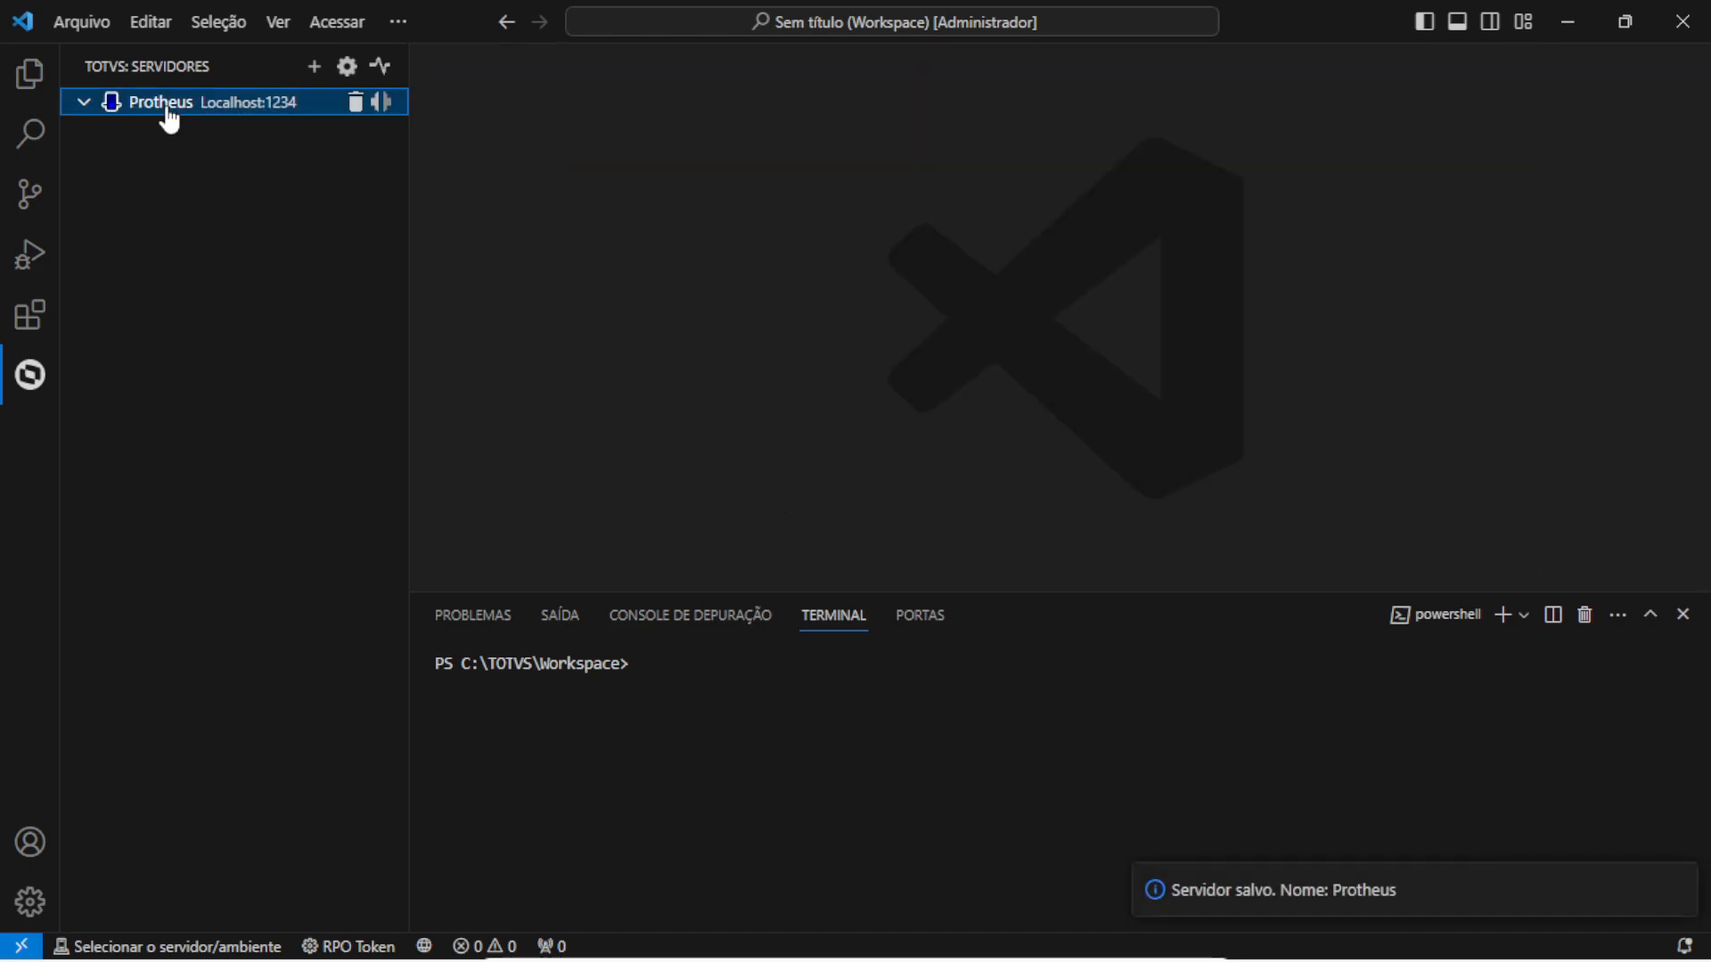
pyautogui.rightClick(167, 105)
pyautogui.click(251, 132)
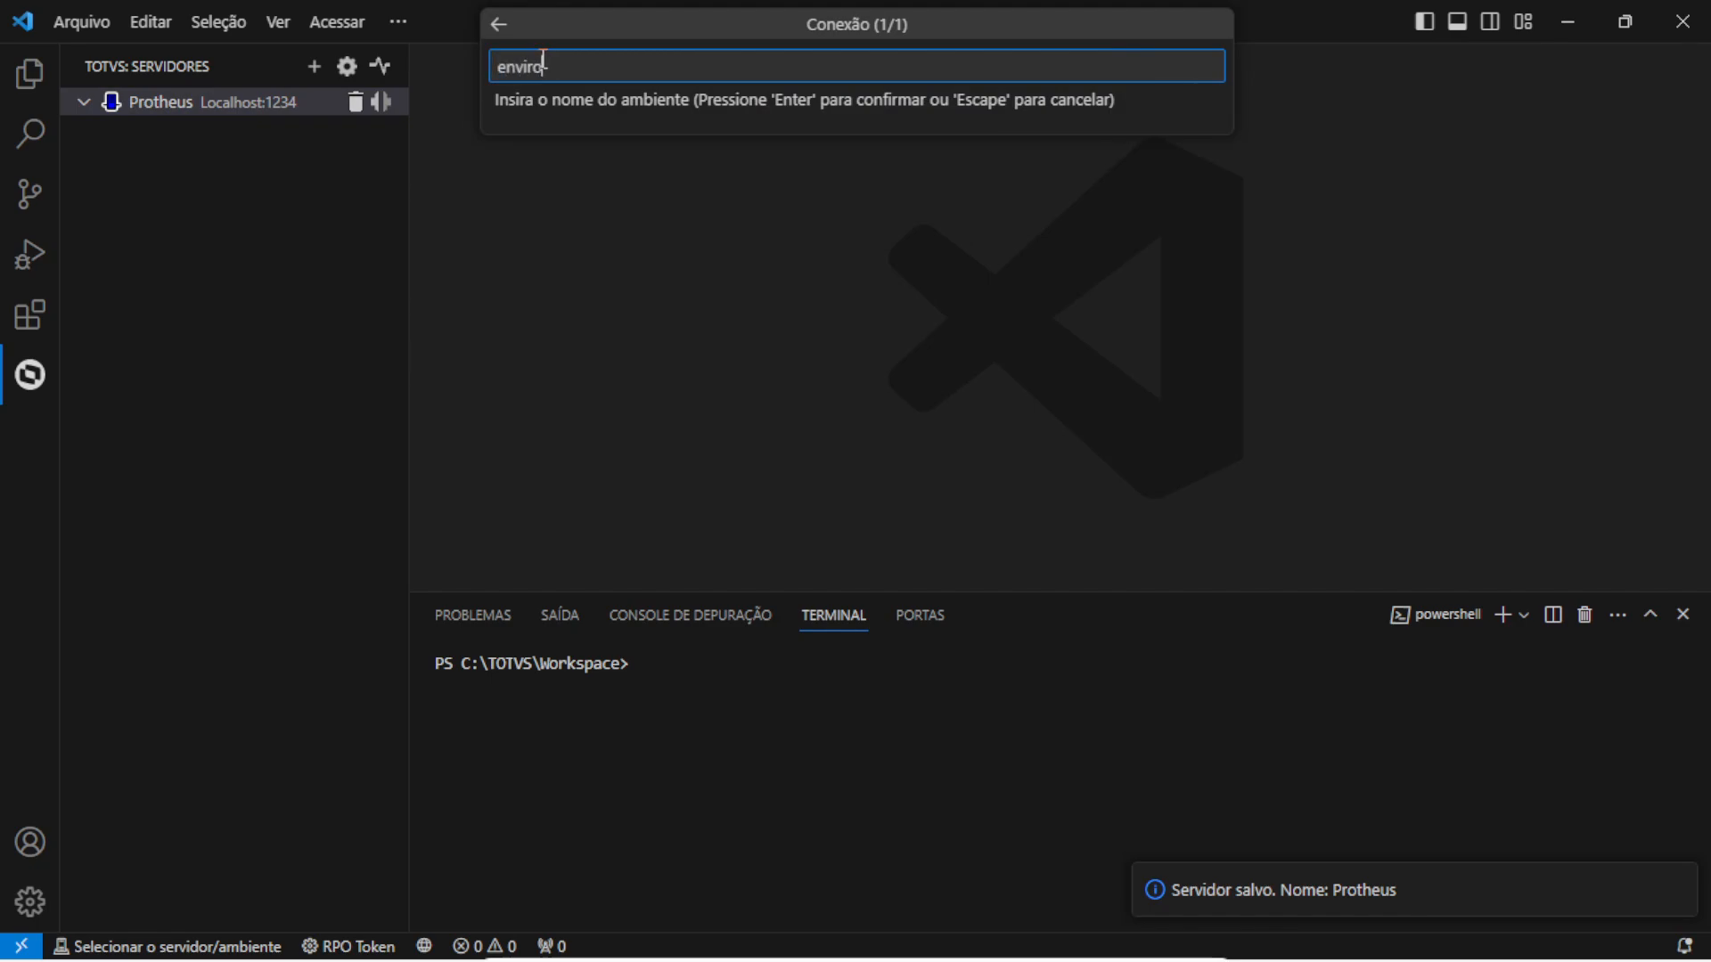
pyautogui.write('environment')
pyautogui.press('Return')
pyautogui.write('Admin')
pyautogui.press('Return')
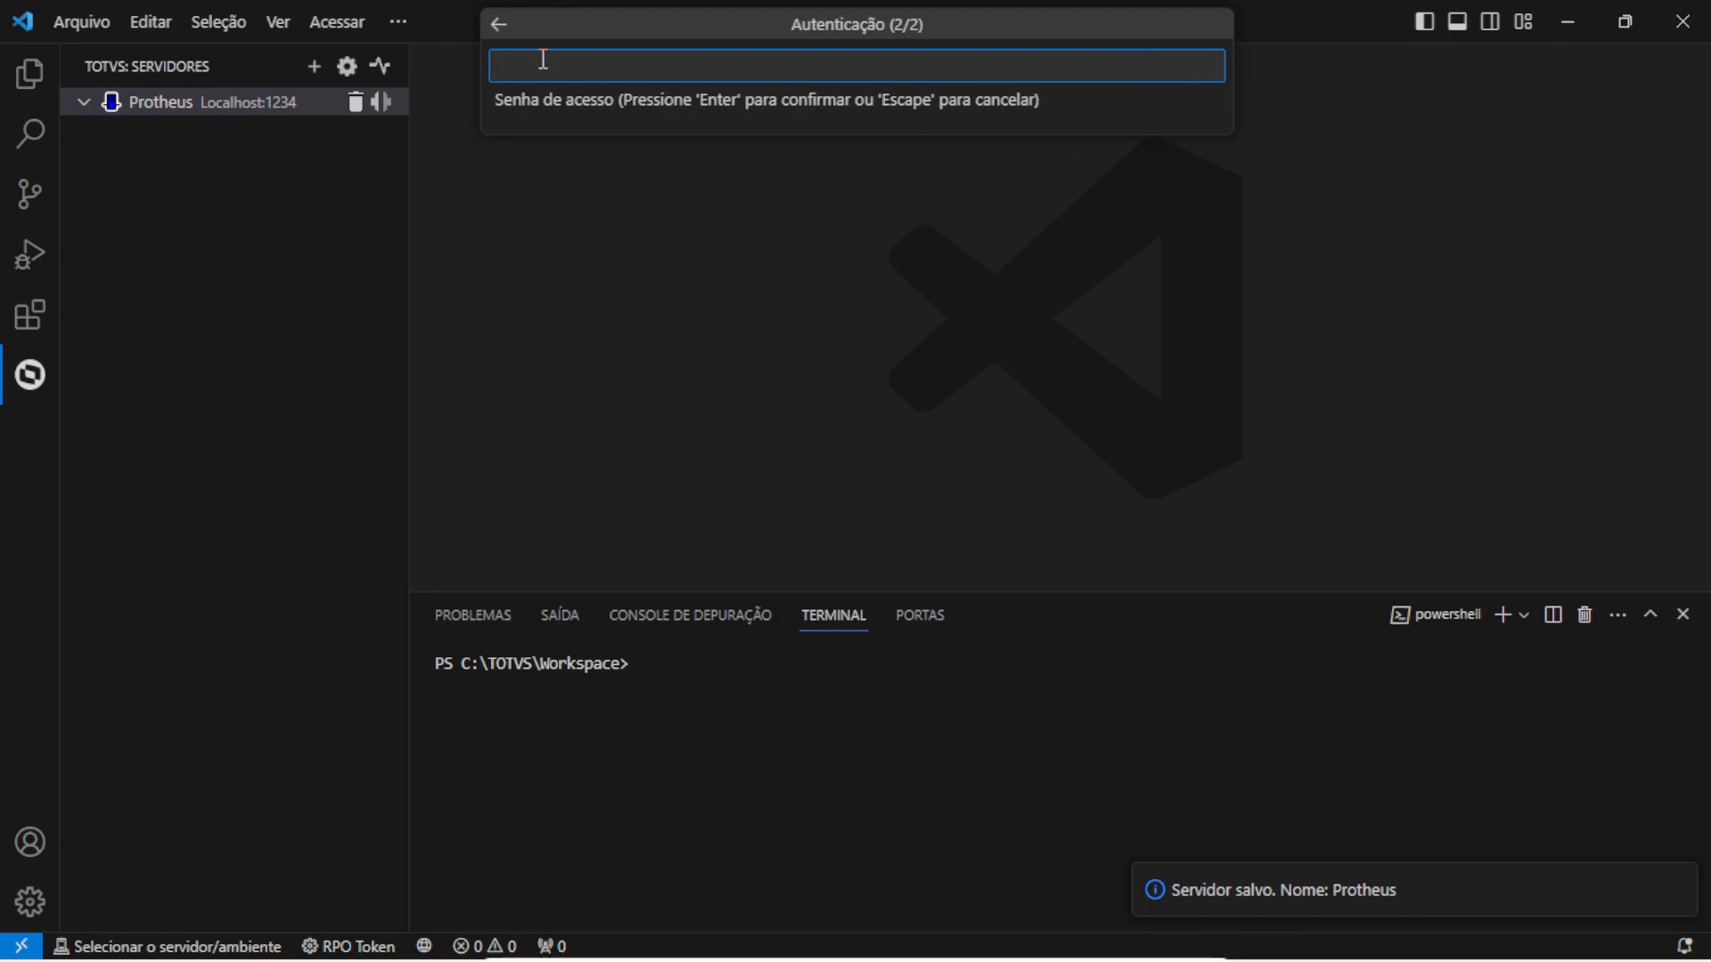
pyautogui.press('Return')
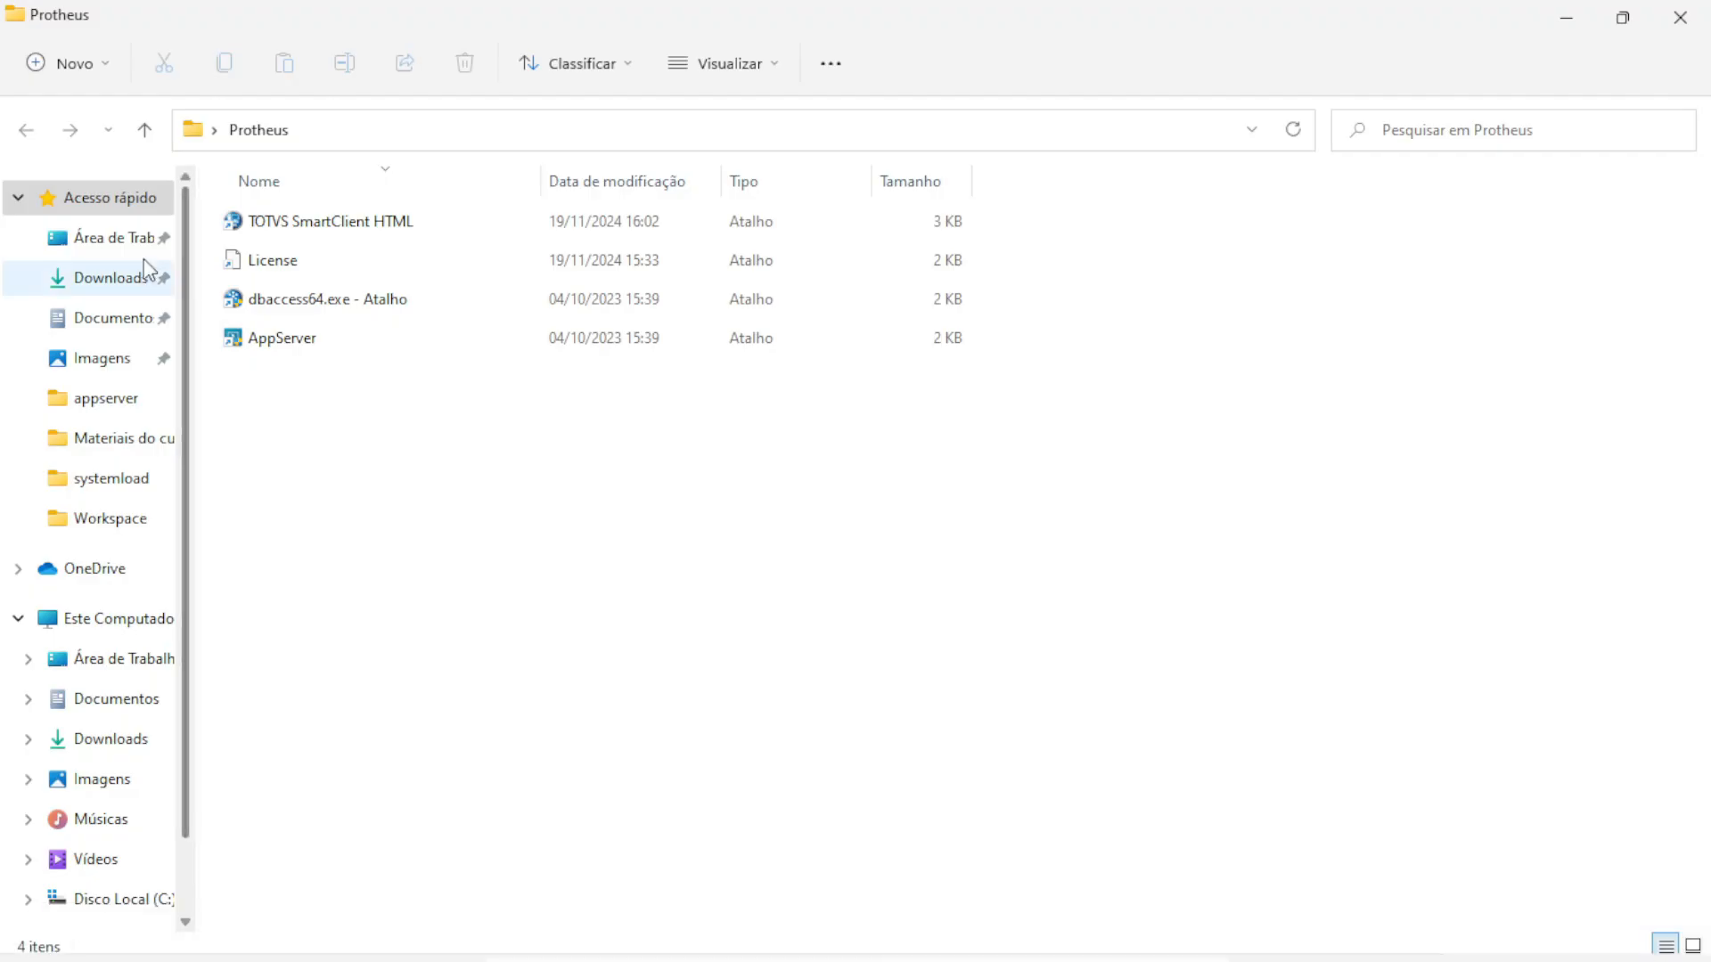
# Check the extracted 24-10-07-LIB_LABEL_07102024_P12_ONCA folder in Arquivos Protheus Onça, then minimize Explorer
pyautogui.click(122, 239)
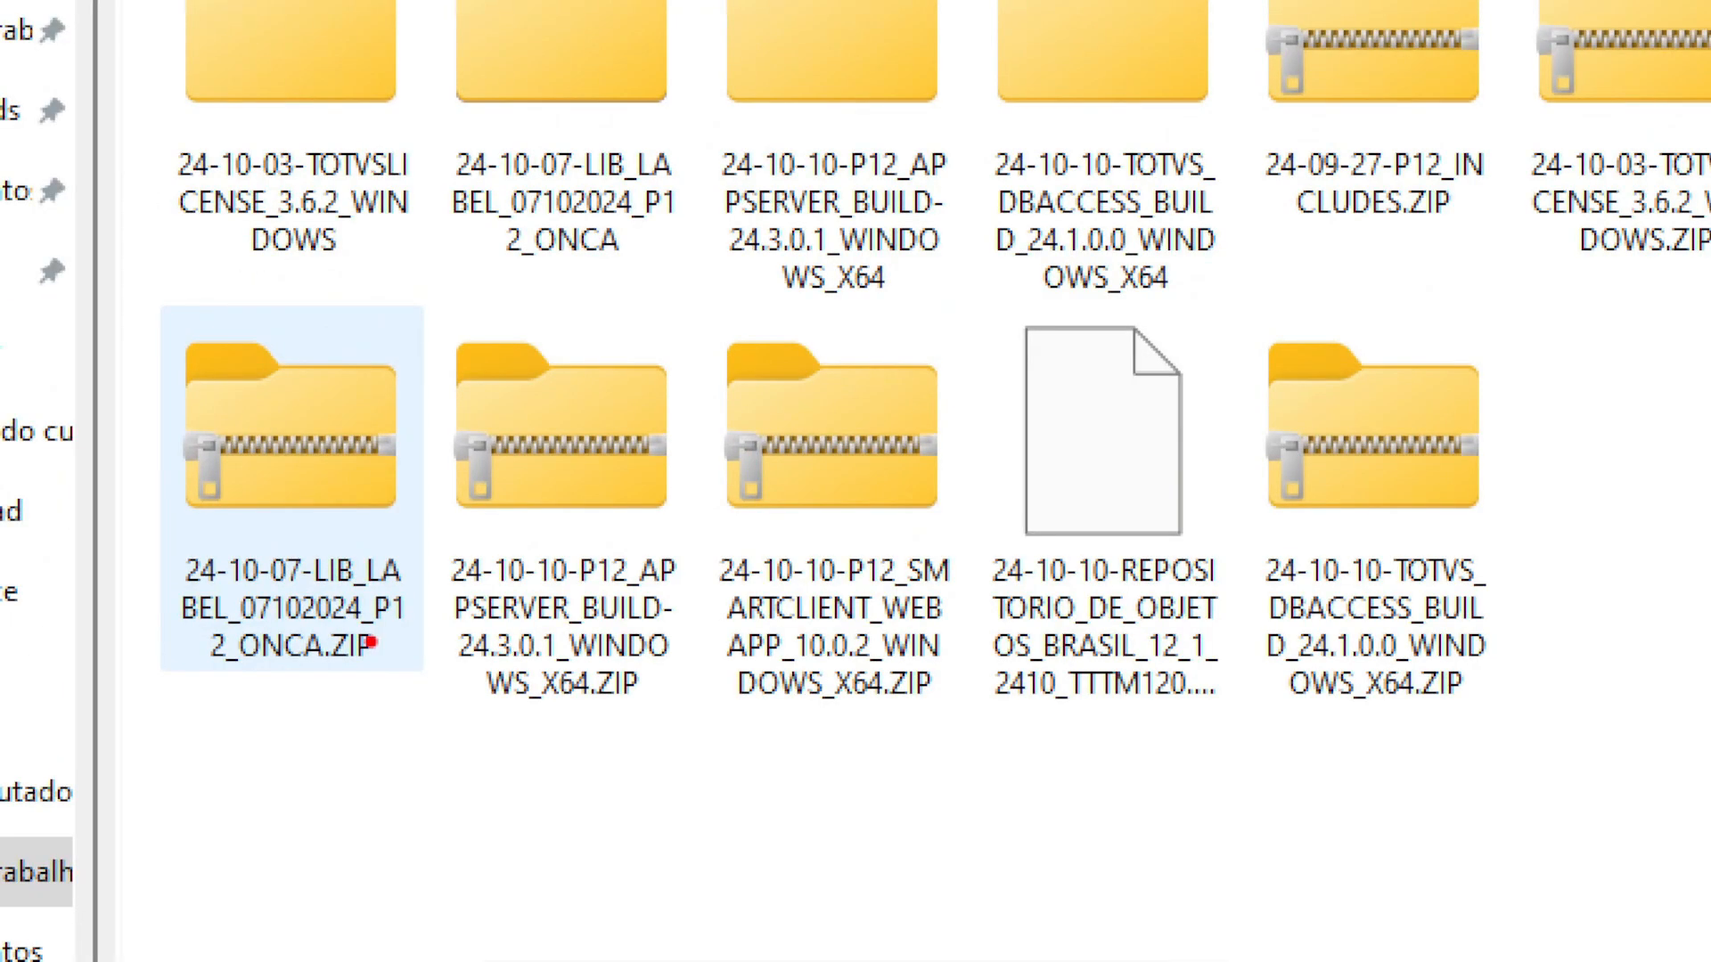
pyautogui.moveTo(371, 644); pyautogui.dragTo(420, 824)
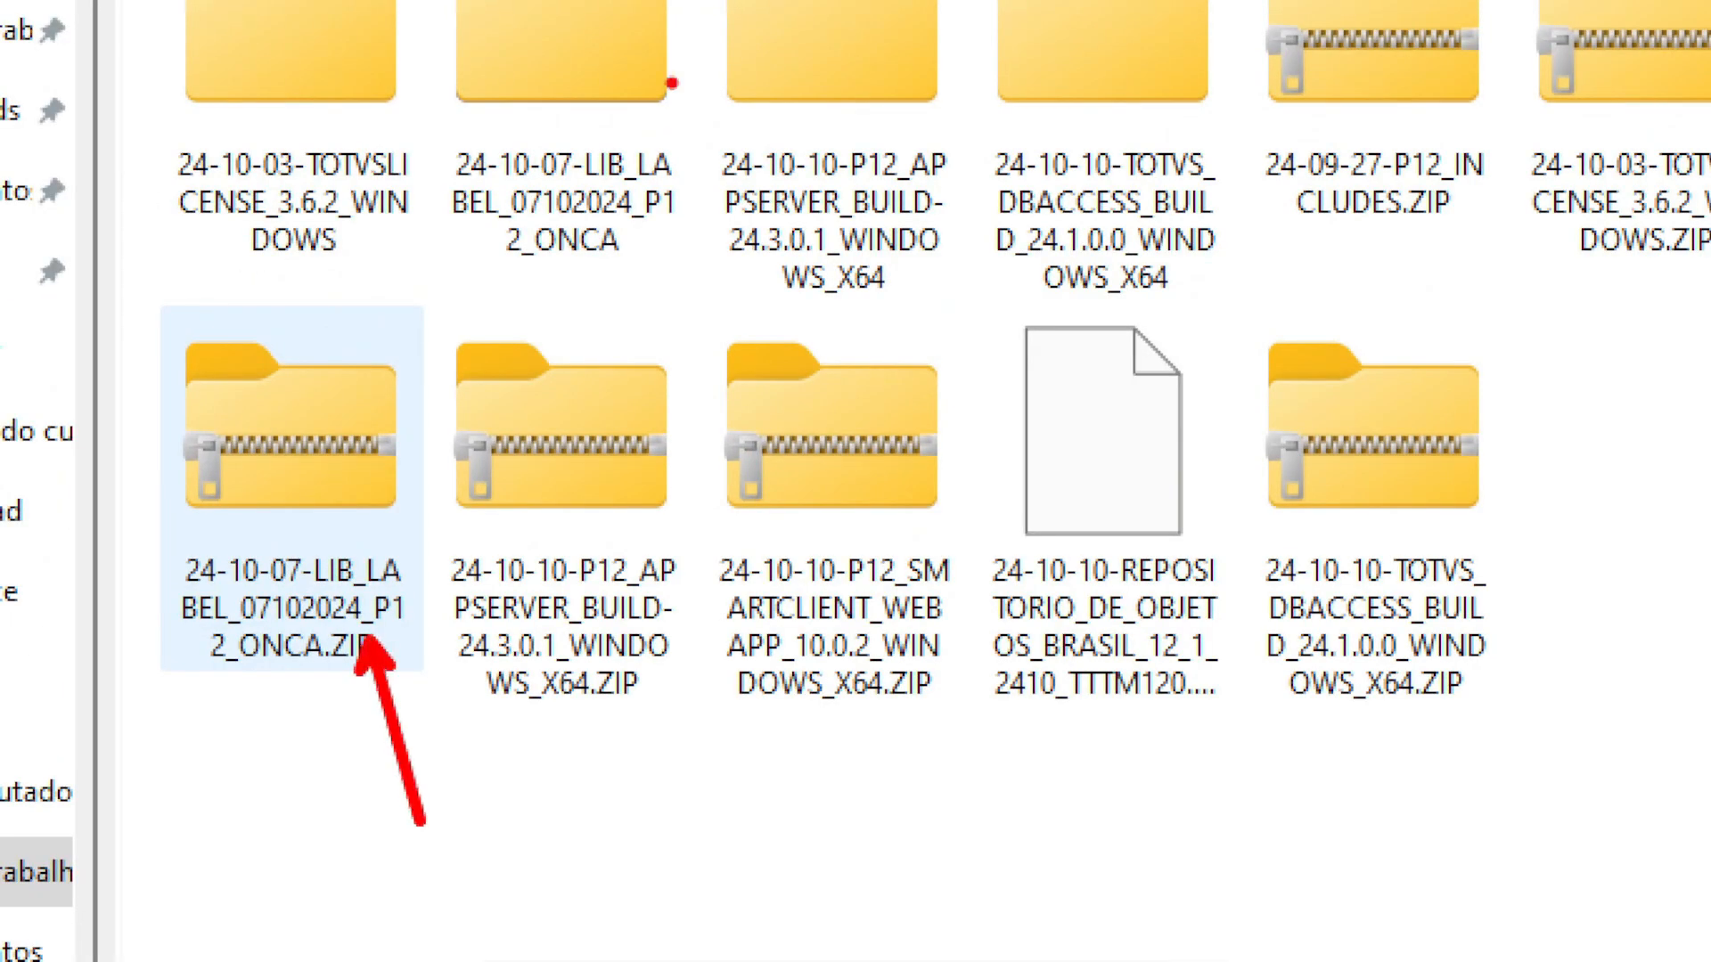
pyautogui.moveTo(669, 133); pyautogui.dragTo(774, 29)
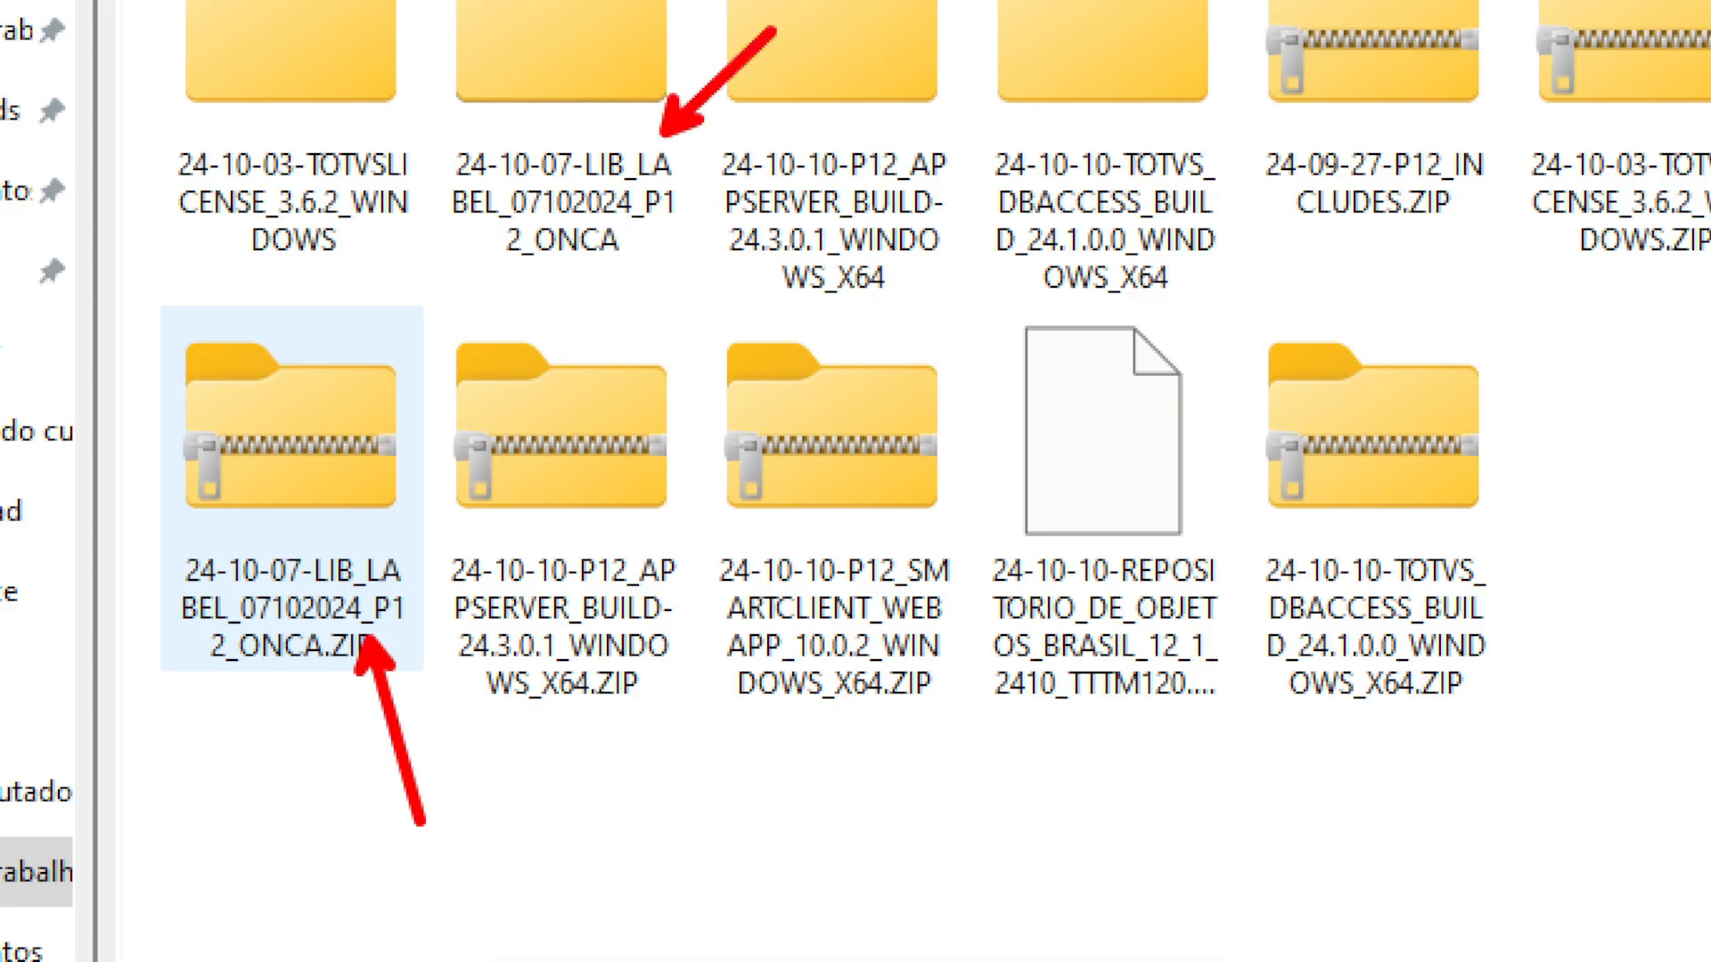
pyautogui.press('Escape')
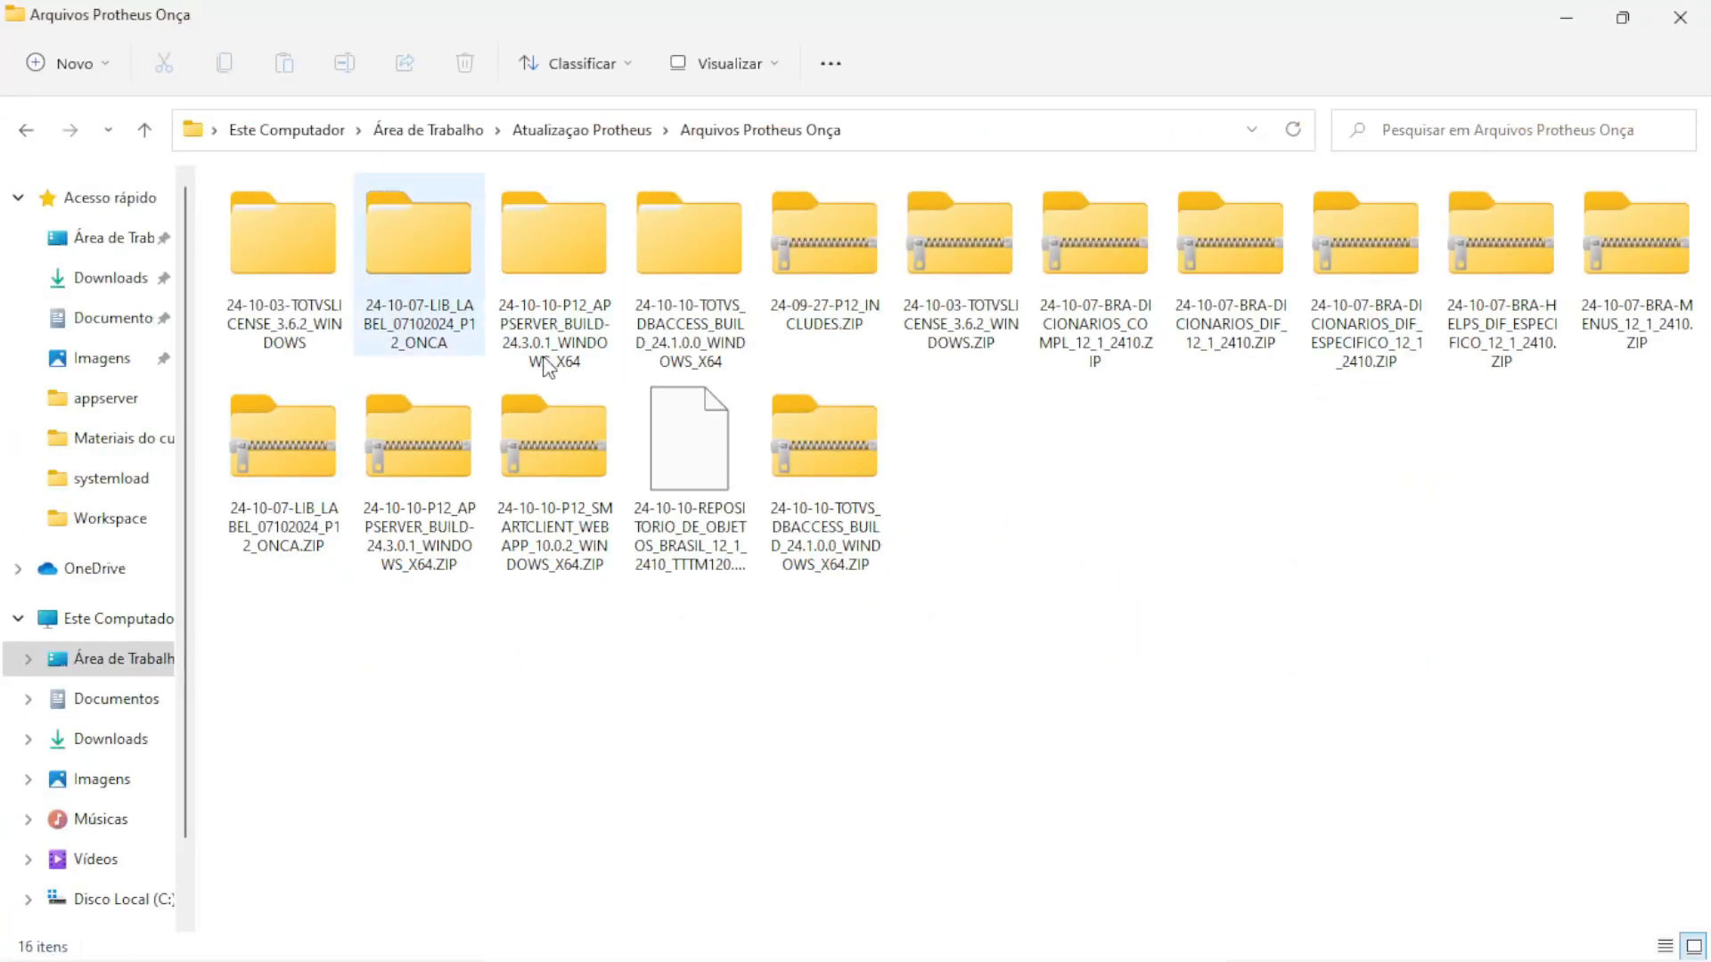
pyautogui.click(1564, 19)
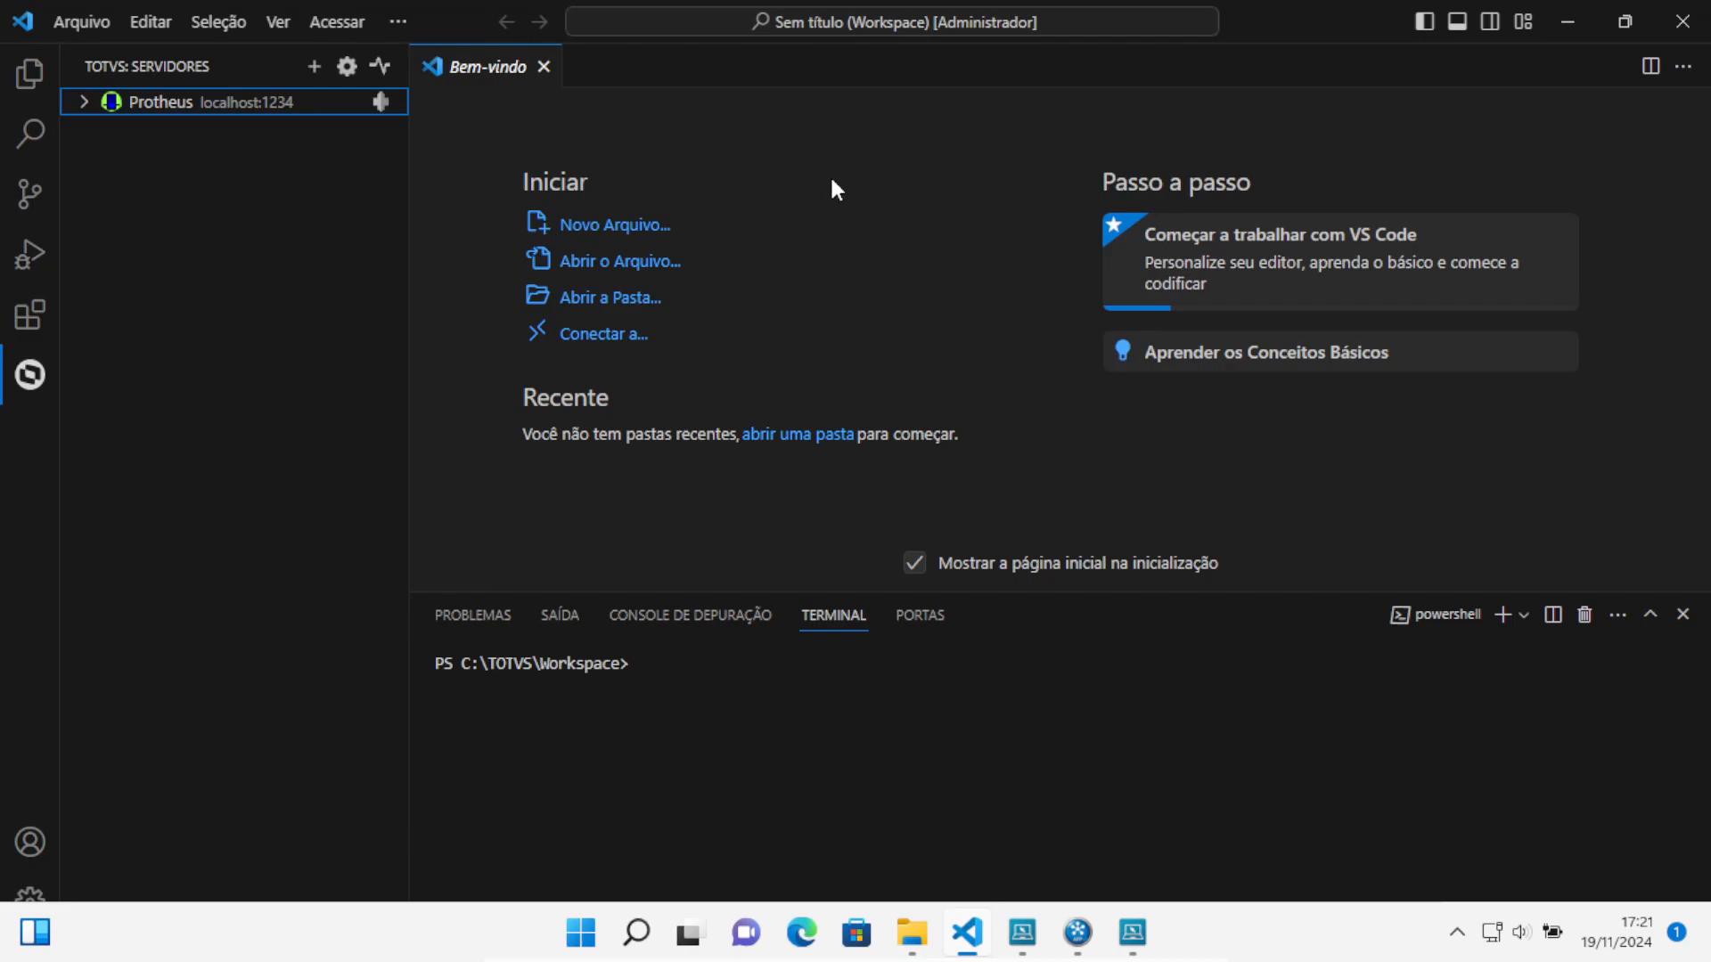
# Apply the LIB label .ptm patch from Atualização Protheus > Arquivos Protheus Onça to the server
pyautogui.rightClick(168, 100)
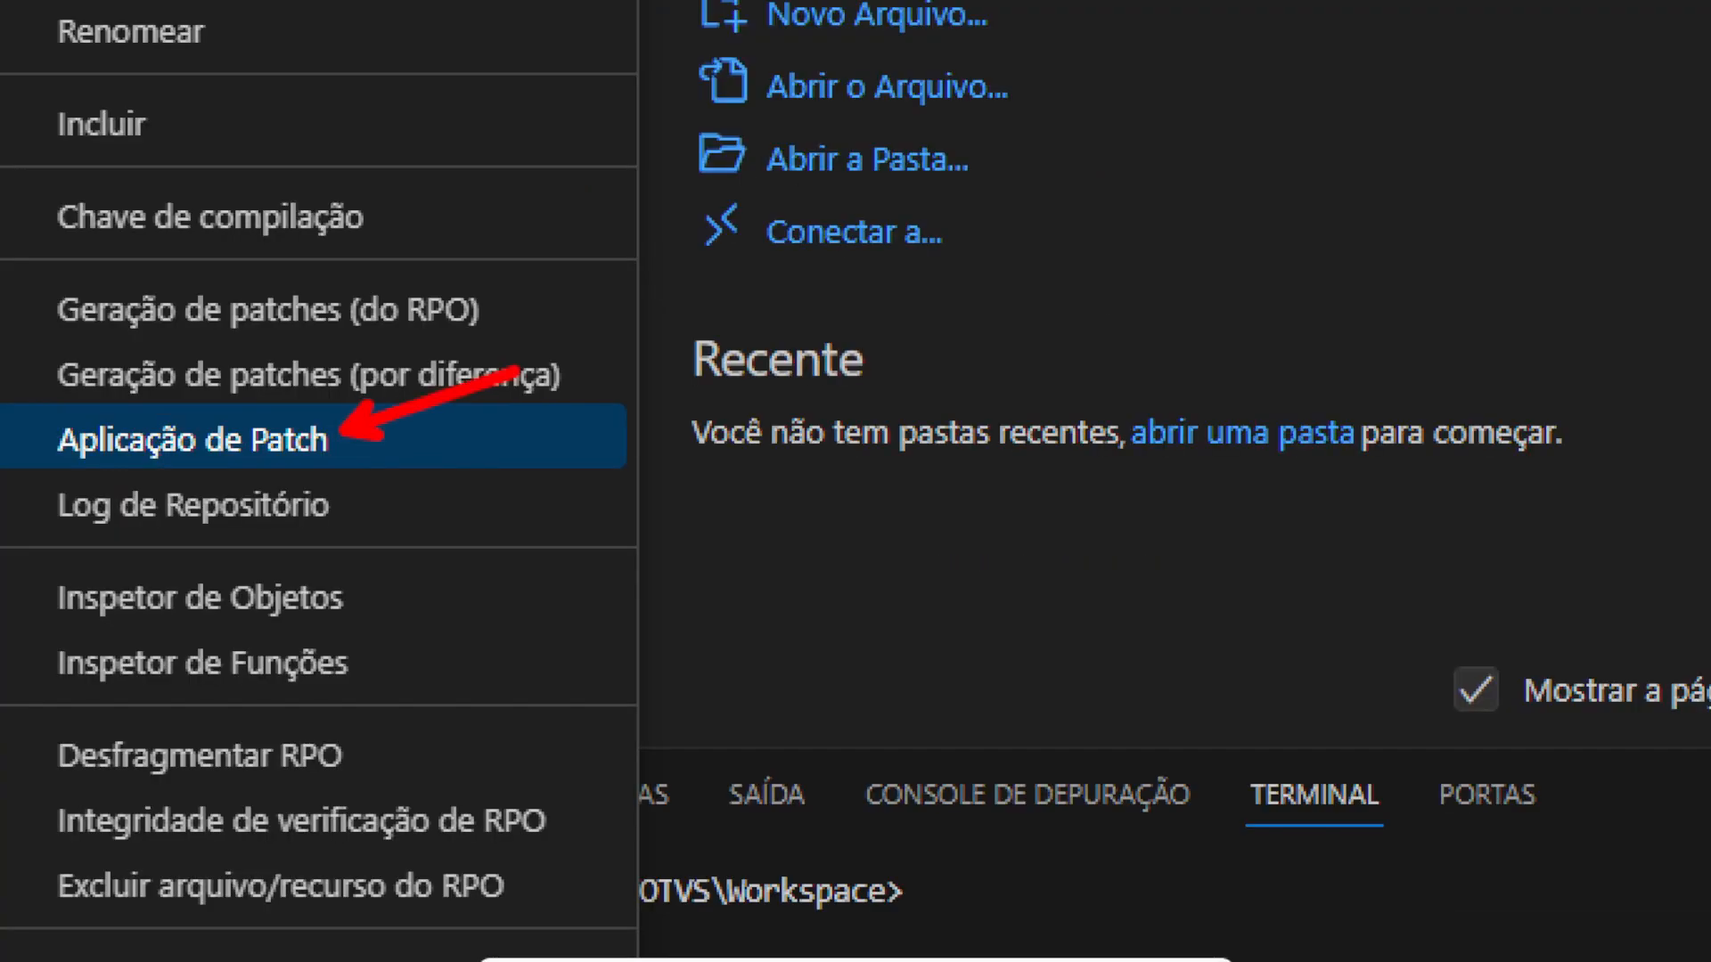
pyautogui.click(267, 436)
pyautogui.scroll(-3, 1061, 260)
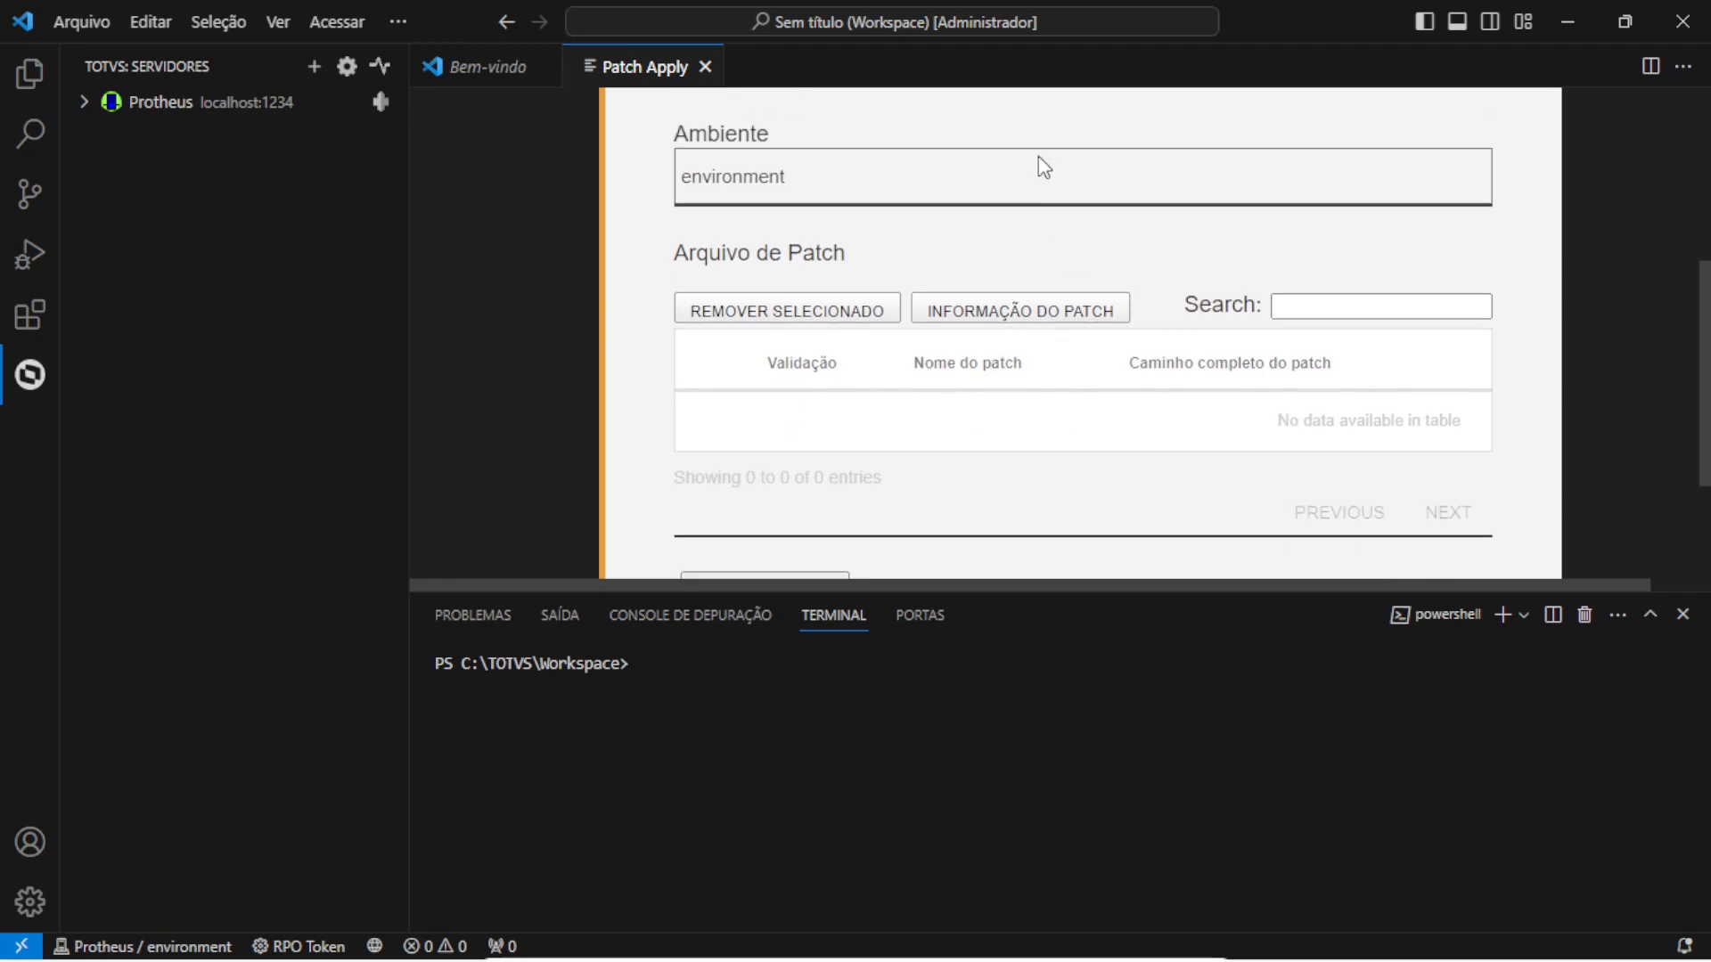
pyautogui.scroll(-2, 1025, 223)
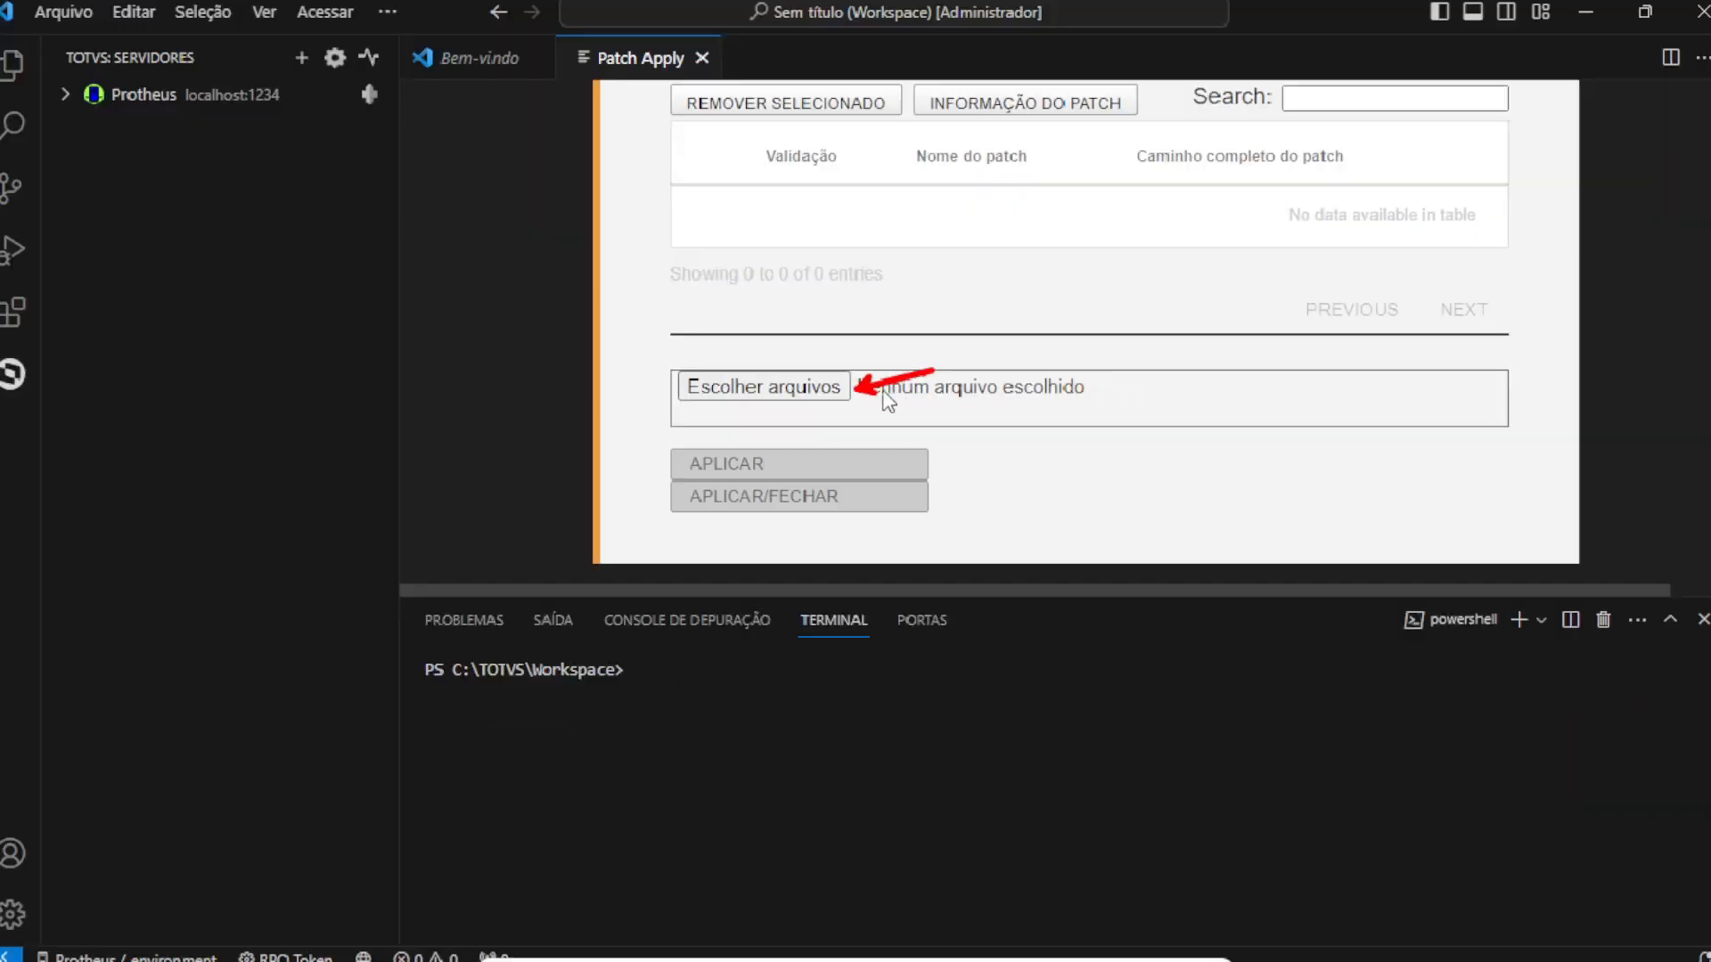
pyautogui.click(888, 401)
pyautogui.click(129, 221)
pyautogui.doubleClick(312, 203)
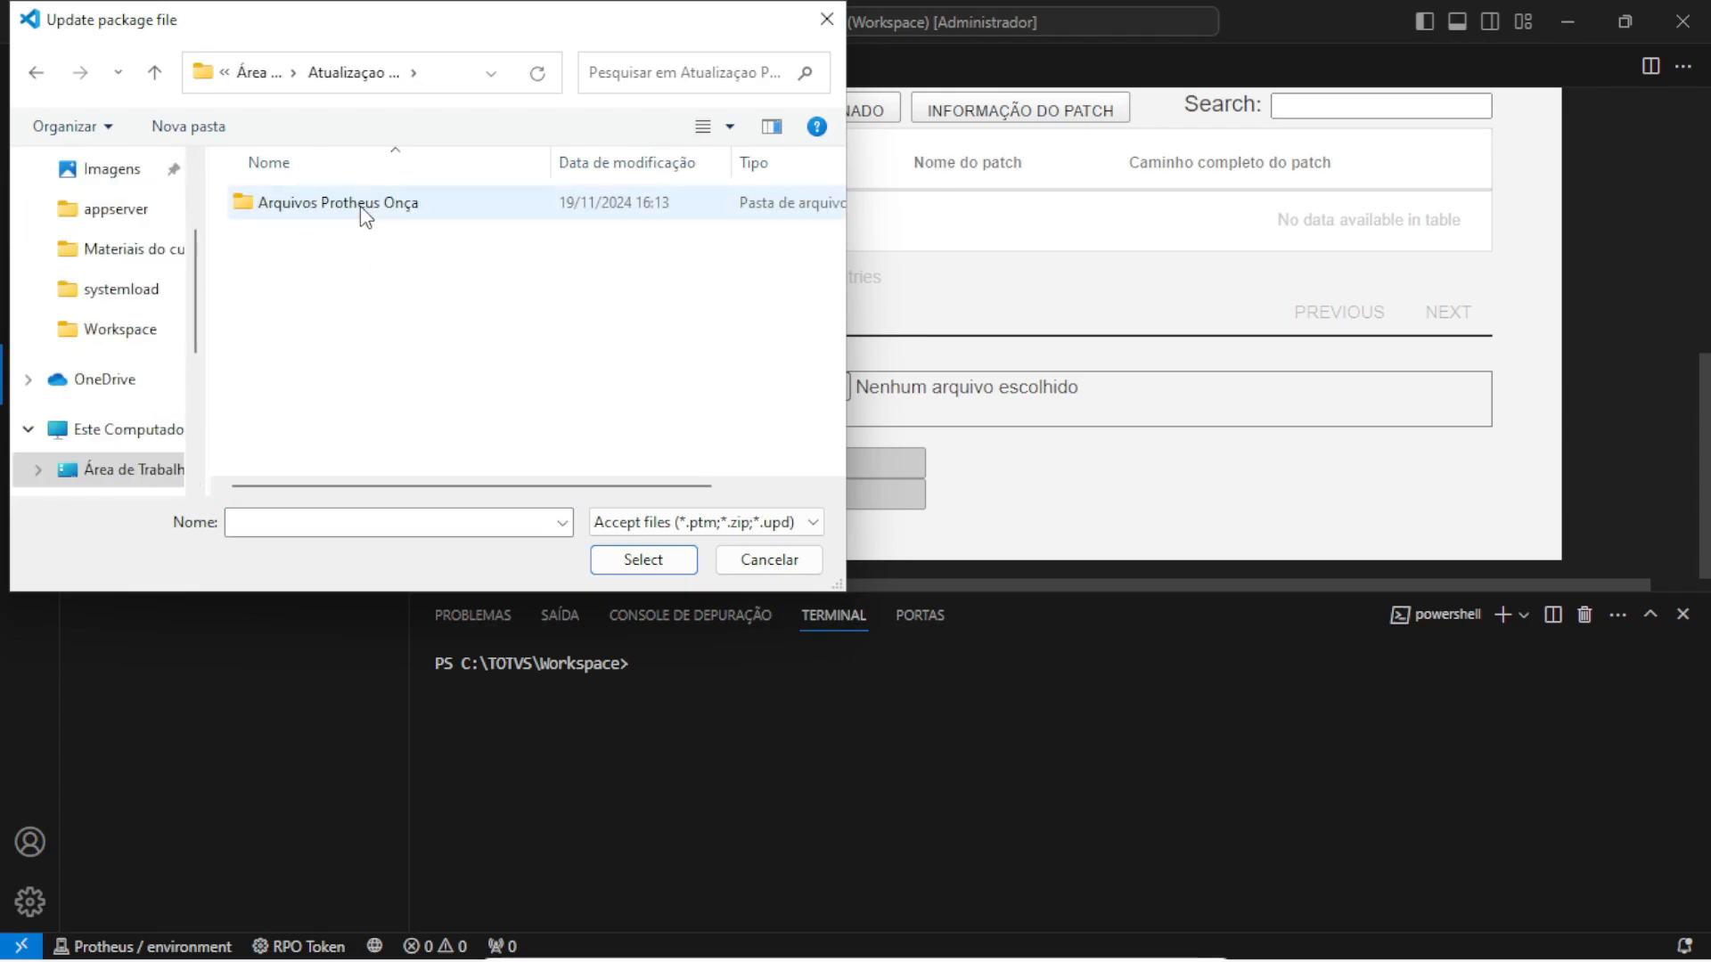
pyautogui.doubleClick(360, 206)
pyautogui.doubleClick(370, 234)
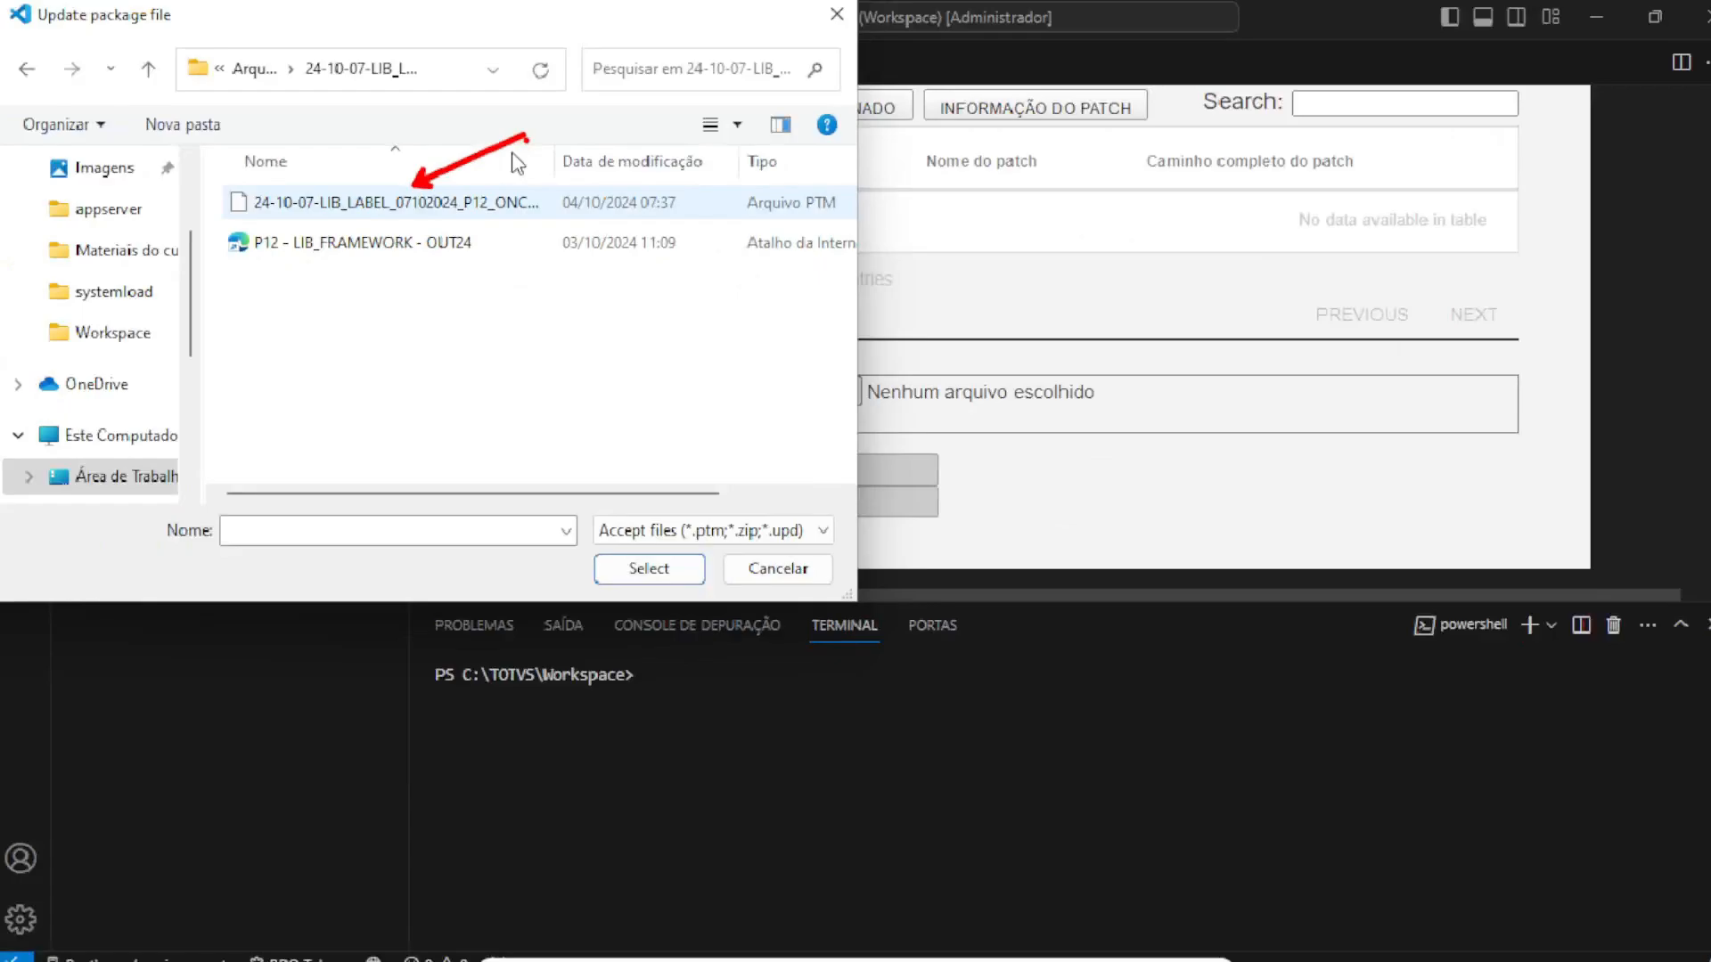
pyautogui.doubleClick(419, 203)
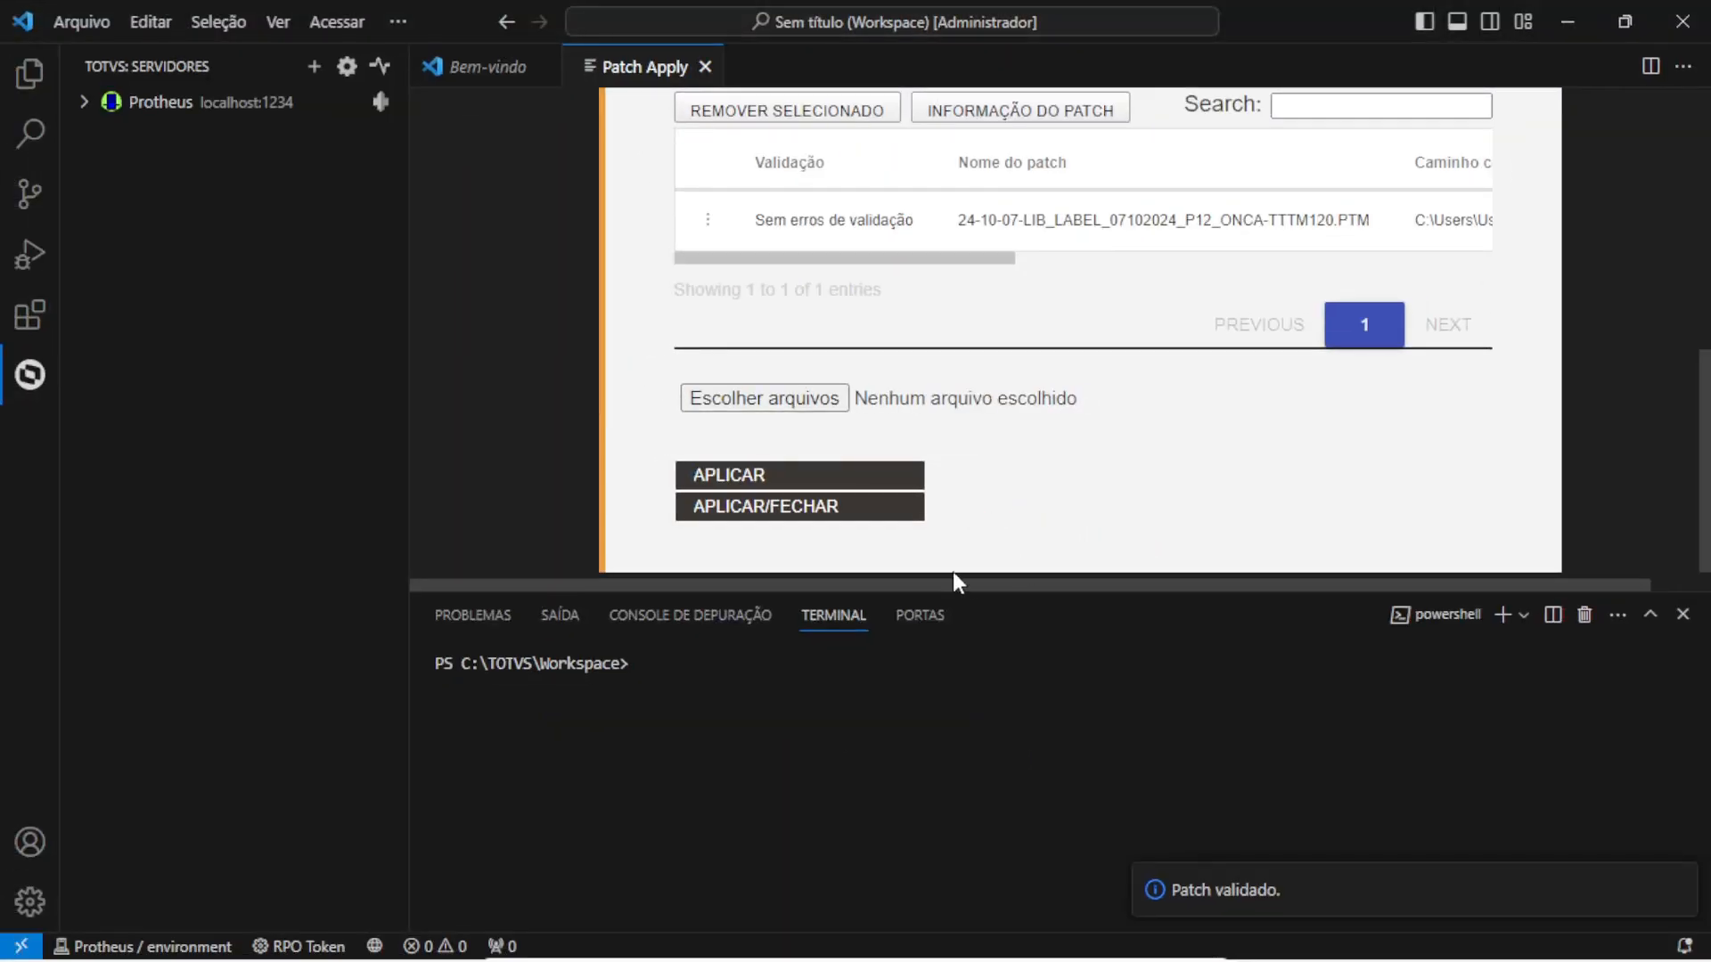
pyautogui.click(860, 513)
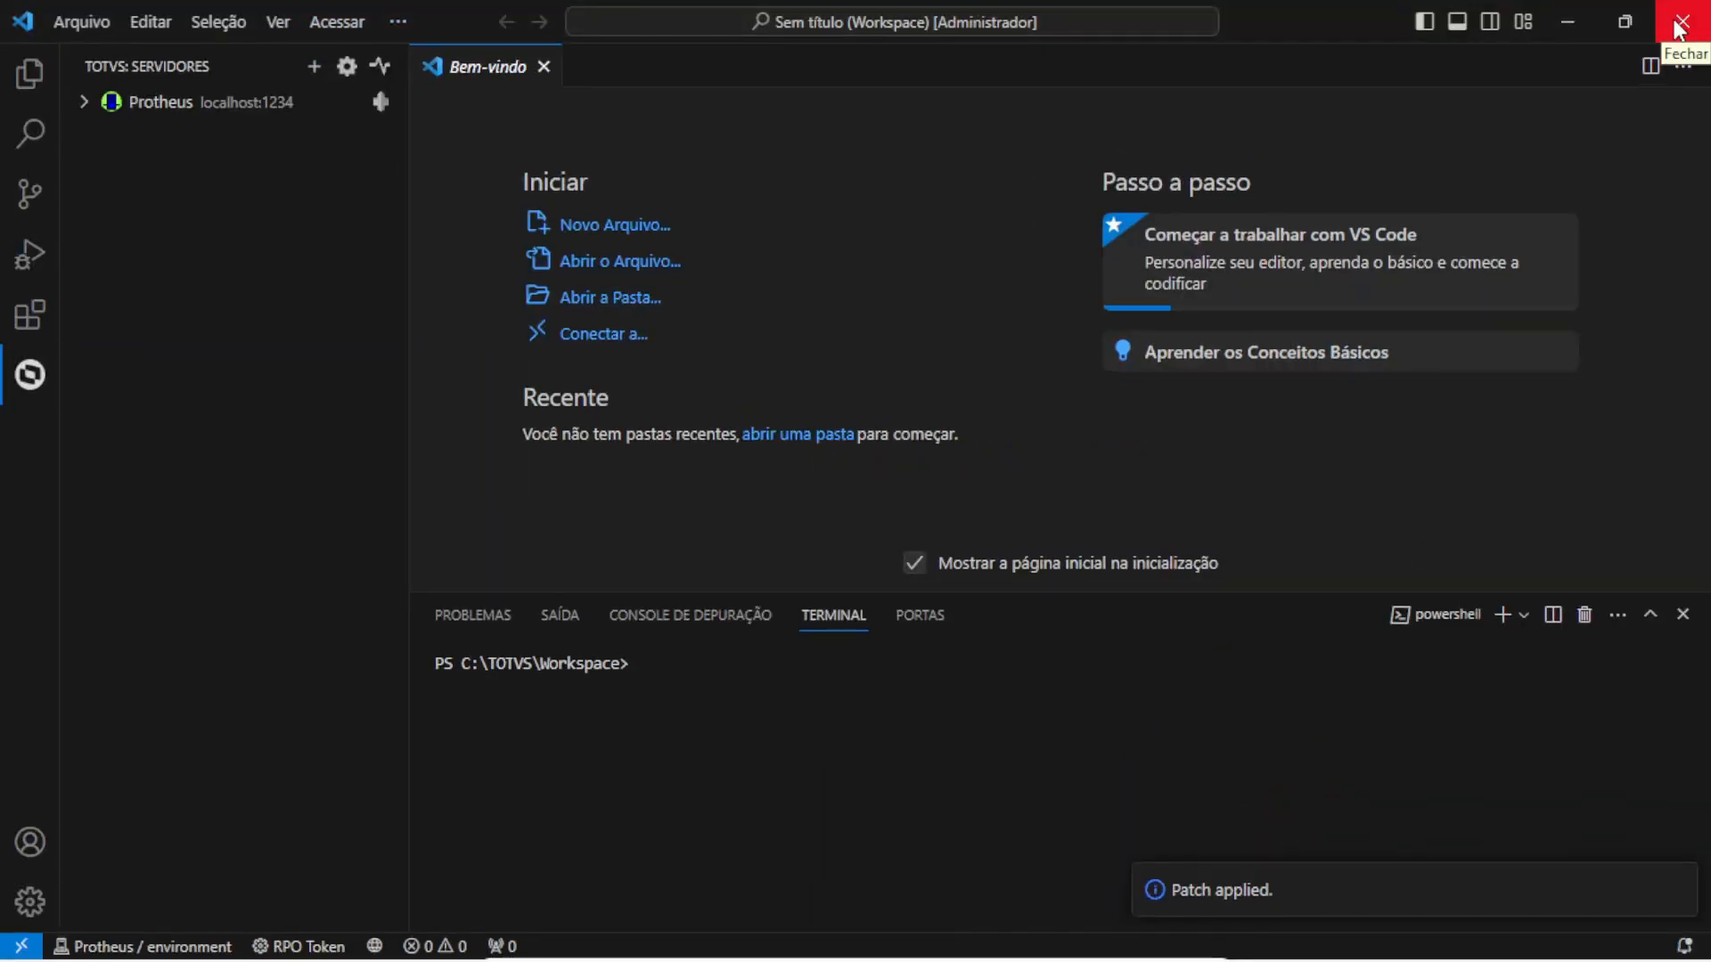
# Close VS Code and start SmartClient with SIGAADV as the initial program
pyautogui.click(1679, 29)
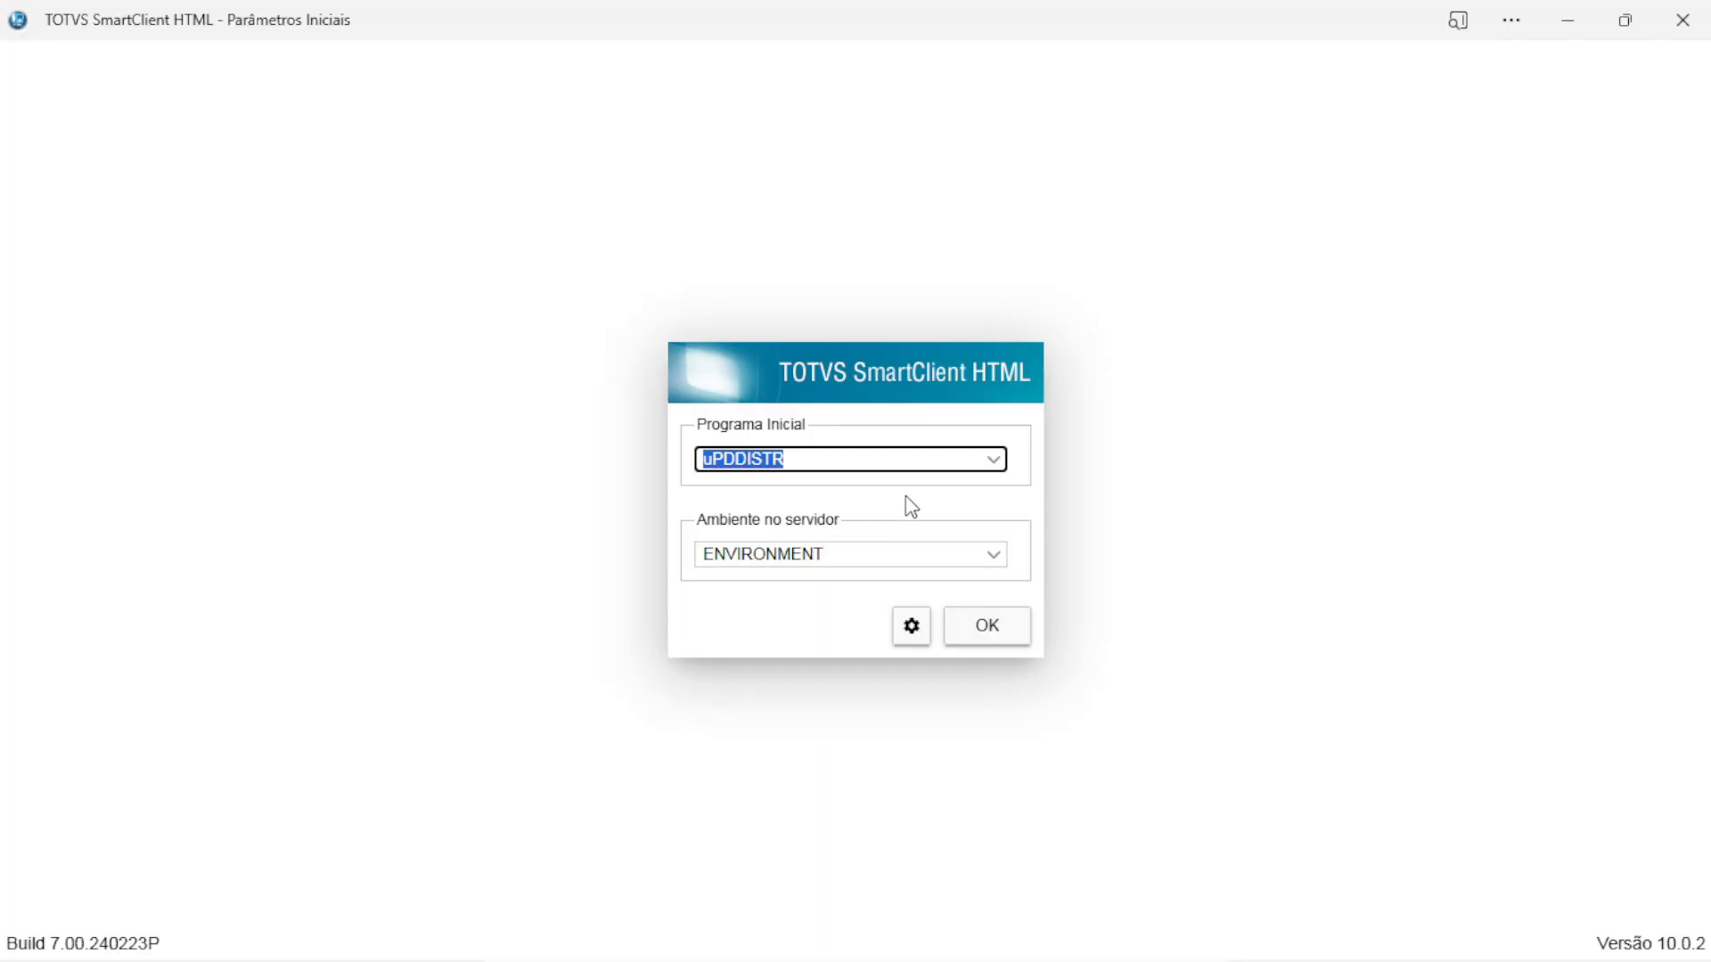
pyautogui.click(994, 460)
pyautogui.click(759, 521)
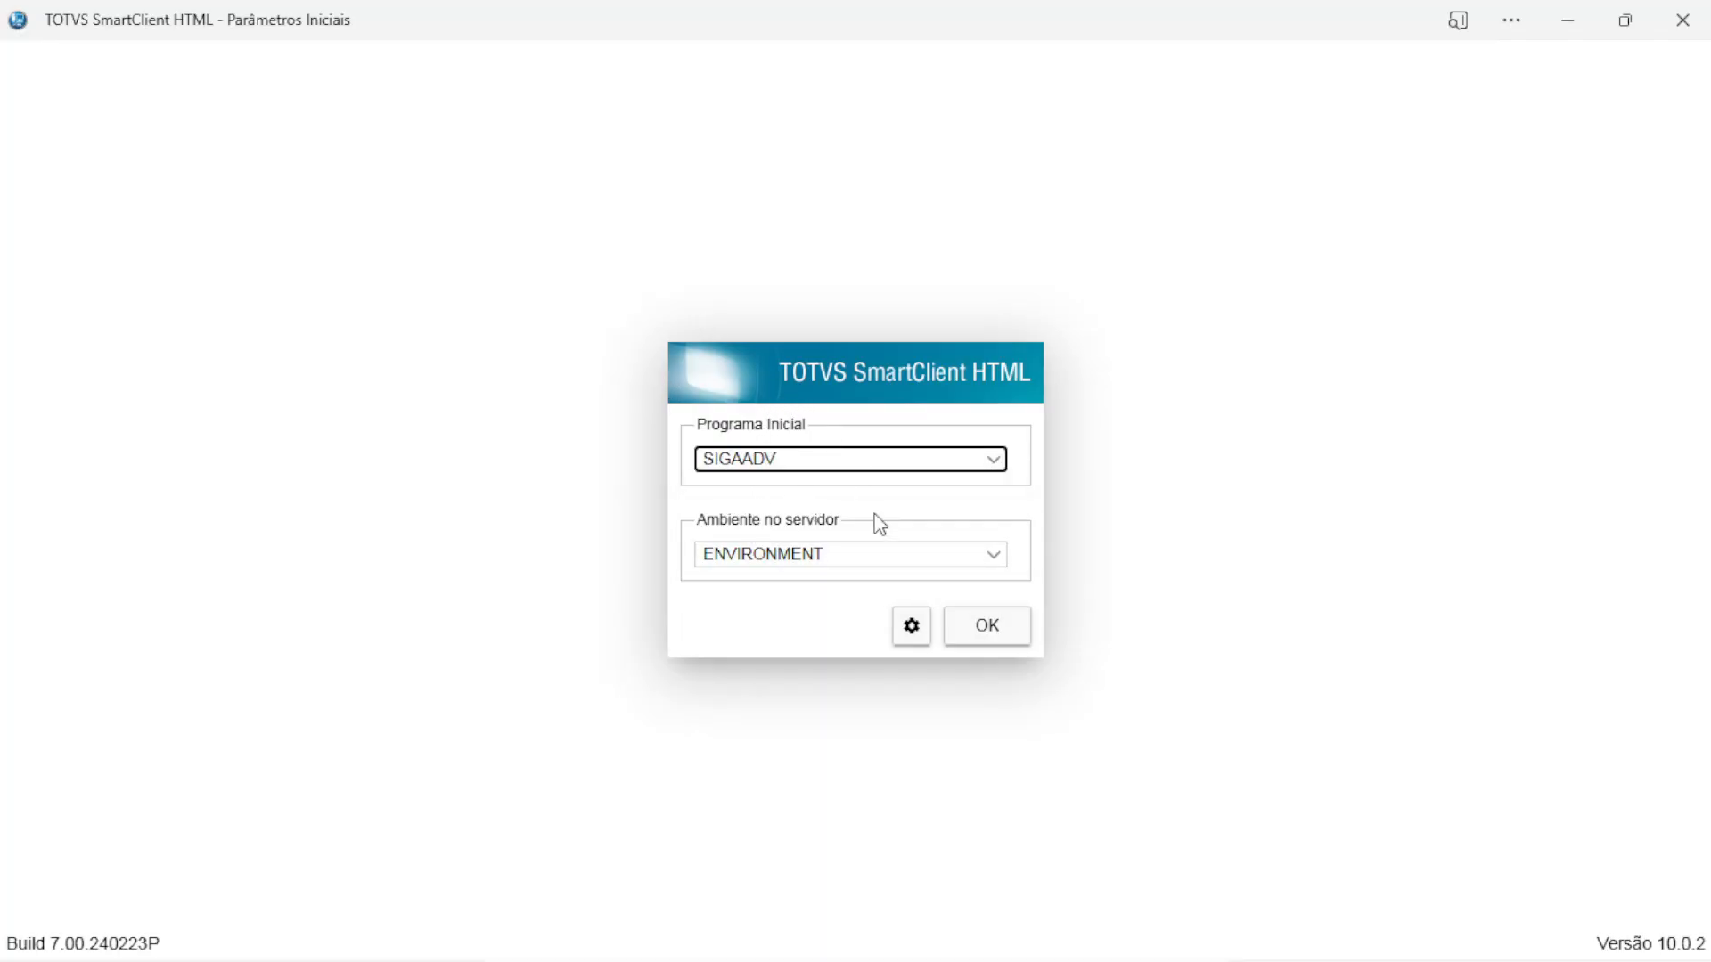
pyautogui.click(984, 637)
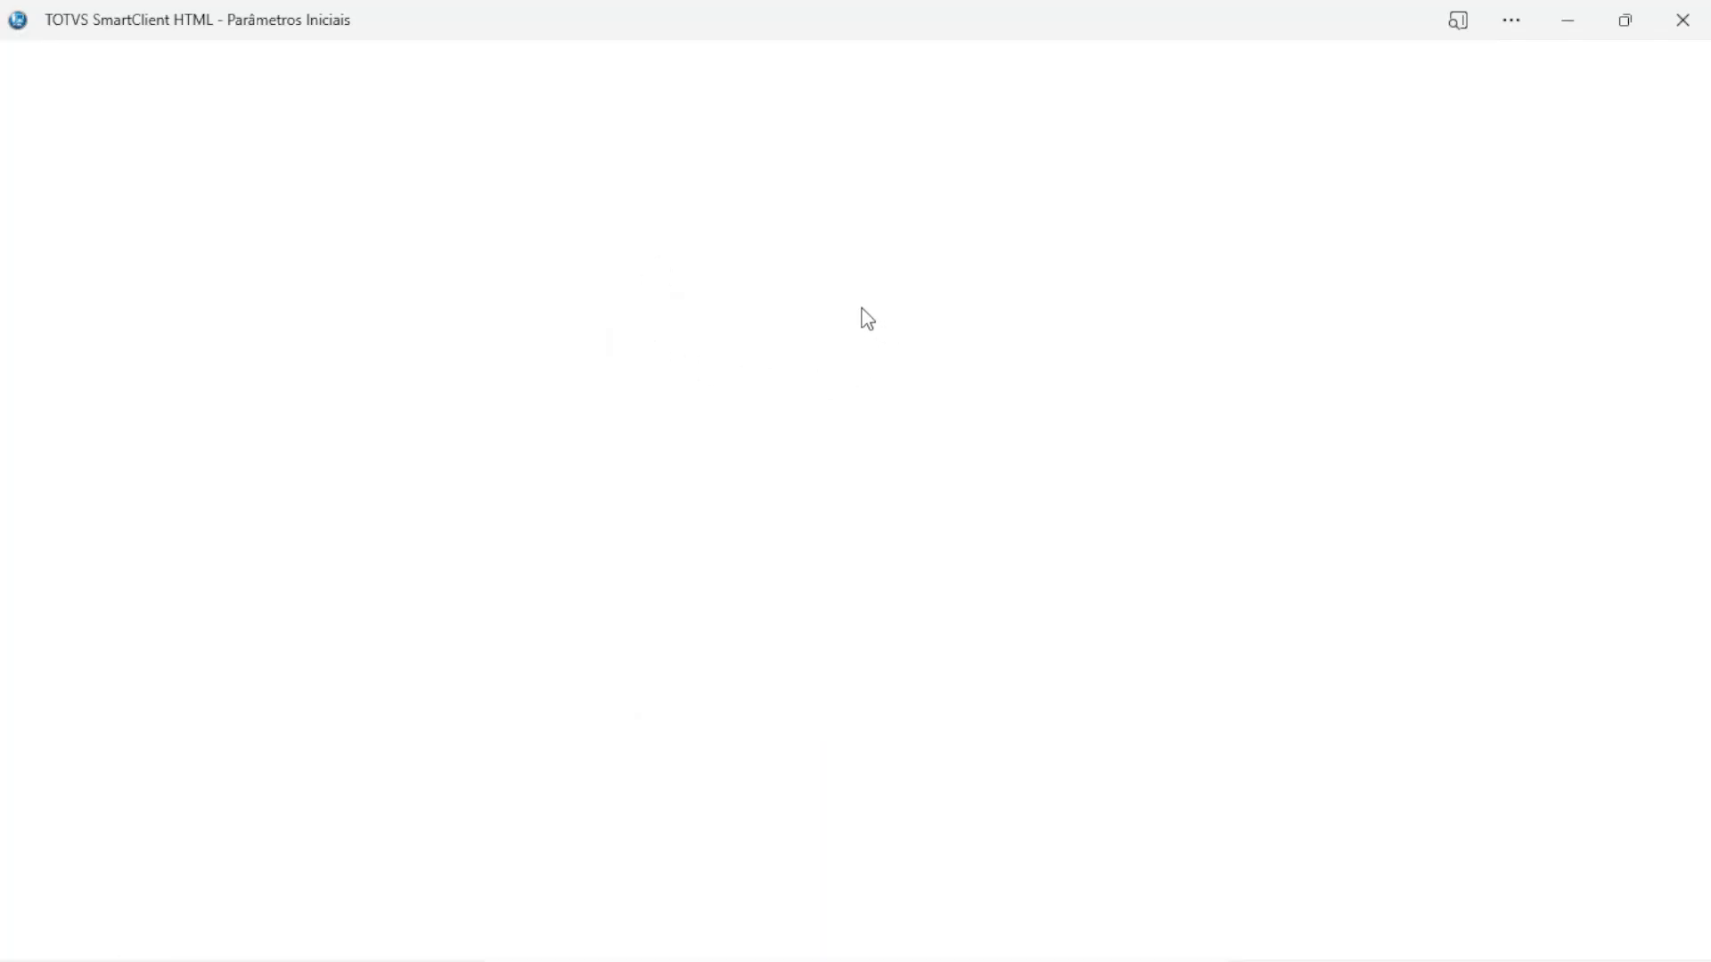
# Log in as administrator to environment 06 Financeiro and open Ajuda > Sobre
pyautogui.write('Admin')
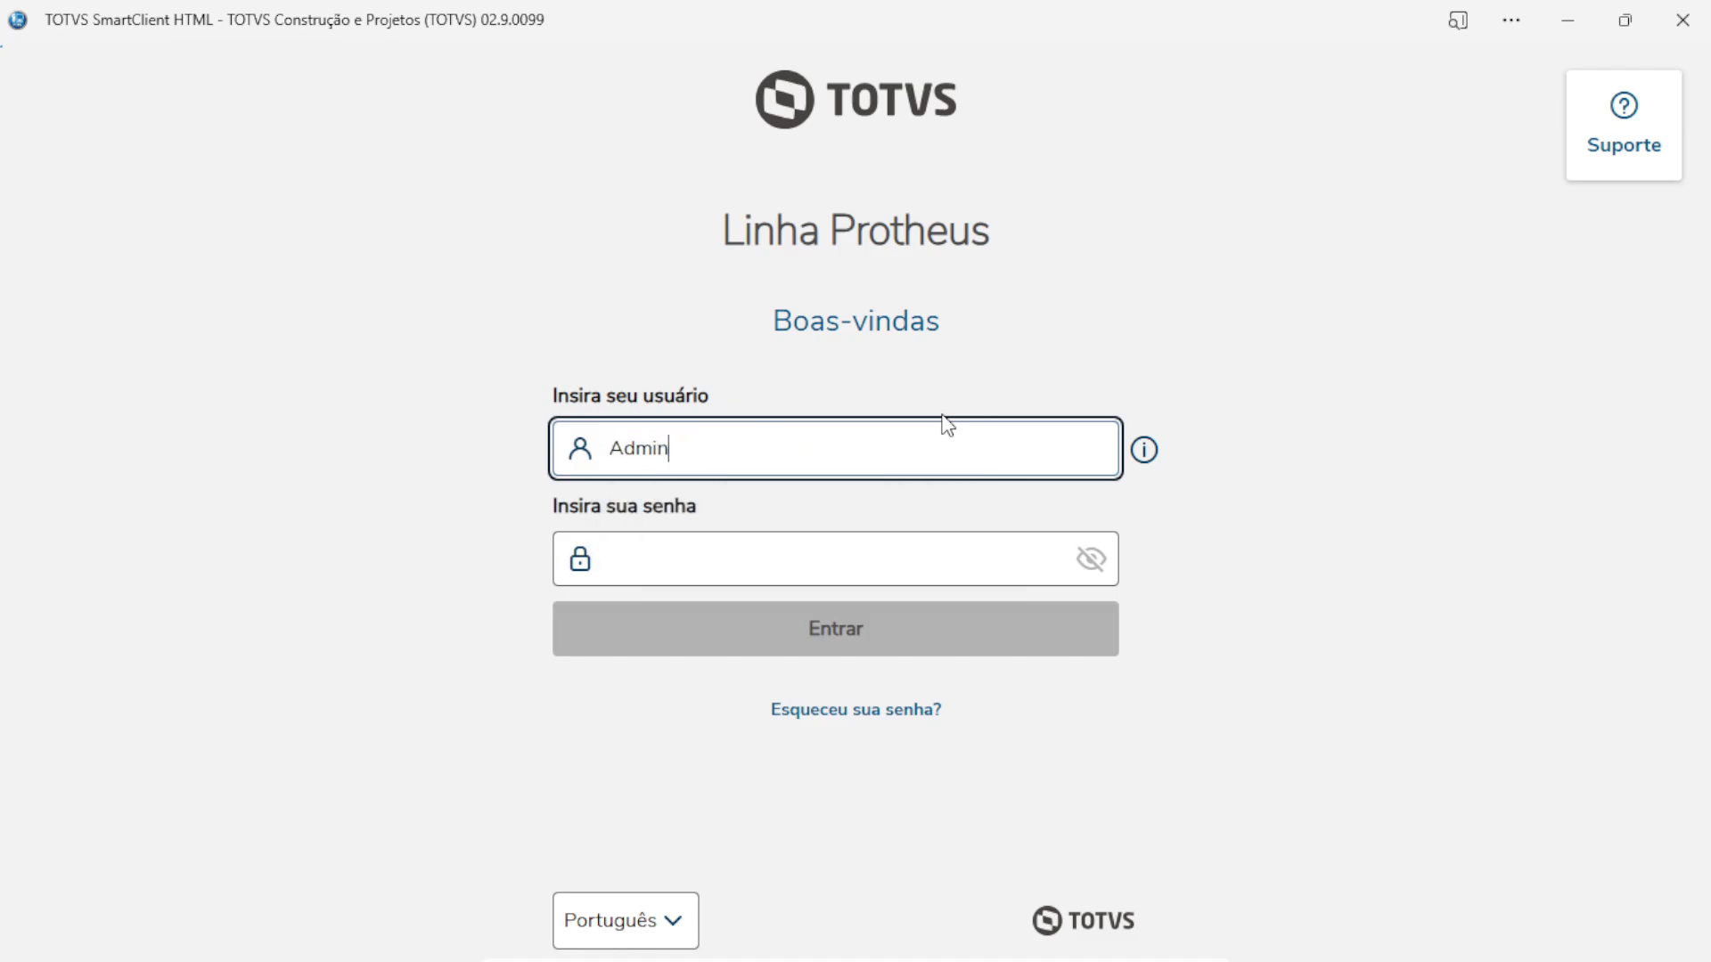
pyautogui.click(842, 548)
pyautogui.write('1')
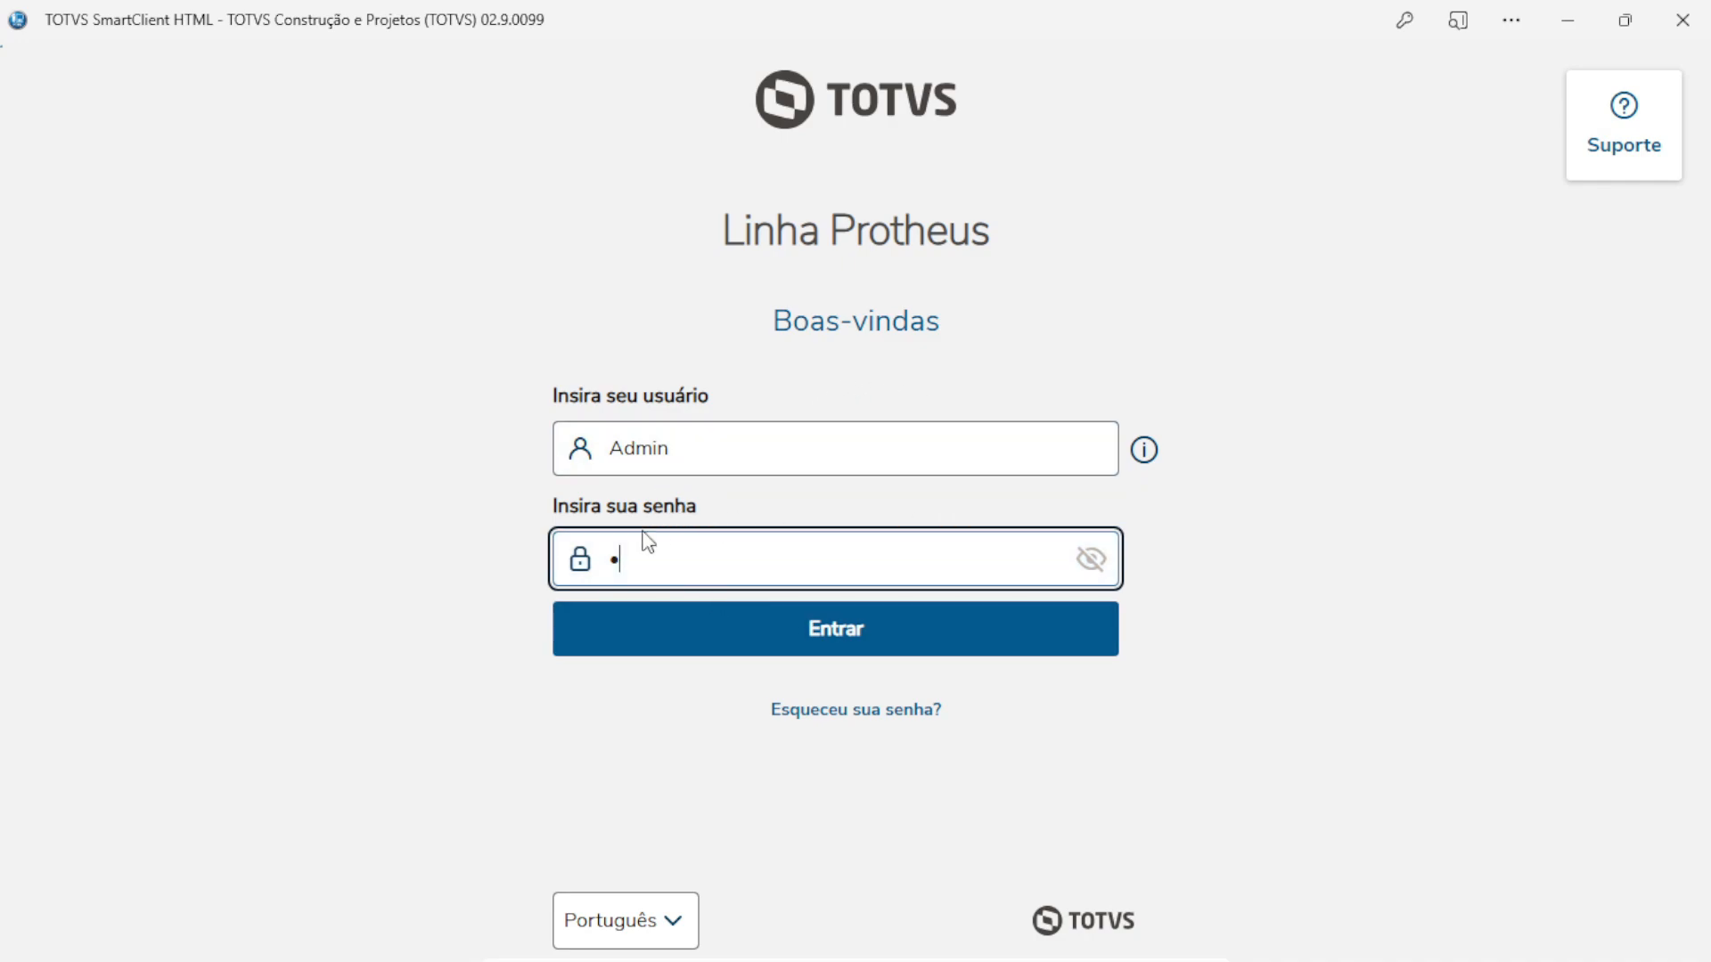
pyautogui.click(826, 645)
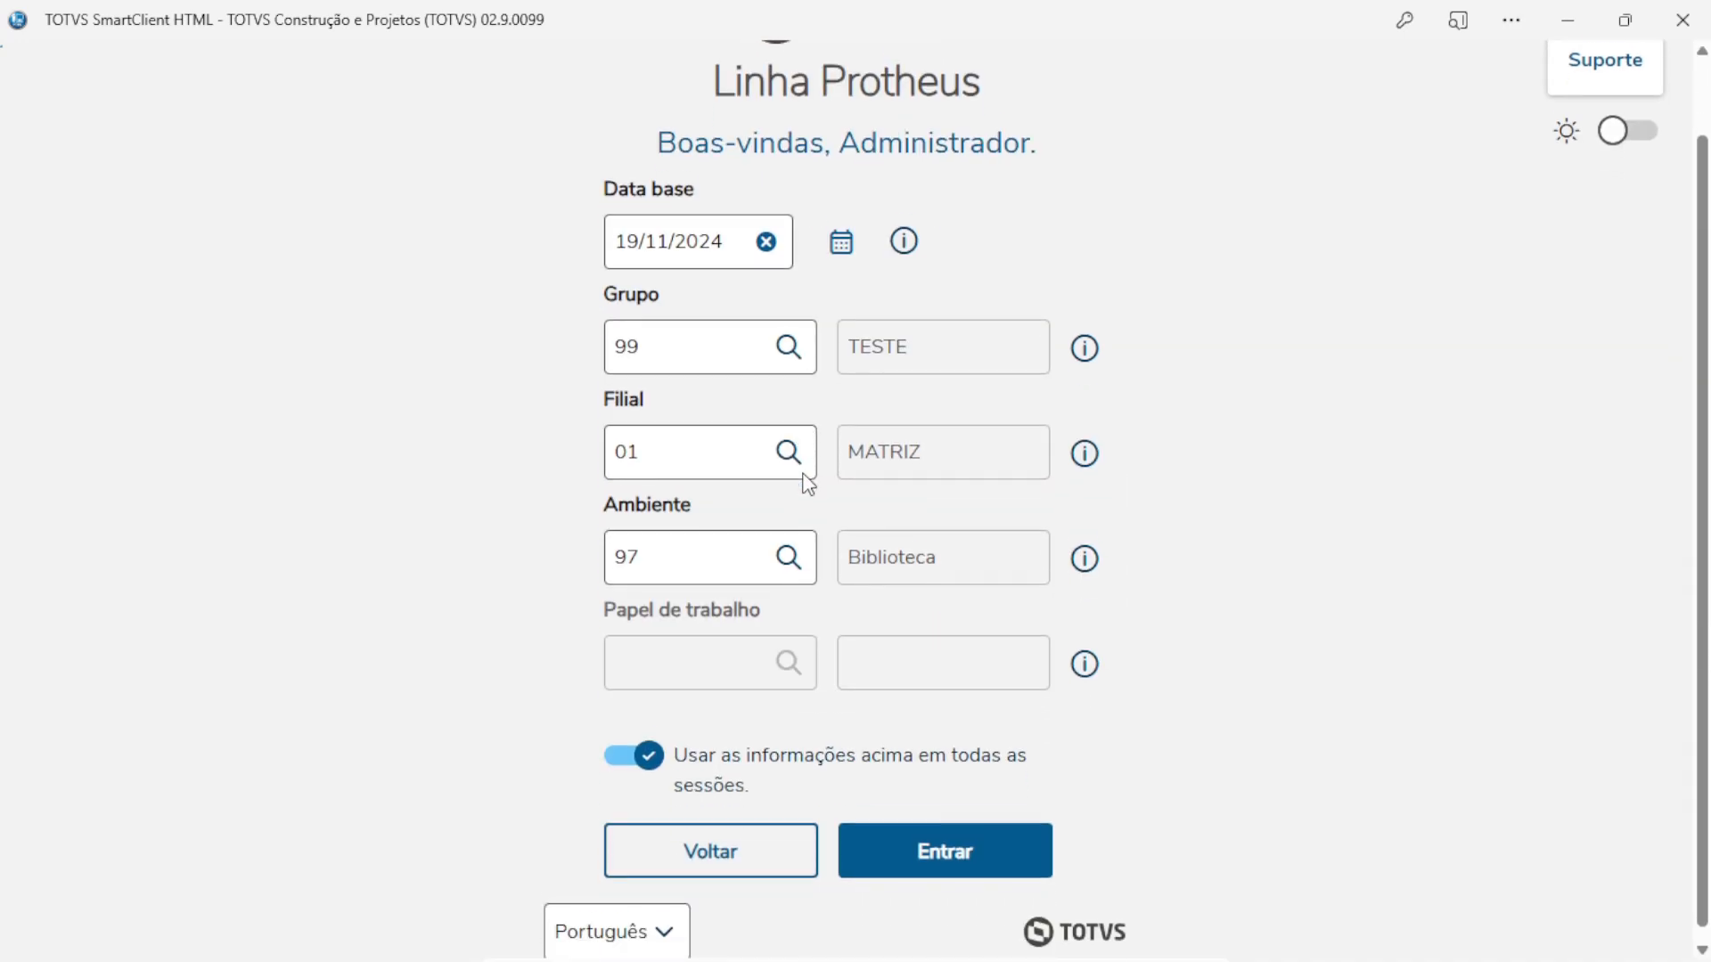
pyautogui.click(725, 552)
pyautogui.write('06')
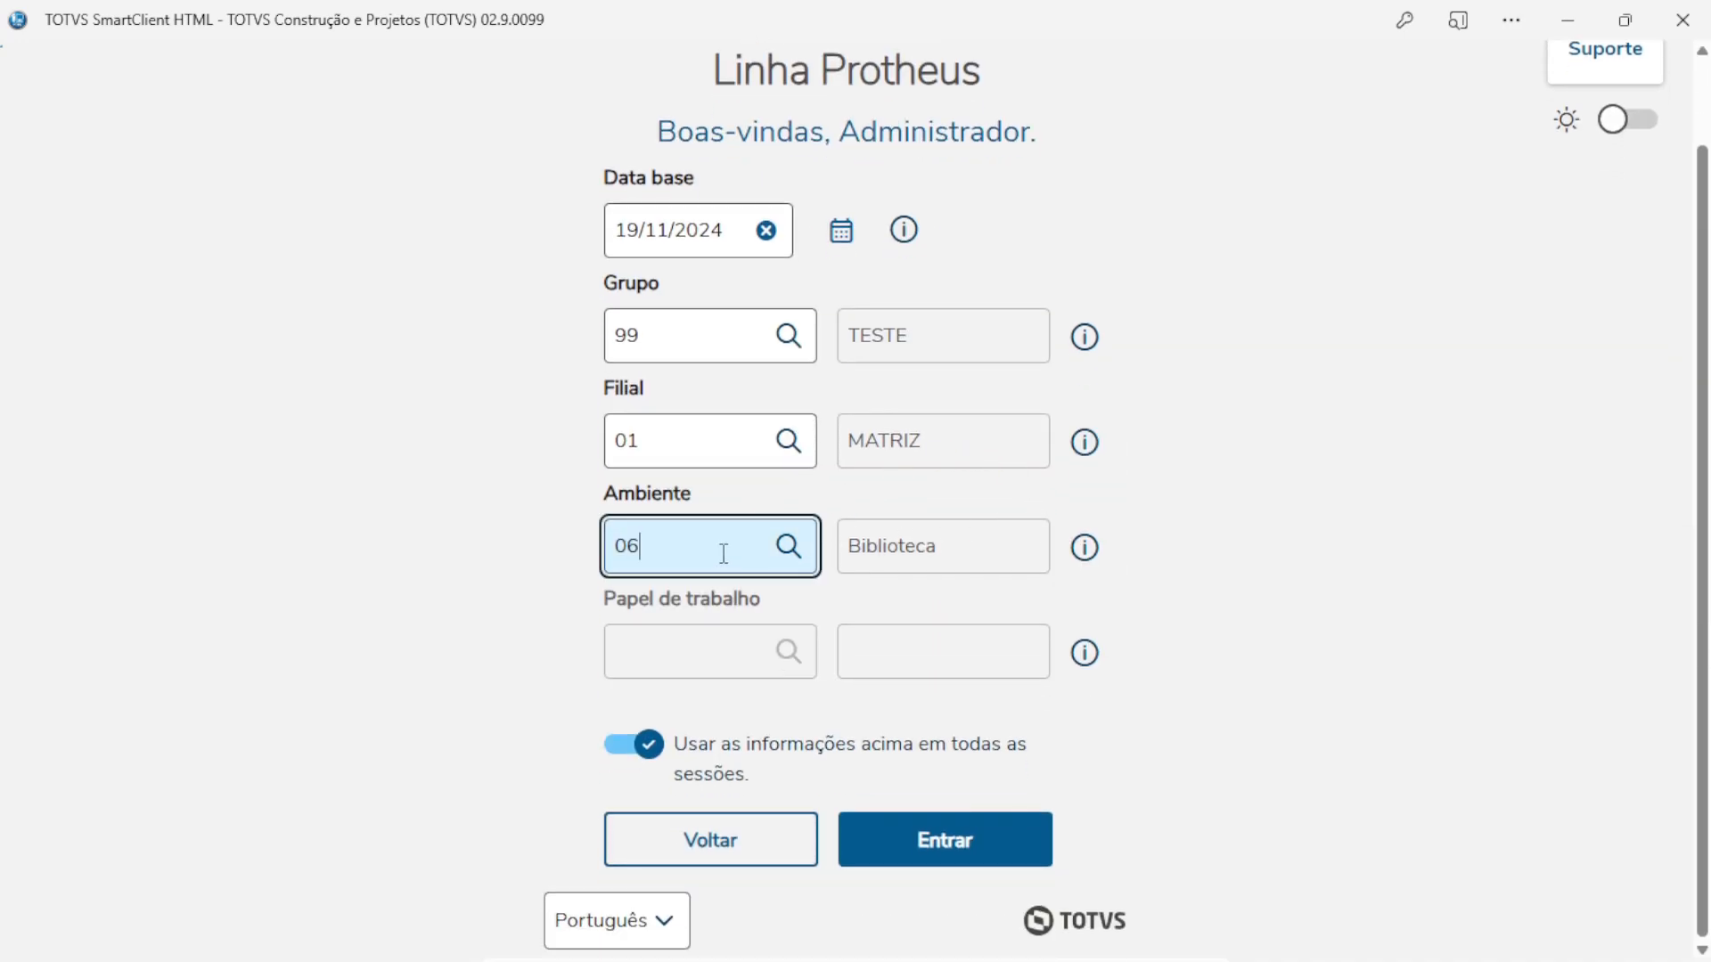
pyautogui.press('Tab')
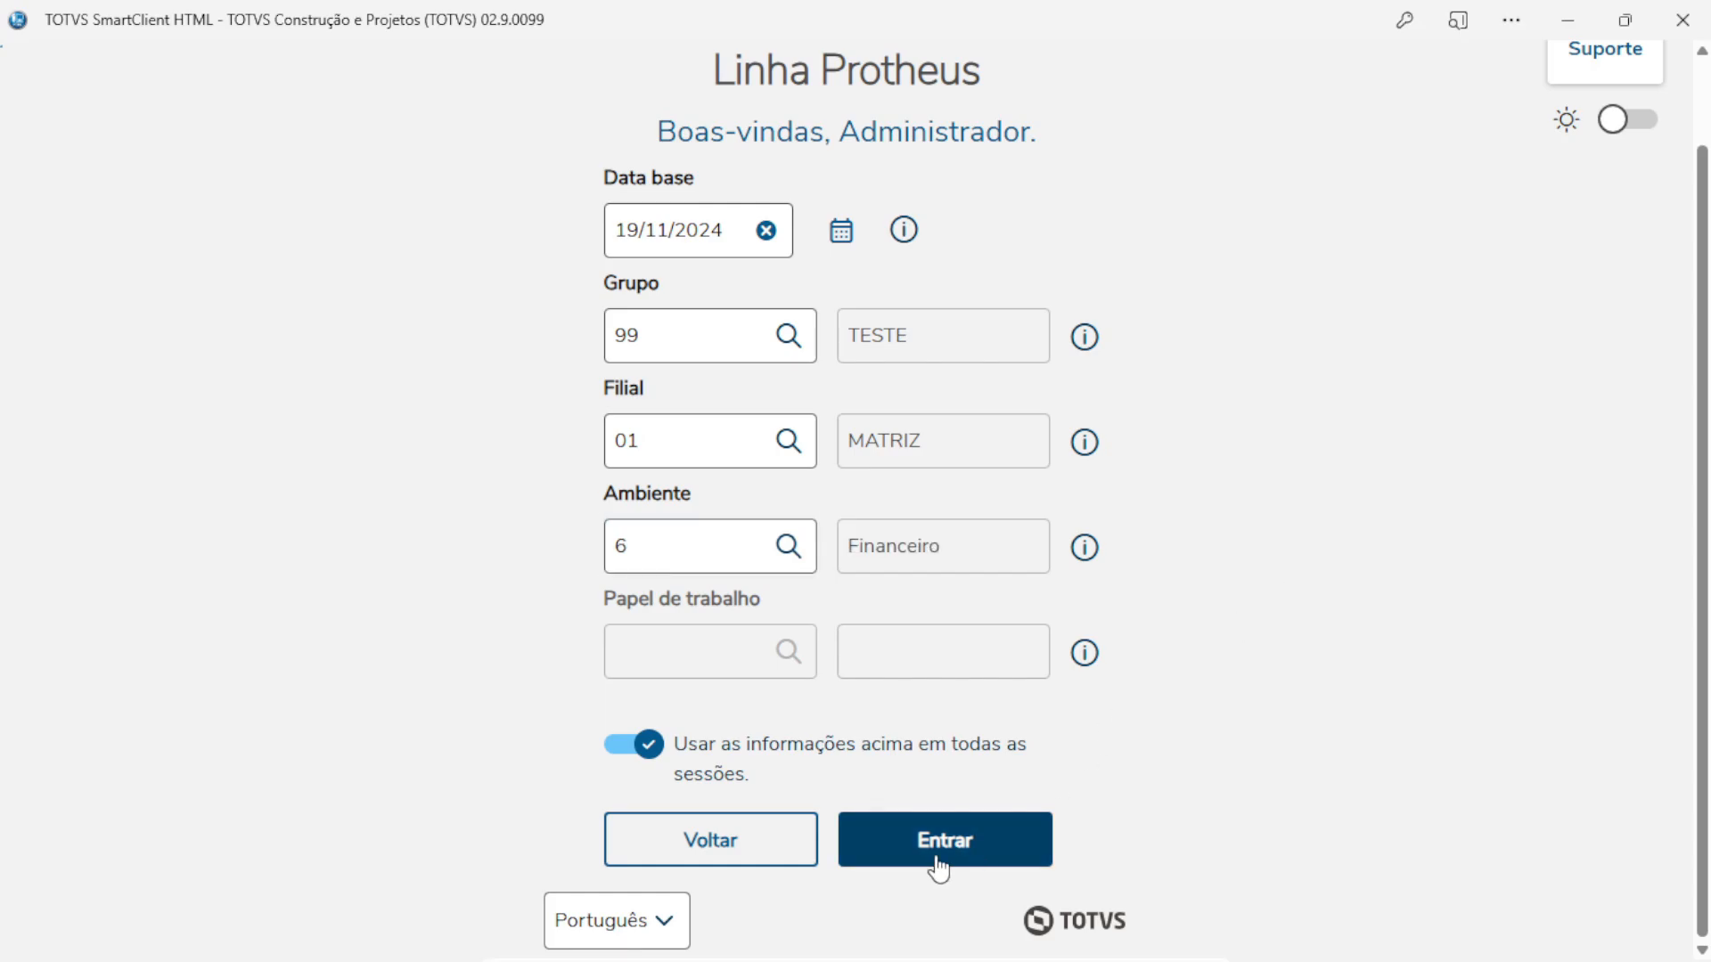
pyautogui.click(945, 842)
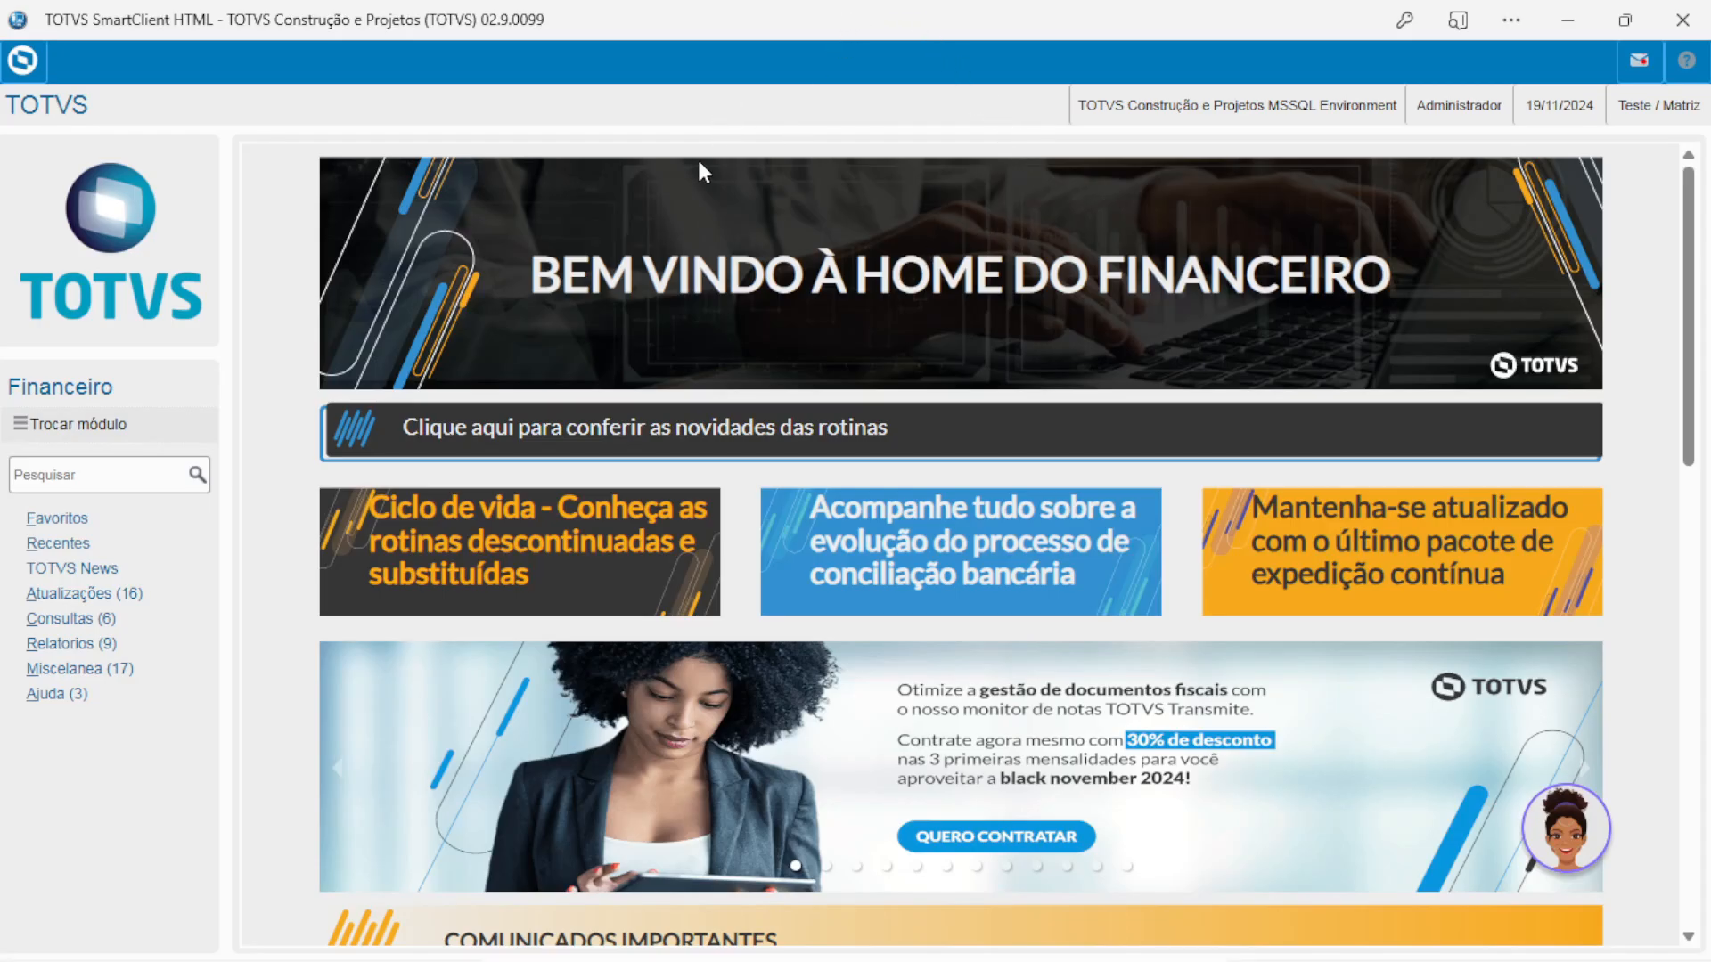
pyautogui.click(54, 694)
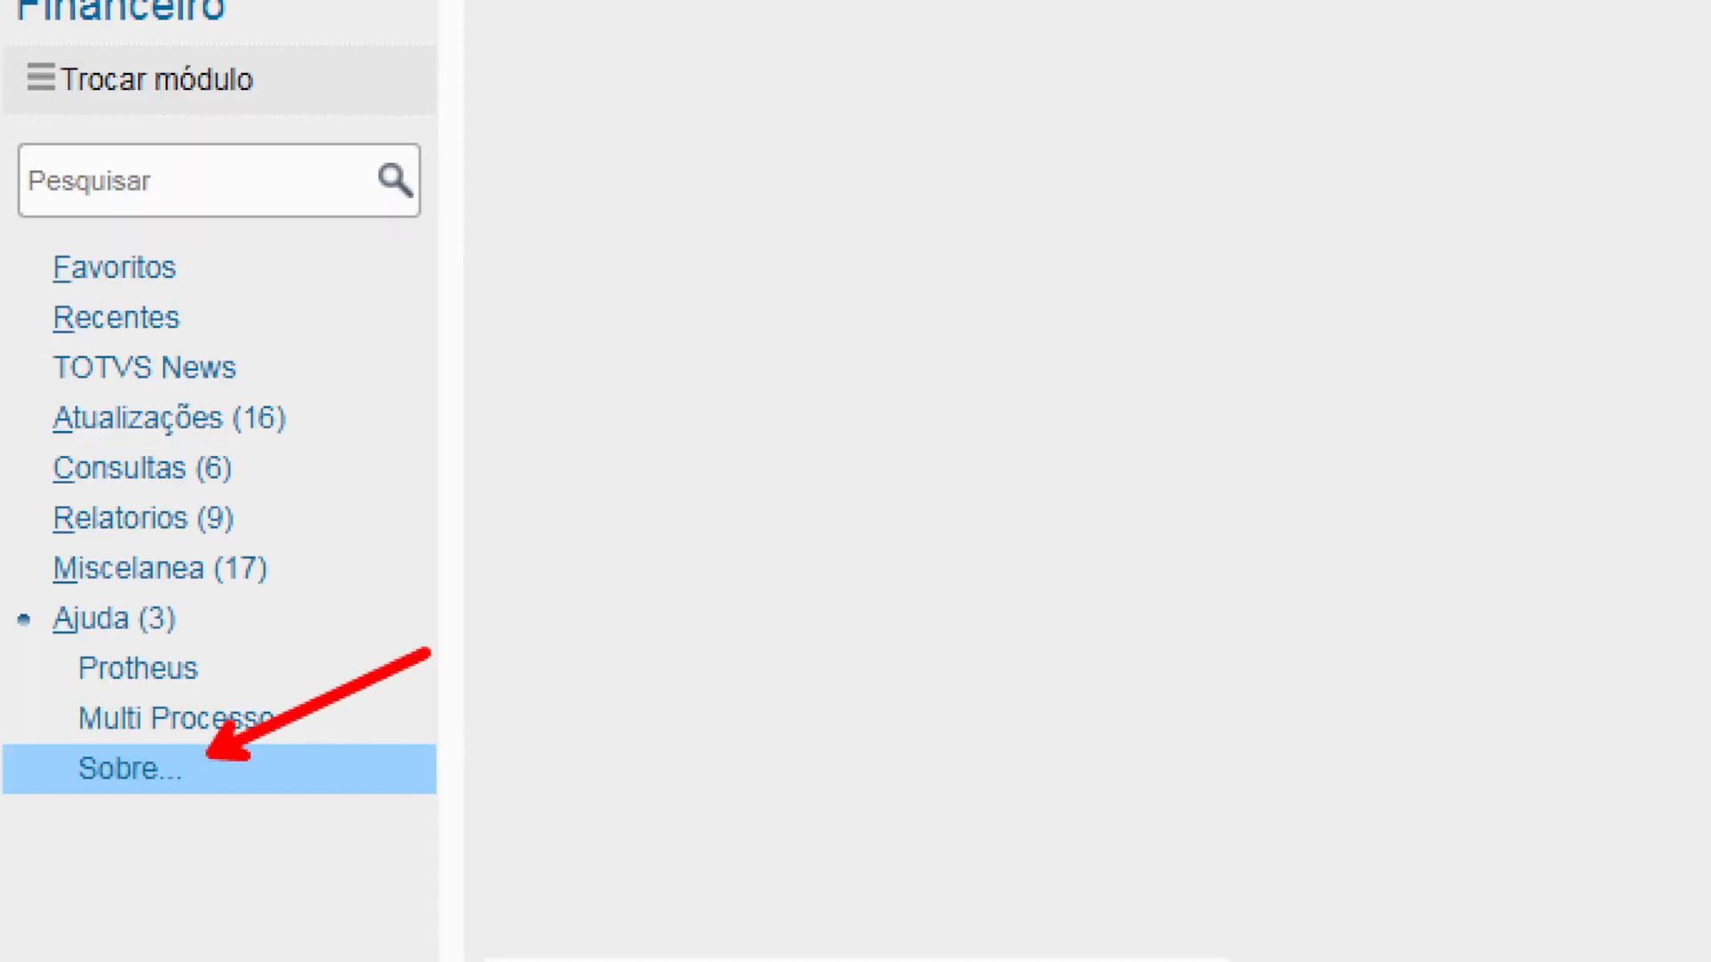
pyautogui.click(130, 768)
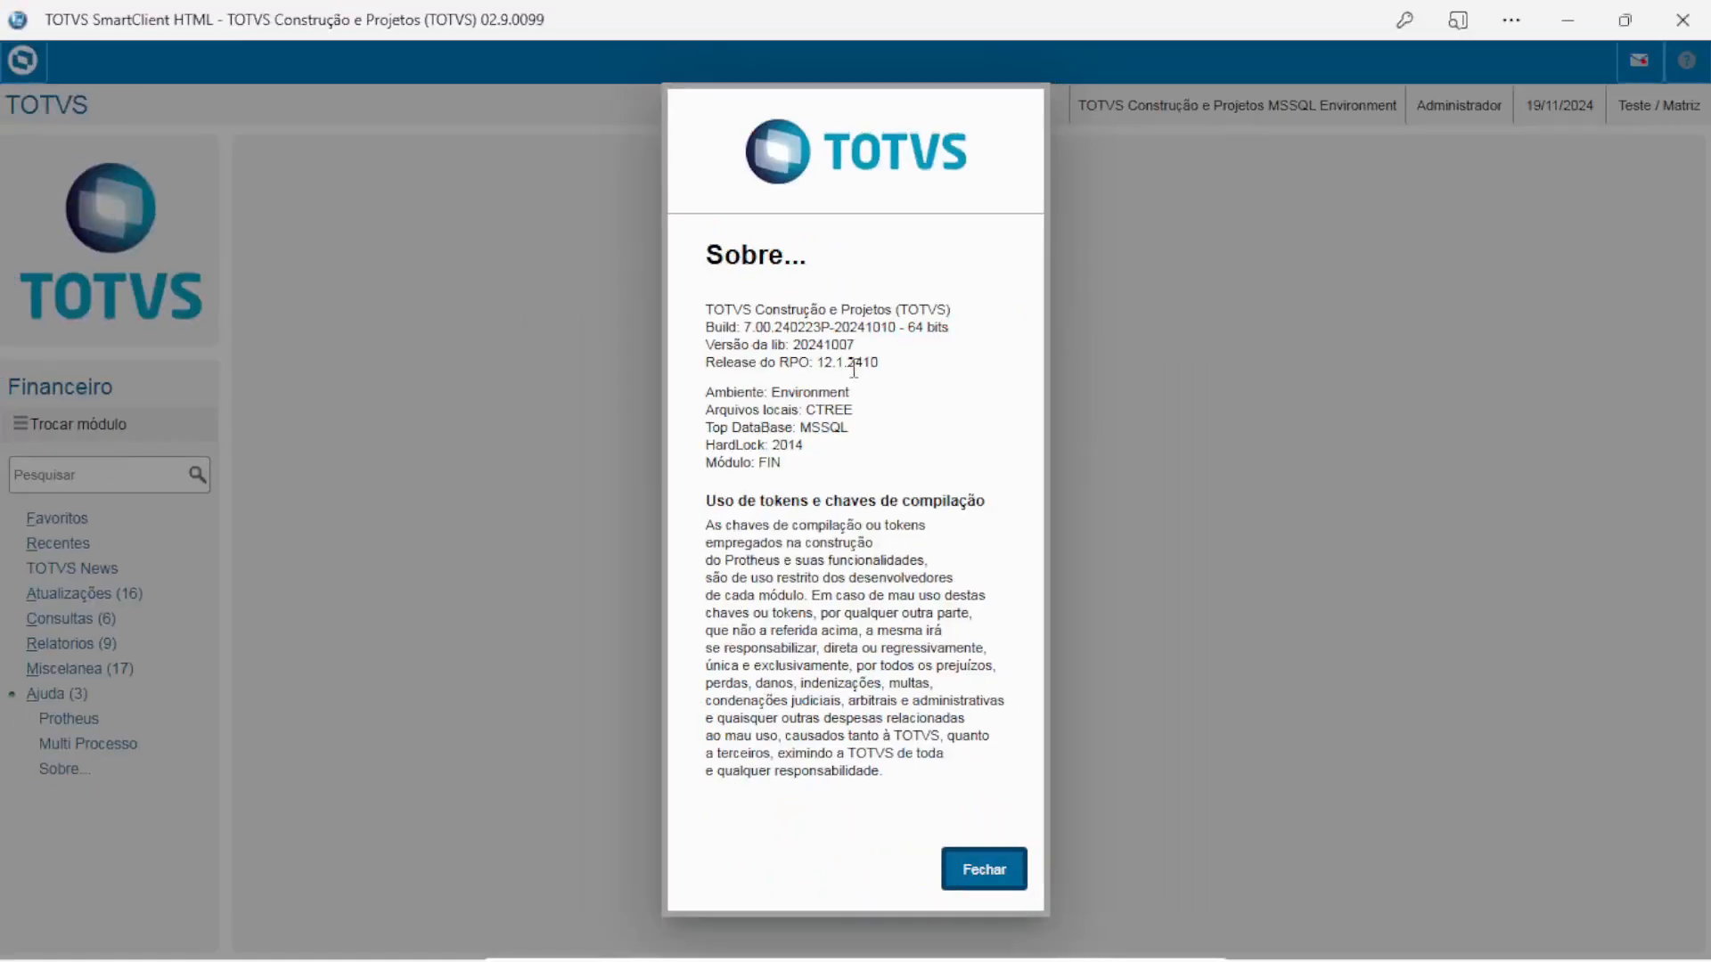
# Close the Sobre dialog and open Atualizações > Cadastros > Clientes
pyautogui.click(1010, 878)
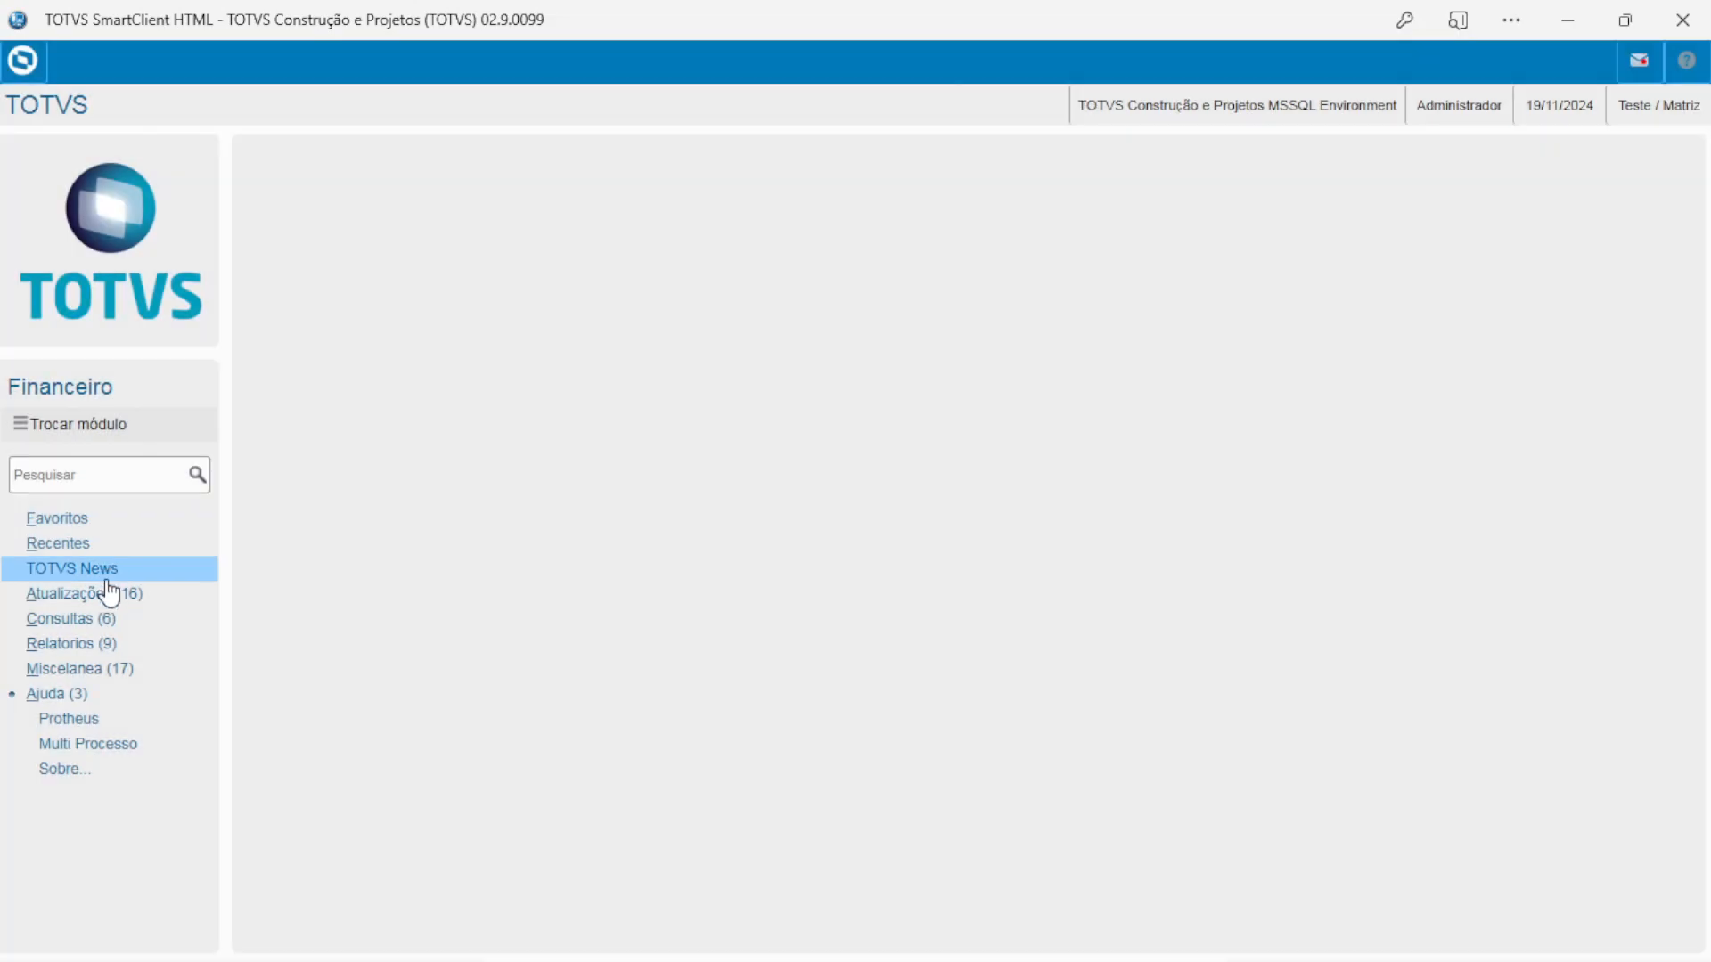
pyautogui.click(90, 599)
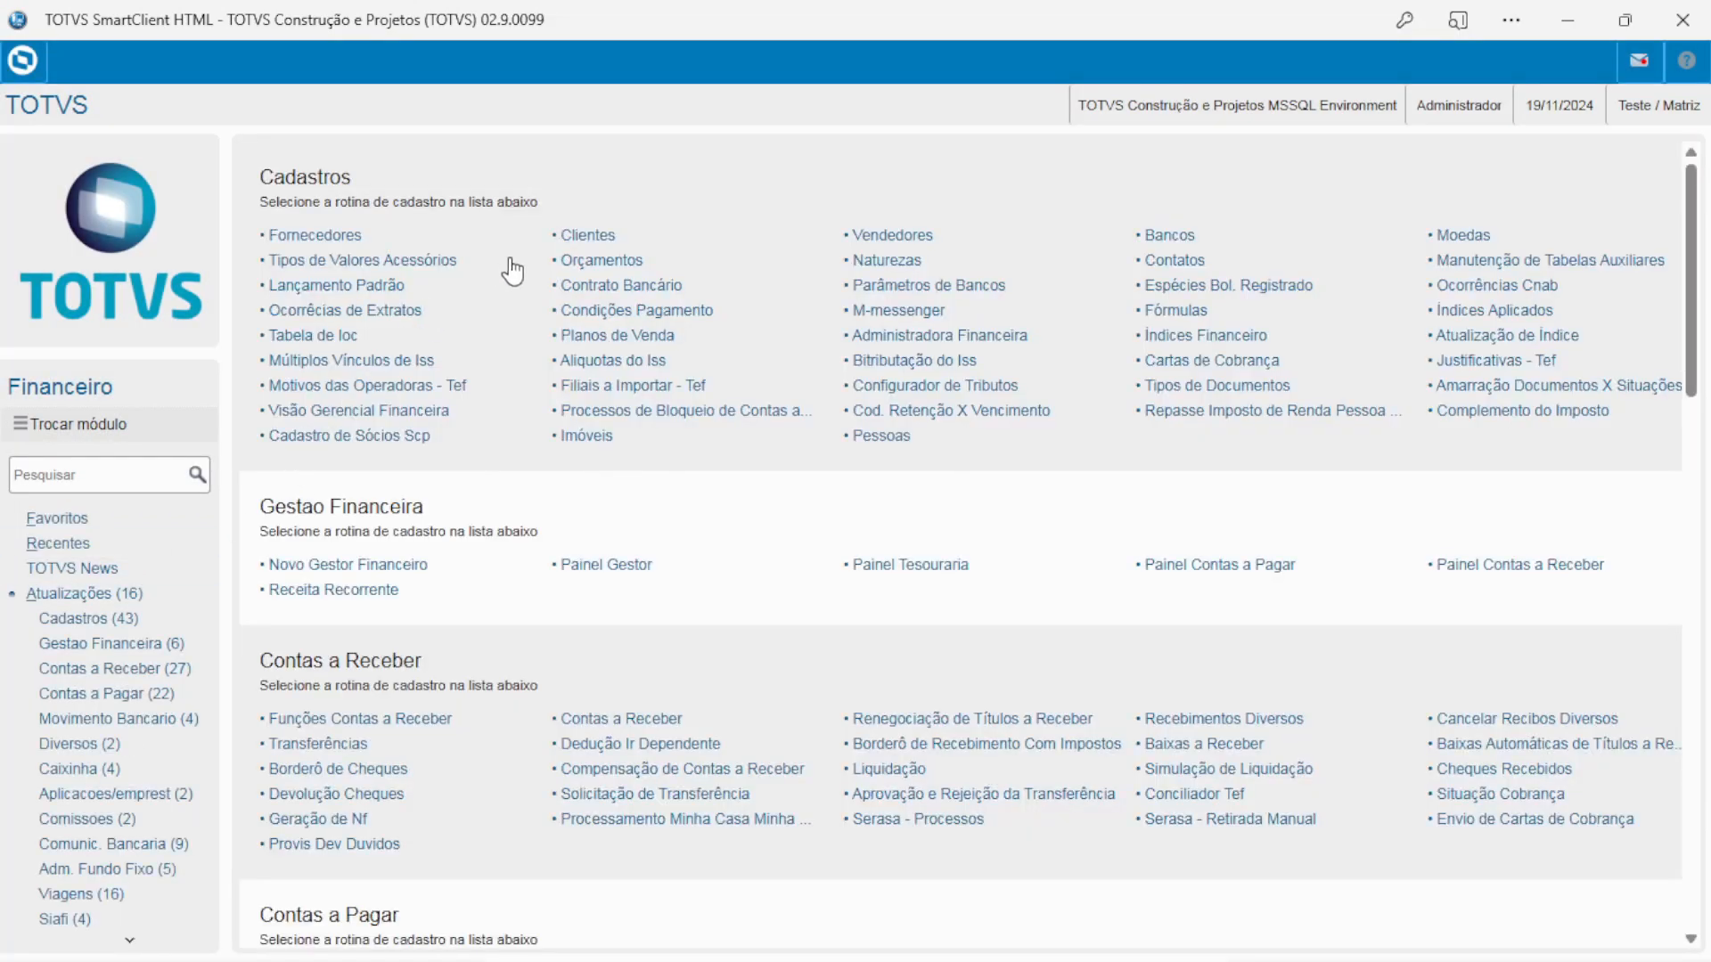
pyautogui.click(590, 234)
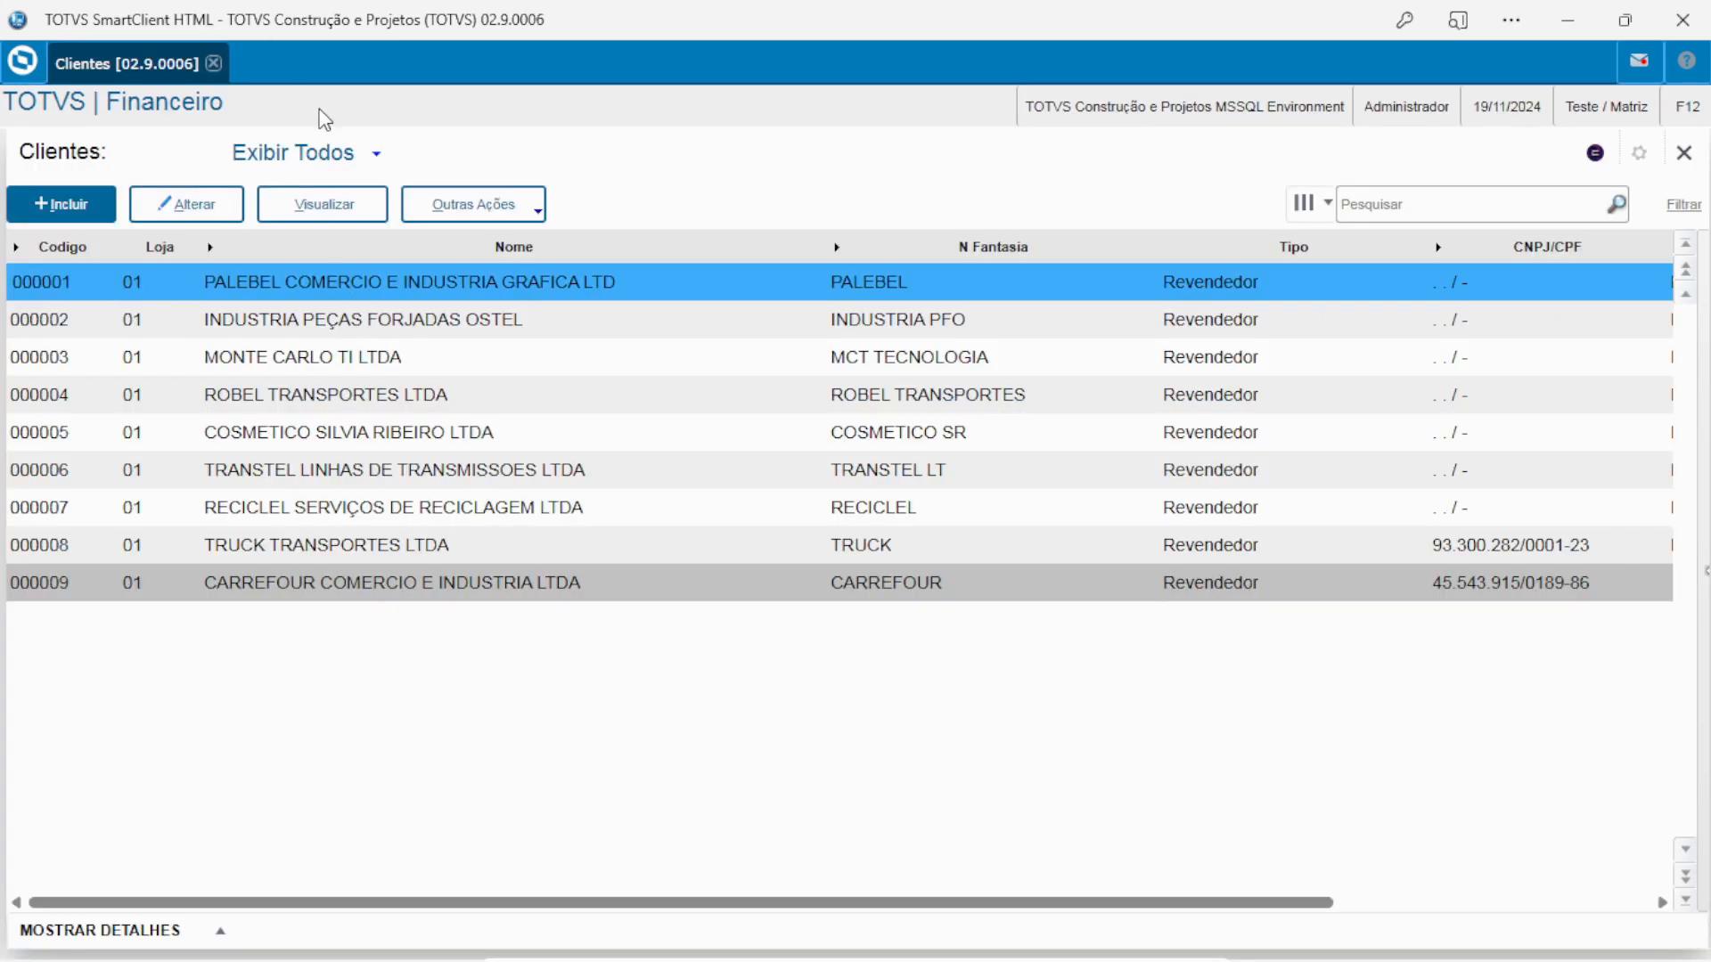
# Add client TESTE ATUALIZA 2410, reusing the name for Endereco and N Fantasia, and save
pyautogui.click(73, 218)
pyautogui.write('TESTE ATUALIZA 2410')
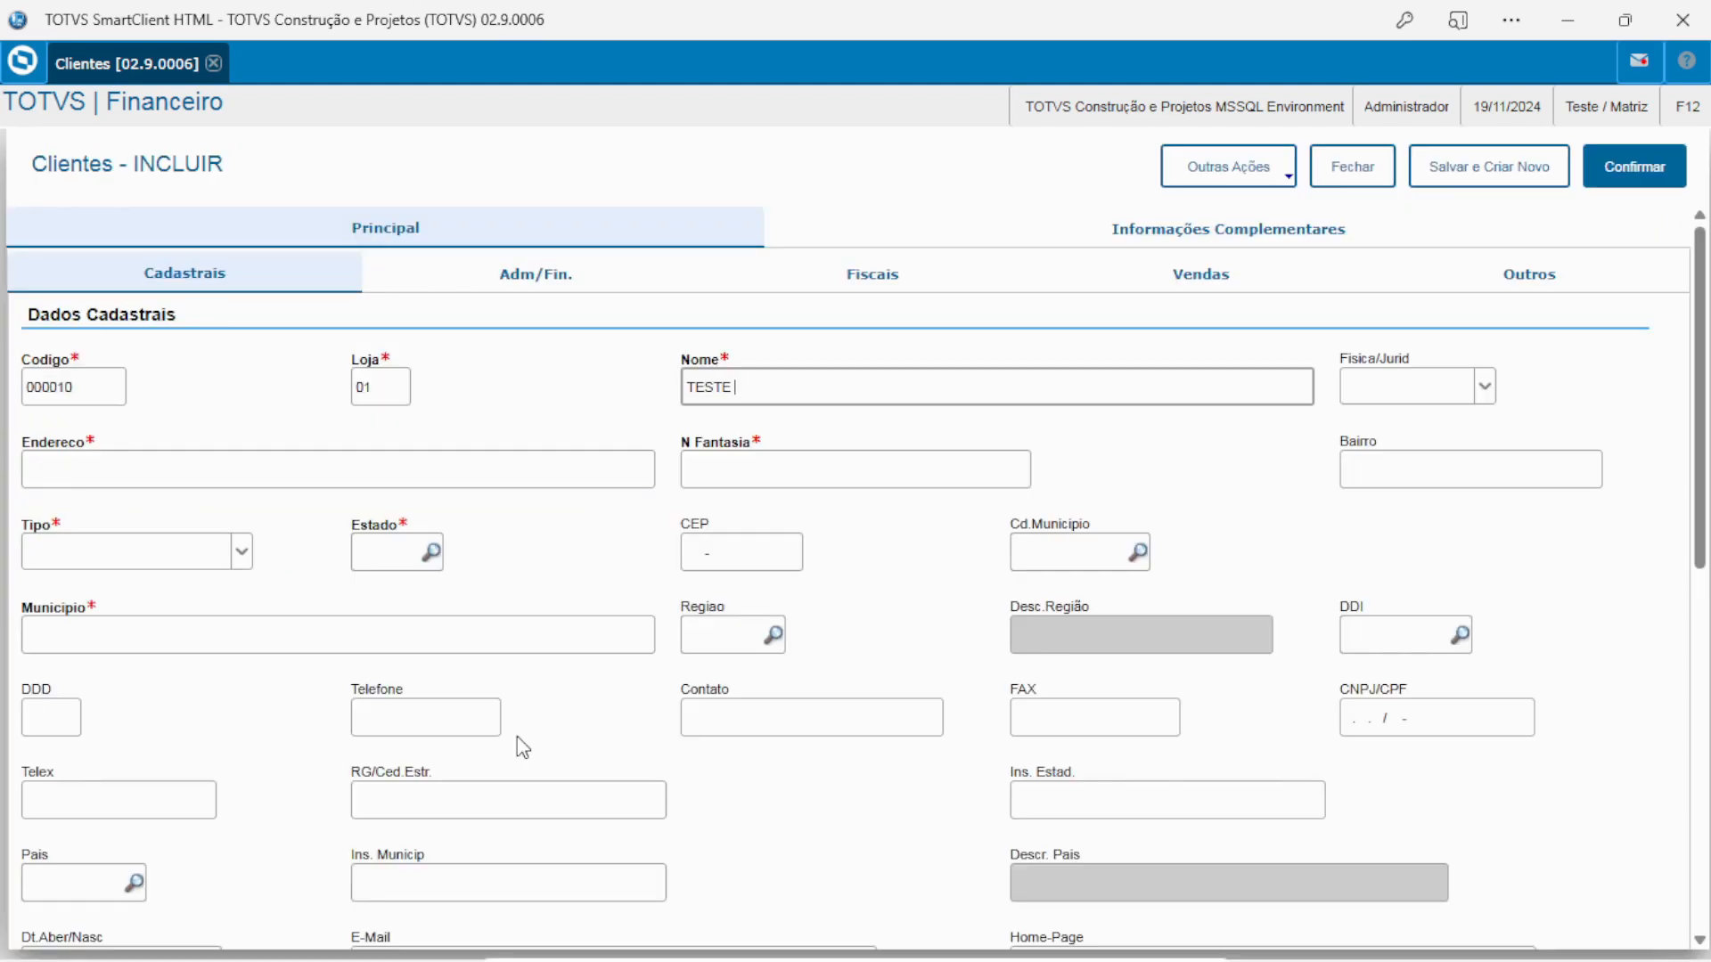
pyautogui.tripleClick(798, 394)
pyautogui.hotkey('ctrl', 'c')
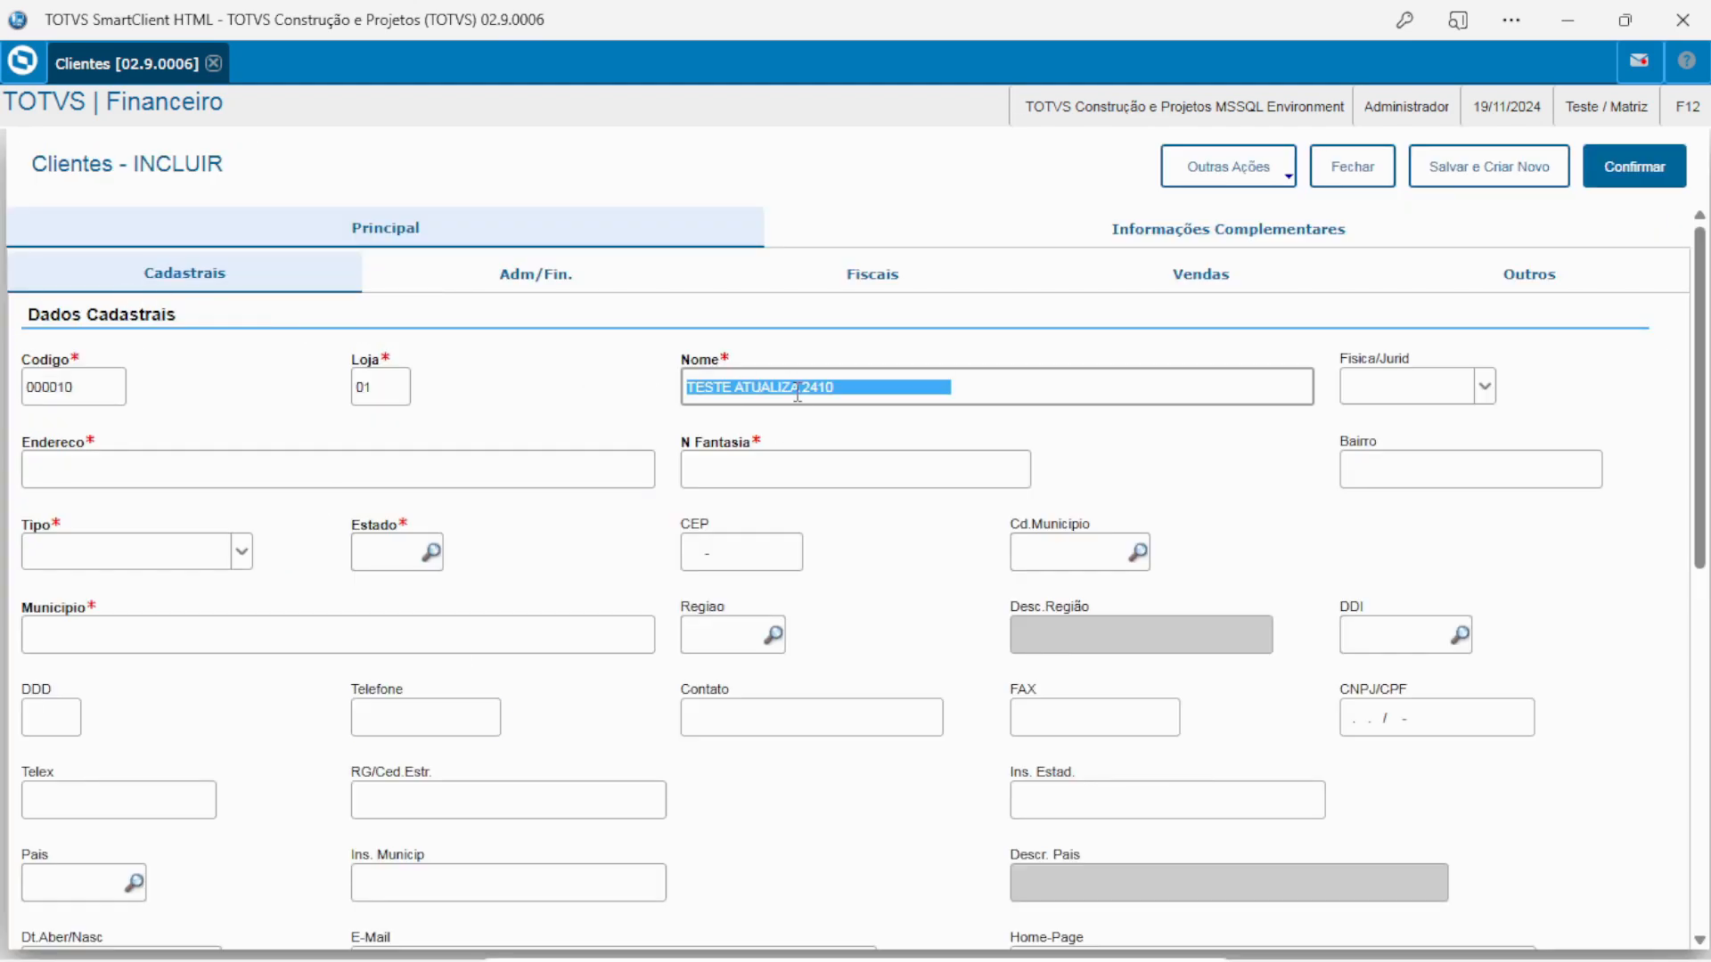
pyautogui.click(361, 451)
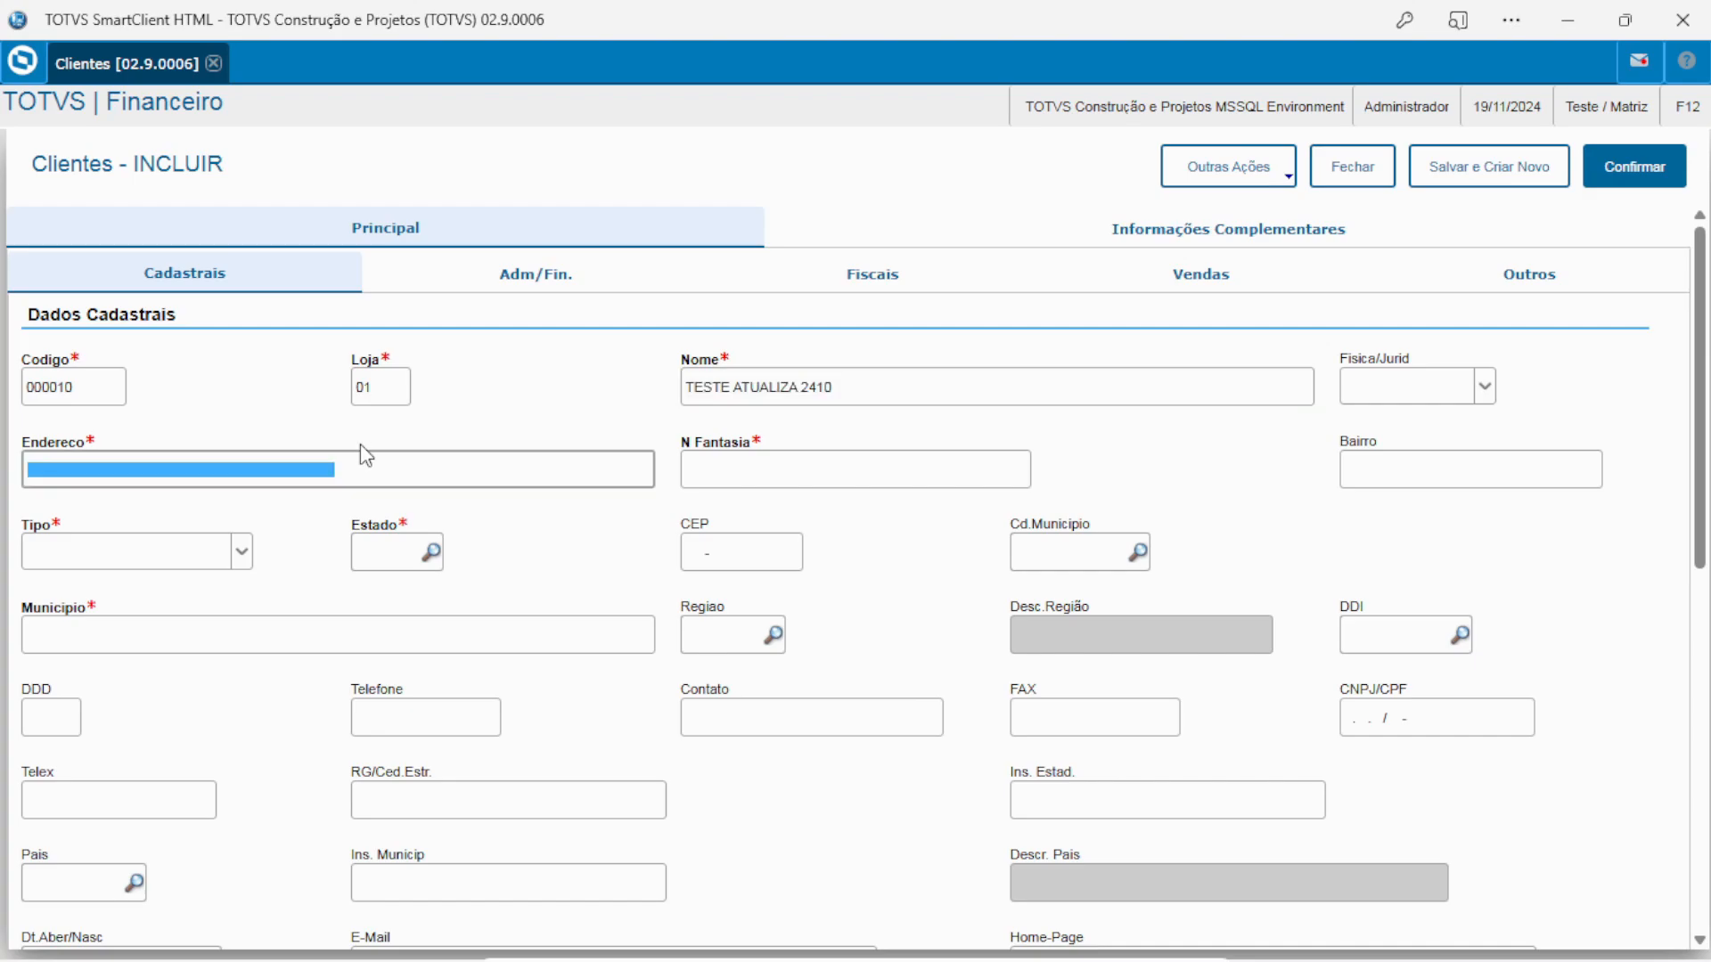
pyautogui.hotkey('ctrl', 'v')
pyautogui.press('Tab')
pyautogui.hotkey('ctrl', 'v')
pyautogui.press('Tab')
pyautogui.click(1657, 178)
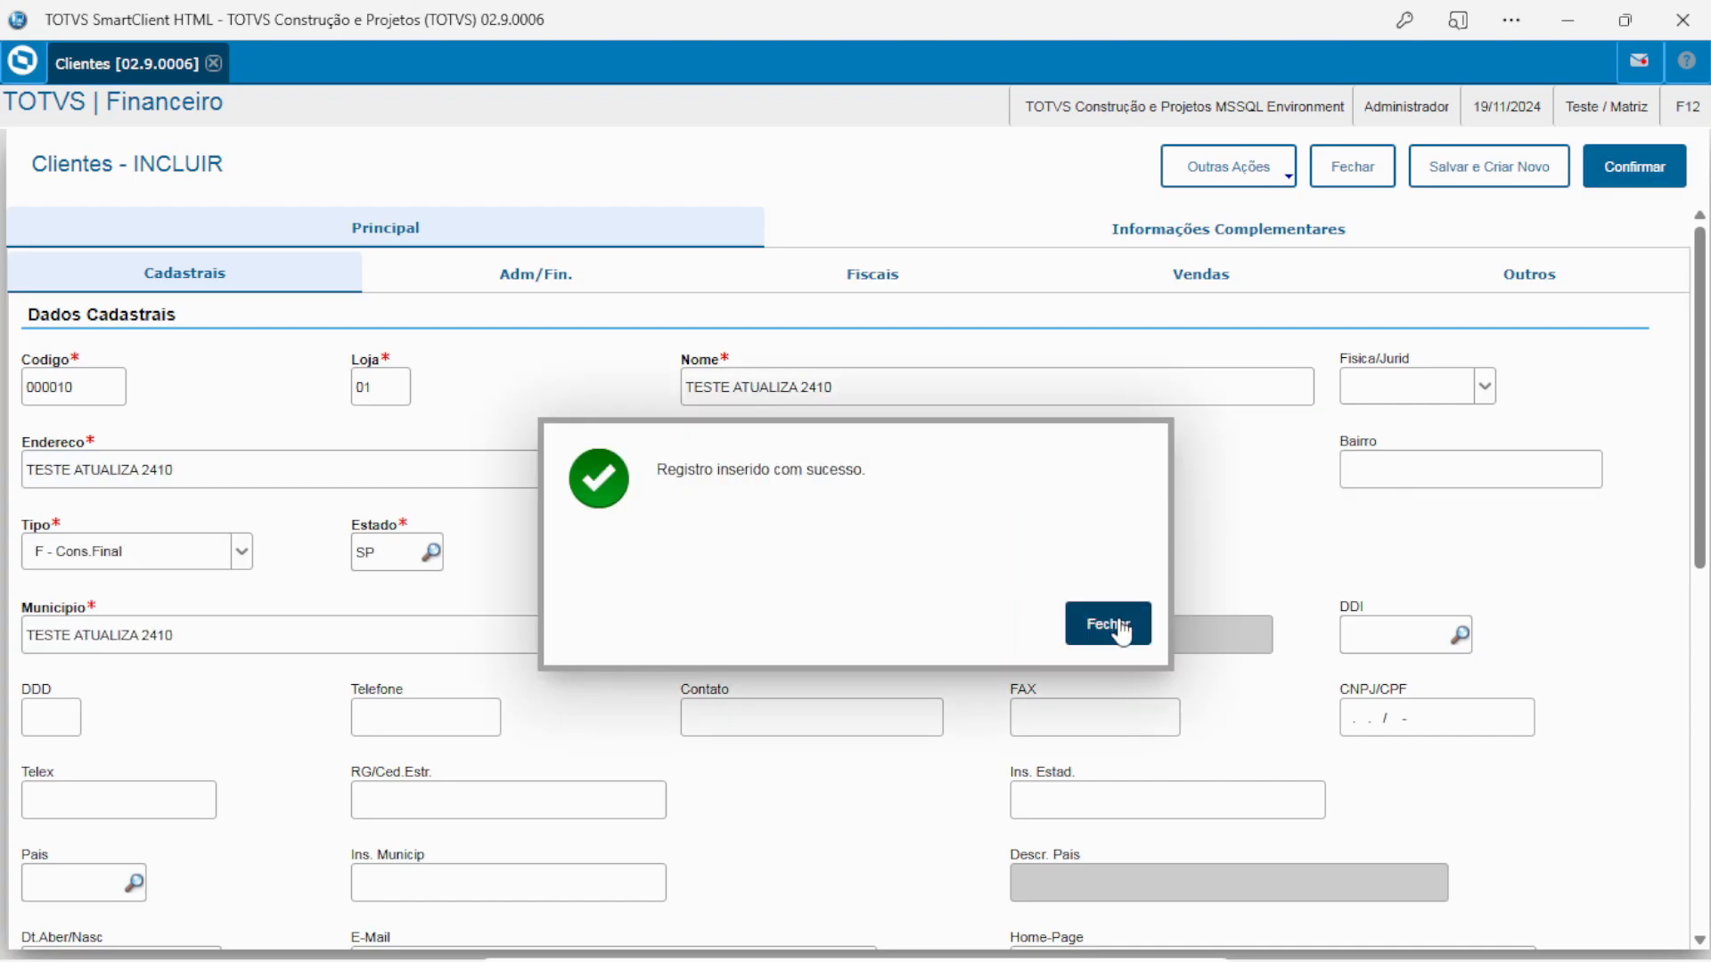
pyautogui.click(1118, 623)
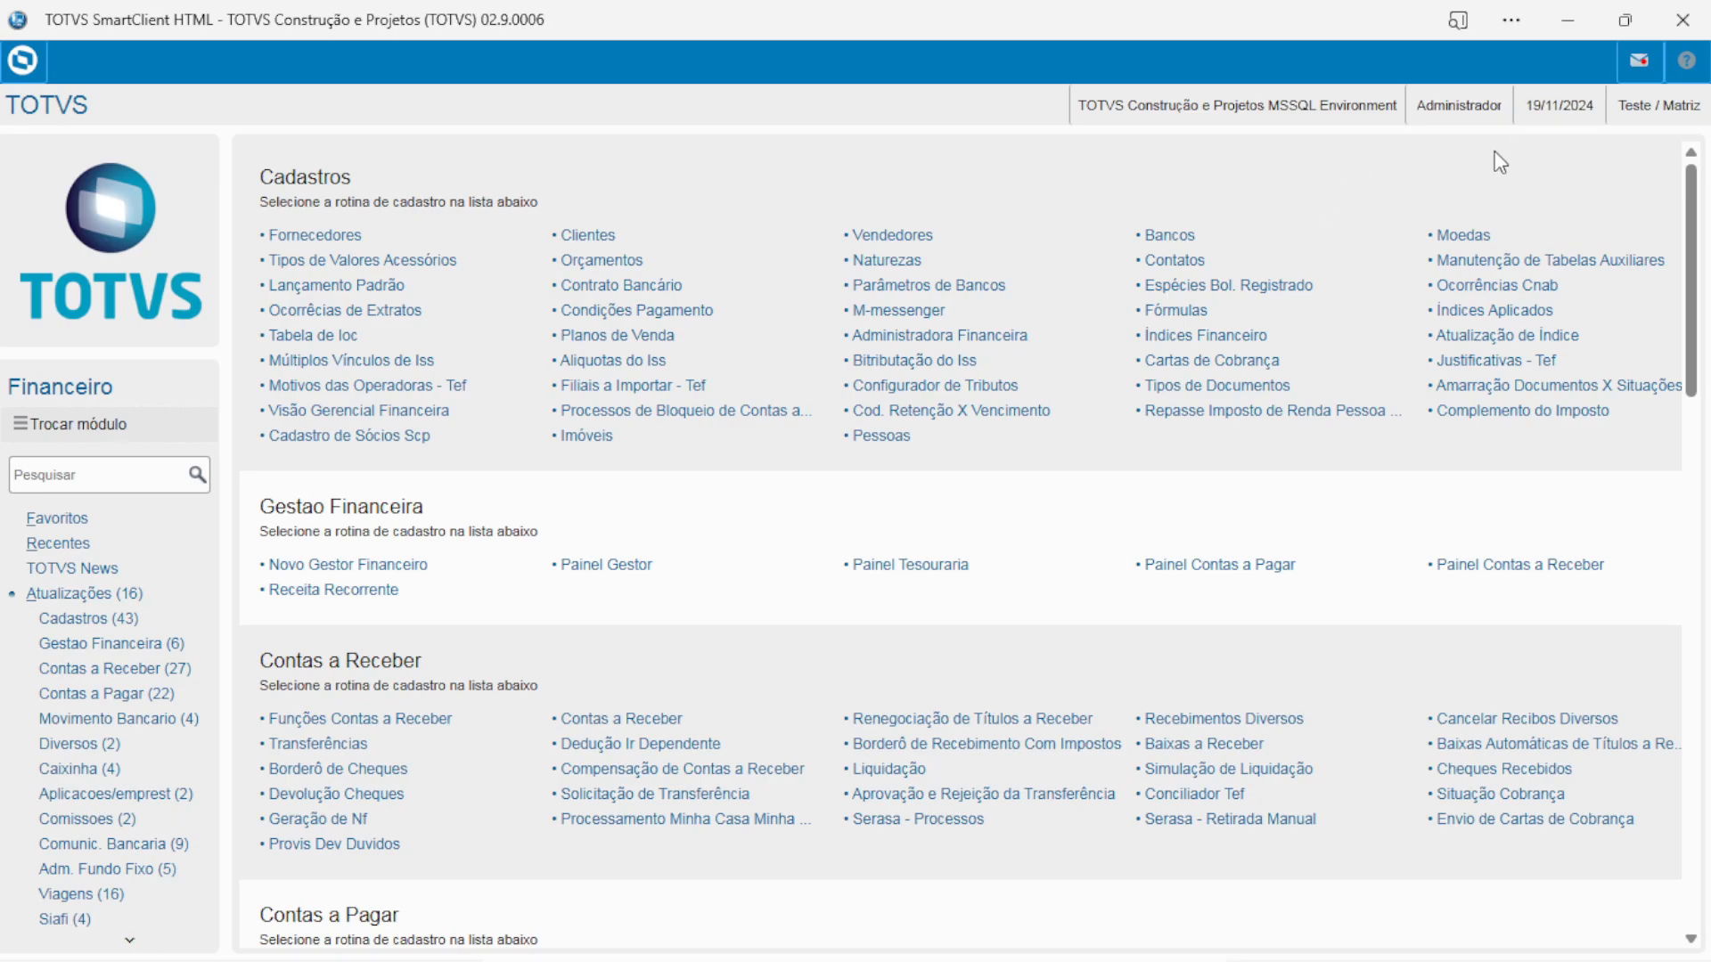
# Exit the Protheus client and open the AppServer shortcut's target folder
pyautogui.click(1683, 18)
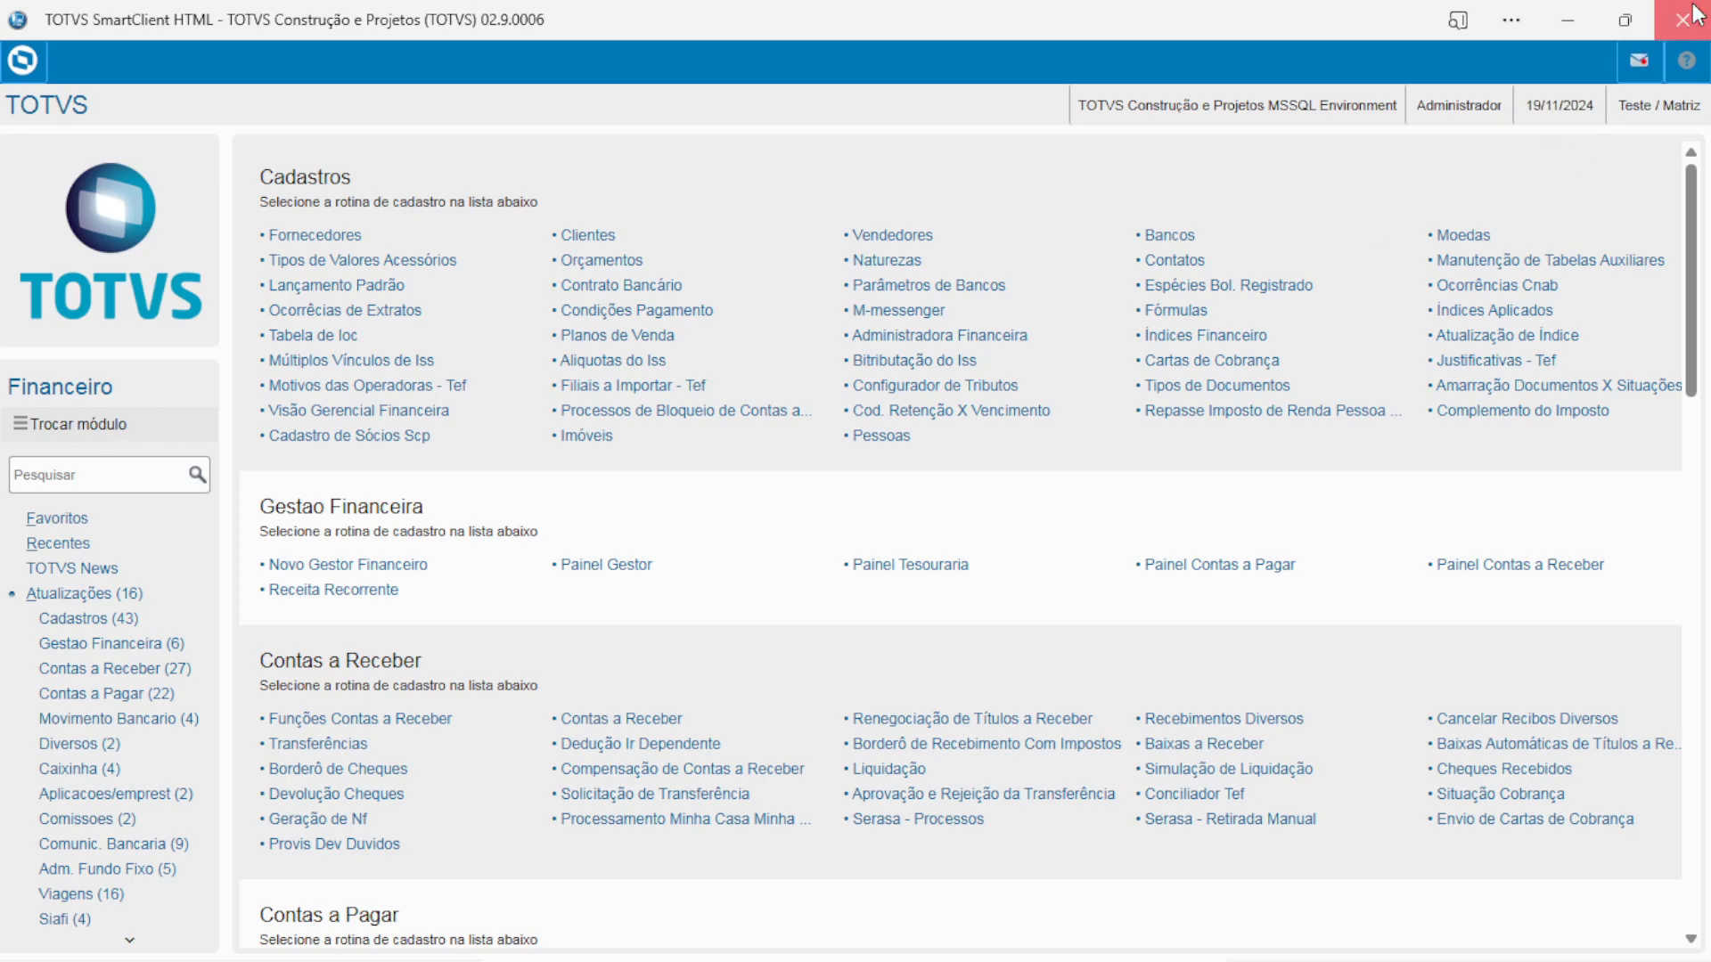
pyautogui.click(949, 162)
pyautogui.click(1510, 18)
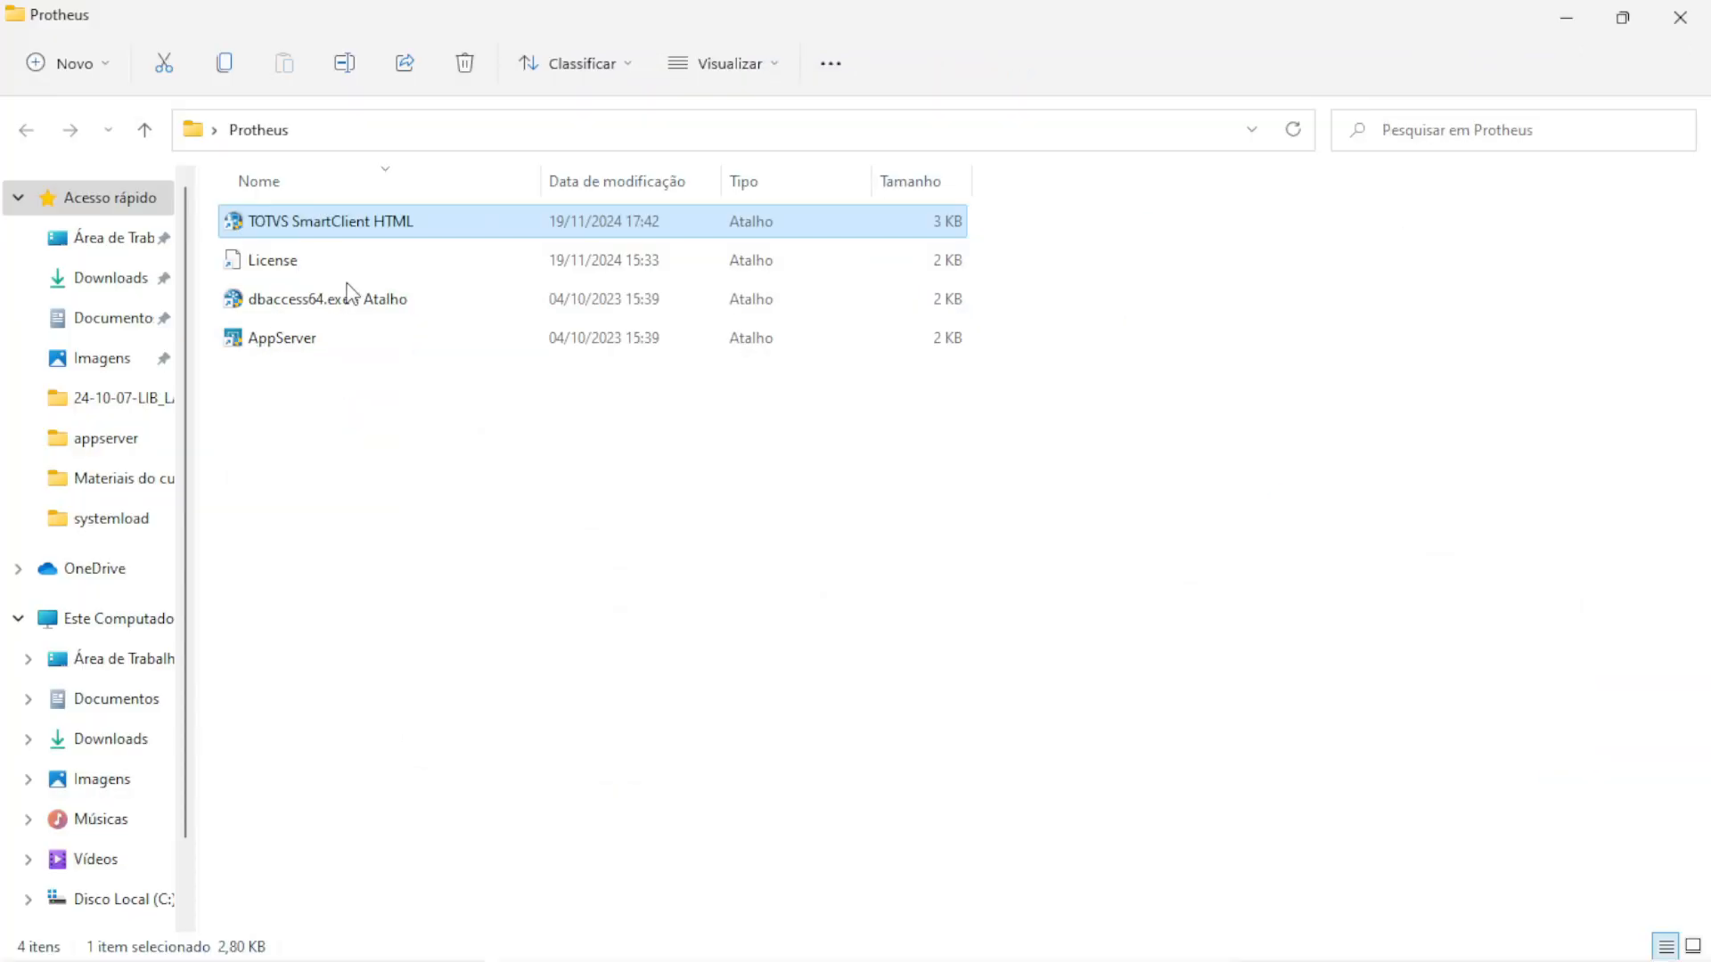
pyautogui.moveTo(1221, 960)
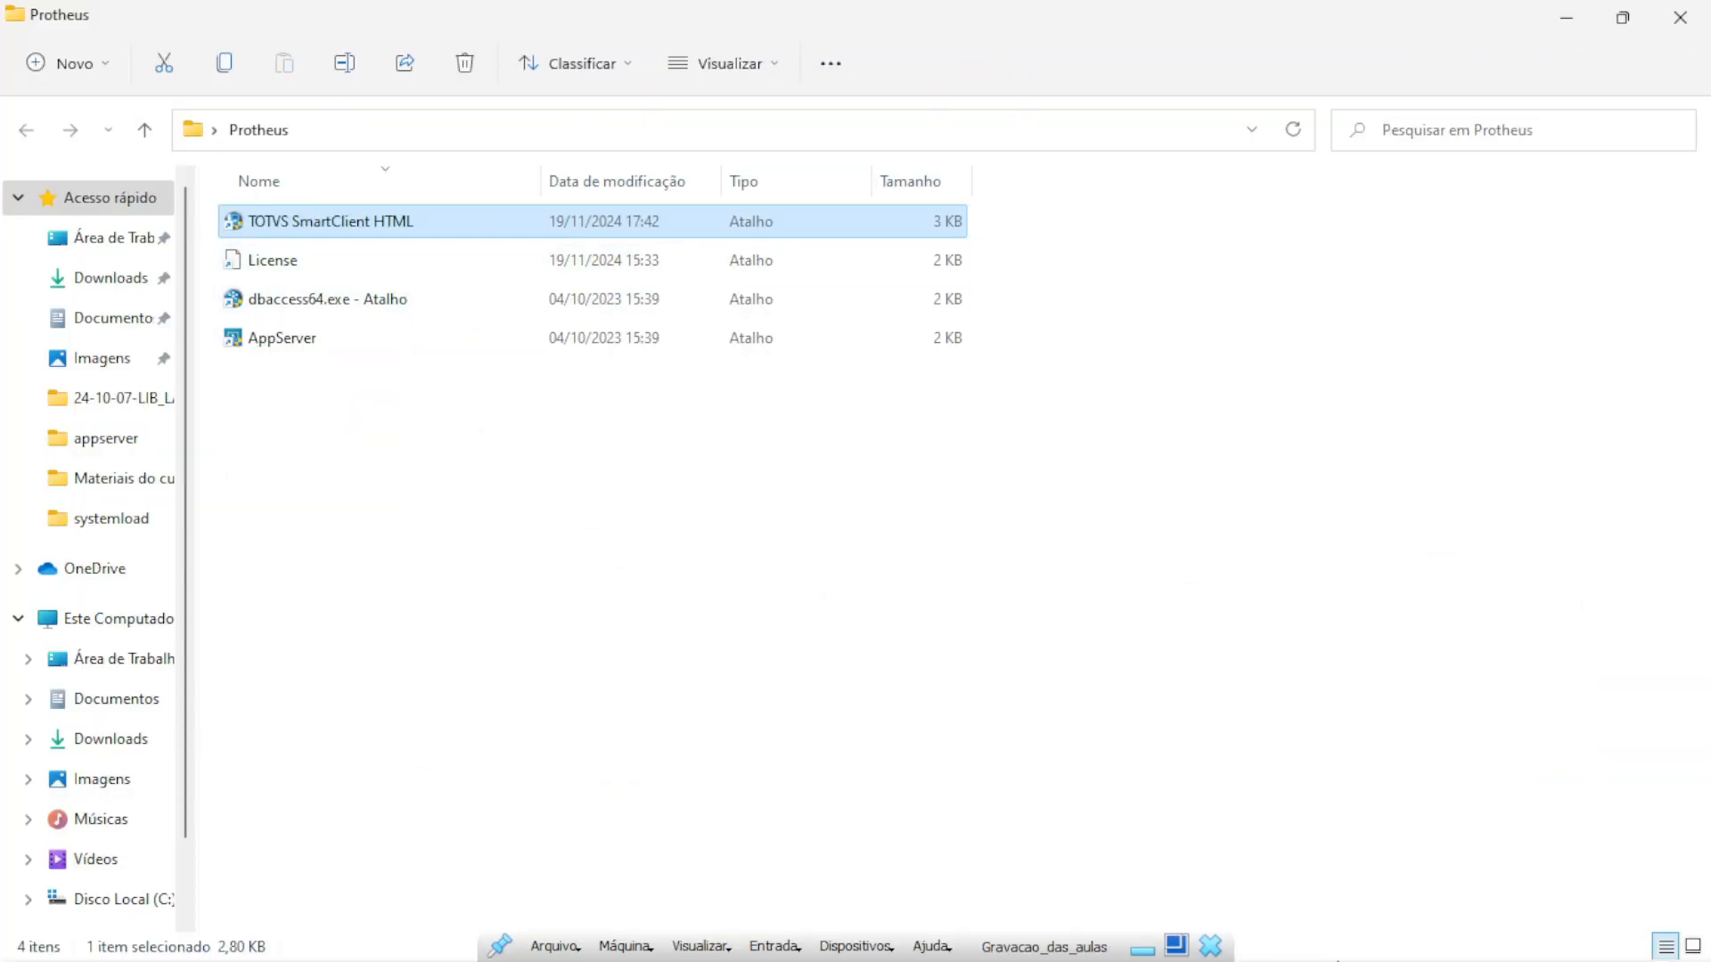
pyautogui.rightClick(272, 339)
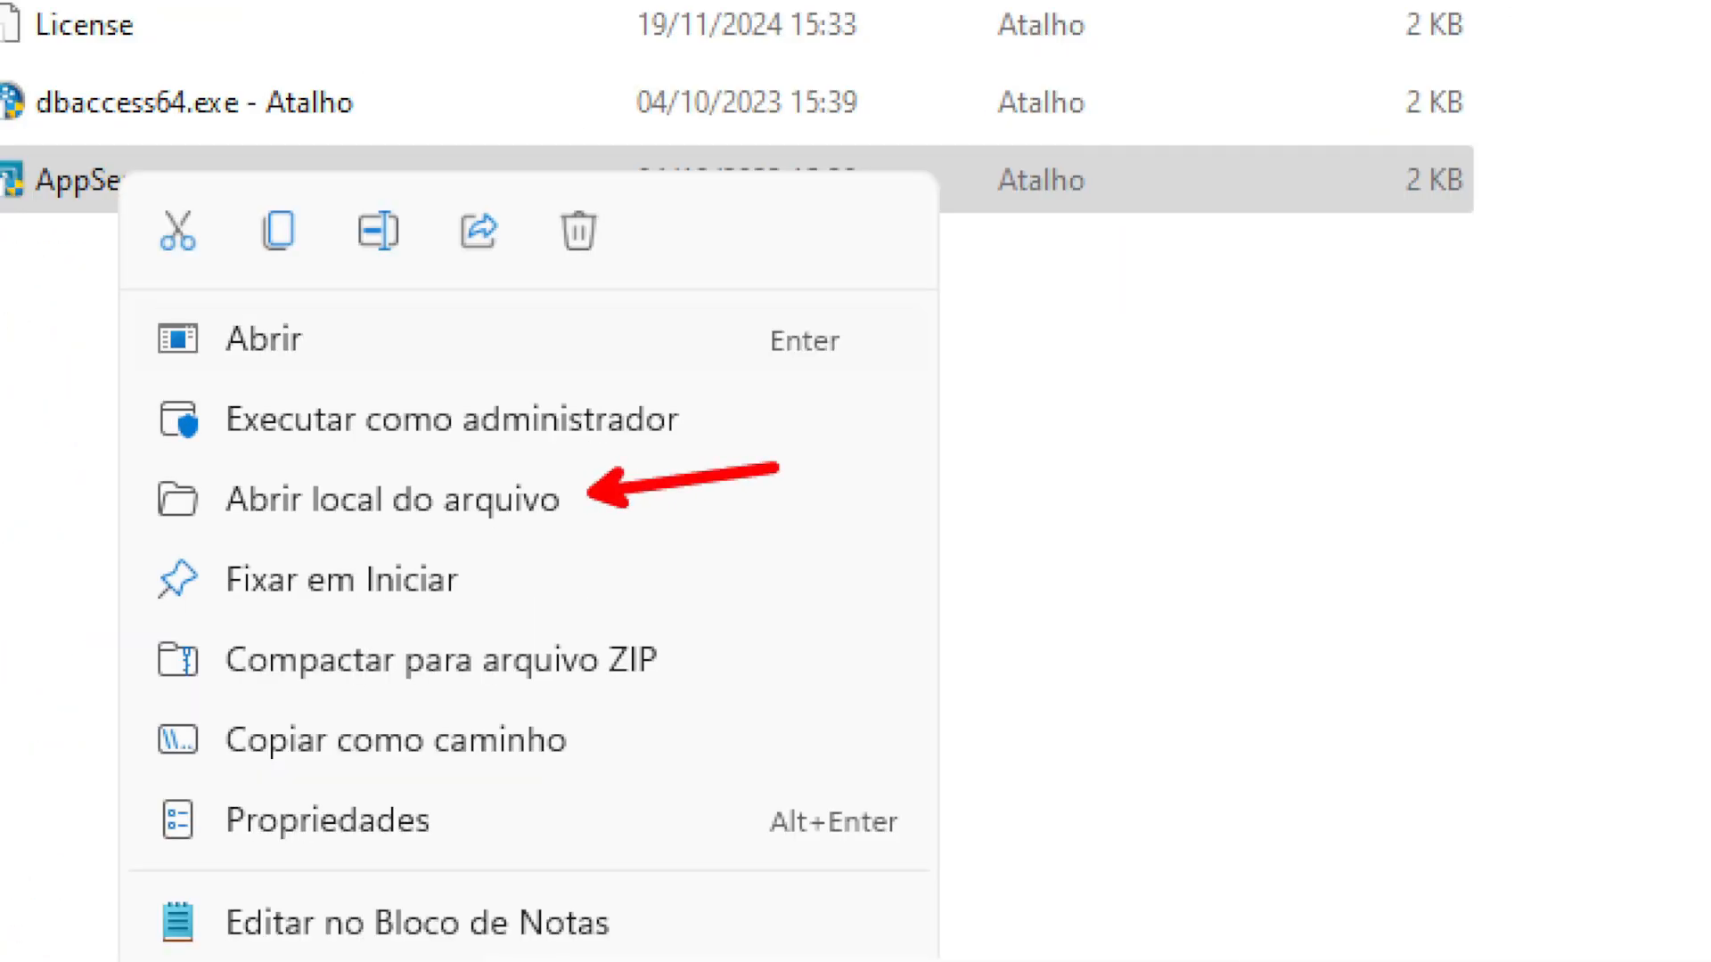
pyautogui.click(392, 499)
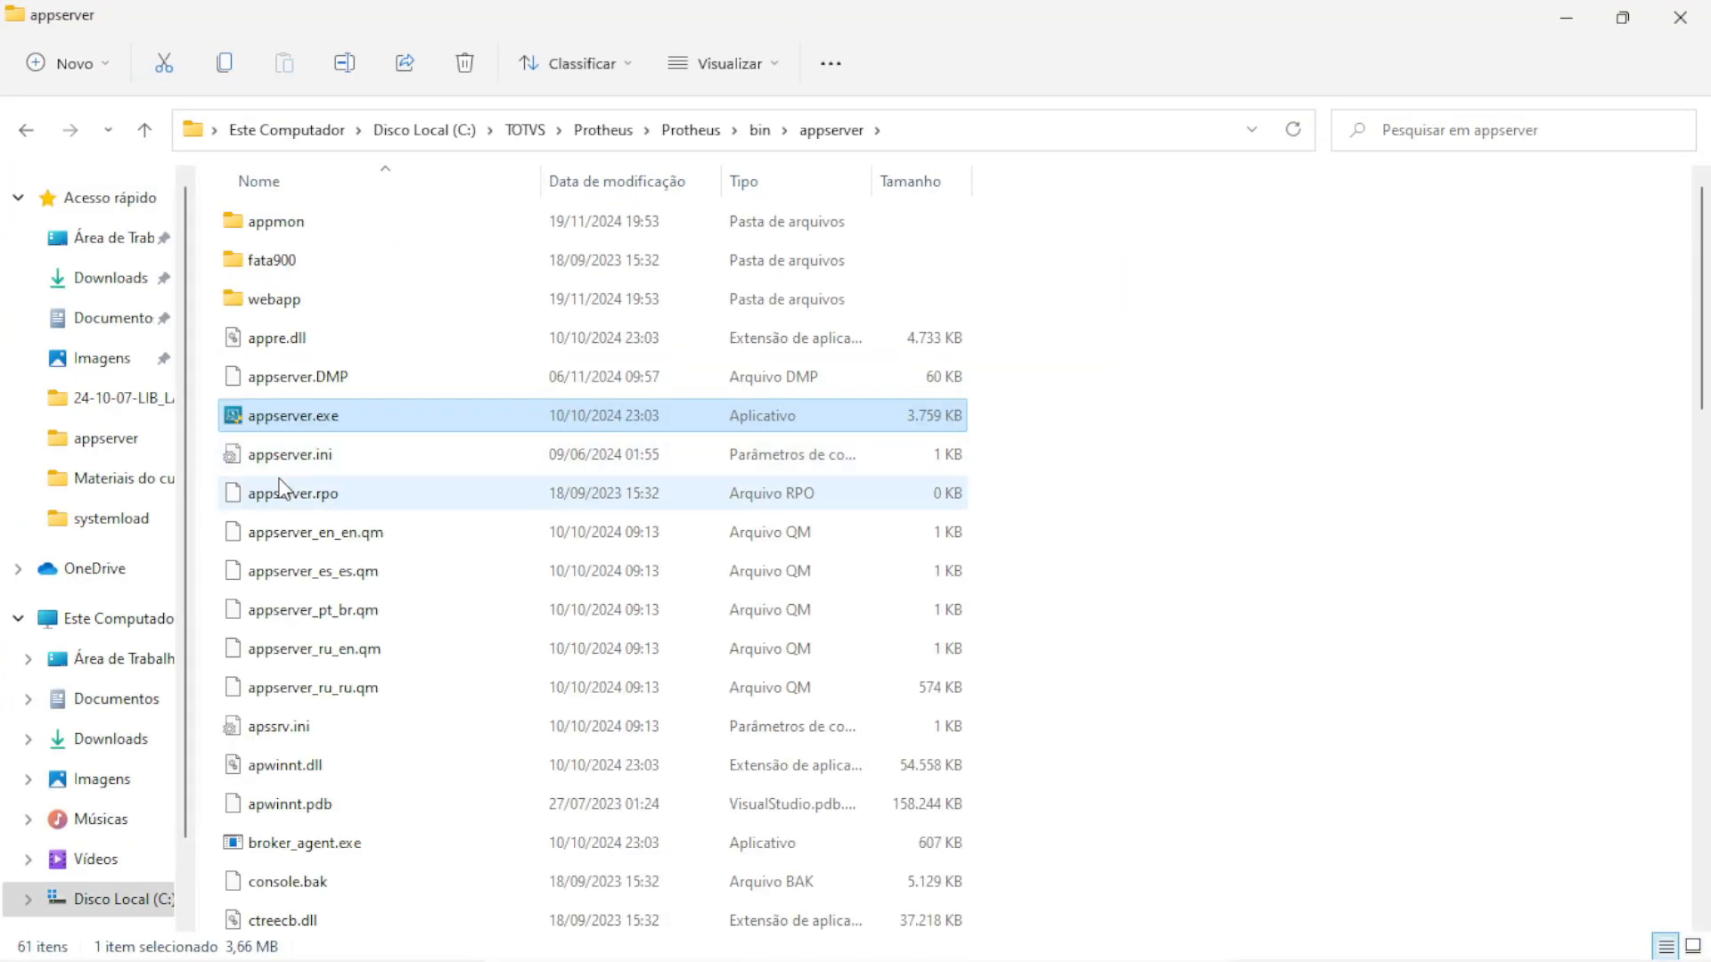
# Add a Theme=Dark line after FWTRACELOG=1 in appserver.ini, save, and close the file and folder
pyautogui.click(298, 462)
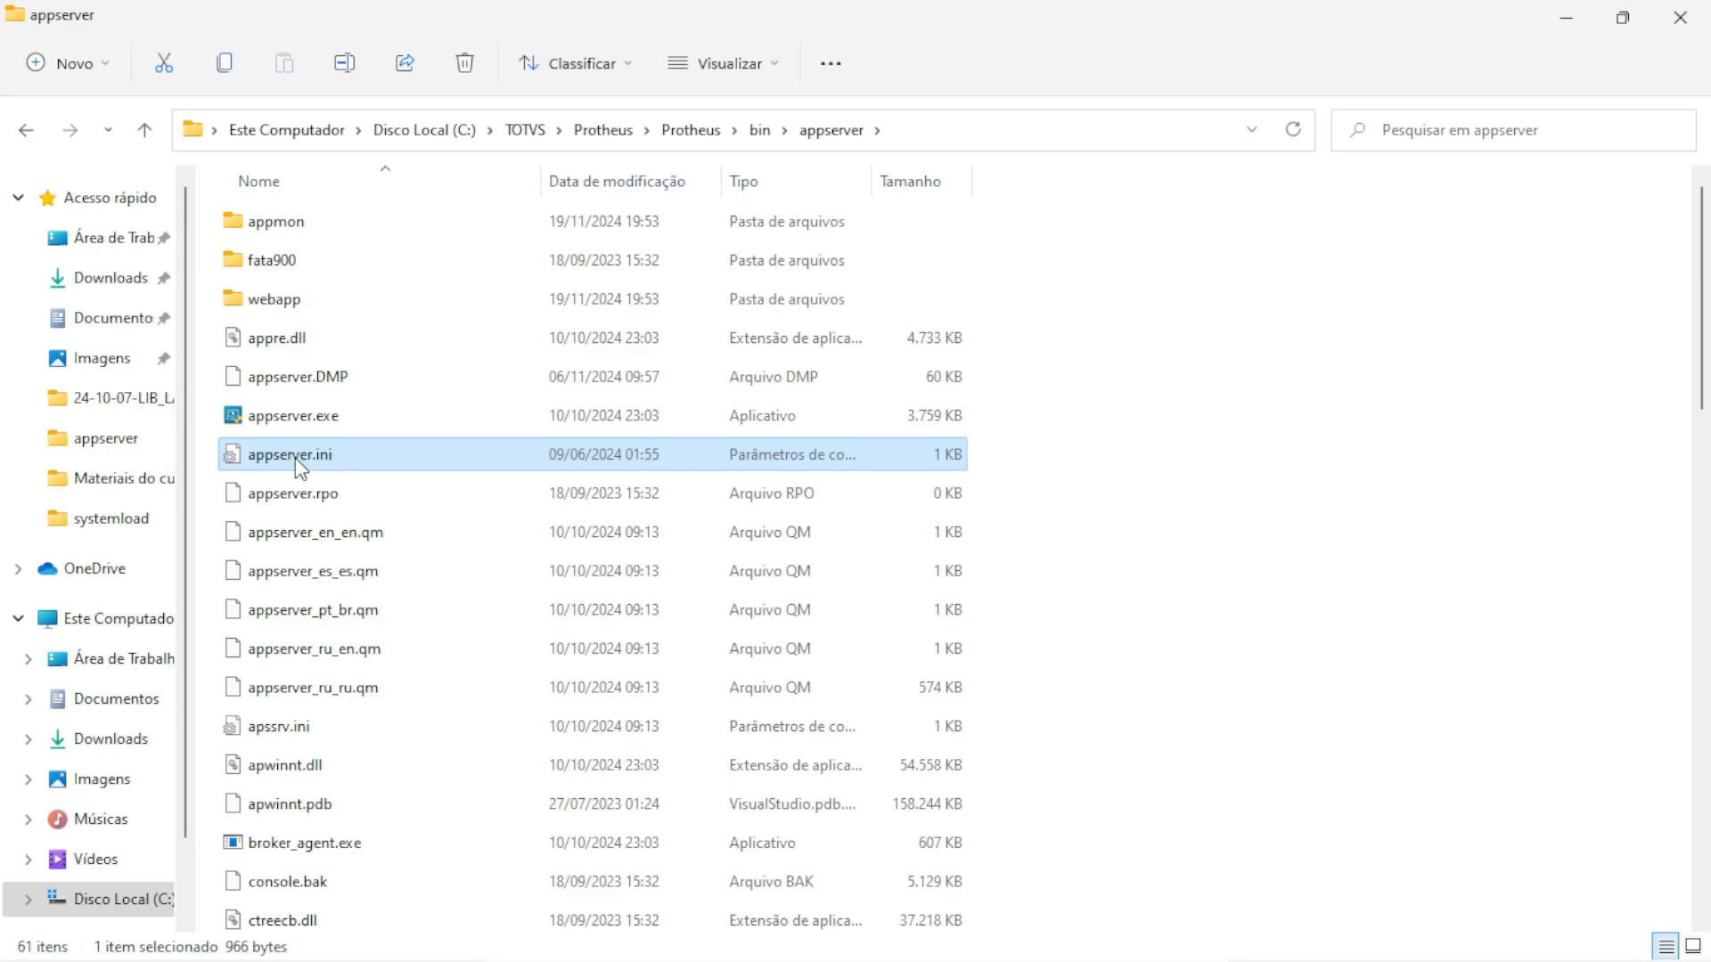
pyautogui.doubleClick(299, 461)
pyautogui.scroll(-2, 447, 567)
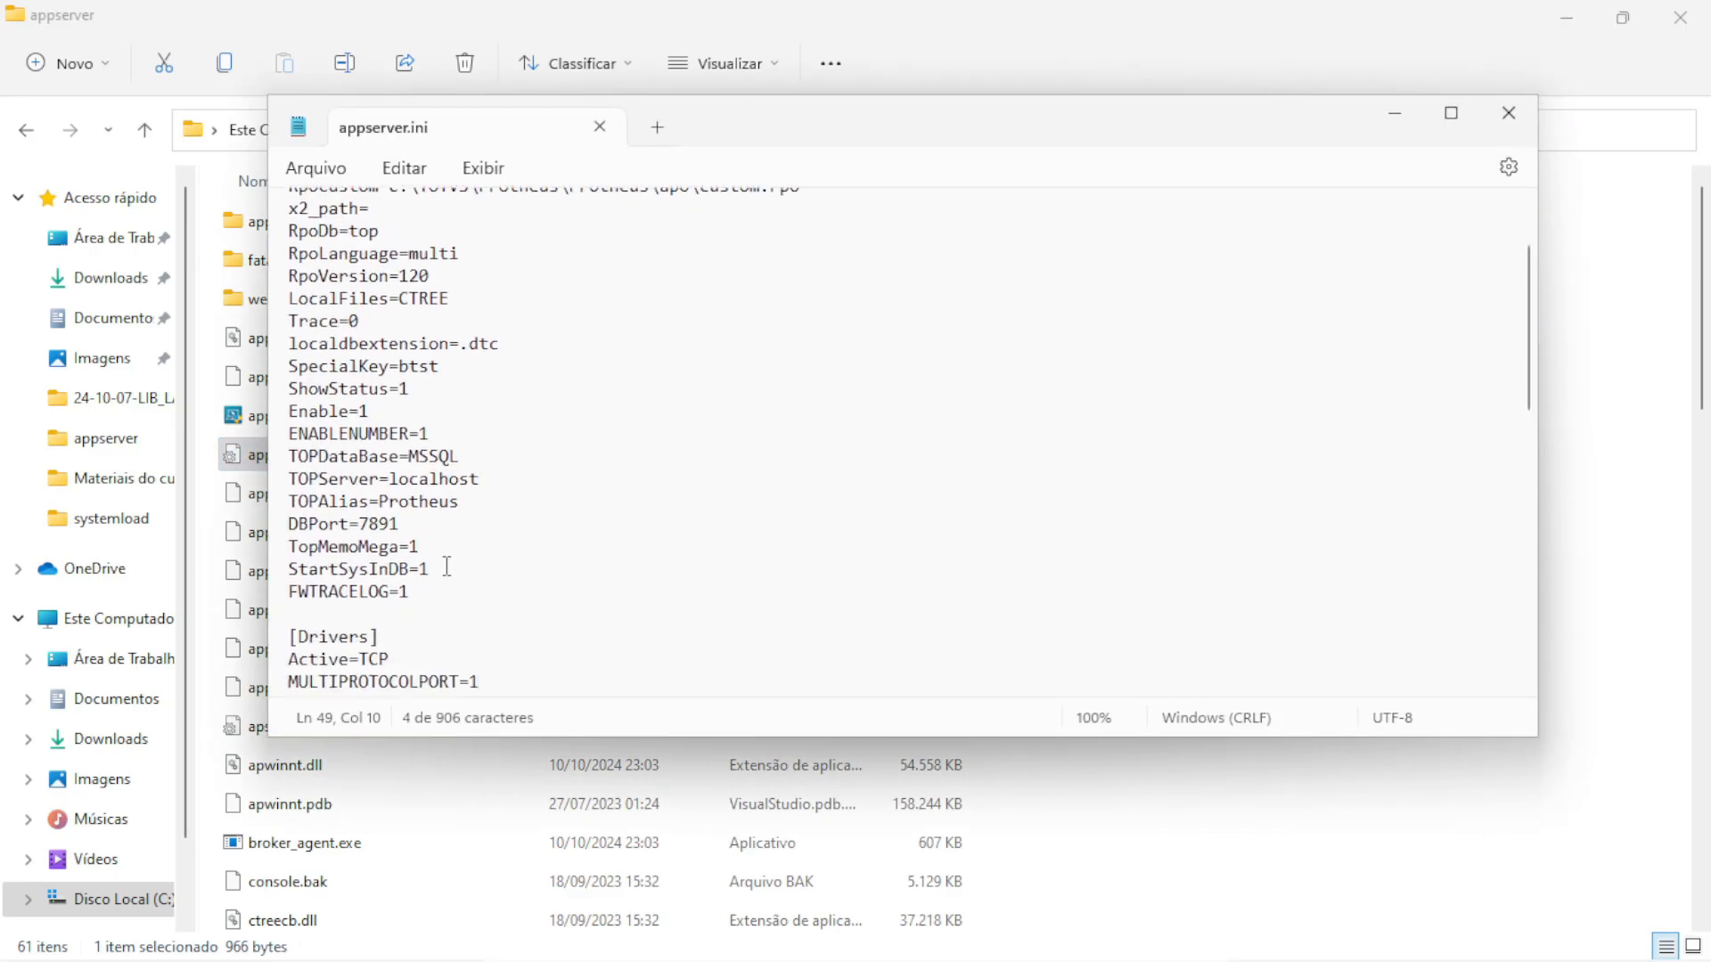
pyautogui.scroll(-1, 441, 570)
pyautogui.click(434, 560)
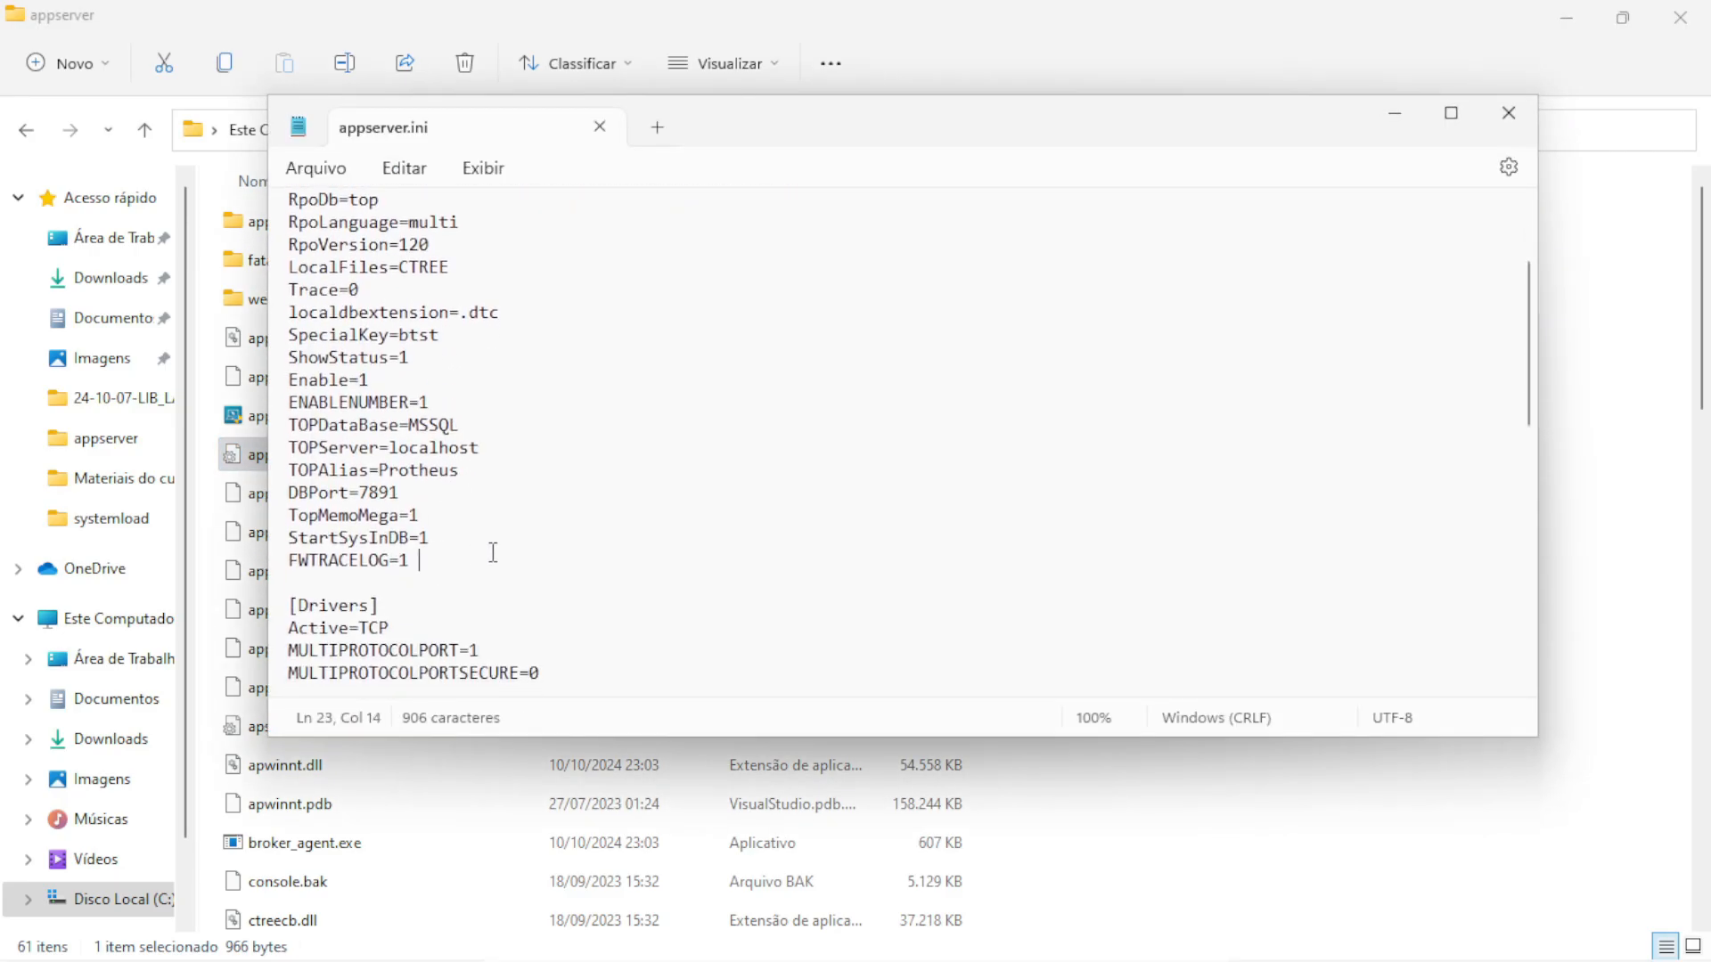
pyautogui.press('Return')
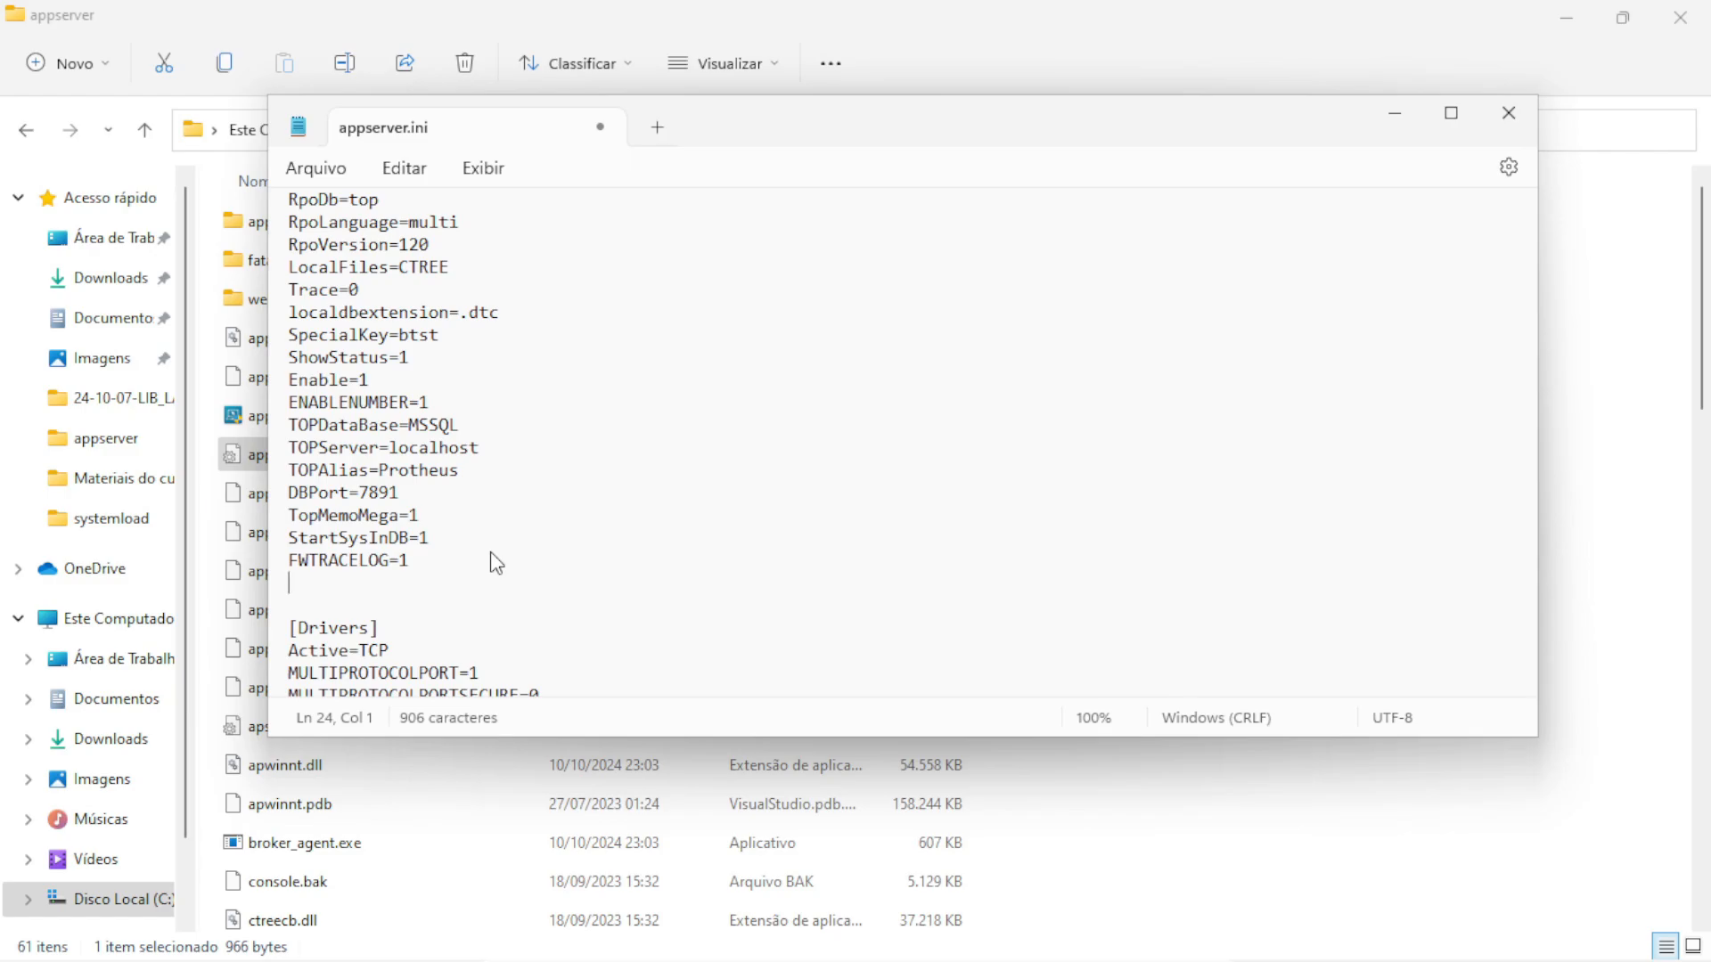
pyautogui.write('Theme=Da')
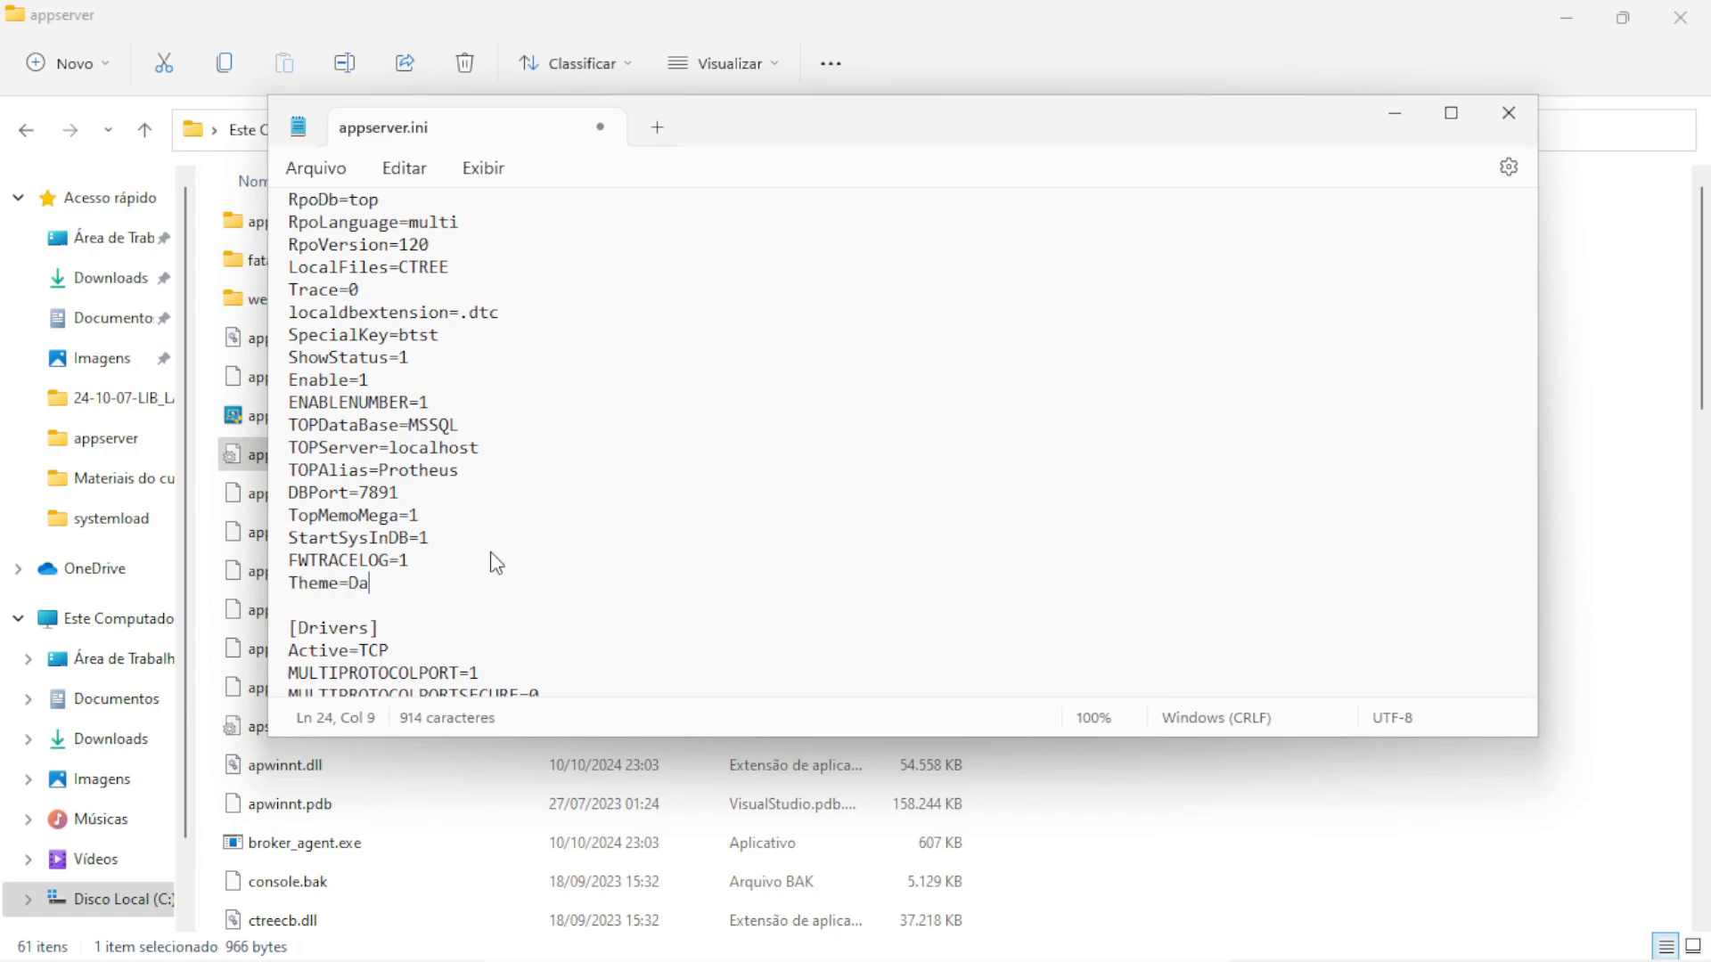
pyautogui.write('rk')
pyautogui.click(318, 170)
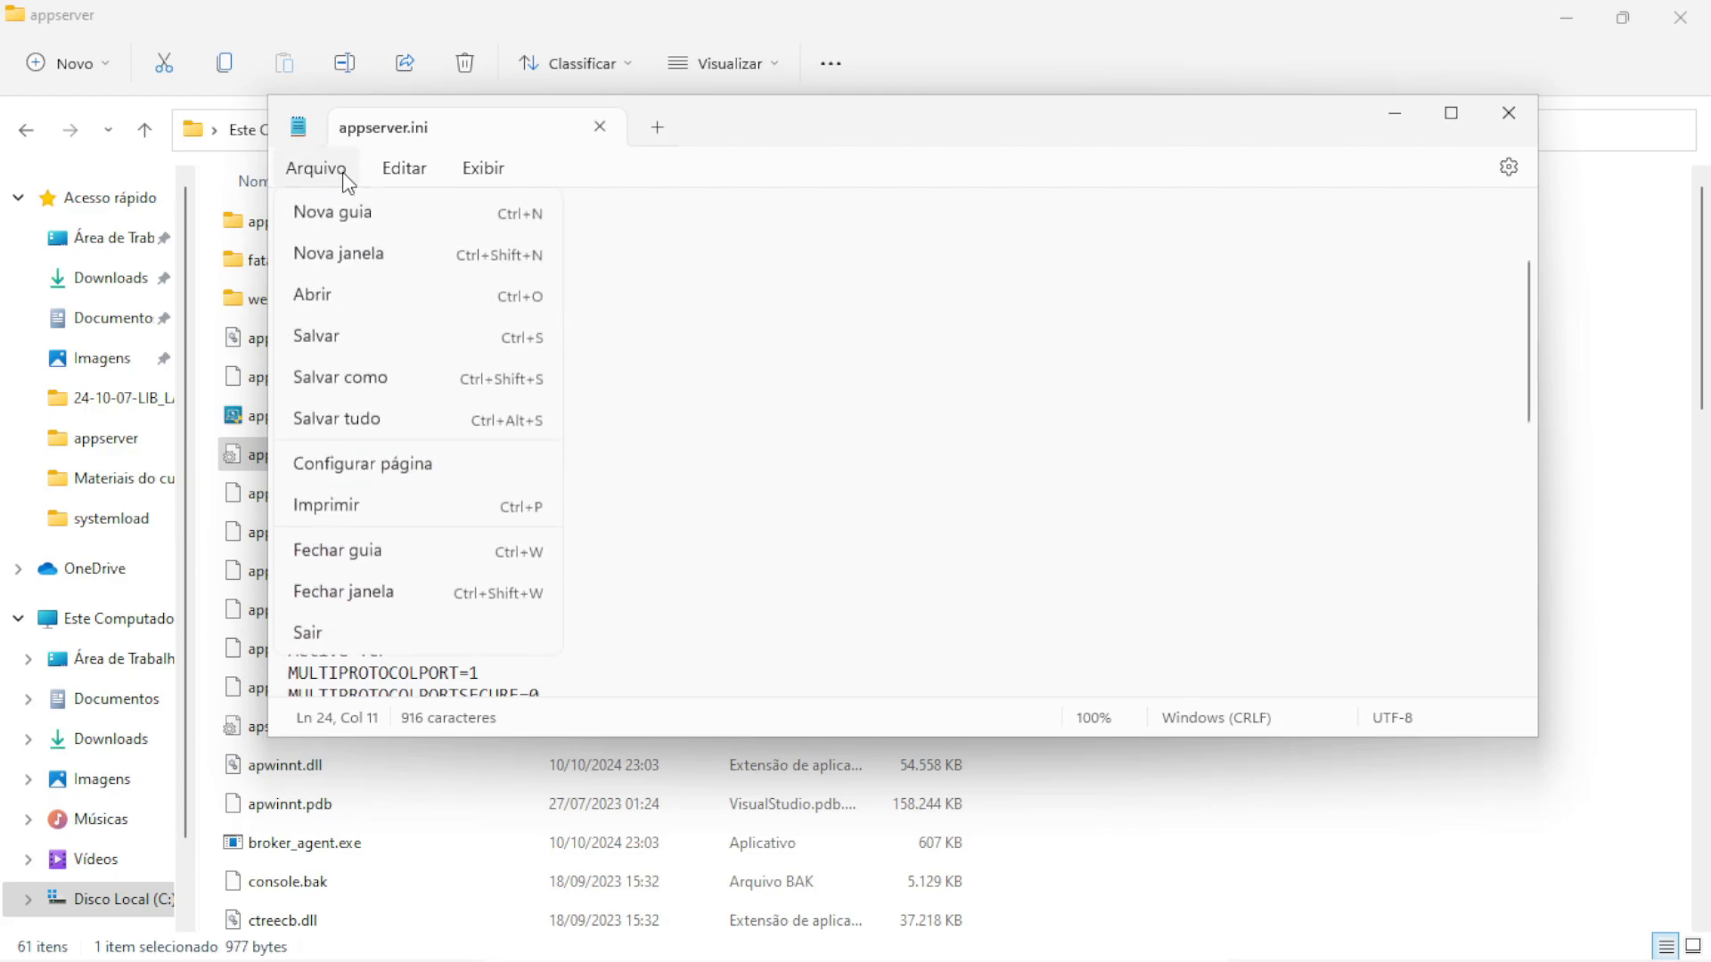
pyautogui.click(344, 339)
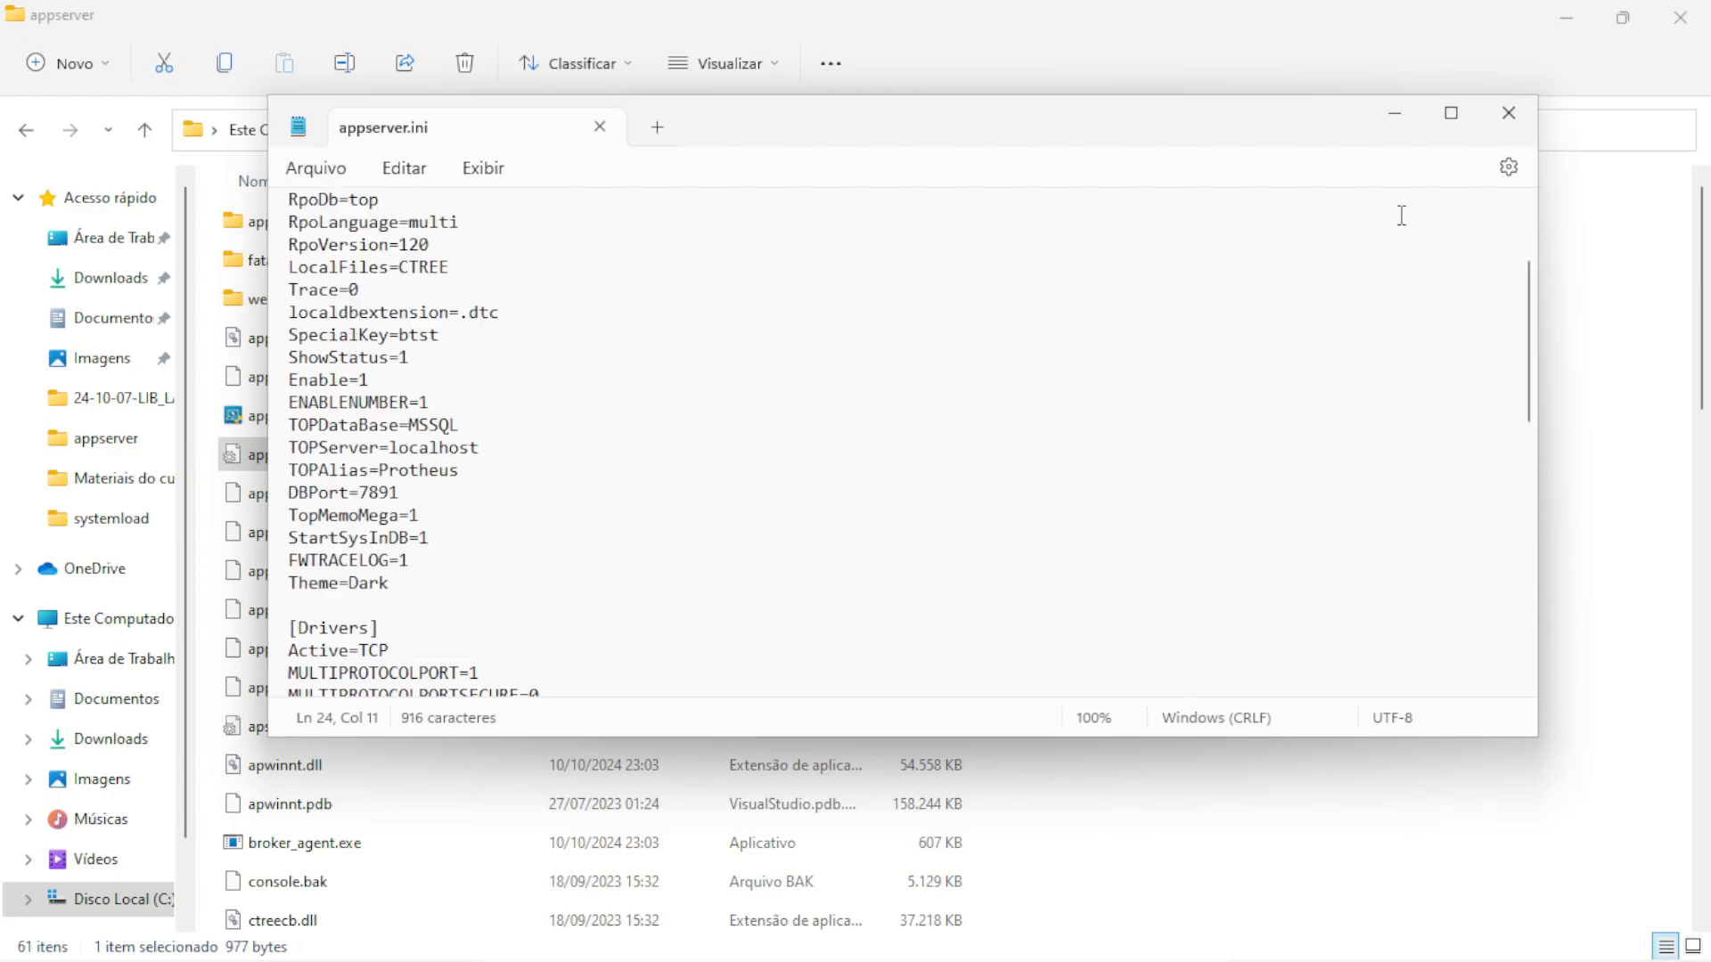
pyautogui.click(1508, 112)
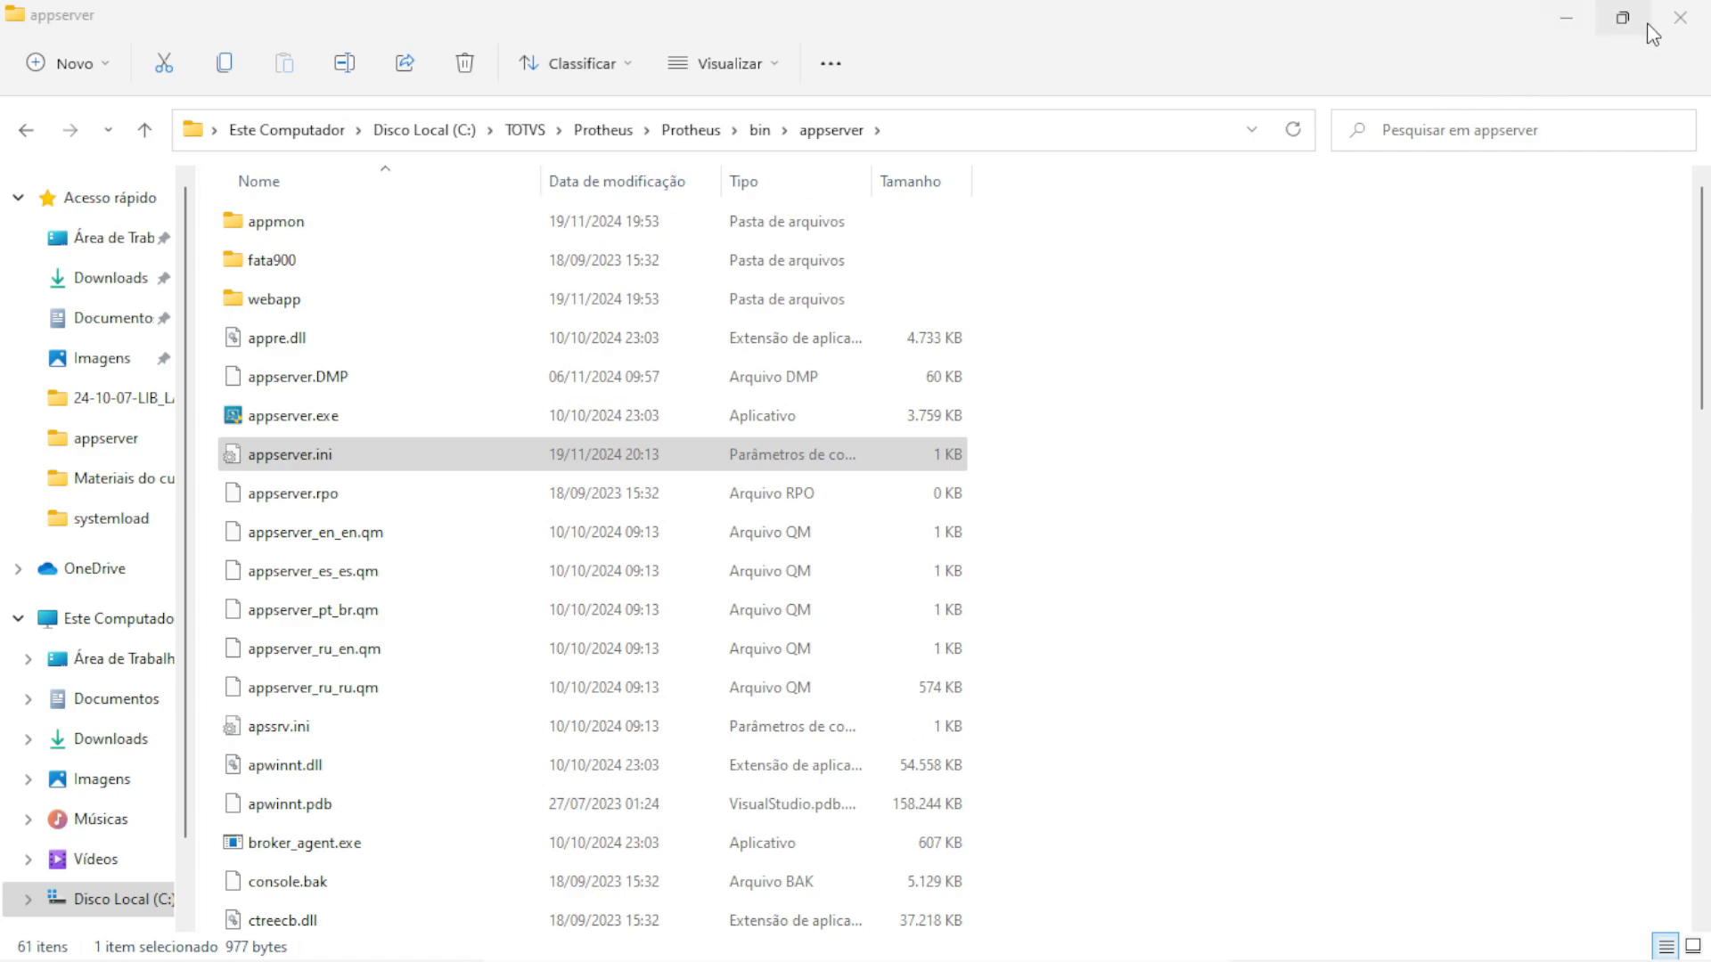
pyautogui.click(1680, 18)
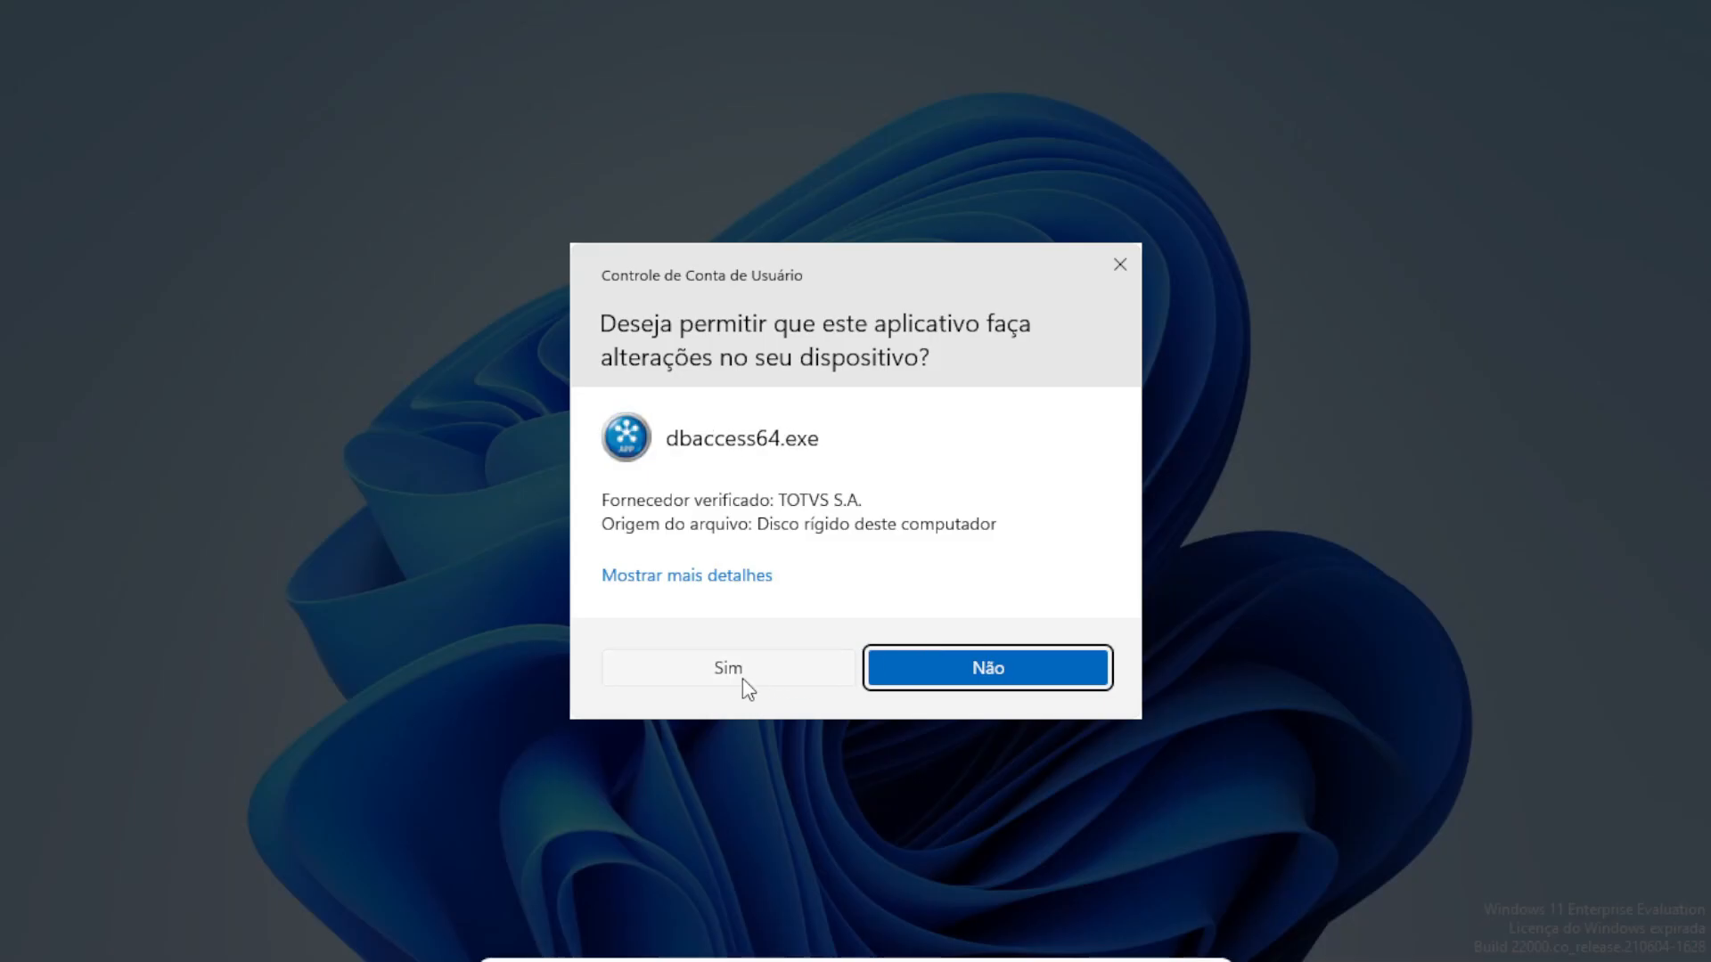
# Approve the server launch prompts and sign in as administrator to the dark-themed Financeiro module
pyautogui.click(745, 685)
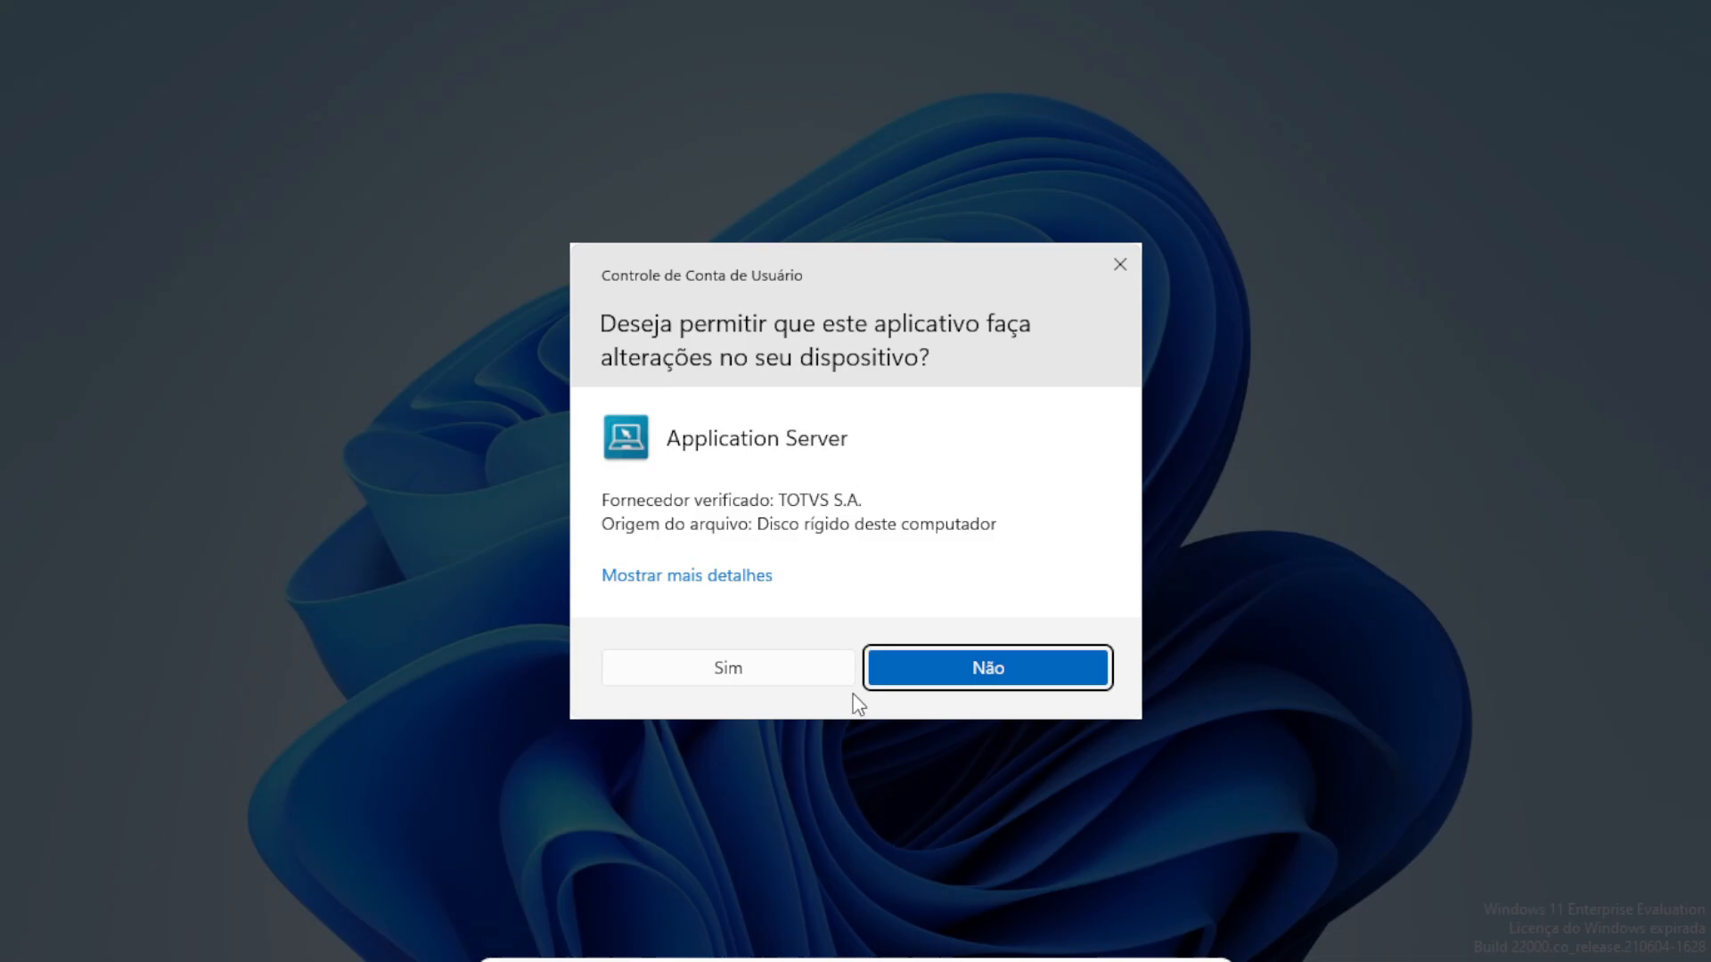
pyautogui.click(793, 673)
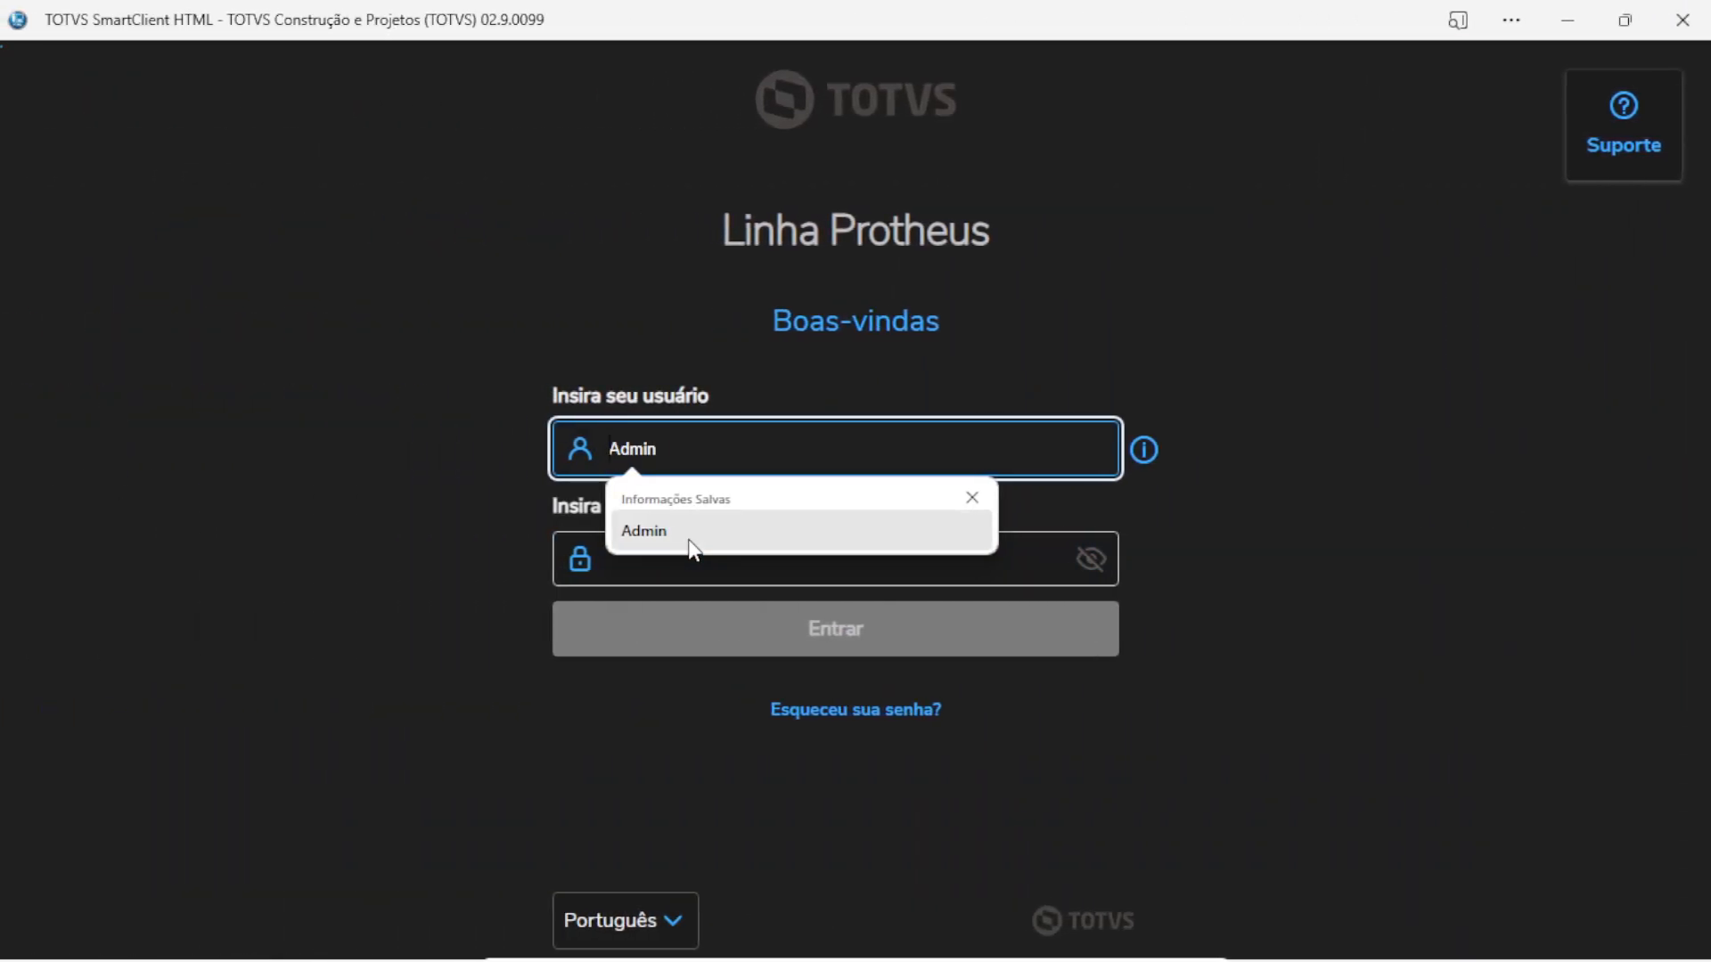
pyautogui.click(693, 549)
pyautogui.click(684, 558)
pyautogui.write('1')
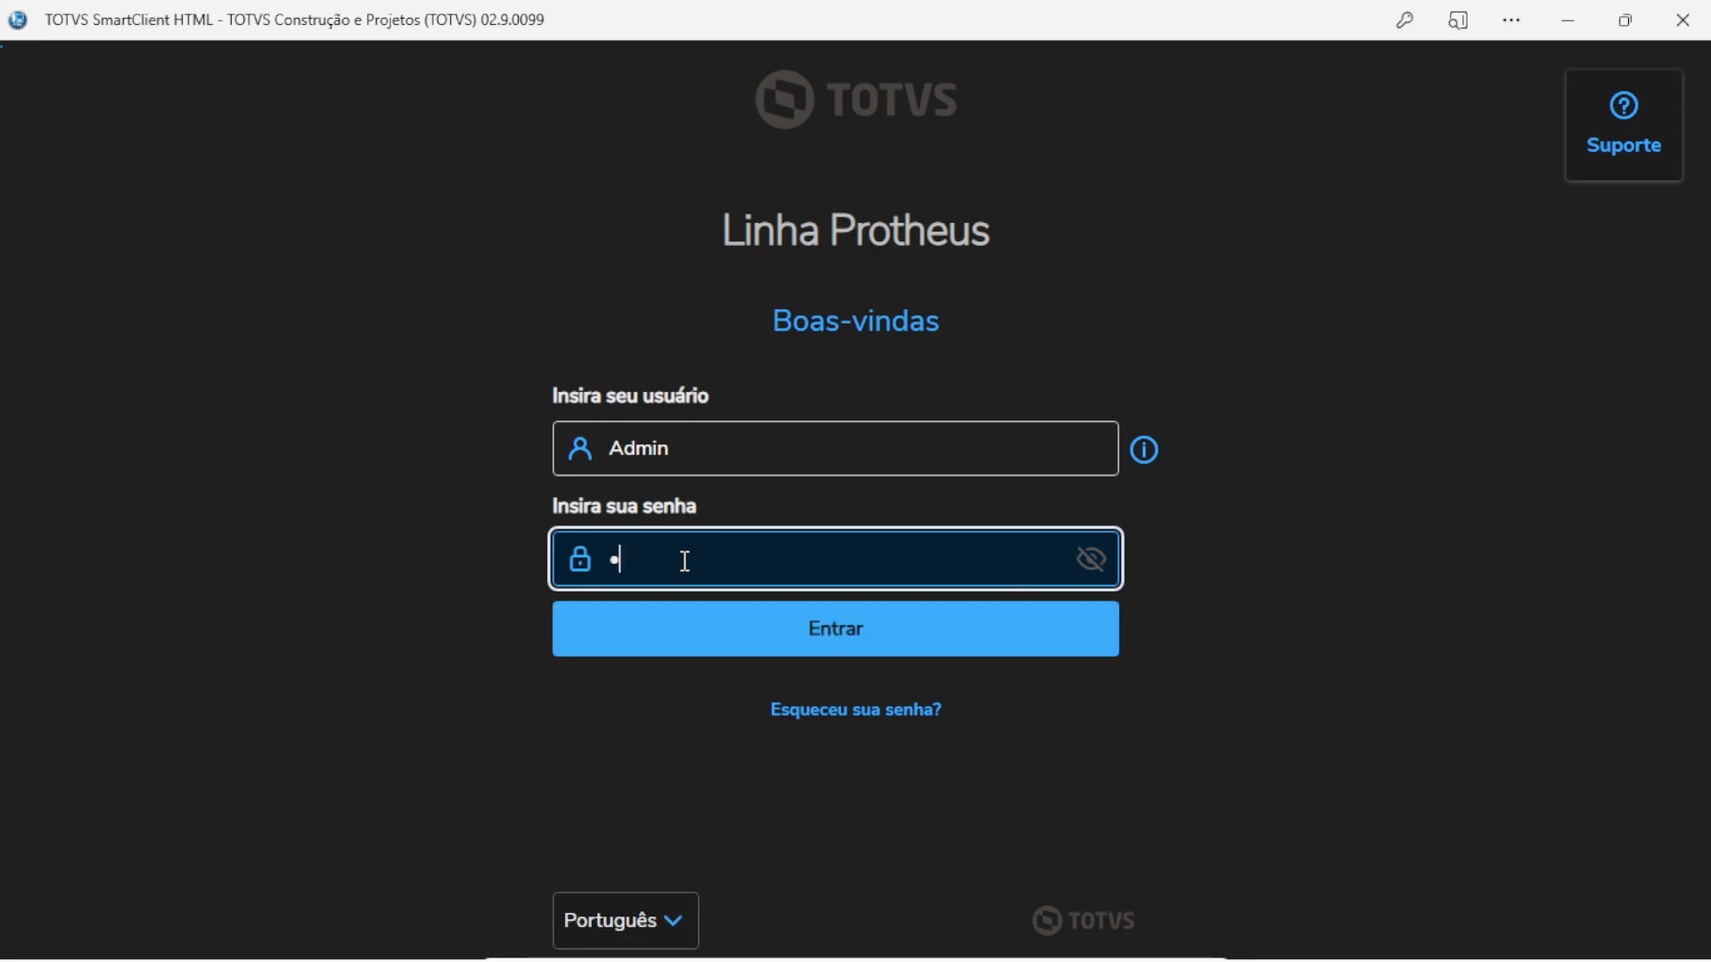
pyautogui.click(890, 634)
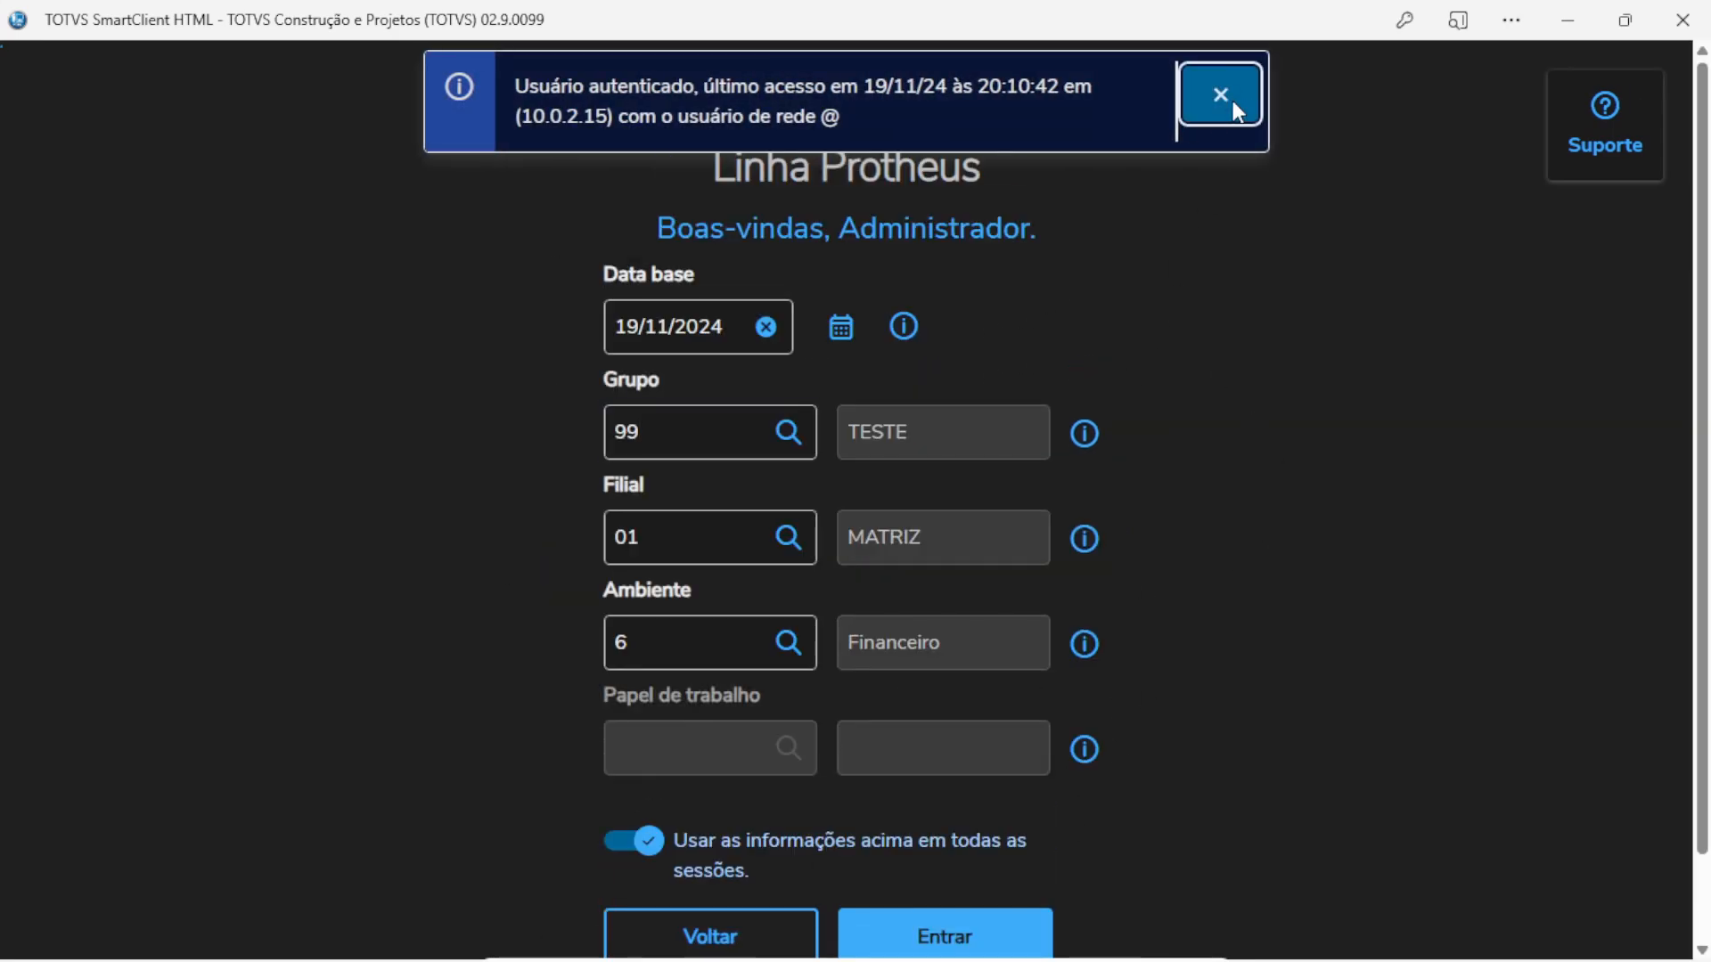
pyautogui.click(1234, 94)
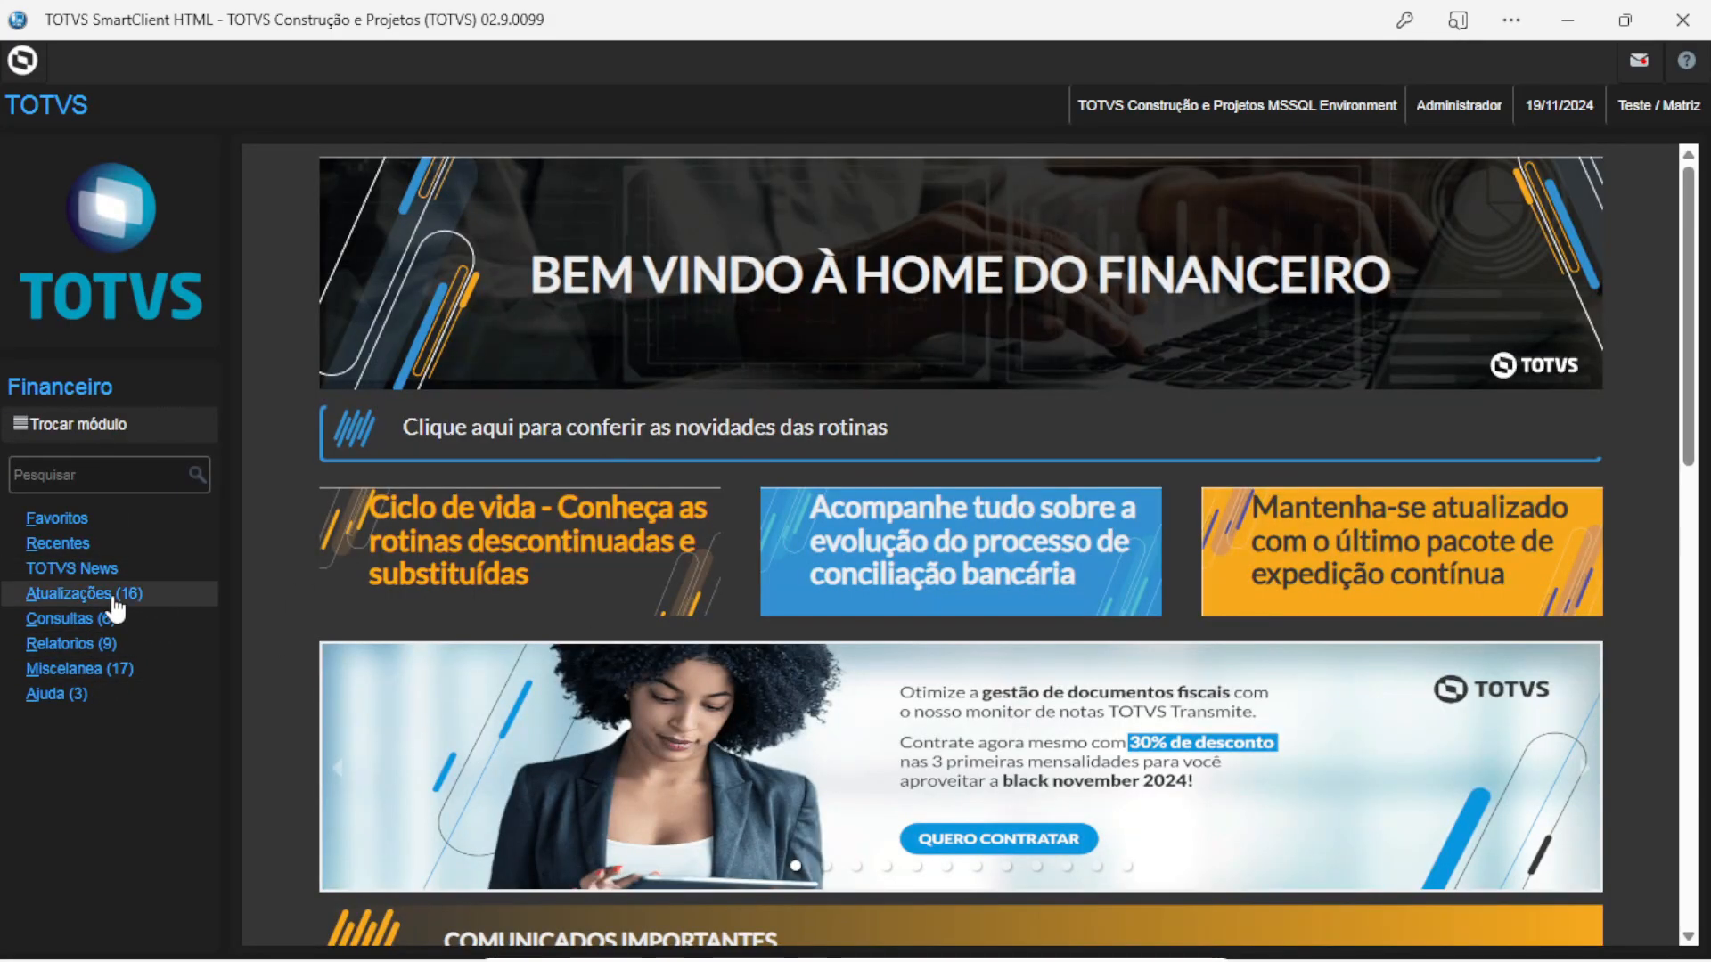
pyautogui.click(113, 595)
pyautogui.scroll(-4, 1011, 428)
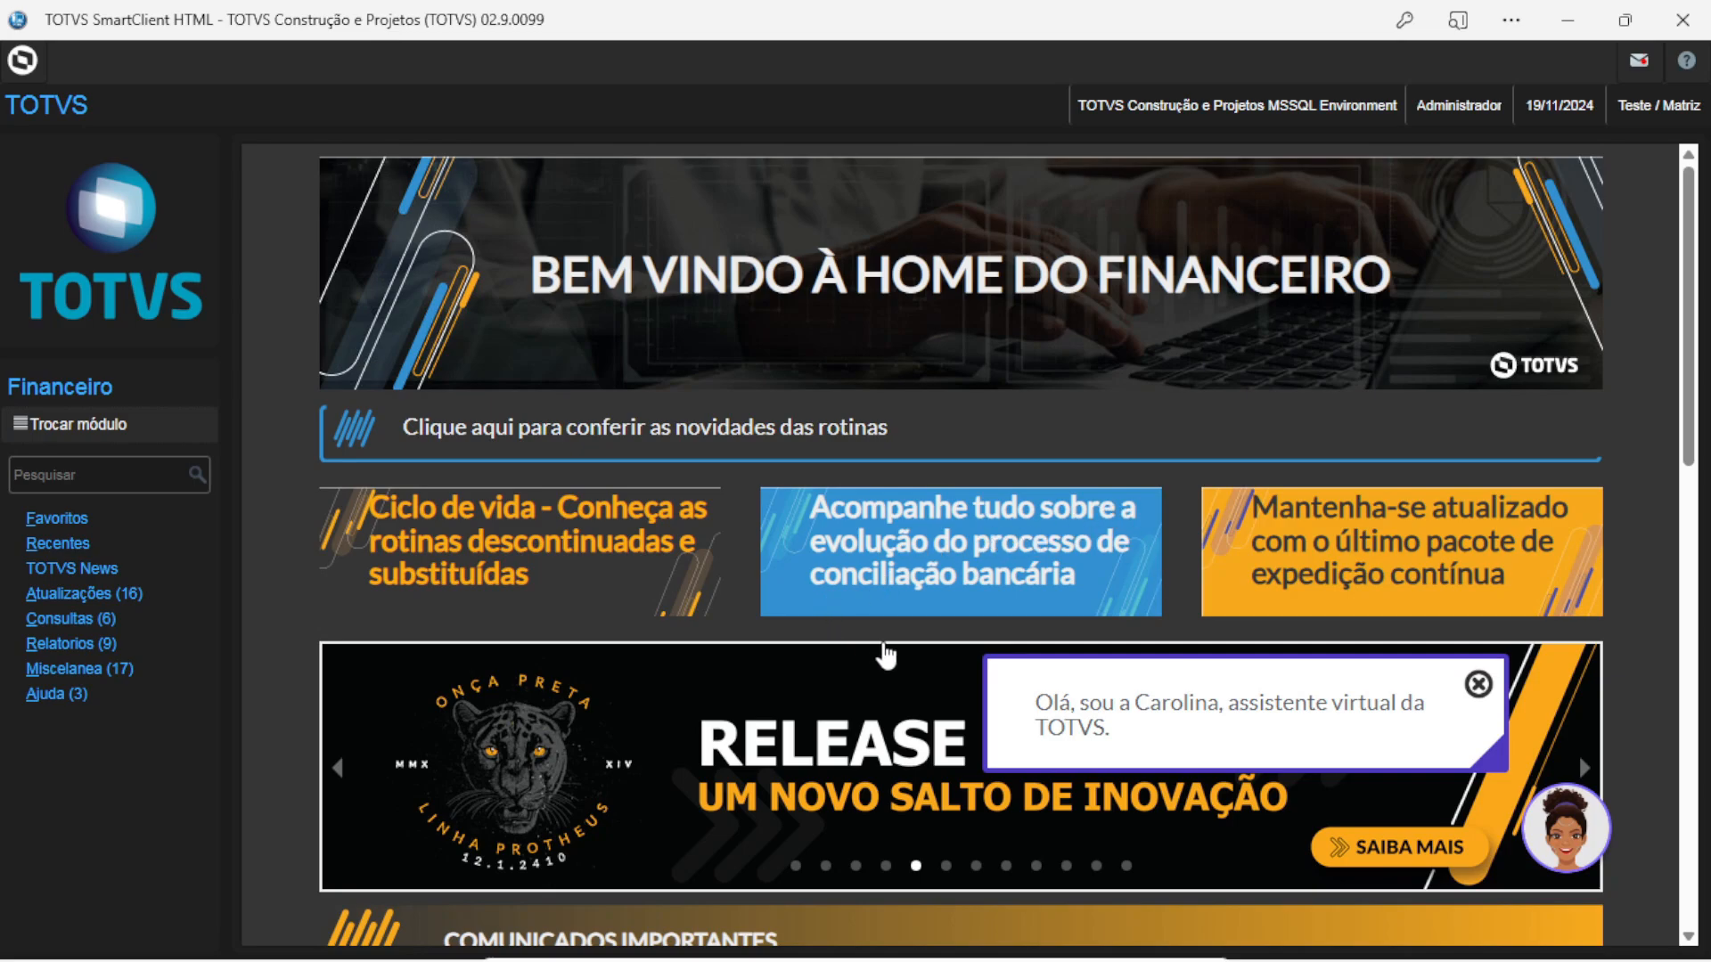
# Close the Protheus client window and the license console
pyautogui.click(1675, 22)
pyautogui.click(912, 932)
pyautogui.click(1276, 88)
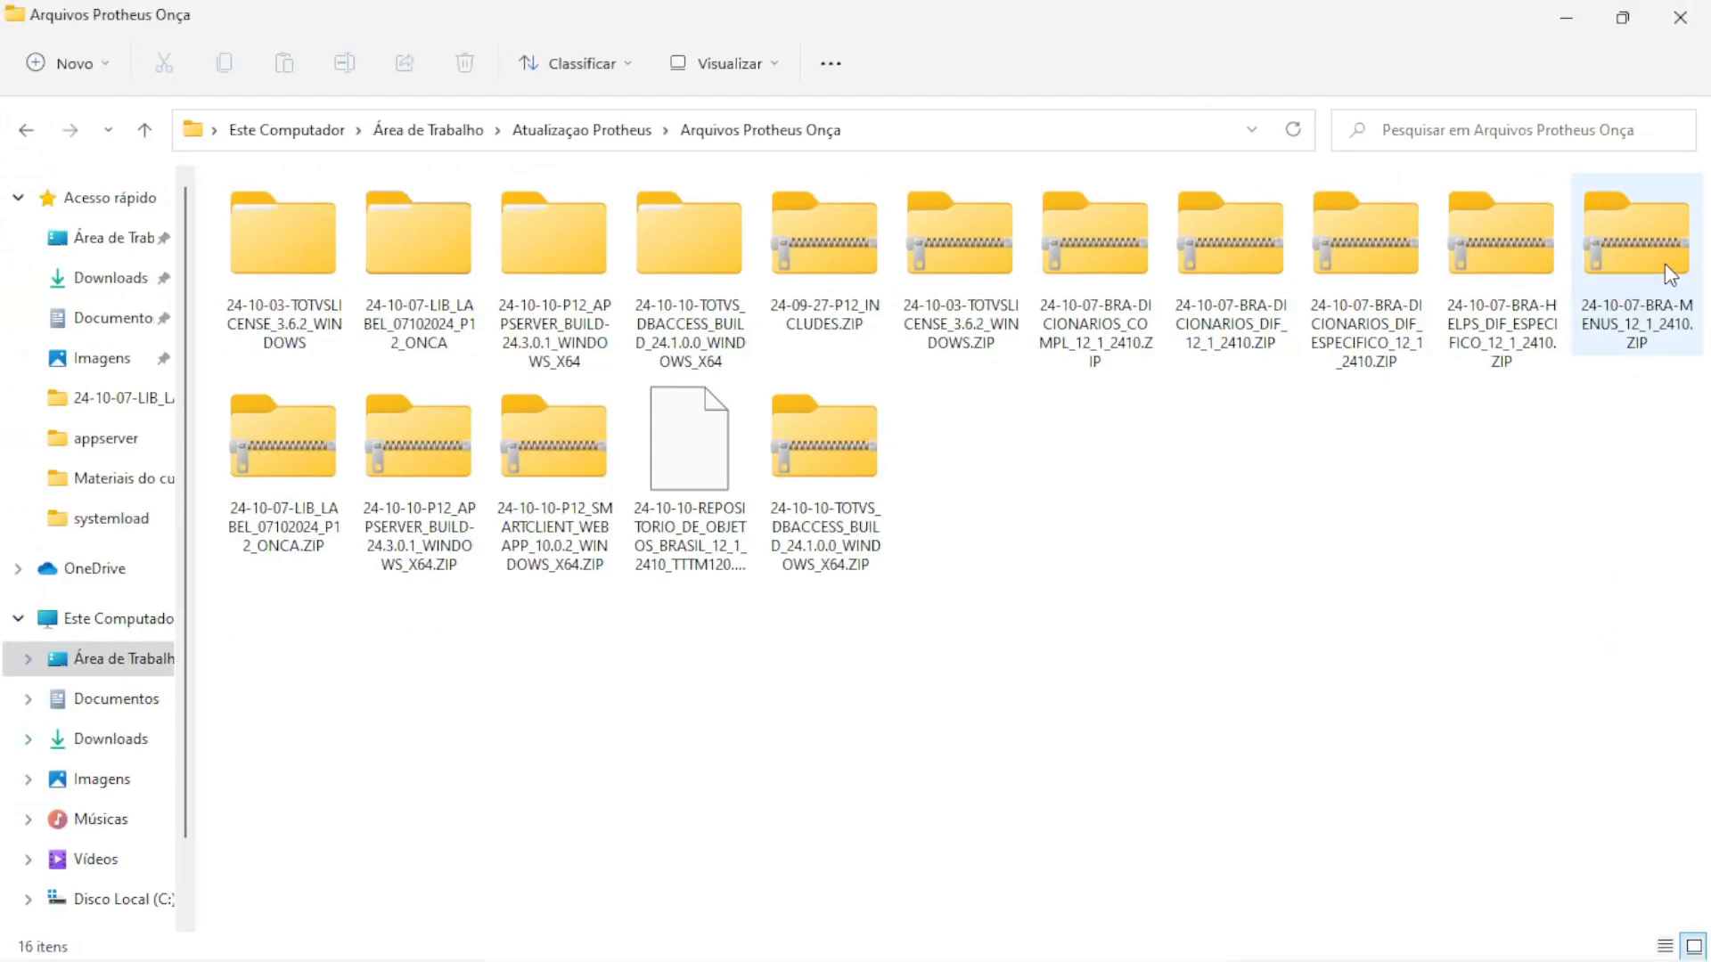
# Open the MENUS ZIP archive and select all 69 .xnu menu files inside it
pyautogui.doubleClick(1665, 263)
pyautogui.click(508, 261)
pyautogui.hotkey('ctrl', 'a')
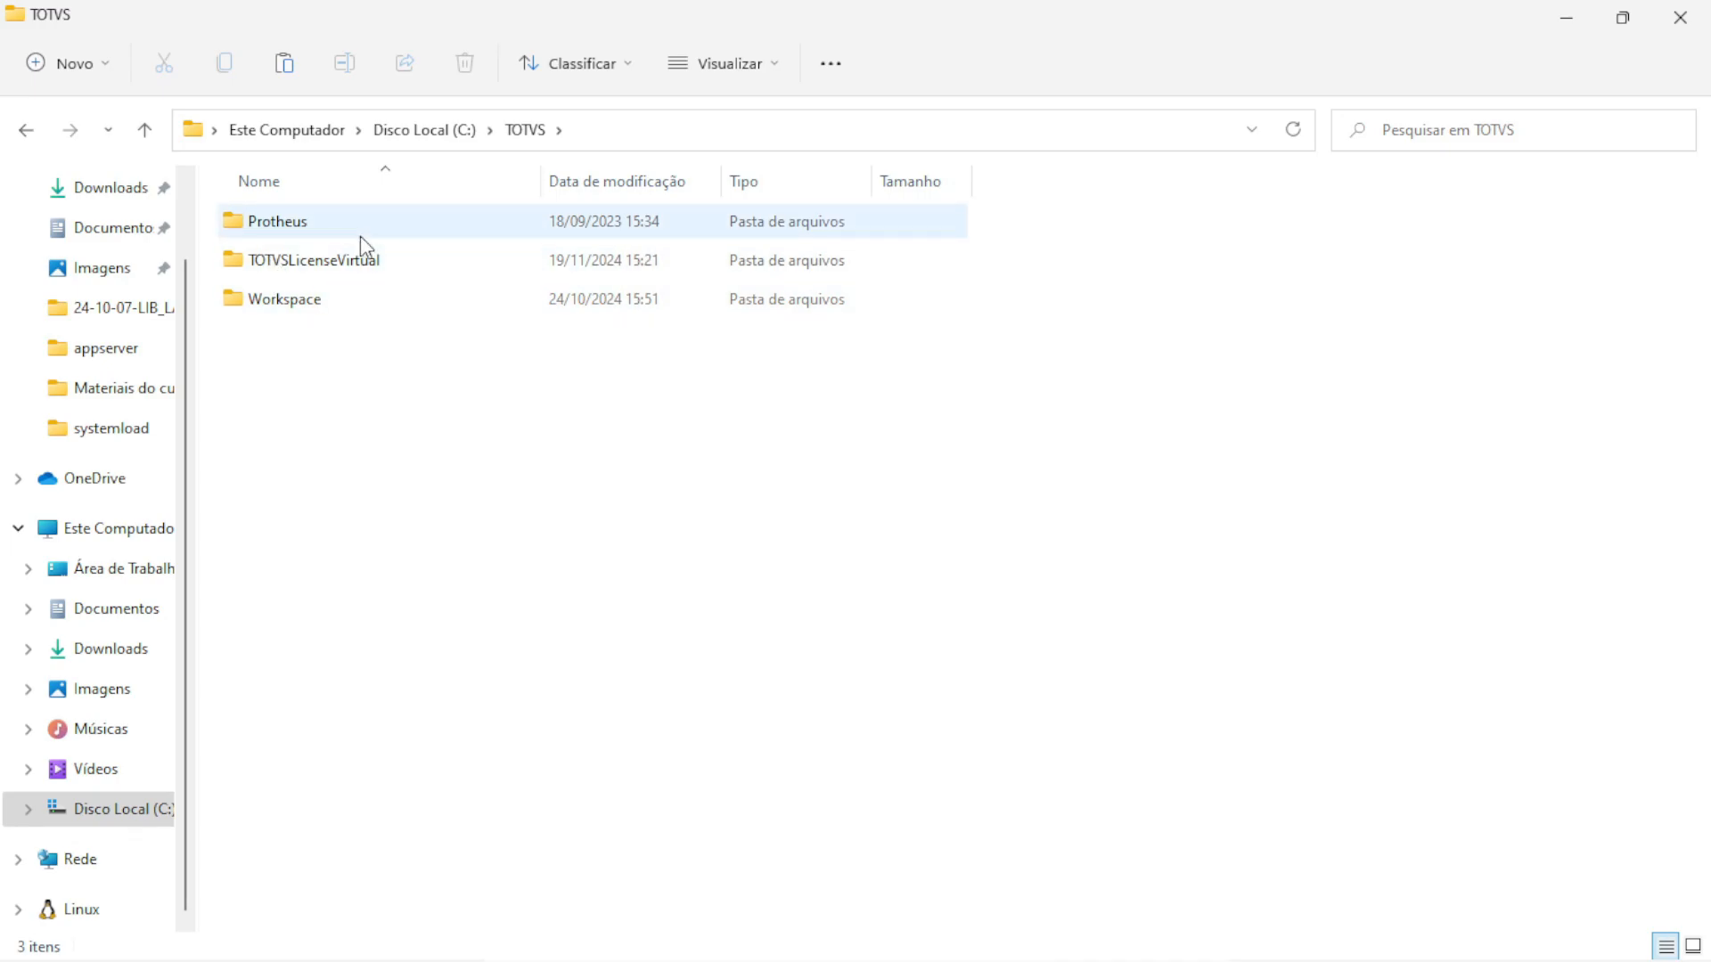
# Paste the menu files into C:\TOTVS\Protheus\protheus_data\system
pyautogui.doubleClick(280, 222)
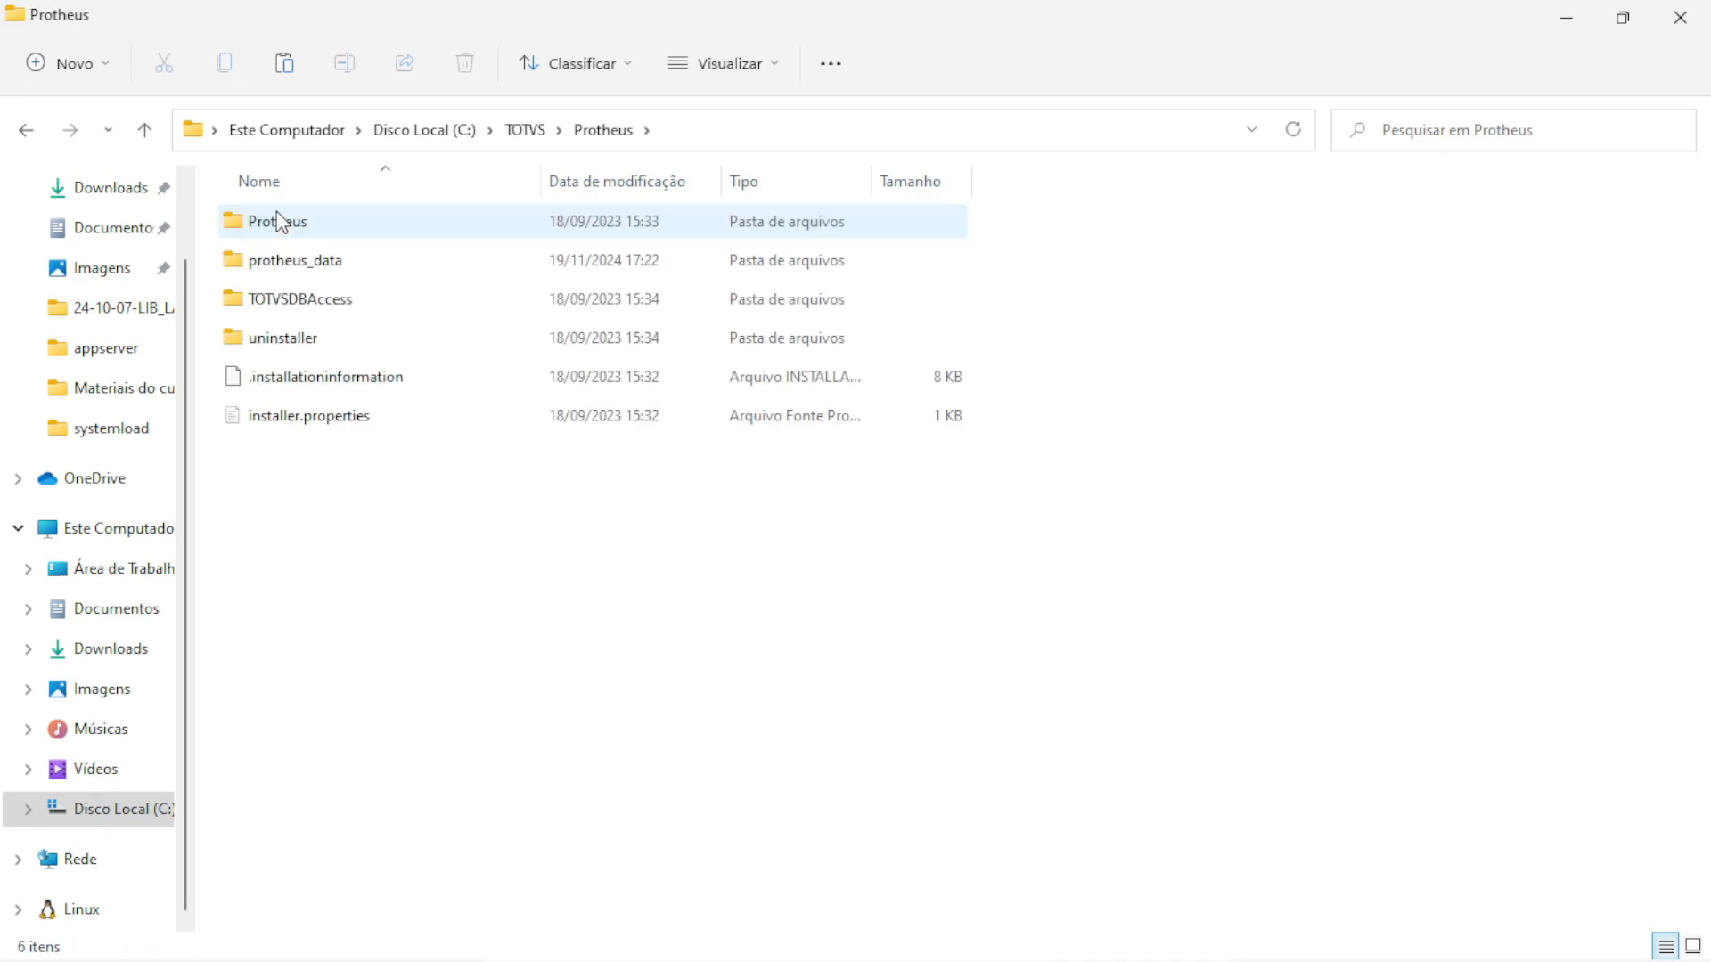
pyautogui.click(321, 260)
pyautogui.doubleClick(319, 261)
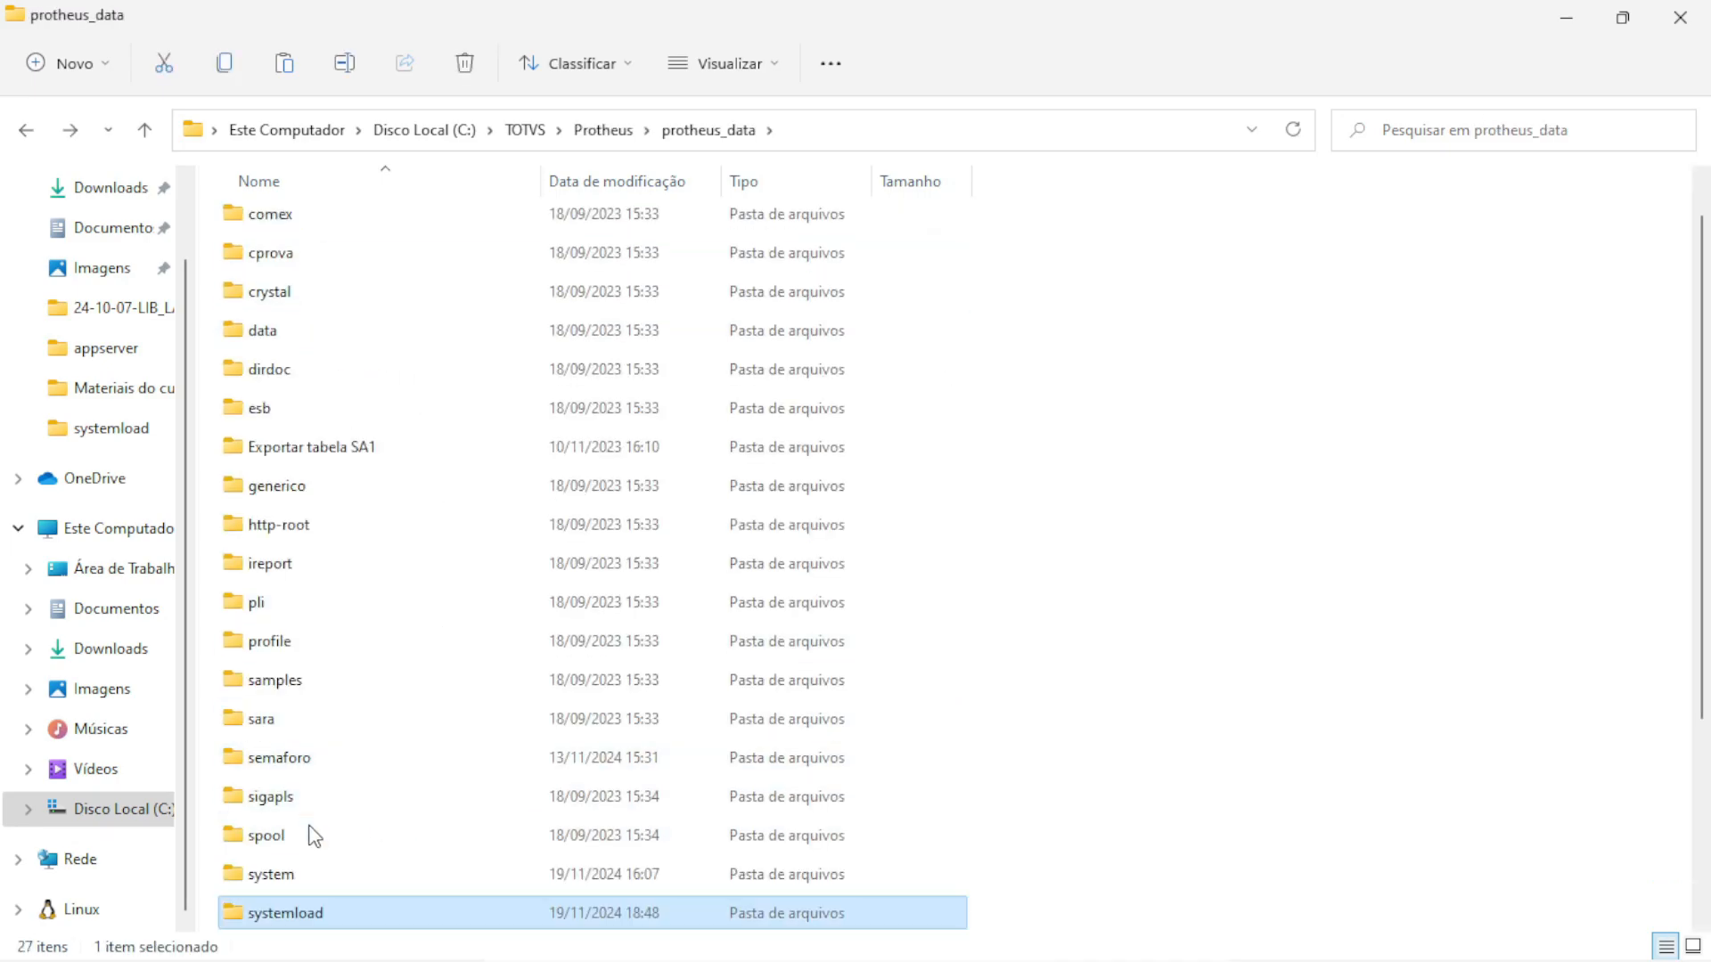
pyautogui.scroll(-1, 309, 831)
pyautogui.doubleClick(267, 758)
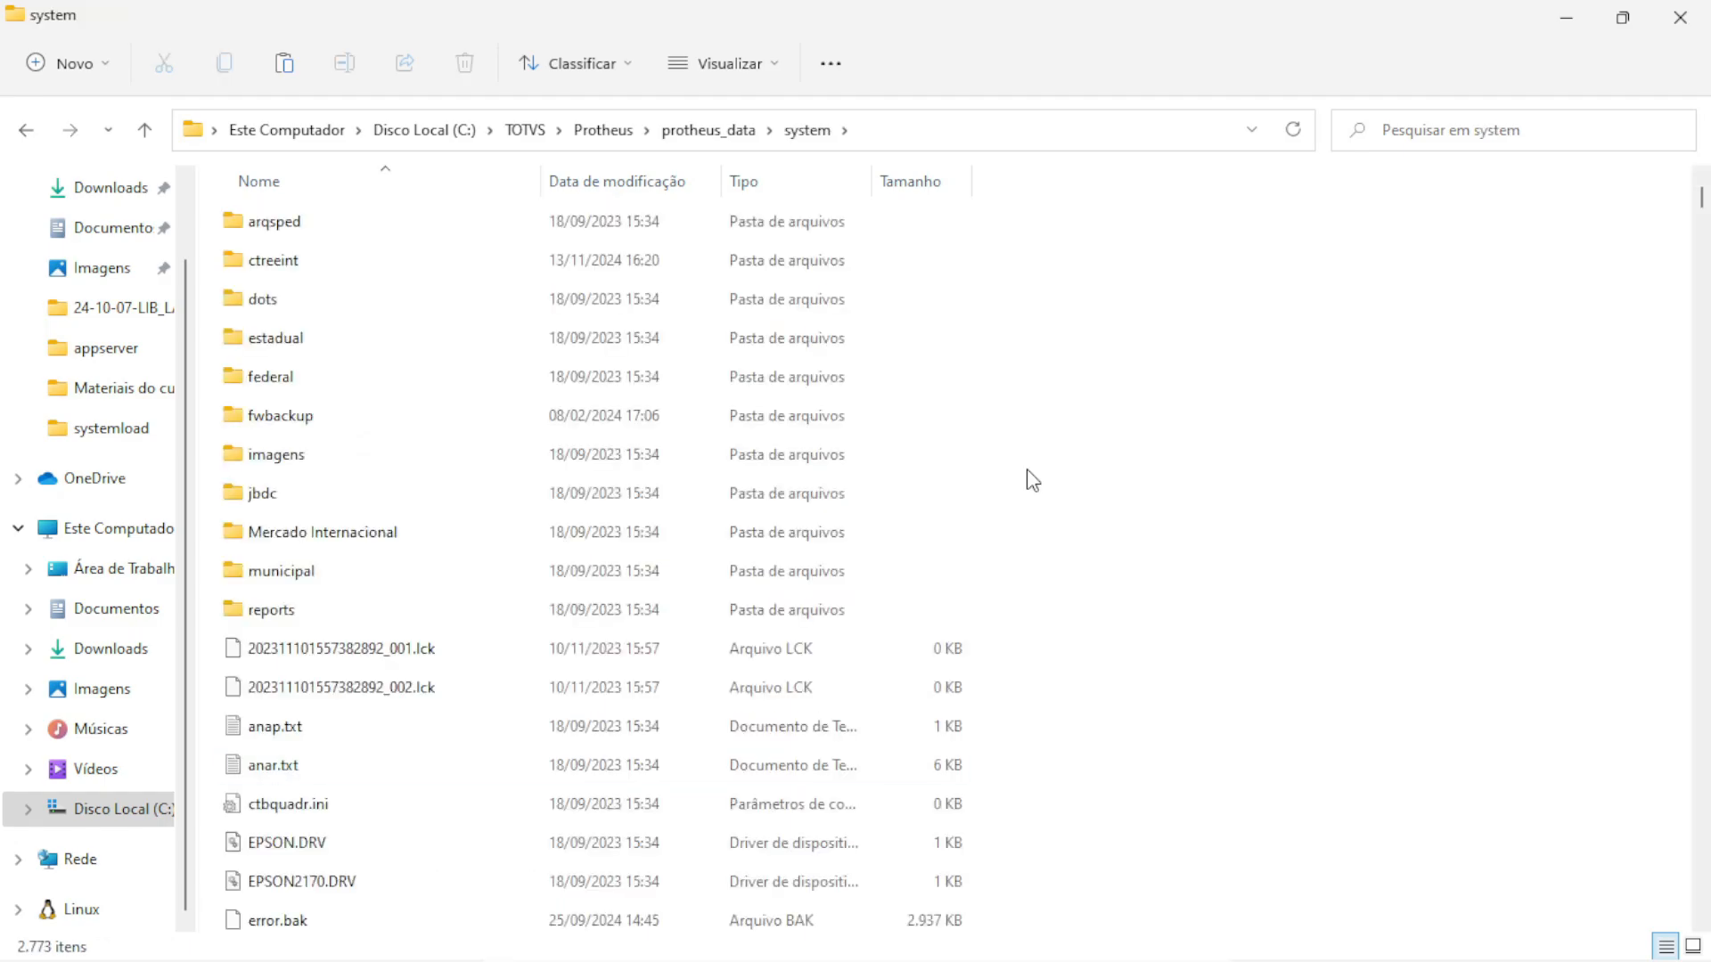
pyautogui.hotkey('ctrl', 'v')
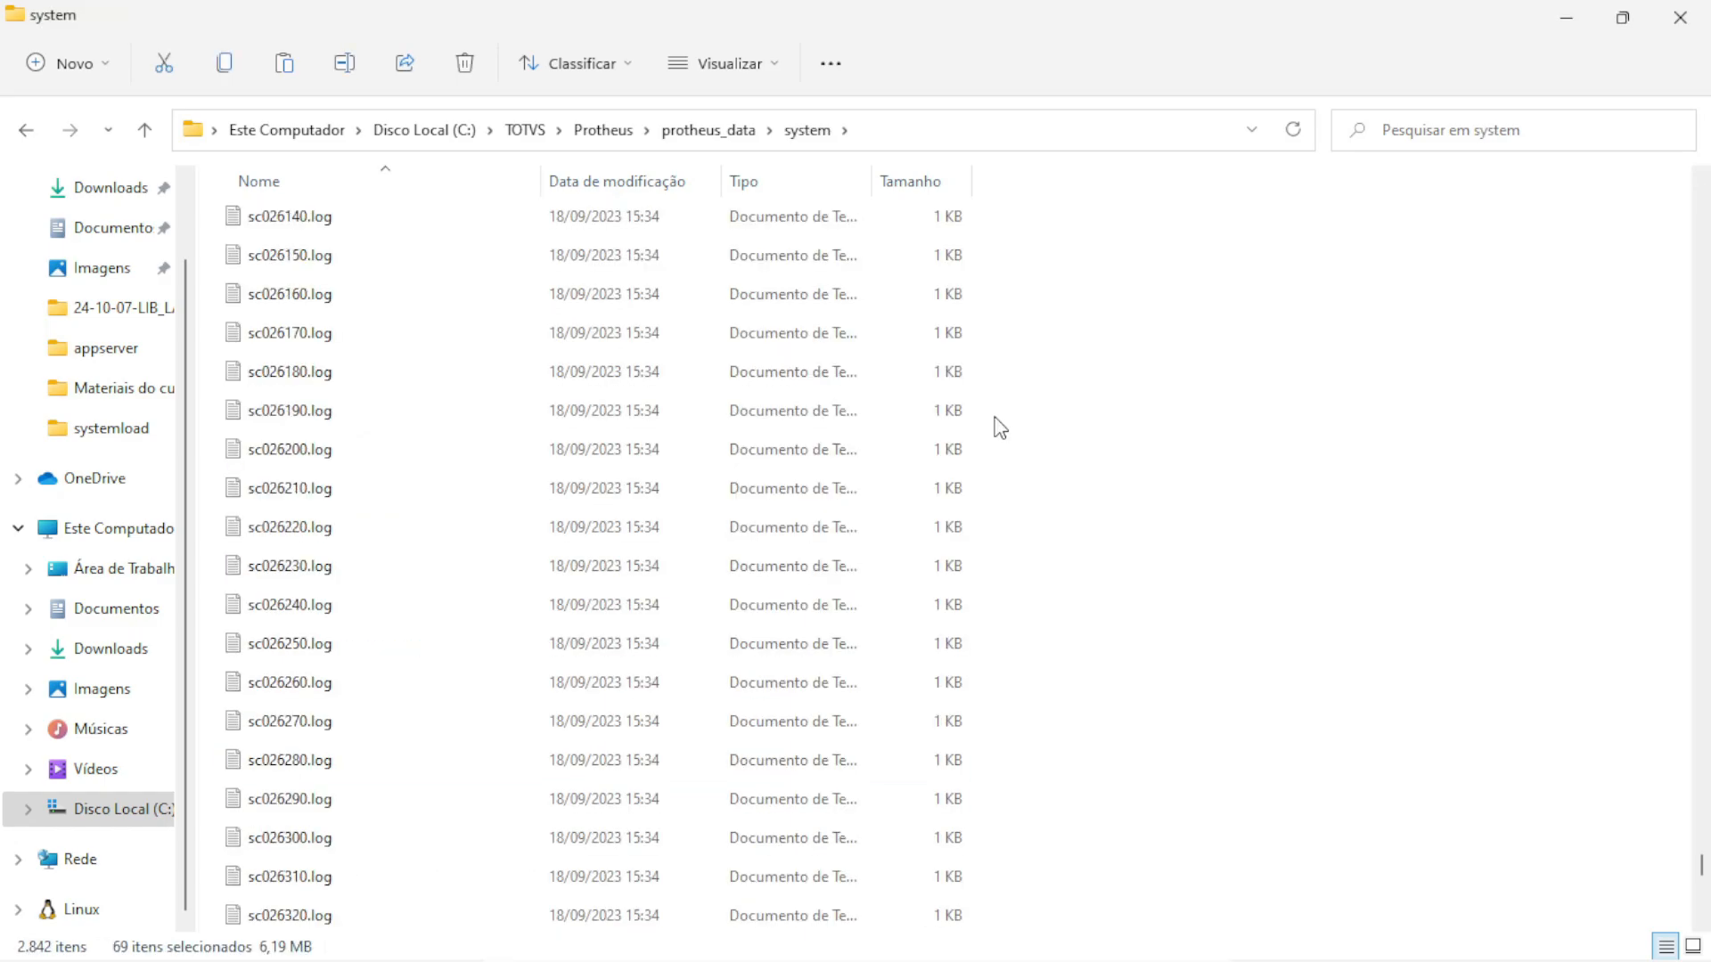
pyautogui.click(693, 133)
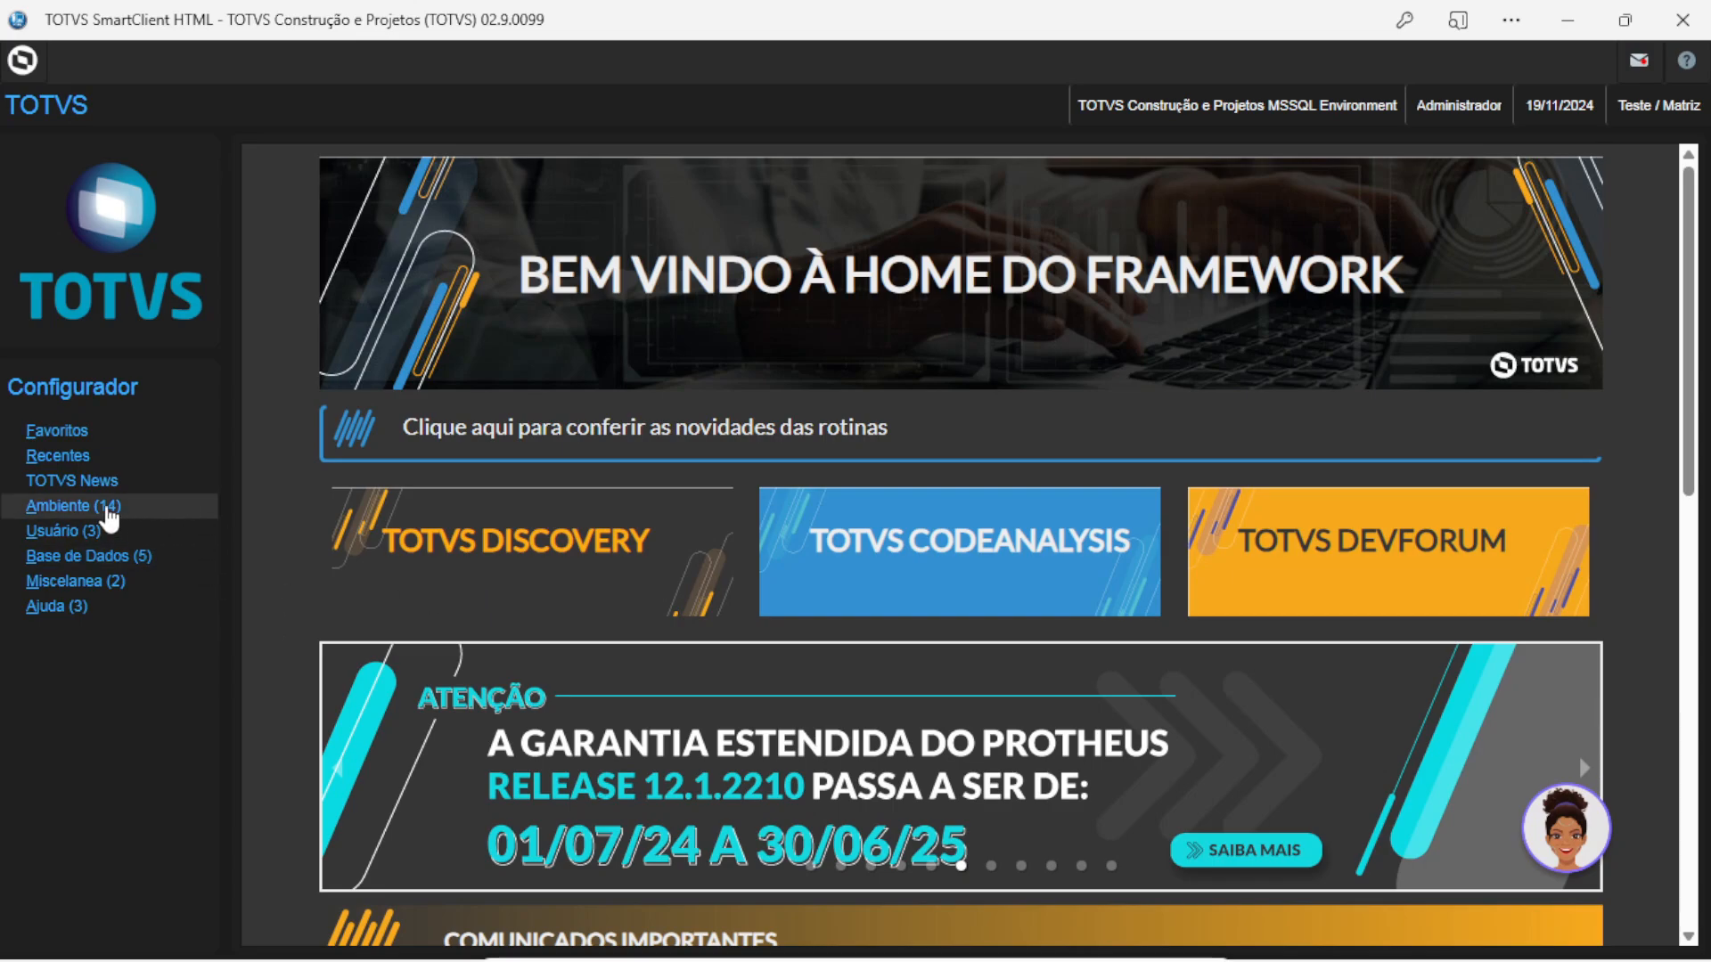
# Run Atualizar from Ambiente > Menus, confirming and backing up the menus first, then close the success message
pyautogui.click(105, 507)
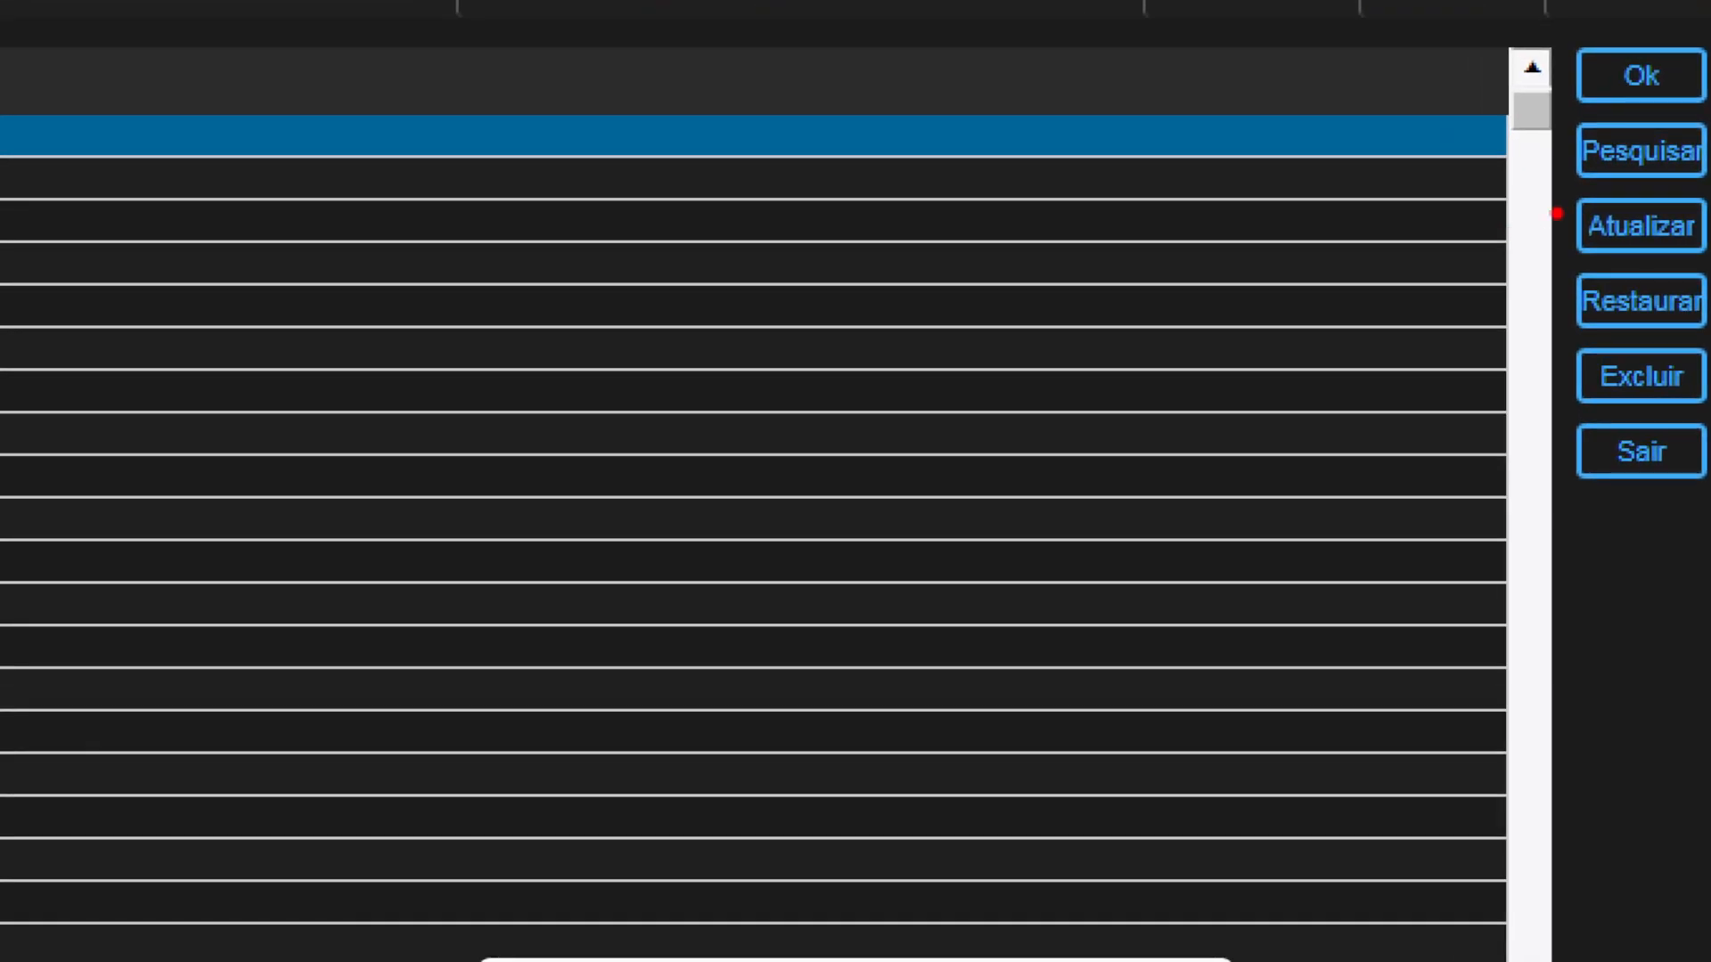
pyautogui.click(1641, 226)
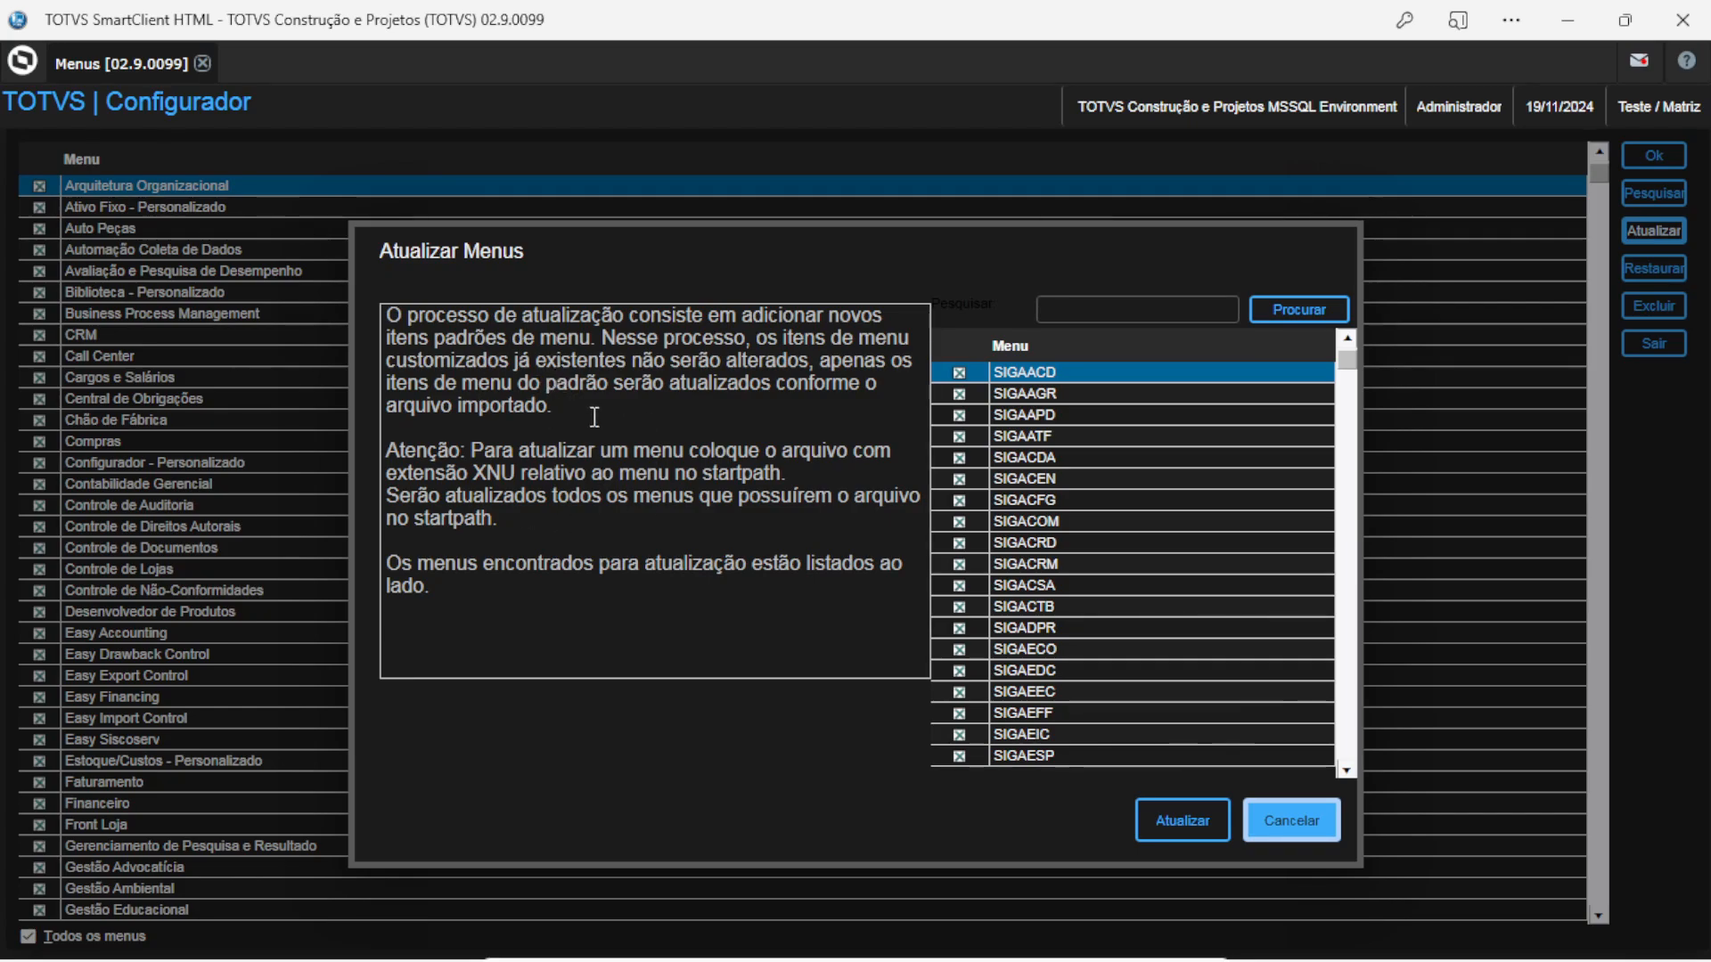
pyautogui.moveTo(1347, 366); pyautogui.dragTo(1363, 439)
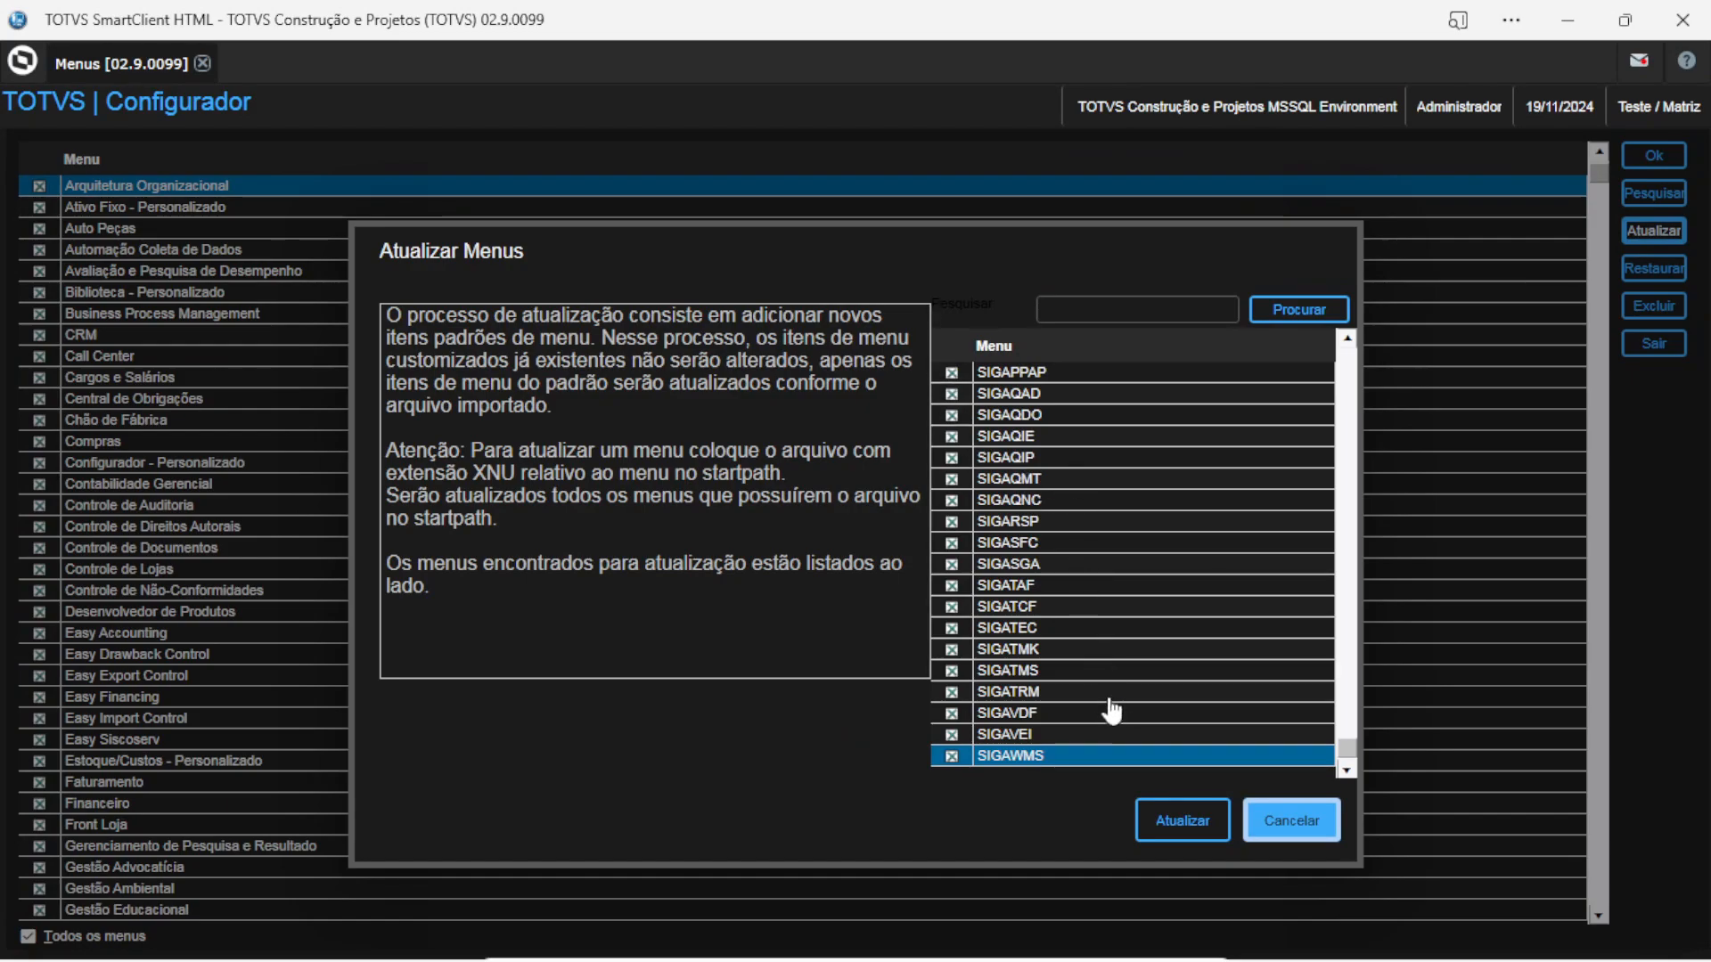
pyautogui.click(1176, 829)
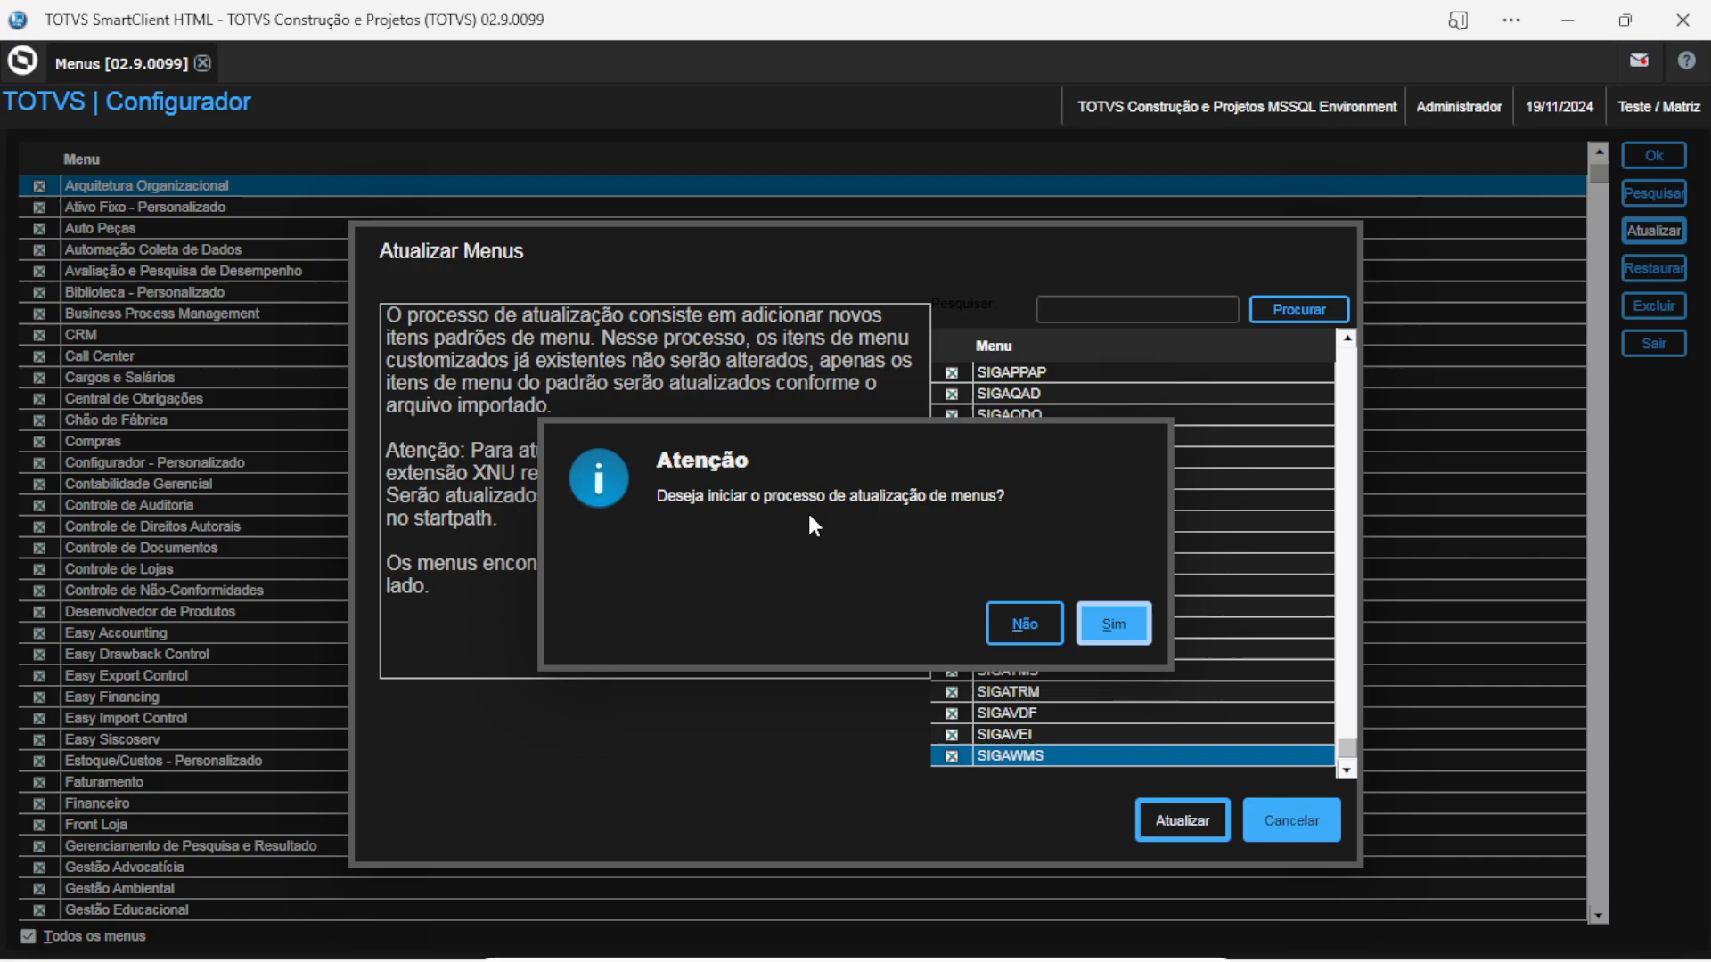
pyautogui.click(1110, 626)
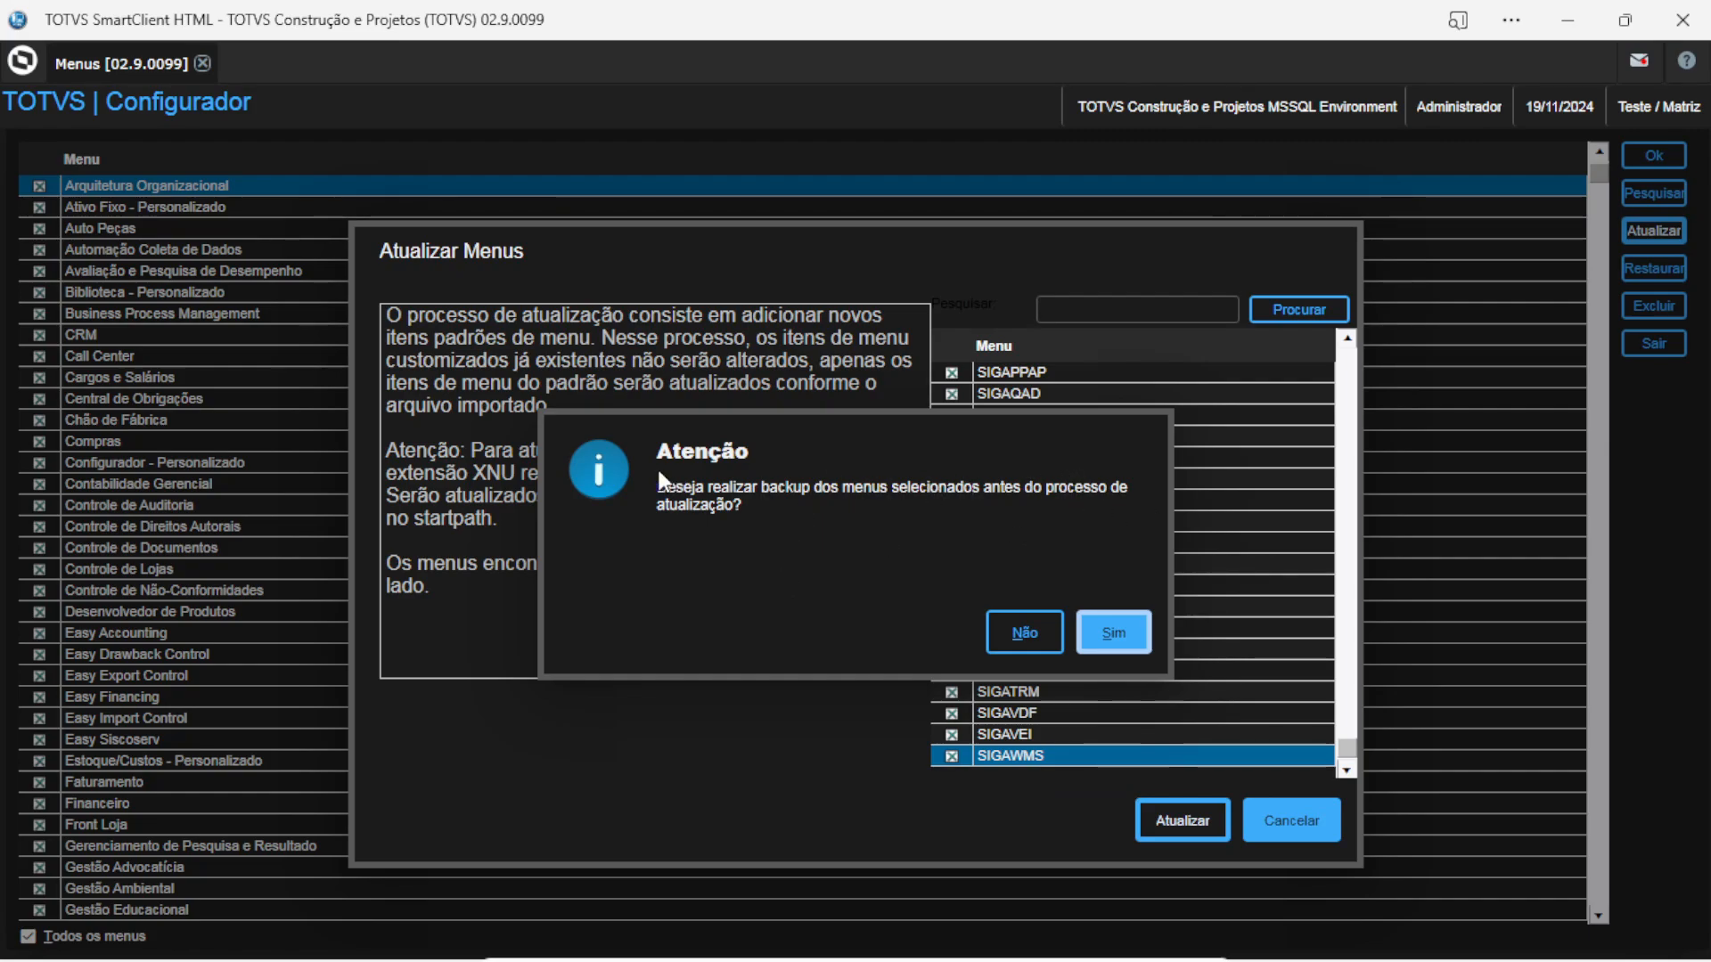
pyautogui.click(1110, 635)
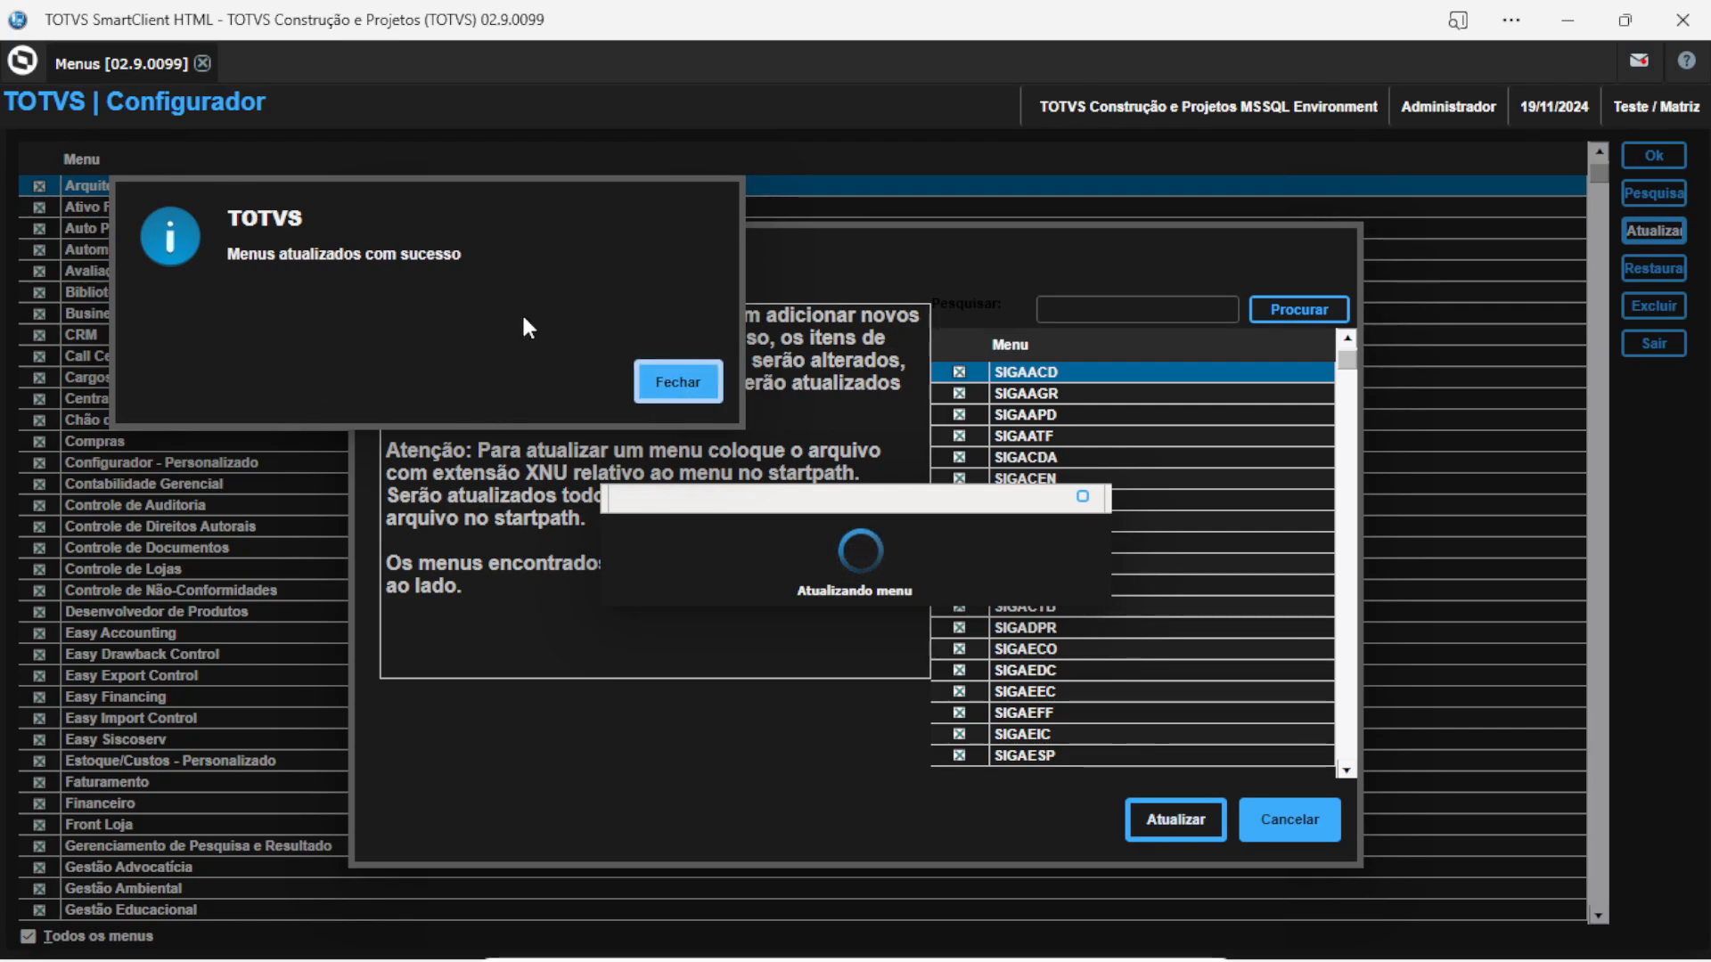
pyautogui.click(677, 396)
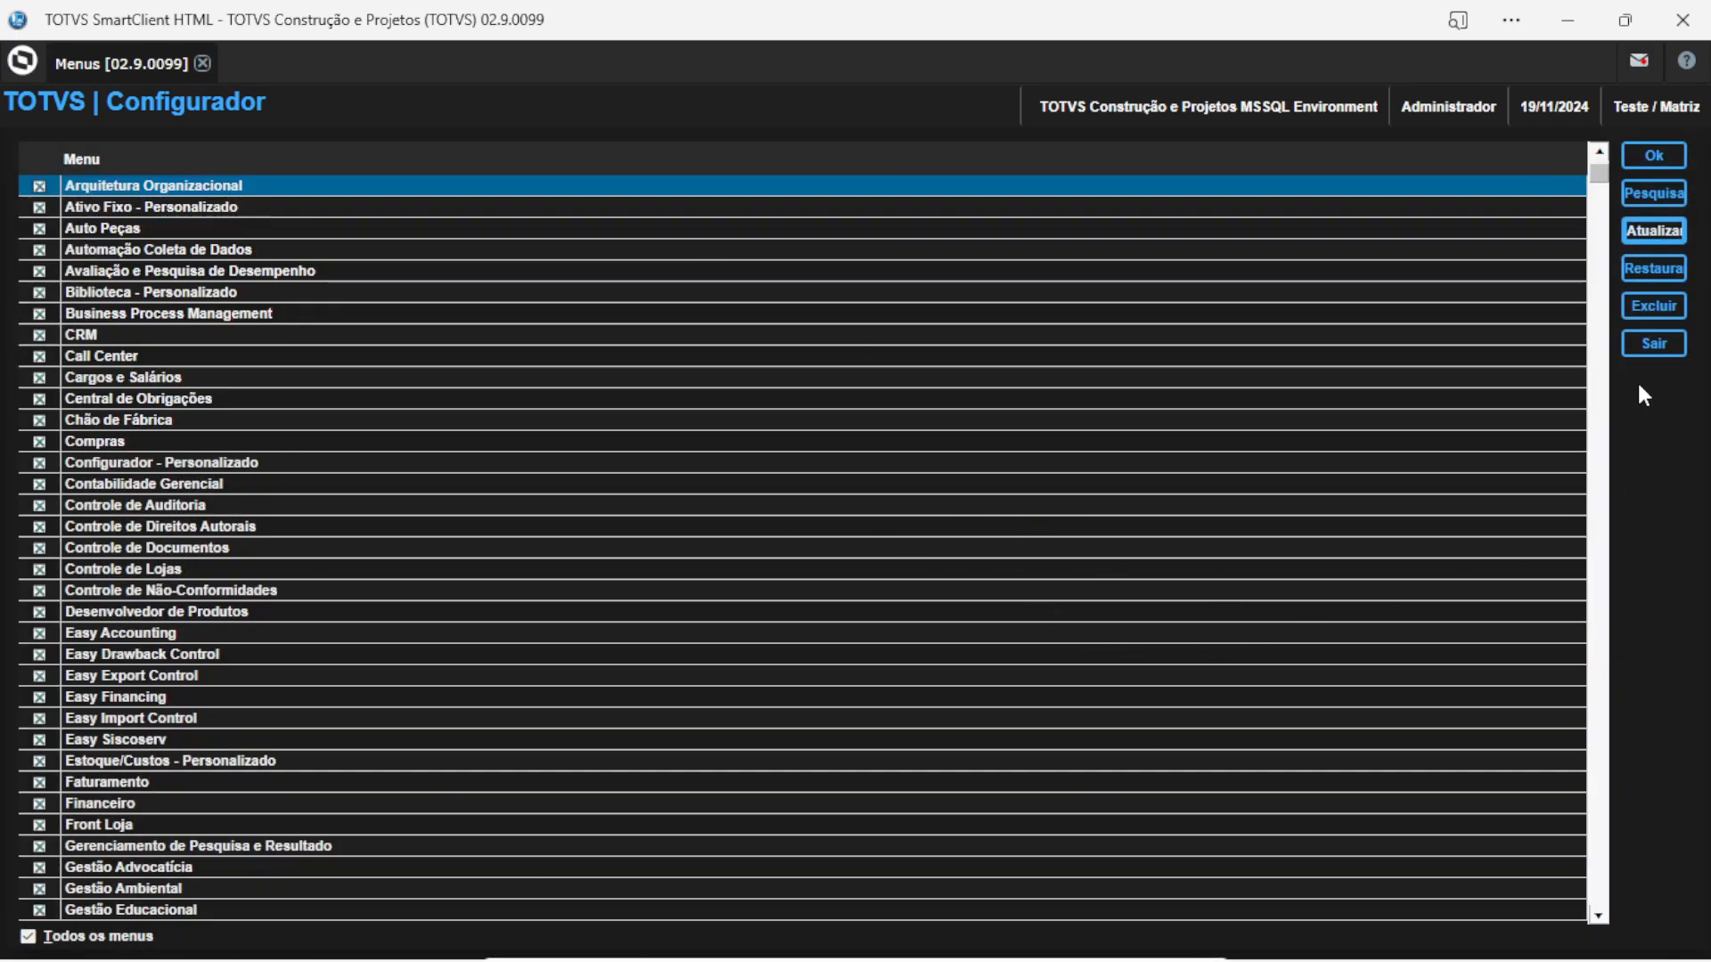
# Close the Menus screen, check that Financeiro's Atualizações group lists 17 entries, then collapse it
pyautogui.click(1648, 345)
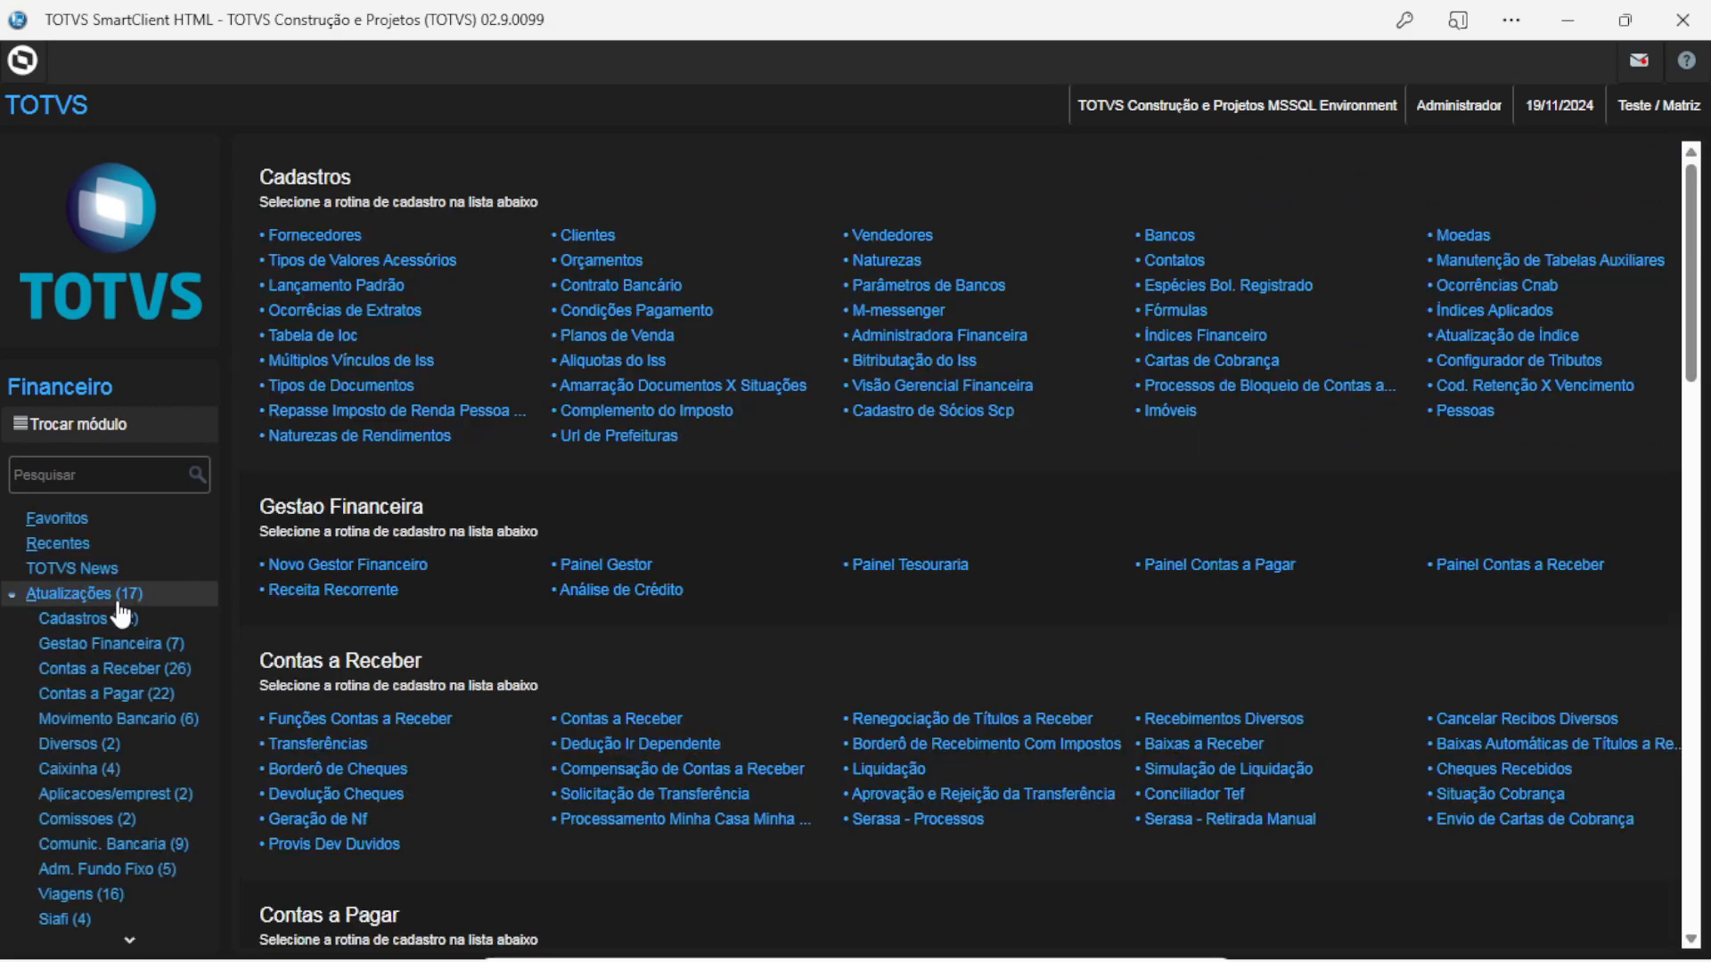
pyautogui.scroll(-3, 129, 623)
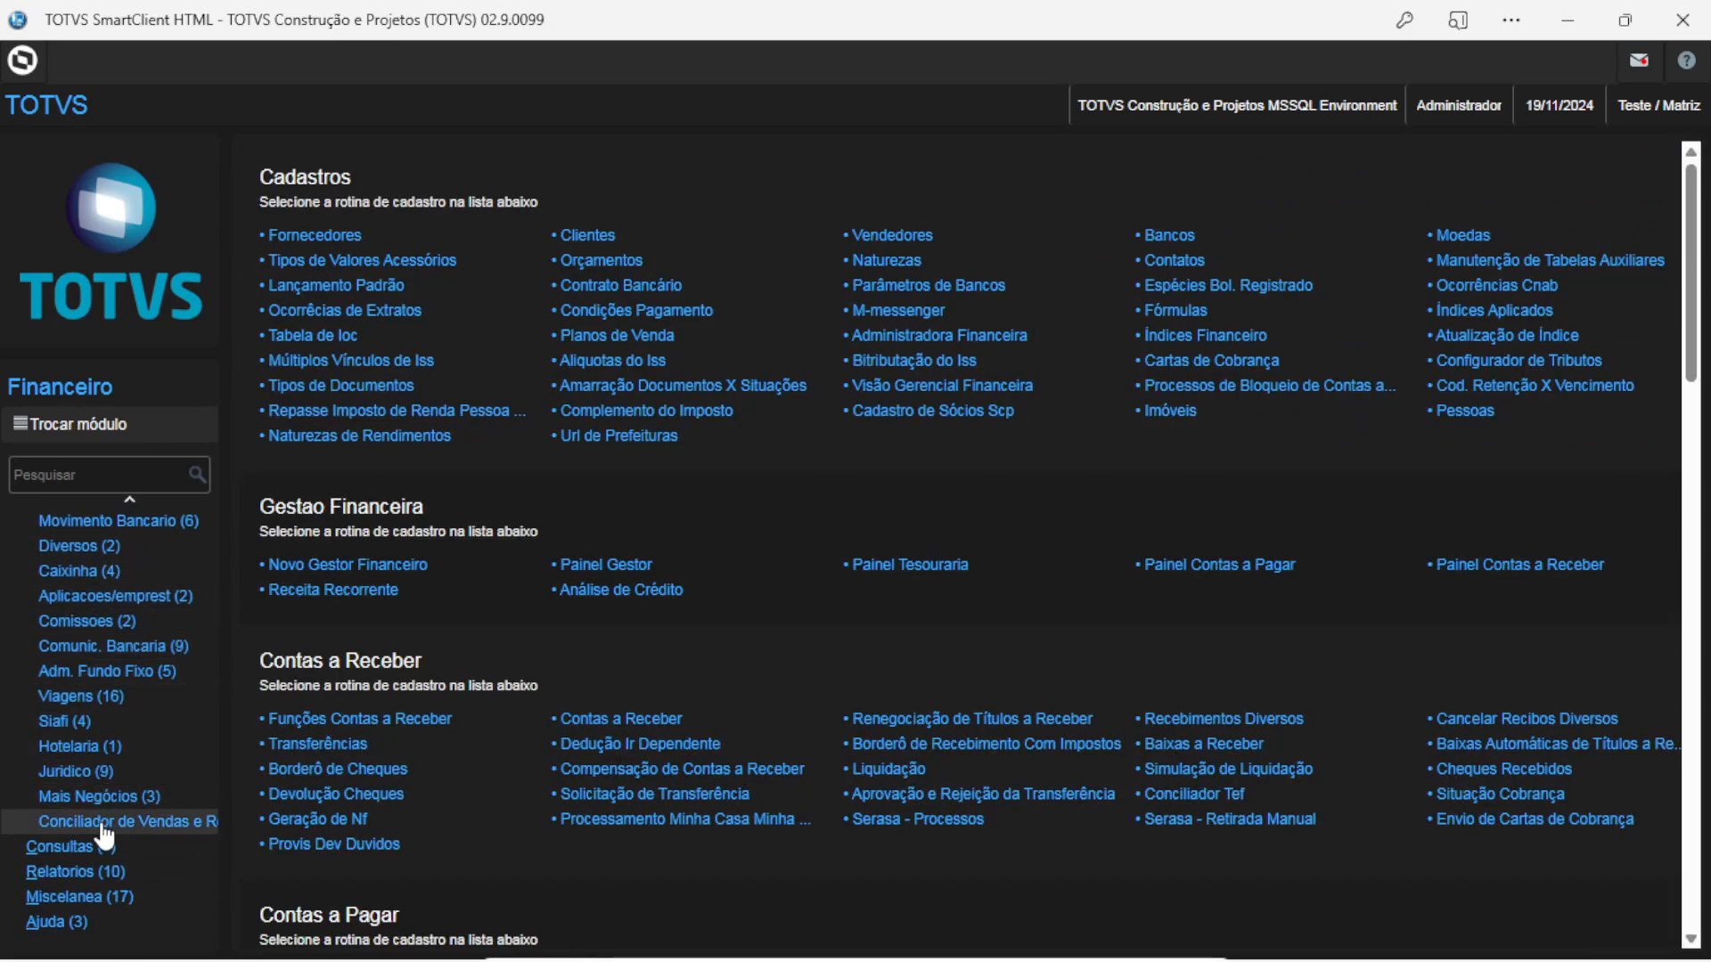
pyautogui.scroll(3, 98, 802)
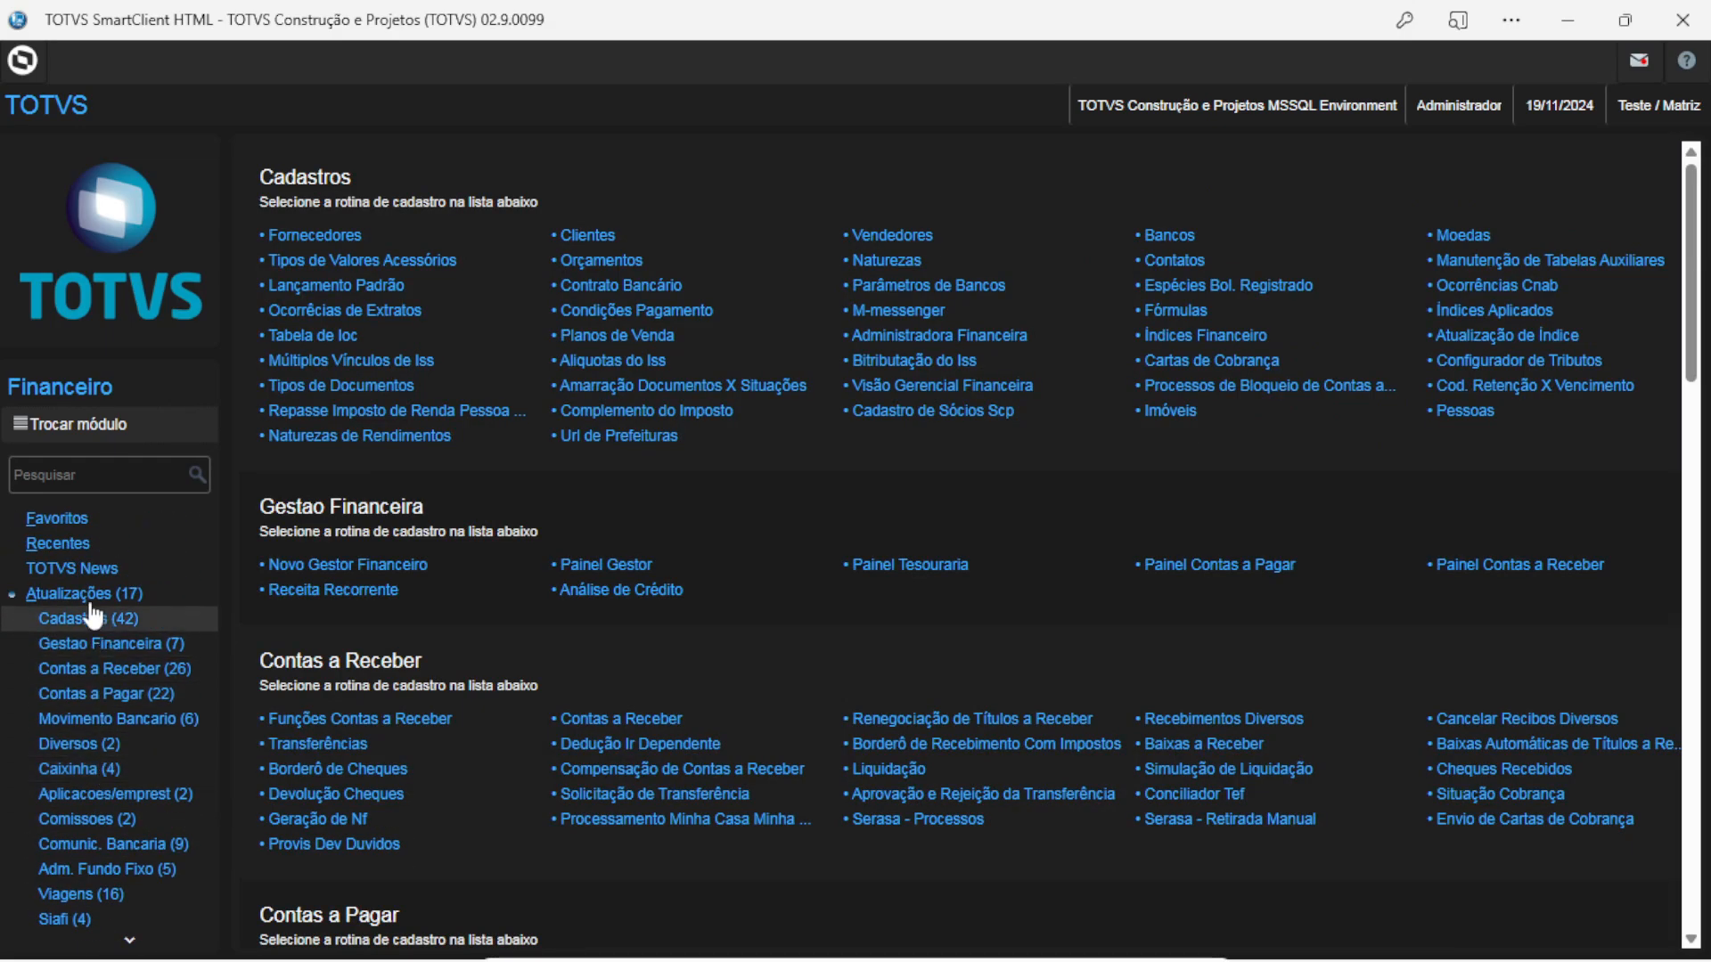
pyautogui.click(89, 597)
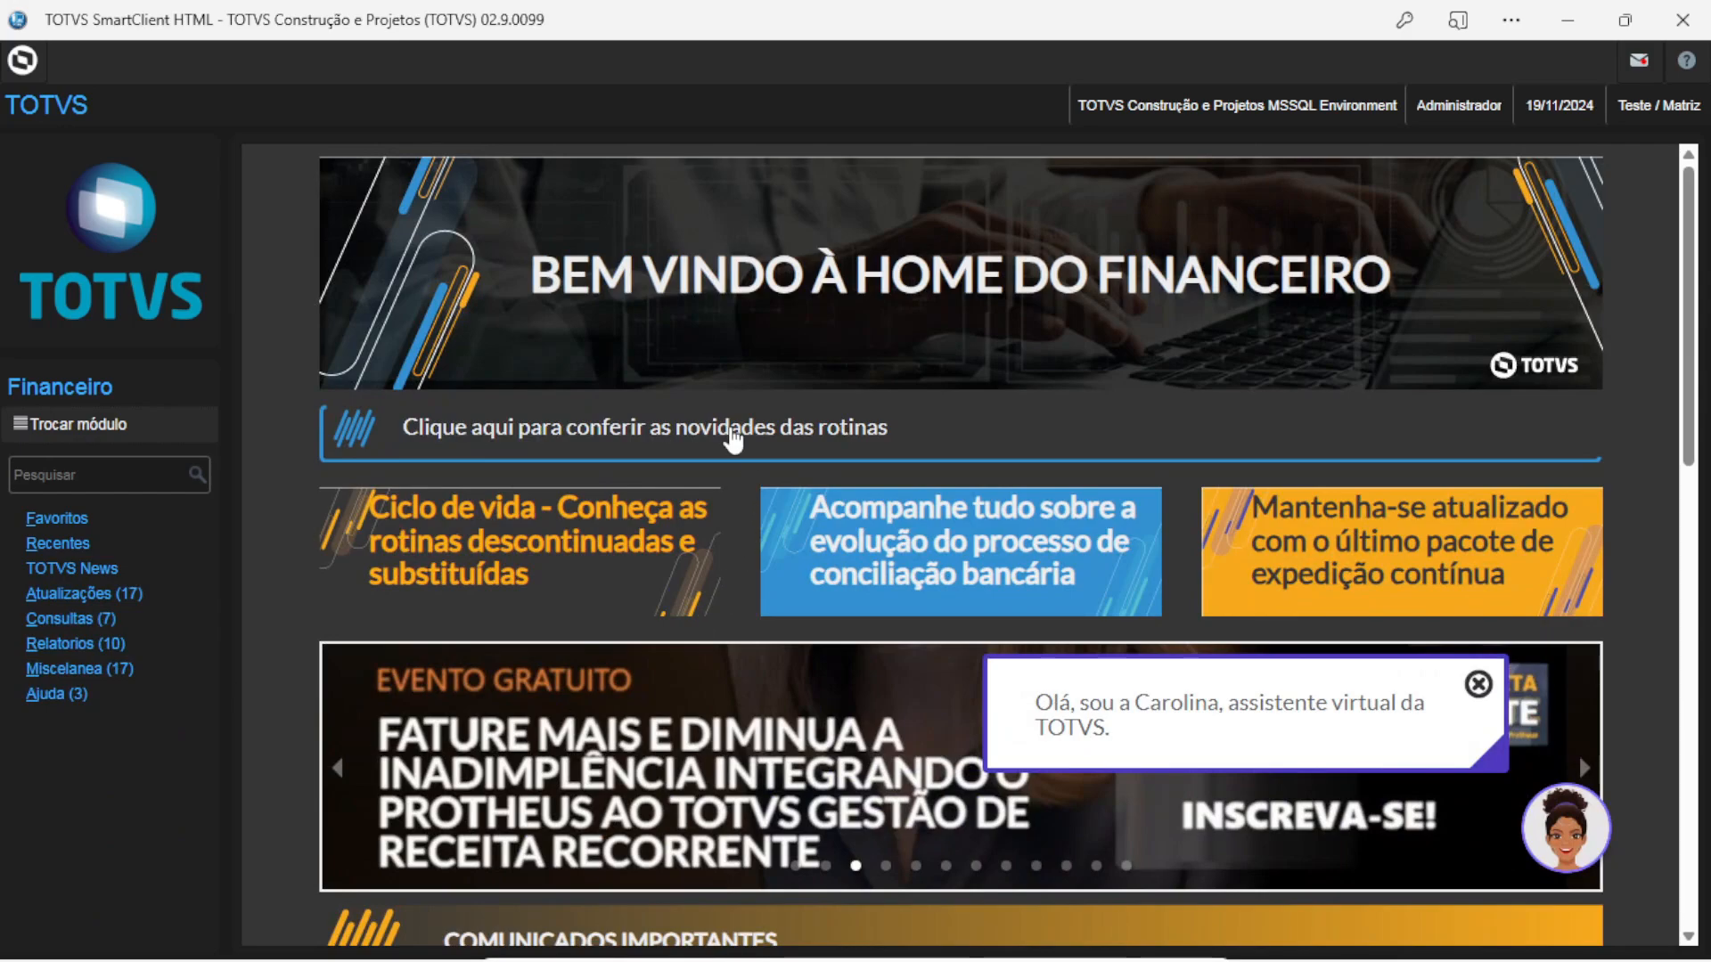